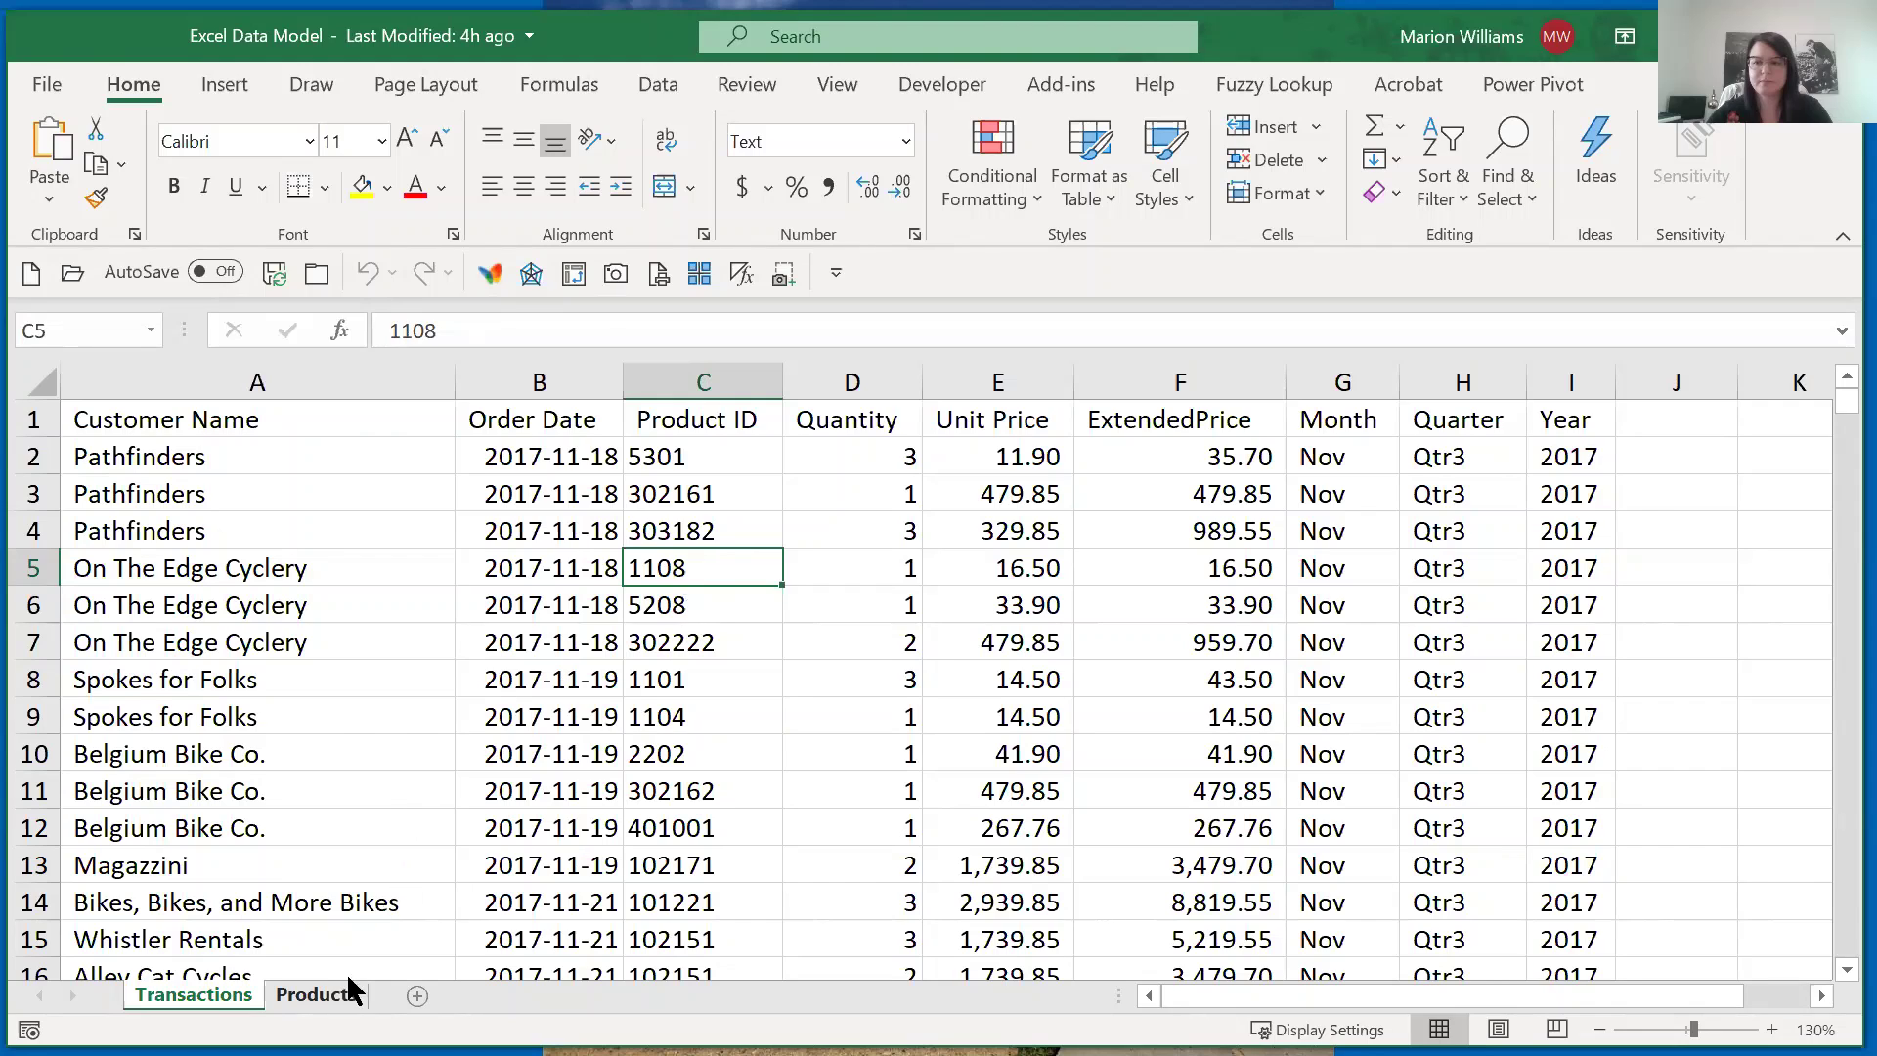
Step: Look over the product IDs and product names on the Products sheet
left_click(336, 1004)
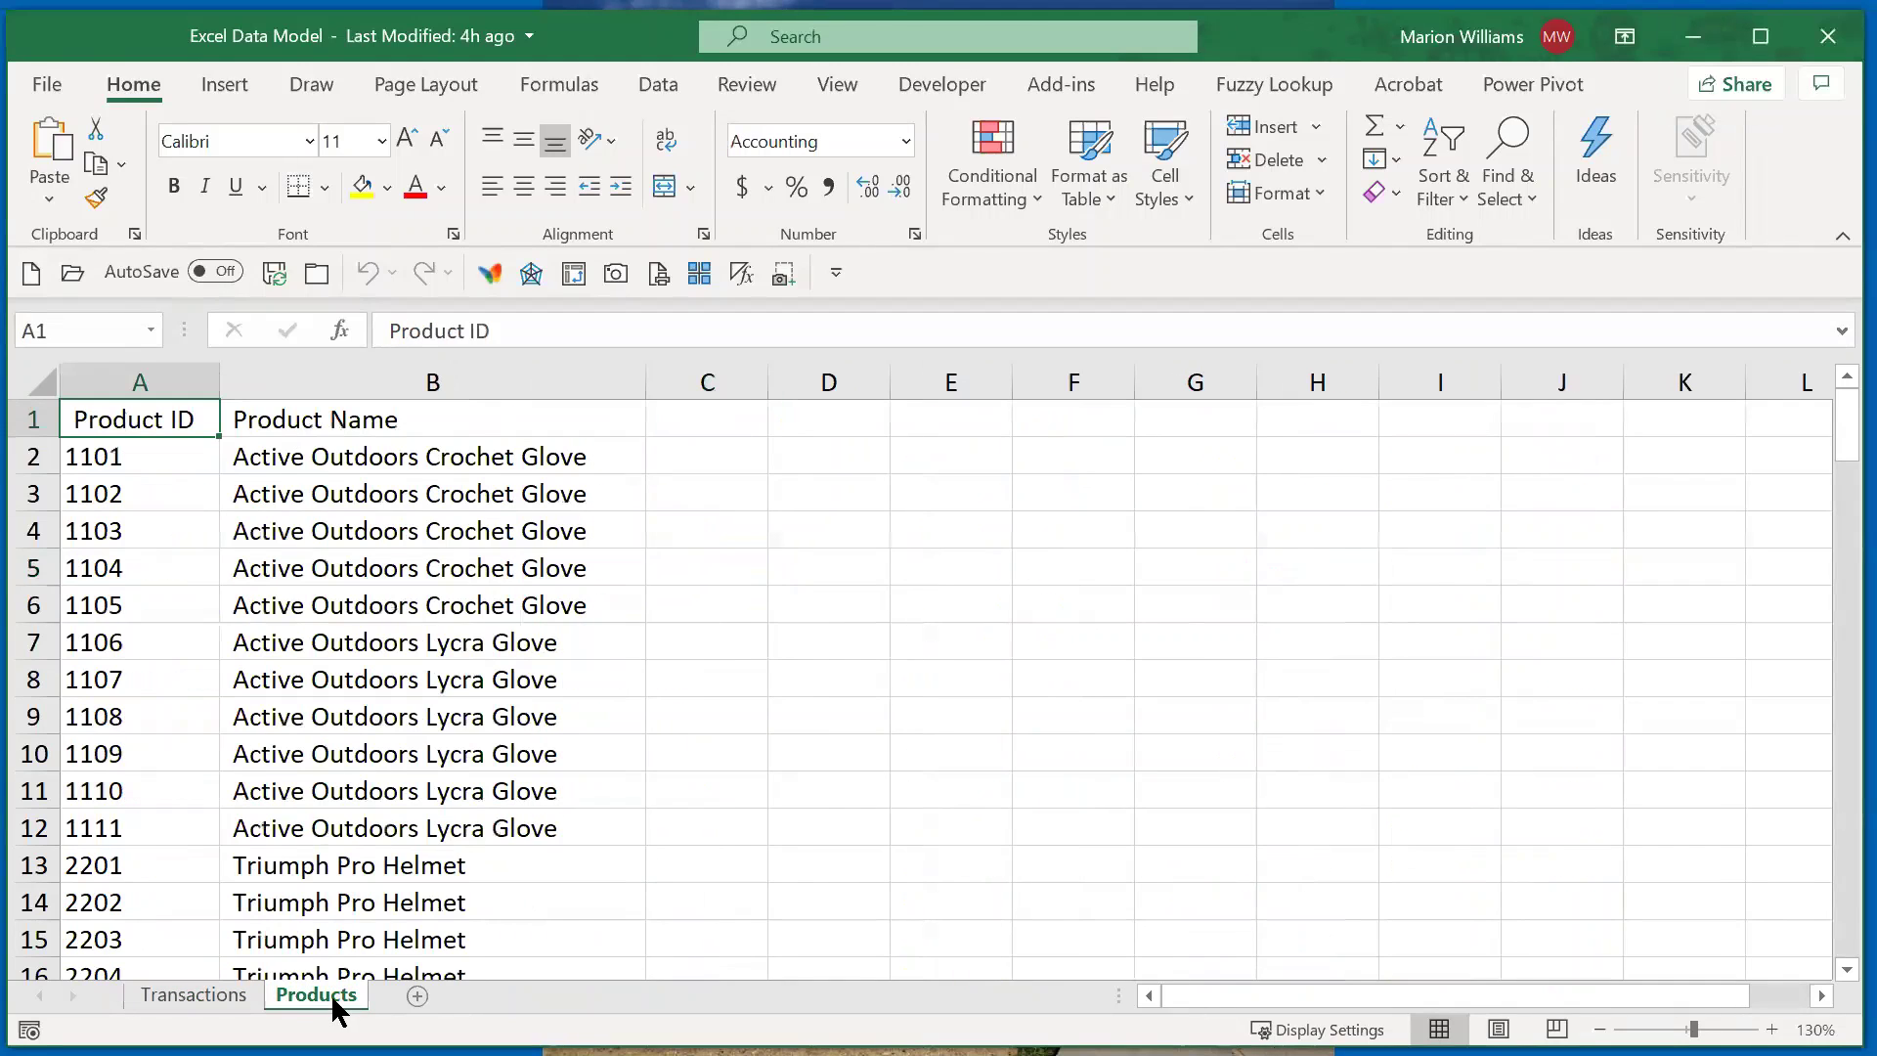
left_click(371, 559)
left_click(365, 755)
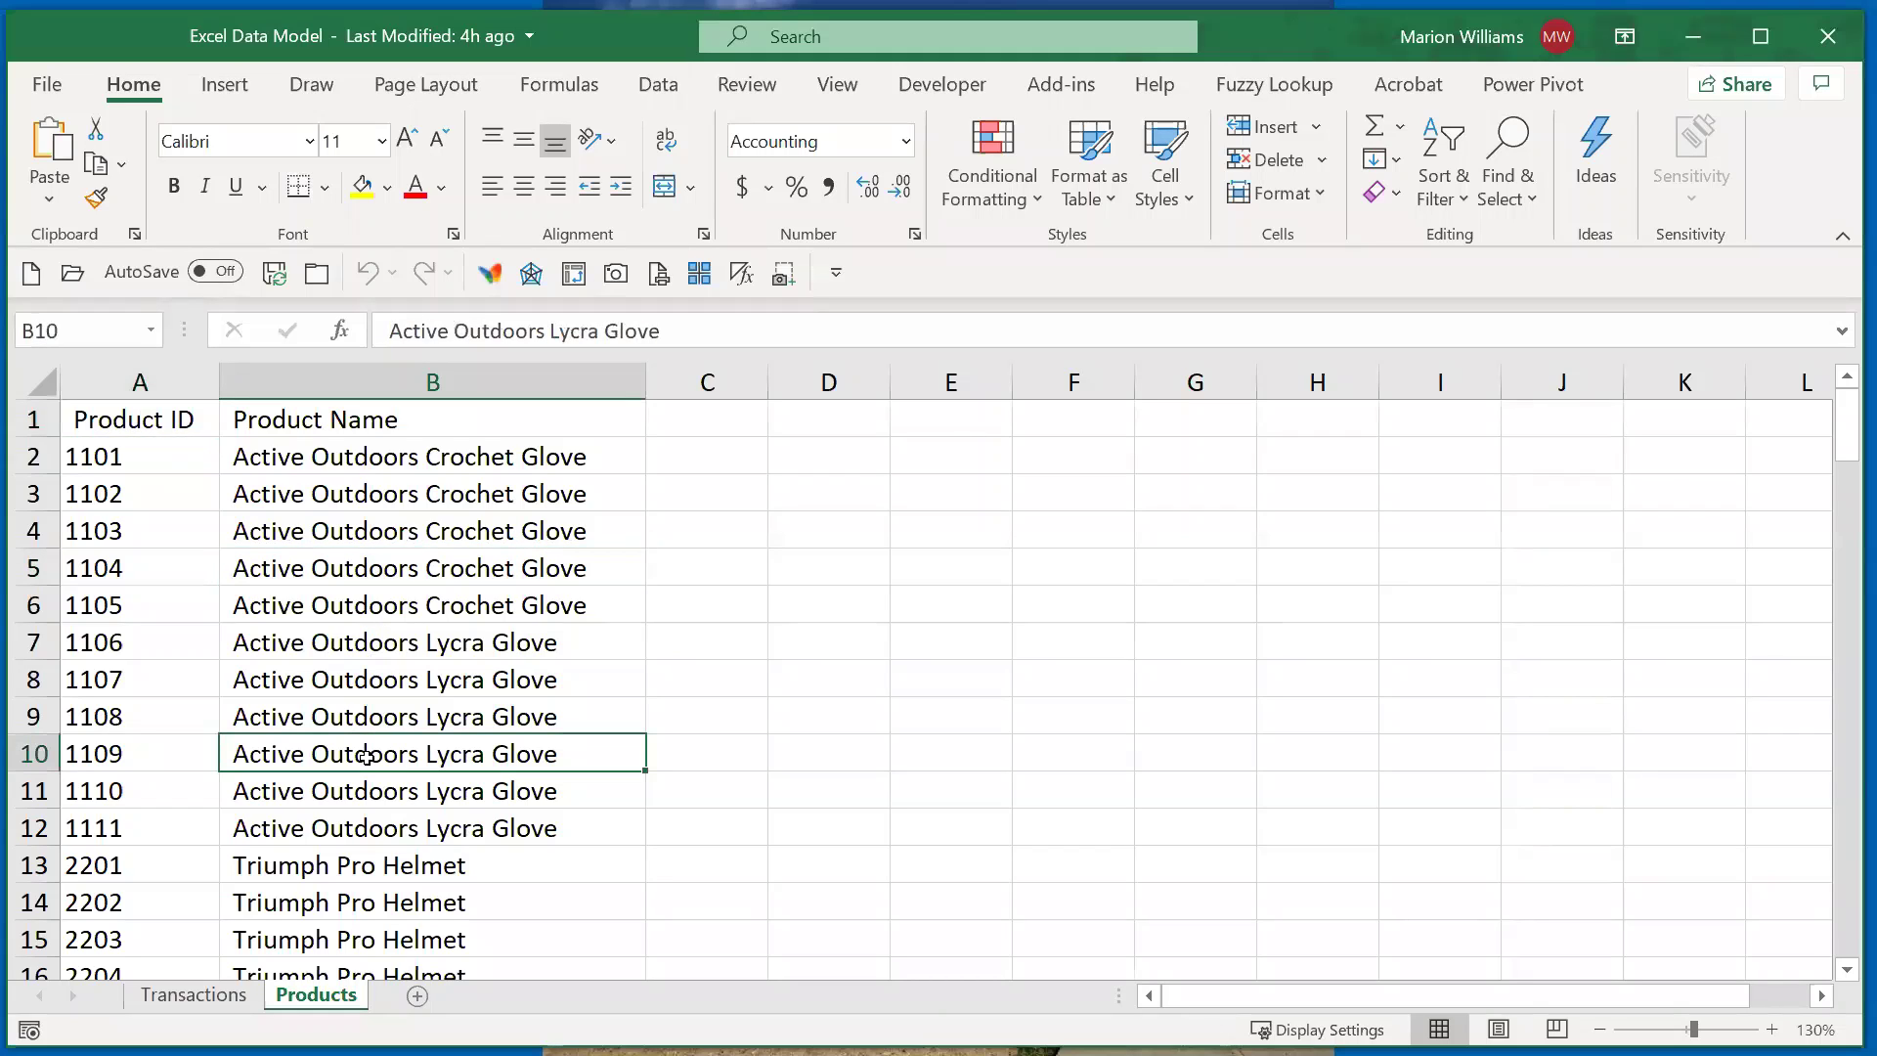
Step: Convert the data on the Transactions sheet into a table with headers and name it Trans
left_click(196, 999)
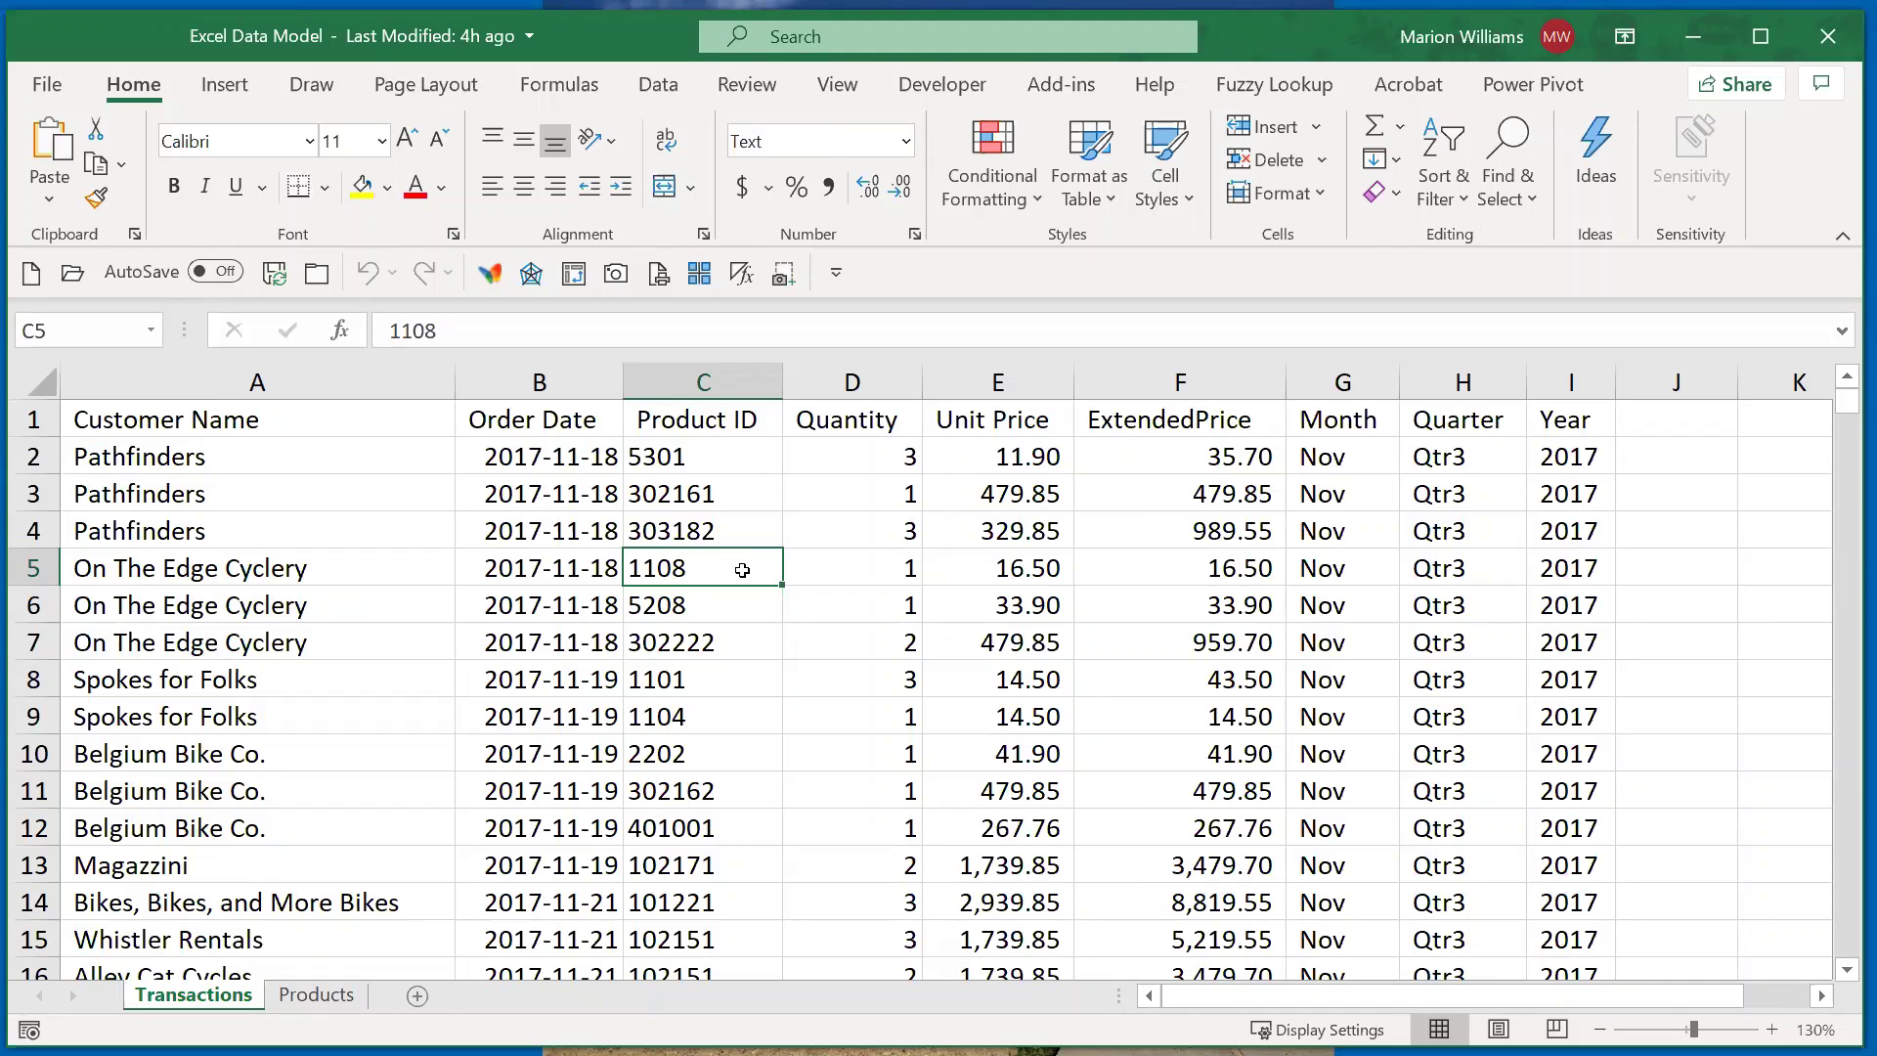
key("ctrl+t")
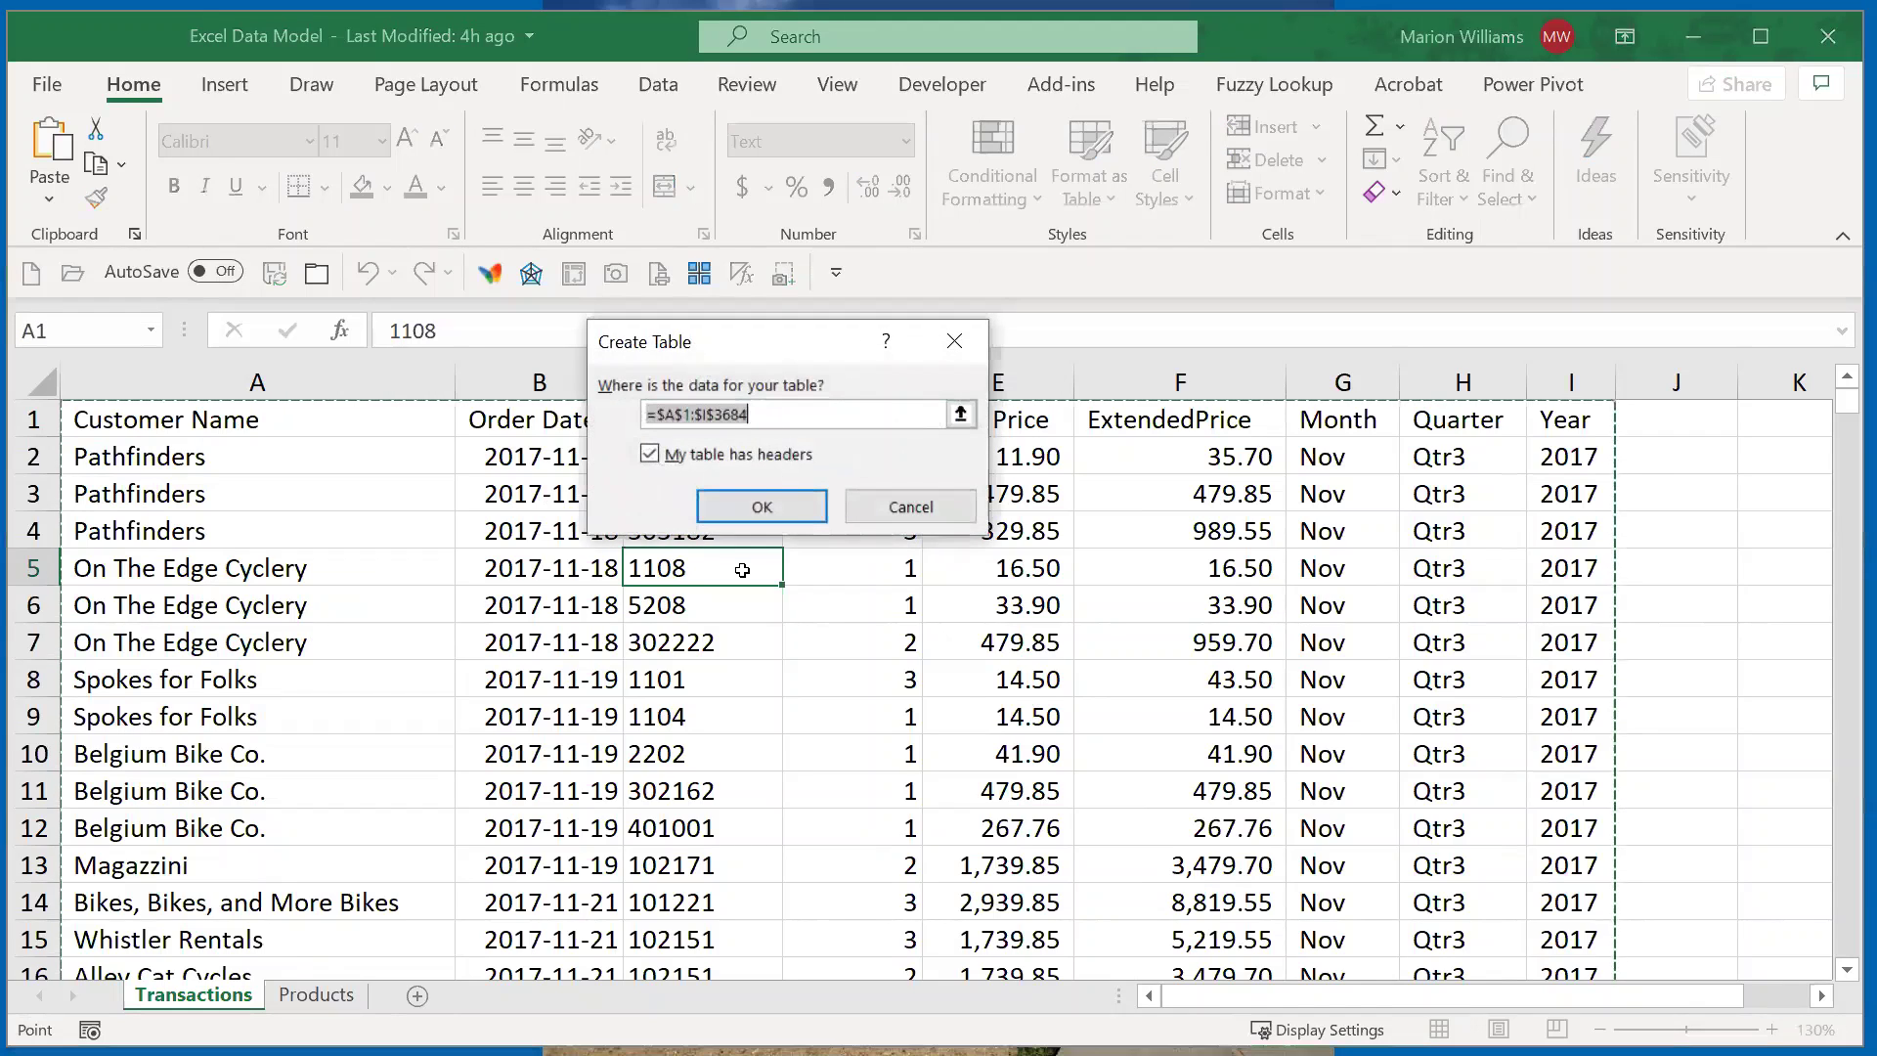
key("Return")
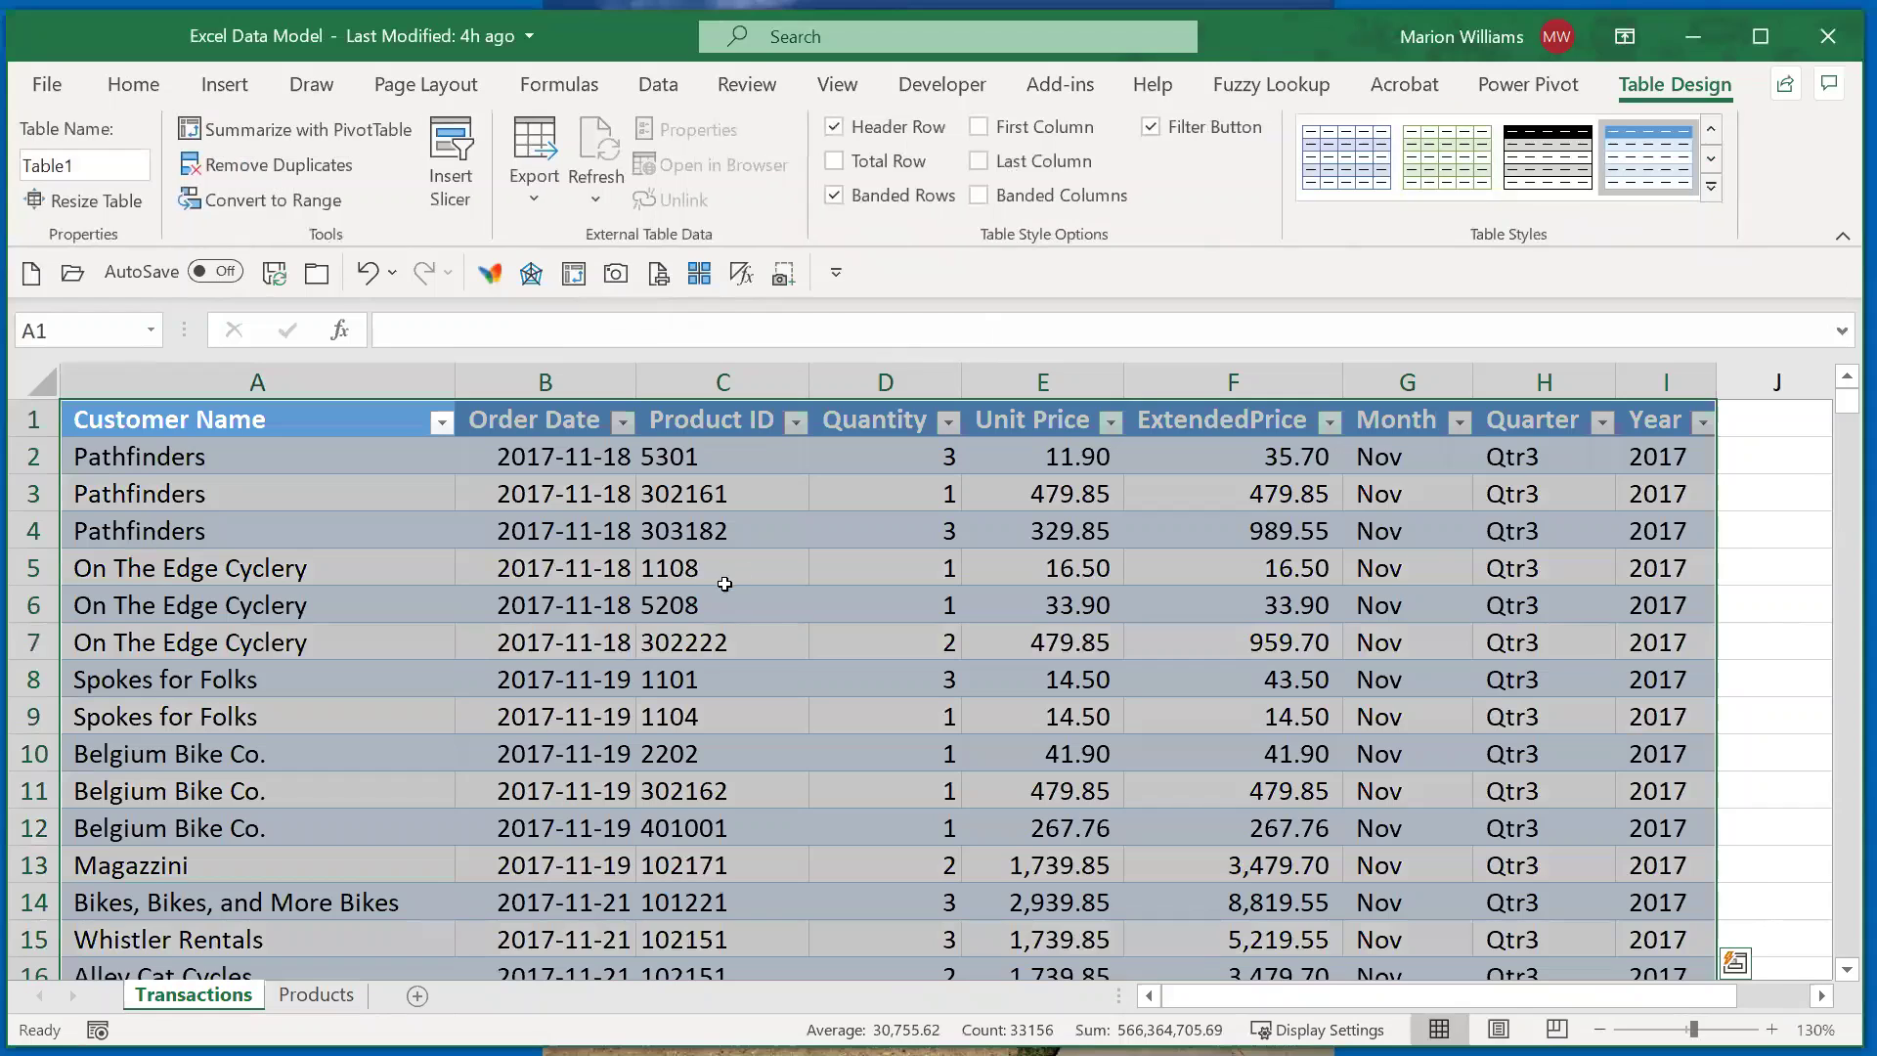
left_click(678, 638)
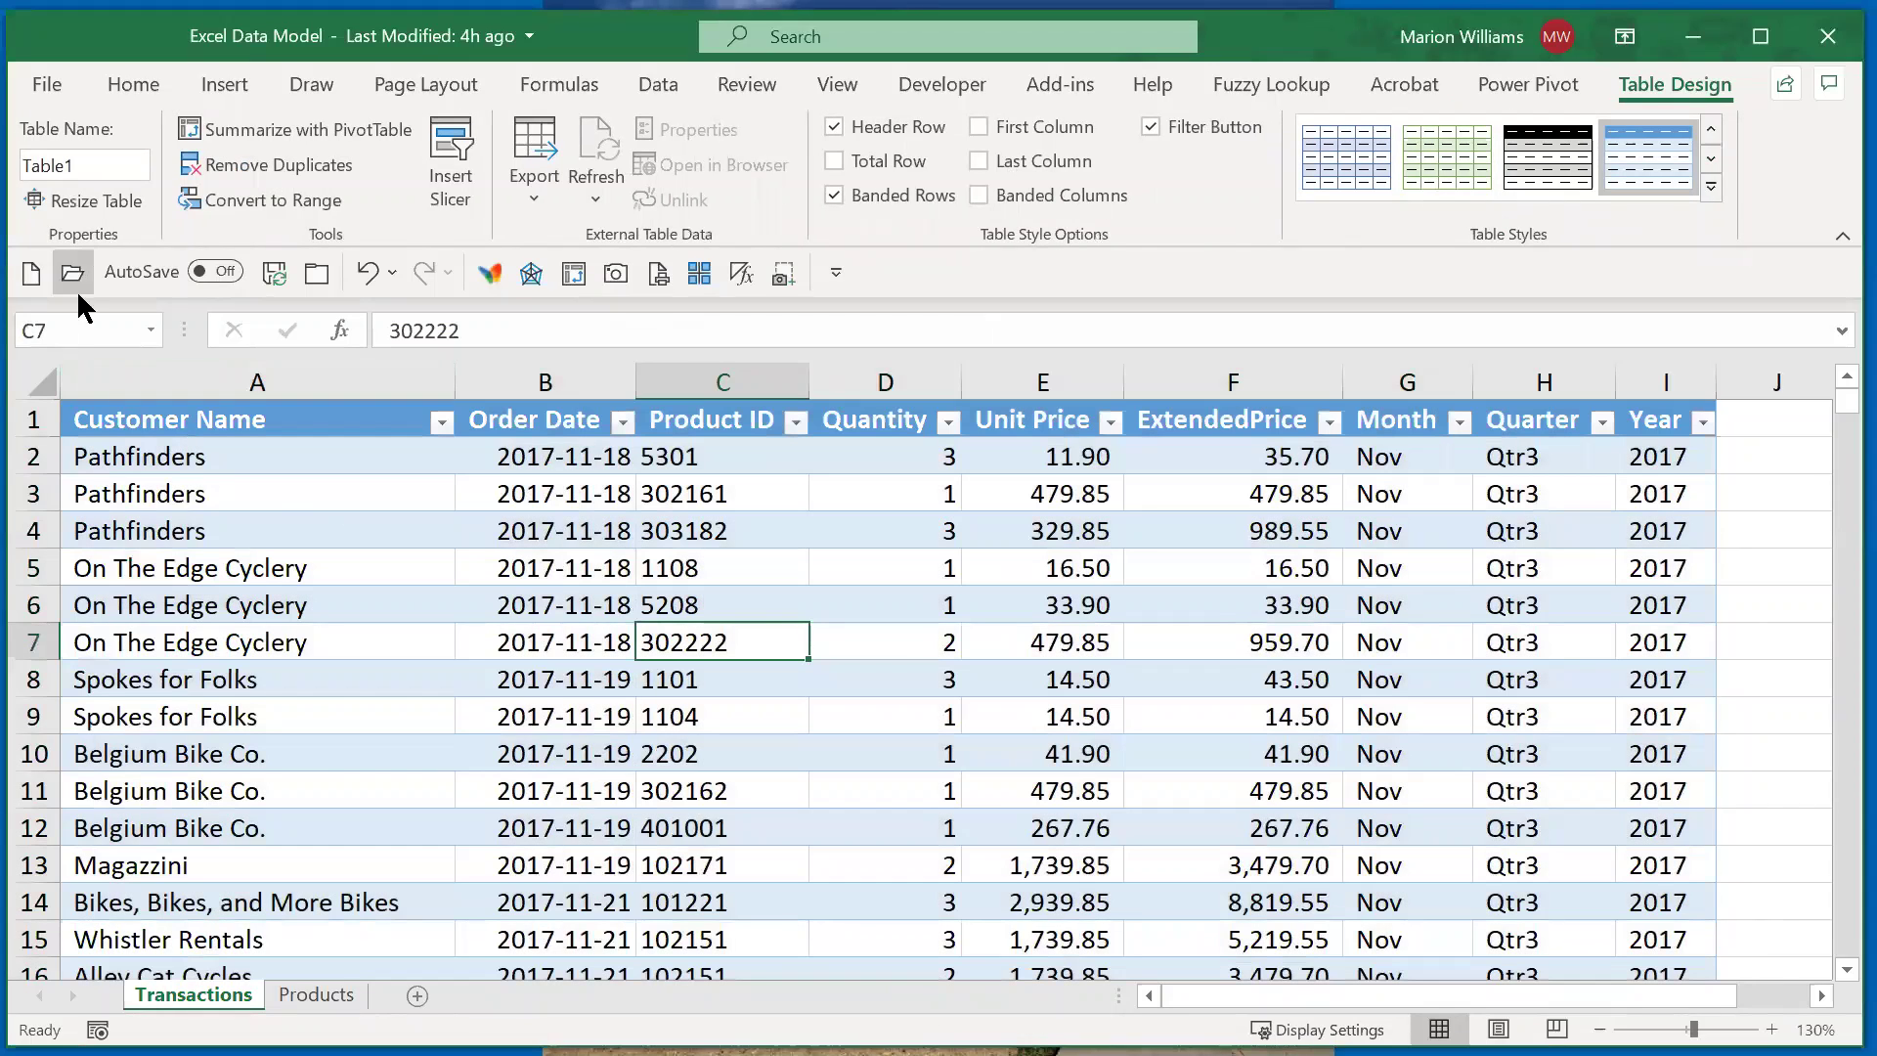
left_click(88, 161)
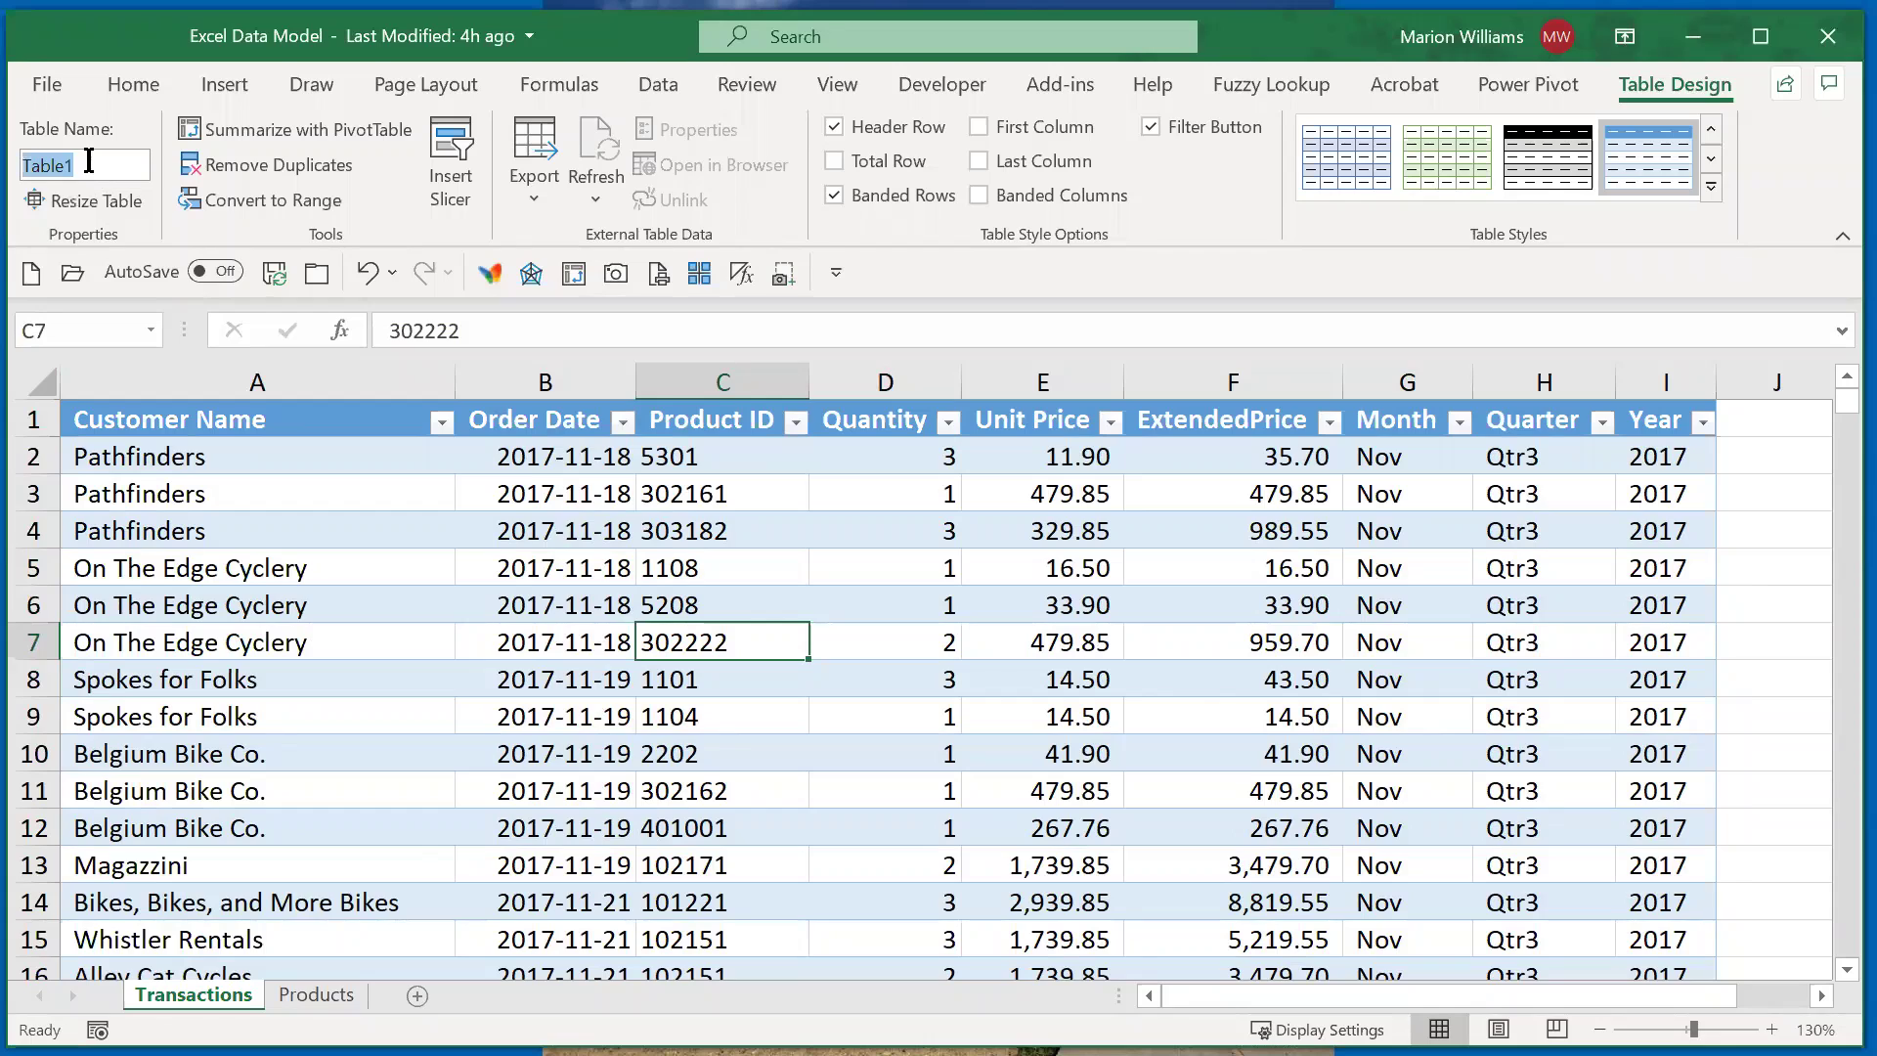
type("Trans")
key("Return")
Step: Convert the data on the Products sheet into a table with headers and name it Products
left_click(315, 995)
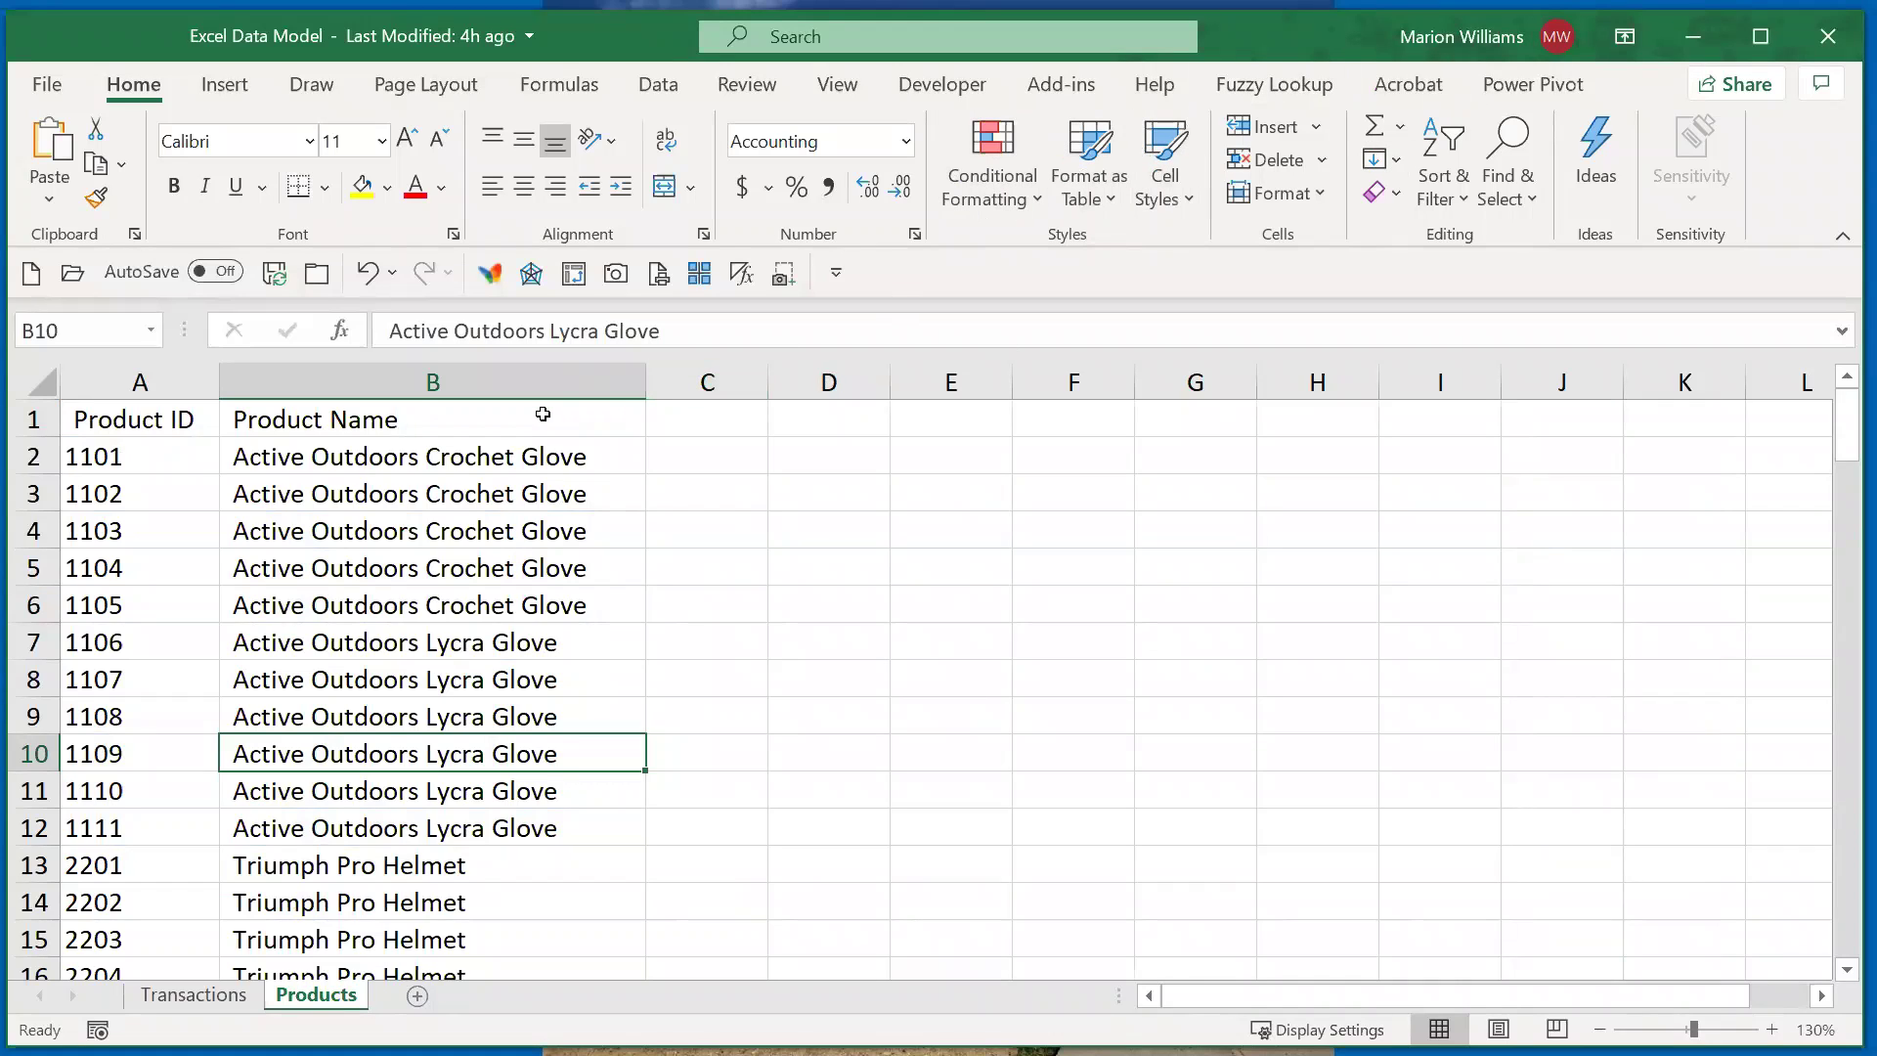
key("ctrl+t")
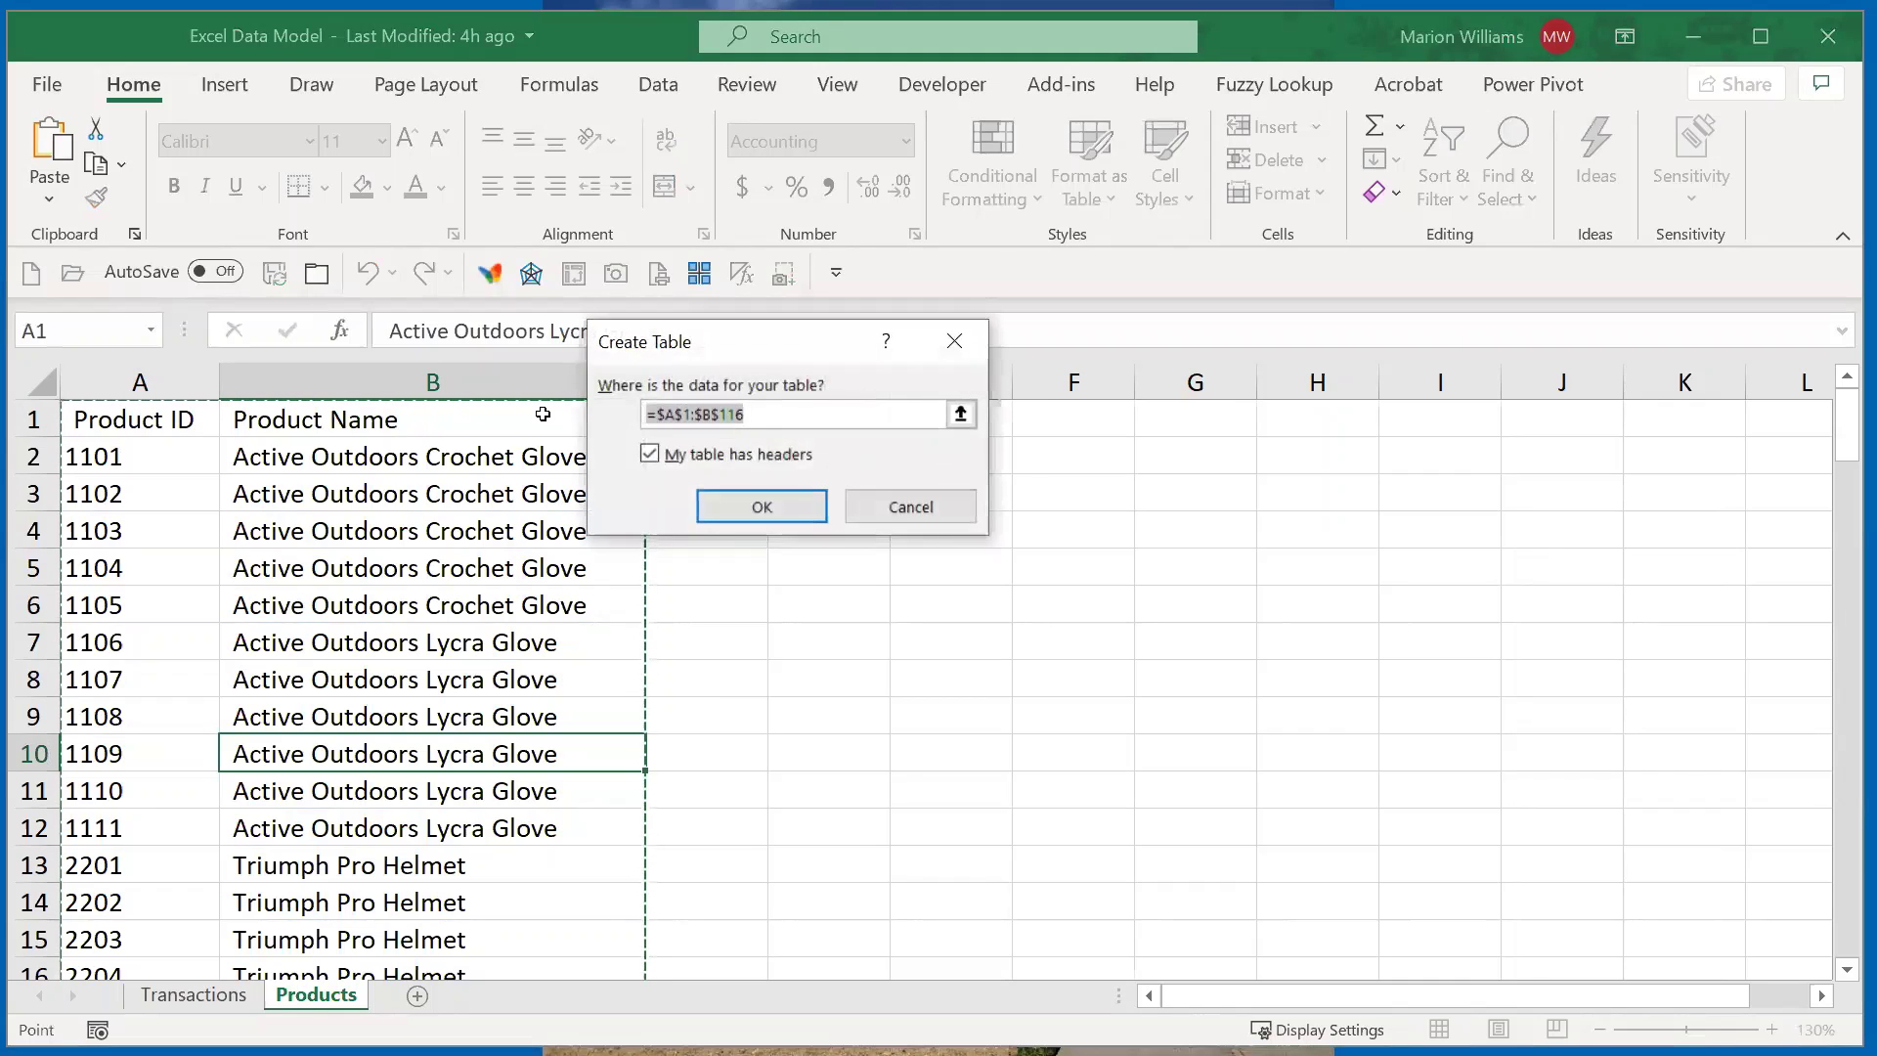
key("Return")
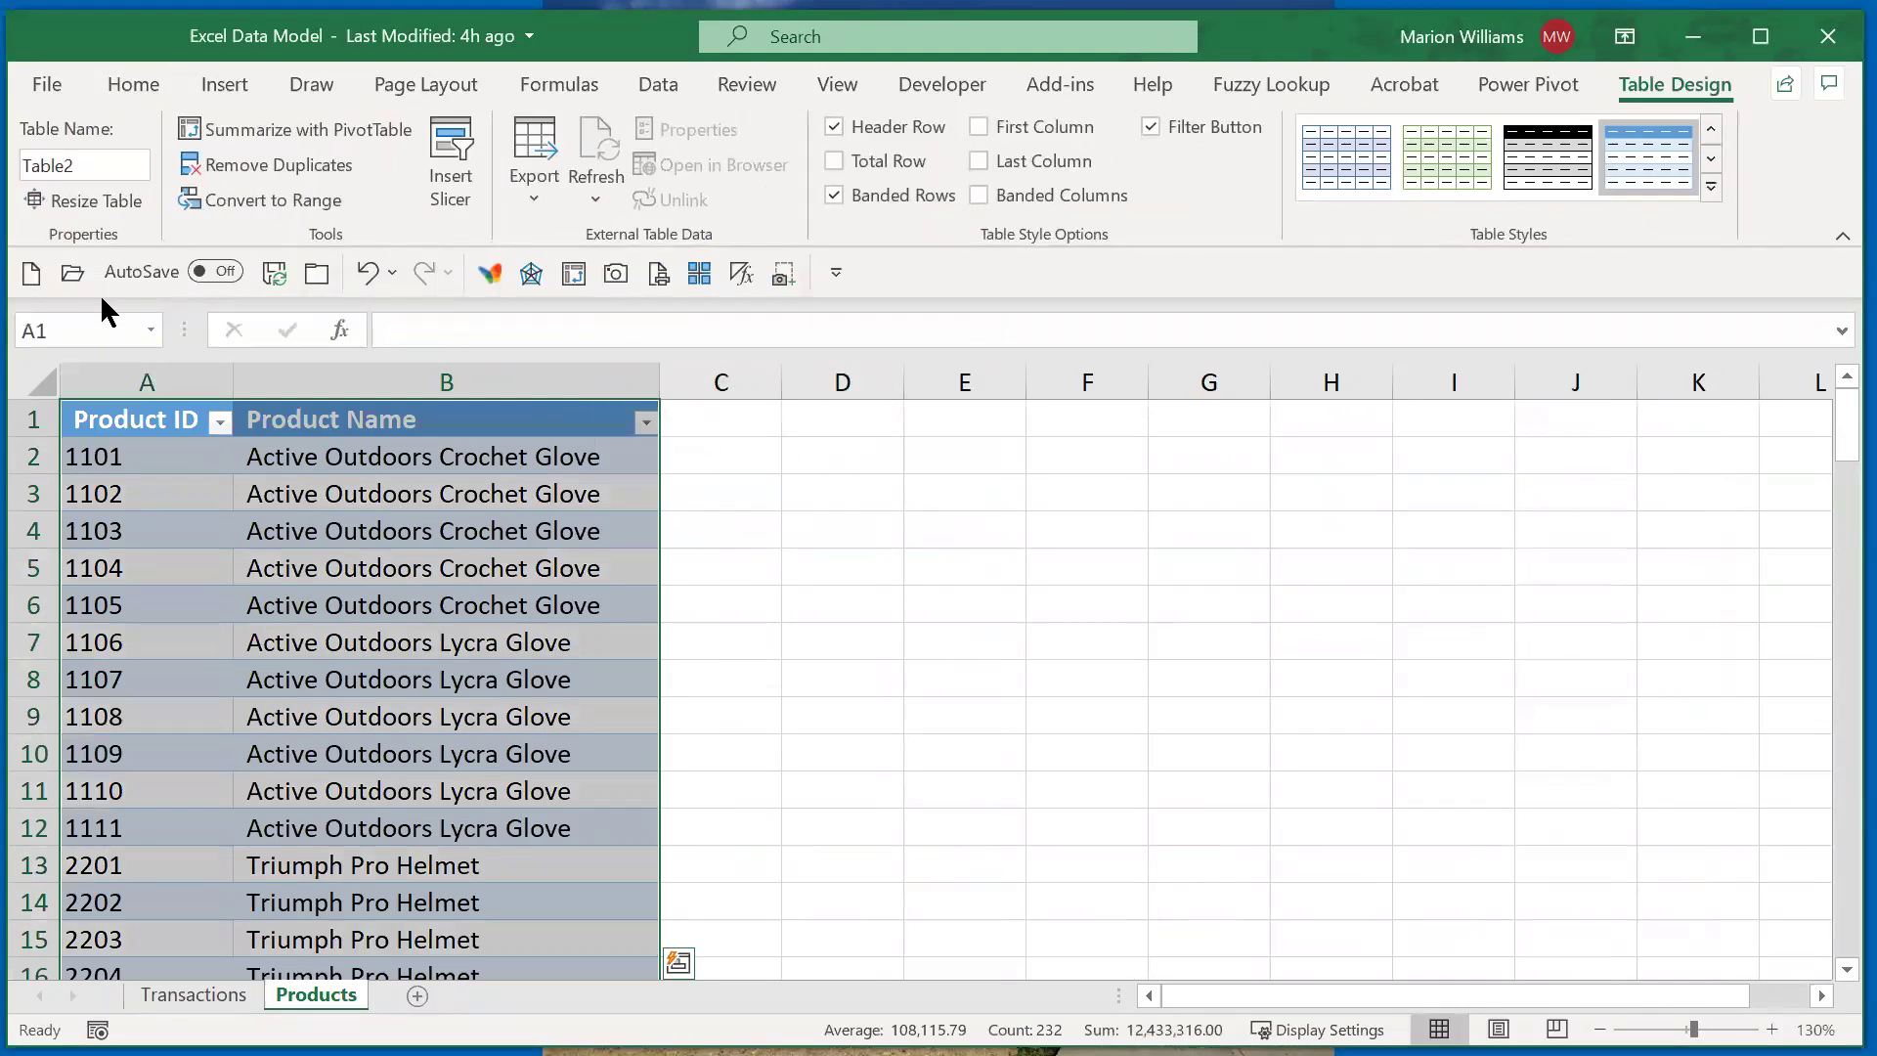
left_click(108, 158)
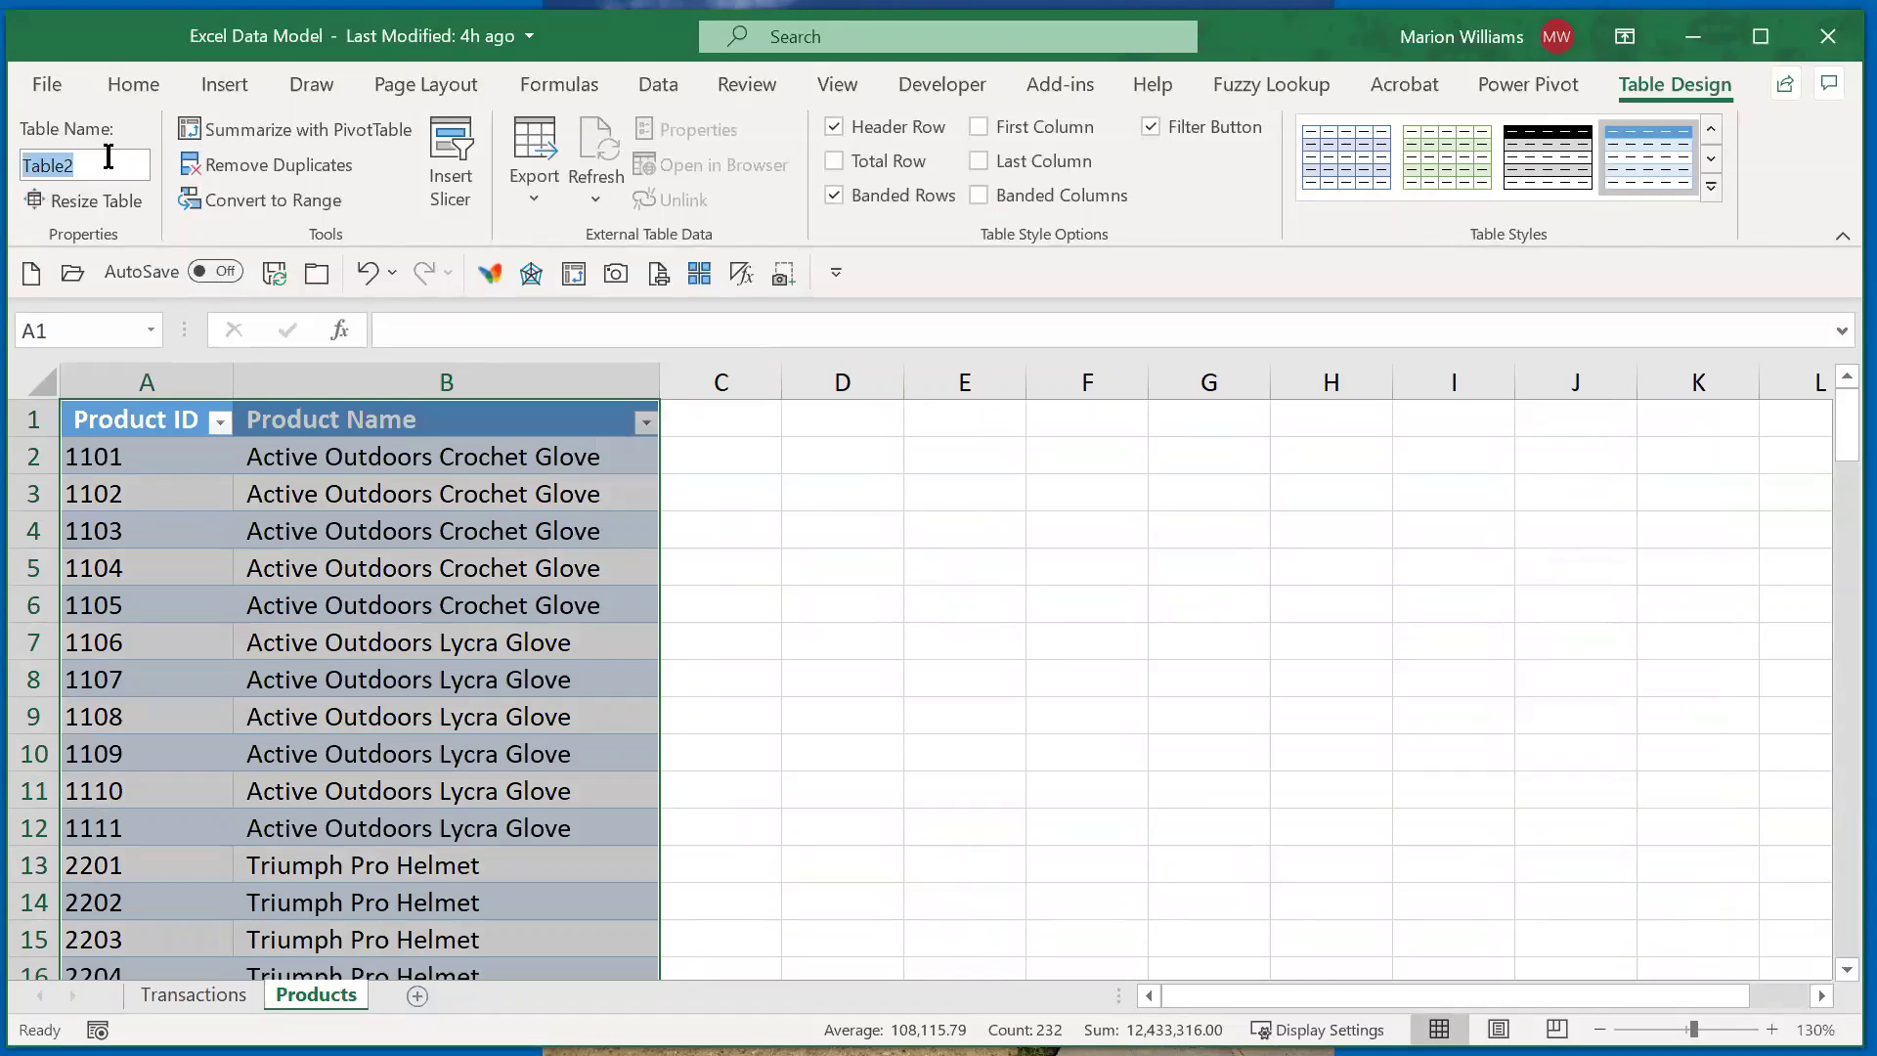
type("Products")
key("Return")
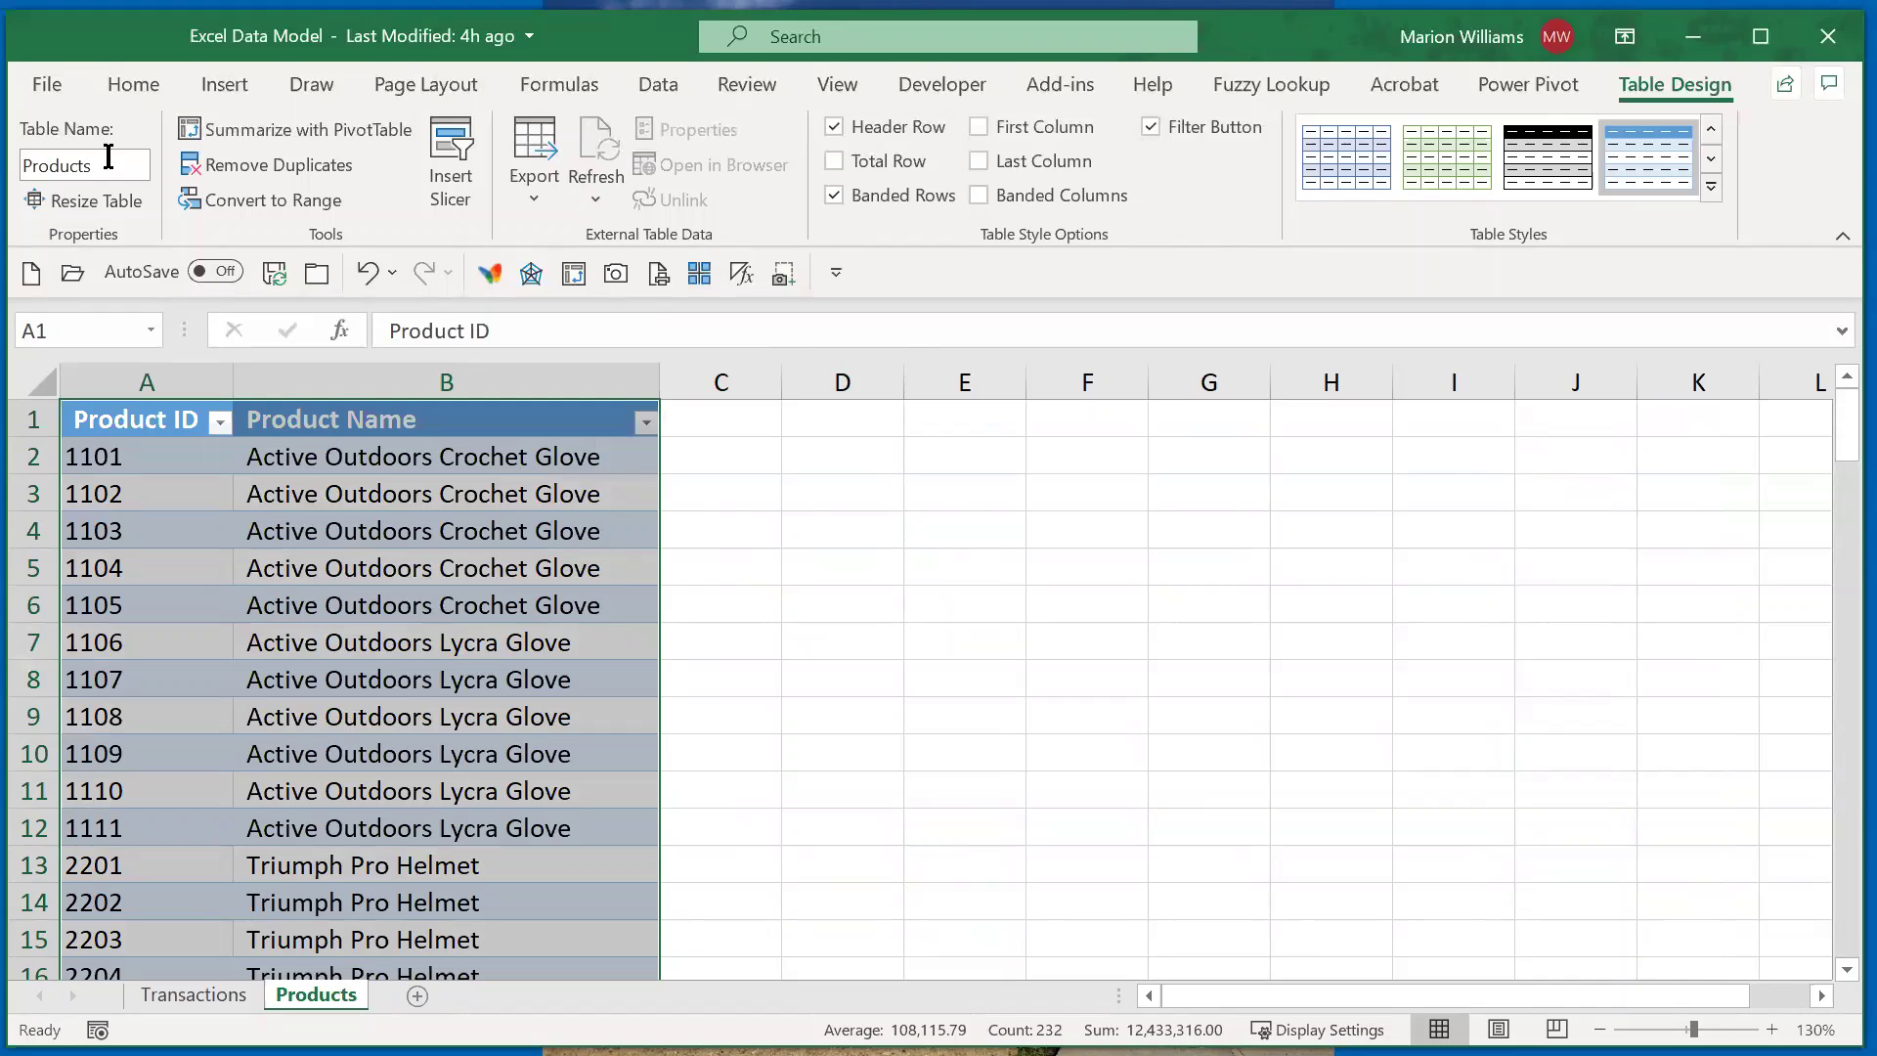
Step: Create a PivotTable from the Trans table on a new worksheet, adding the data to the Data Model
left_click(172, 981)
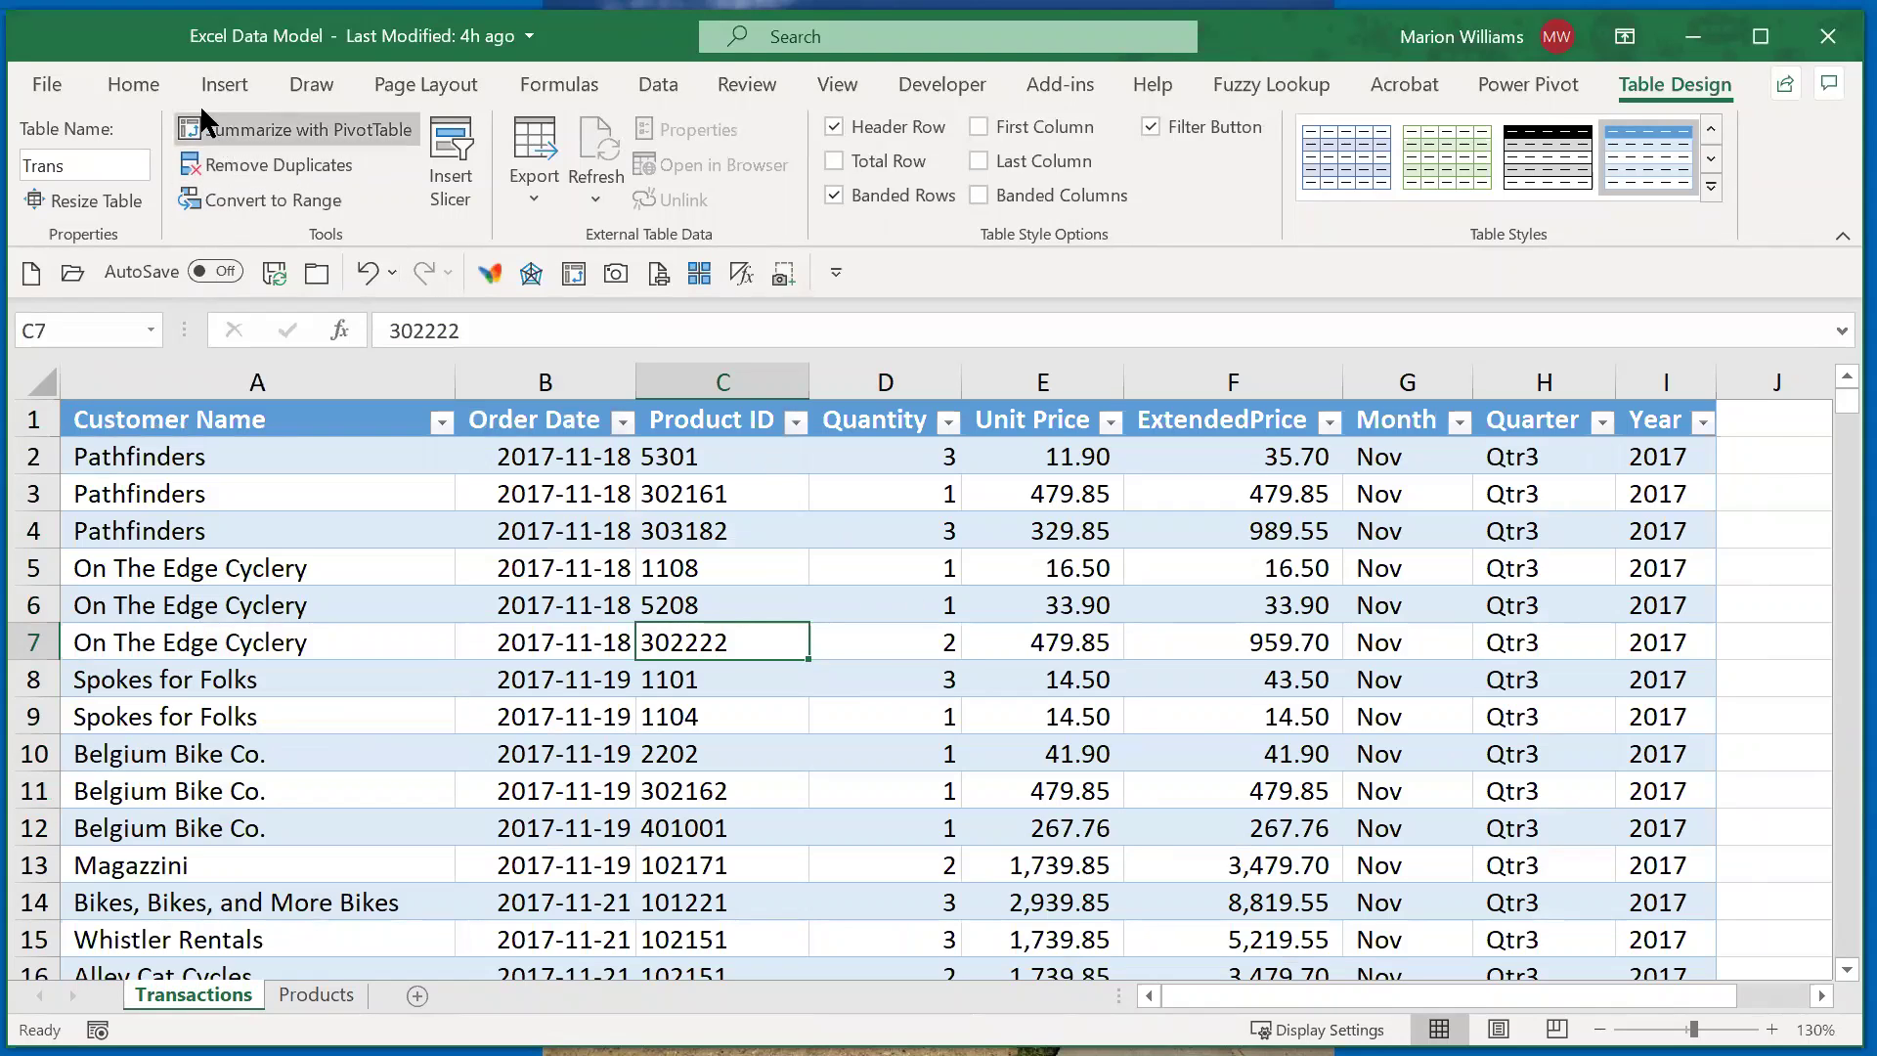
left_click(219, 80)
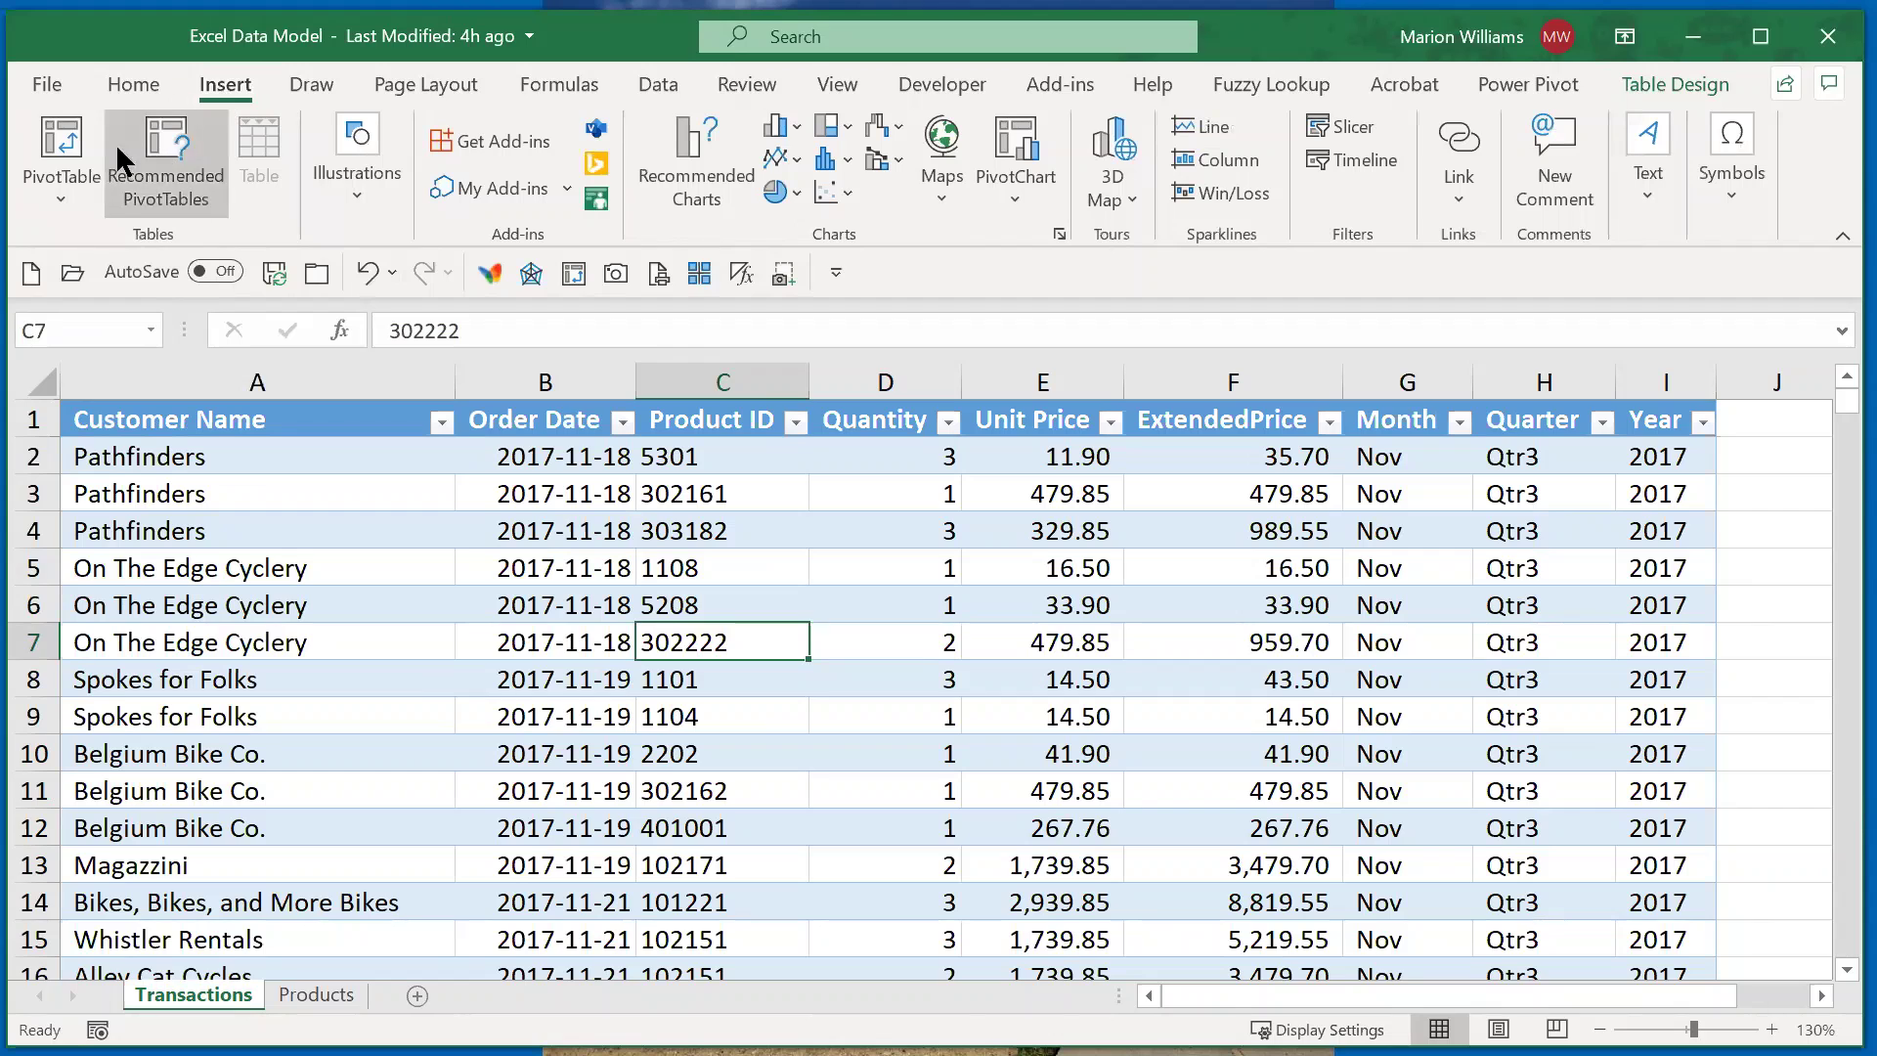
left_click(67, 130)
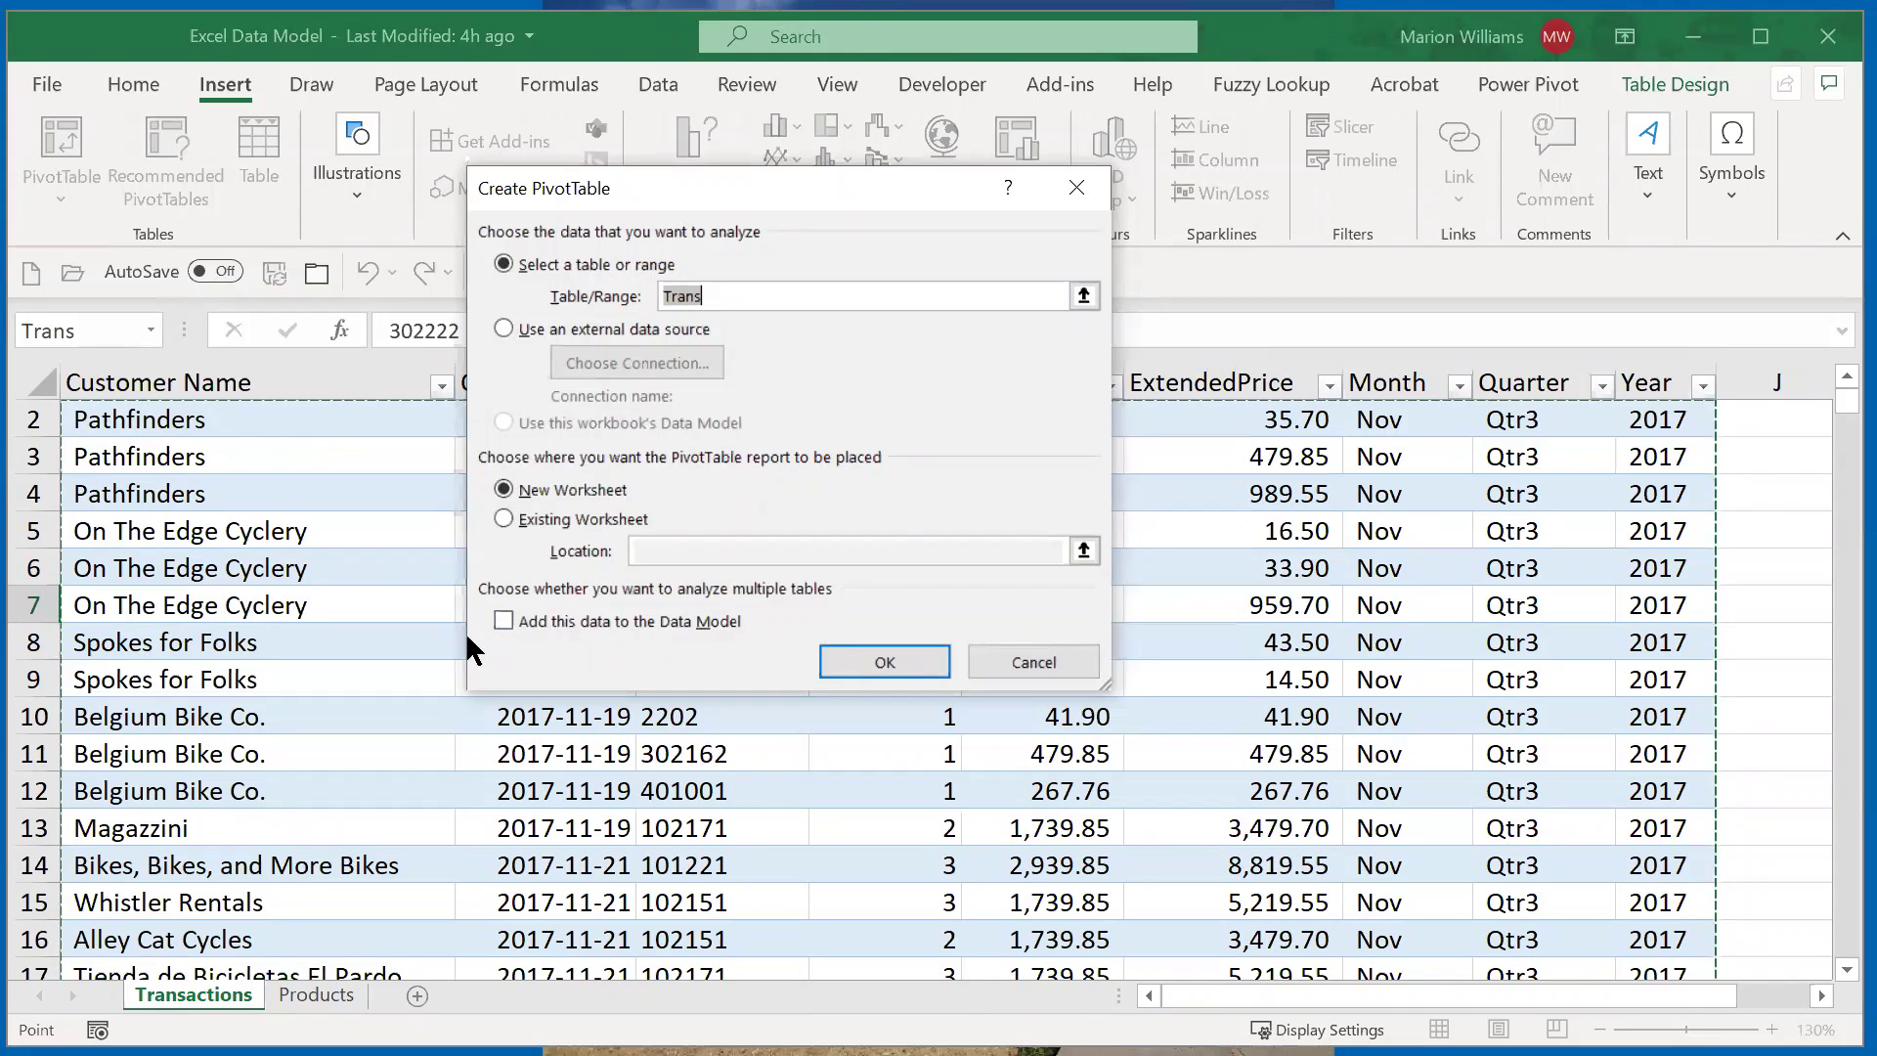
left_click(503, 622)
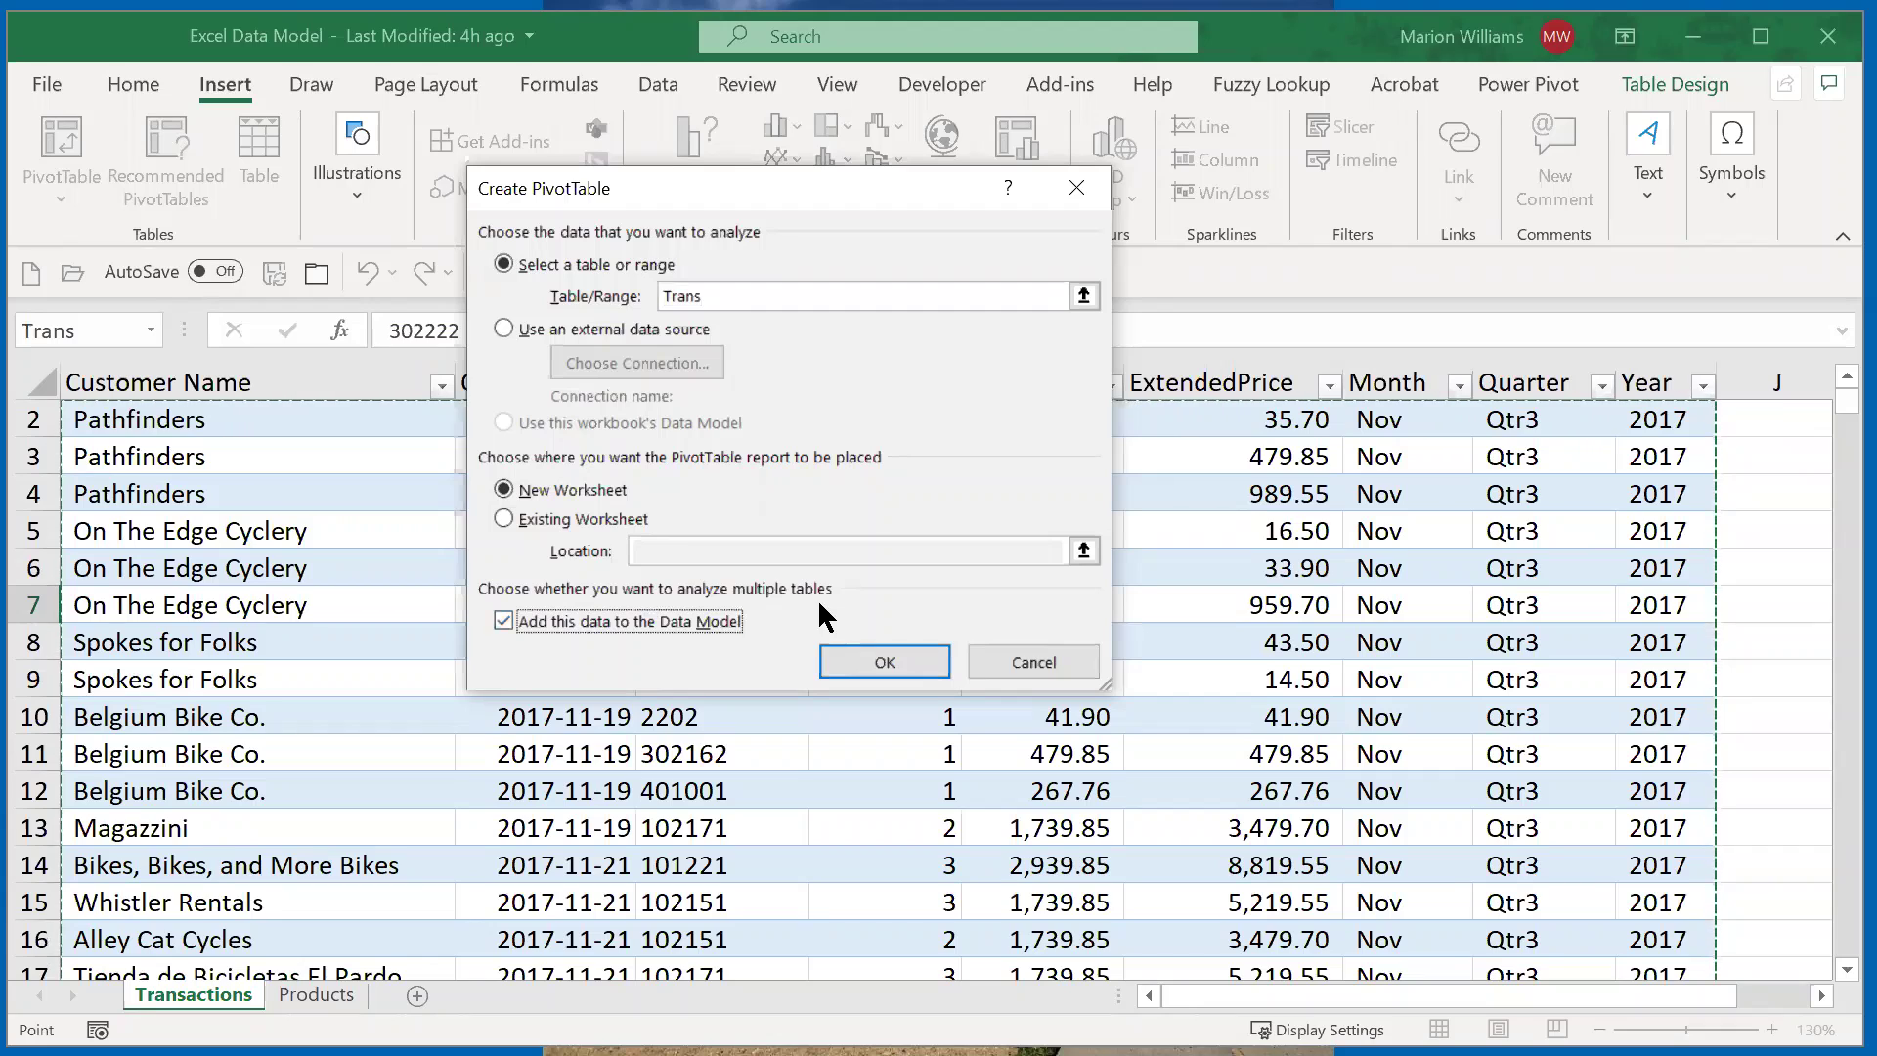
left_click(871, 668)
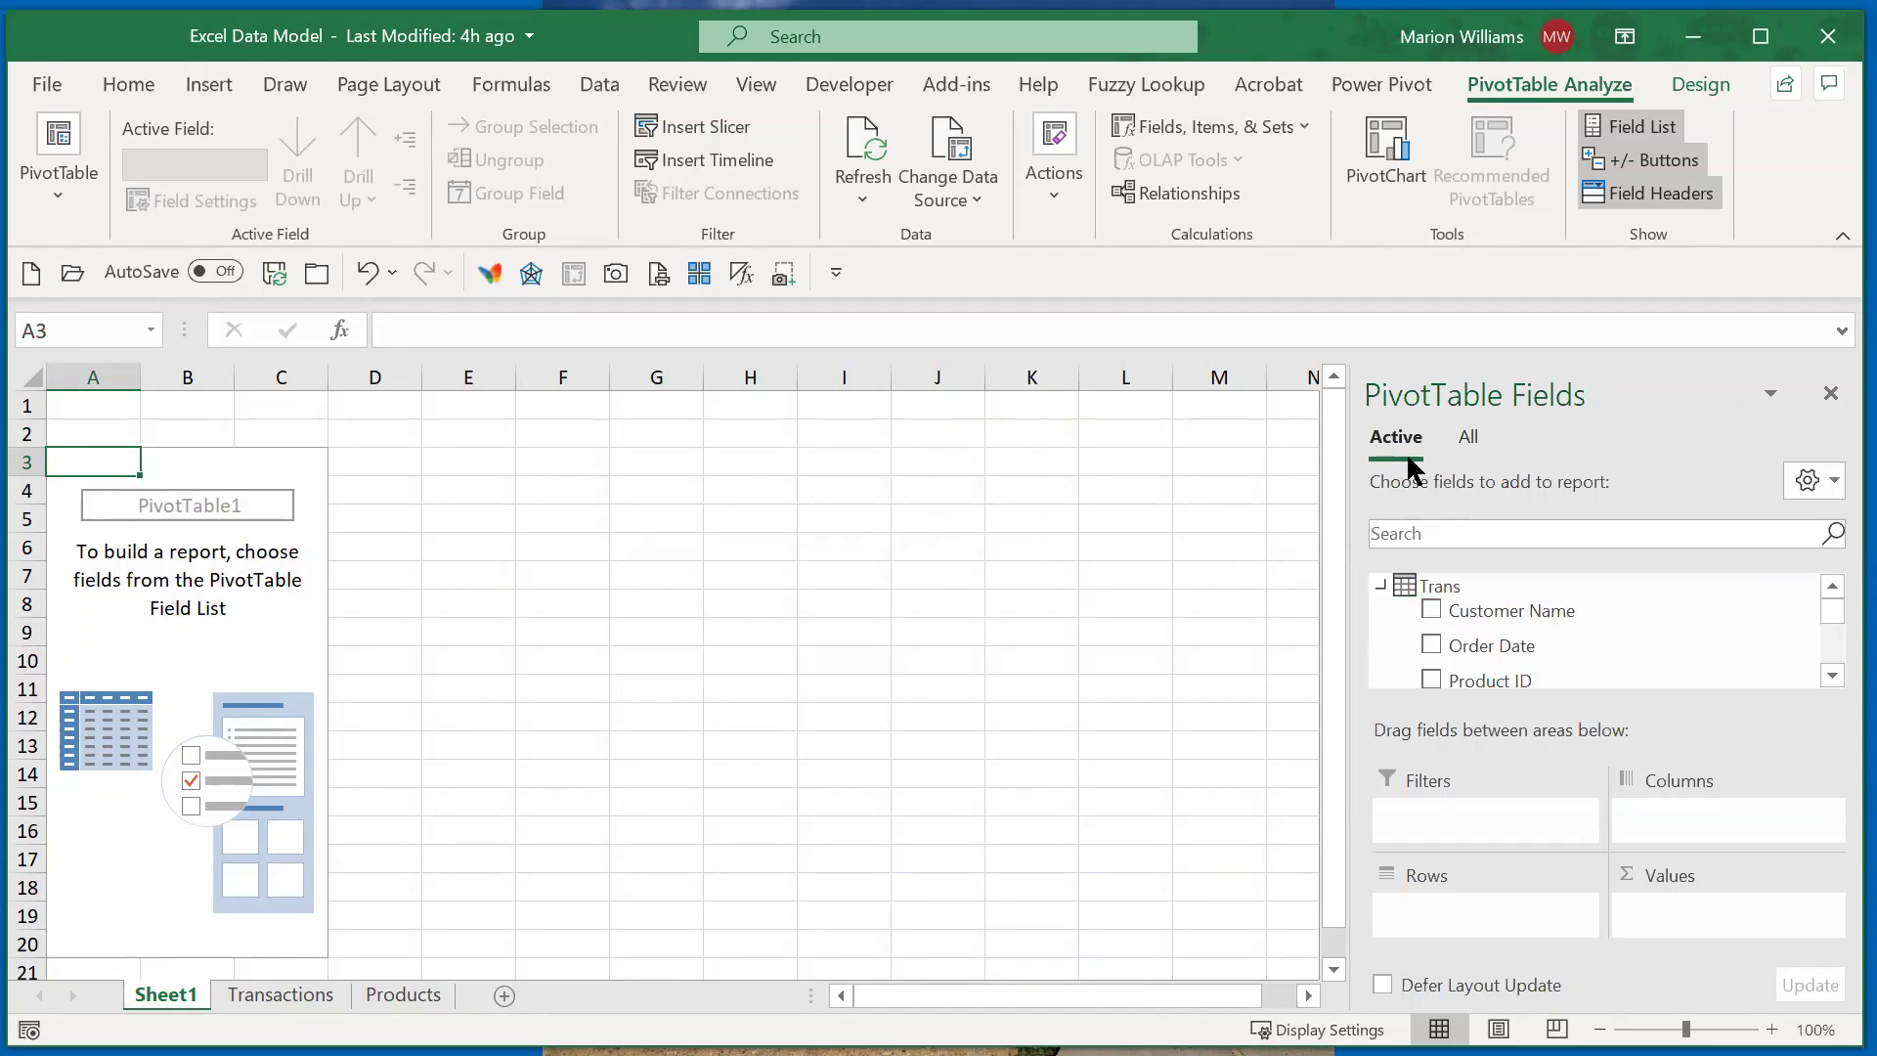
Step: Show the fields of all tables and add Product Name from the Products table to the PivotTable rows
left_click(1468, 442)
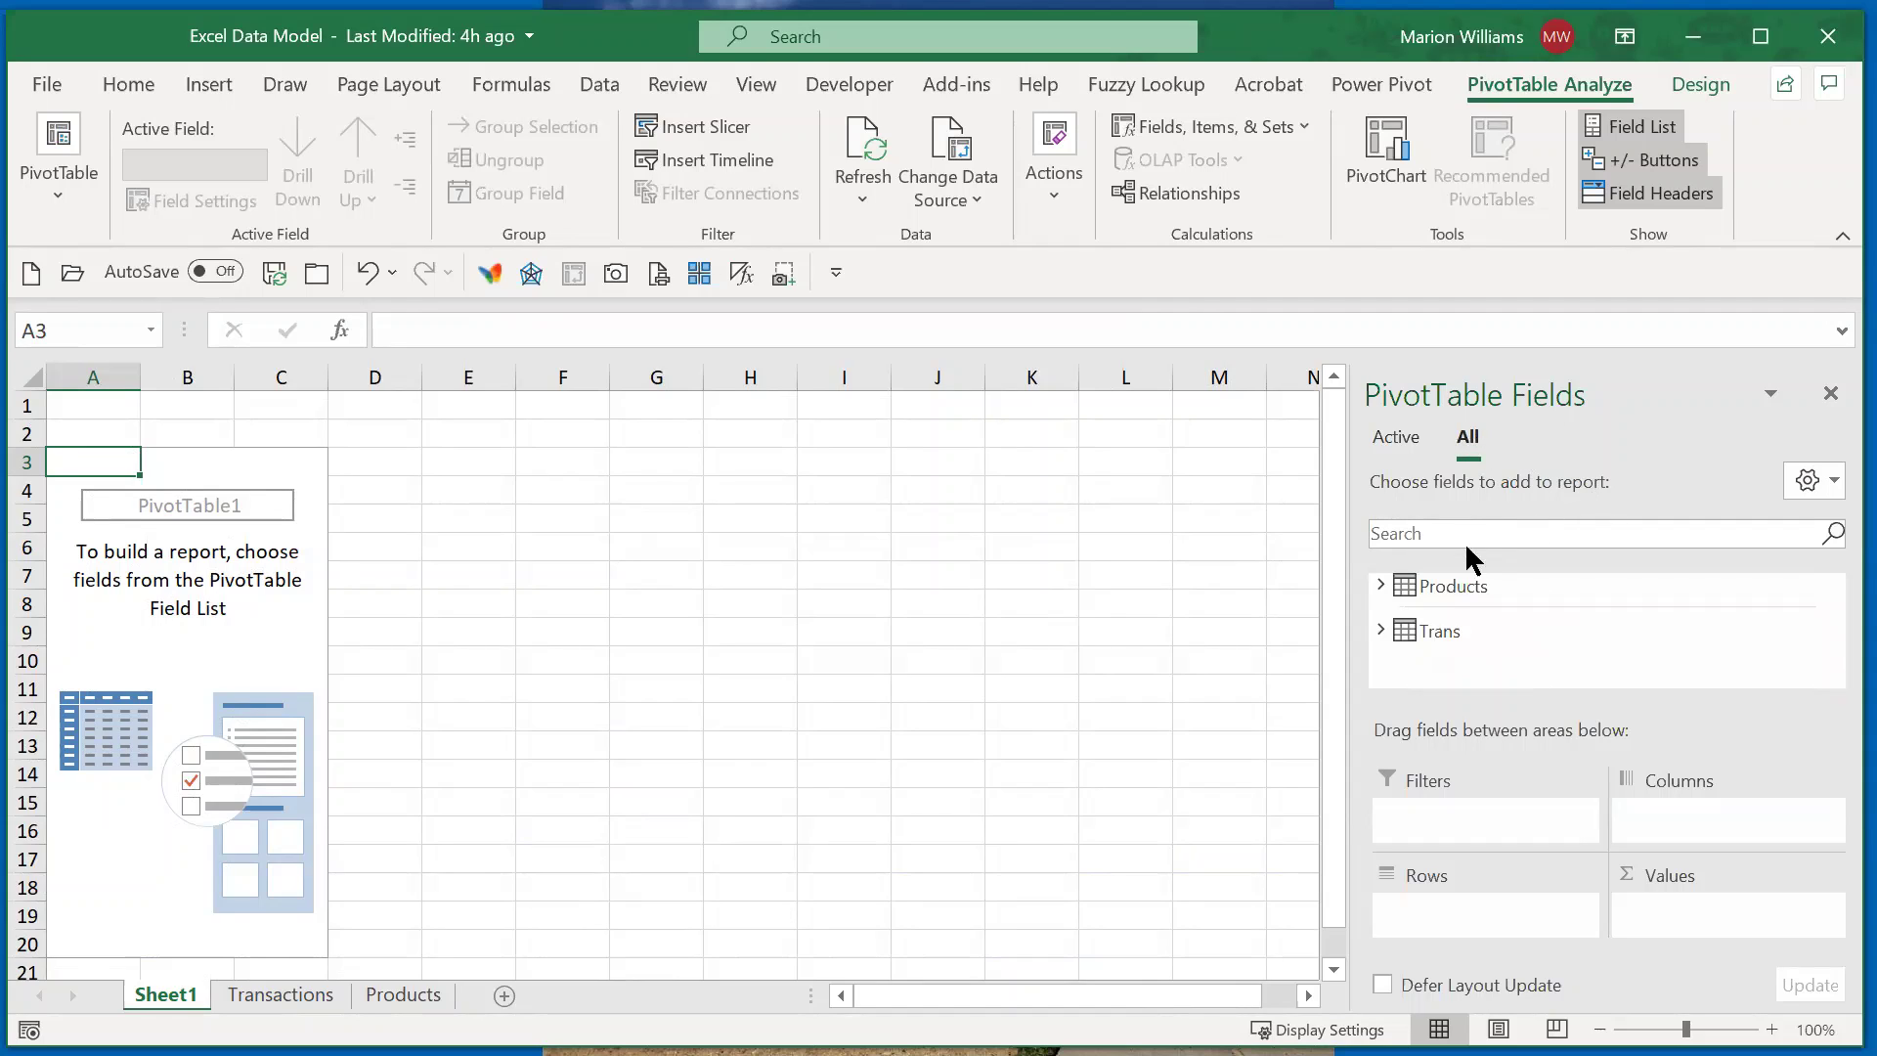
left_click(1382, 584)
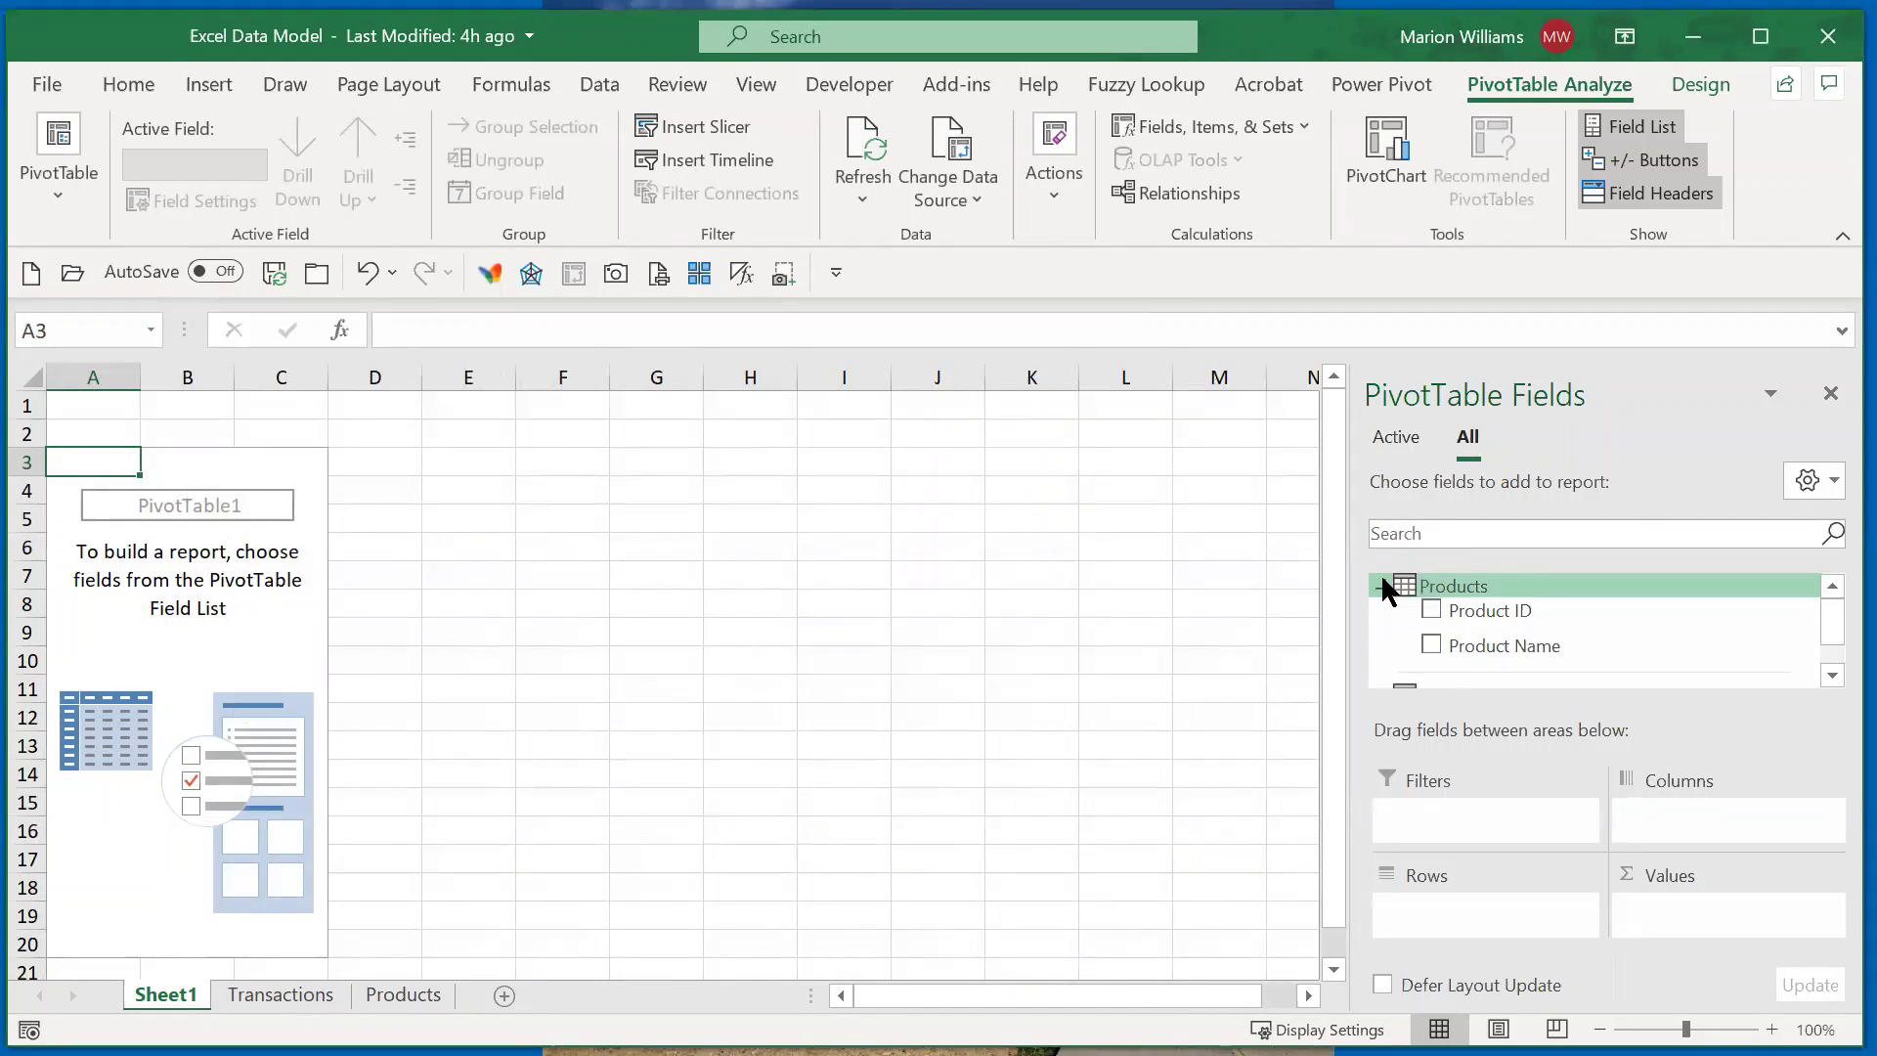
left_click(1430, 642)
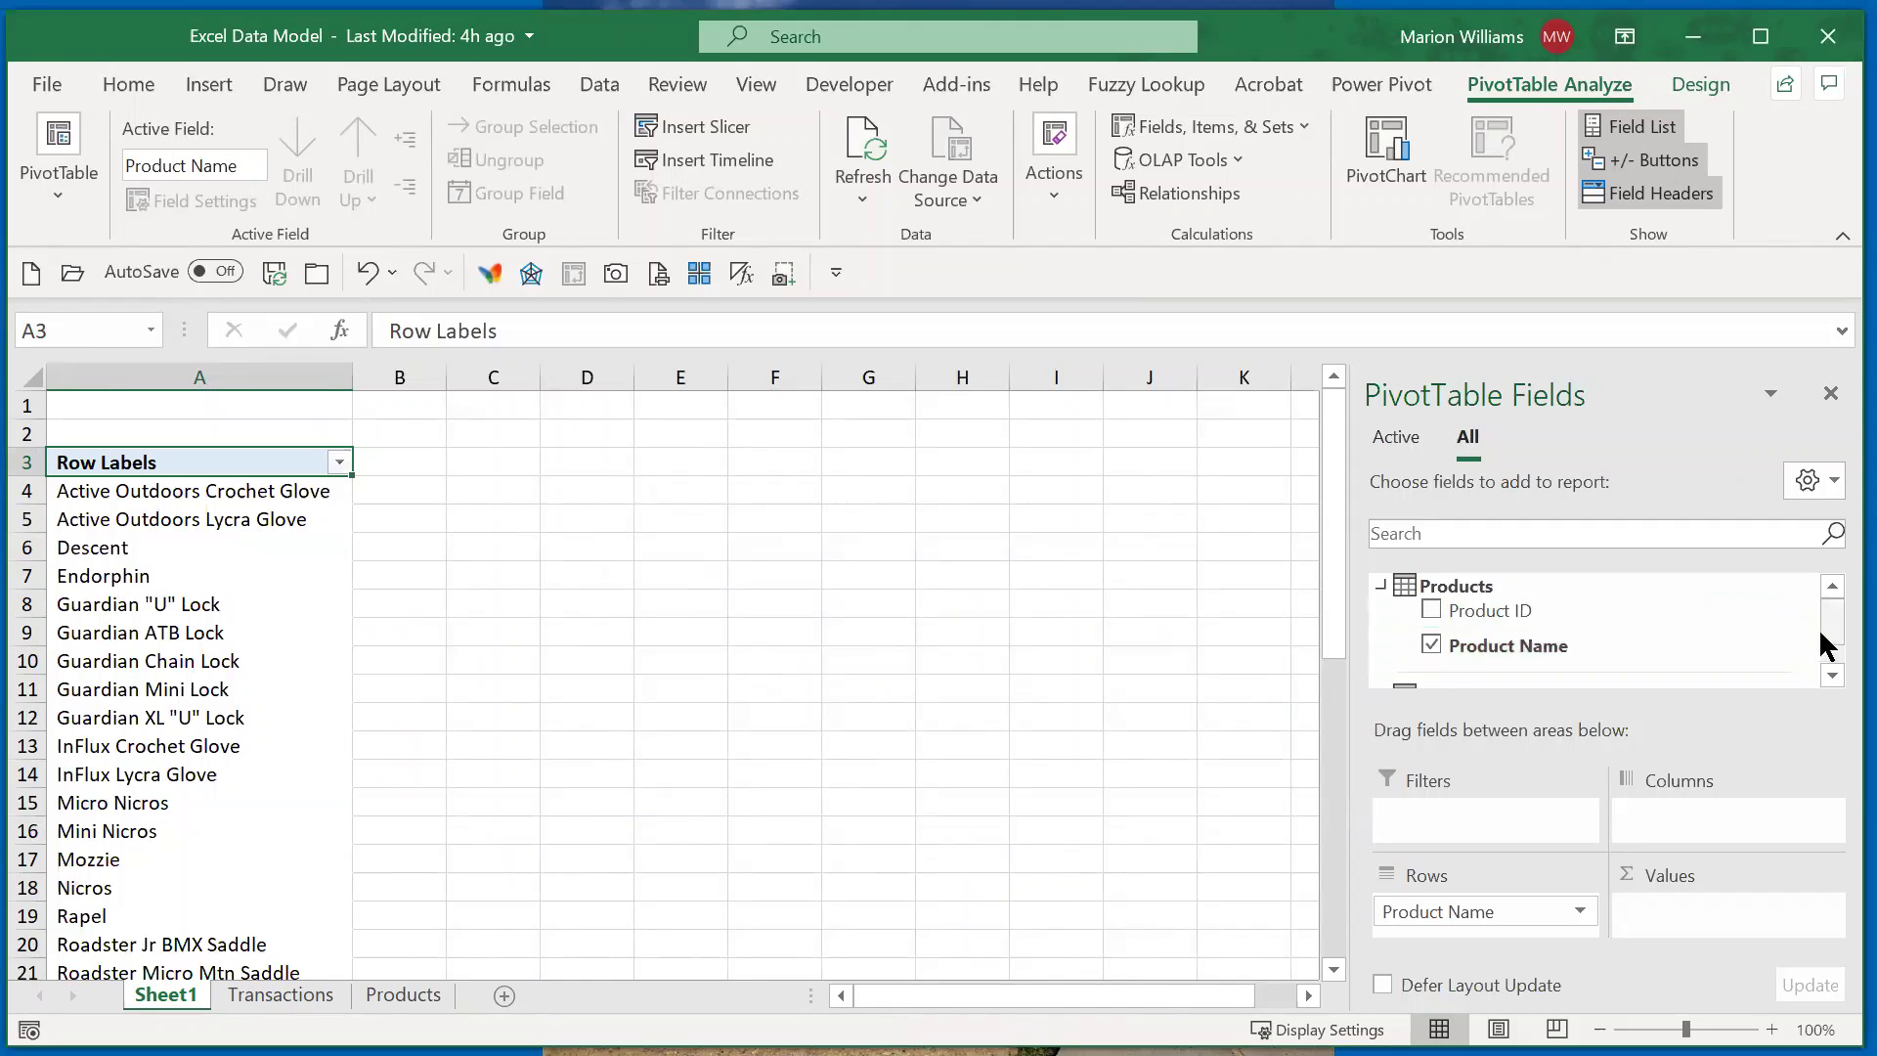
Step: Add ExtendedPrice from the Trans table to the PivotTable as a summed value
left_click(1832, 676)
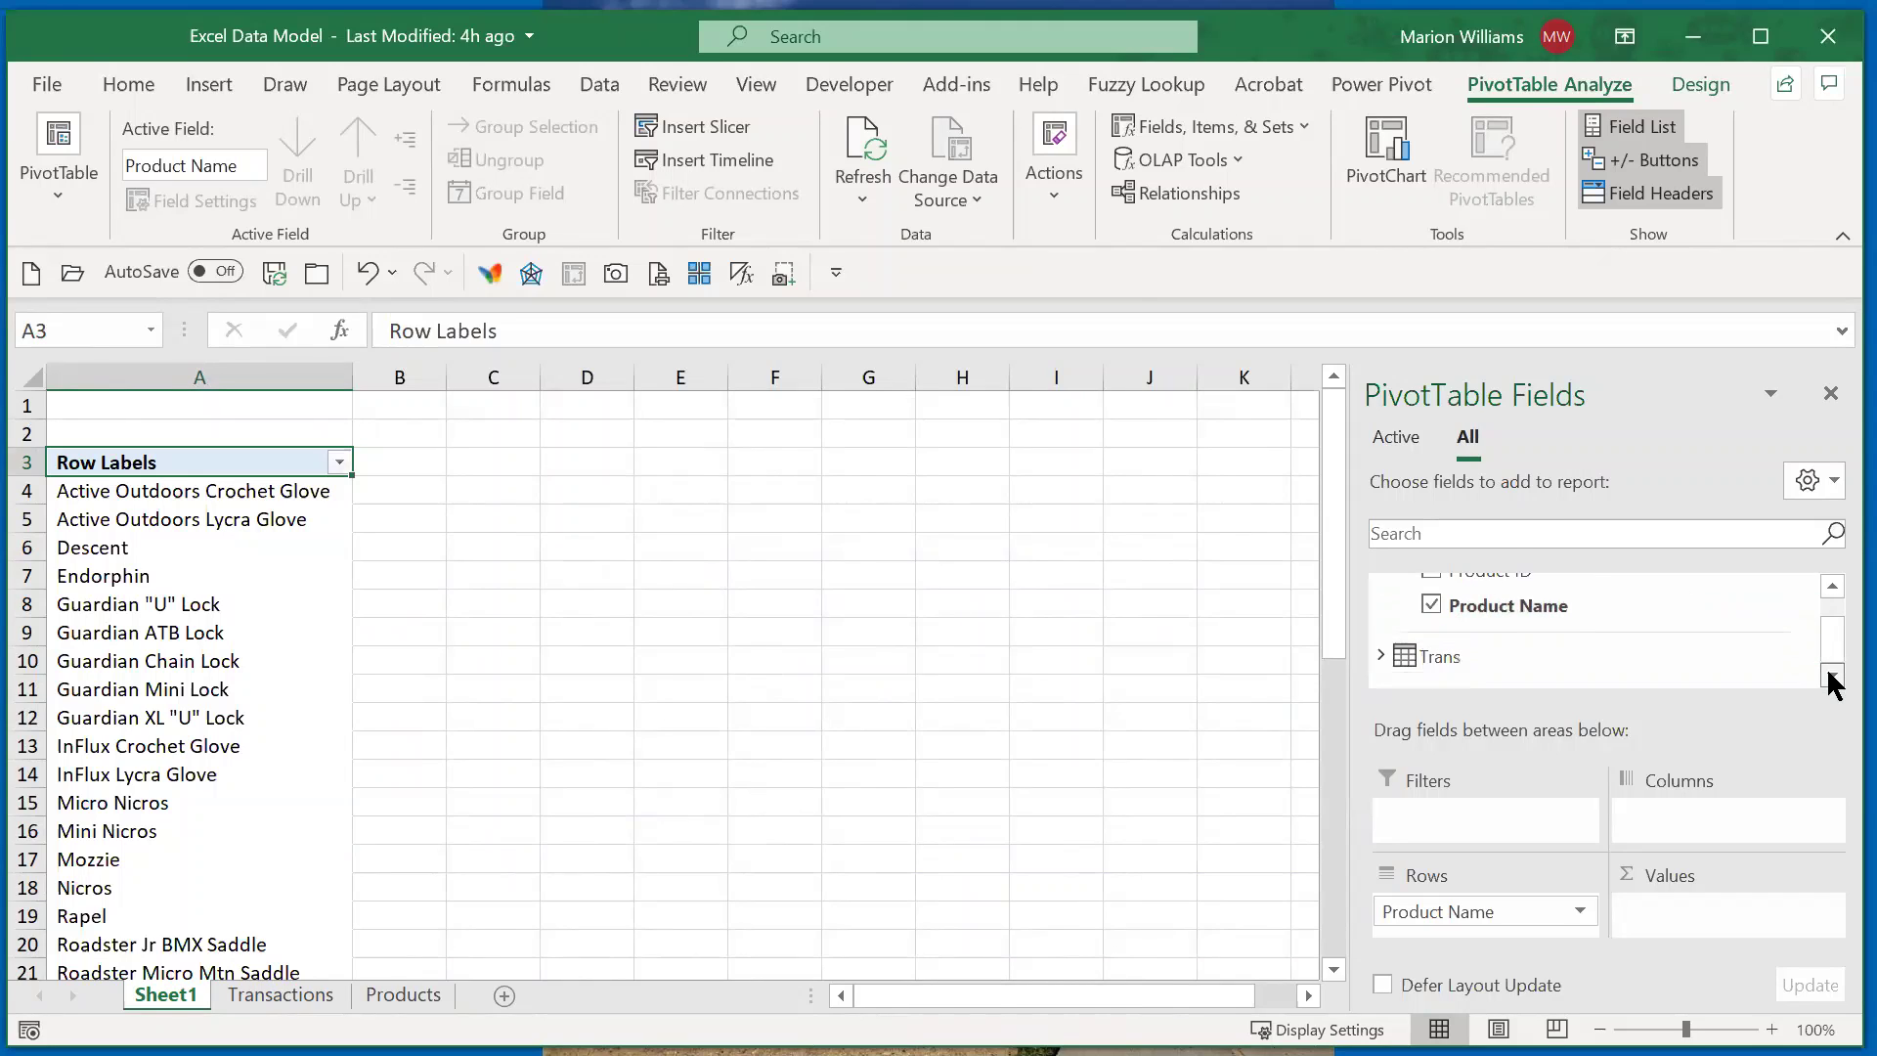
left_click(1381, 656)
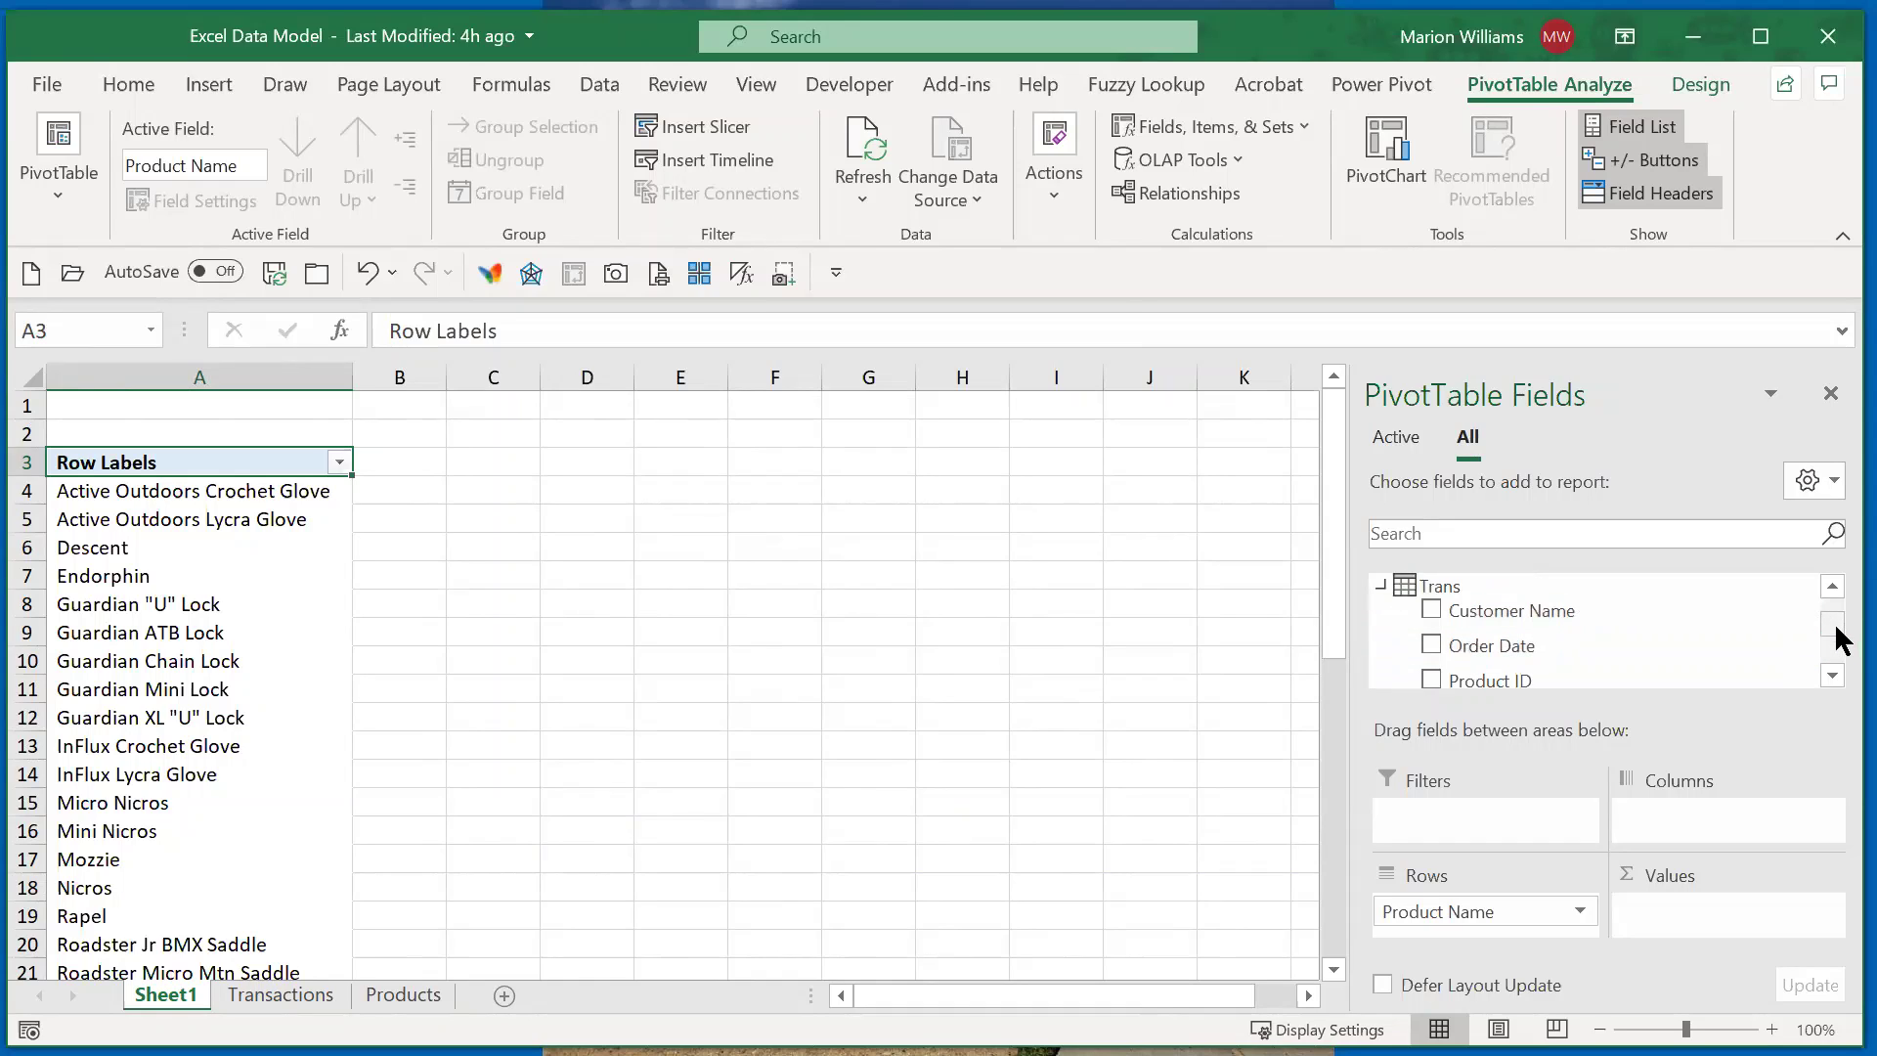
left_click_drag(1836, 641, 1832, 658)
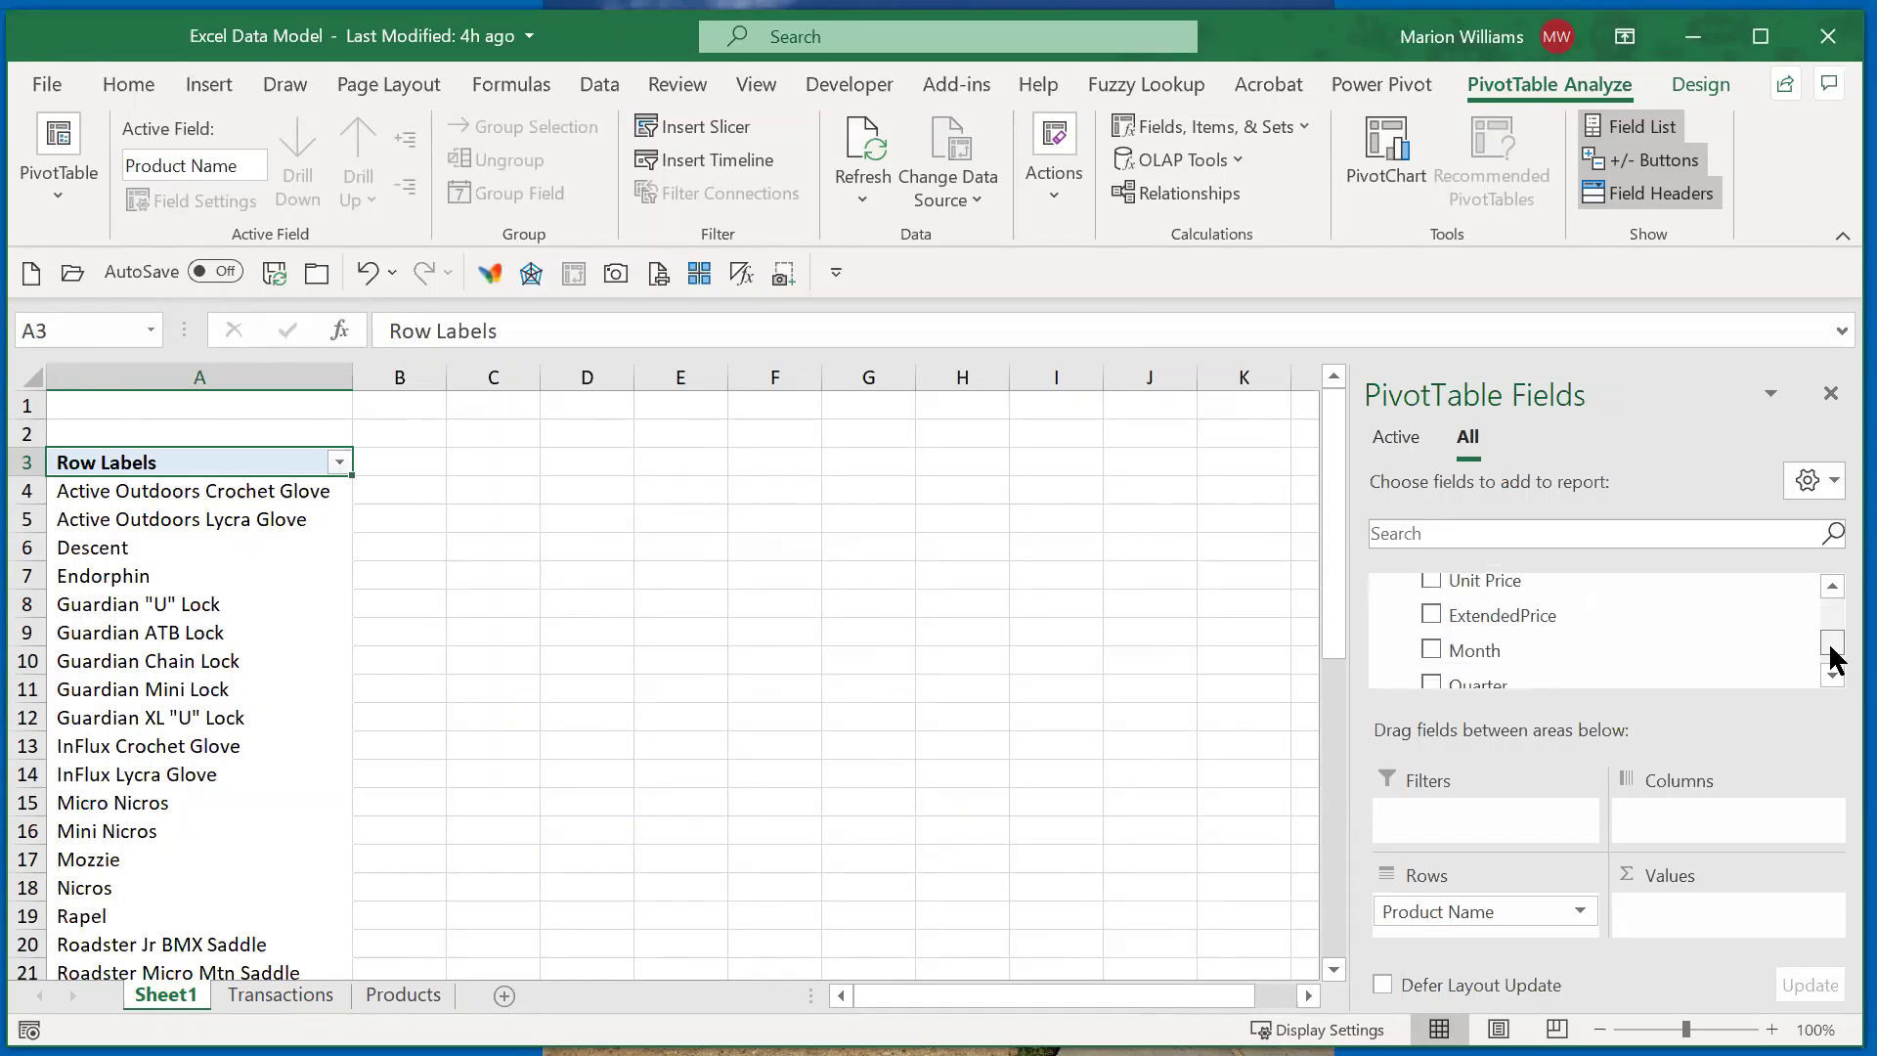
left_click(1431, 607)
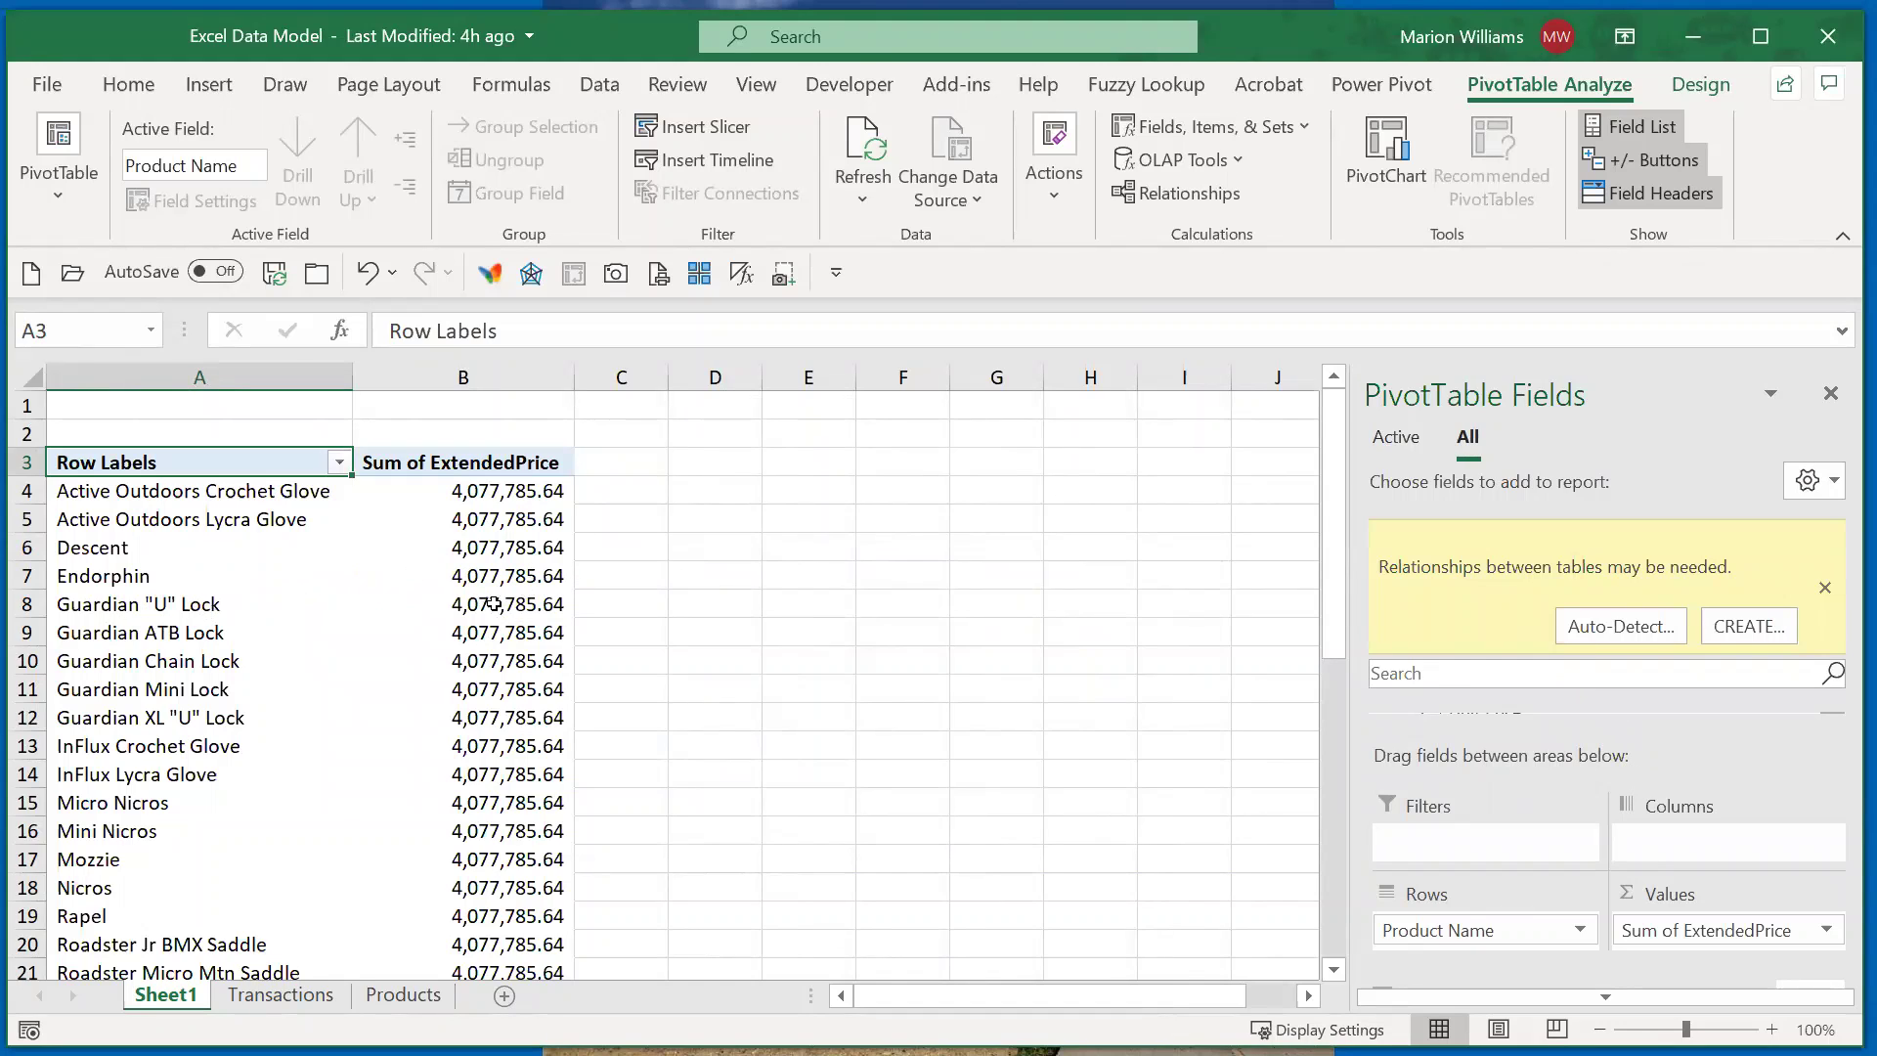
Step: Check the ExtendedPrice sums per product and auto-detect the relationship between the PivotTable's source tables
mouse_move(496, 607)
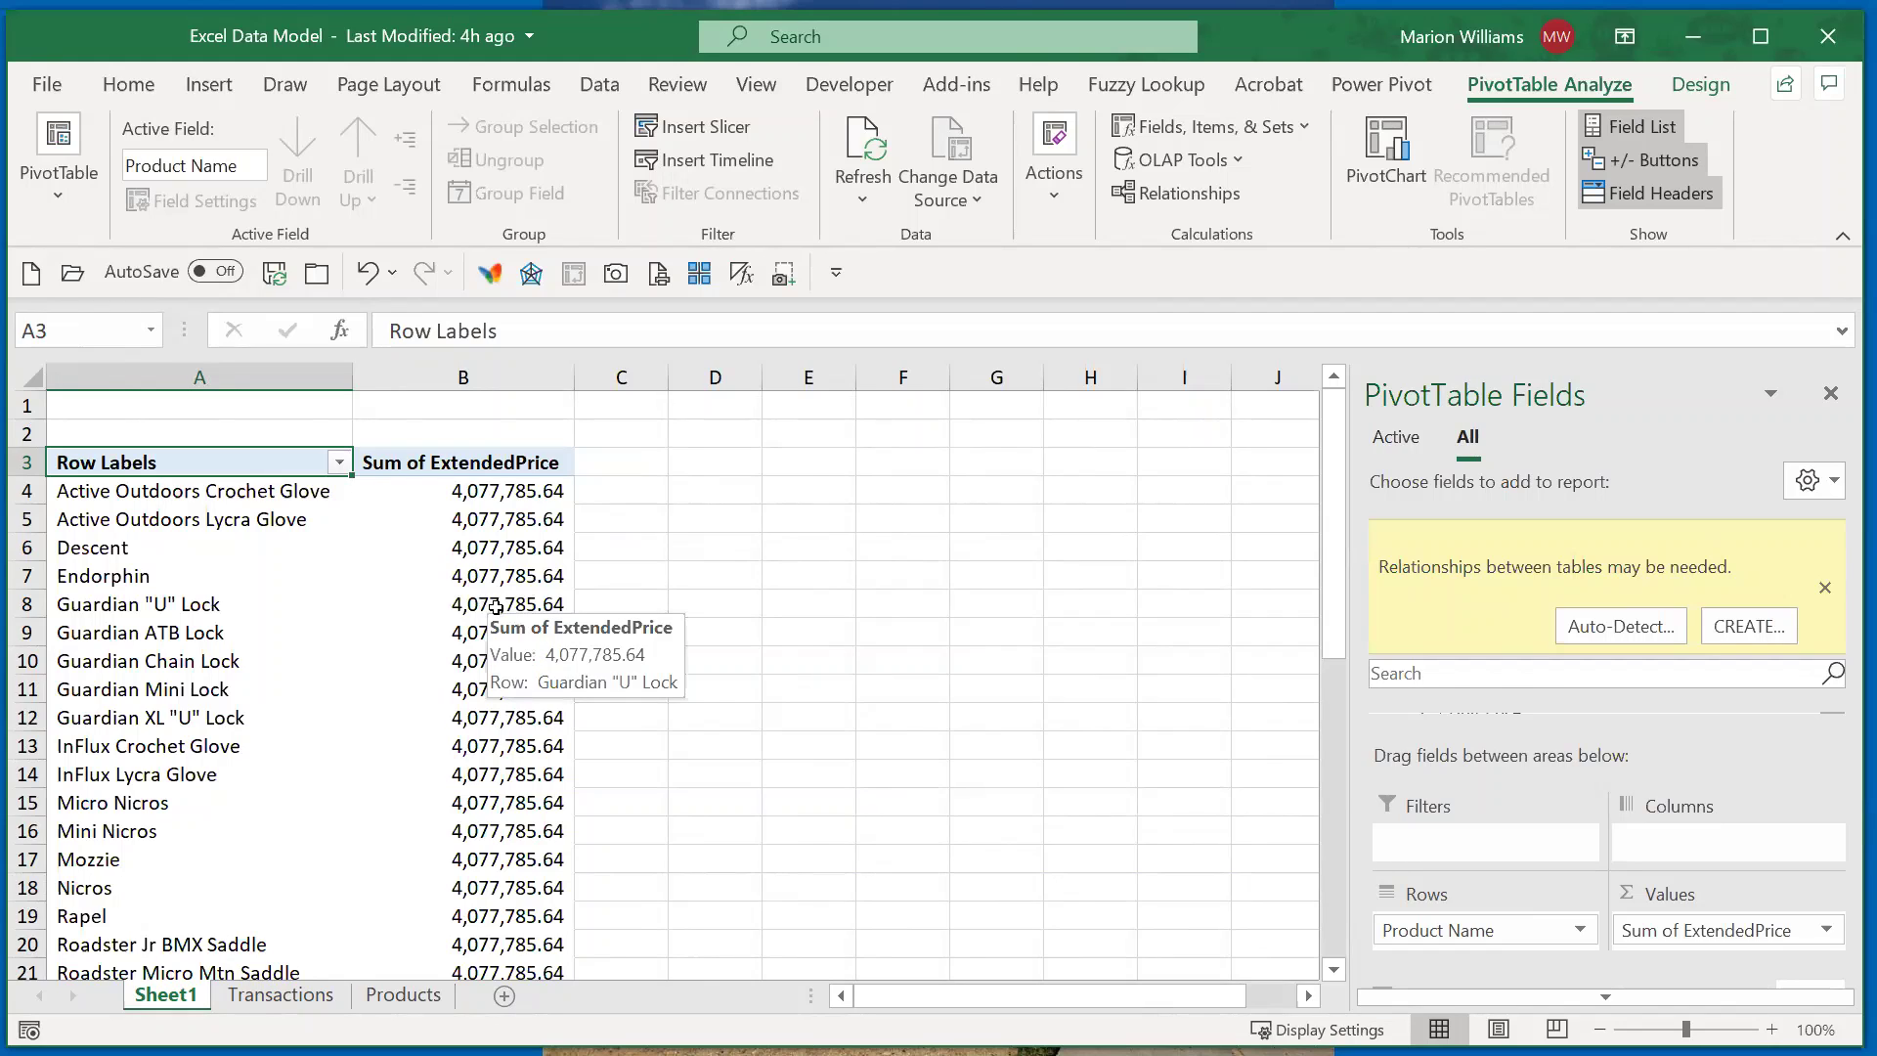
mouse_move(412, 584)
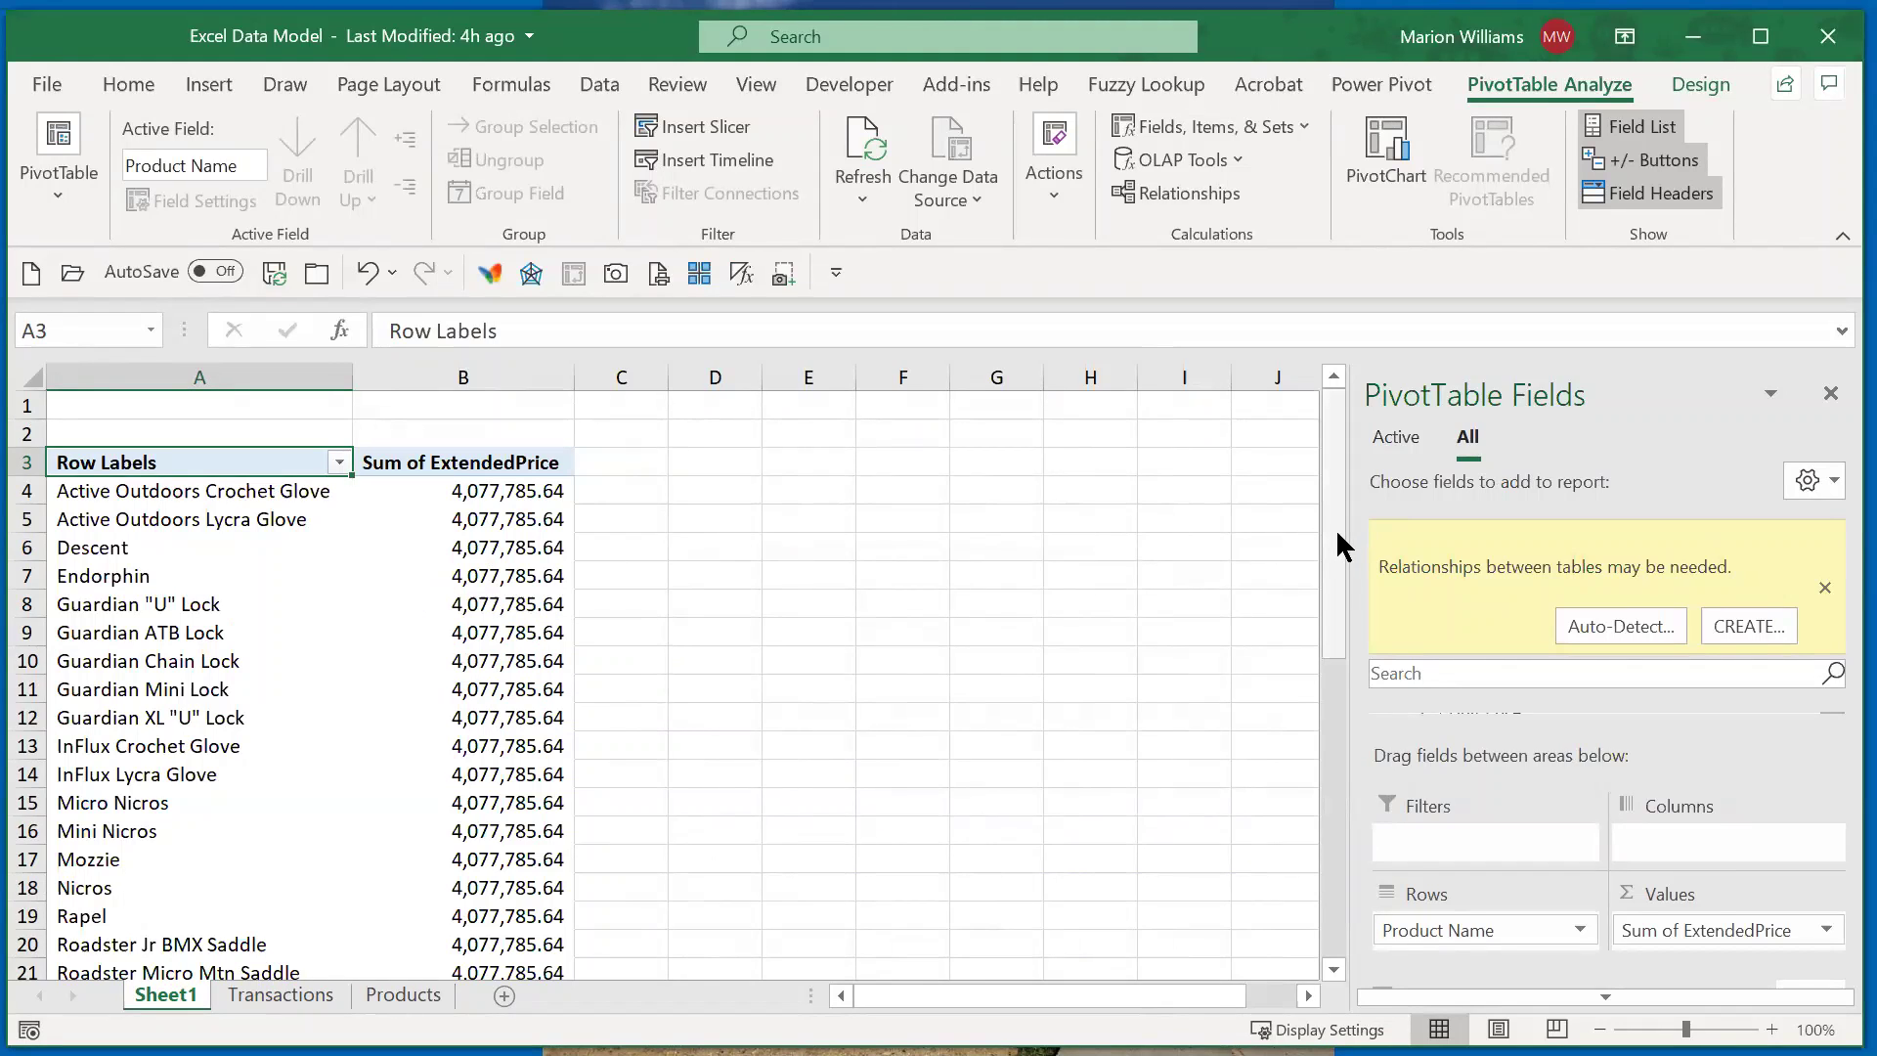
left_click_drag(1336, 533, 1144, 855)
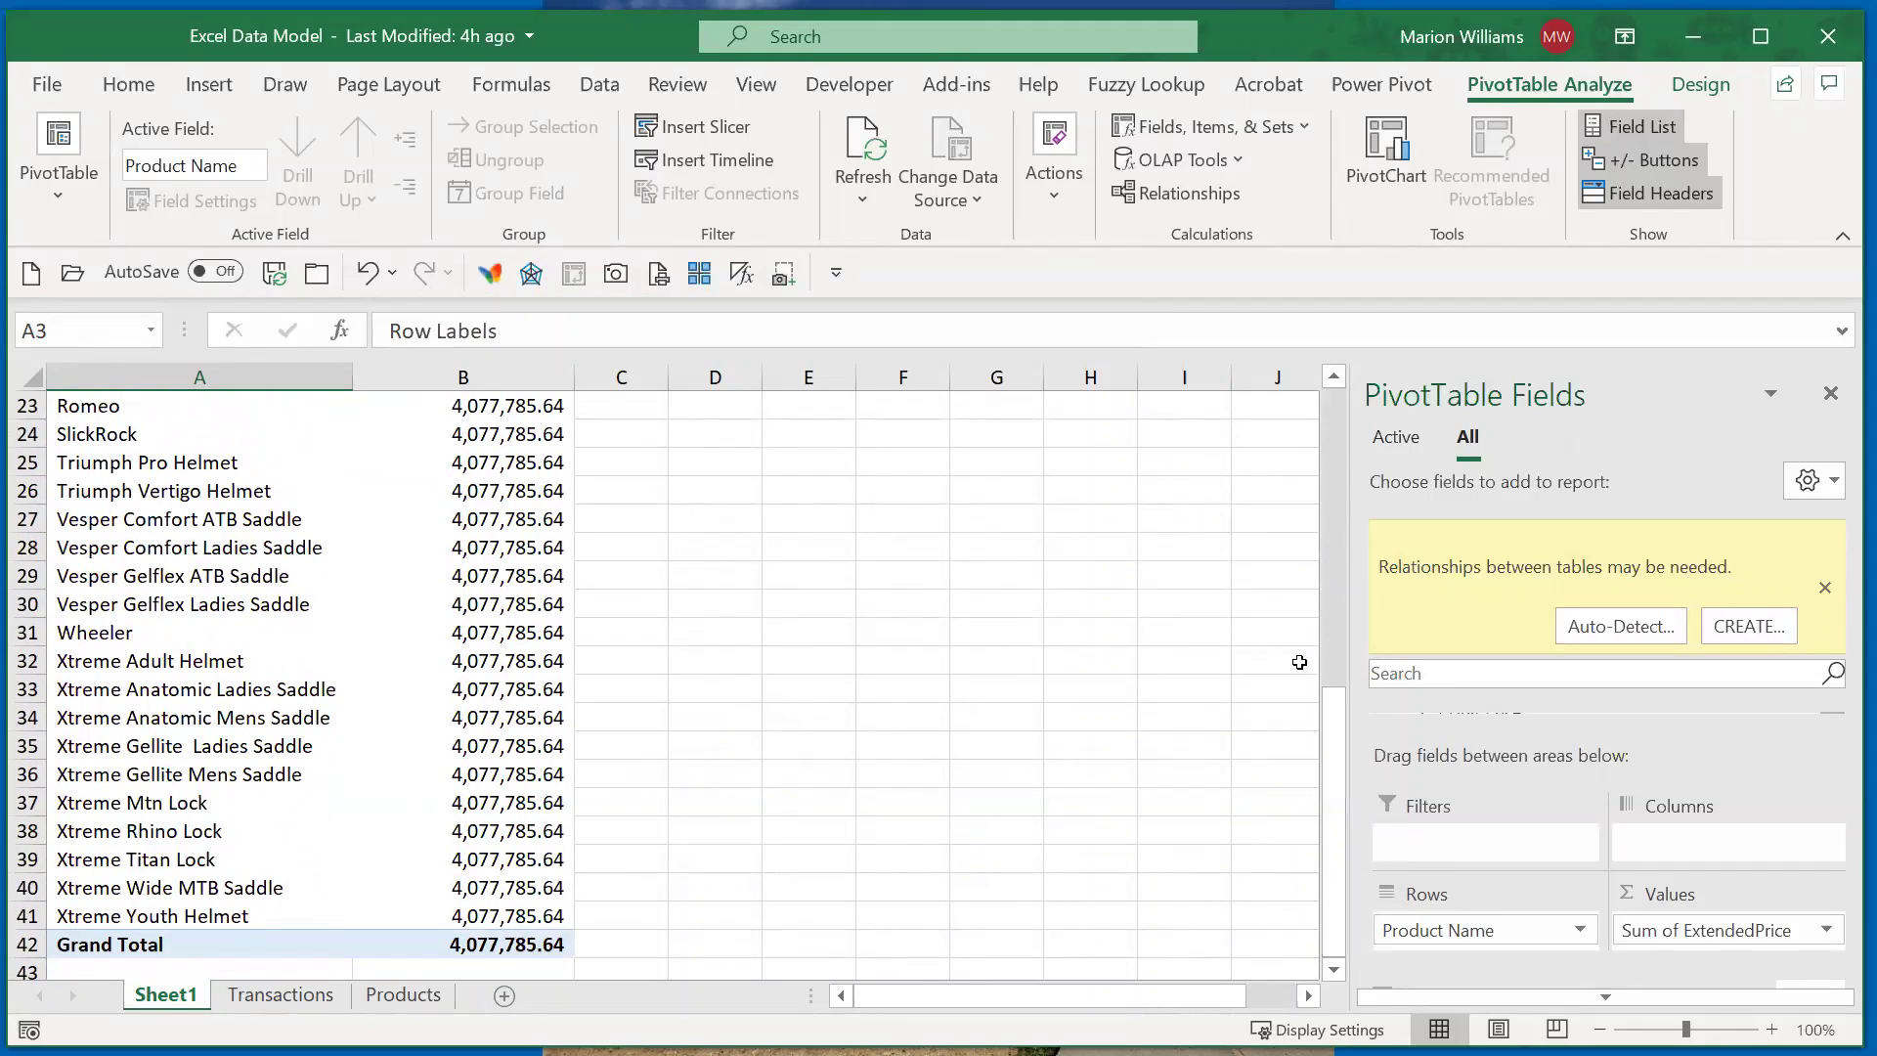
left_click_drag(1326, 741, 1337, 401)
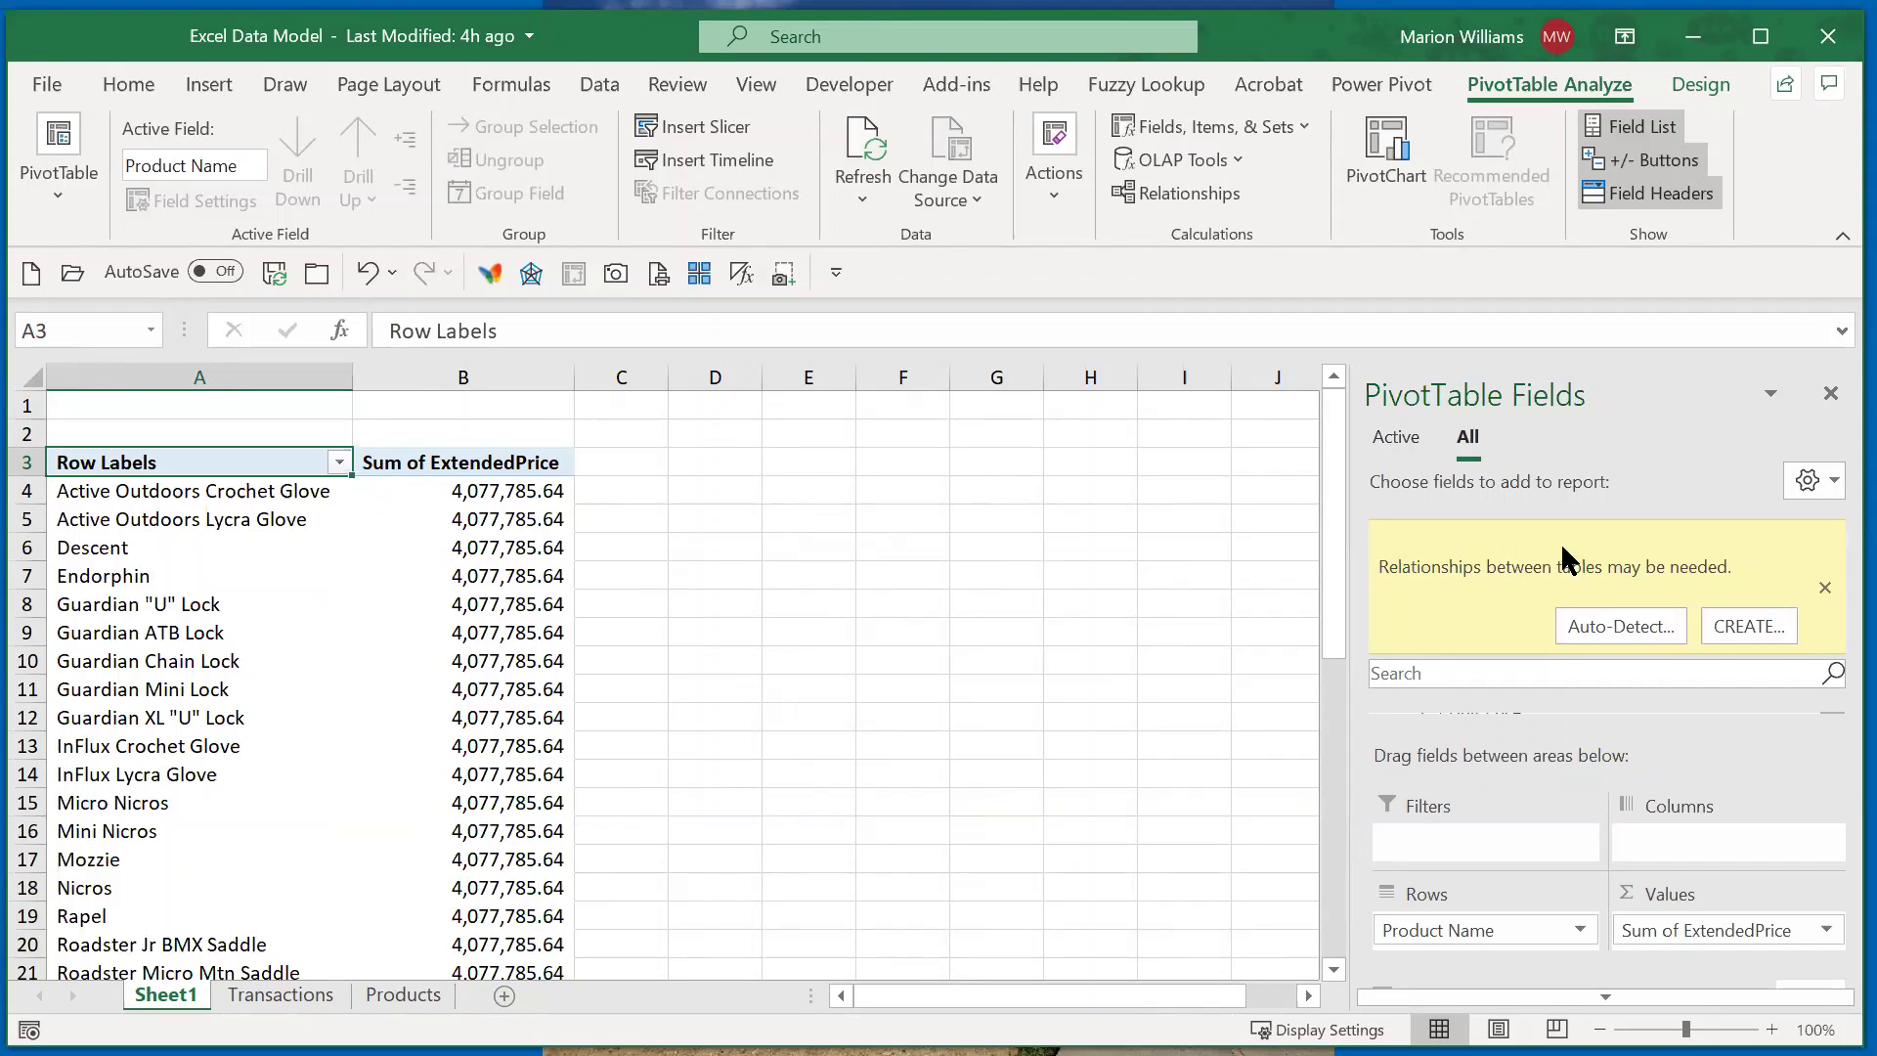
left_click(1611, 624)
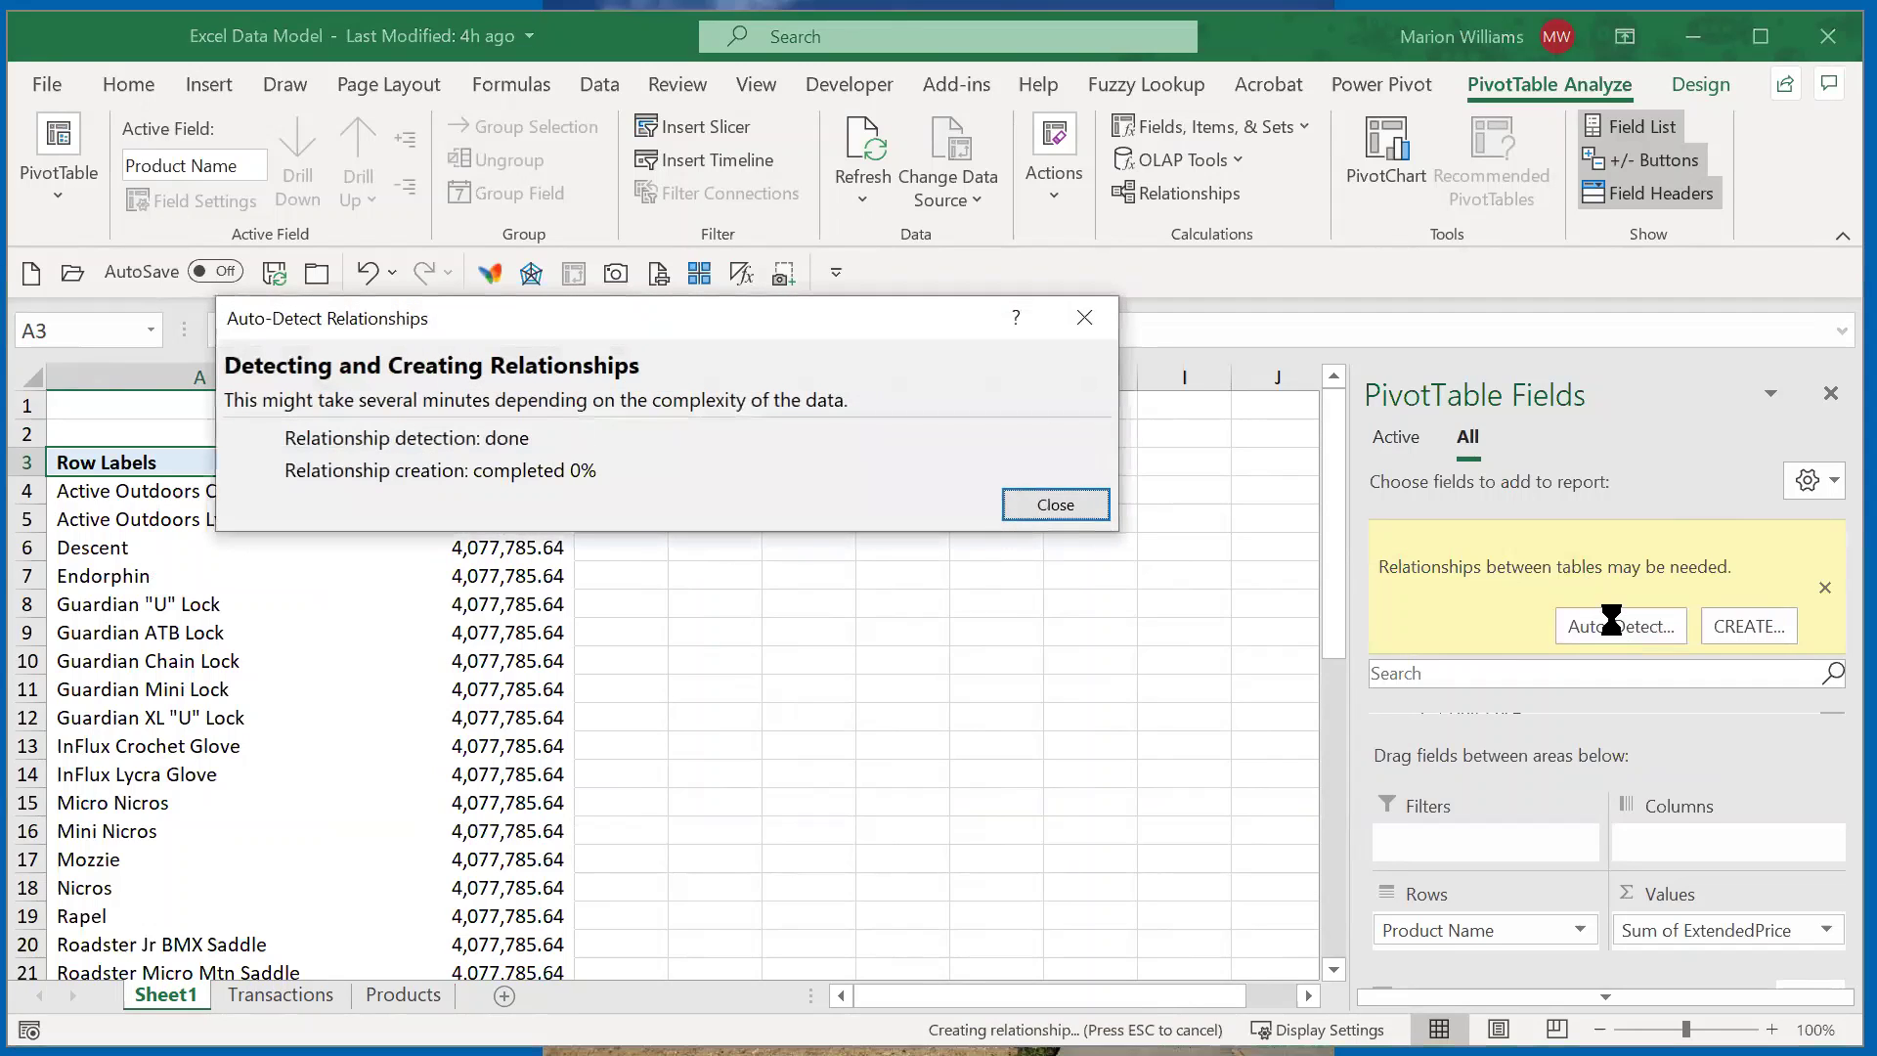
left_click(1055, 505)
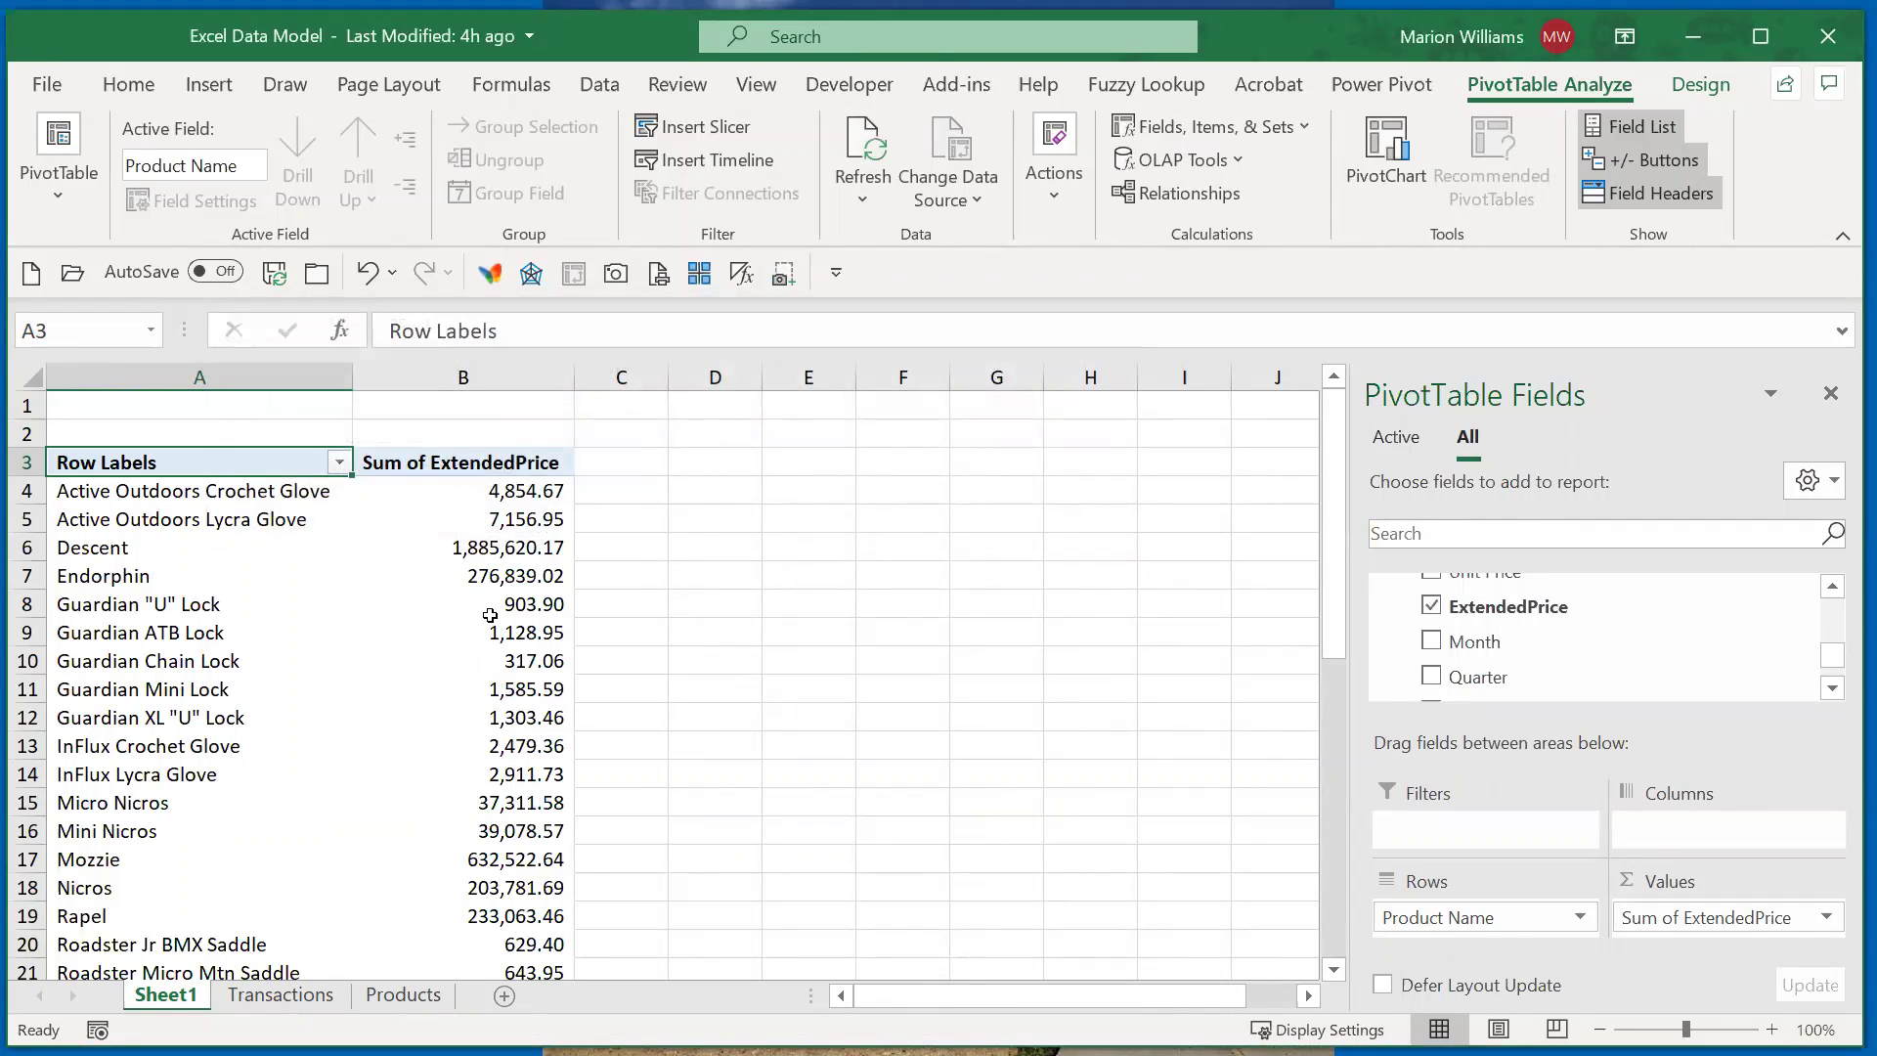
Step: Filter the product row labels to the top 10 items by Sum of ExtendedPrice
left_click(339, 464)
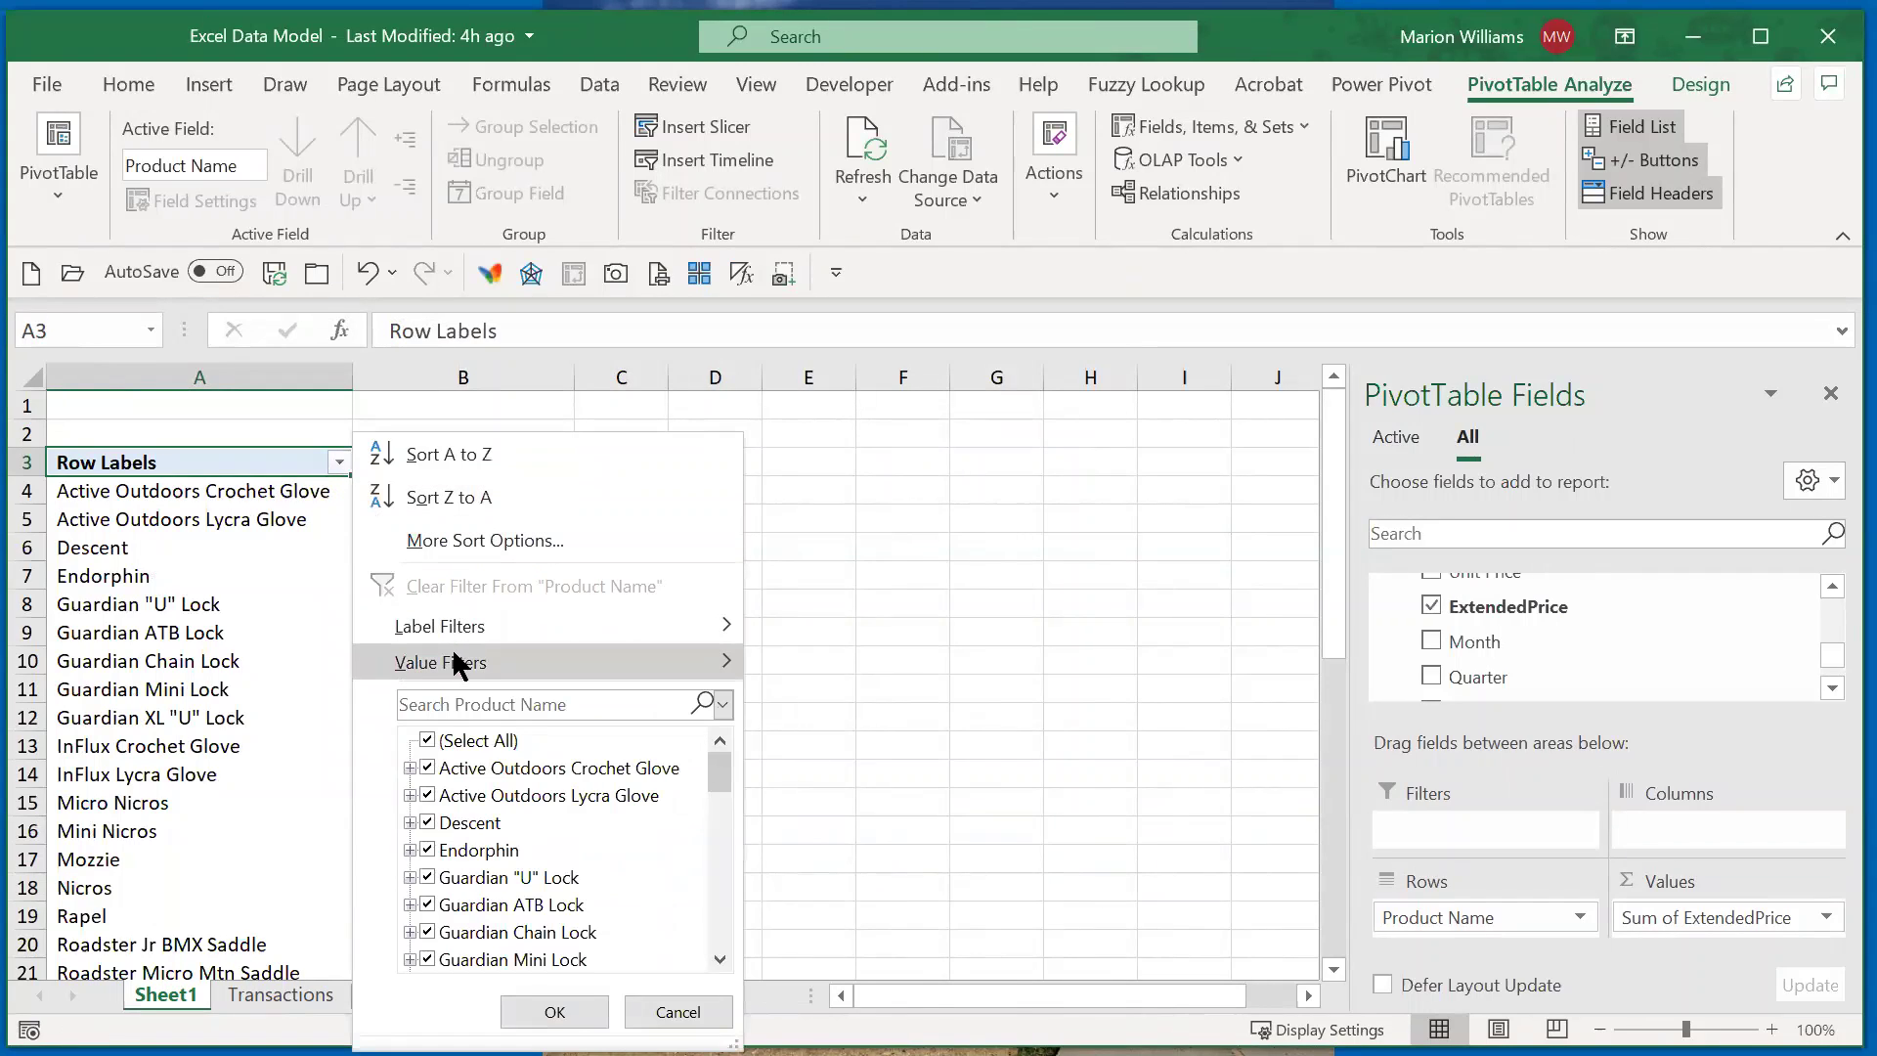
mouse_move(451, 660)
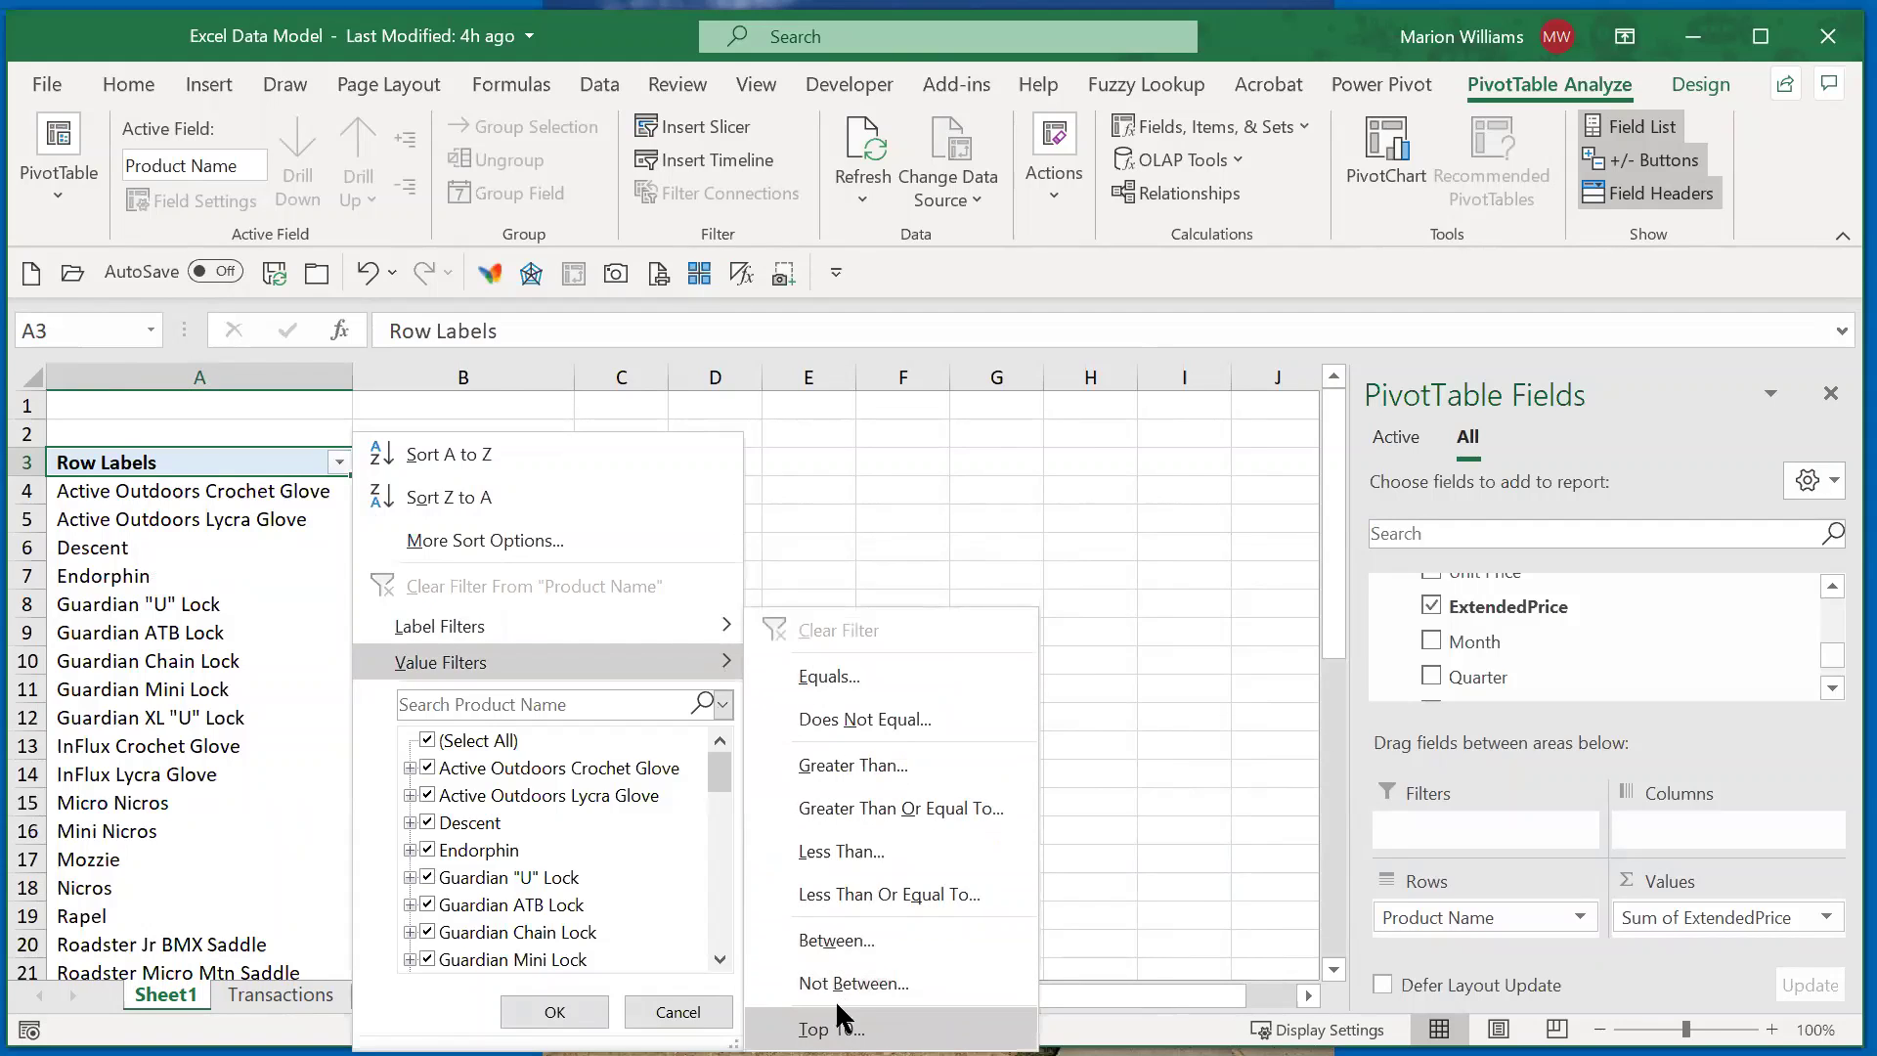
left_click(831, 1029)
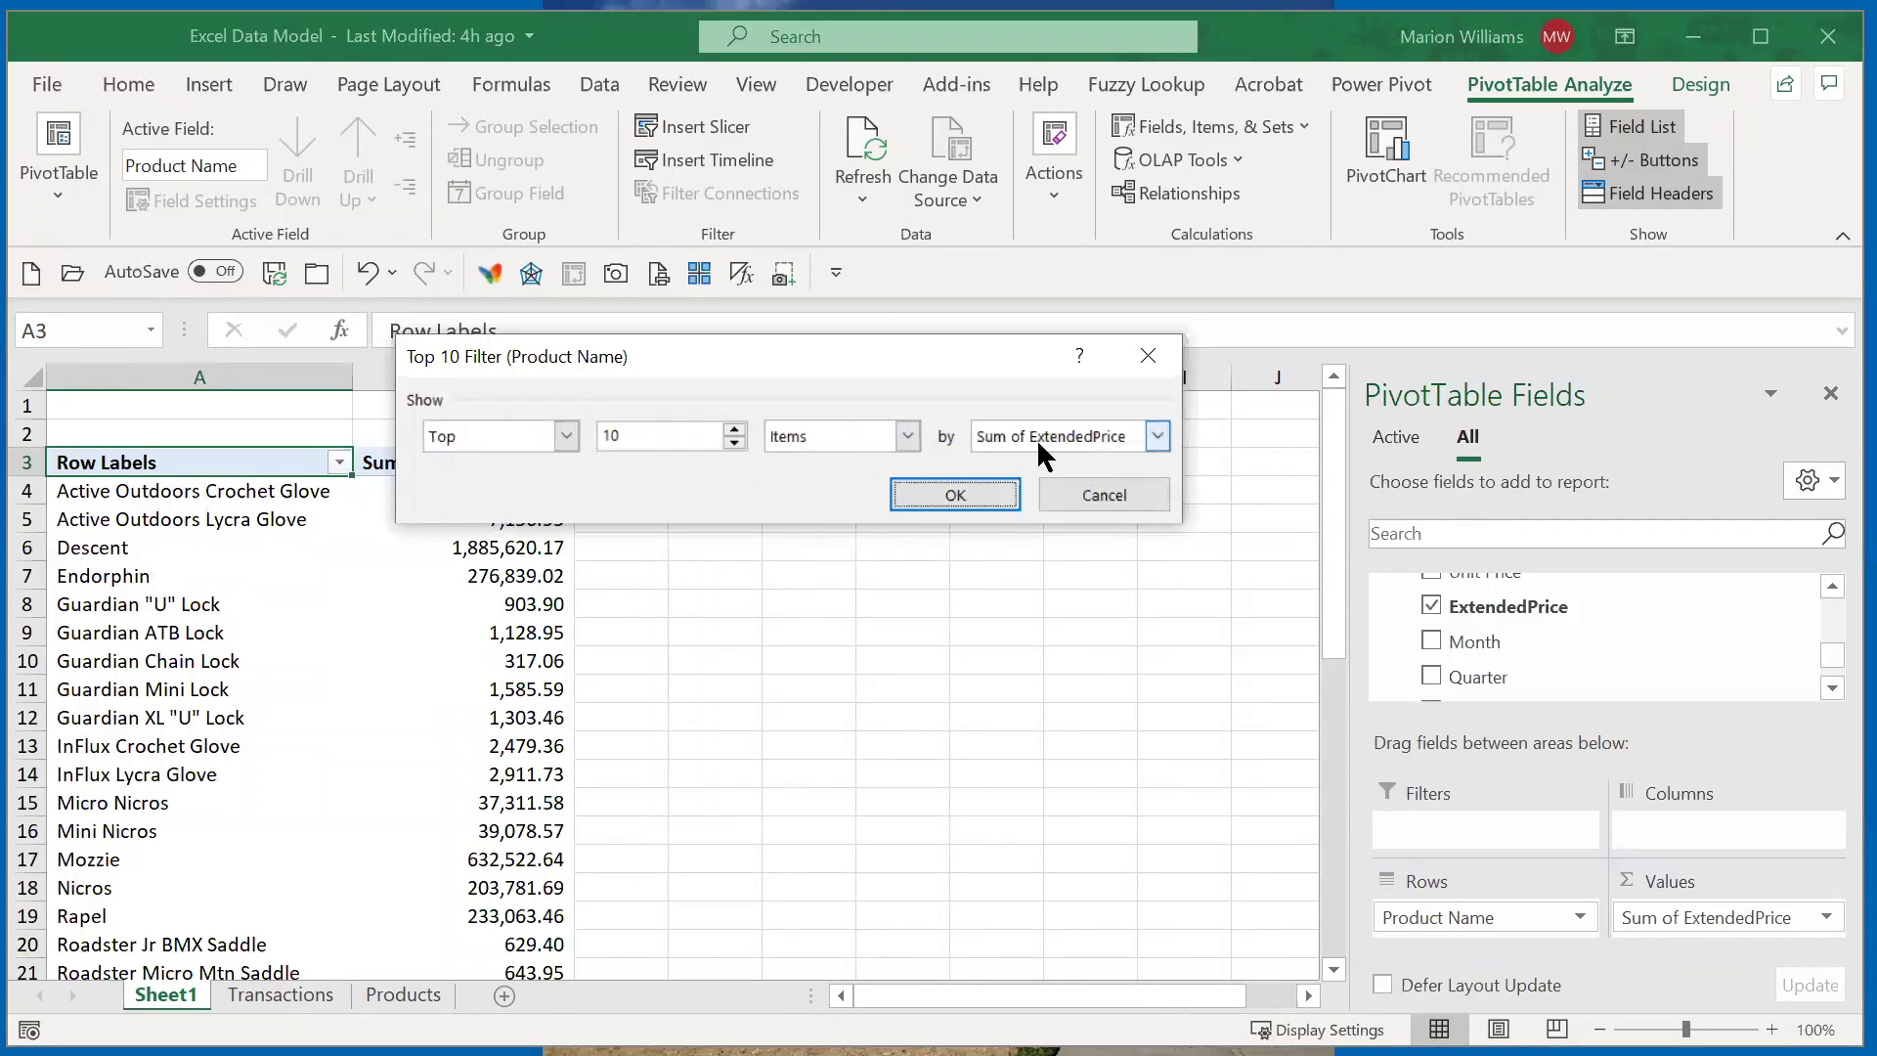
left_click(955, 496)
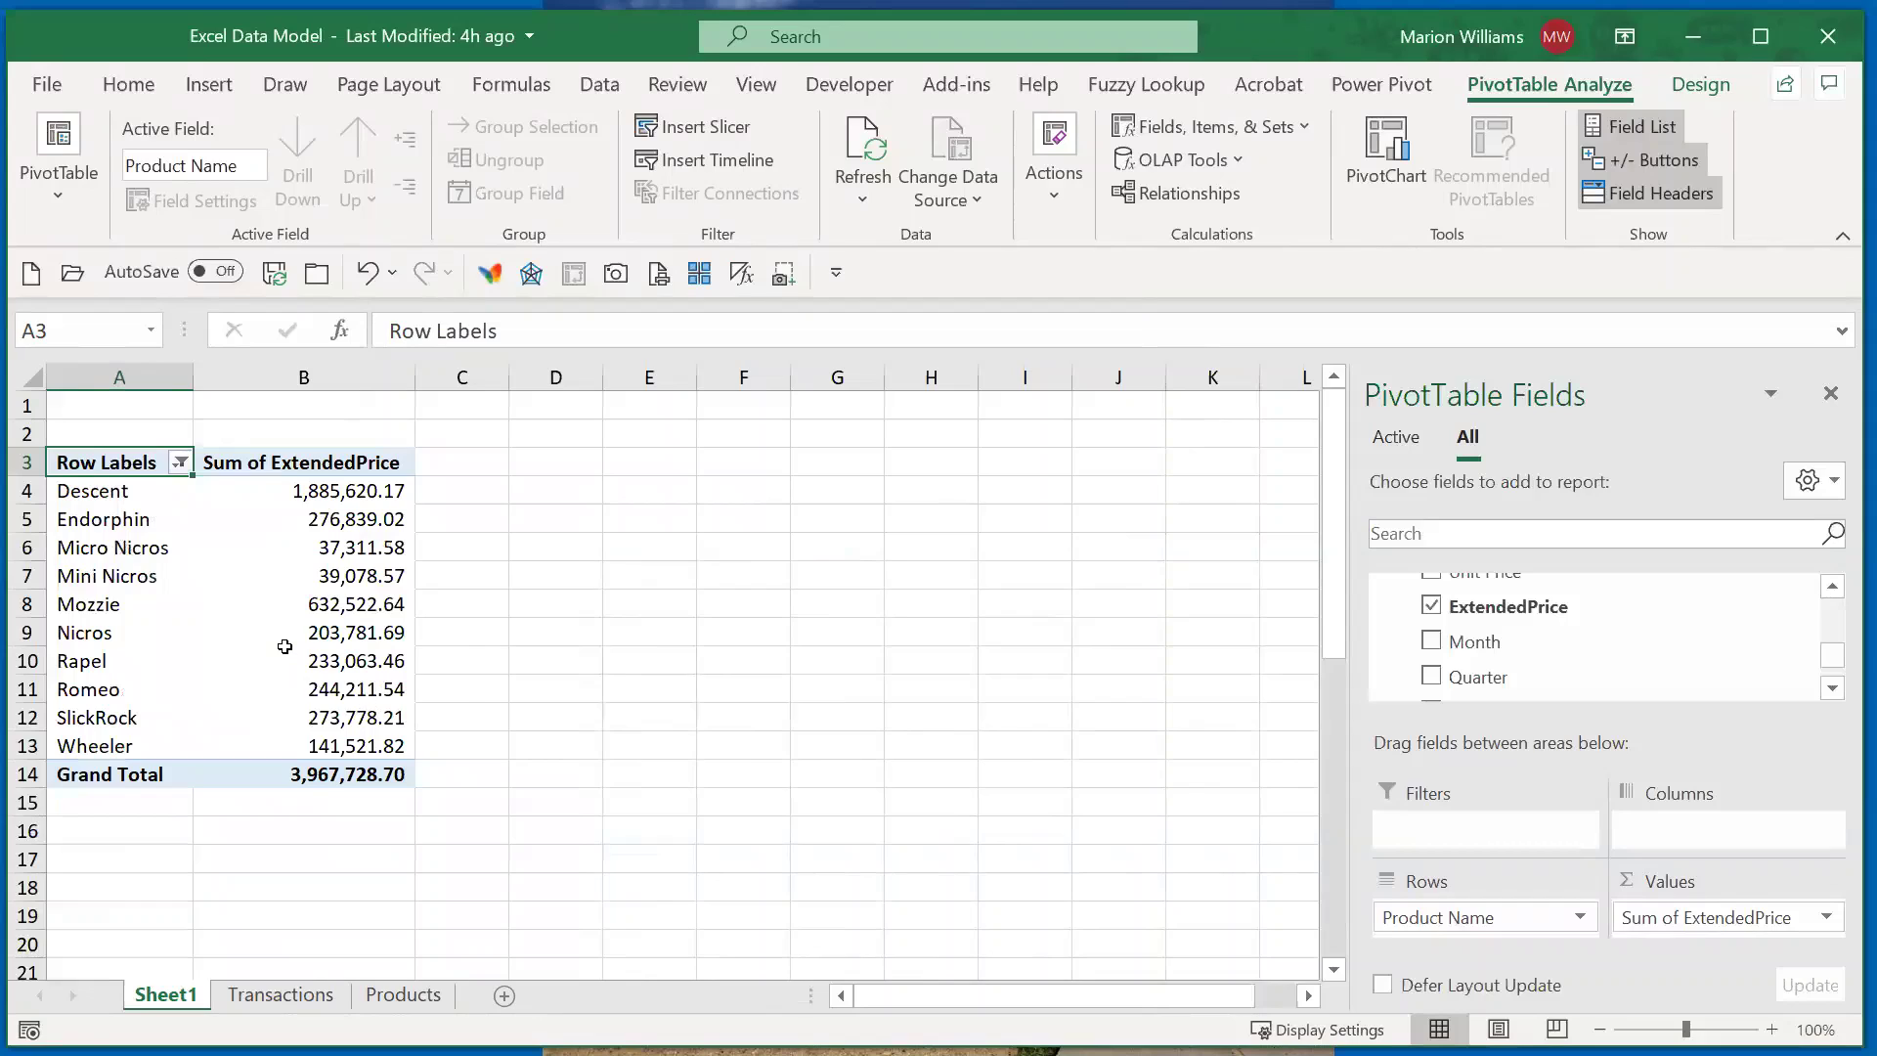
Step: Examine the existing relationship between the Trans and Products tables and its Product ID key columns
mouse_move(284, 647)
mouse_move(339, 603)
left_click(599, 88)
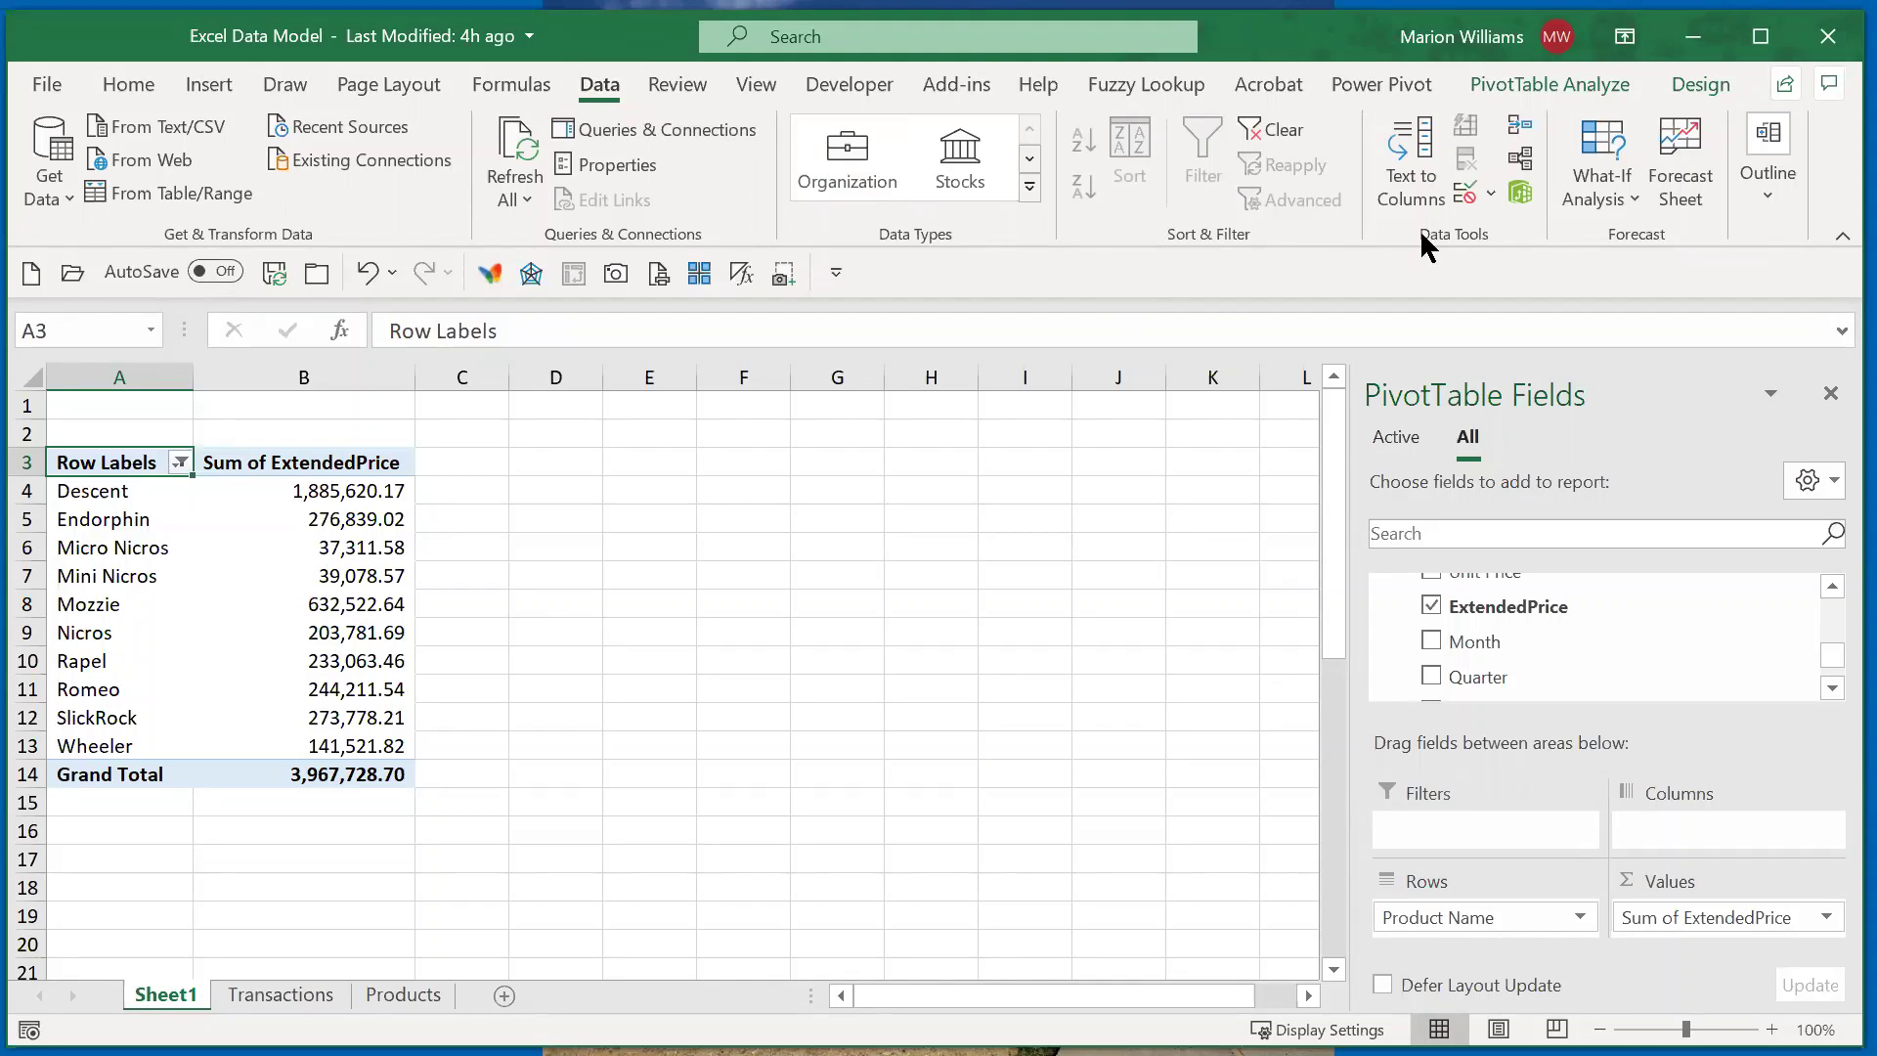
left_click(1520, 130)
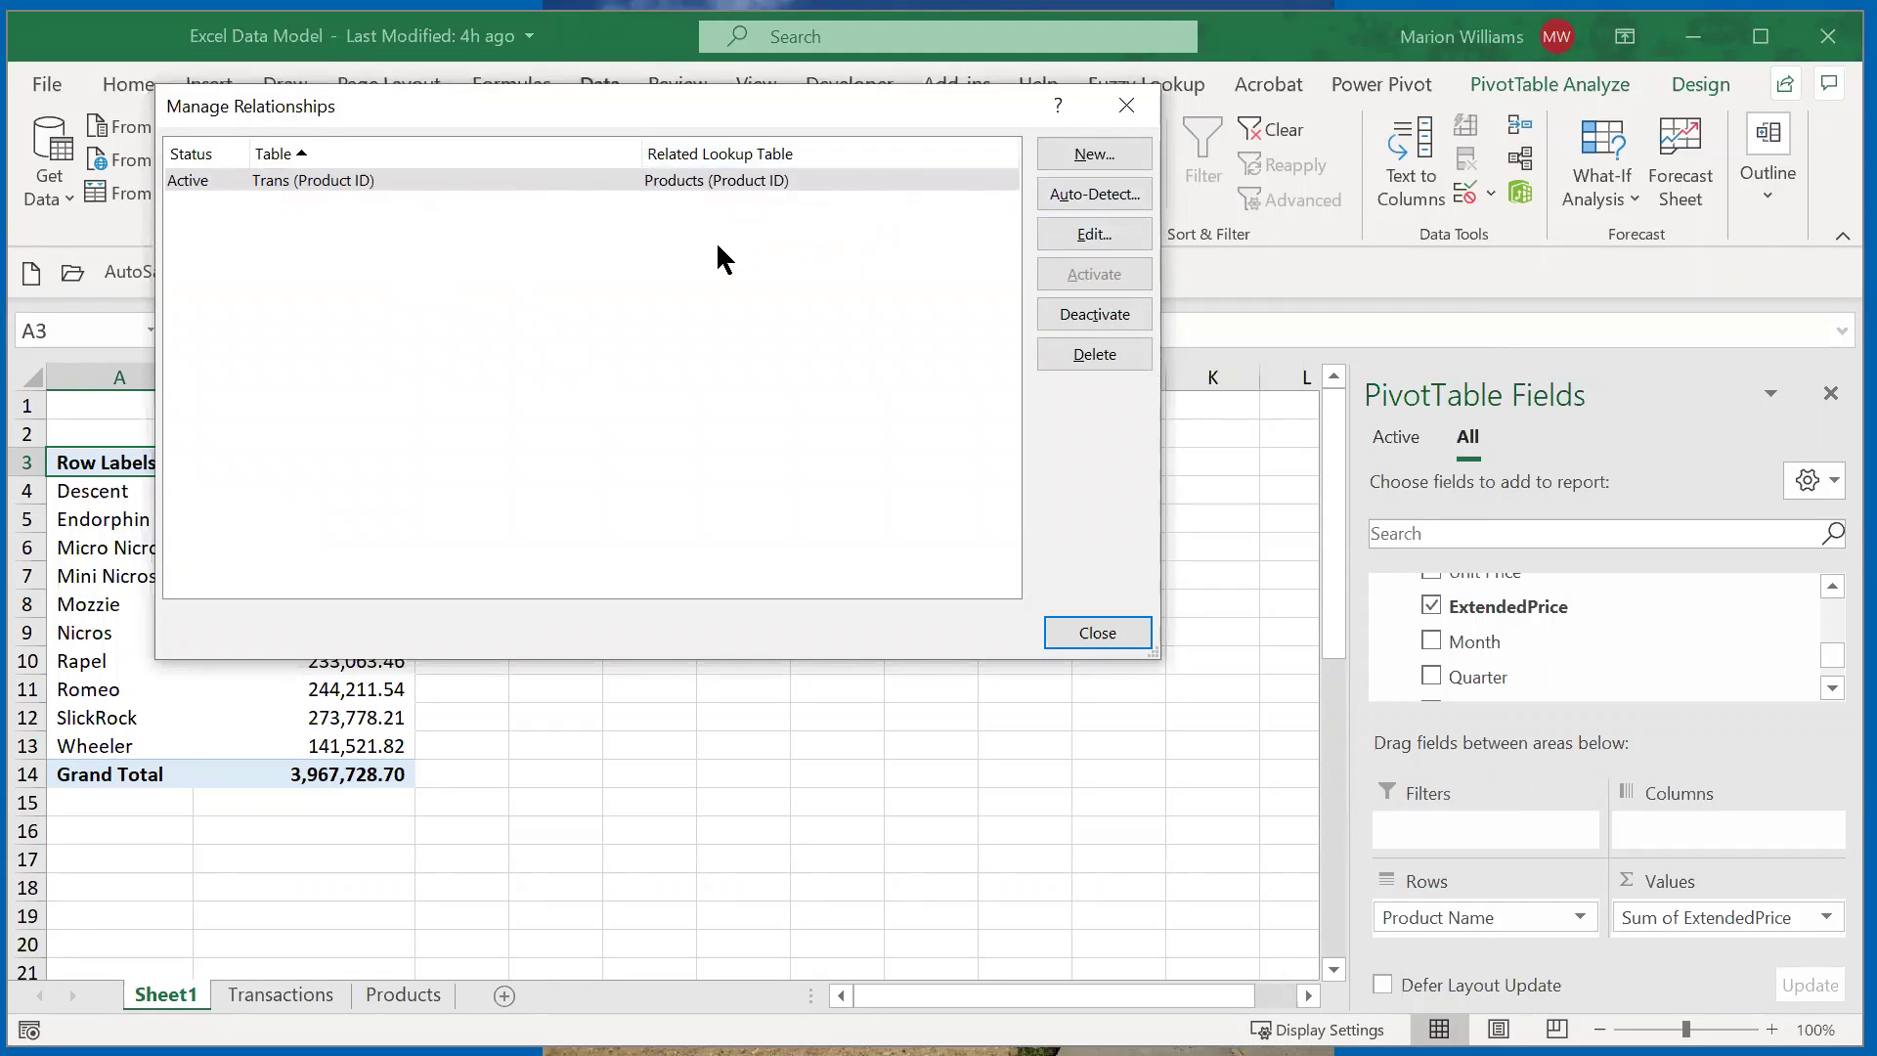
left_click(1088, 239)
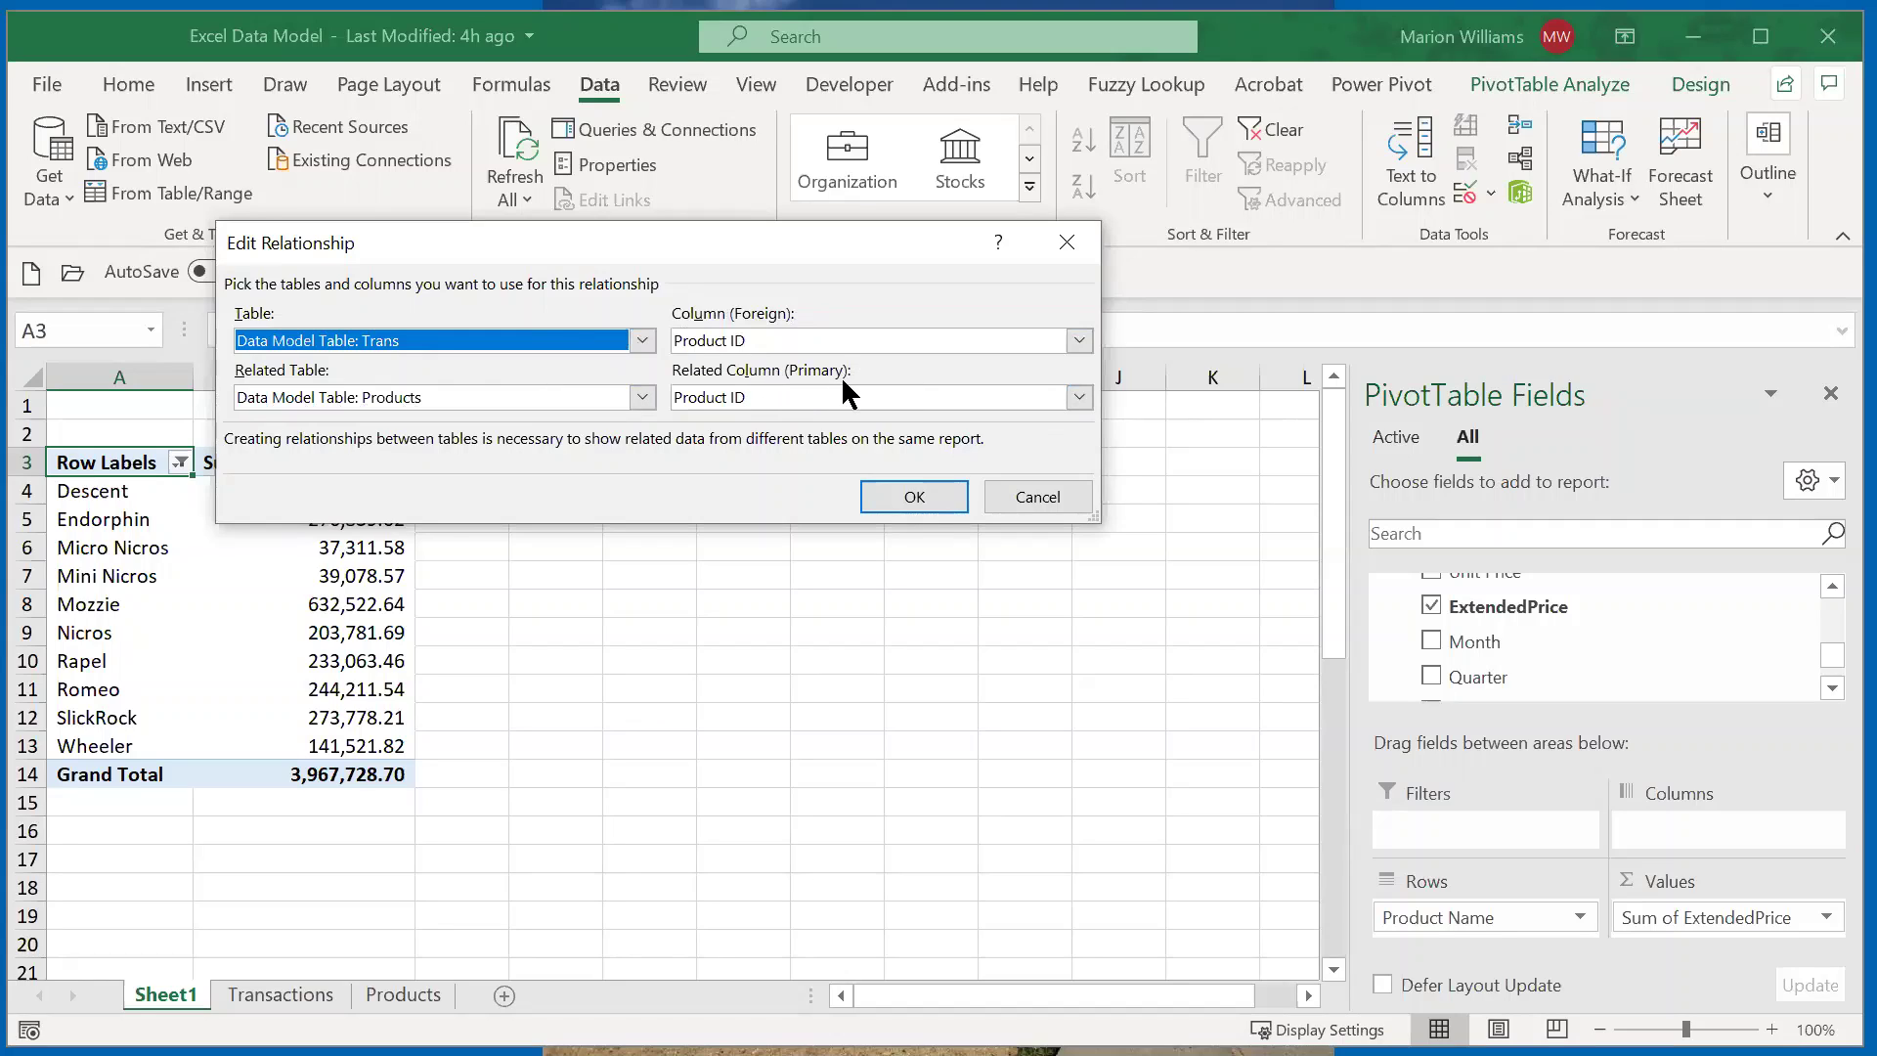
left_click(1038, 497)
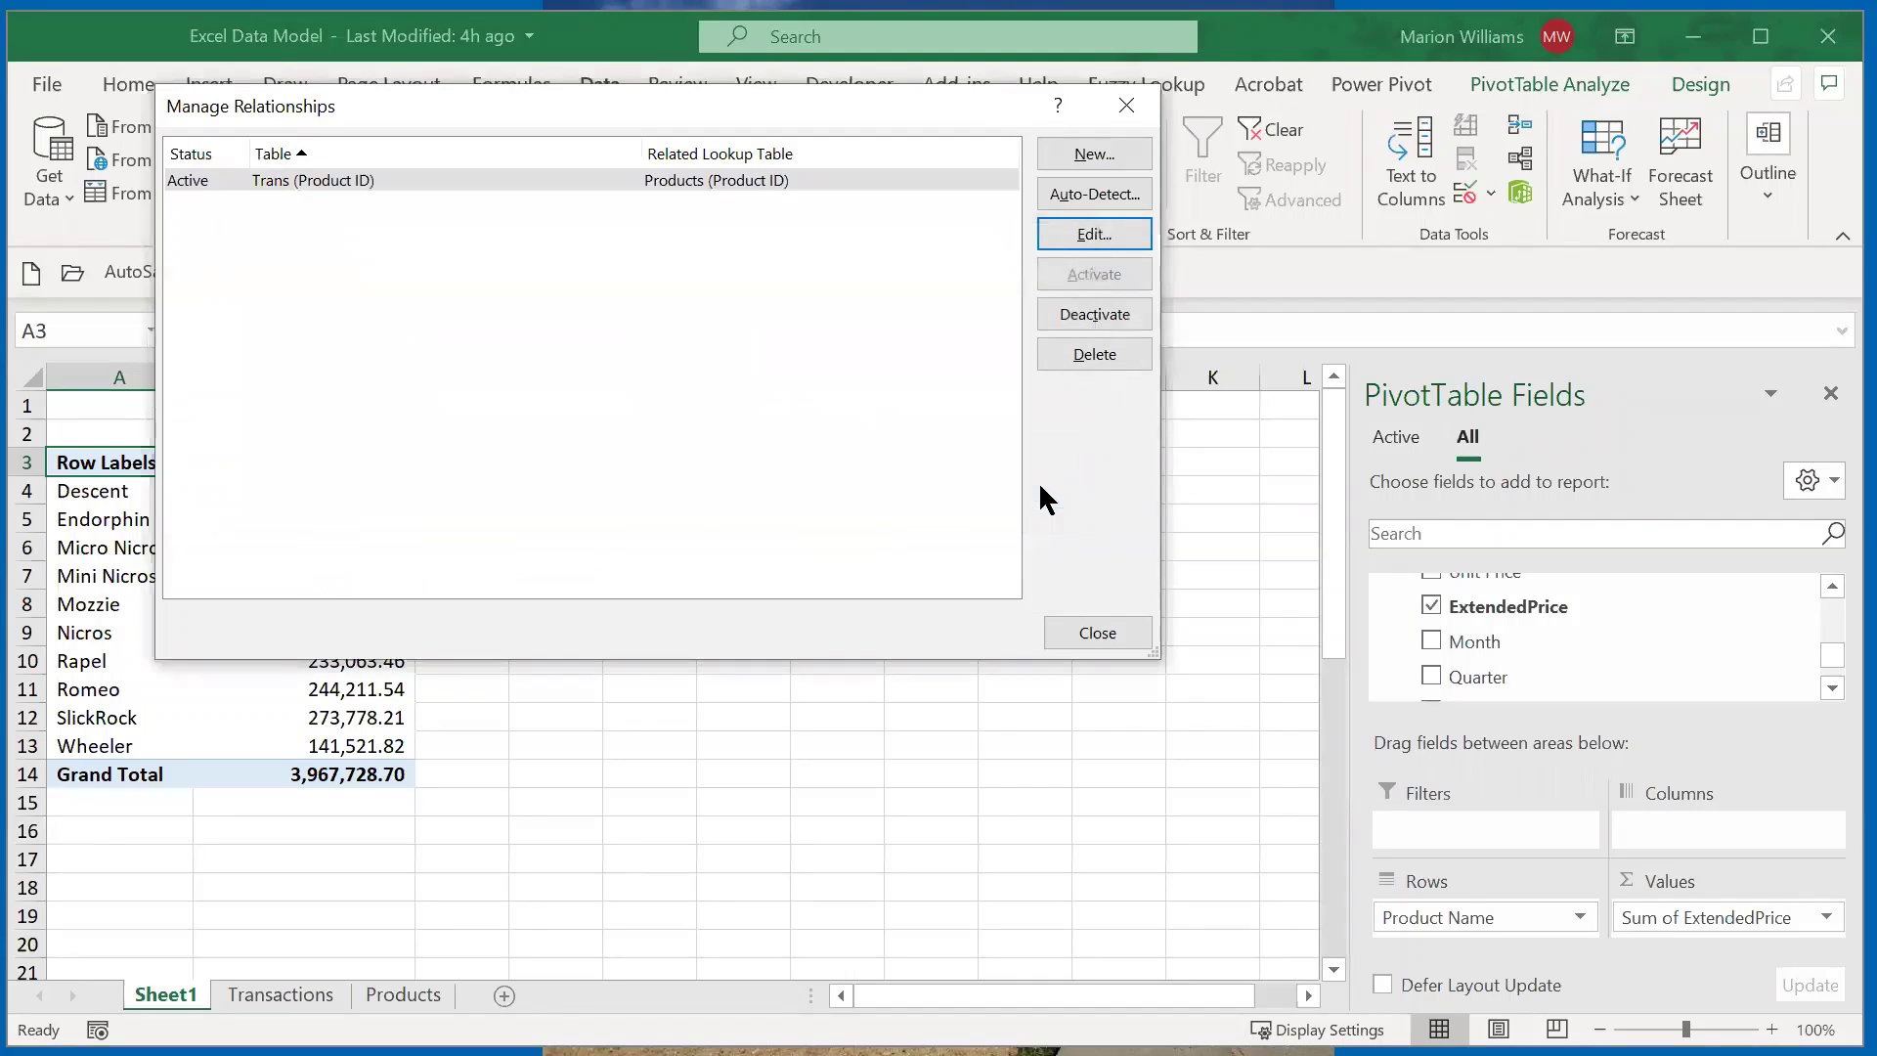
left_click(1097, 634)
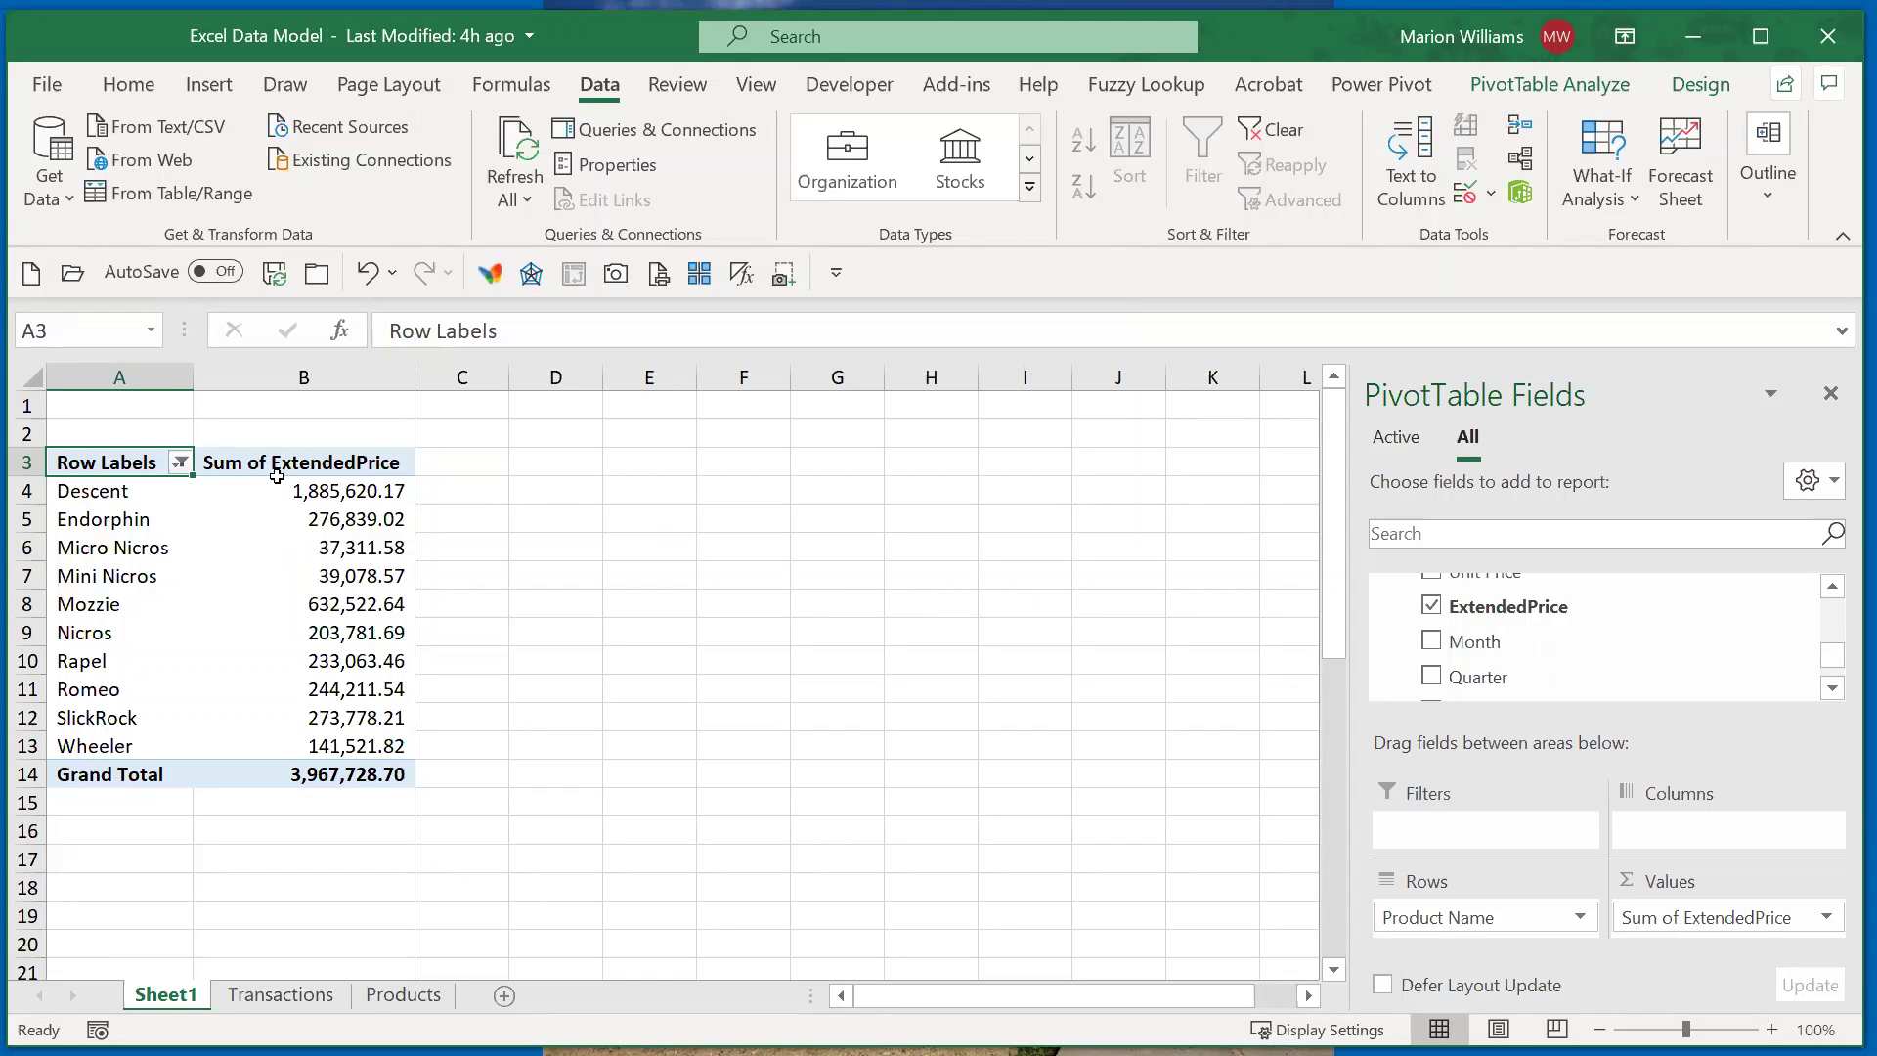
Step: Disable the Microsoft Power View for Excel COM add-in and keep Microsoft Power Pivot for Excel enabled
left_click(49, 95)
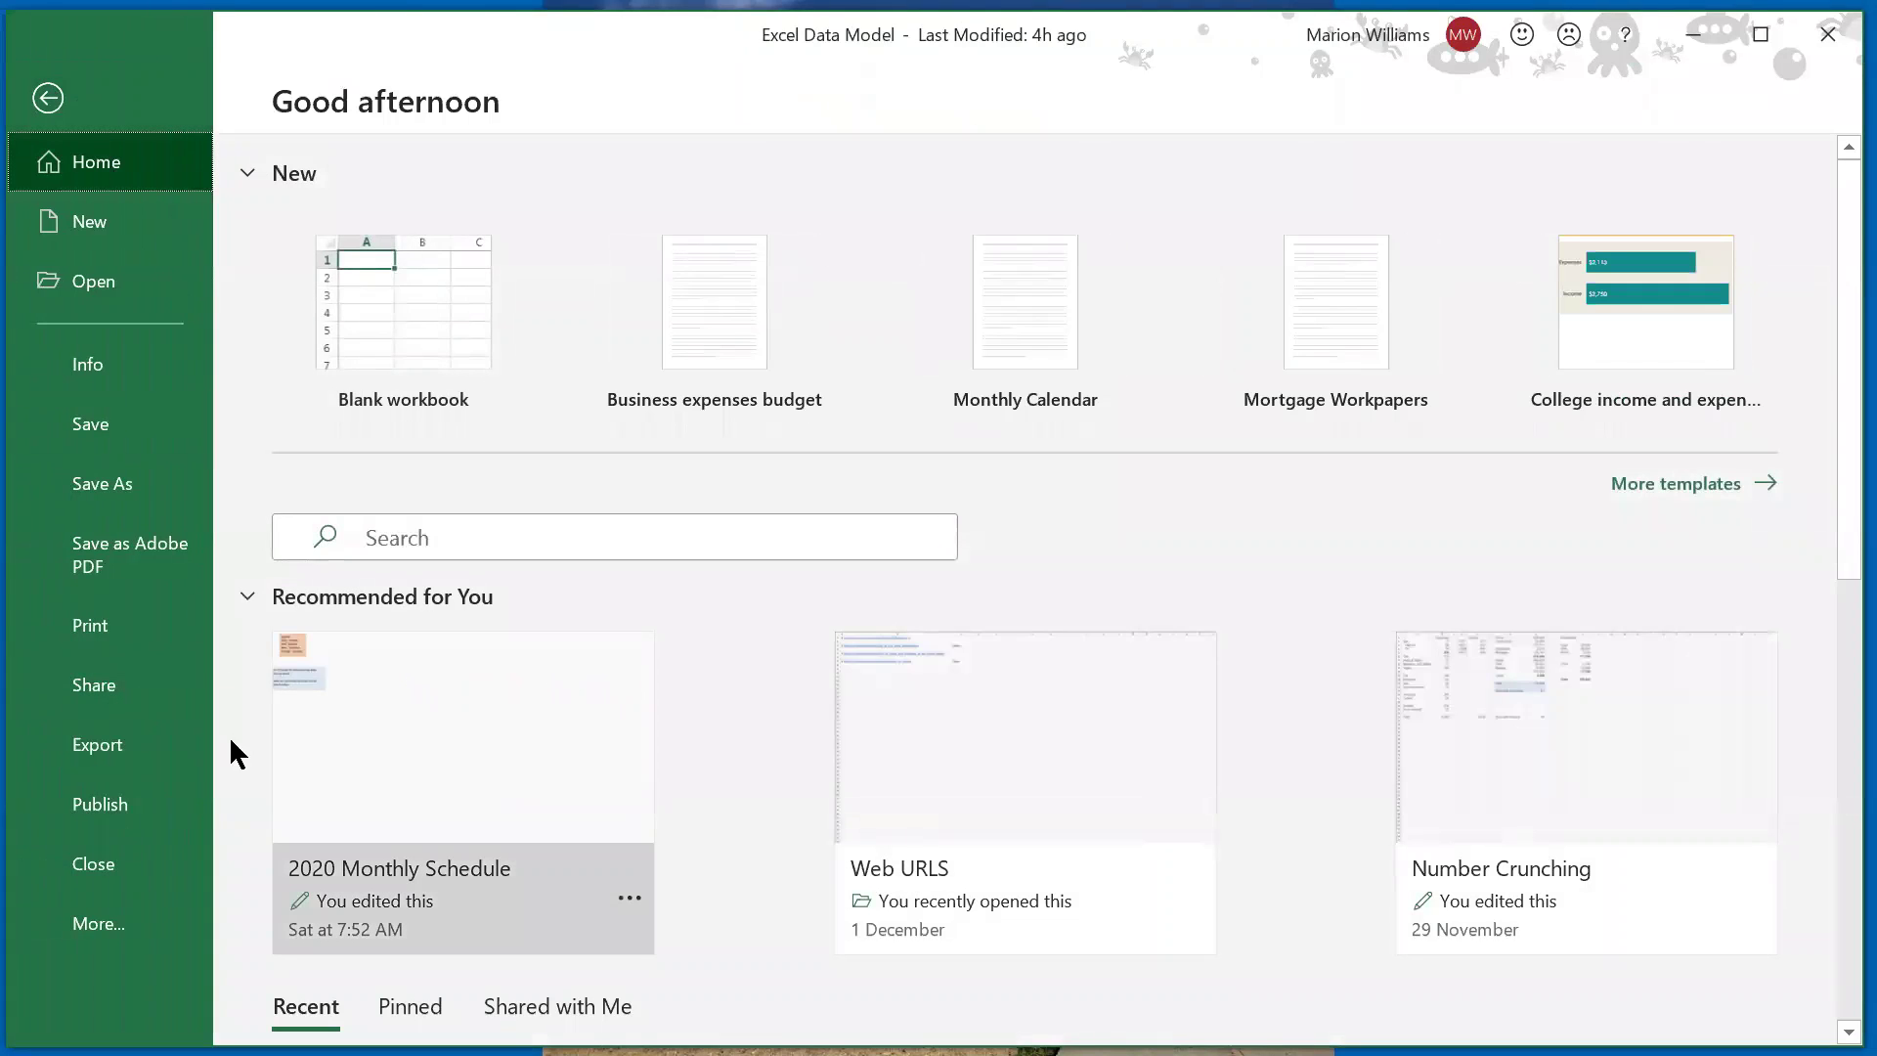
left_click(102, 929)
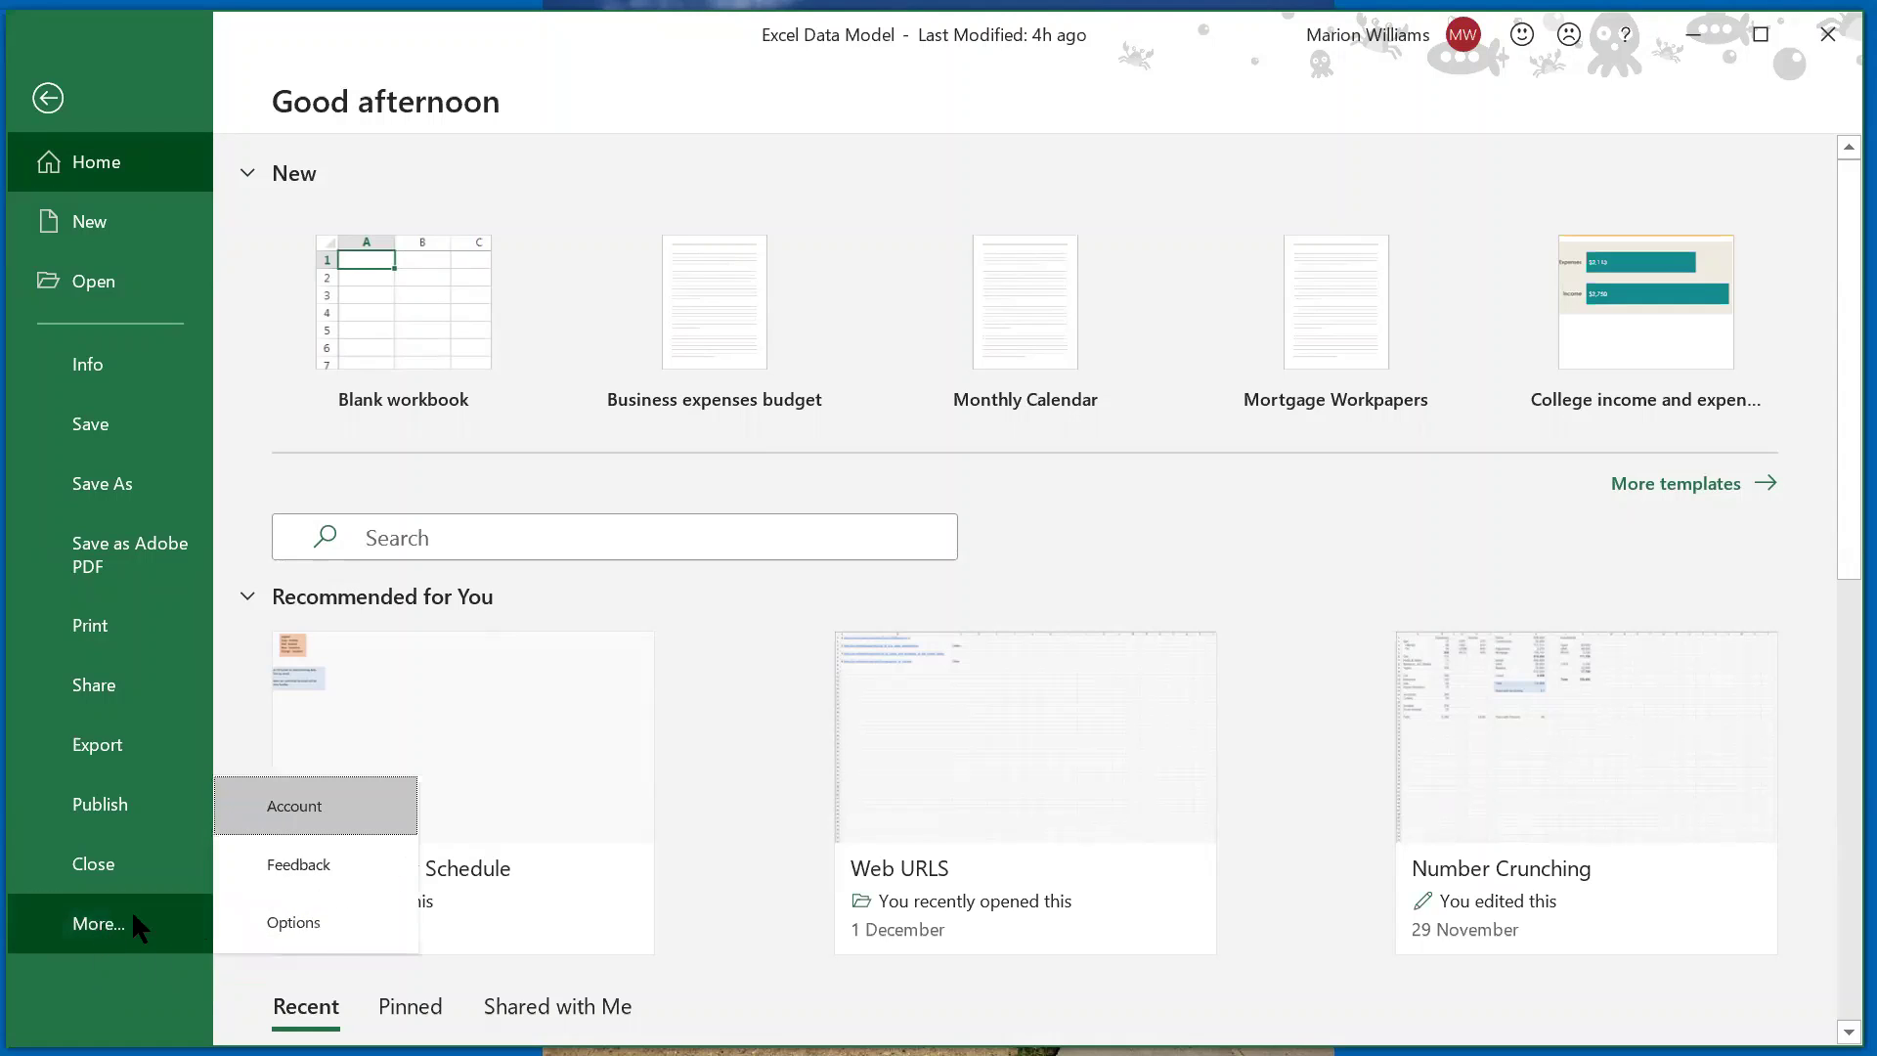
left_click(310, 922)
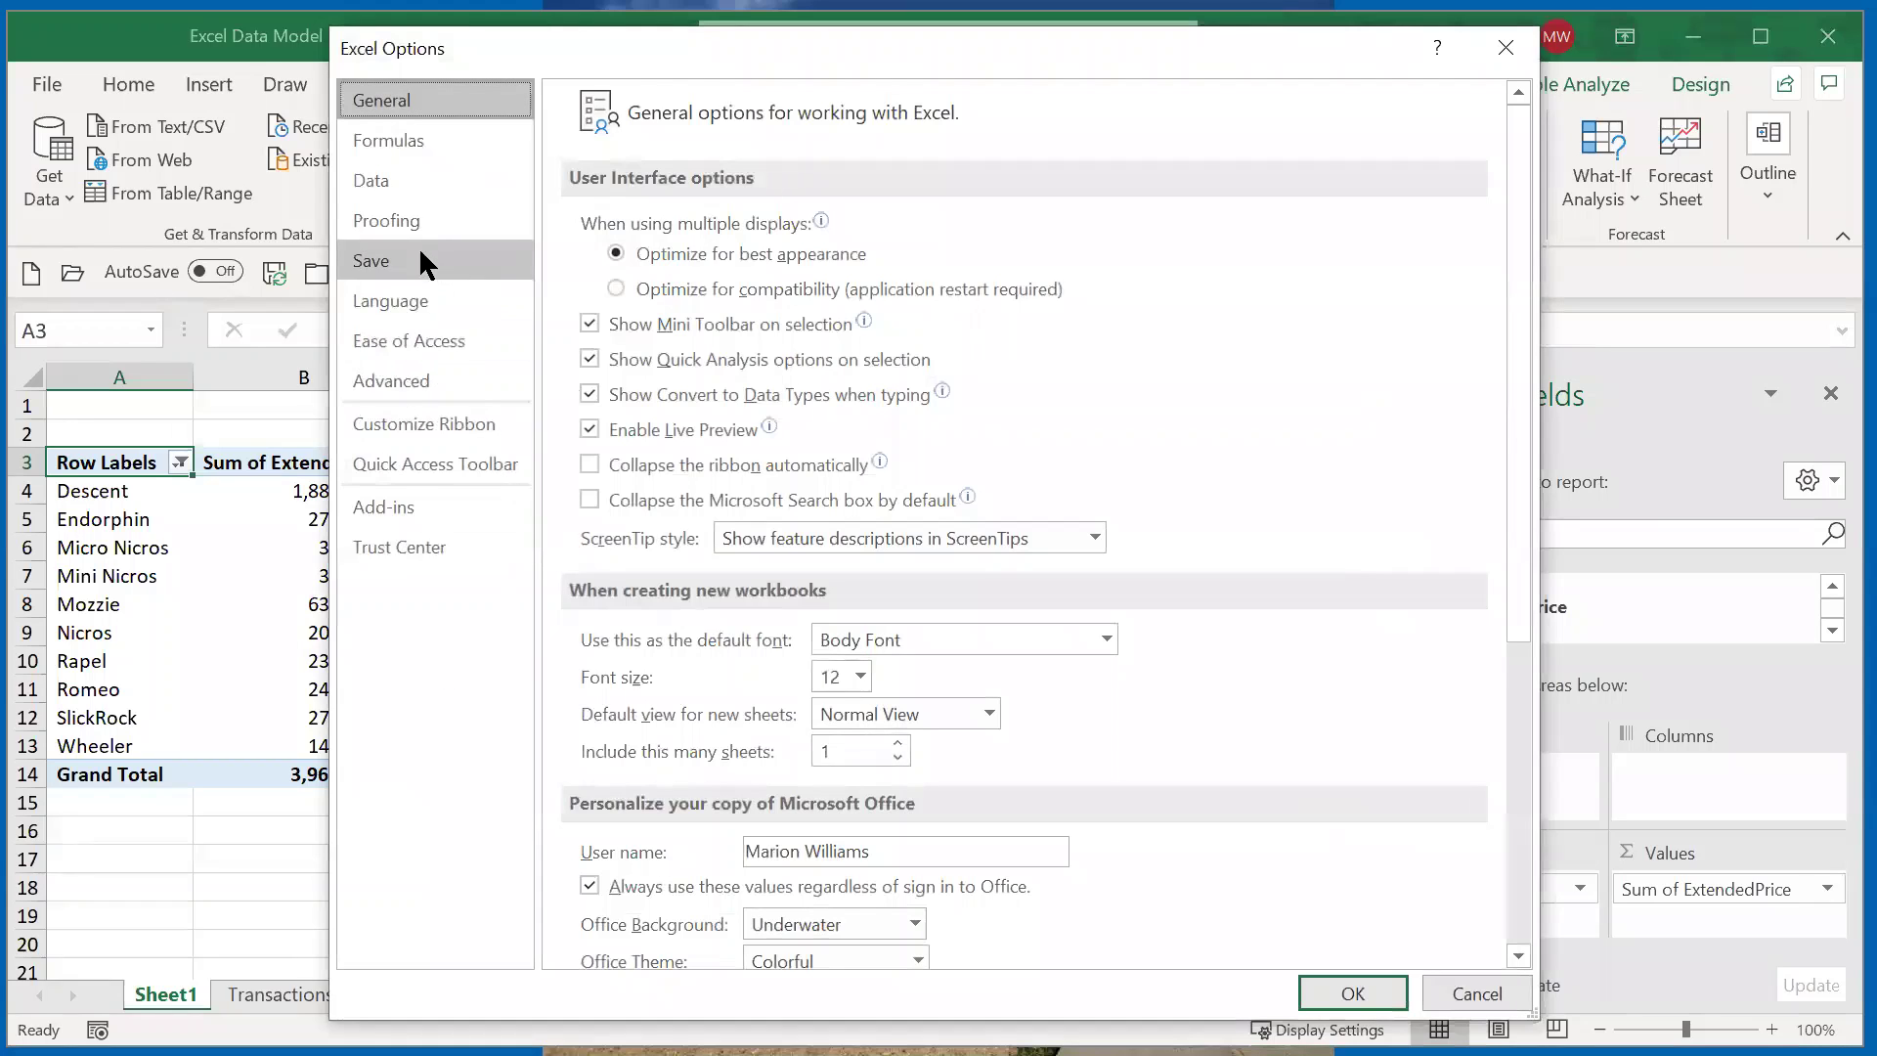
left_click(386, 507)
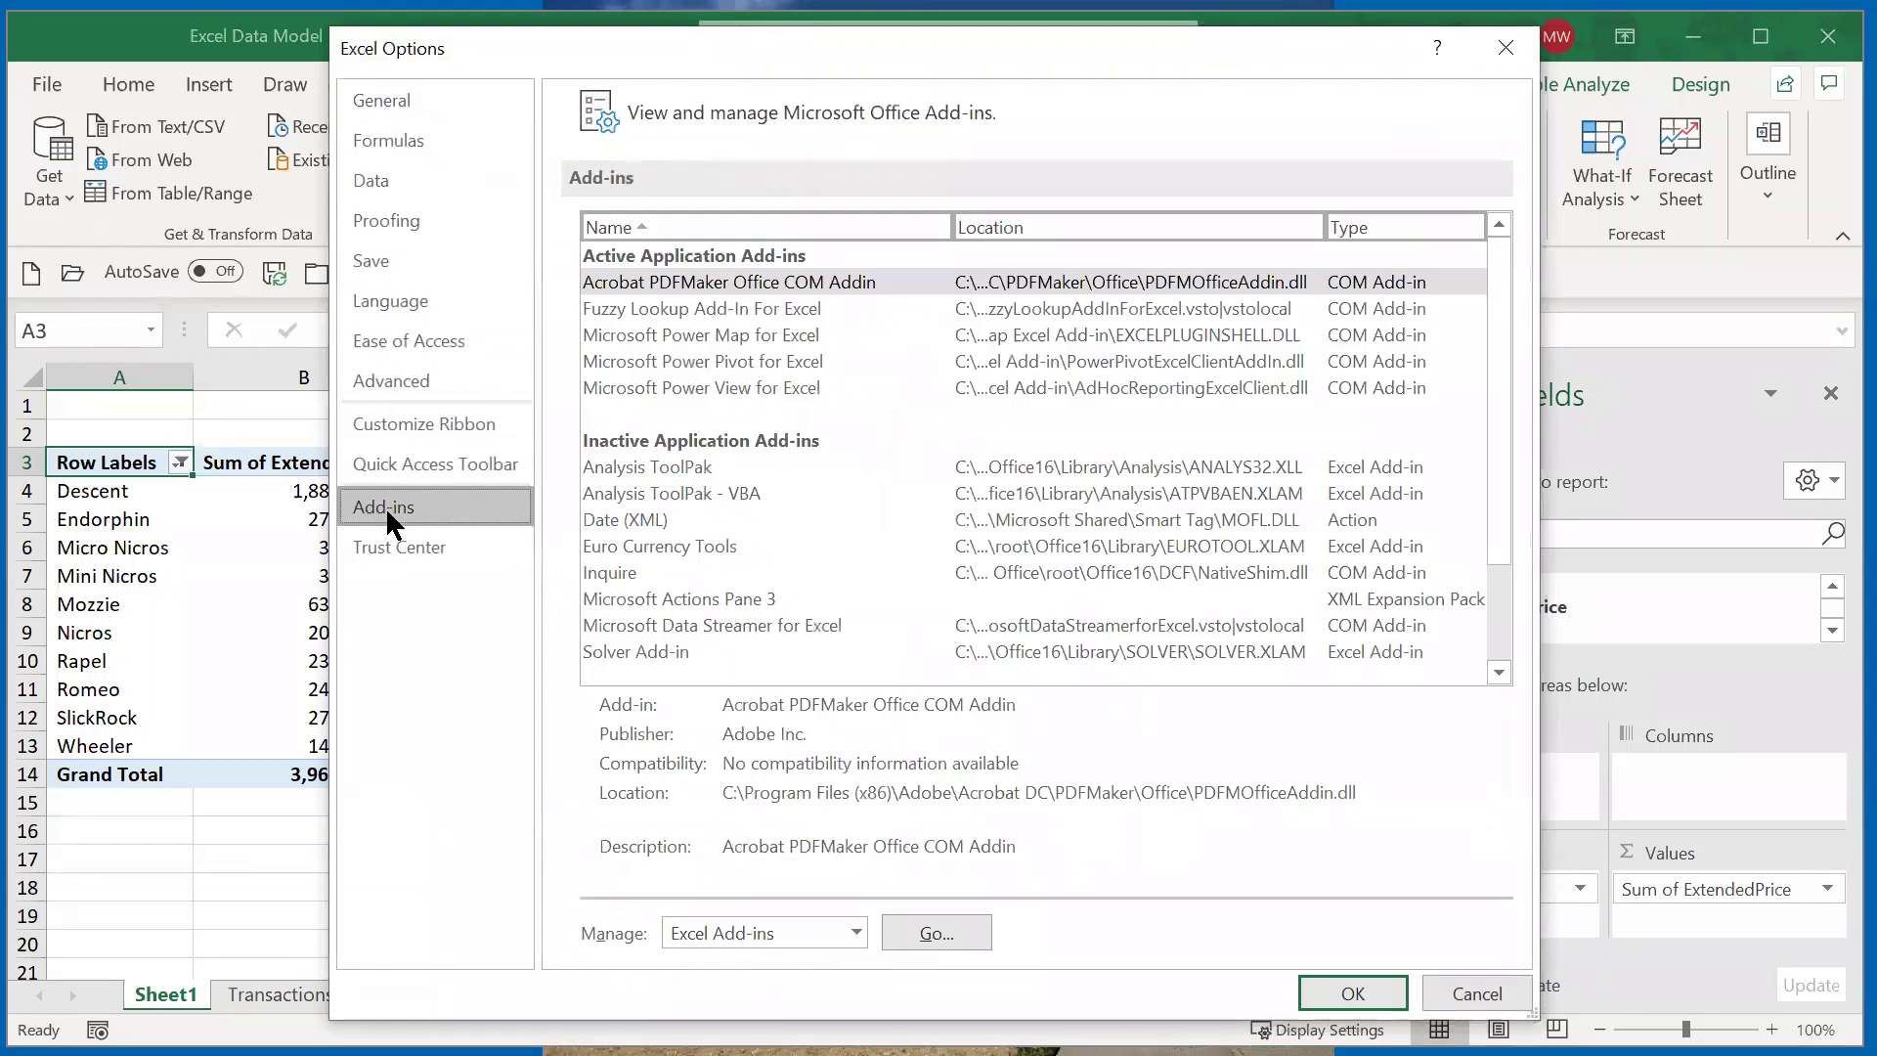
left_click(857, 934)
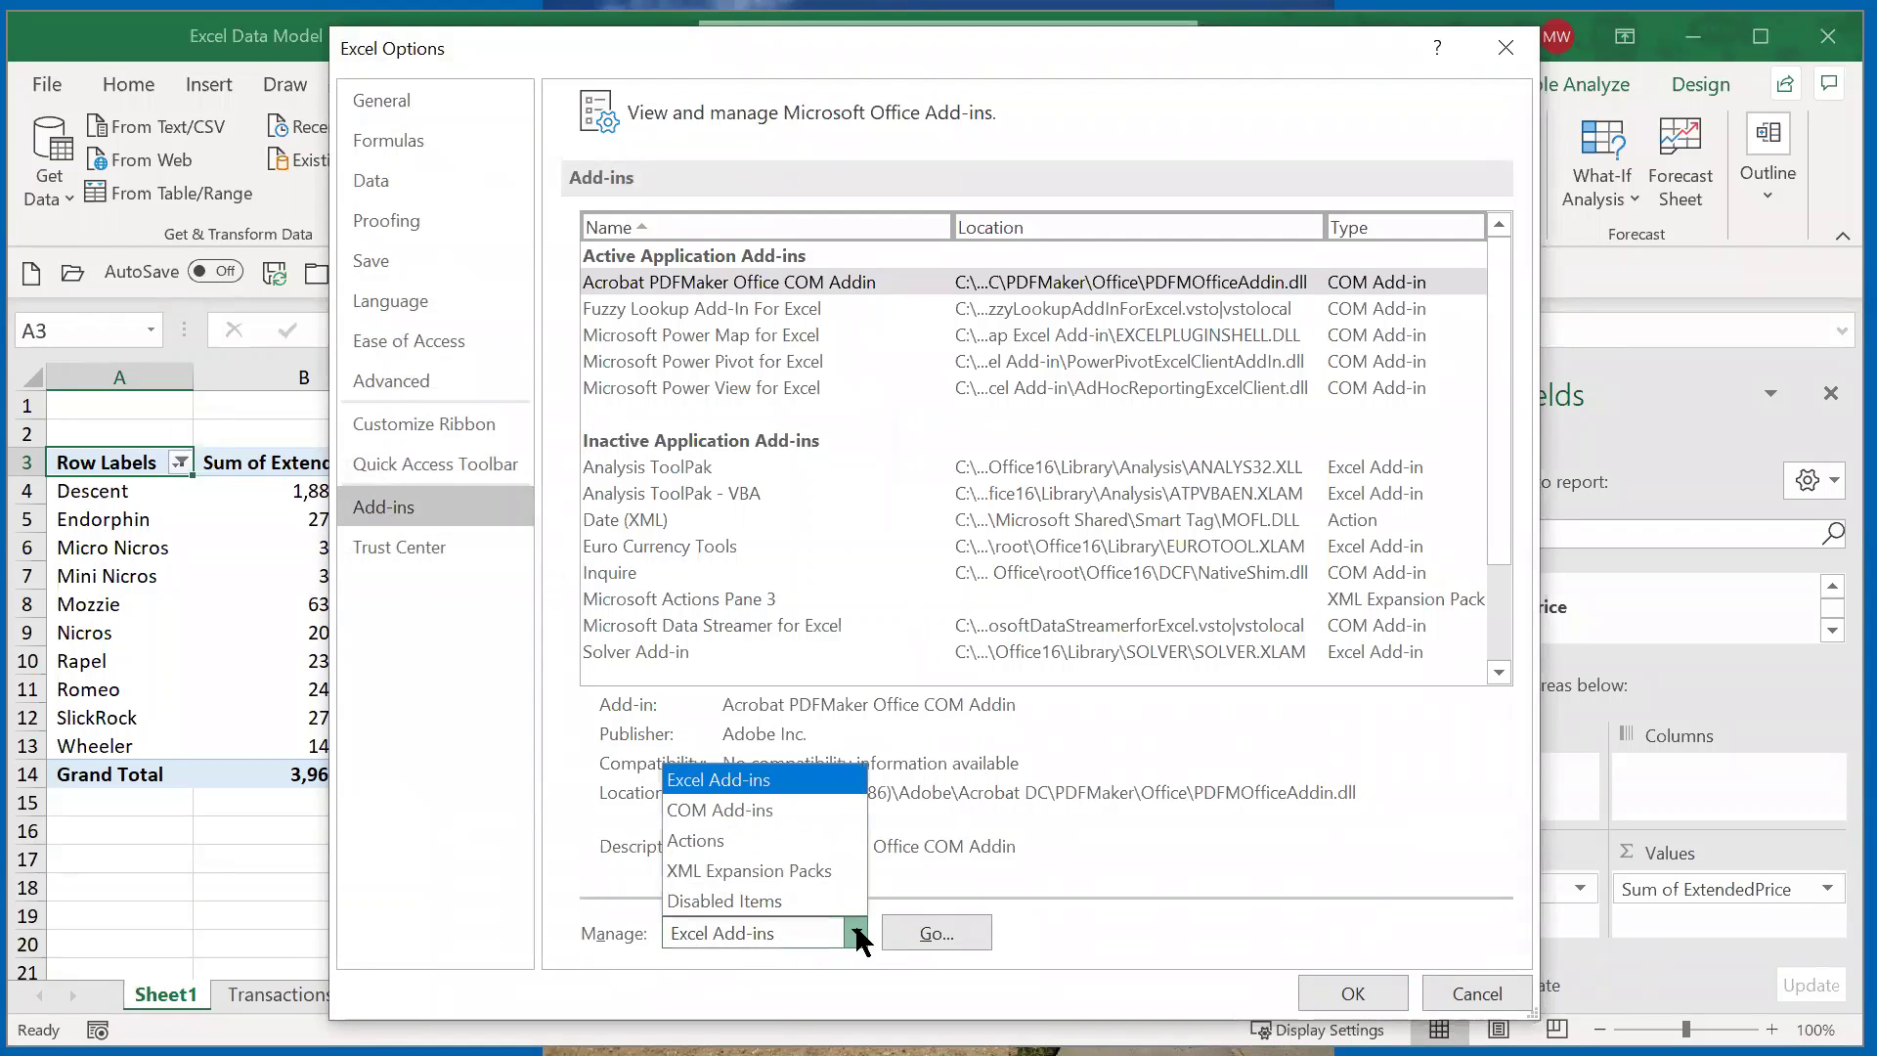
left_click(724, 811)
left_click(935, 935)
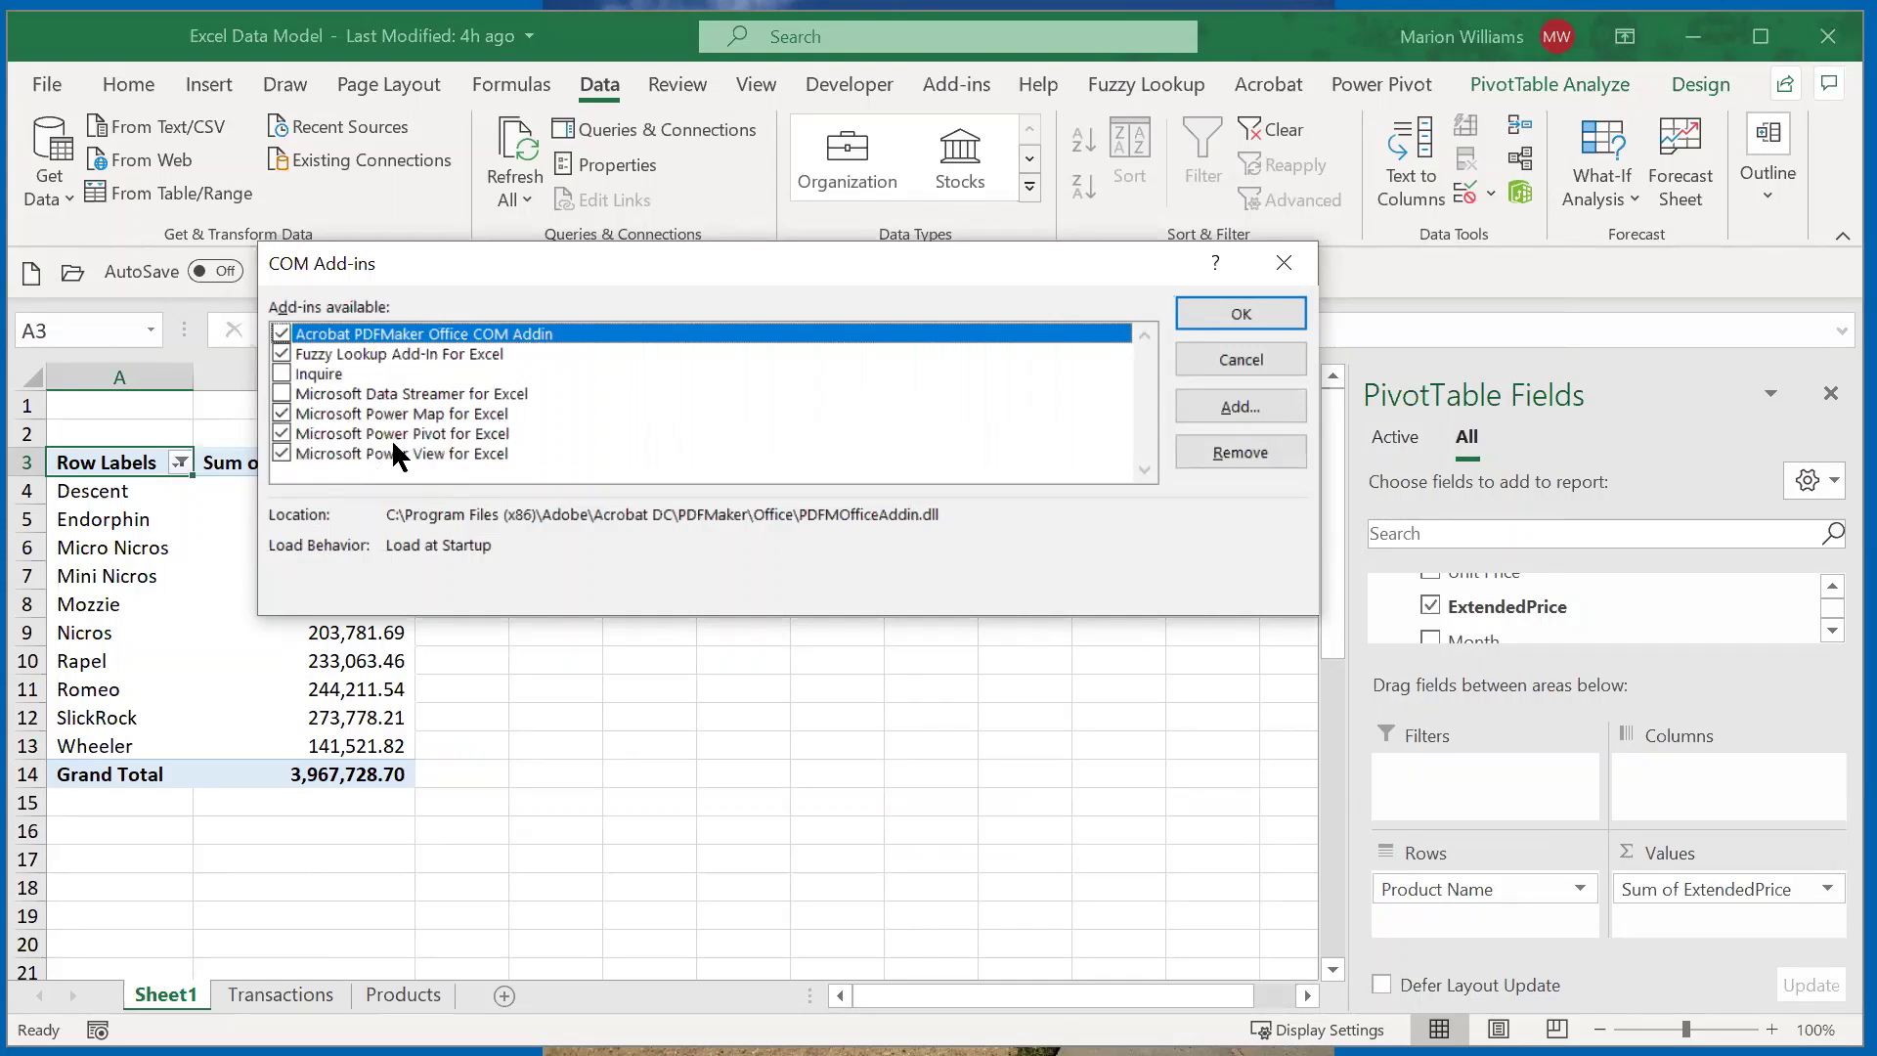
left_click(282, 454)
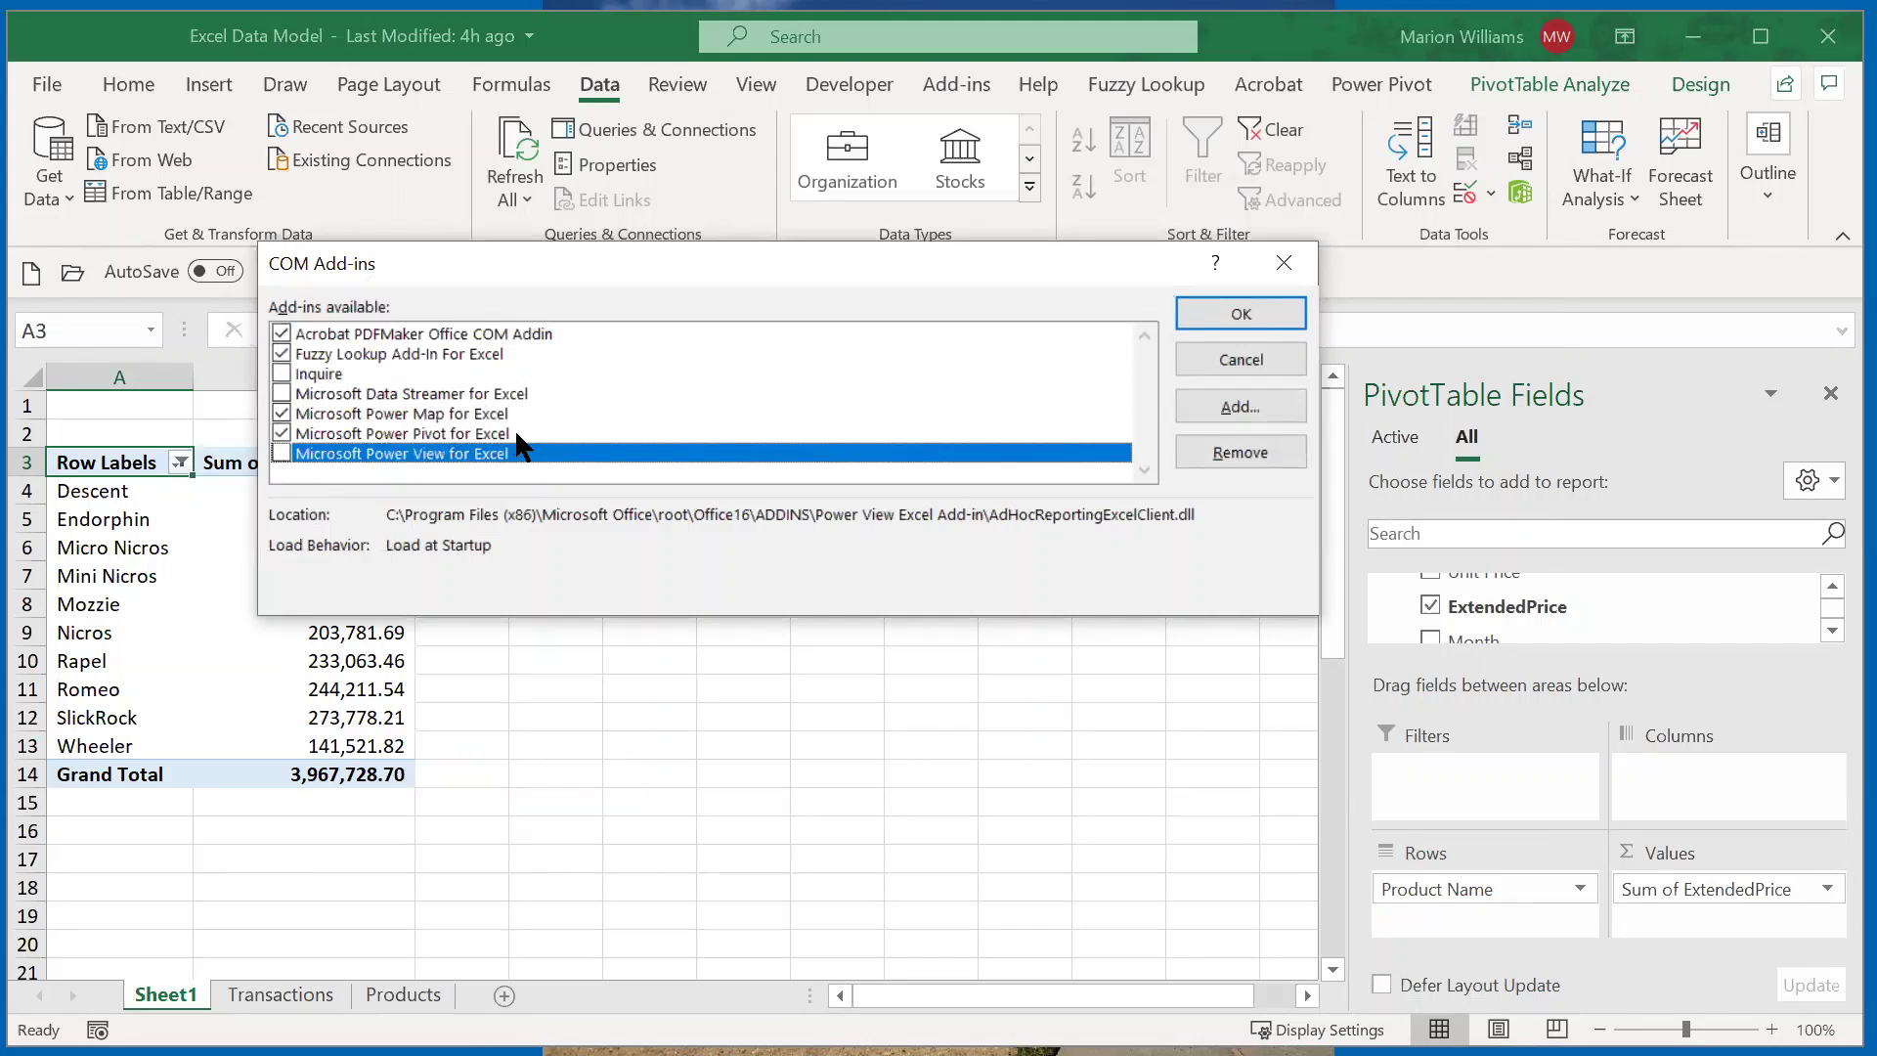
left_click(1237, 313)
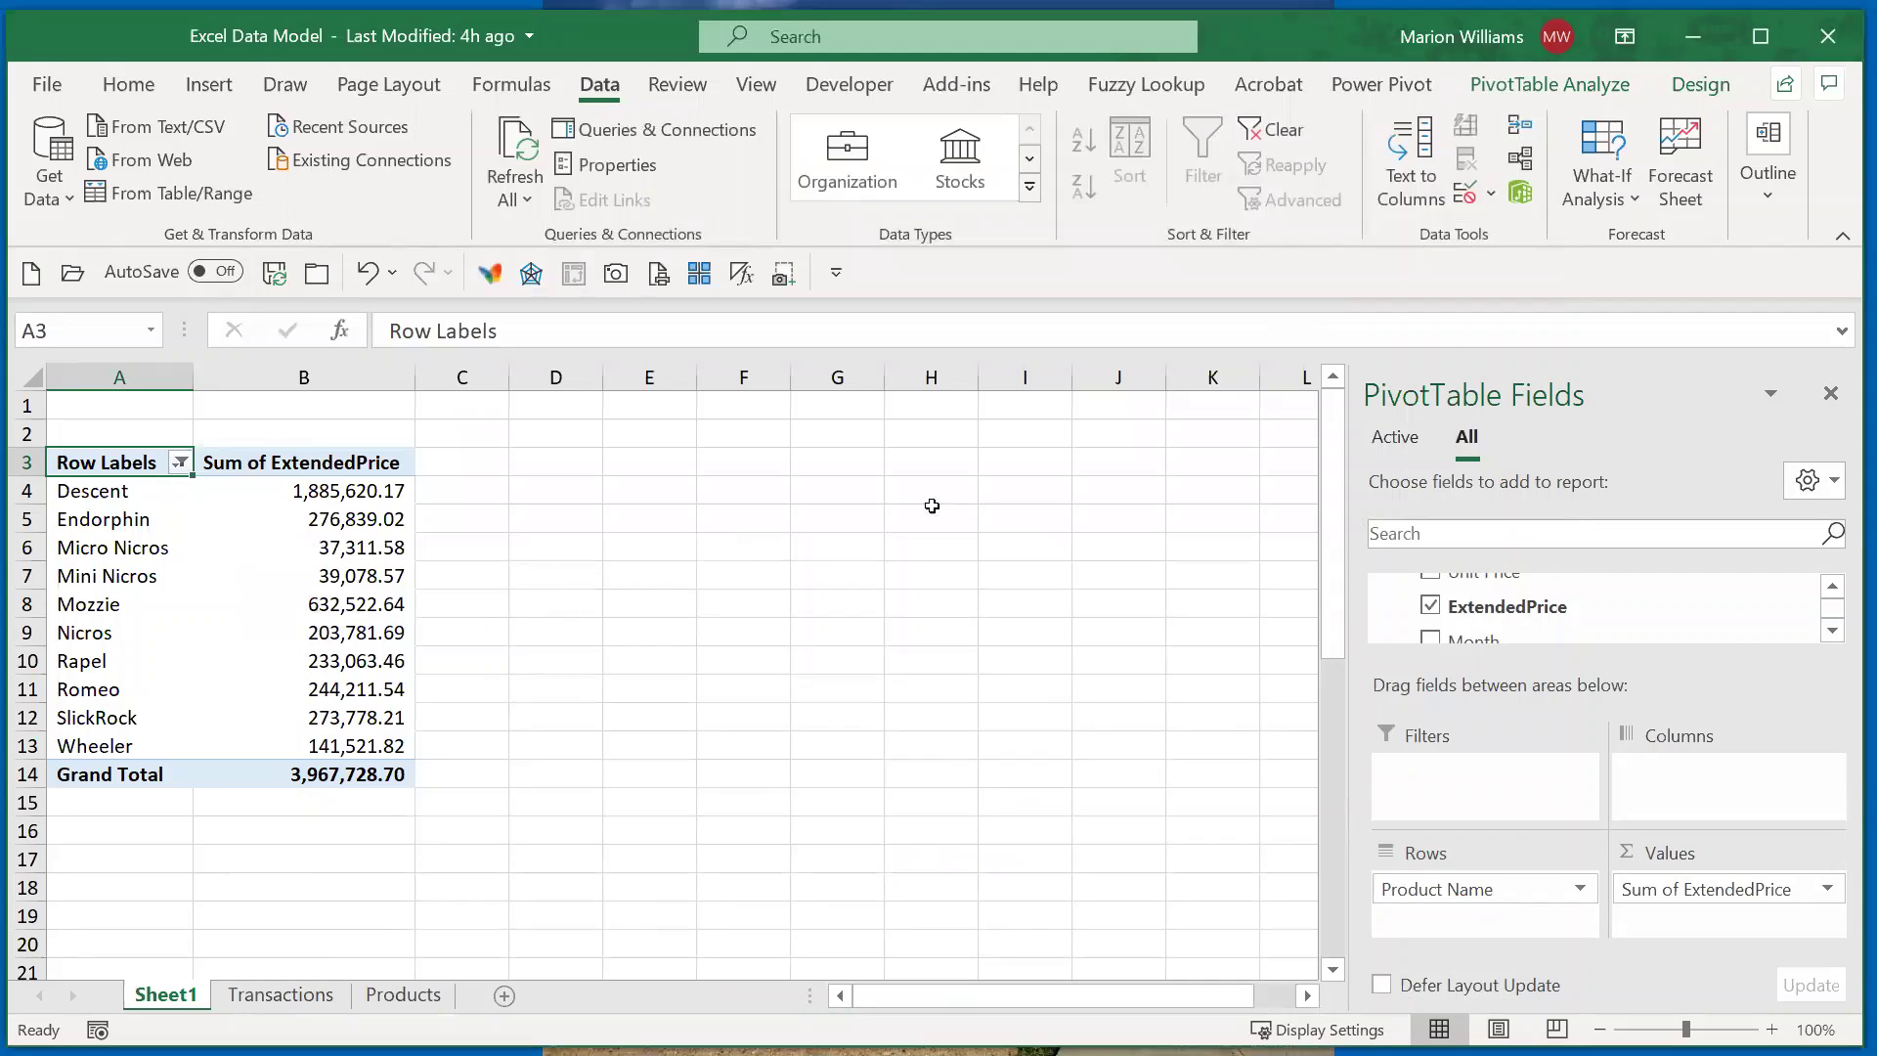
Step: Inspect the Trans and Products tables in the Power Pivot window, view their relationship as a diagram, and close the window
left_click(1346, 94)
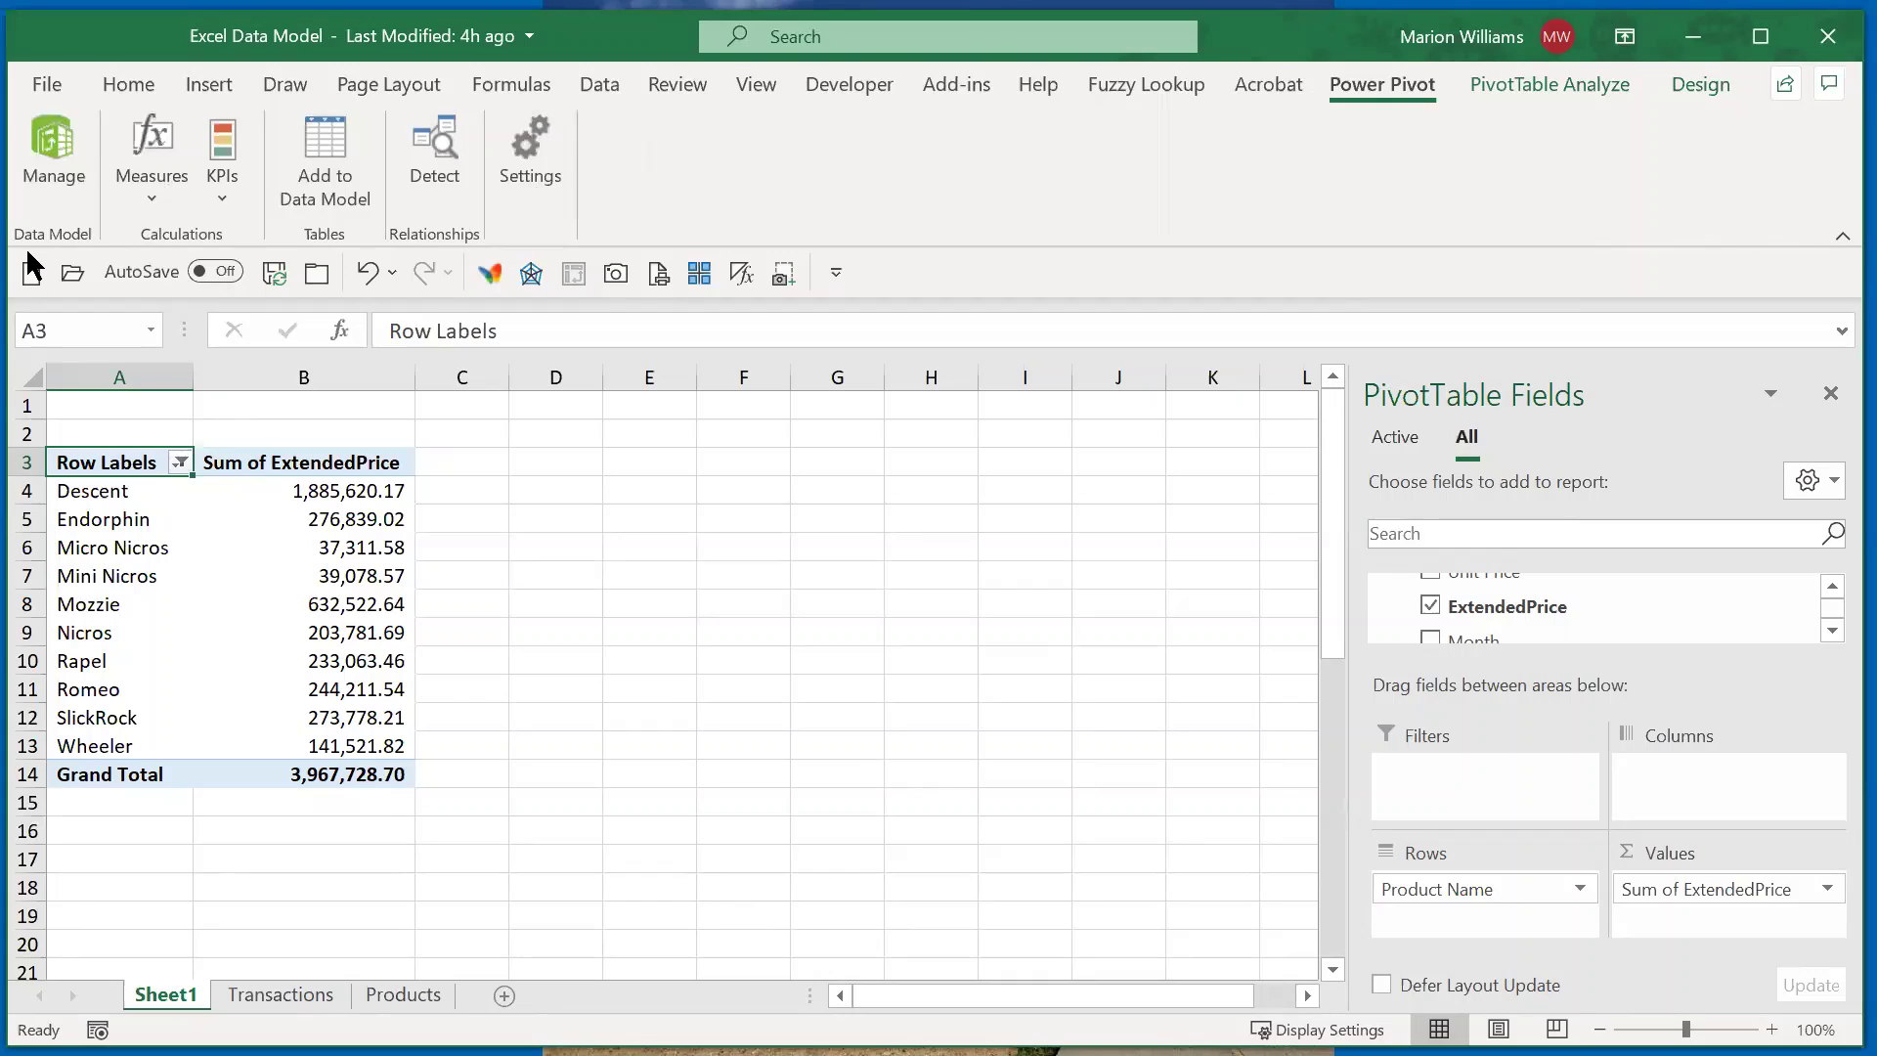
left_click(43, 147)
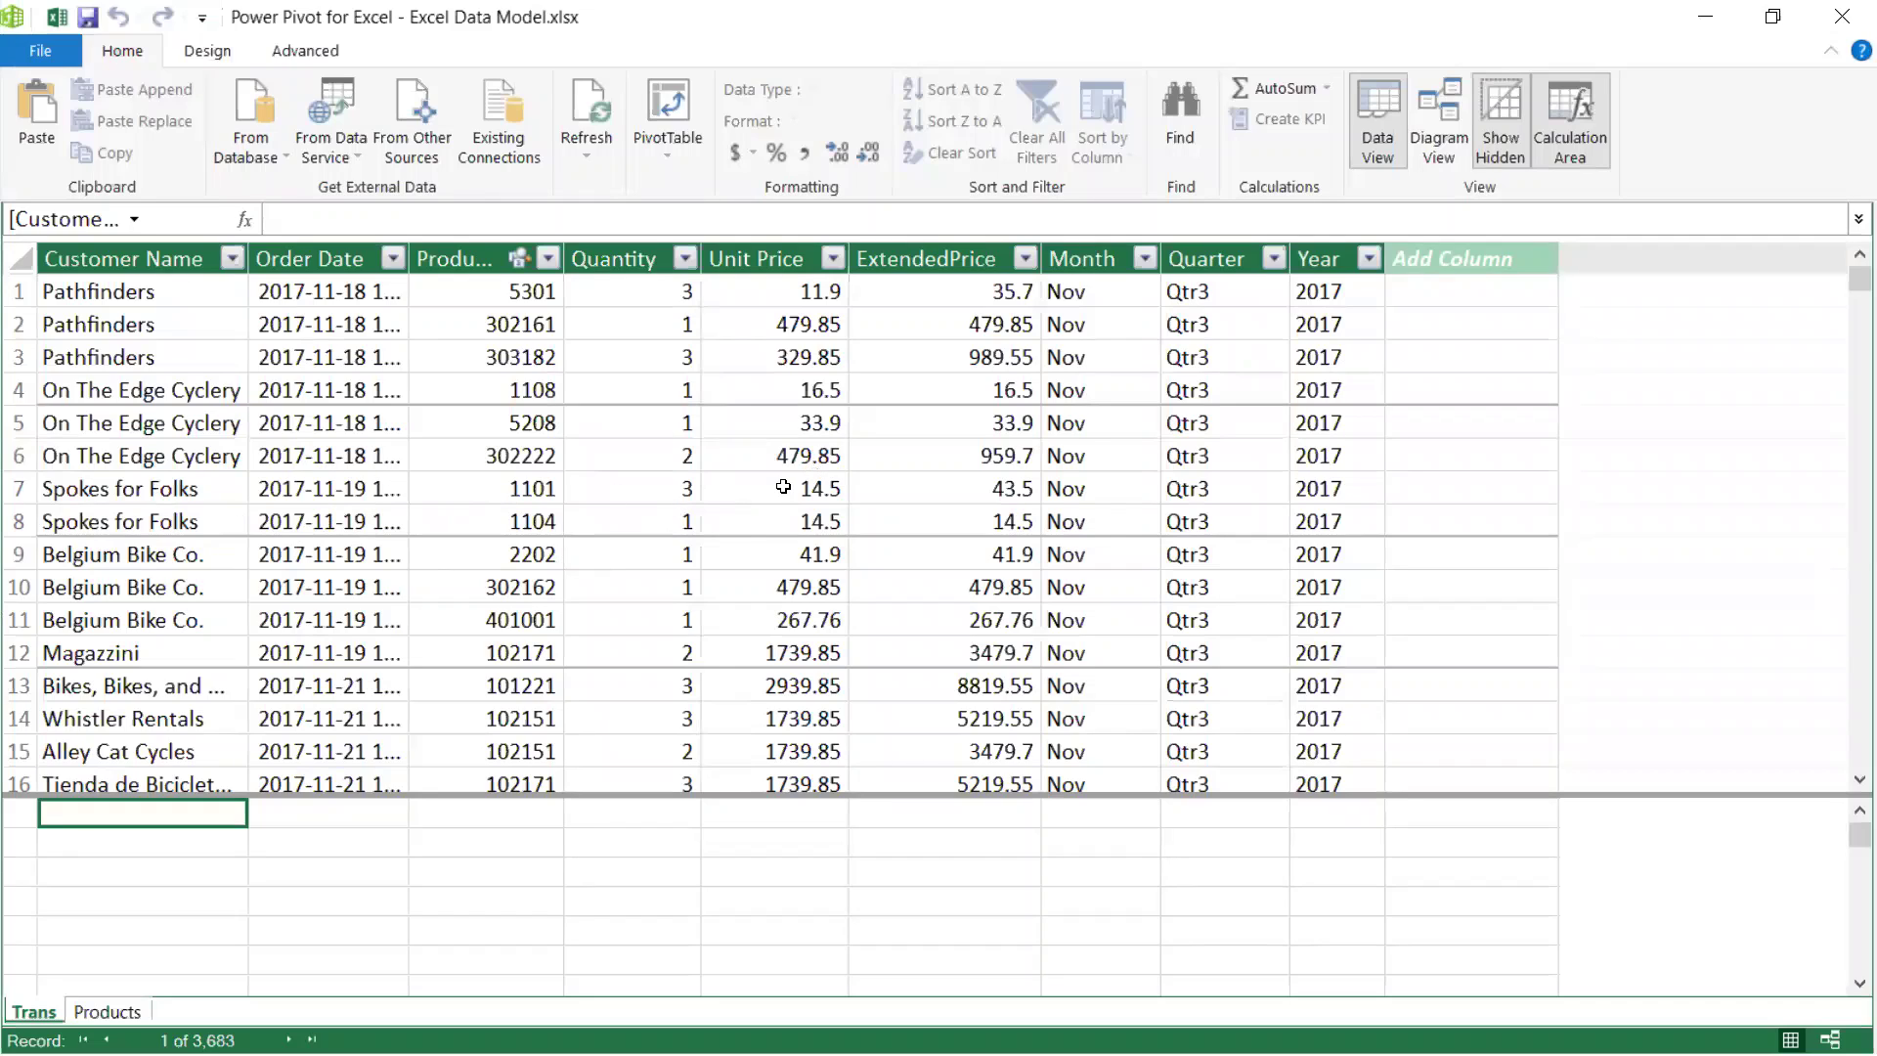
left_click(108, 1013)
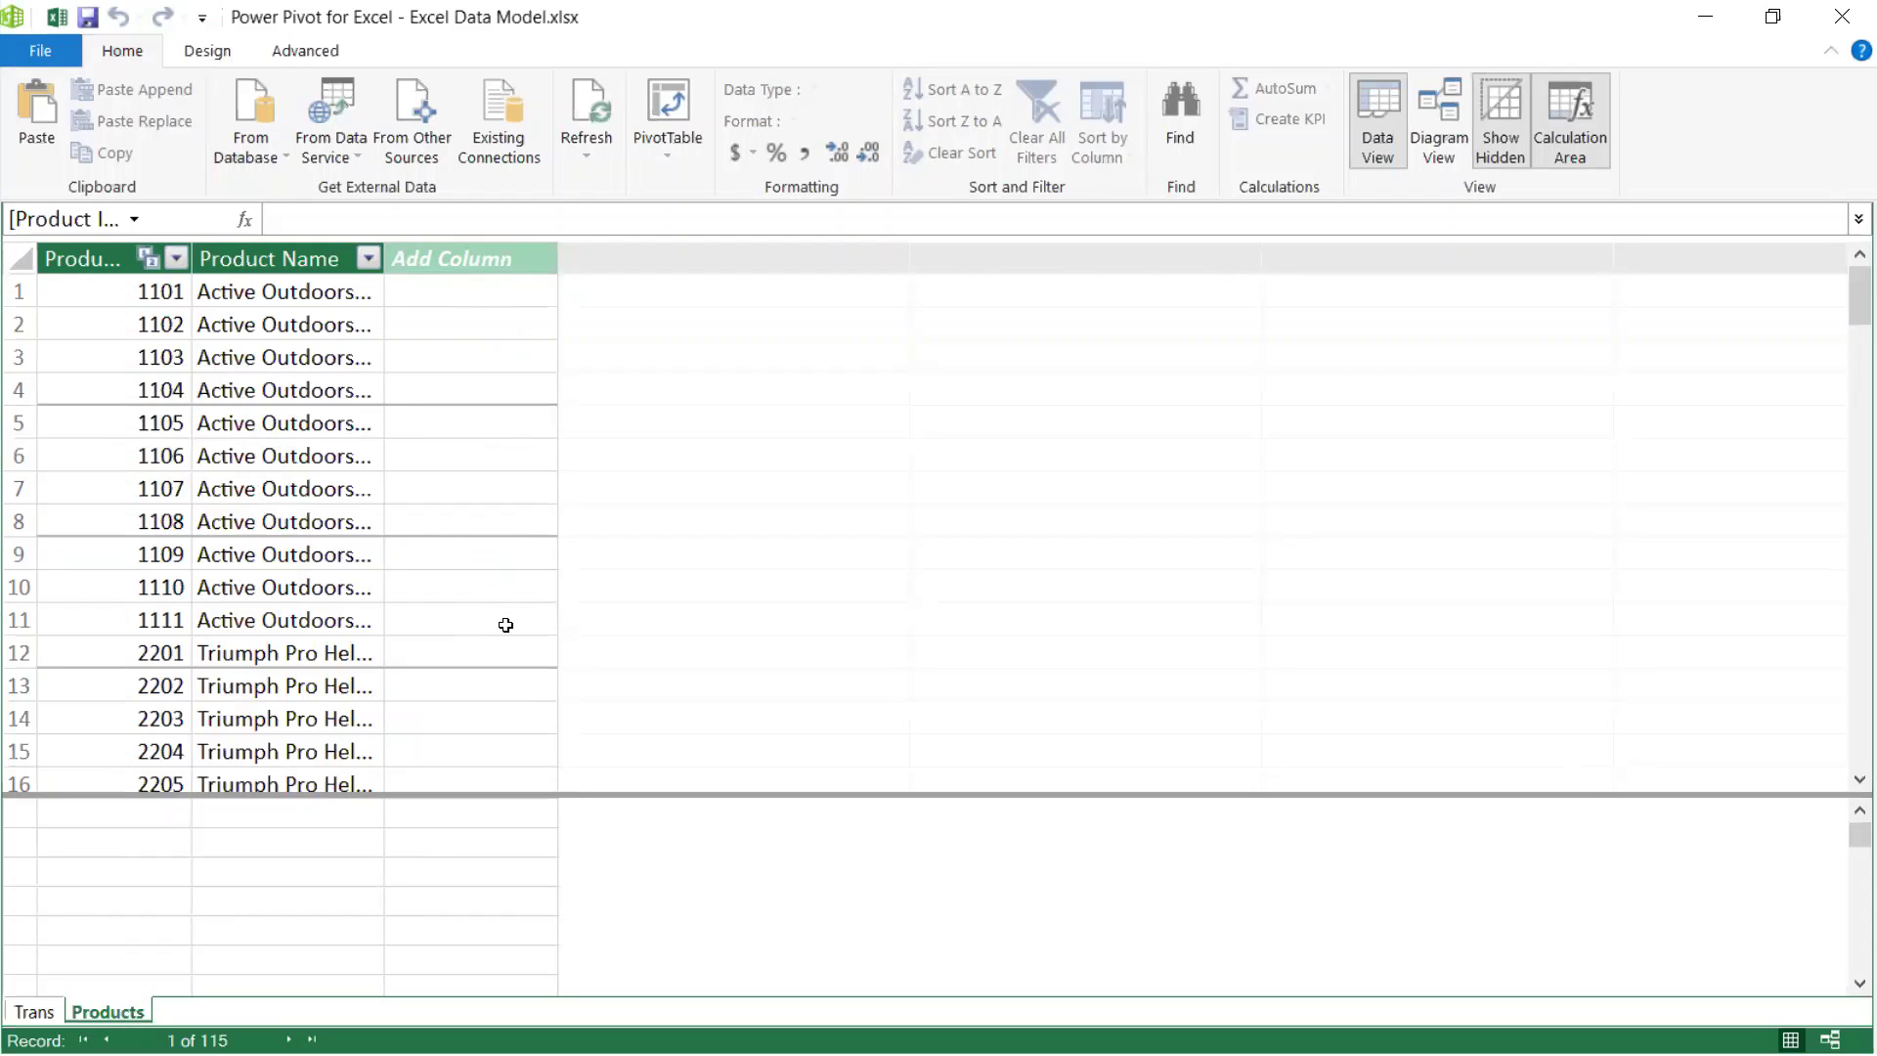
left_click(33, 1013)
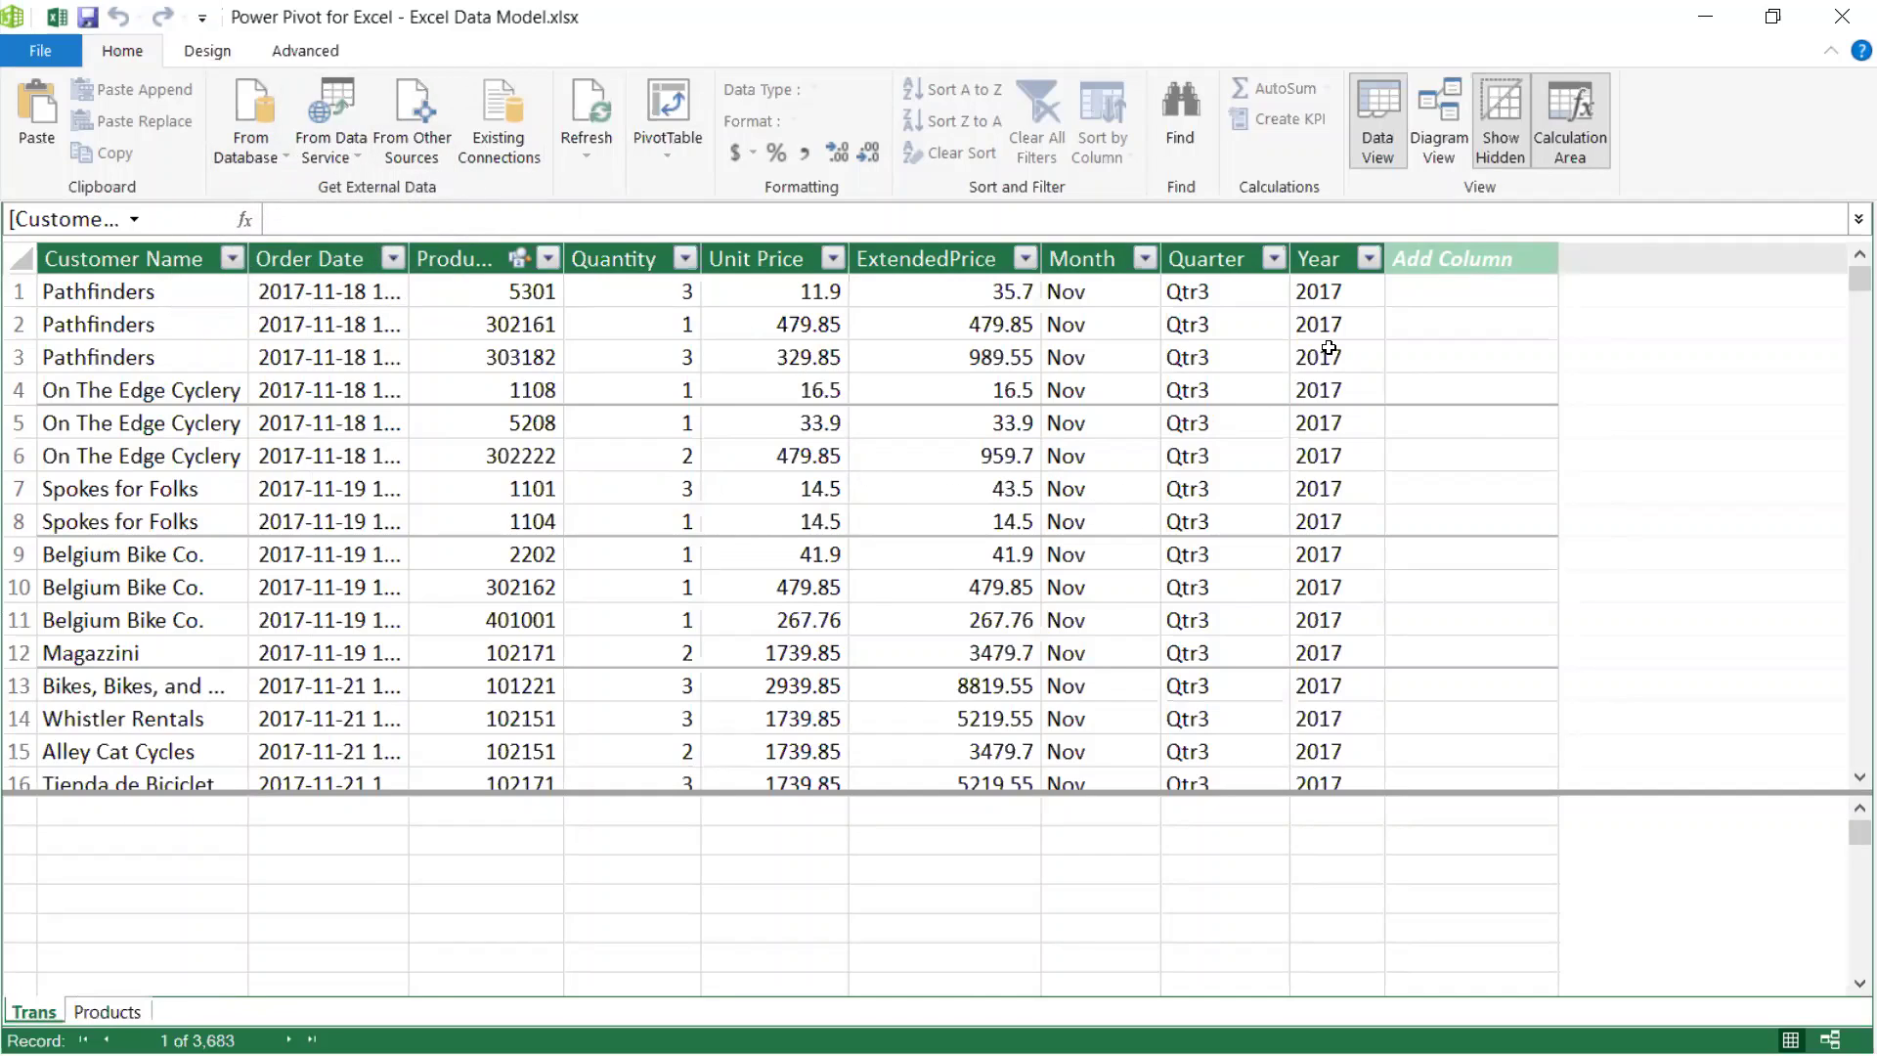
left_click(1434, 108)
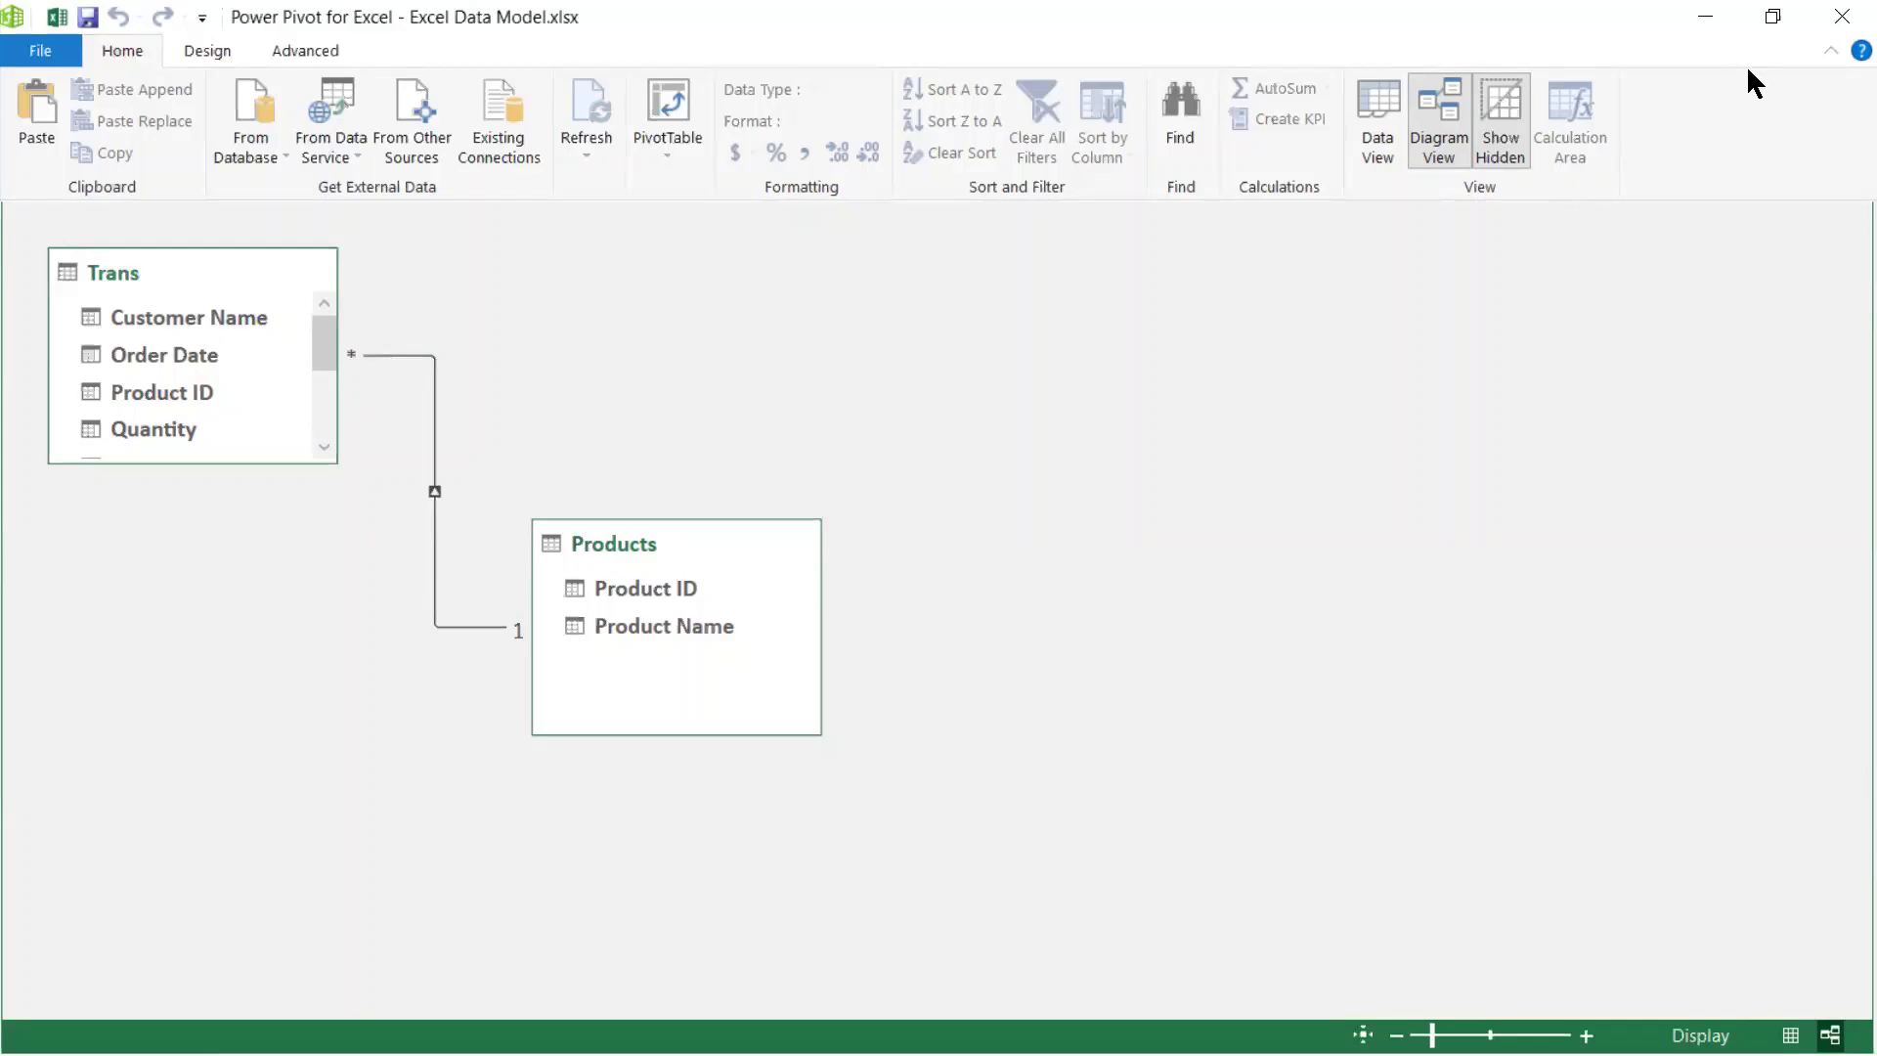
left_click(1844, 21)
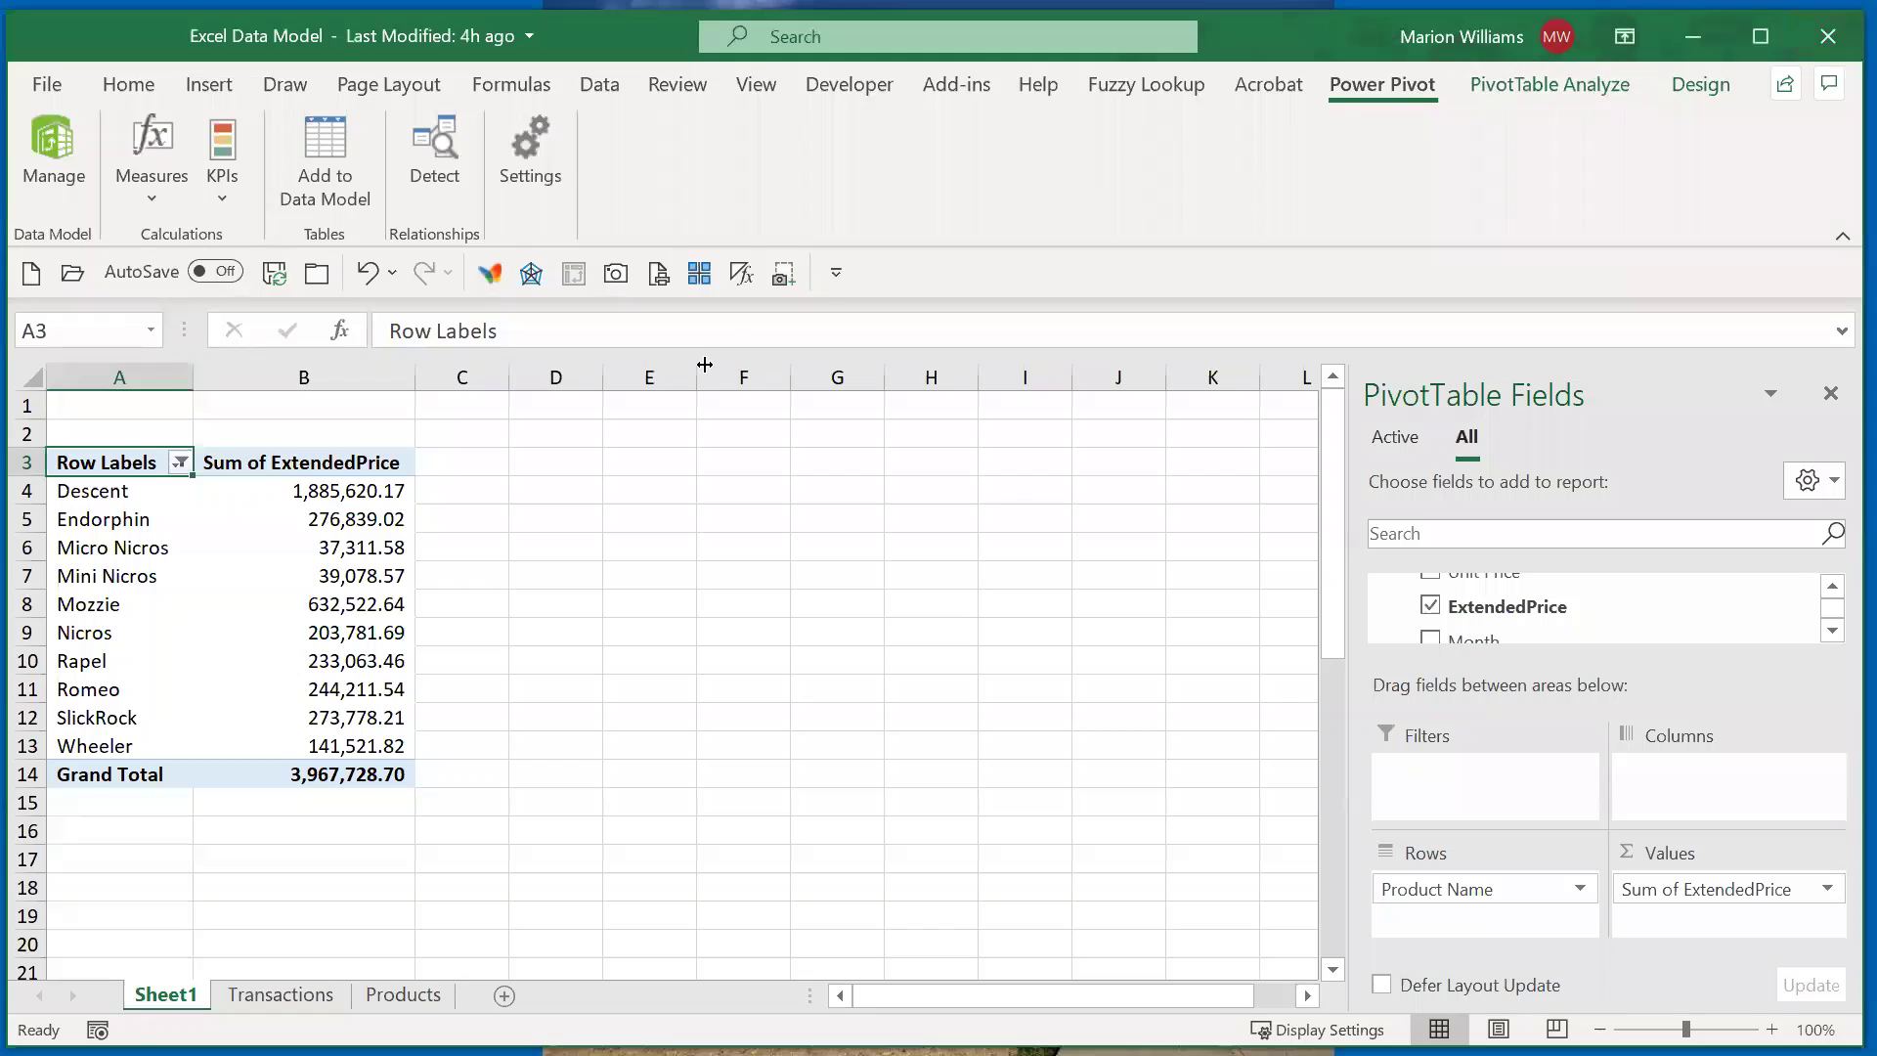
left_click(599, 88)
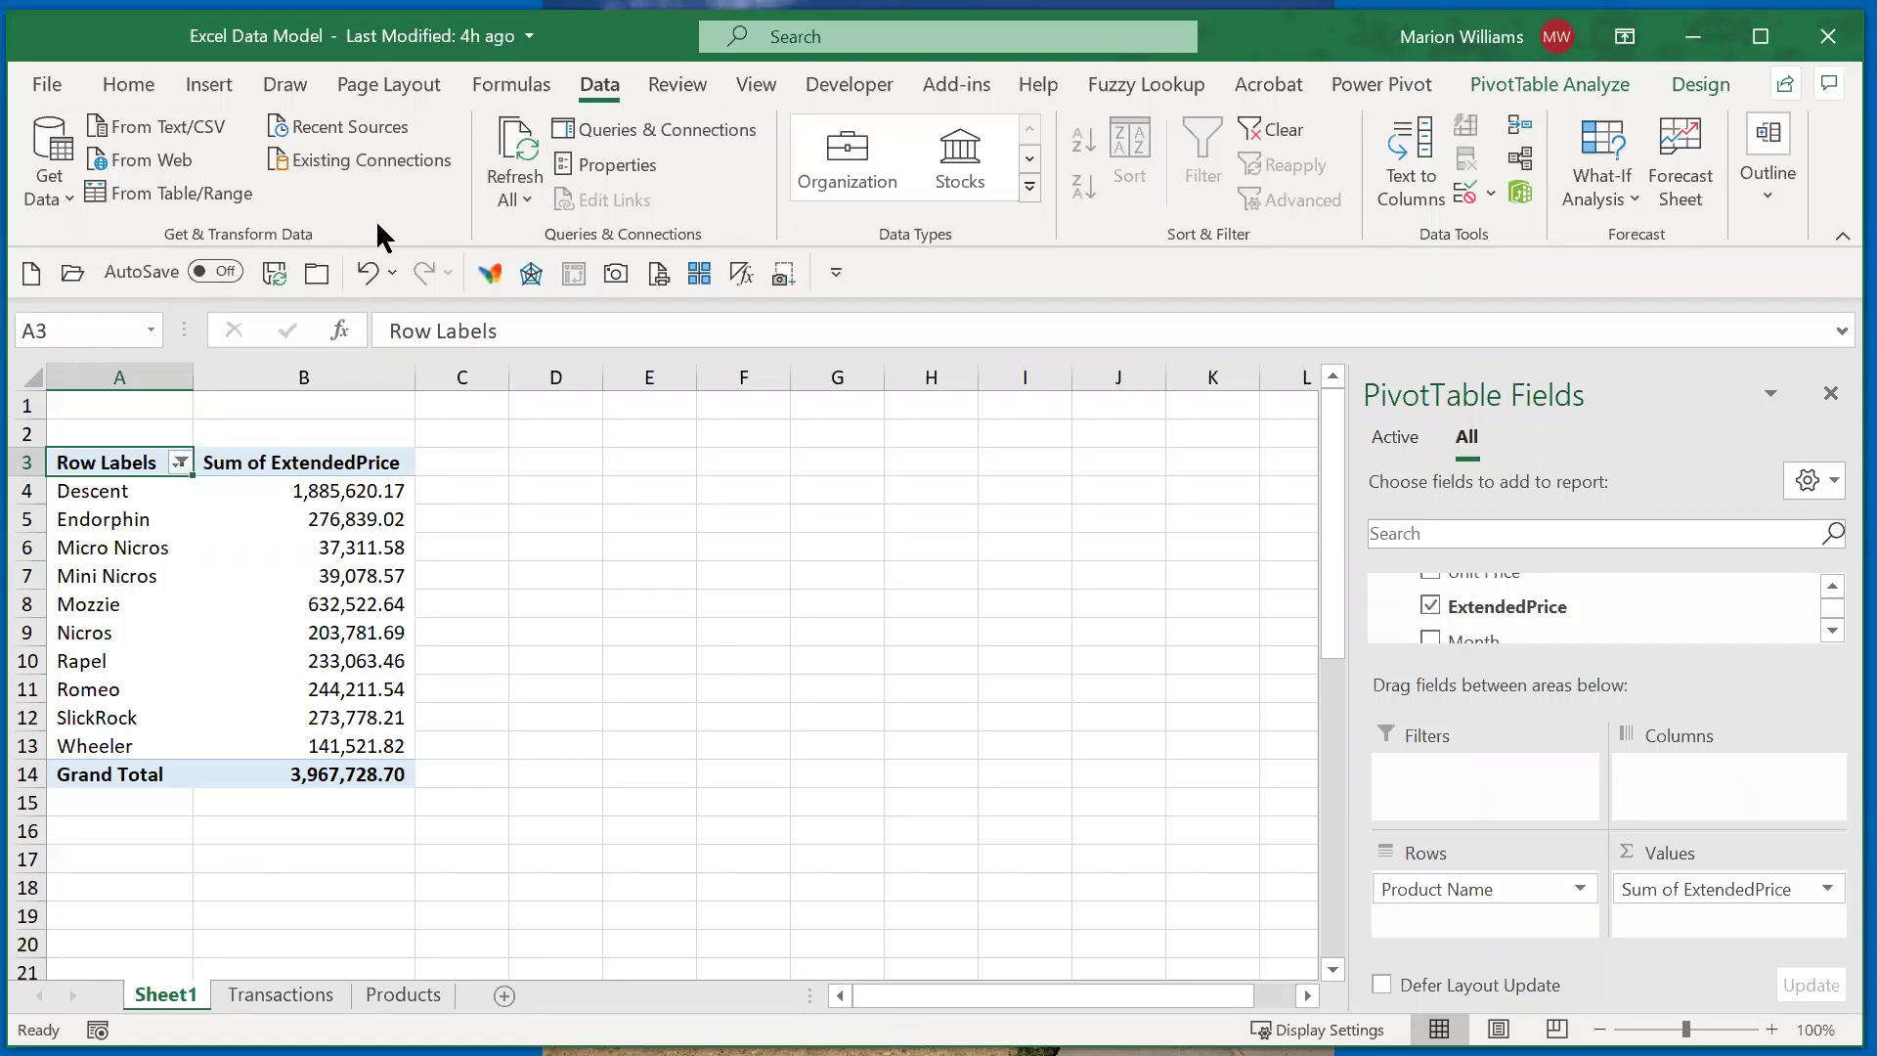
left_click(46, 186)
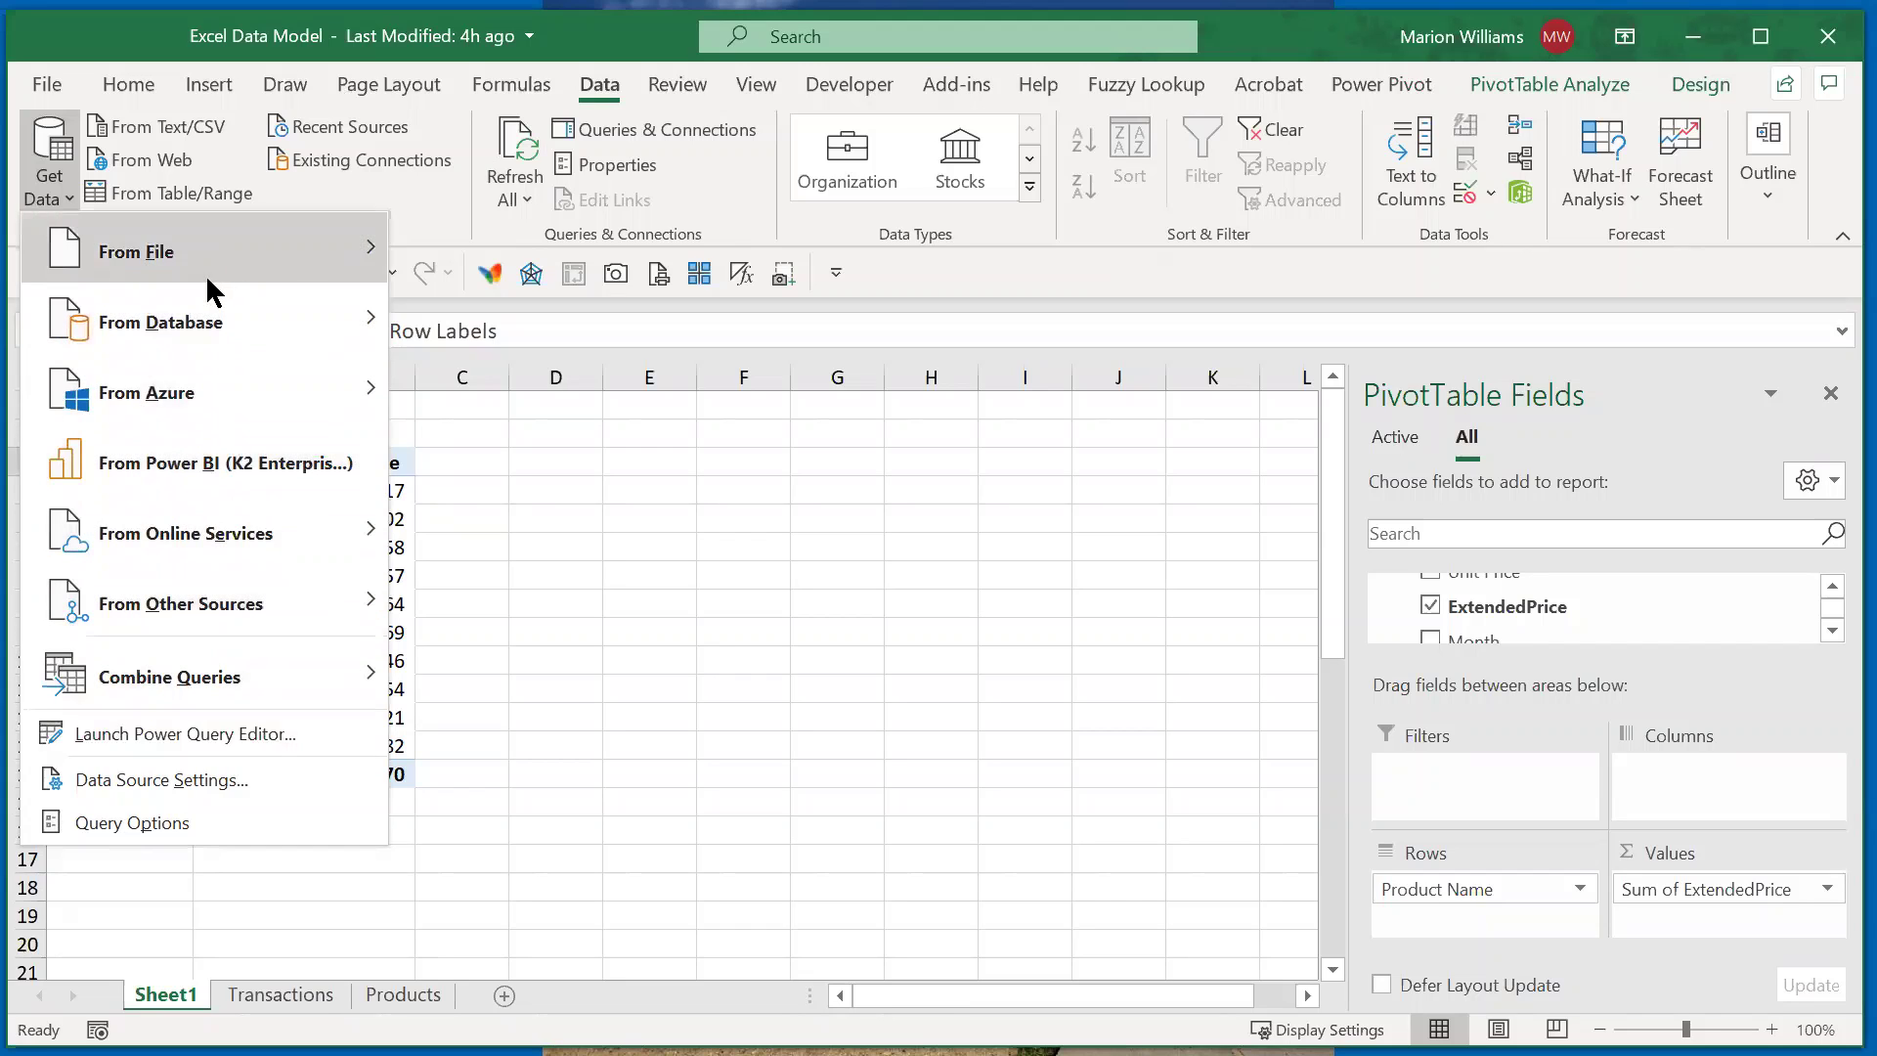
left_click(568, 638)
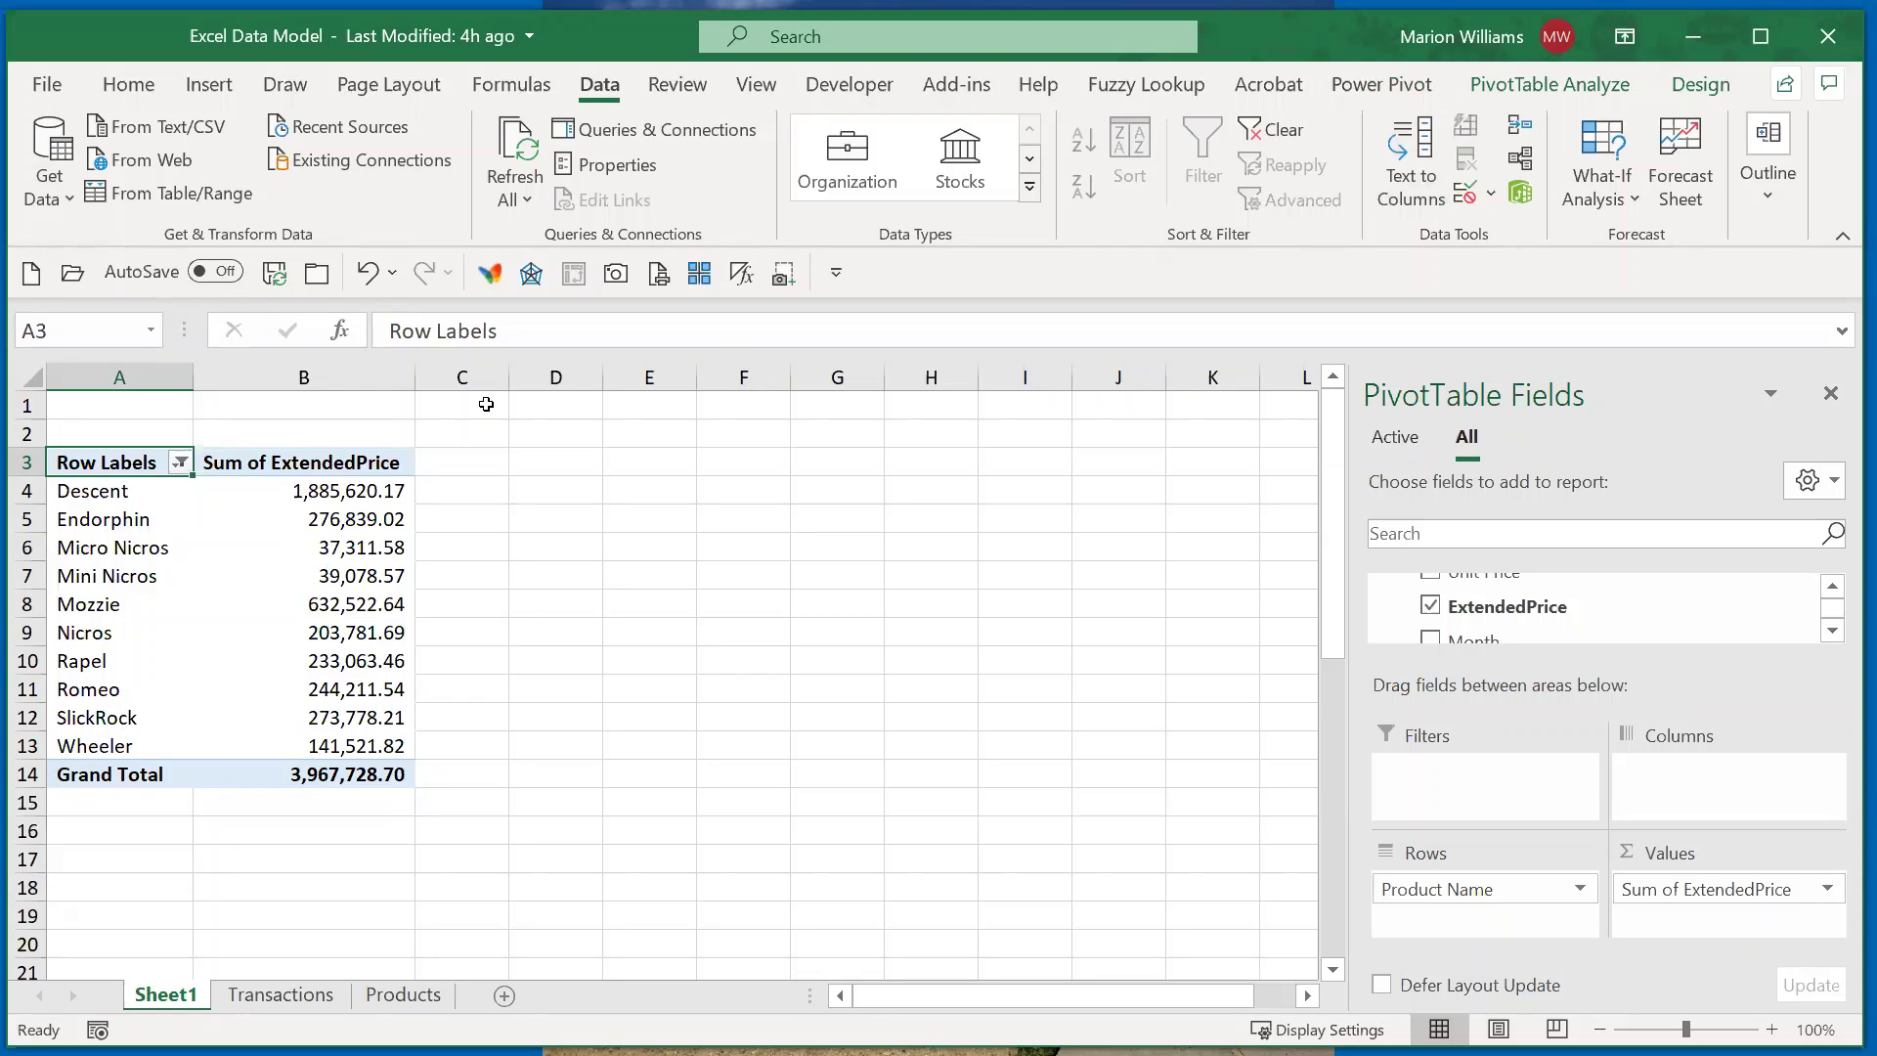
Step: Create a new blank workbook and open its empty data model in the Power Pivot window
left_click(30, 279)
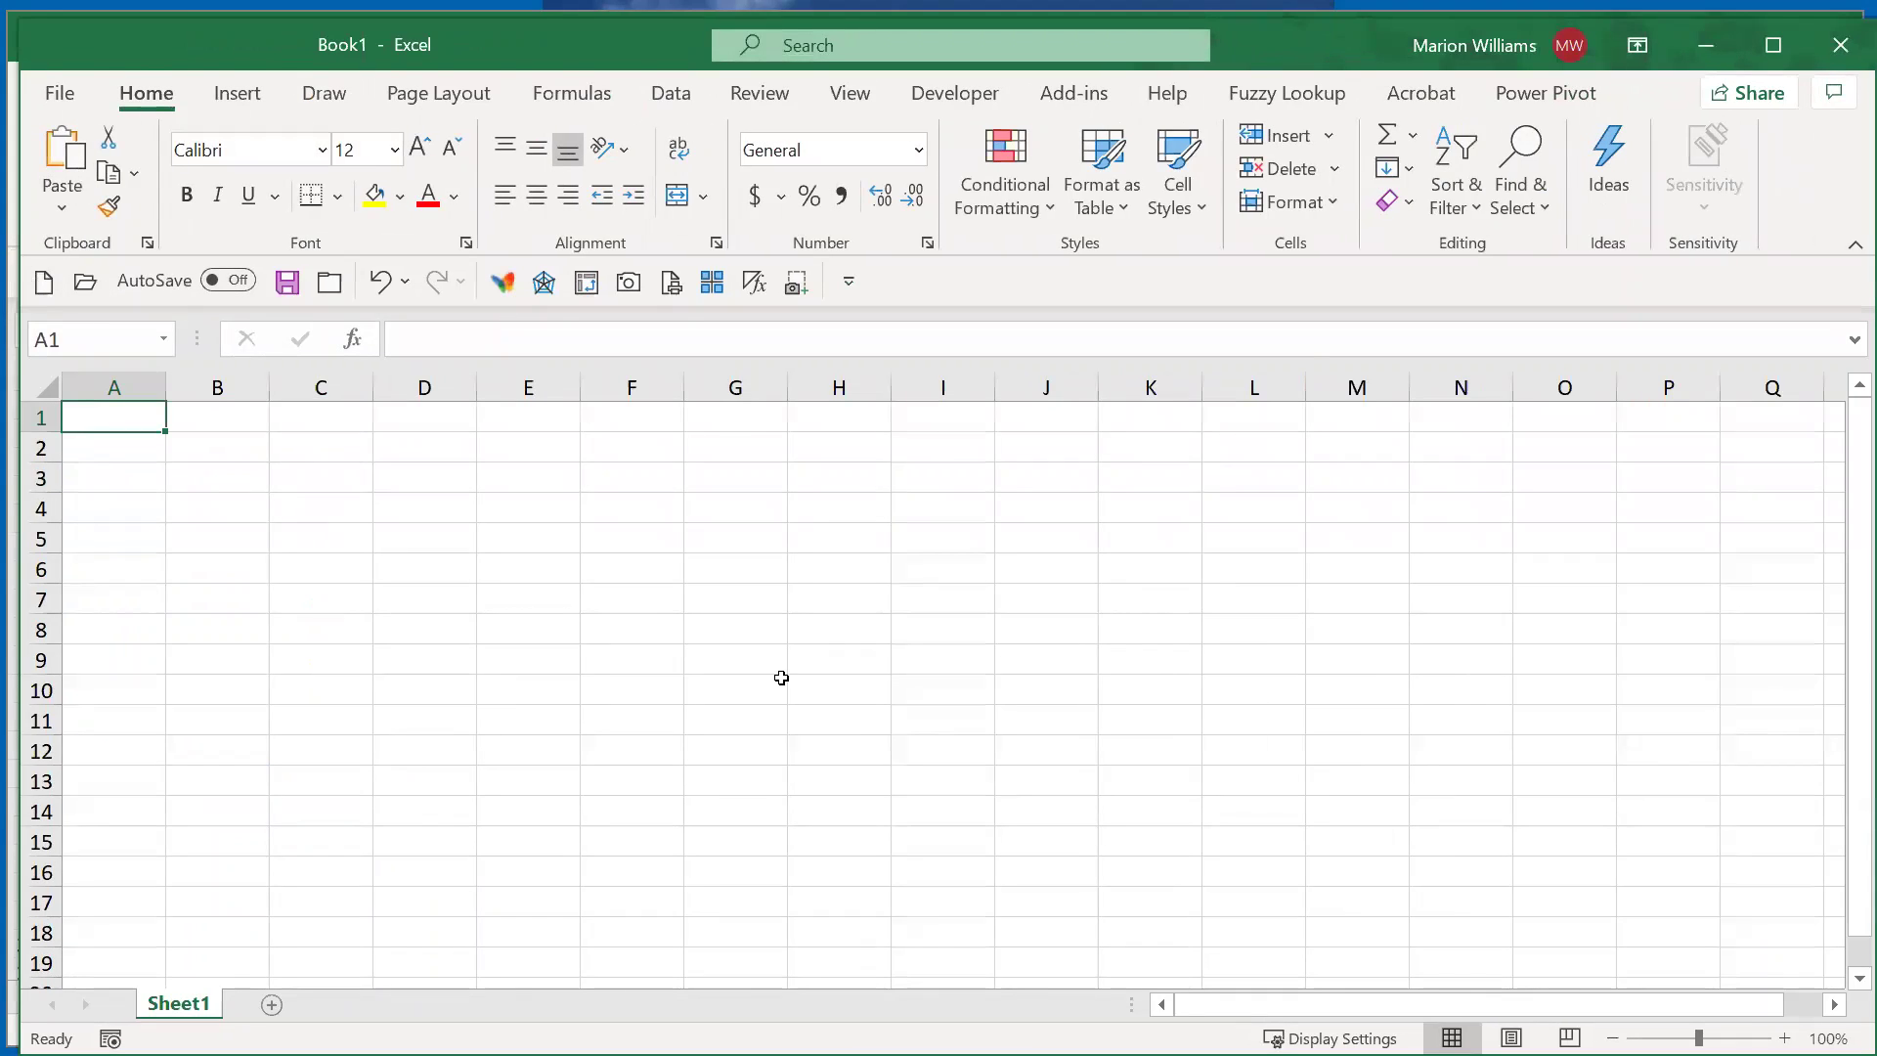
left_click(1542, 98)
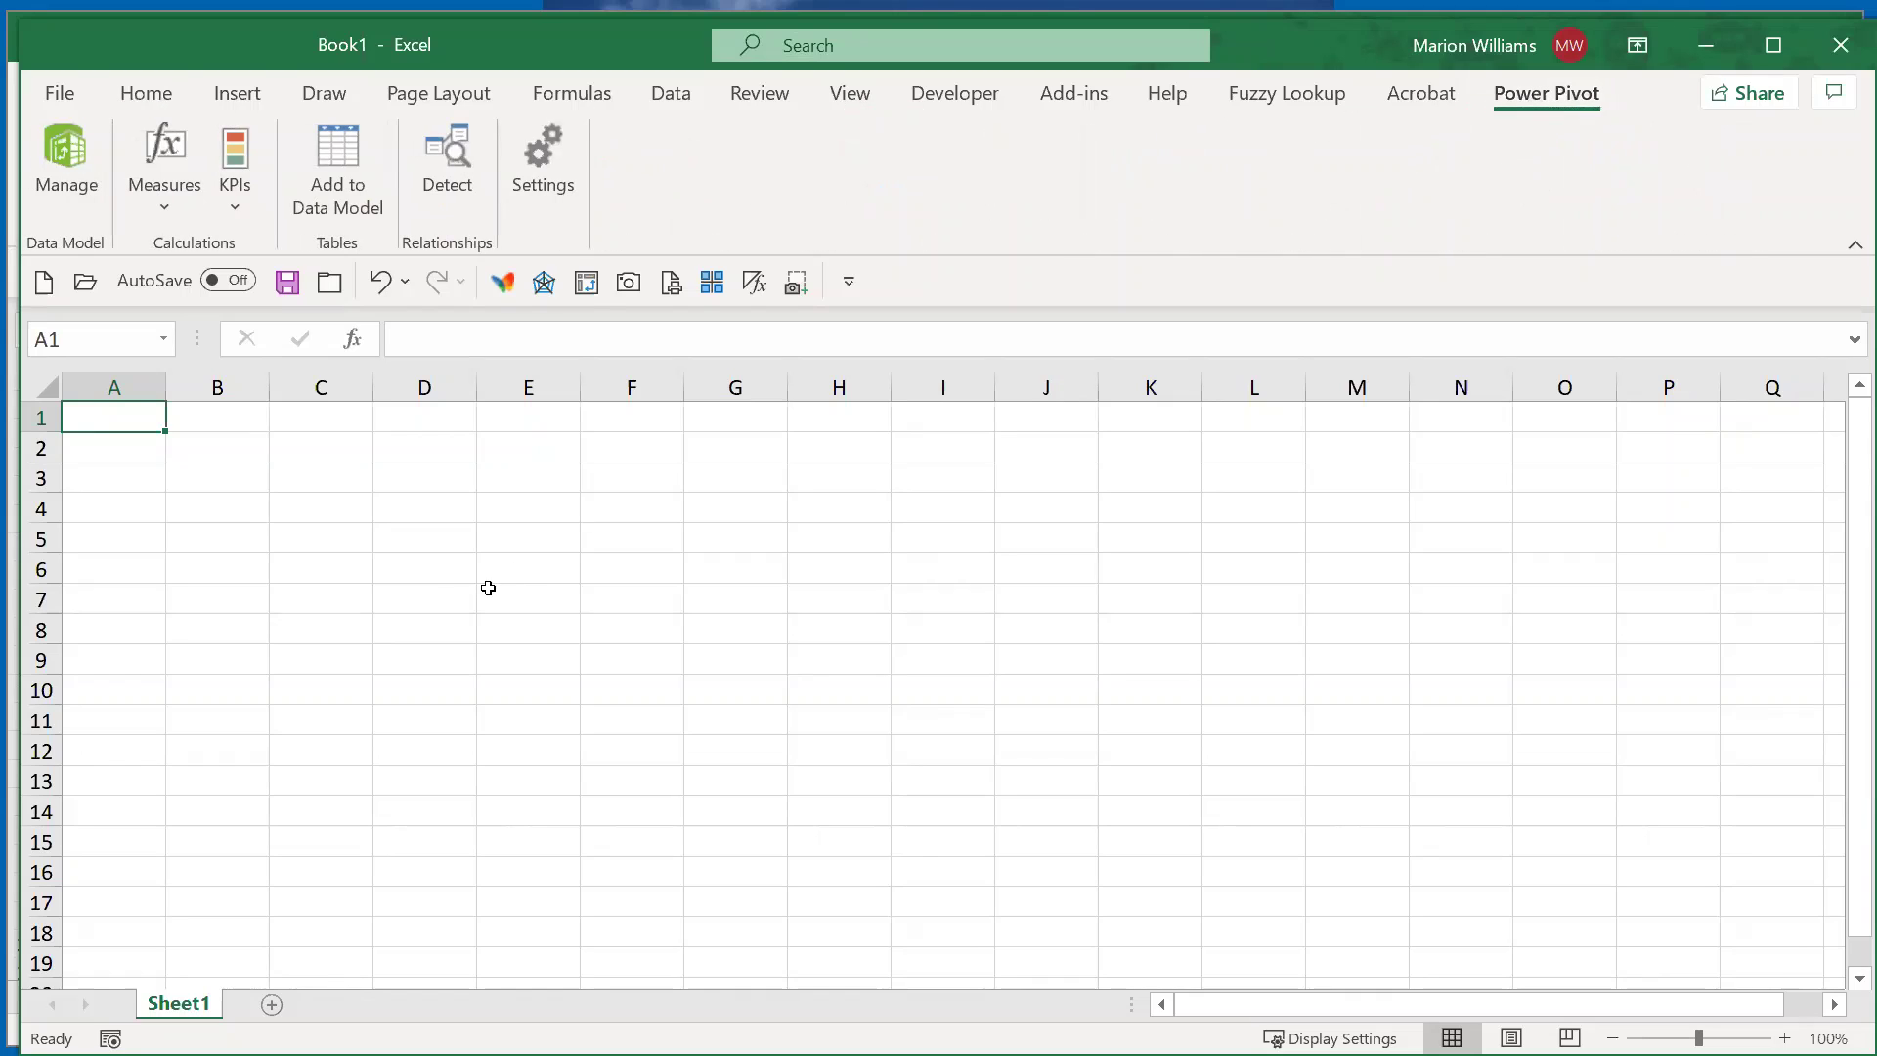
left_click(83, 177)
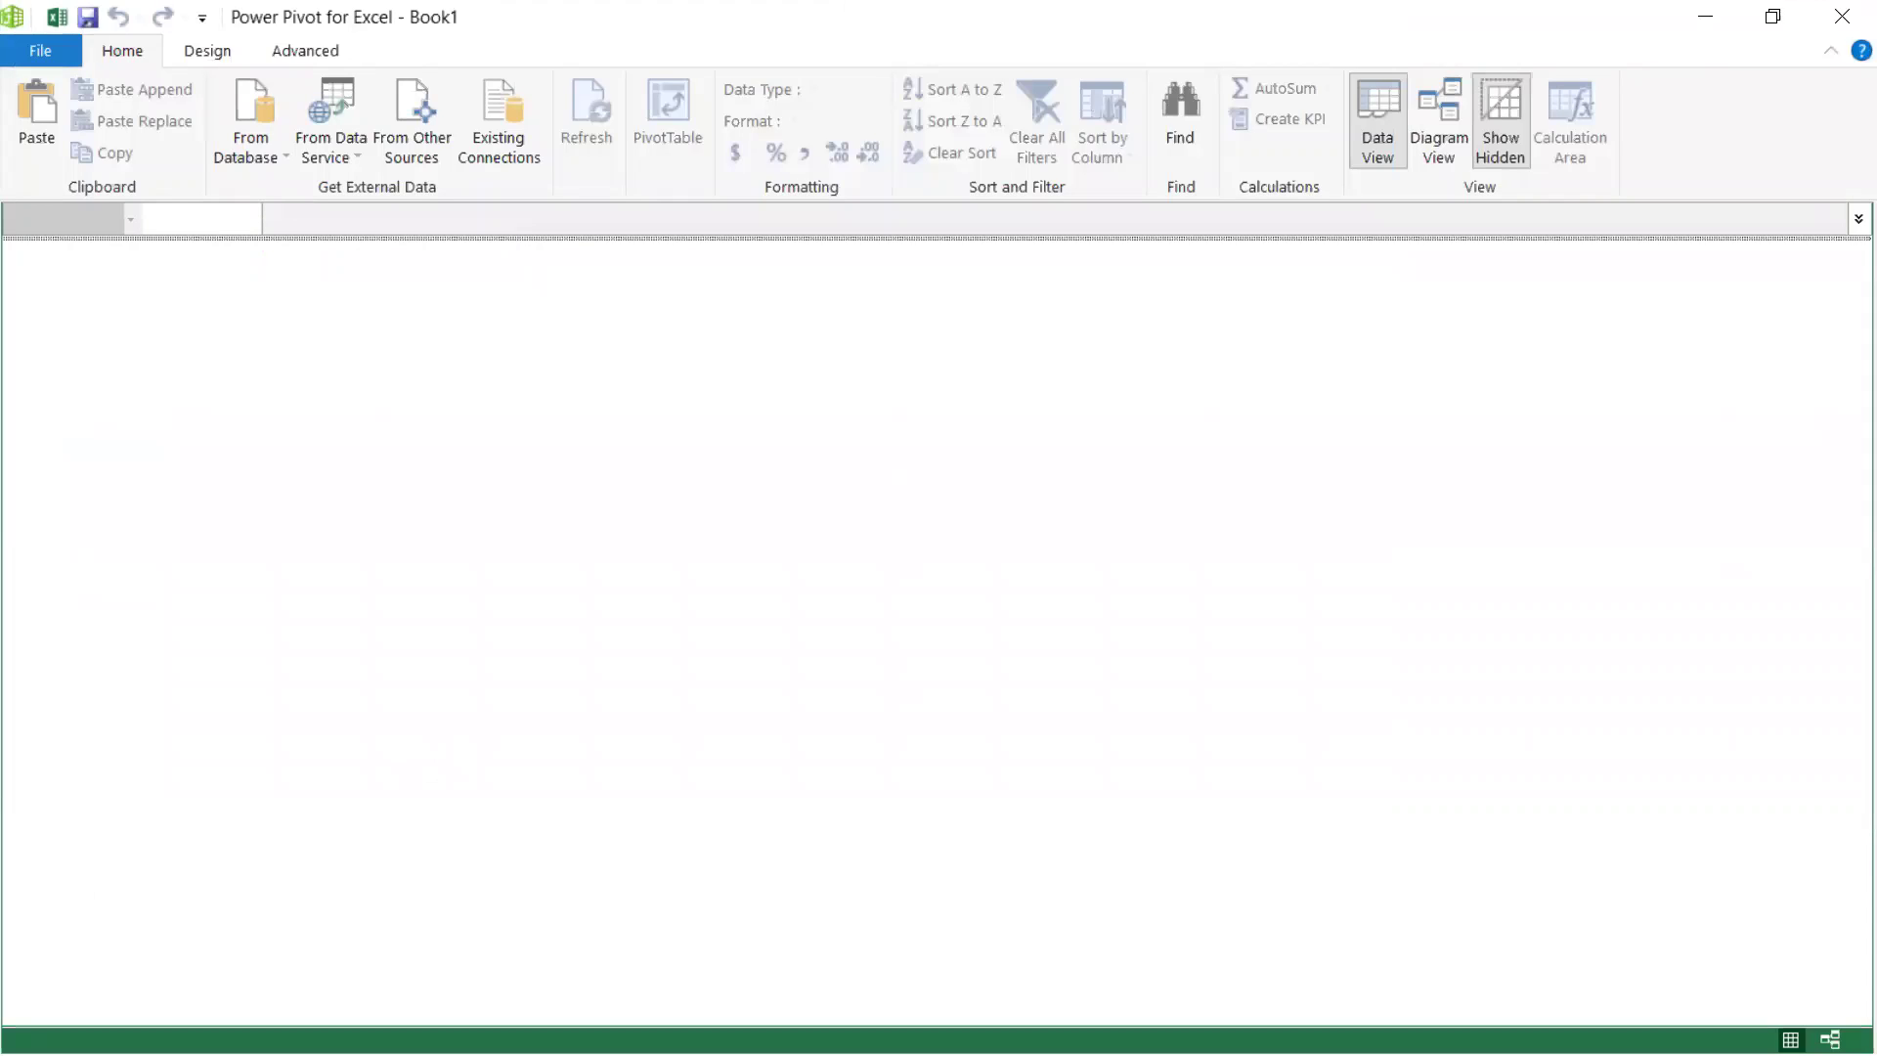
Step: Switch to File Explorer, look over the source files in the PBI Webinar folder, and return to the Power Pivot window
key("alt+Tab")
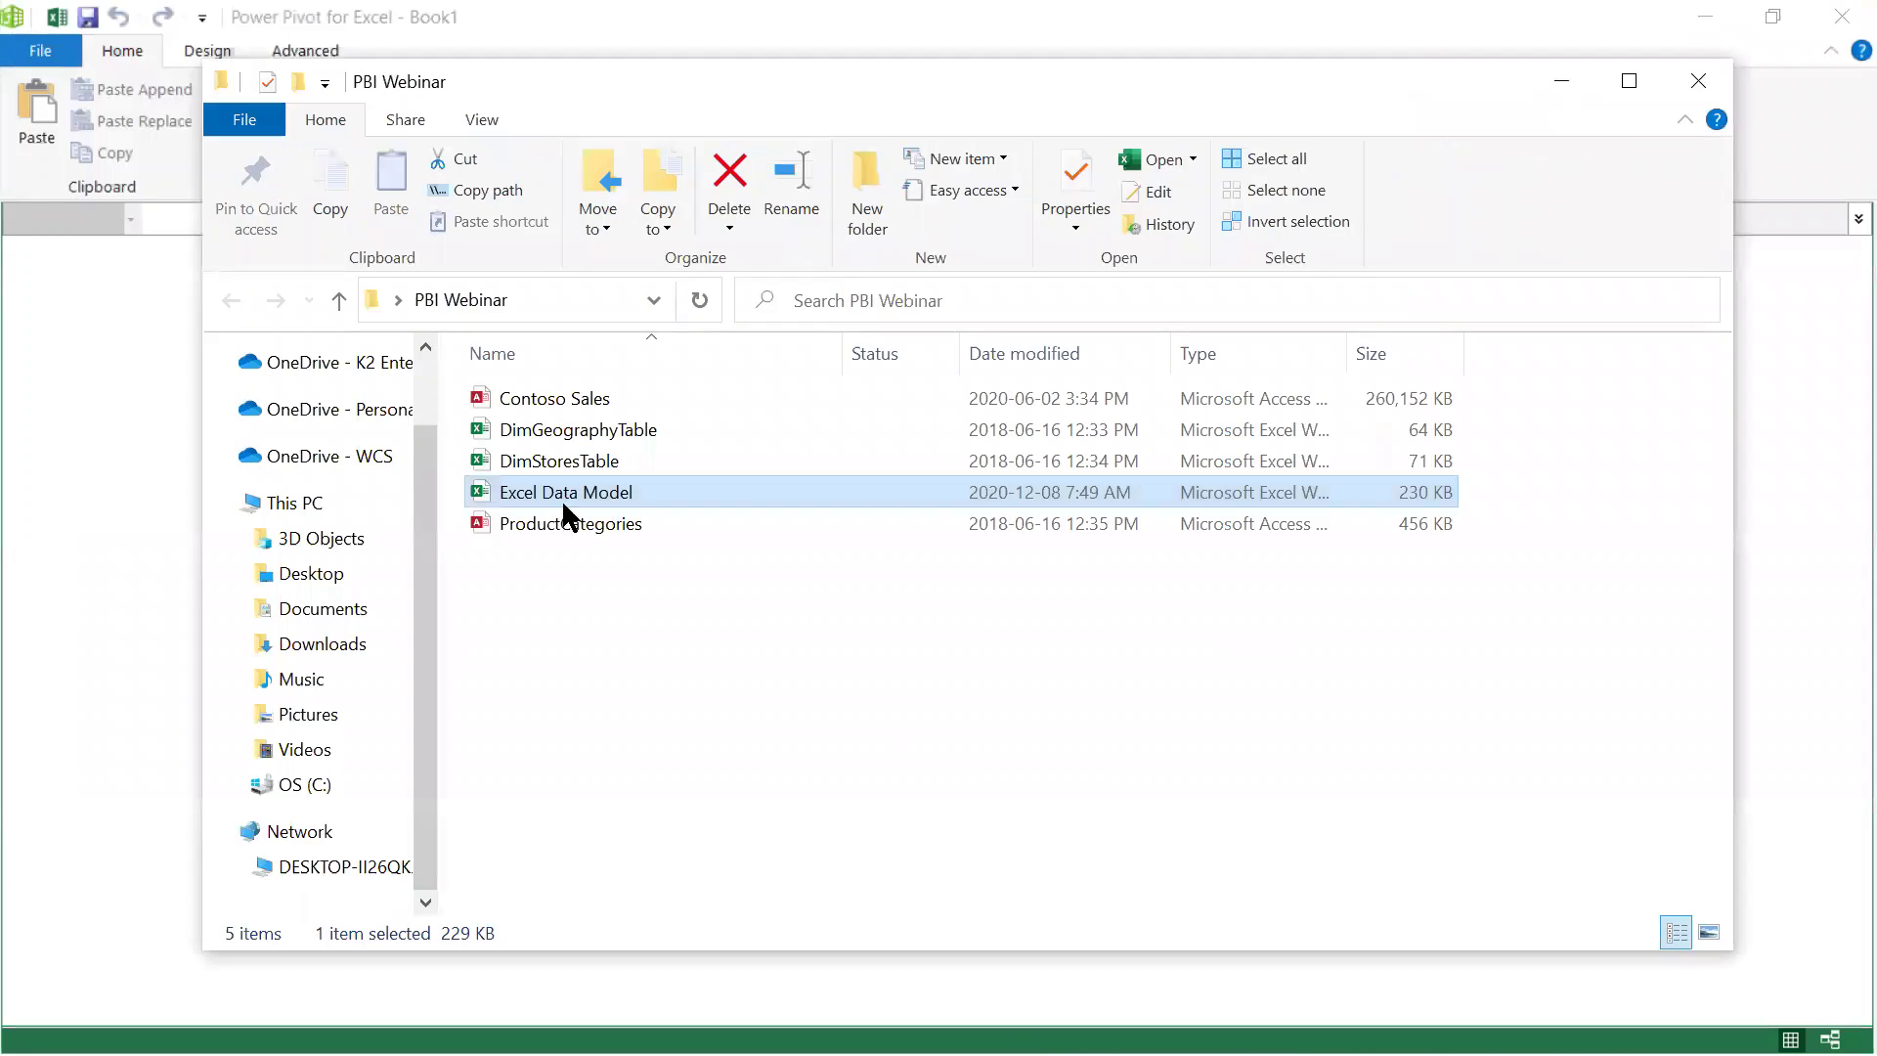
left_click(563, 393)
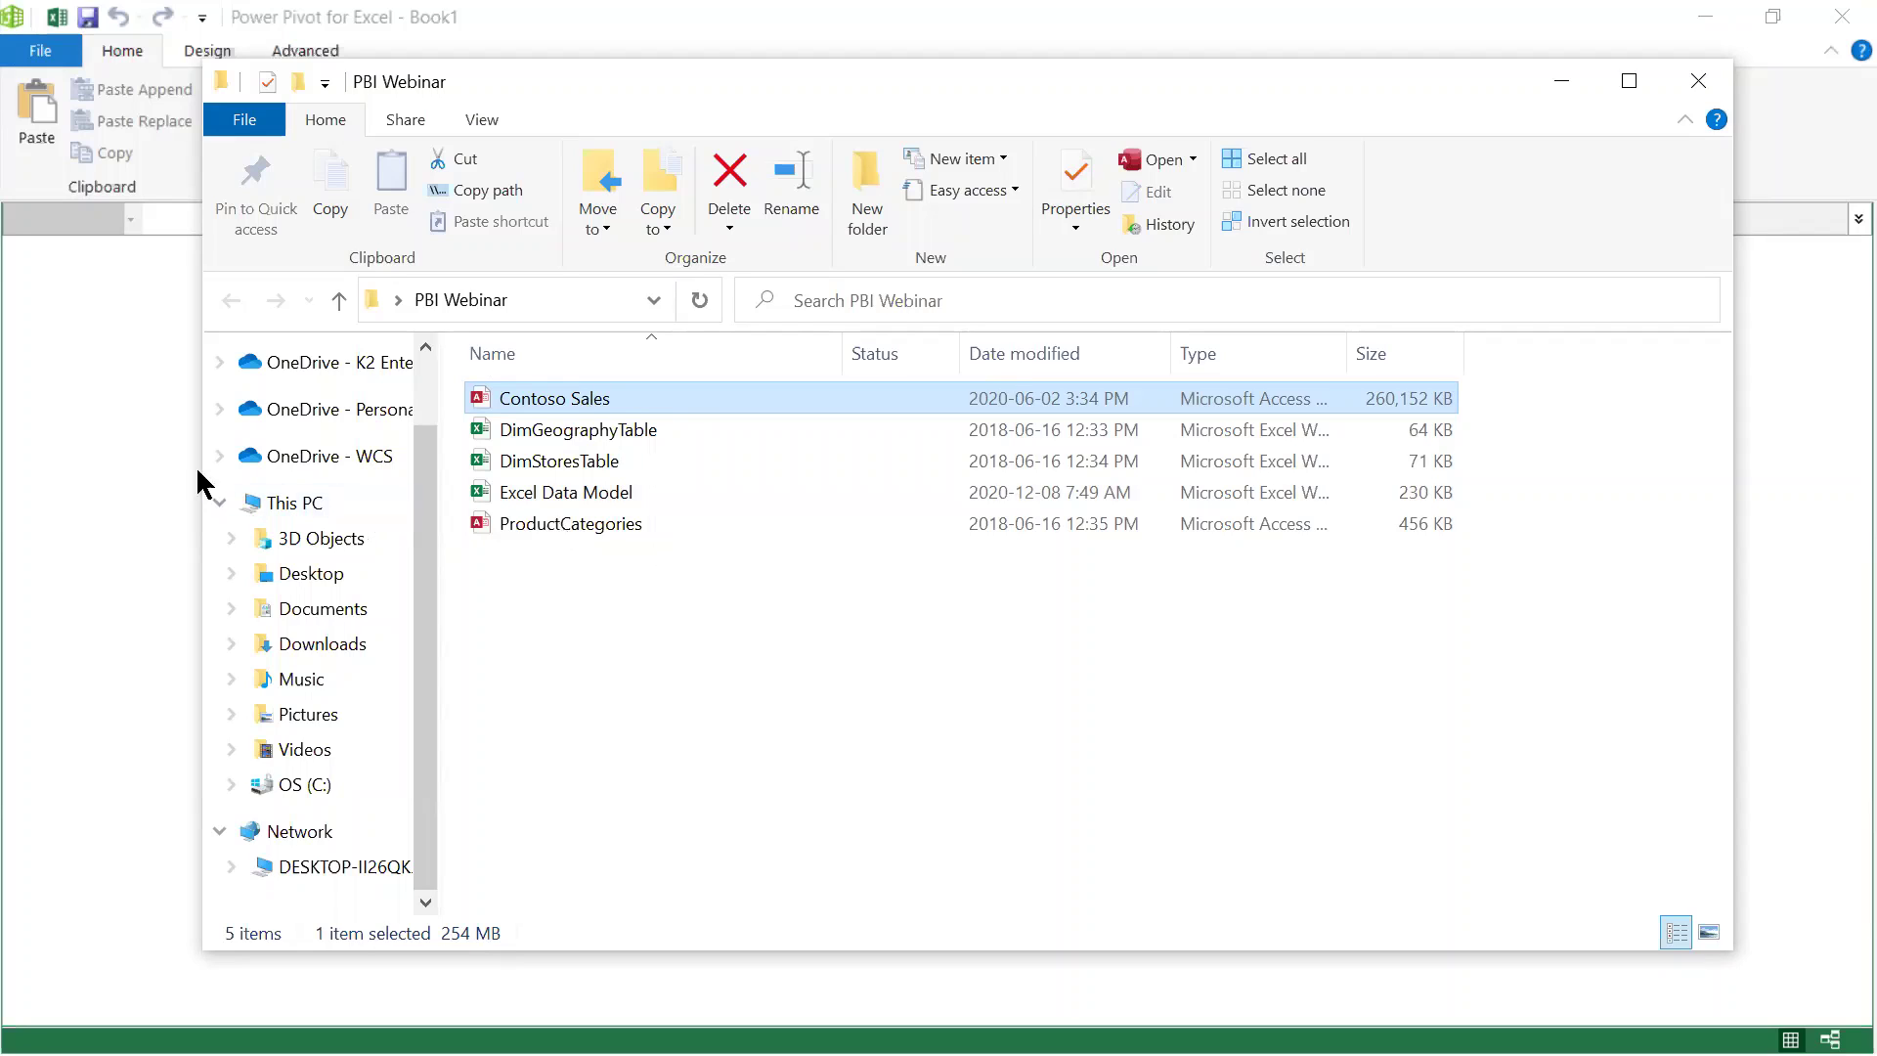
left_click(131, 427)
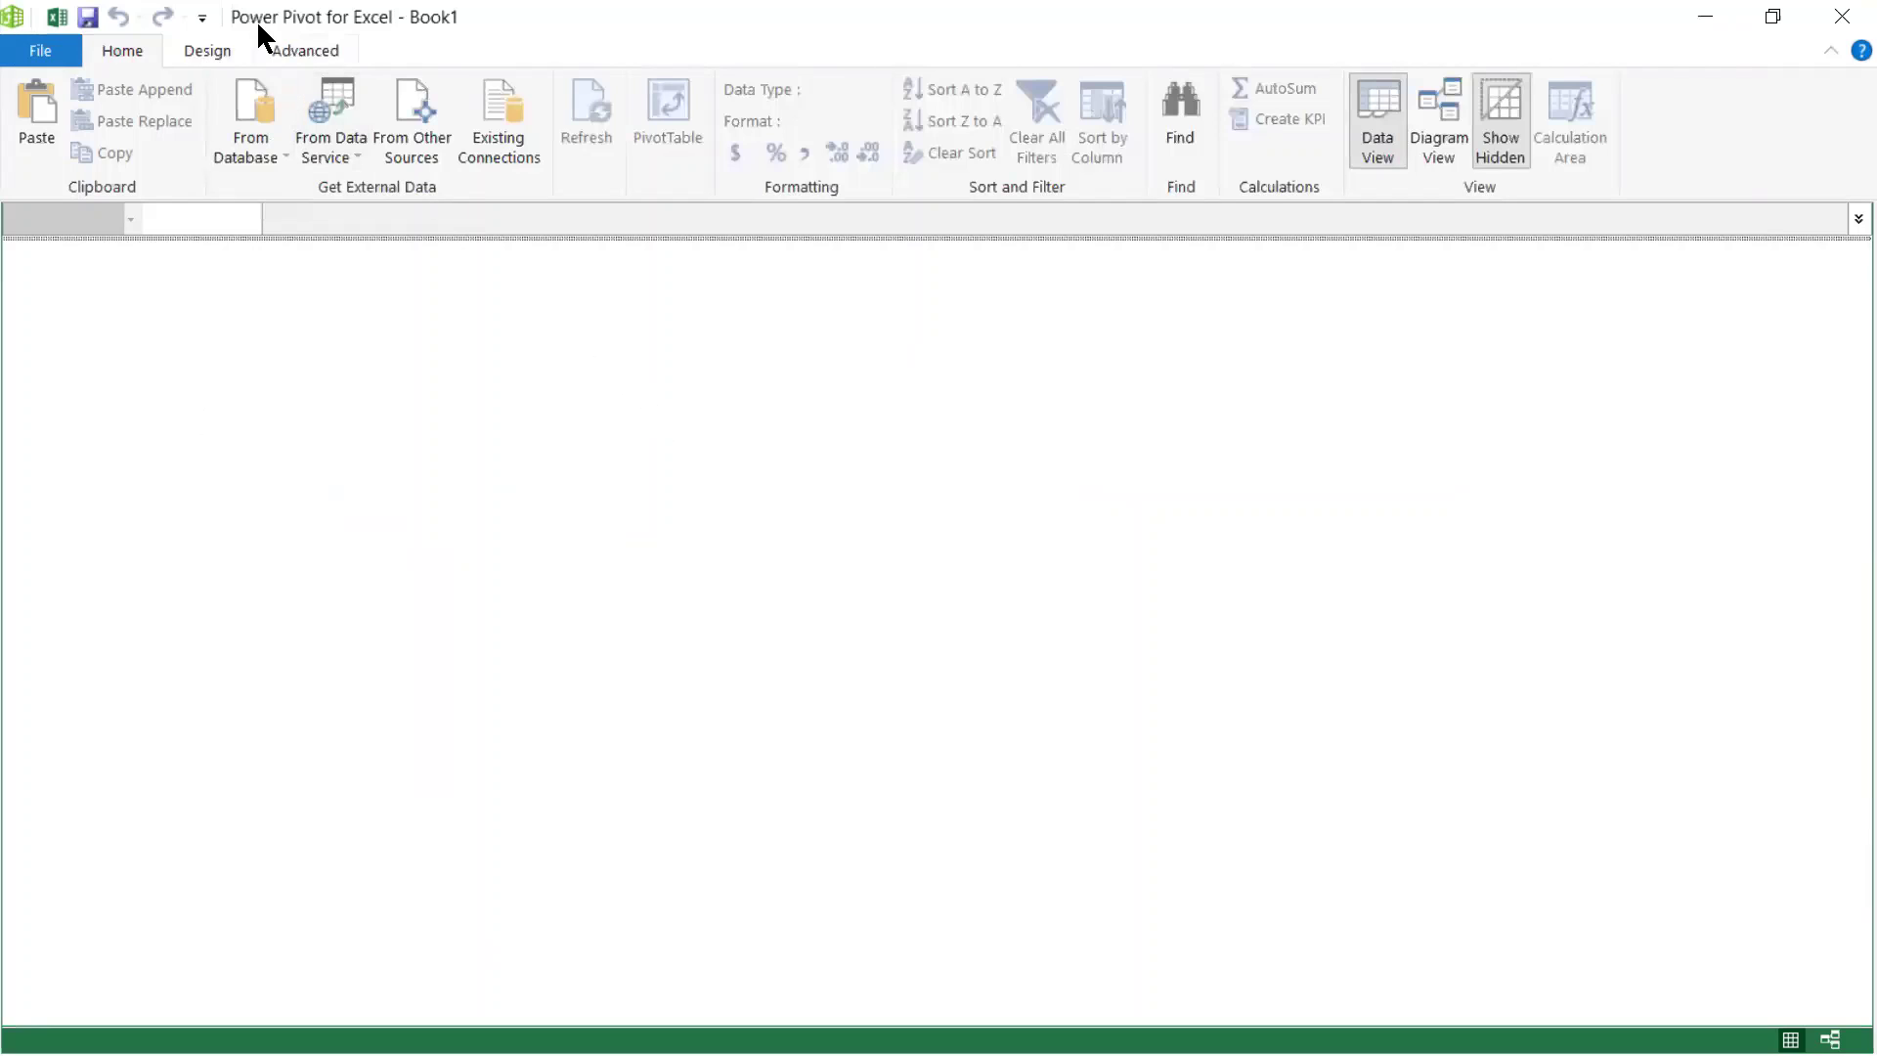
Step: Start an Access database import and choose Contoso Sales from the PBI Webinar folder on the Desktop as the source
left_click(257, 134)
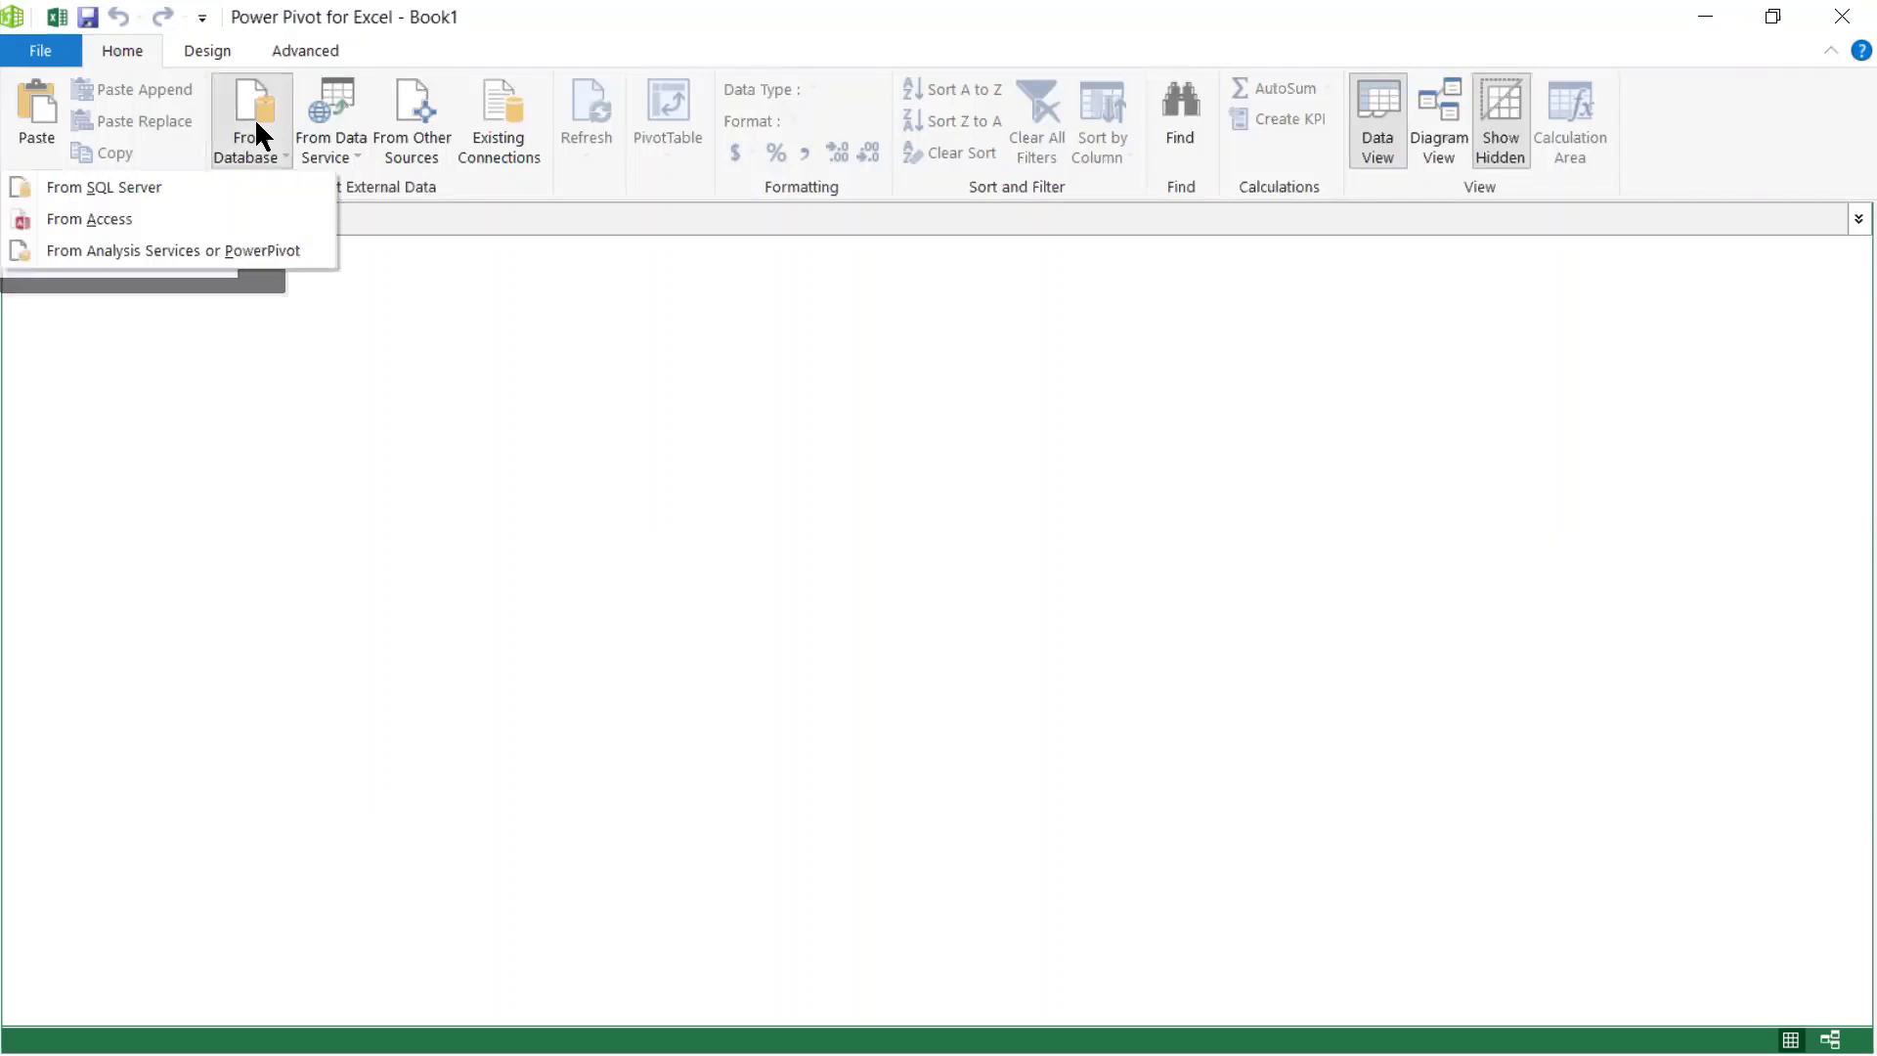
left_click(78, 221)
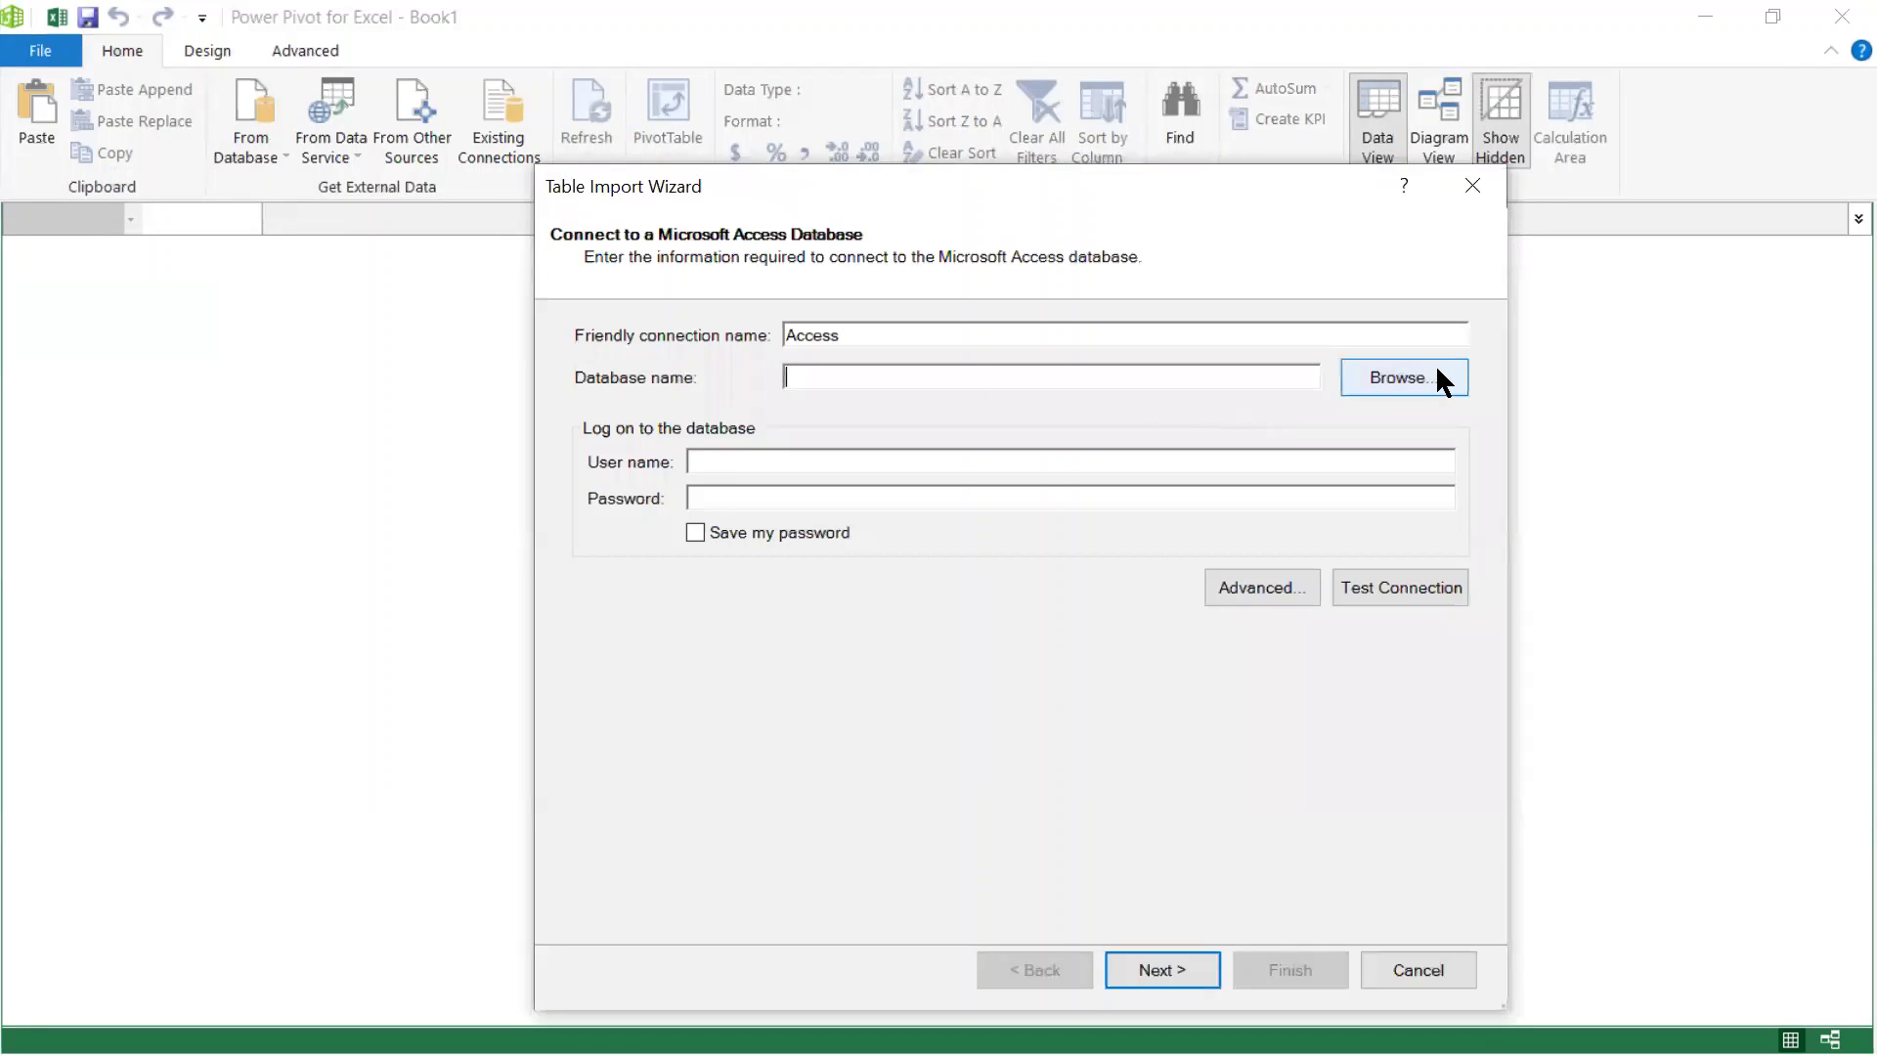
left_click(1404, 377)
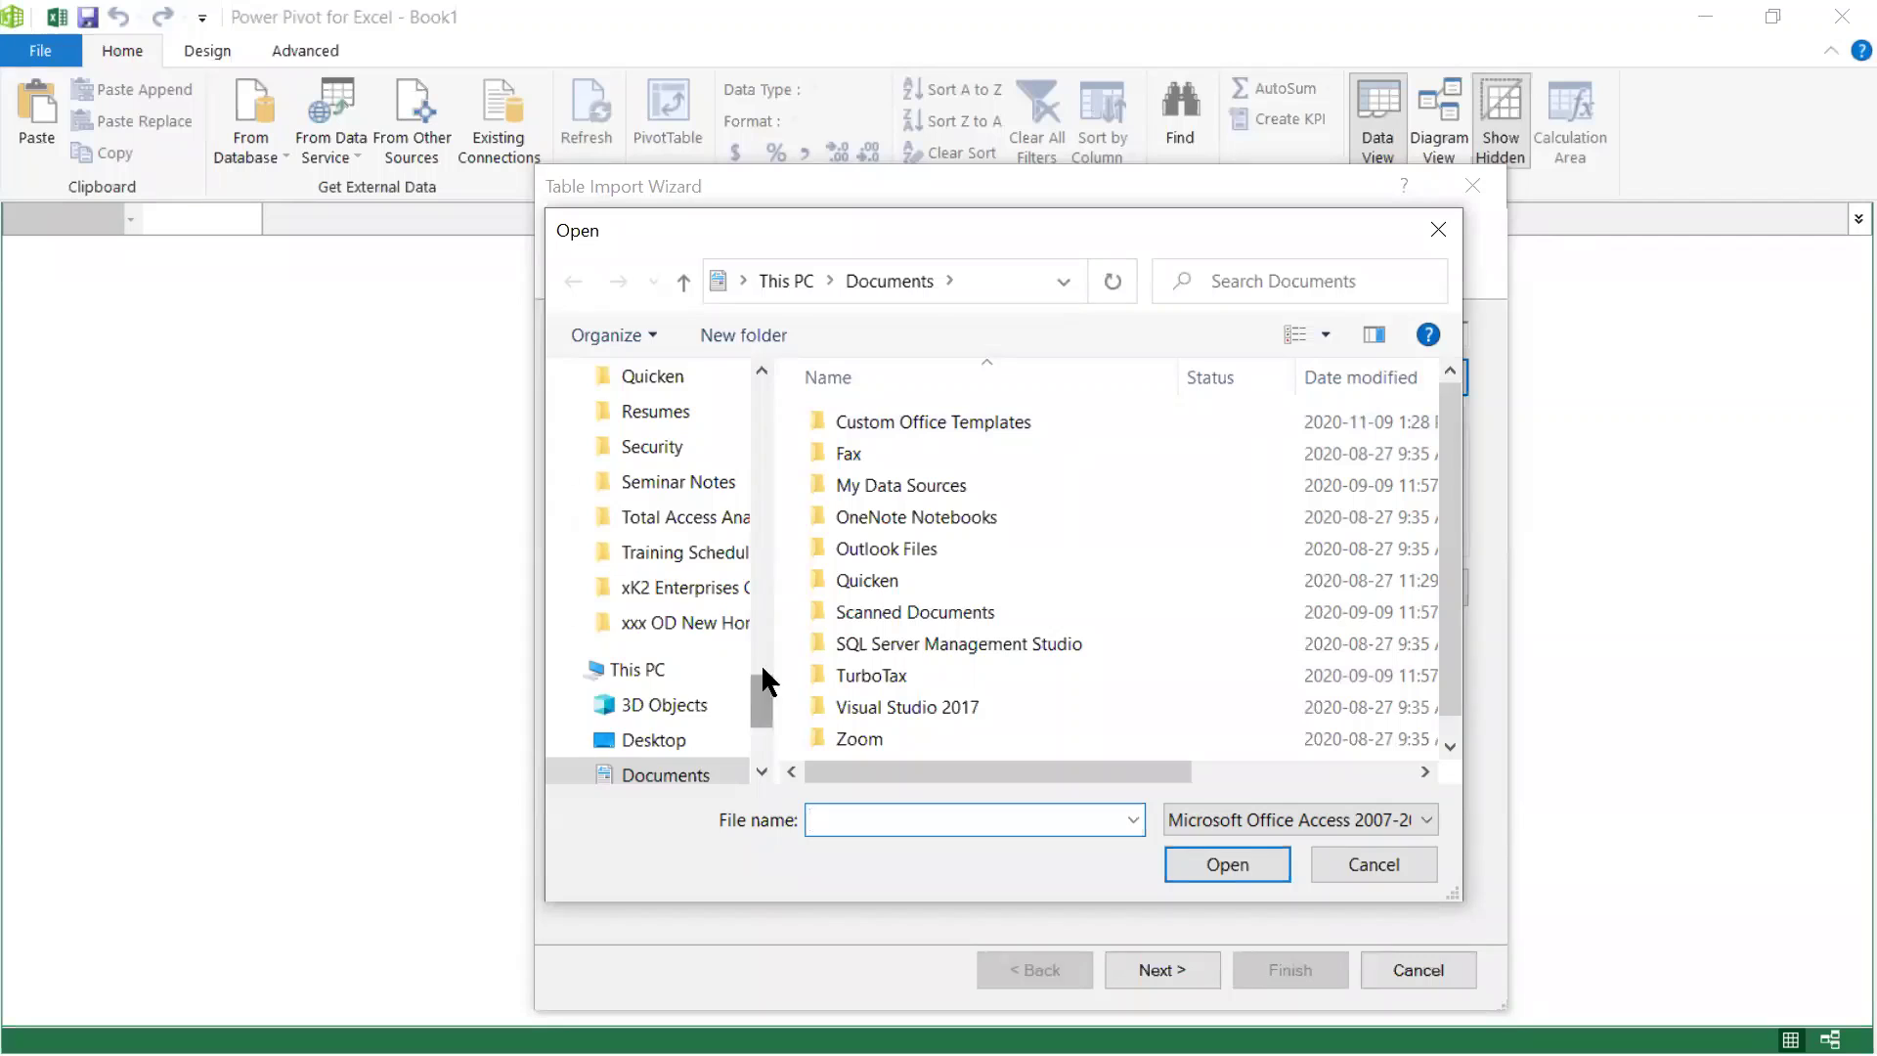
left_click_drag(763, 681, 763, 374)
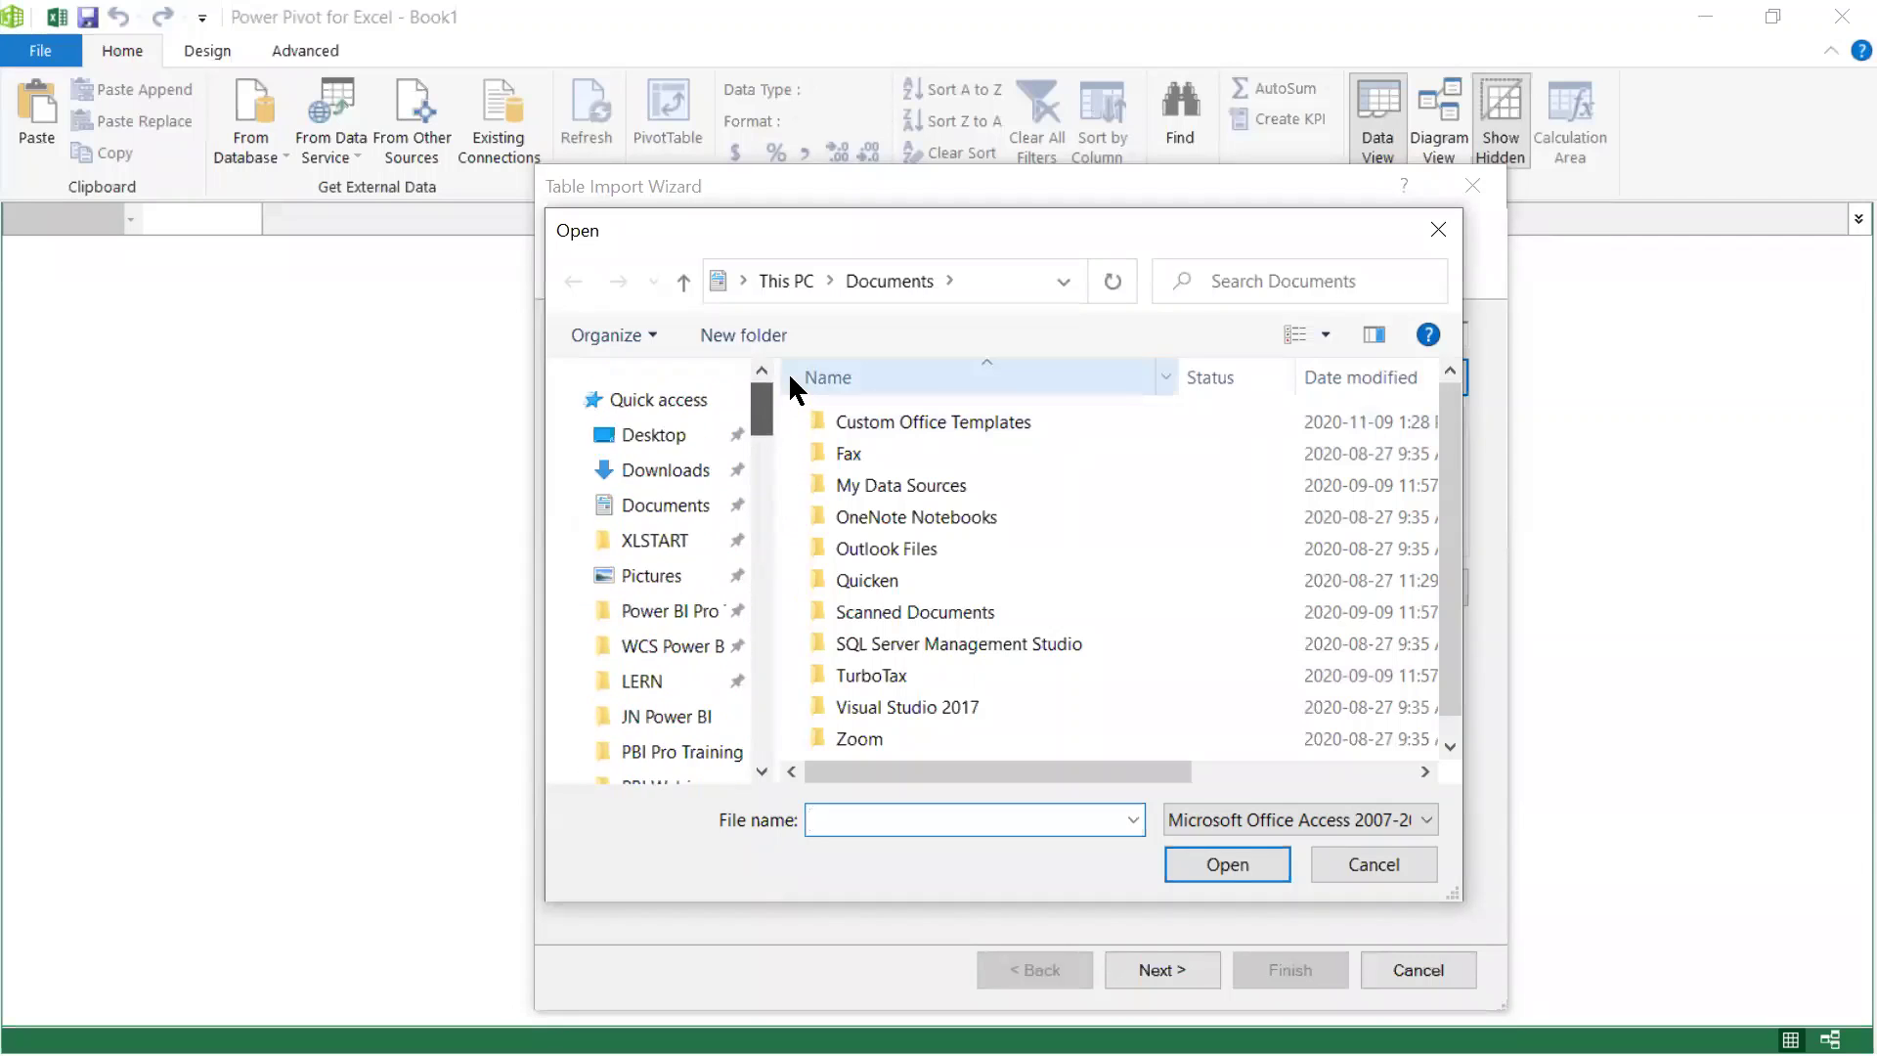
left_click(670, 438)
double_click(884, 421)
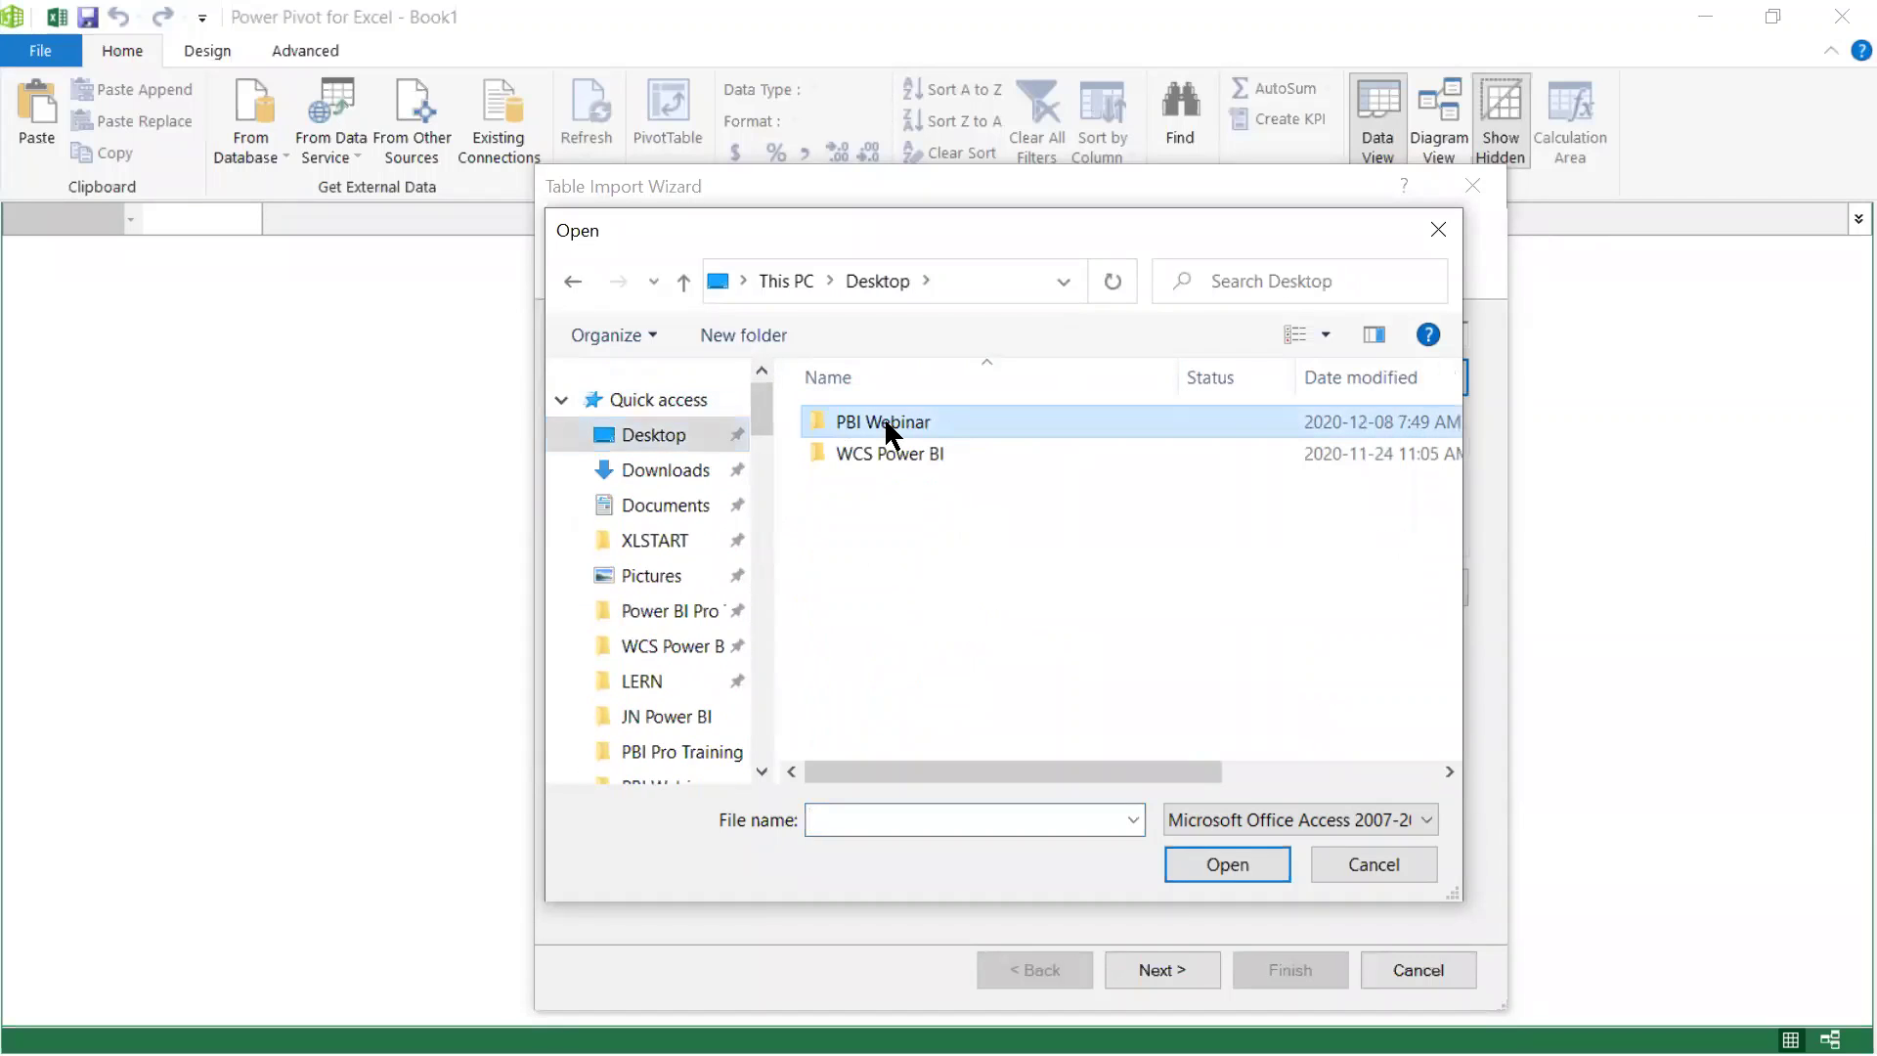
left_click(884, 420)
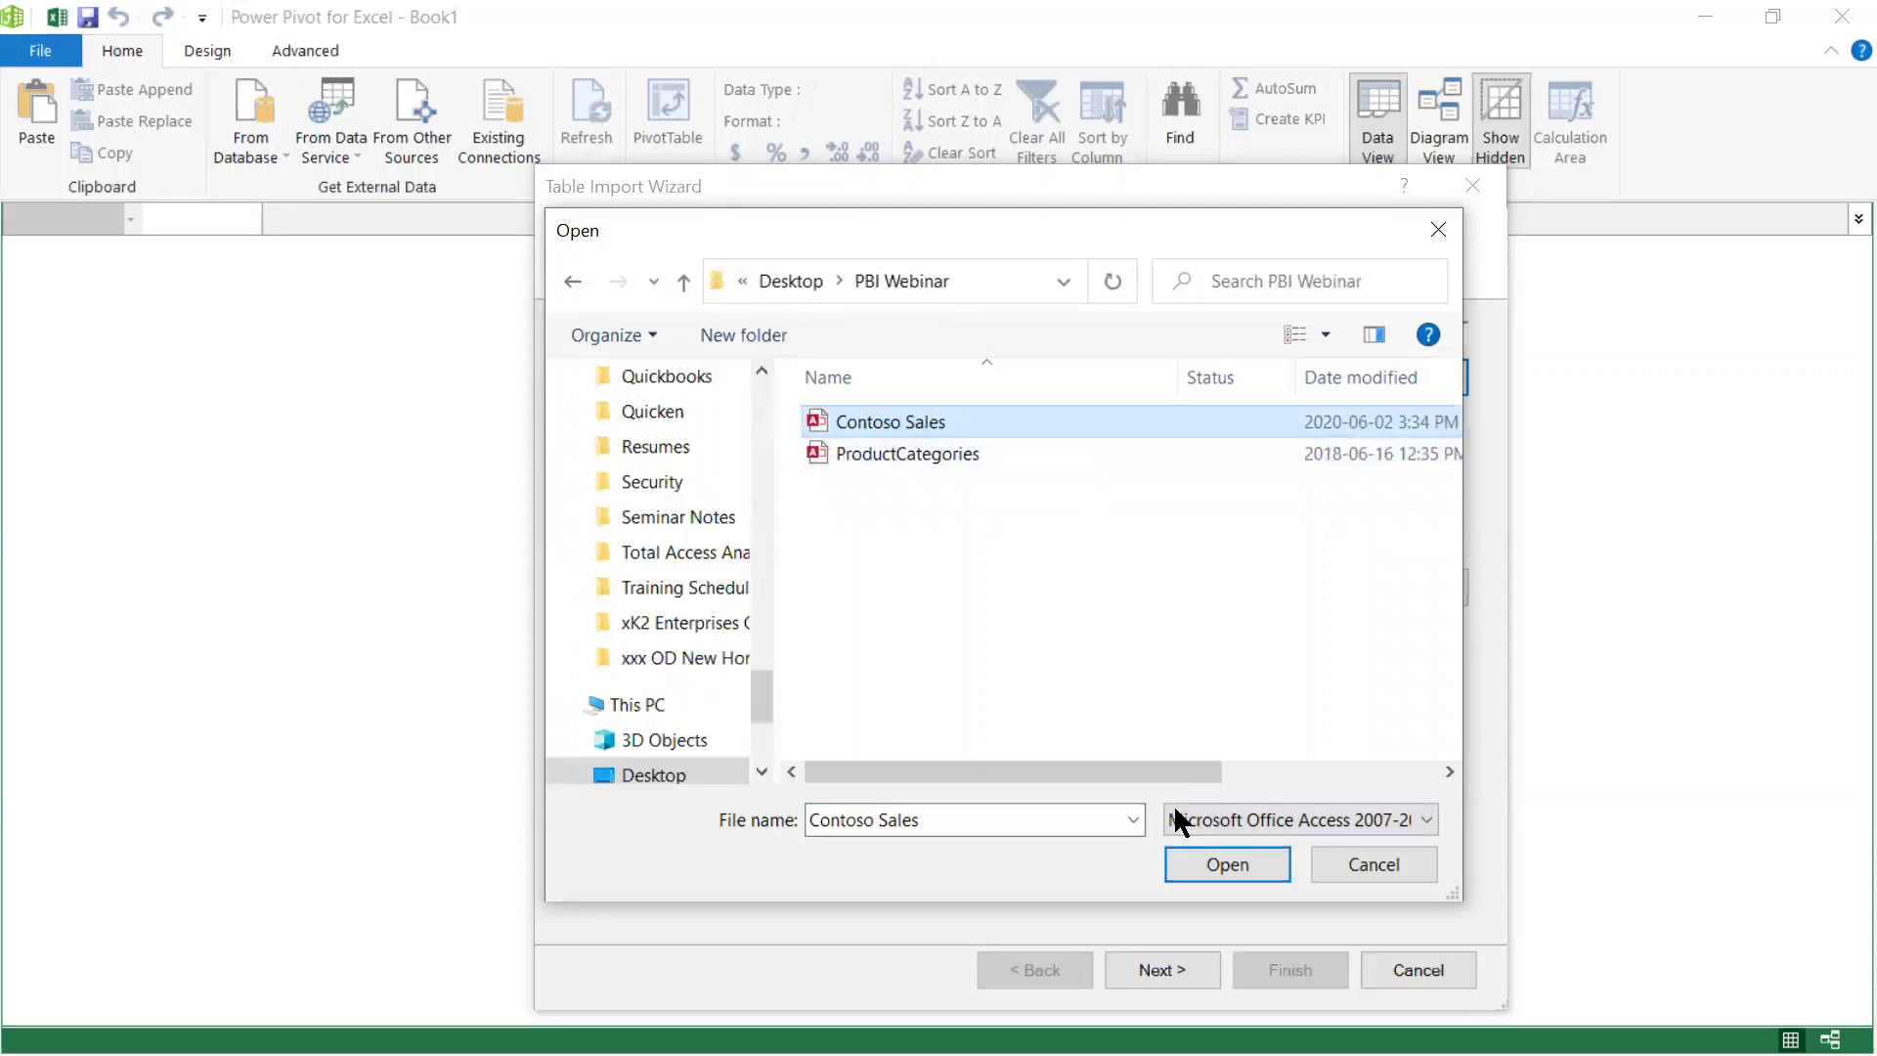
left_click(1229, 867)
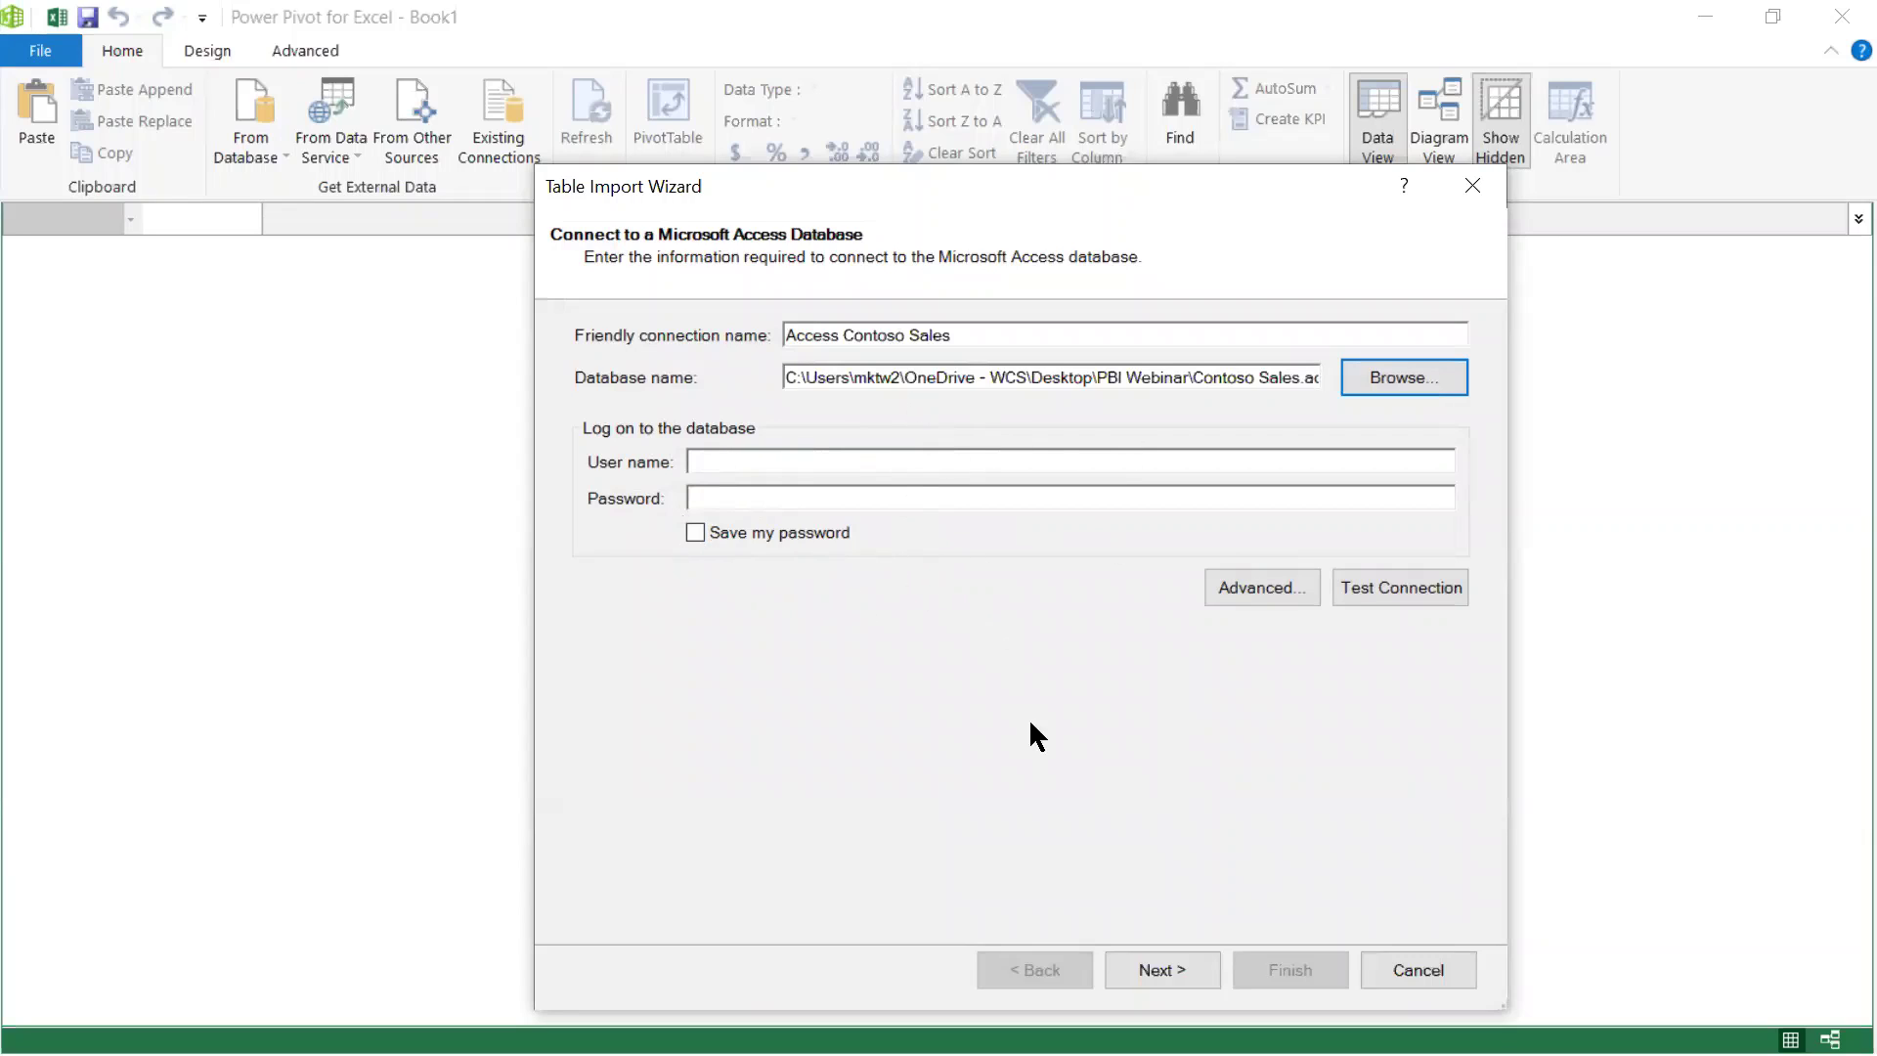
Step: Import all Contoso Sales tables except DimEntity and DimPromotion into the data model by selecting from the table list
left_click(1157, 973)
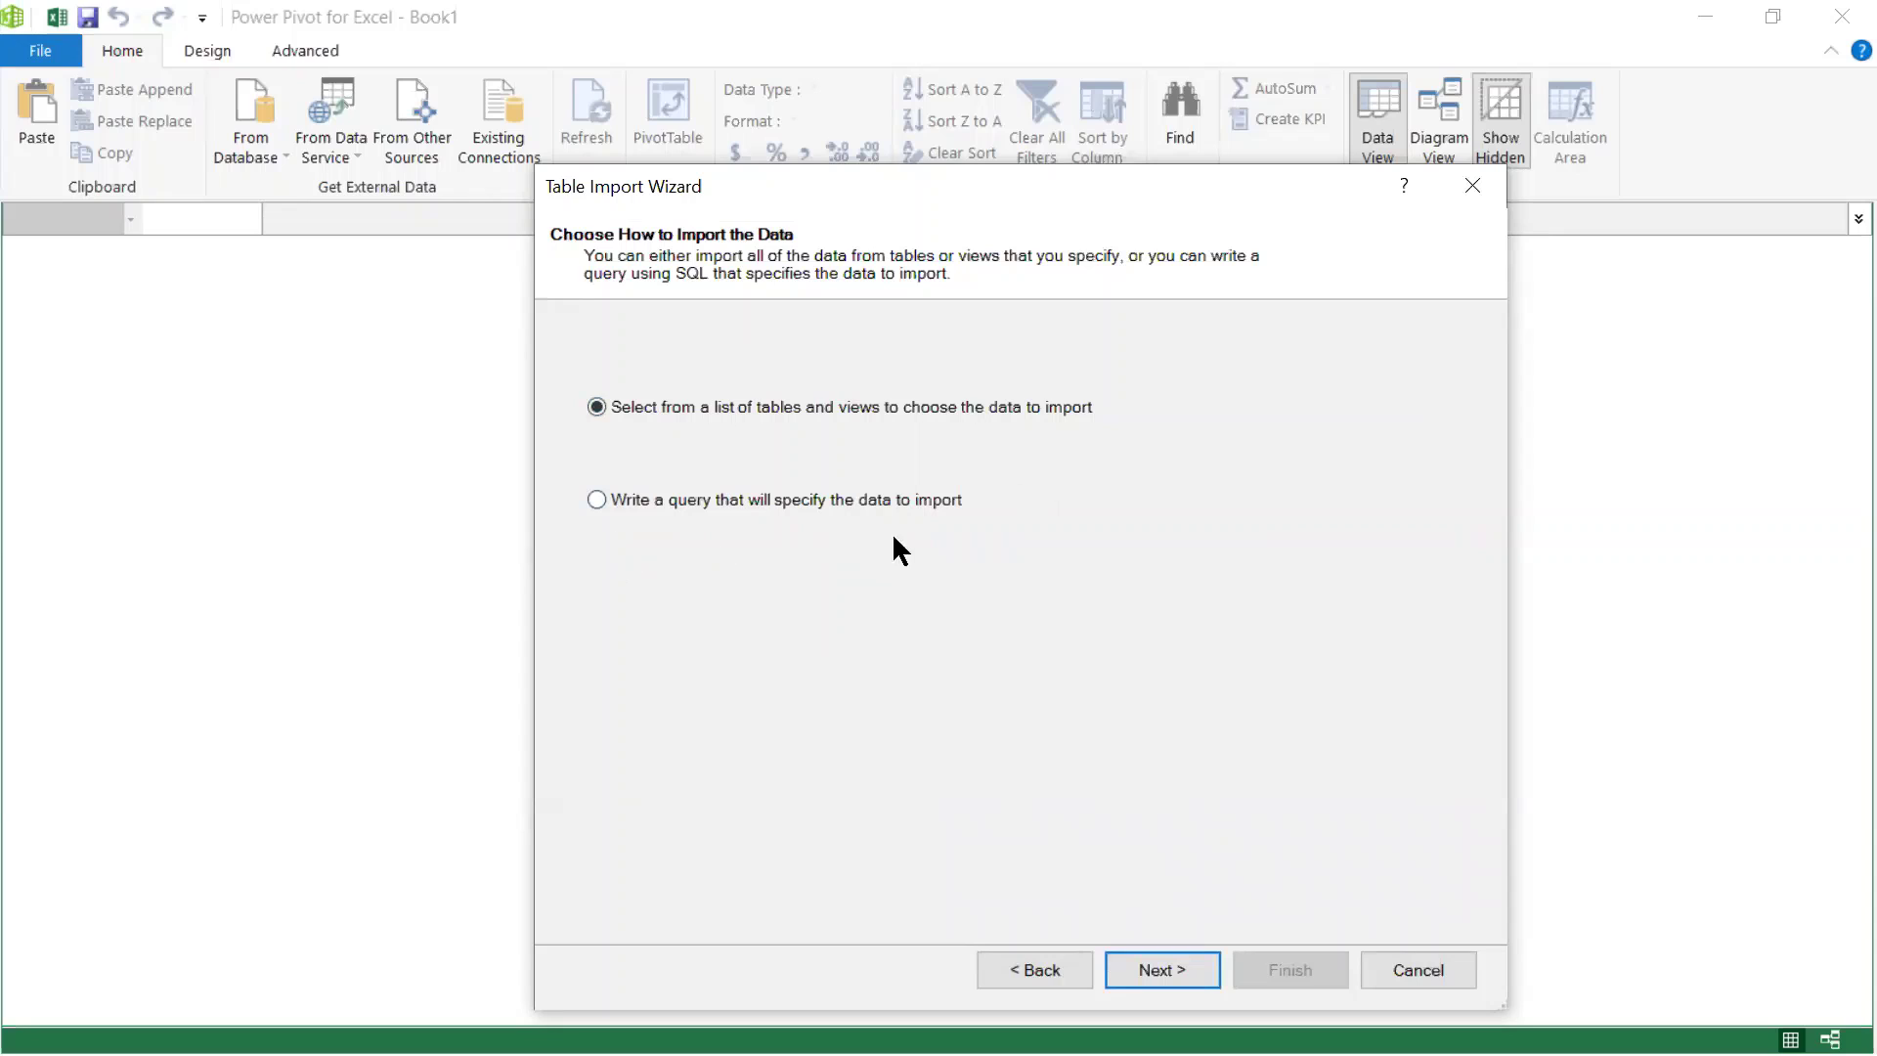
left_click(1164, 968)
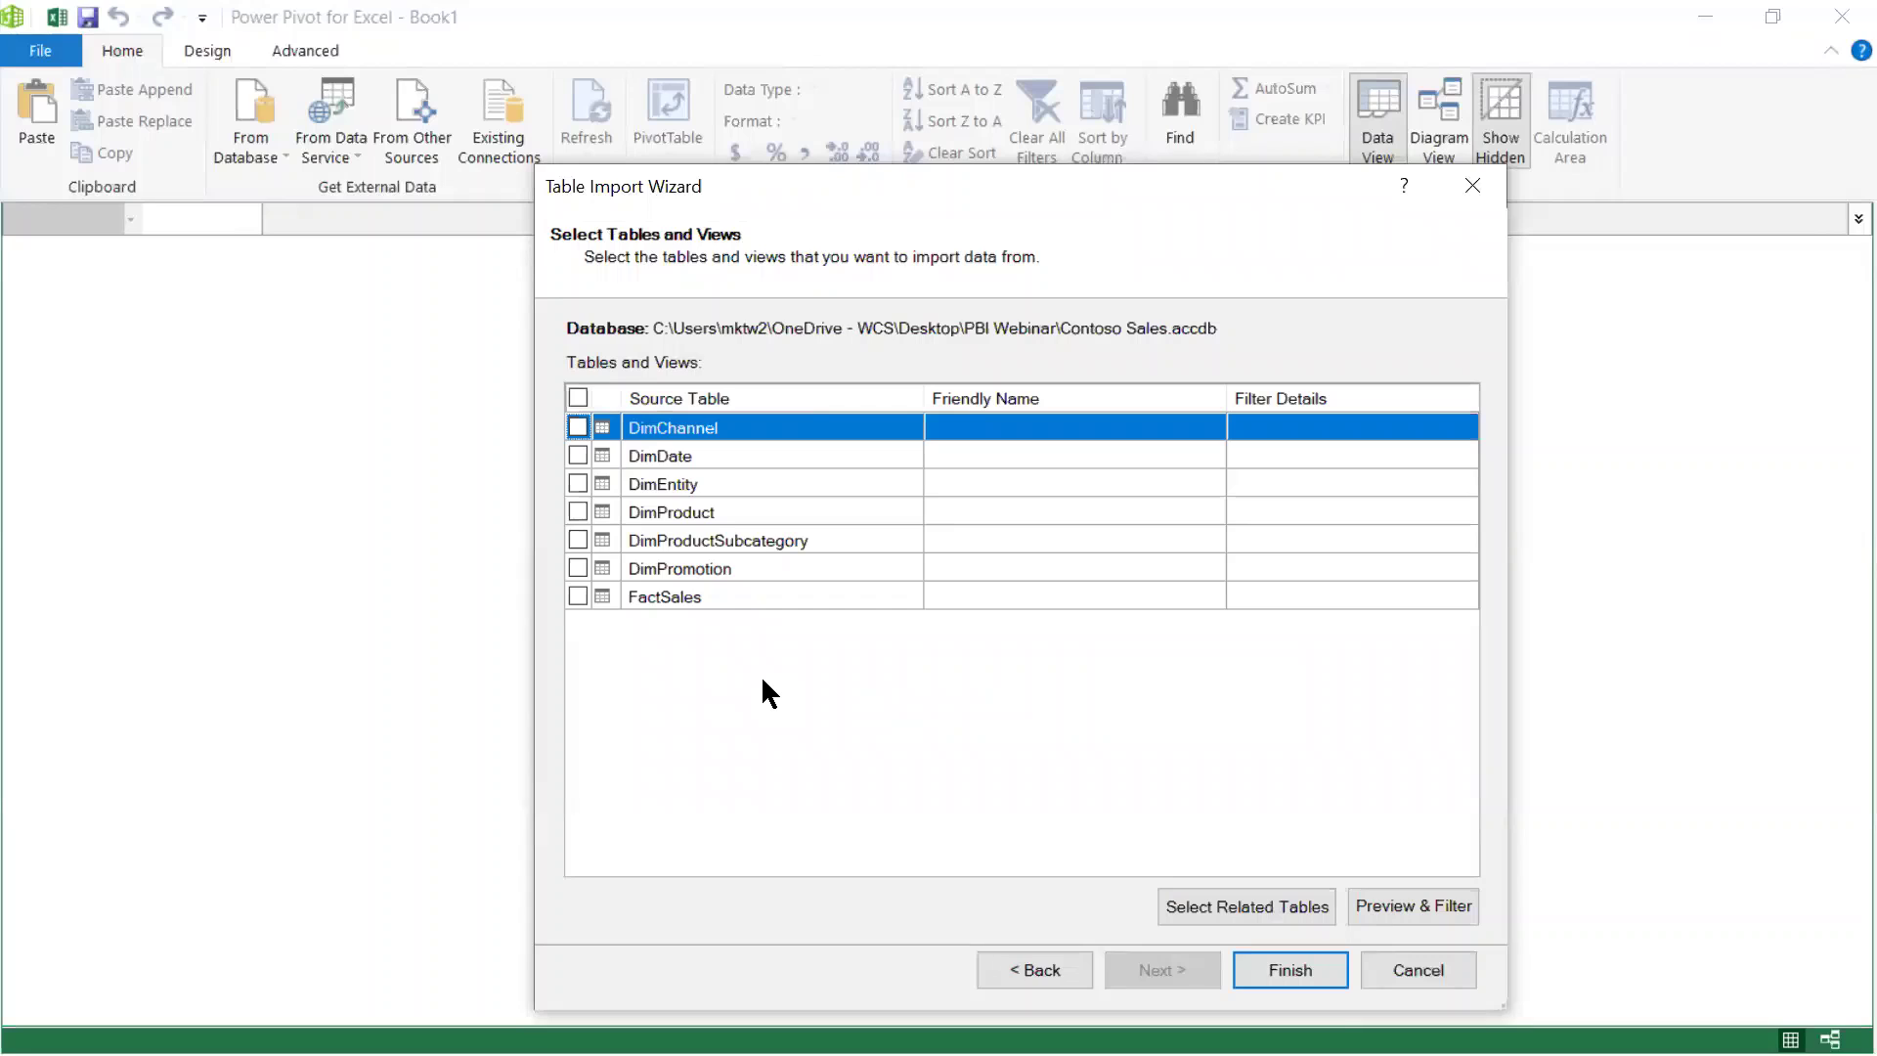
left_click(578, 397)
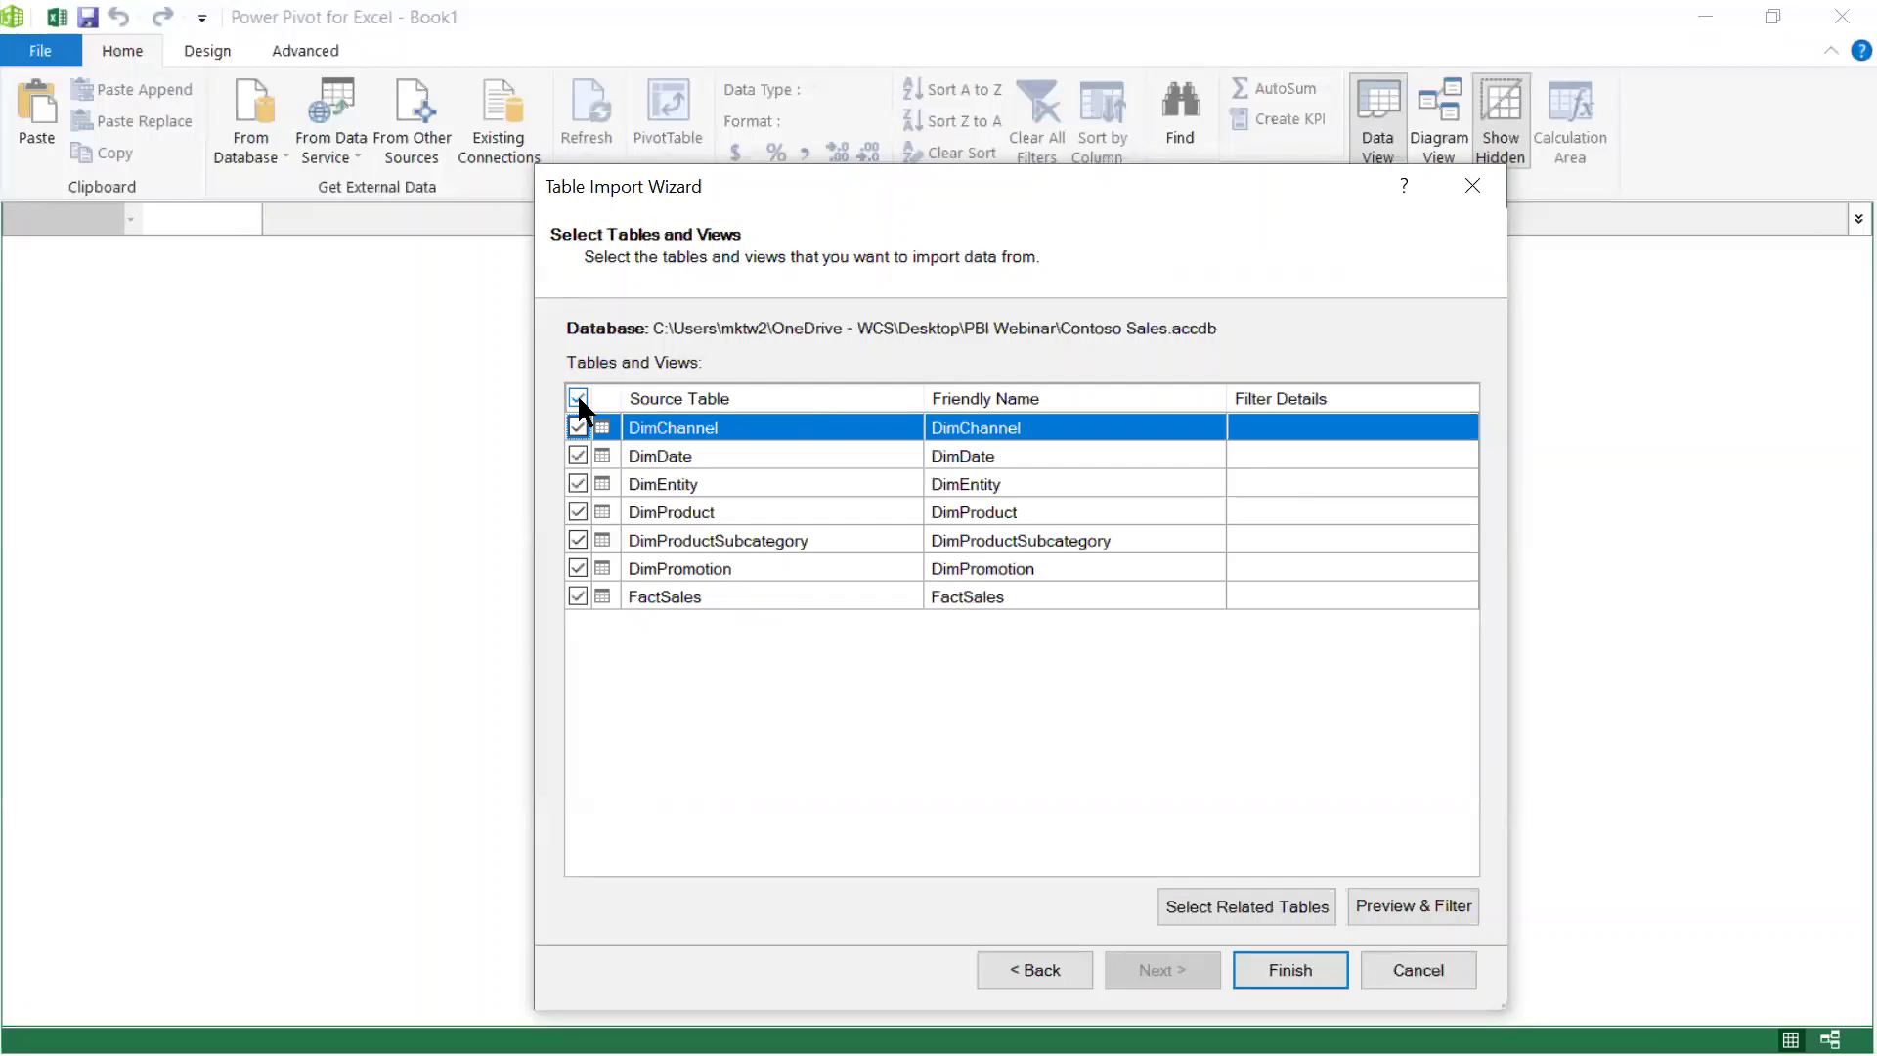
left_click(577, 484)
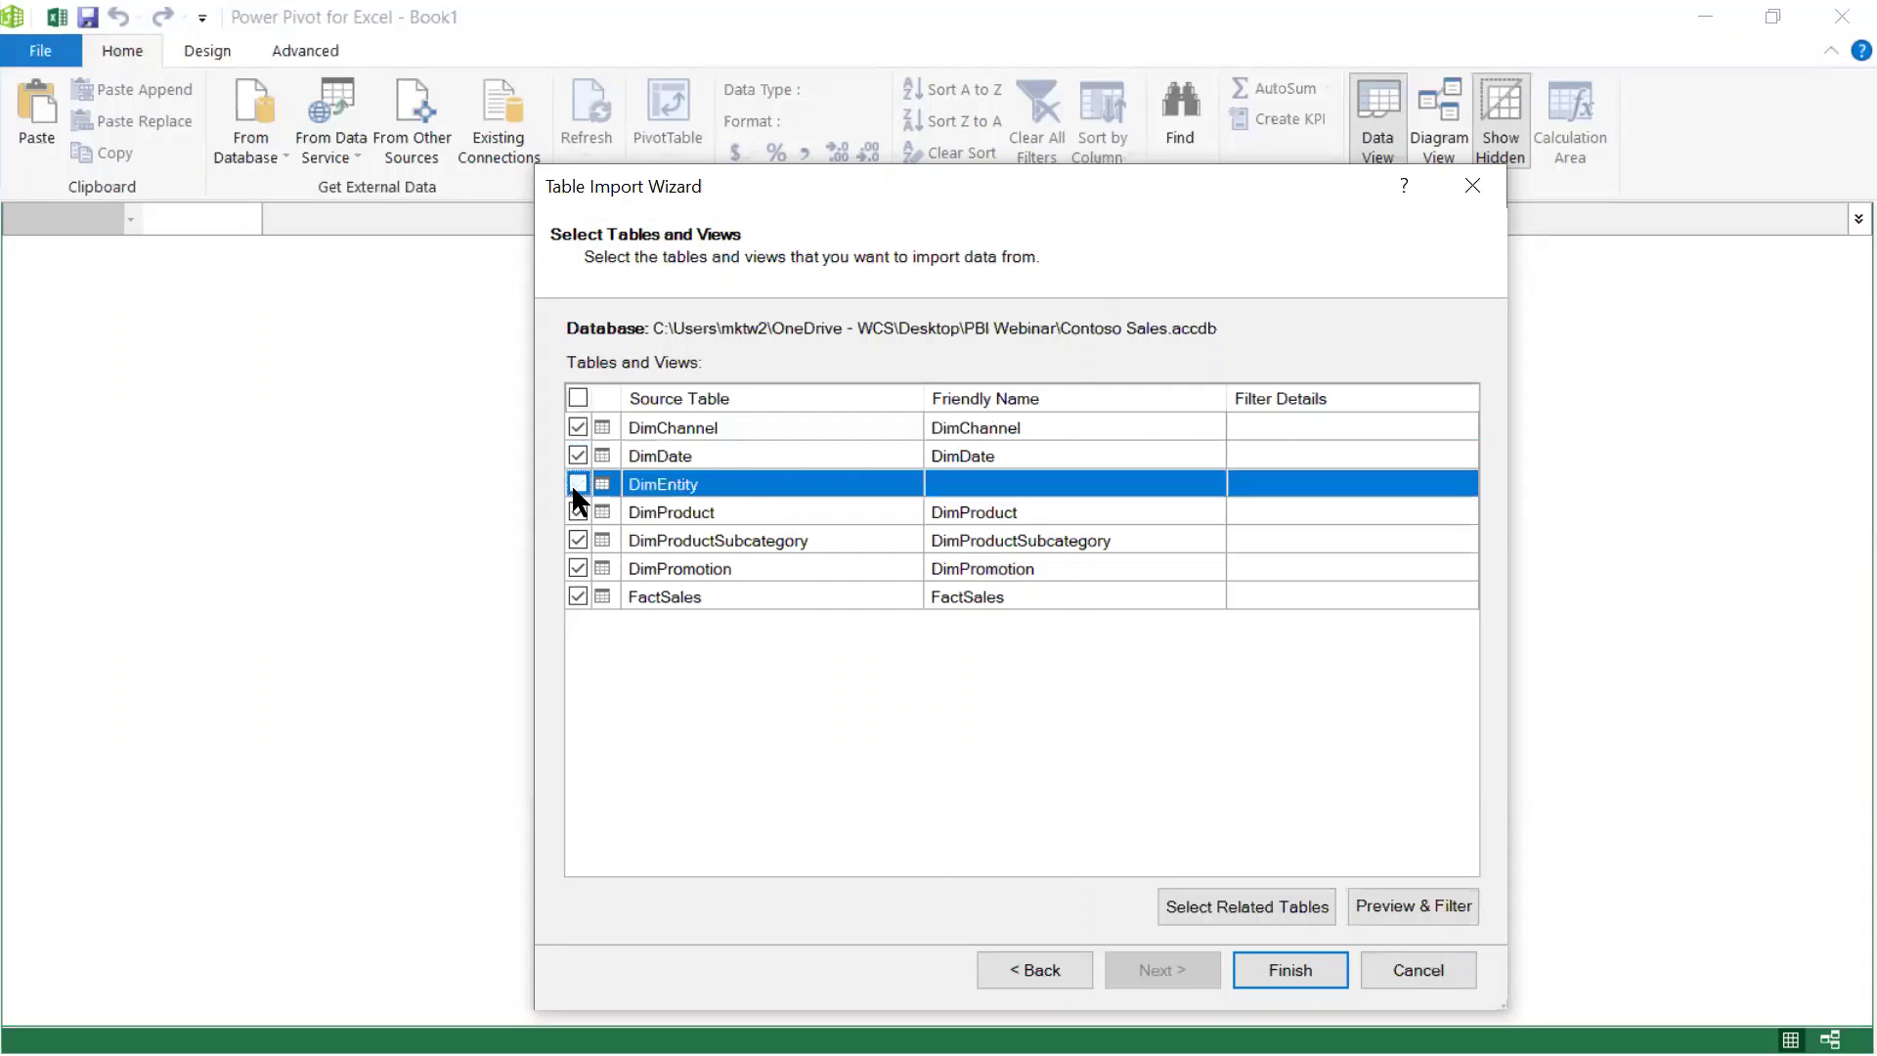
left_click(579, 566)
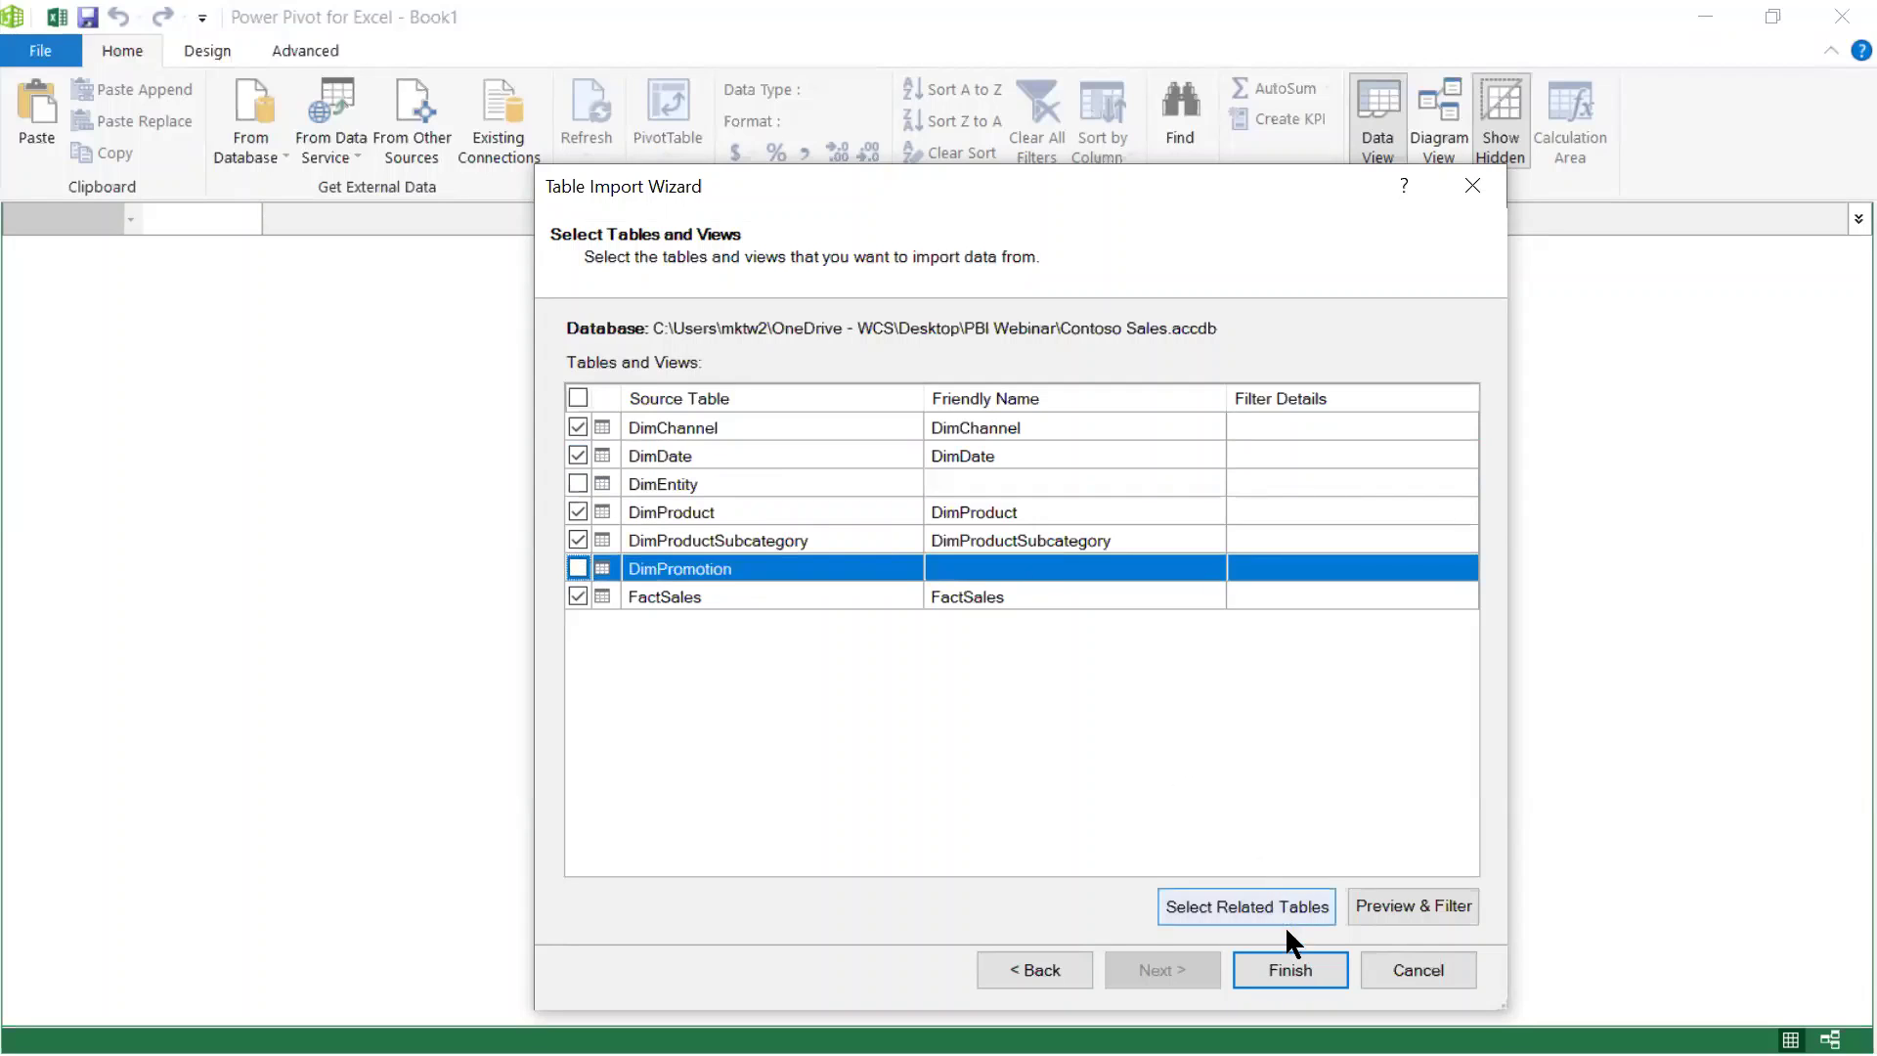
left_click(1277, 962)
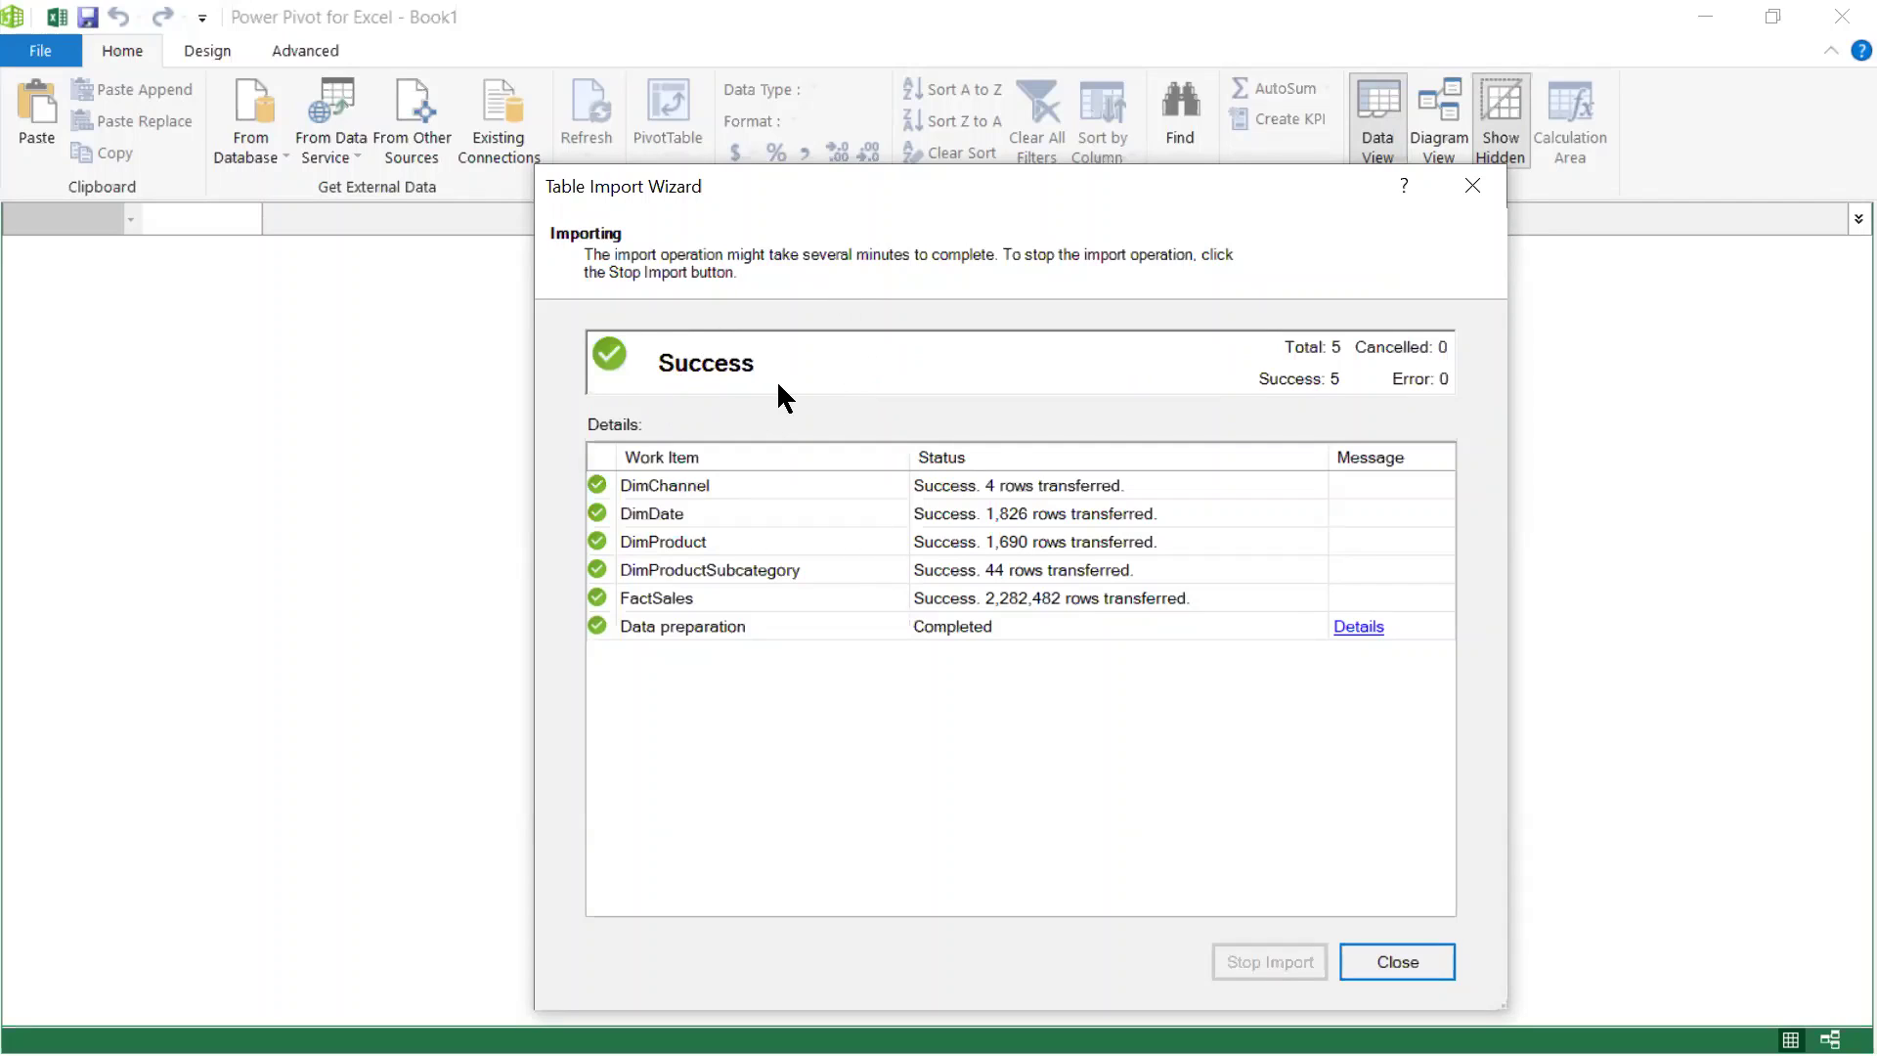
left_click(1398, 963)
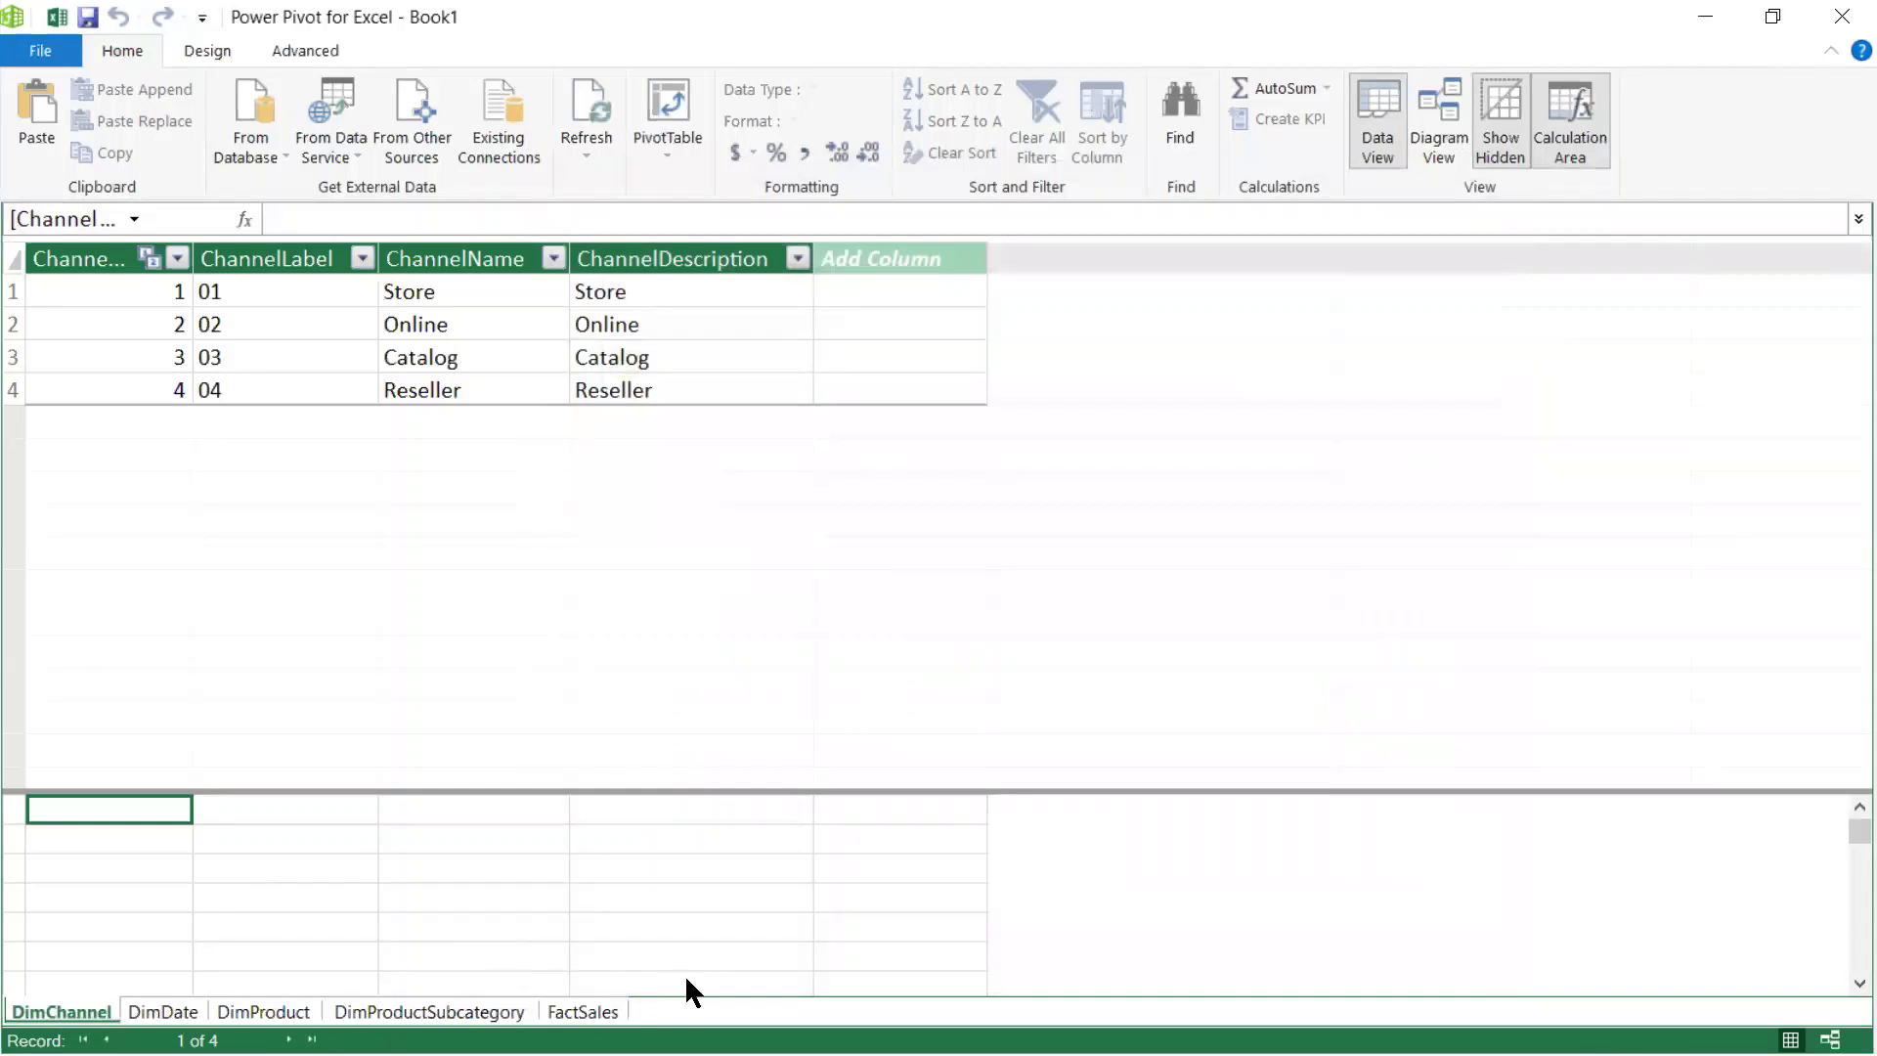
Step: Look at the FactSales data, then show the model as a diagram with DimProduct moved lower, under DimProductSubcategory, and made taller
left_click(577, 1013)
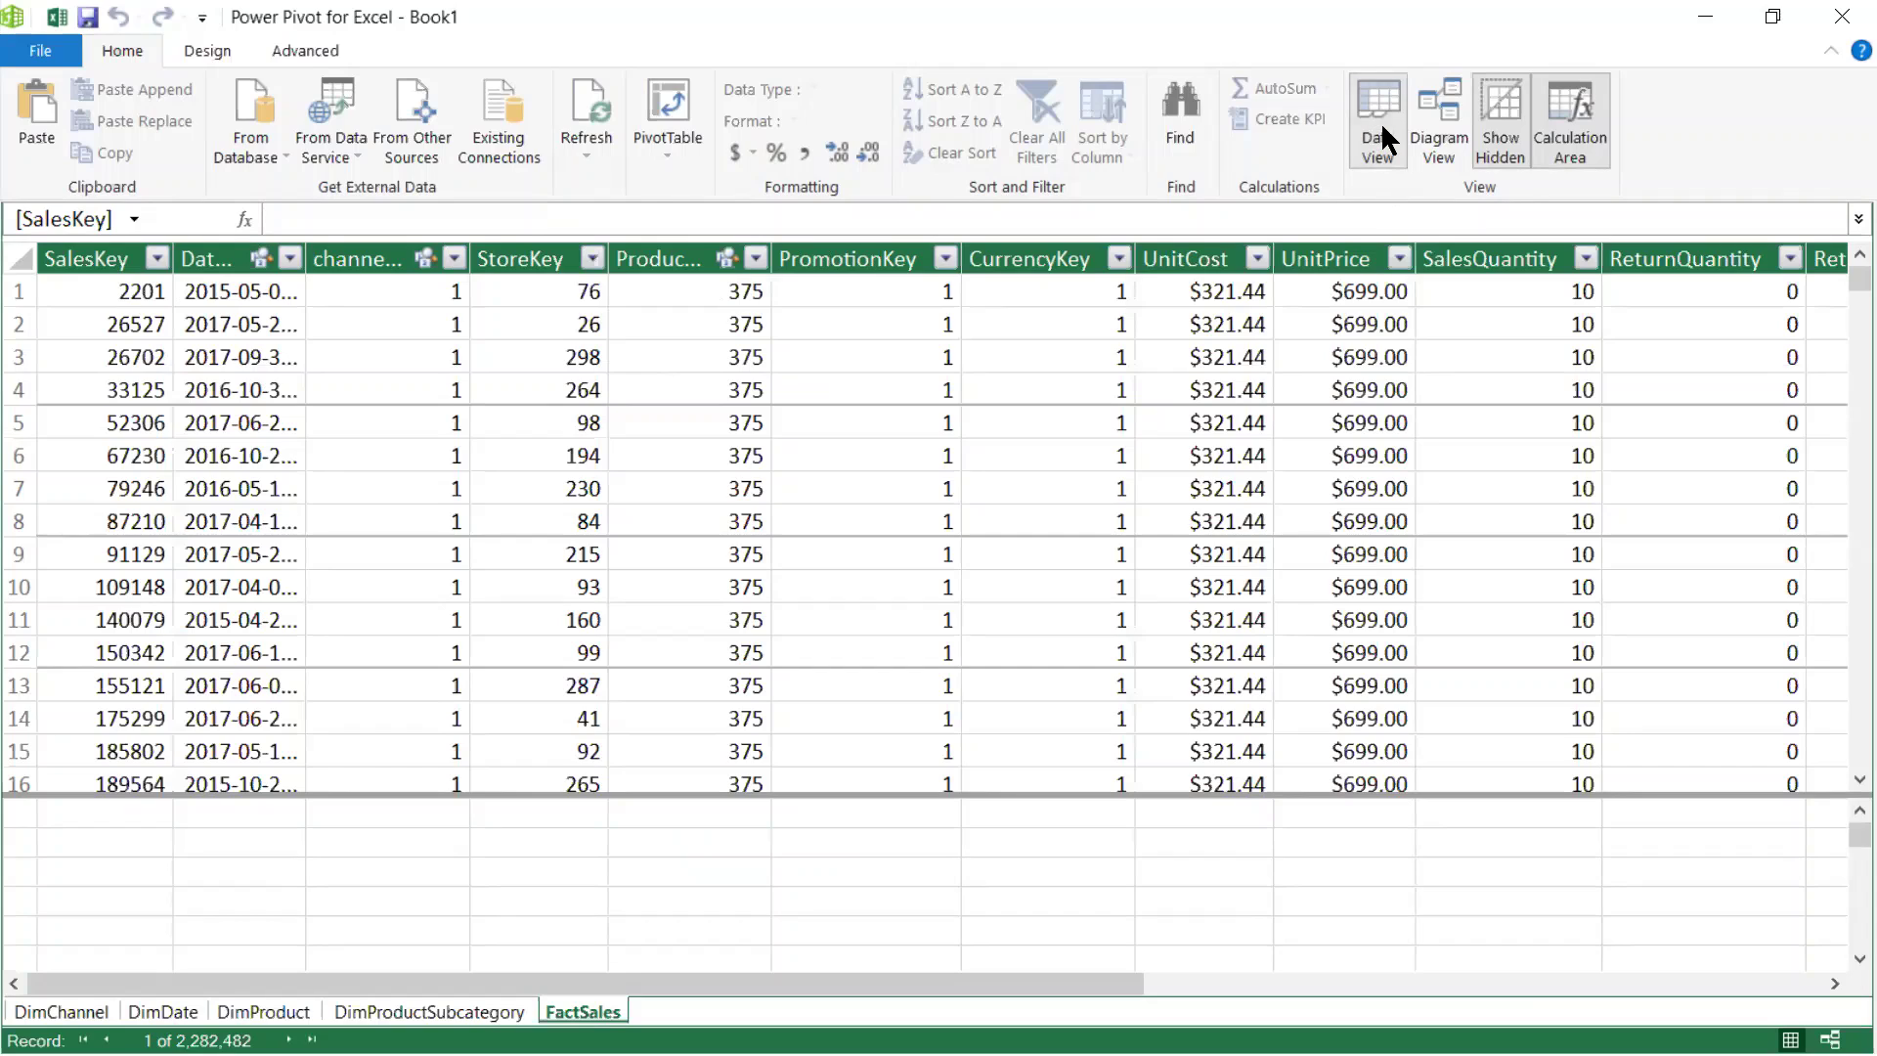
left_click(1432, 133)
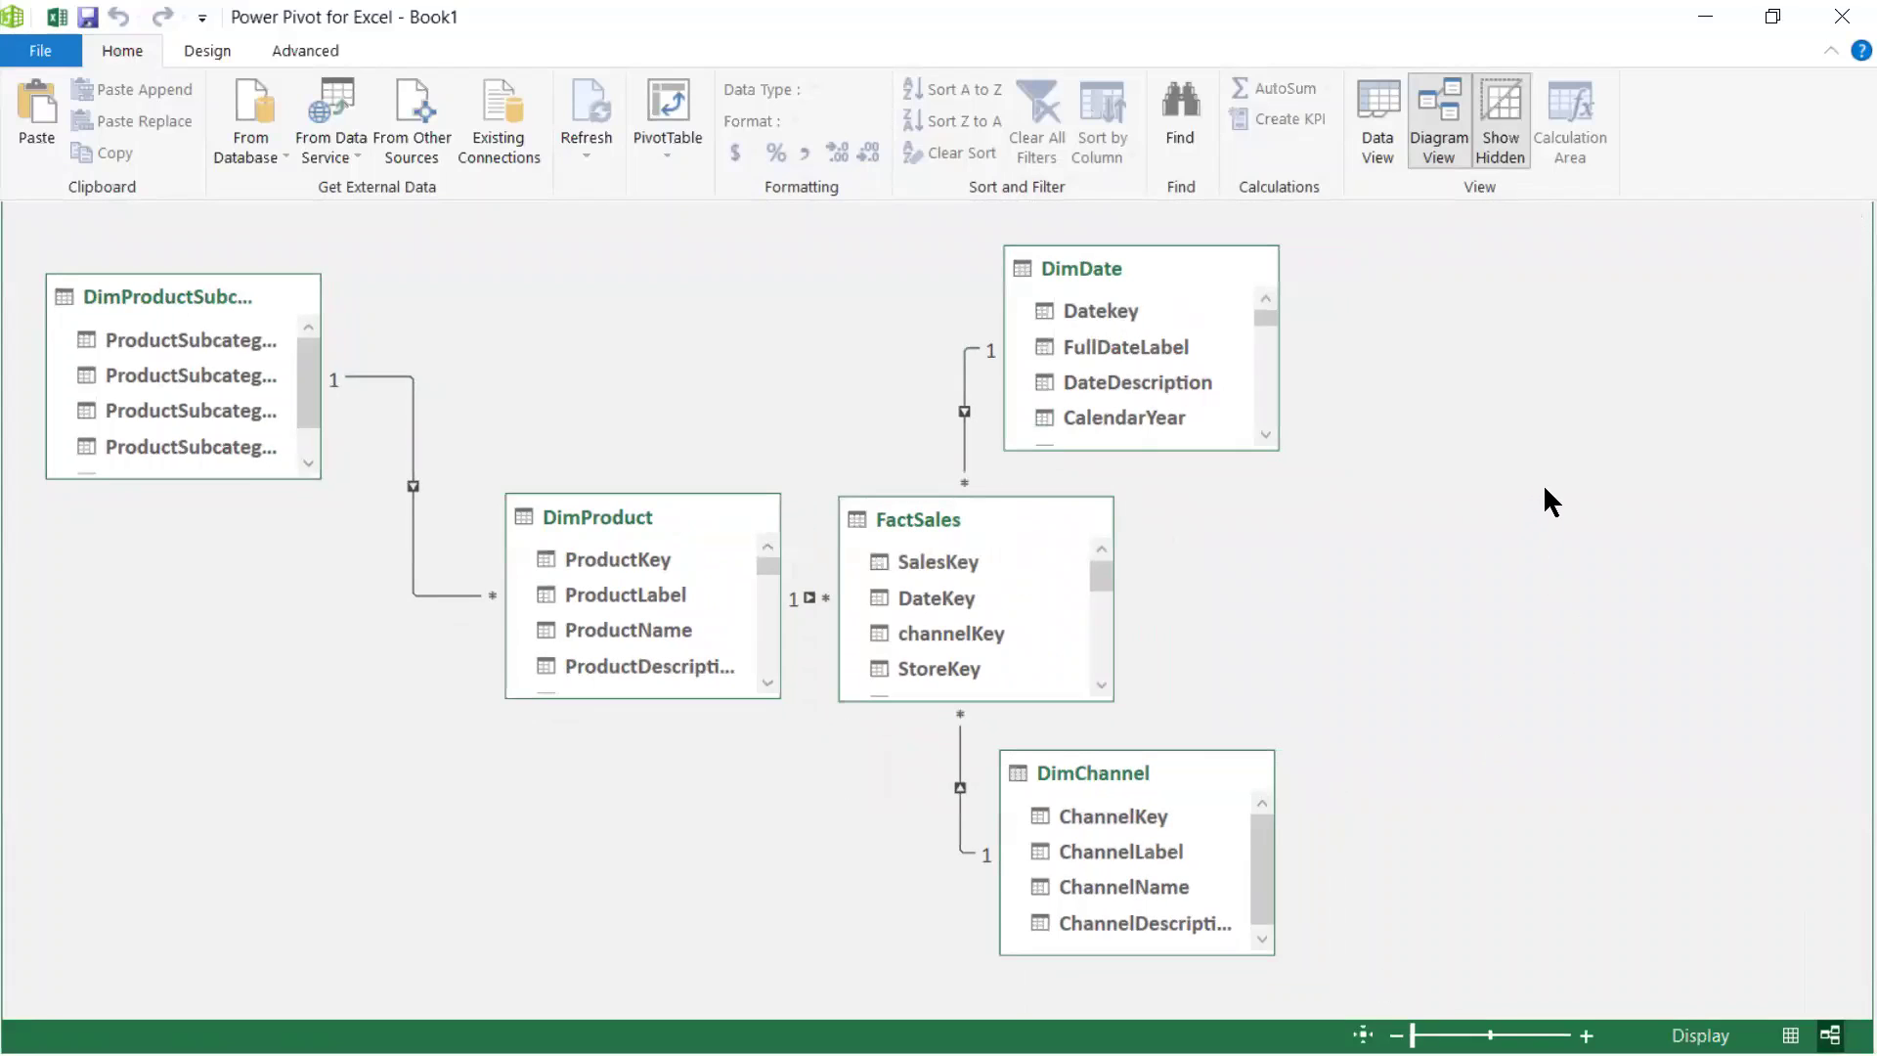
mouse_move(679, 518)
left_click_drag(655, 506, 534, 655)
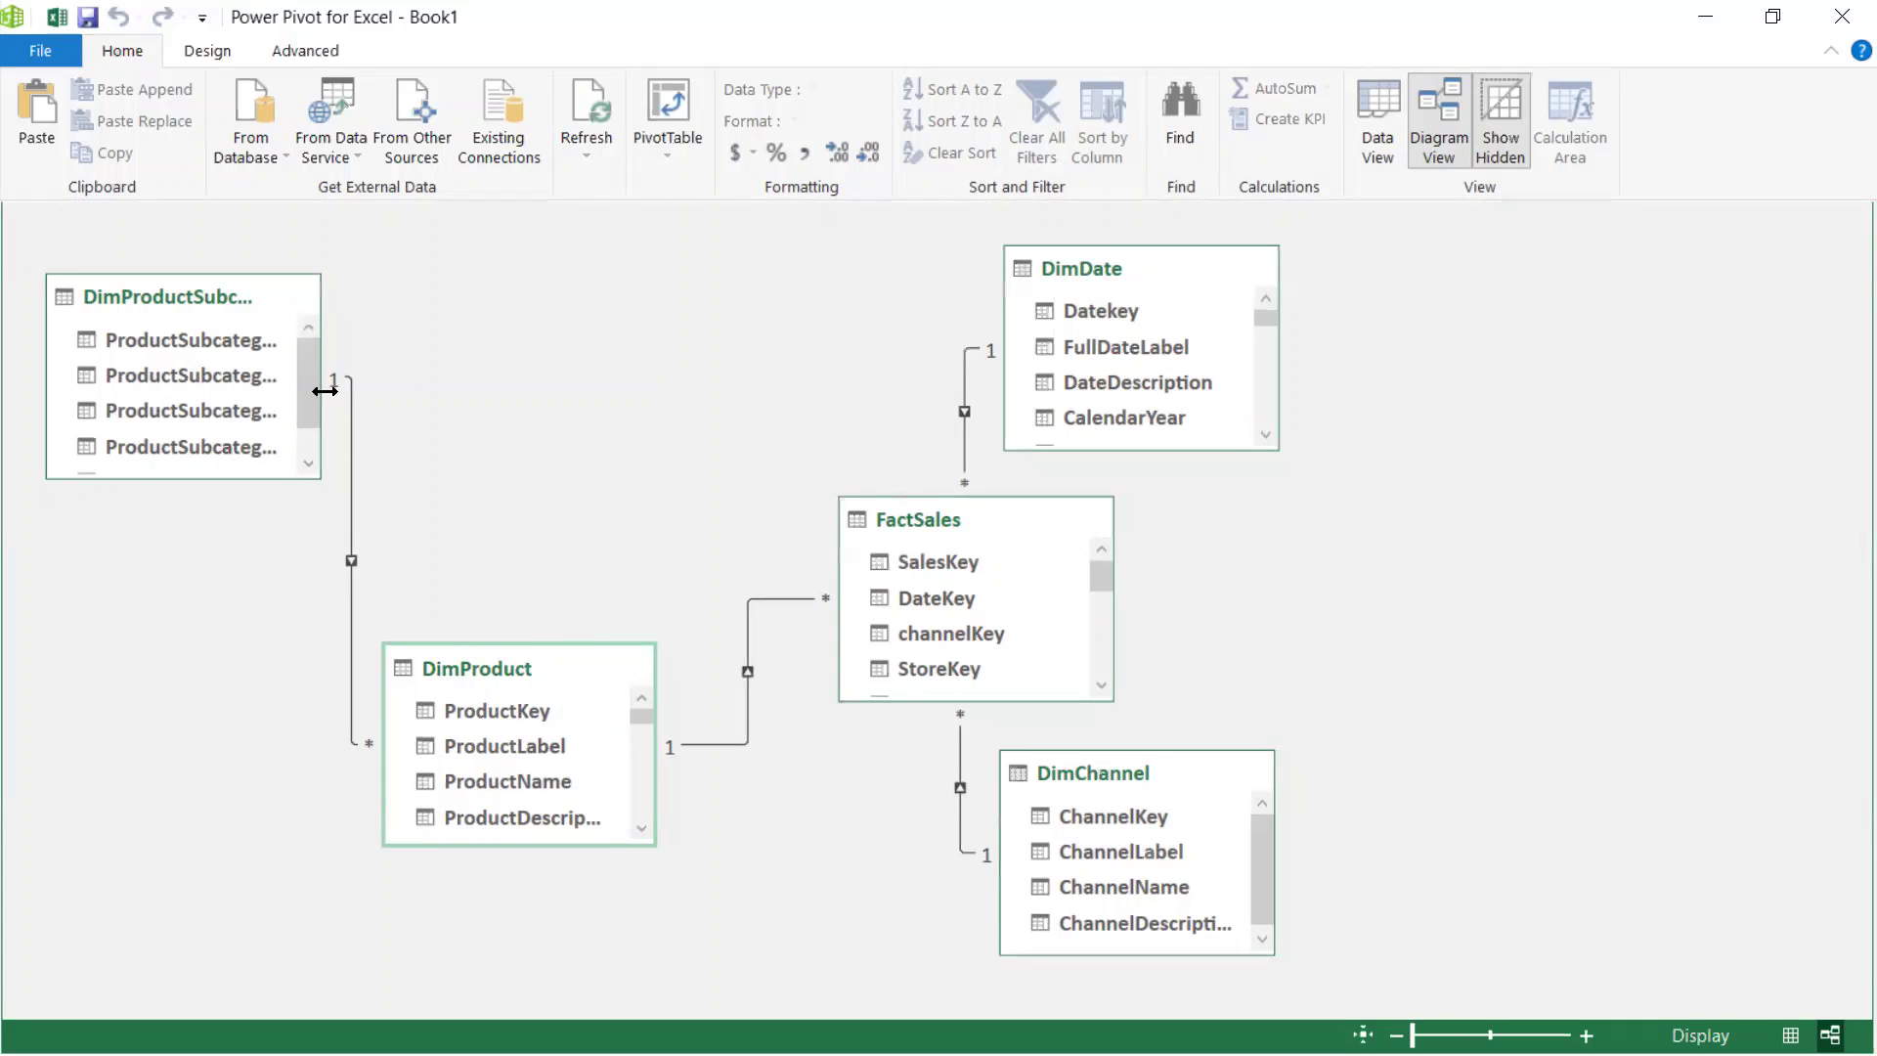
left_click(360, 541)
left_click_drag(505, 849, 507, 909)
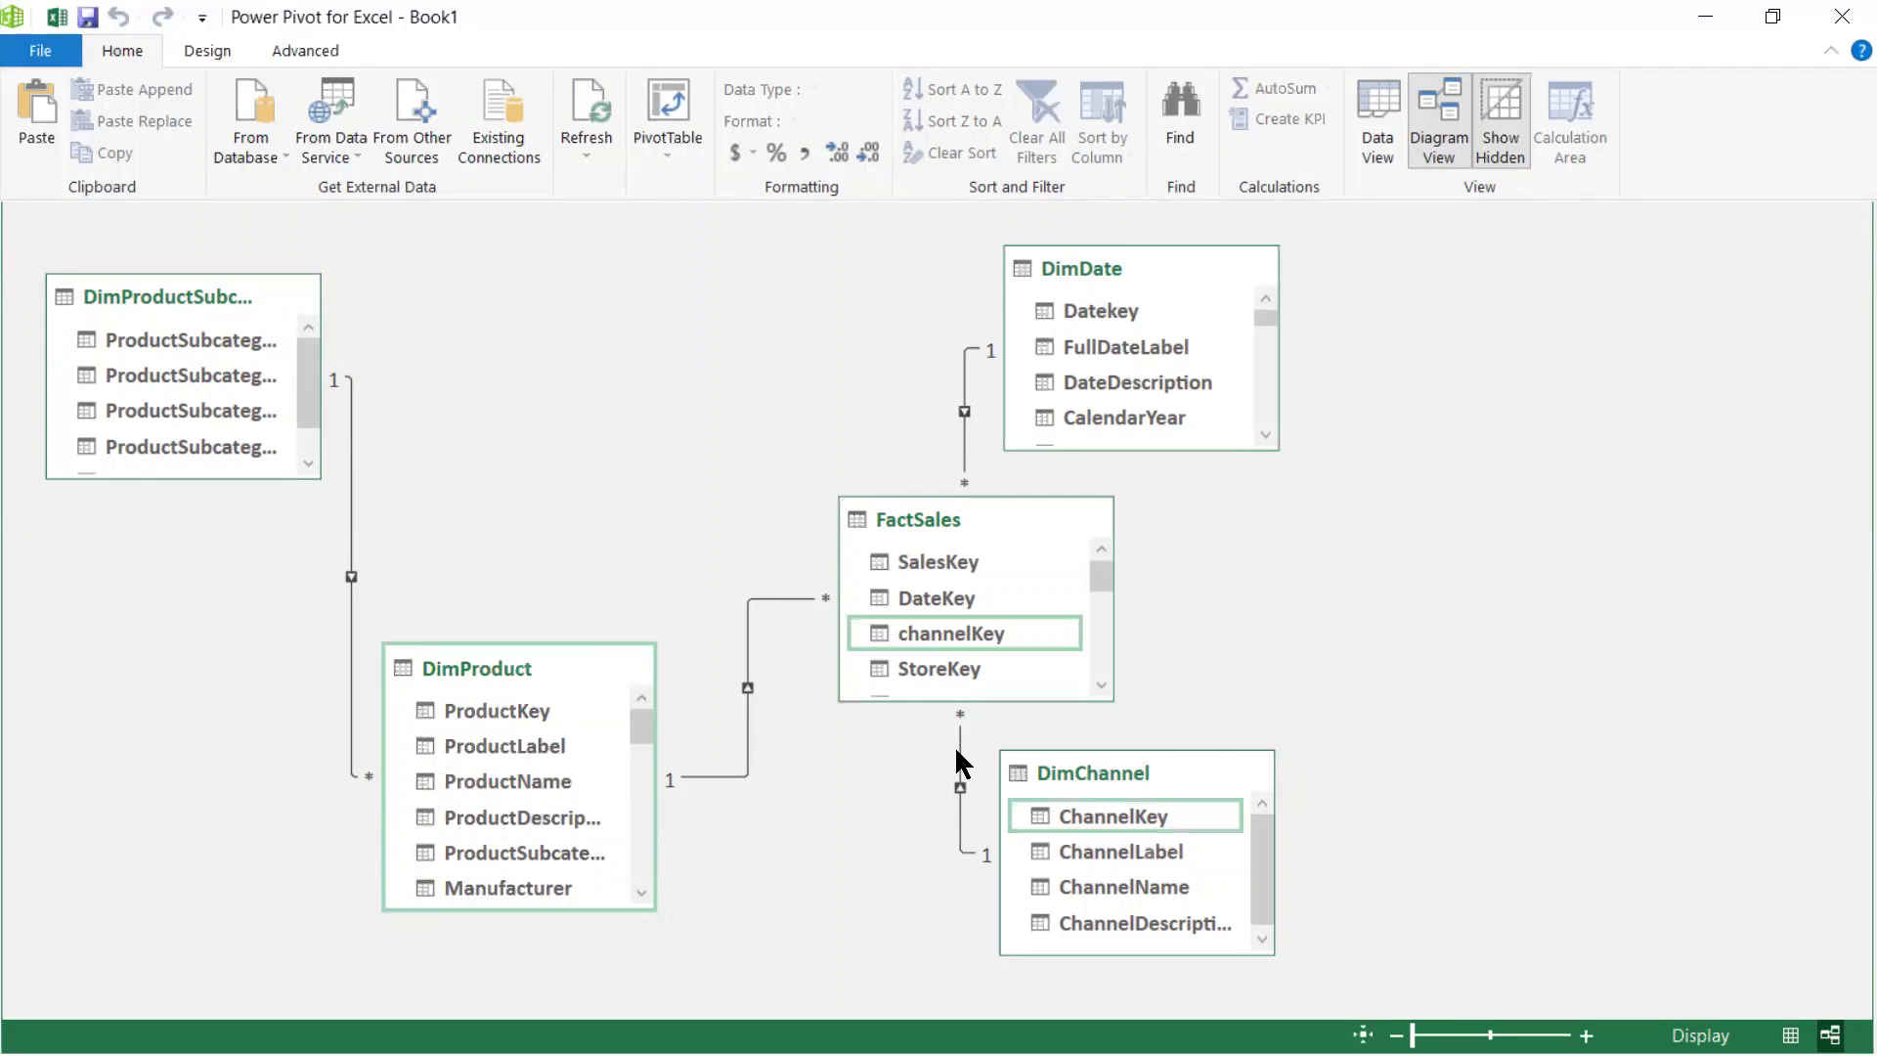
Step: Make the FactSales table taller, and place DimChannel to the right of it with enough height to show all its fields
left_click_drag(934, 704, 930, 774)
left_click_drag(1170, 761, 1468, 616)
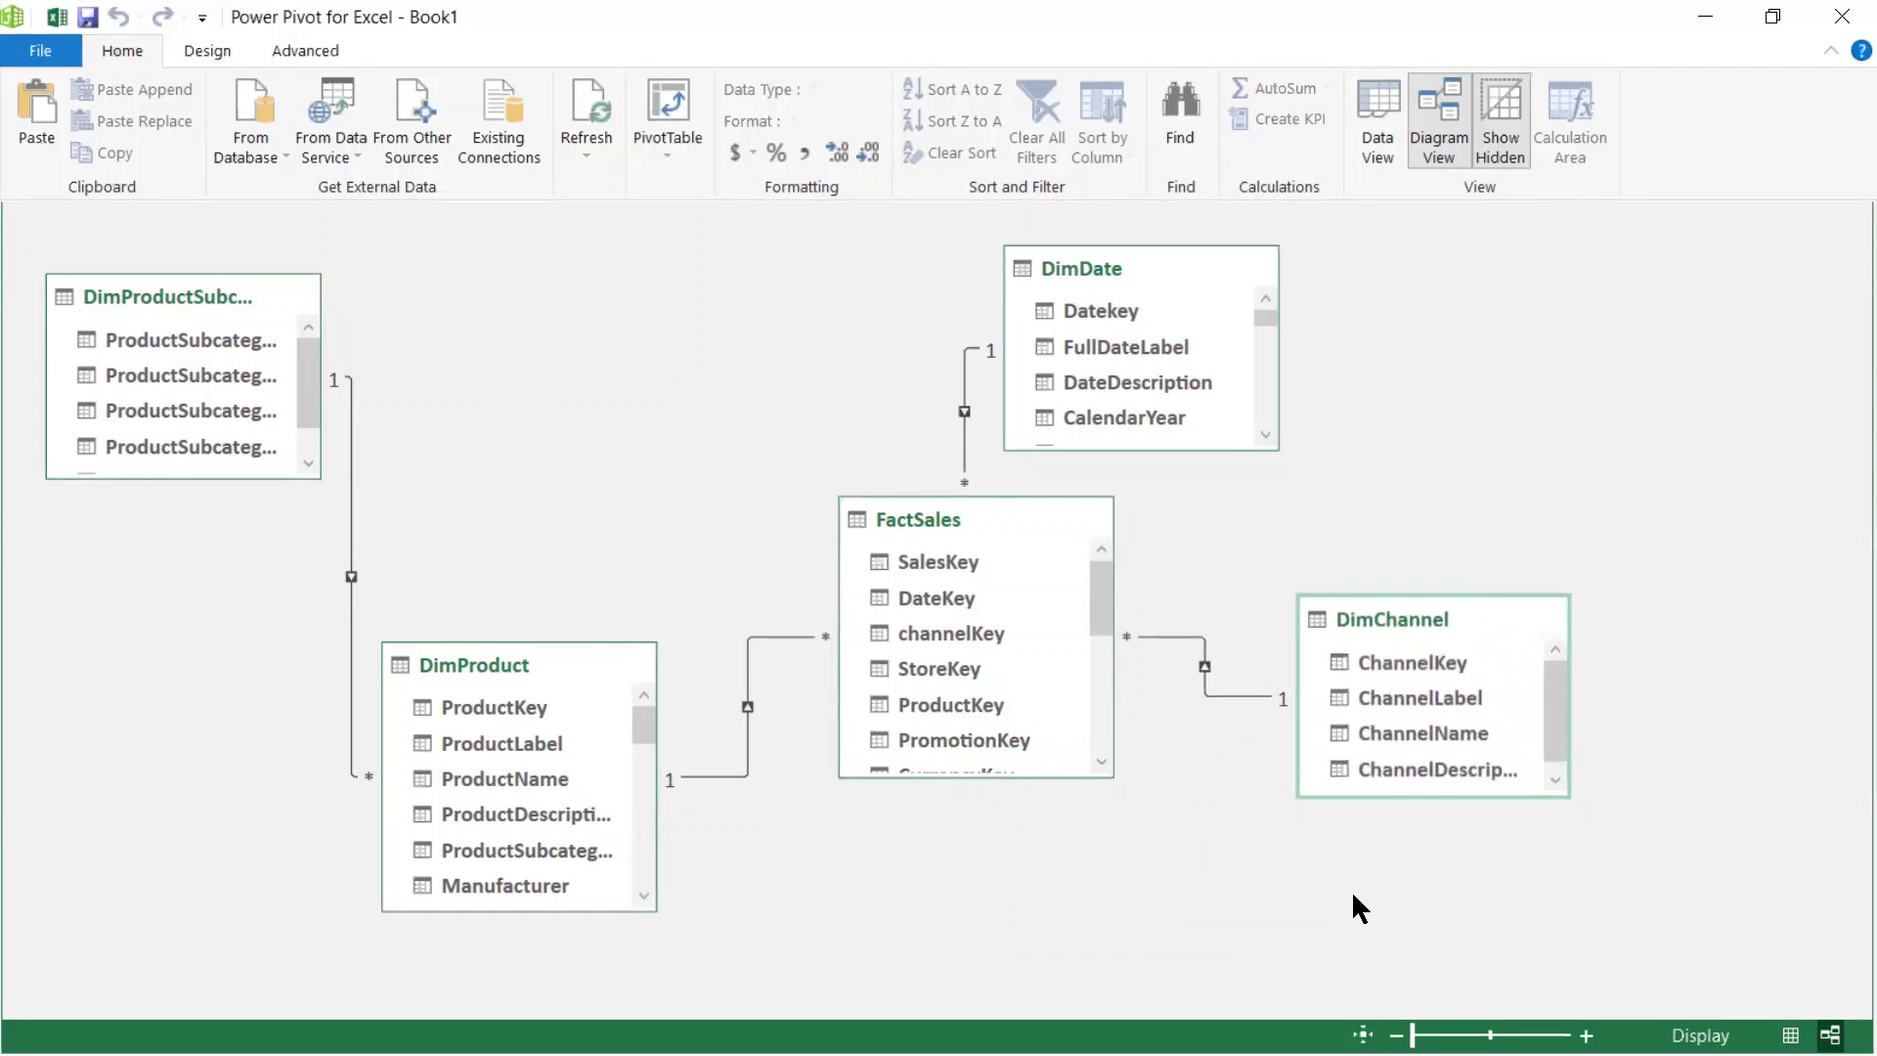
left_click_drag(1413, 796, 1432, 872)
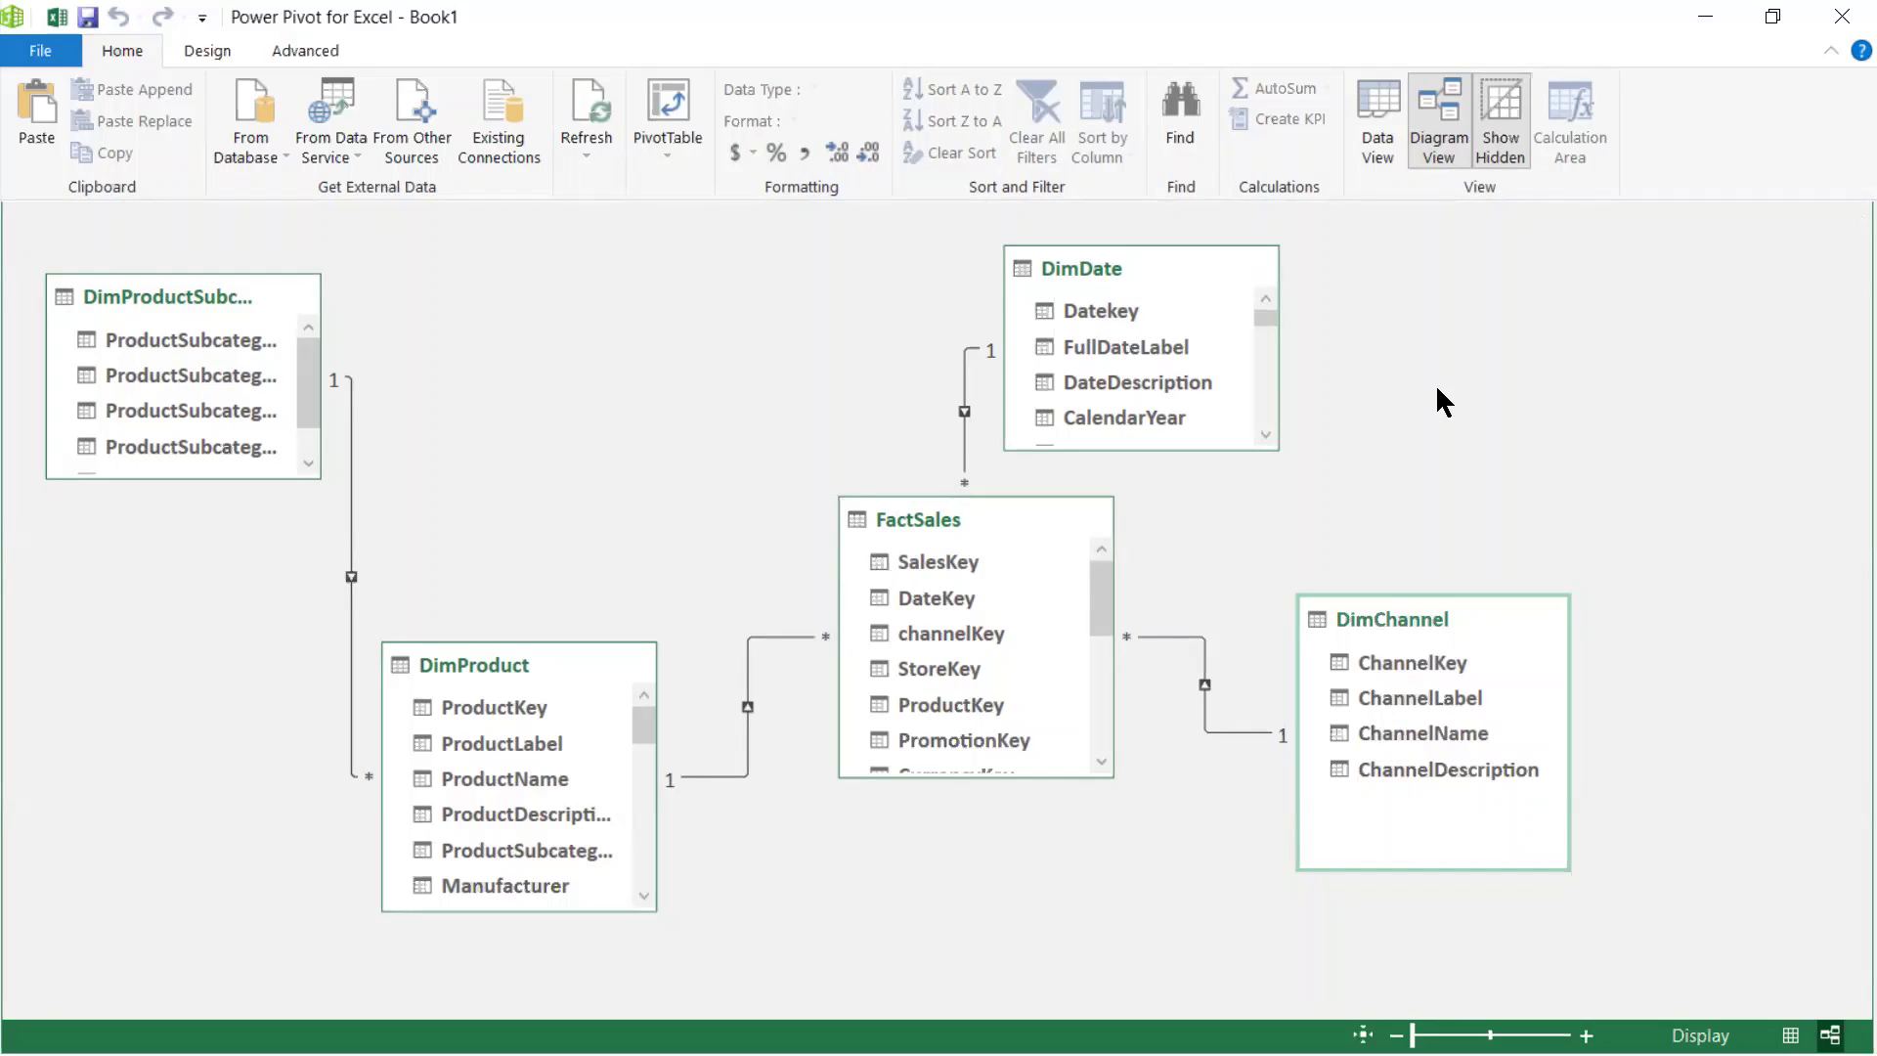
Step: Insert a PivotTable from the data model on the existing worksheet at Sheet1 cell A1
left_click(670, 107)
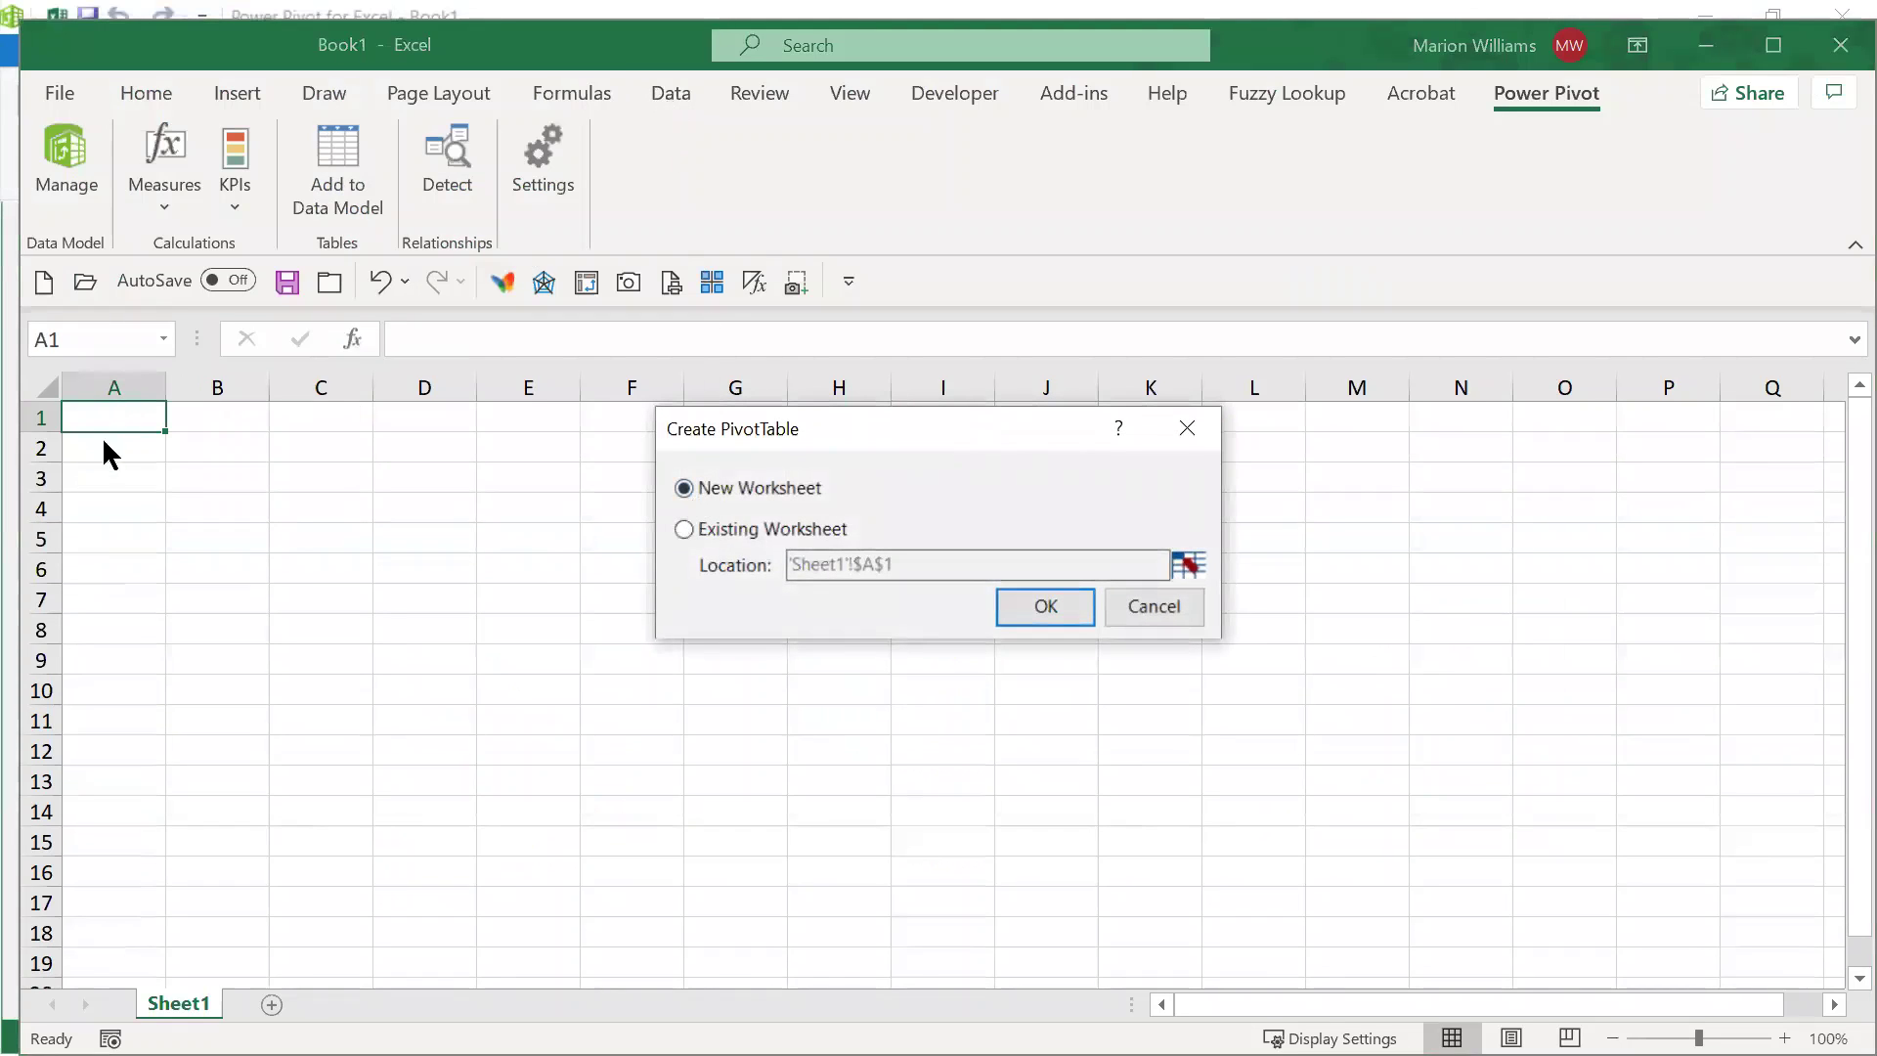
left_click(685, 529)
left_click(1044, 609)
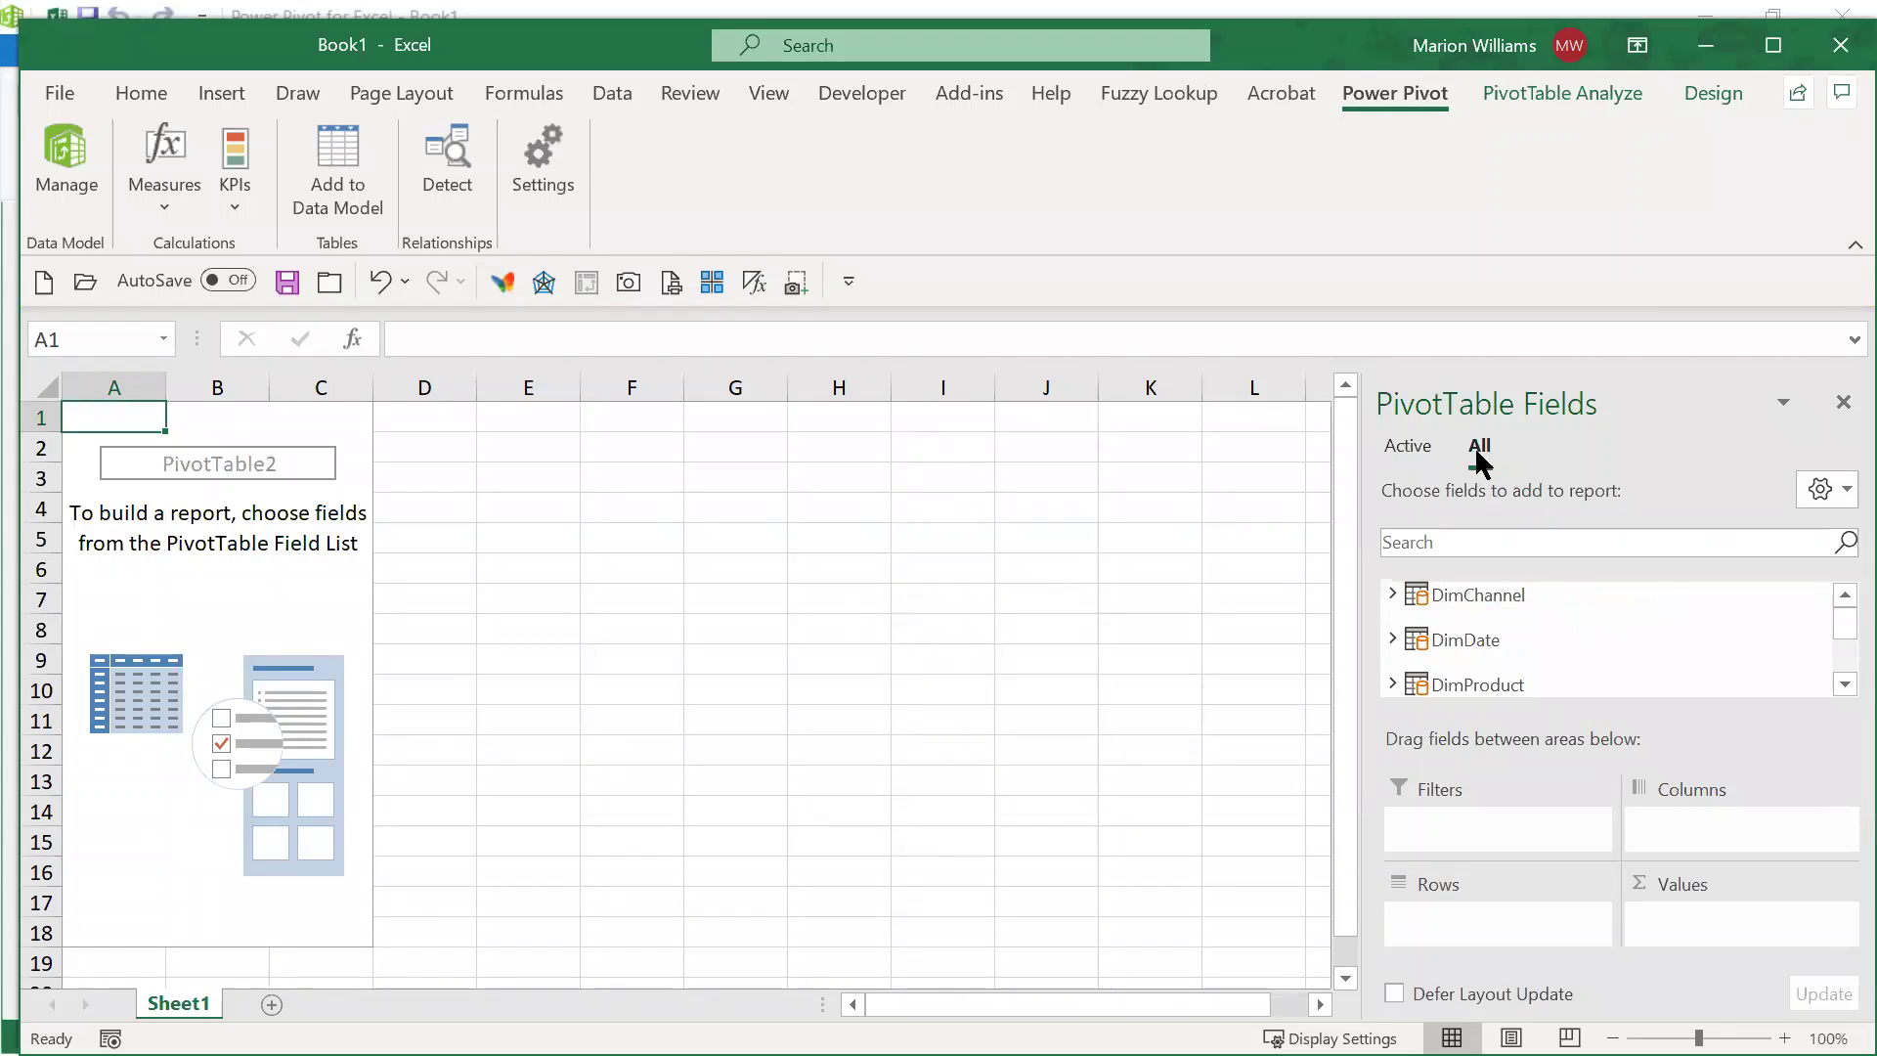
left_click(1452, 540)
Step: Return to the Power Pivot window and start an Access database import with ProductCategories from the PBI Webinar folder as the source
left_click(62, 157)
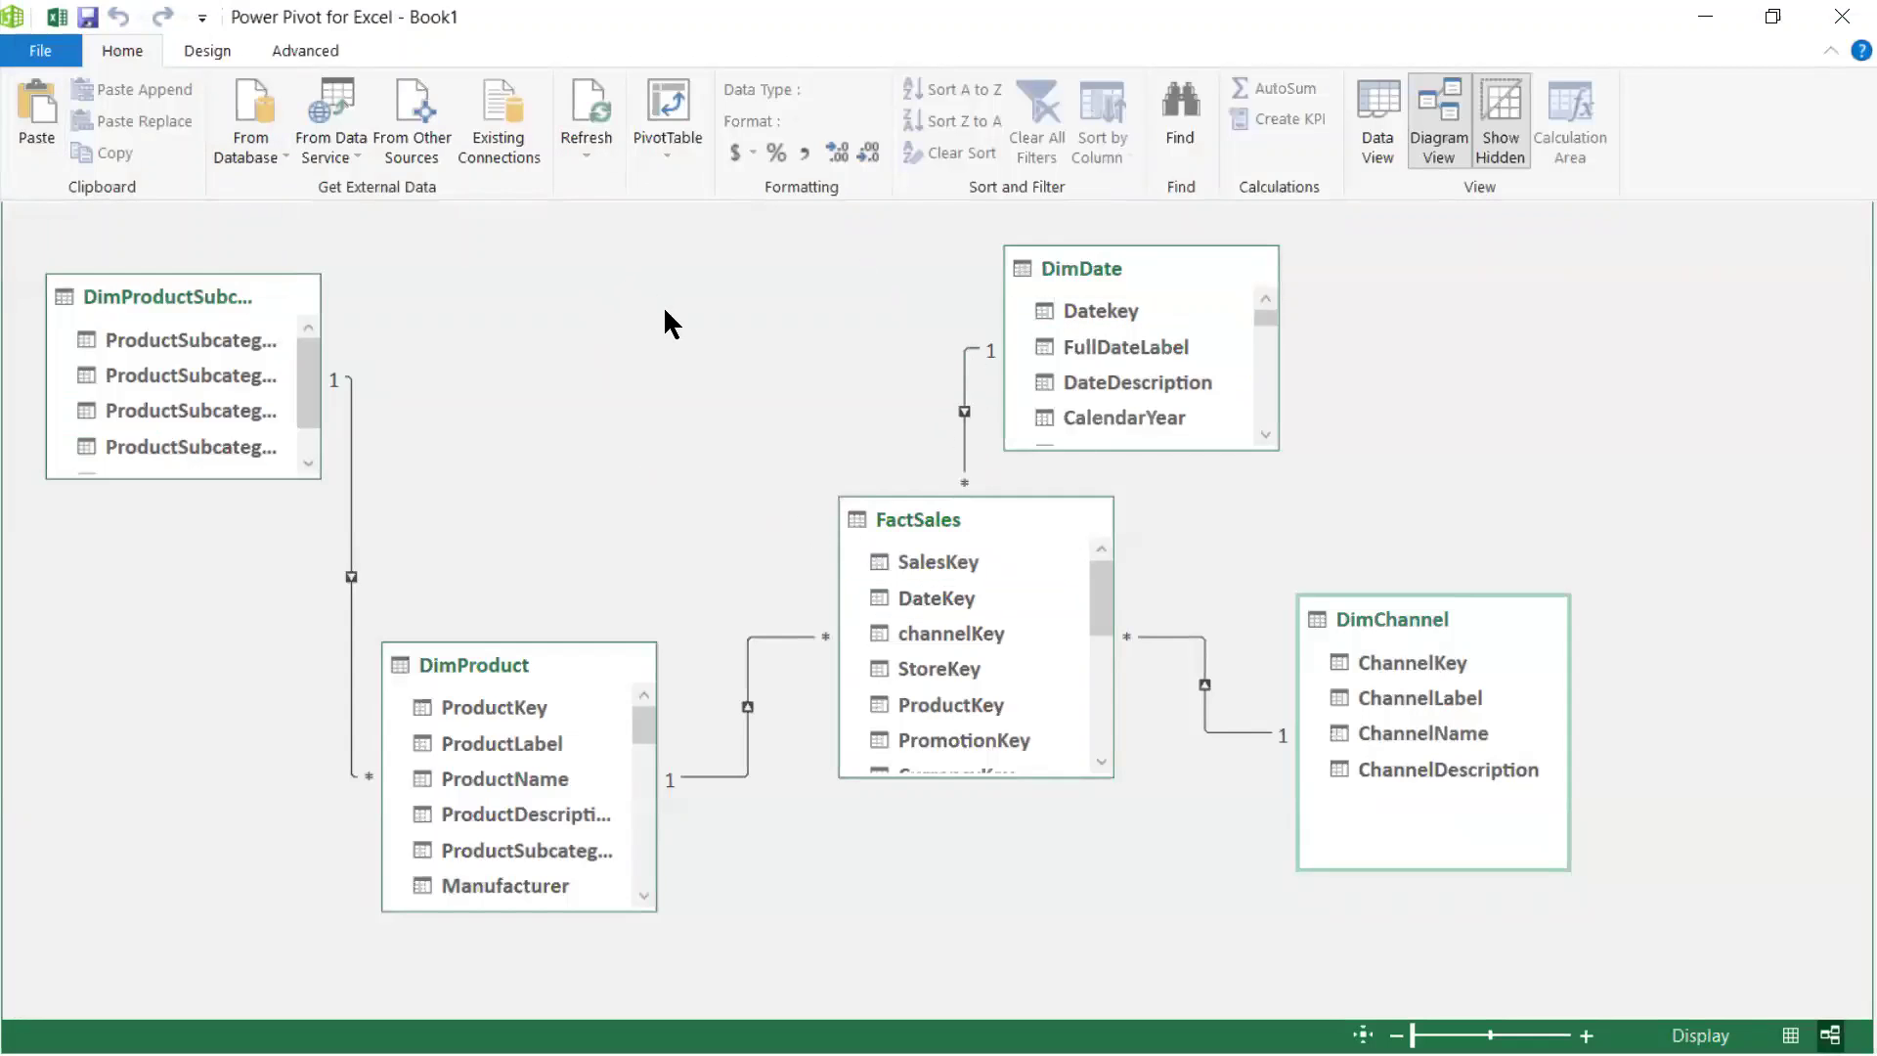
left_click(257, 133)
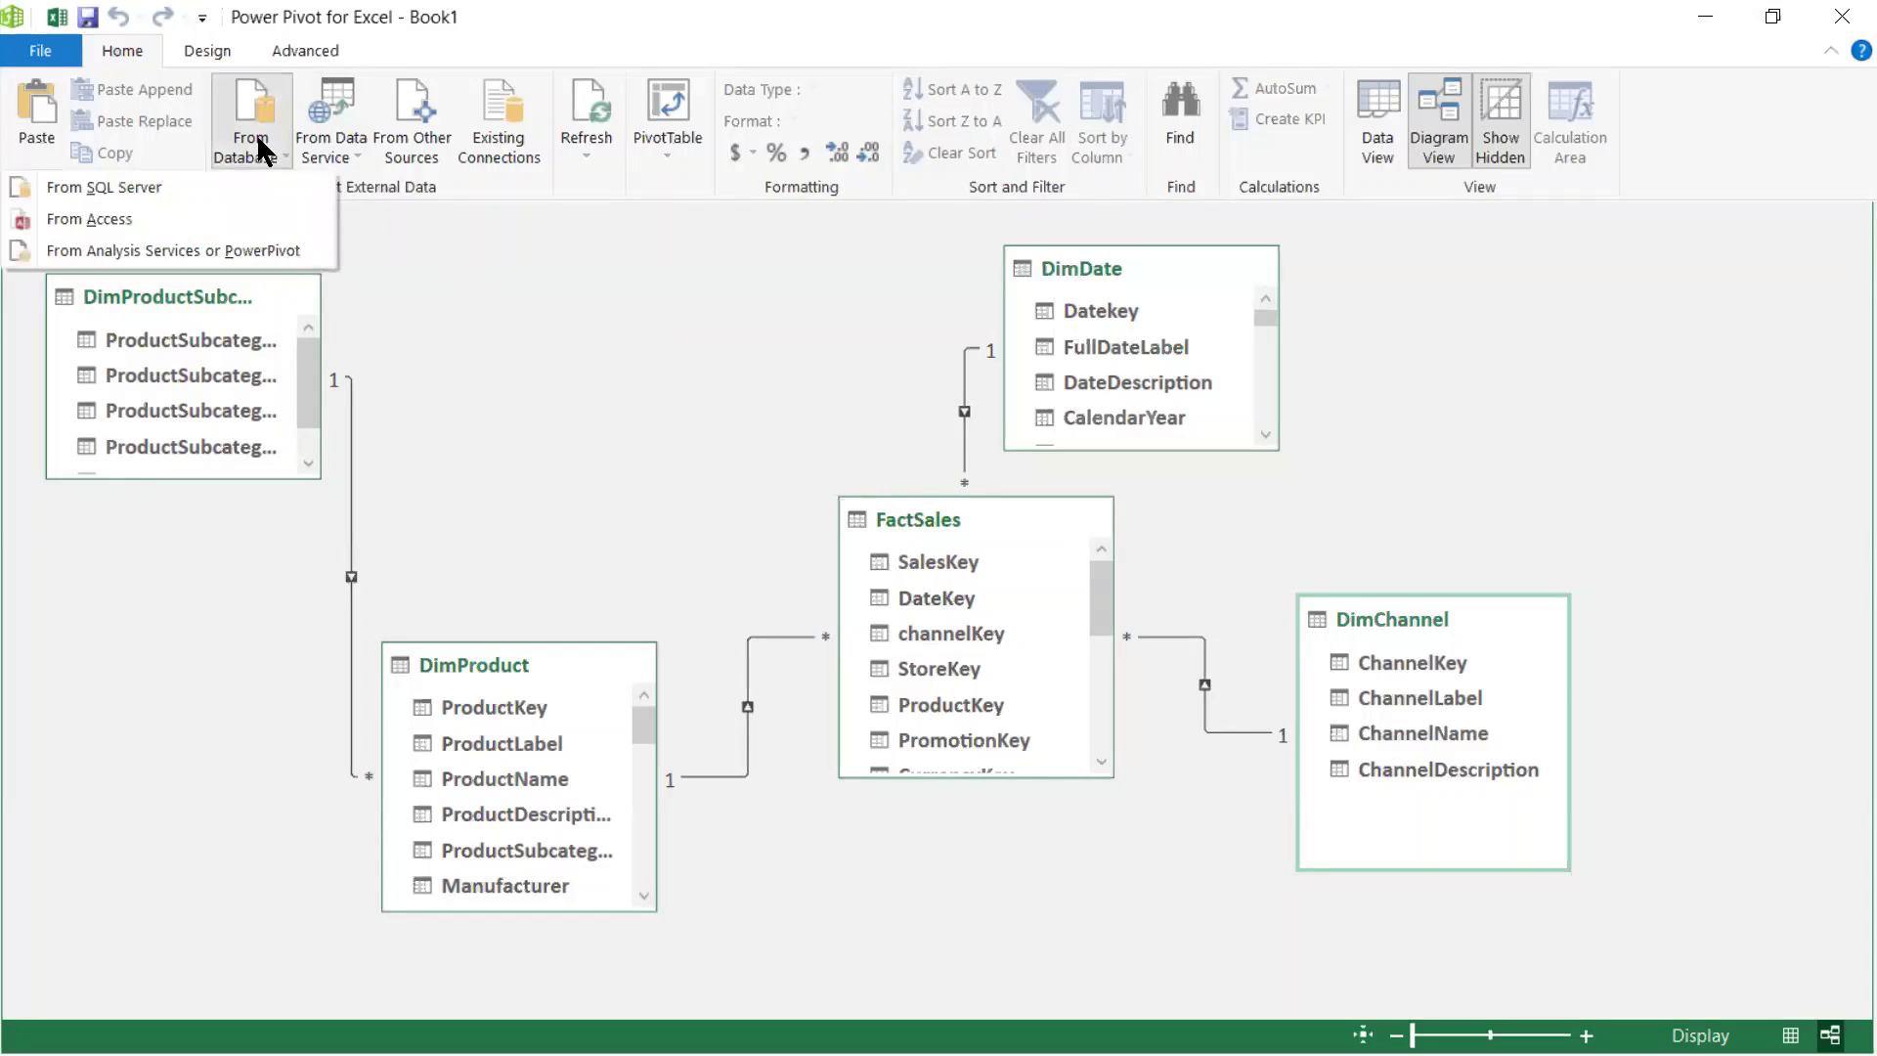
left_click(147, 217)
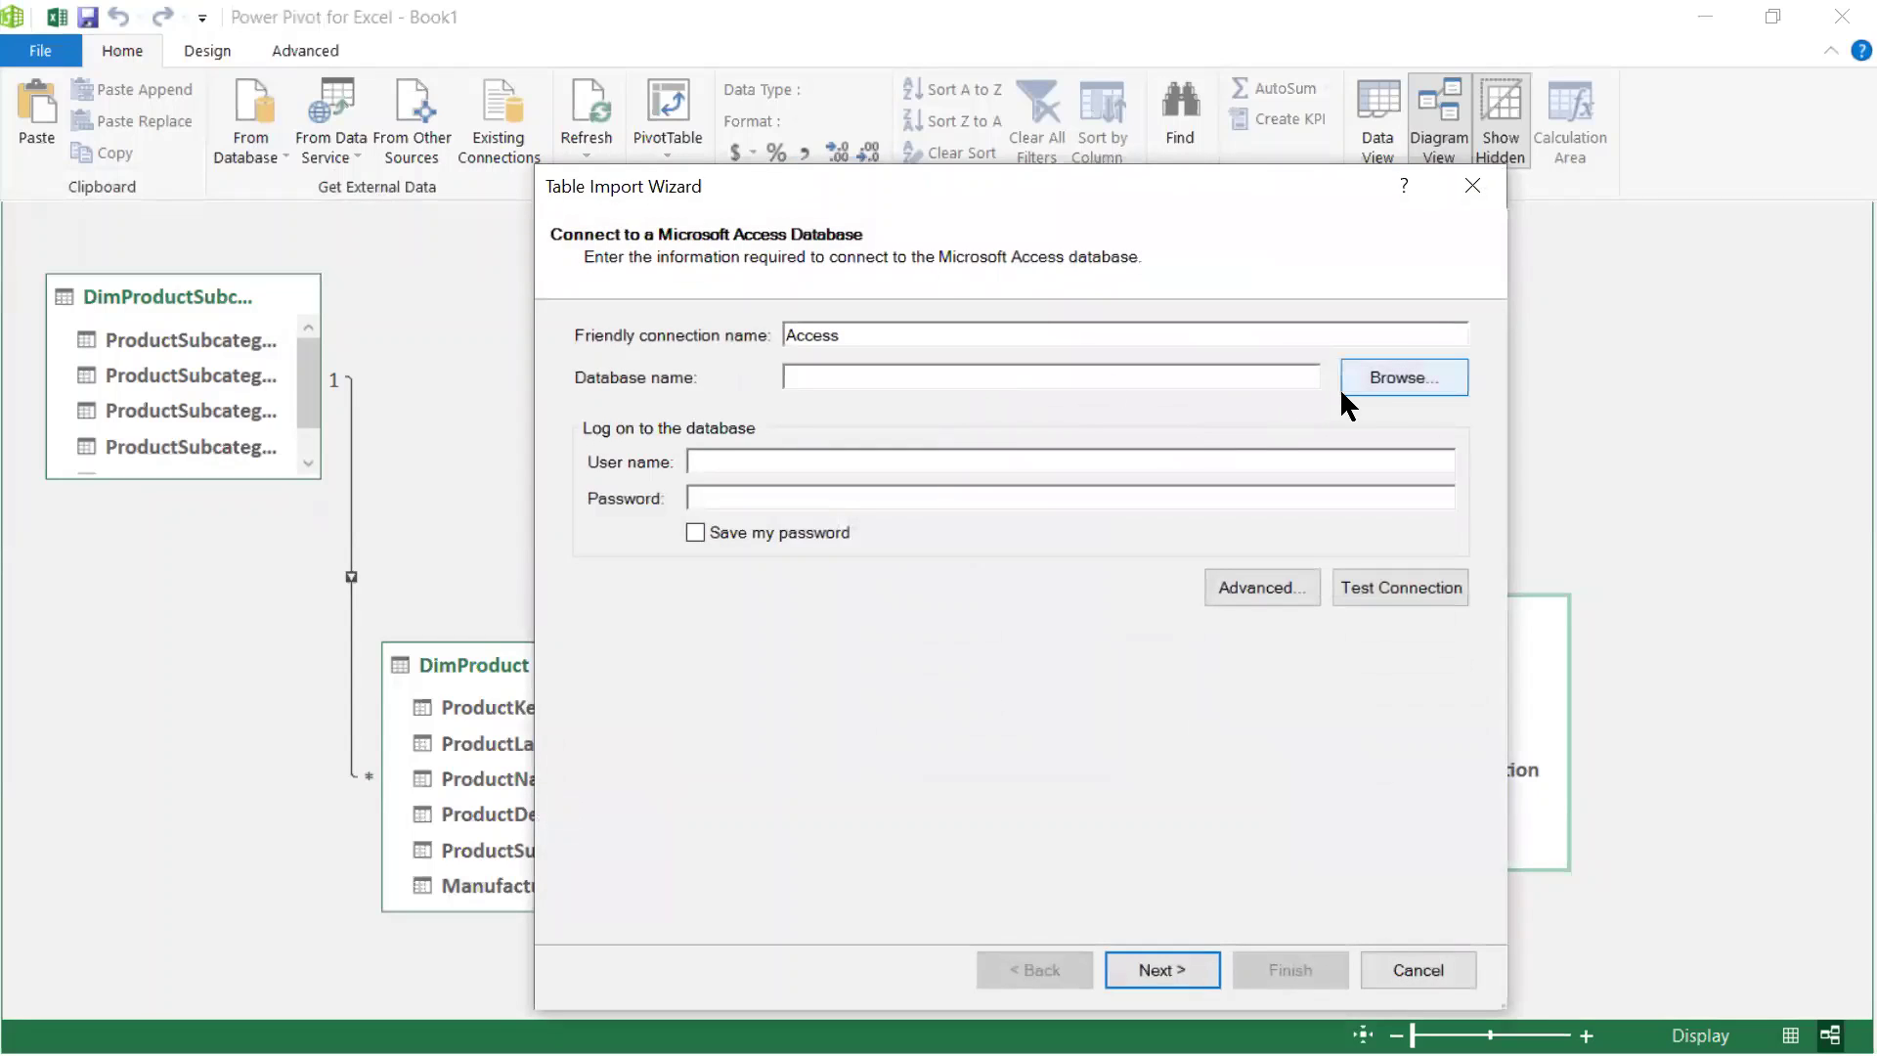
left_click(1393, 385)
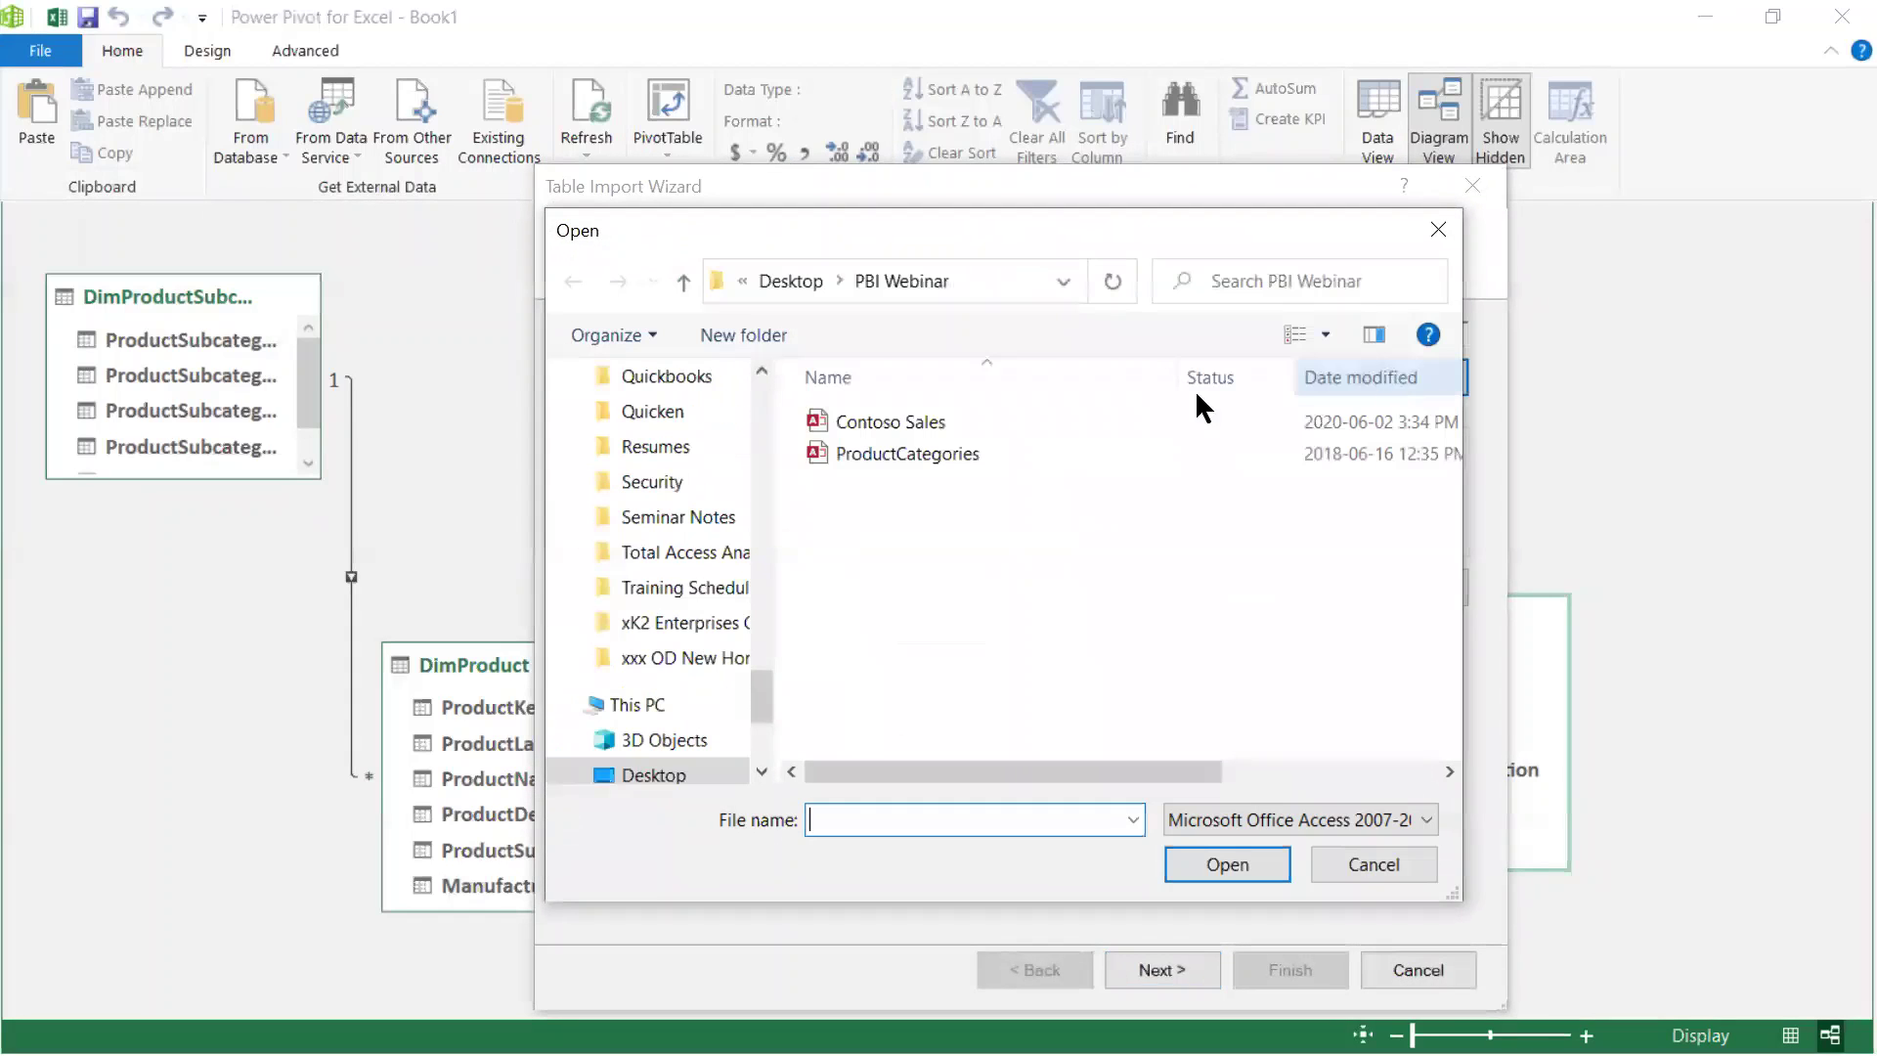
left_click(916, 456)
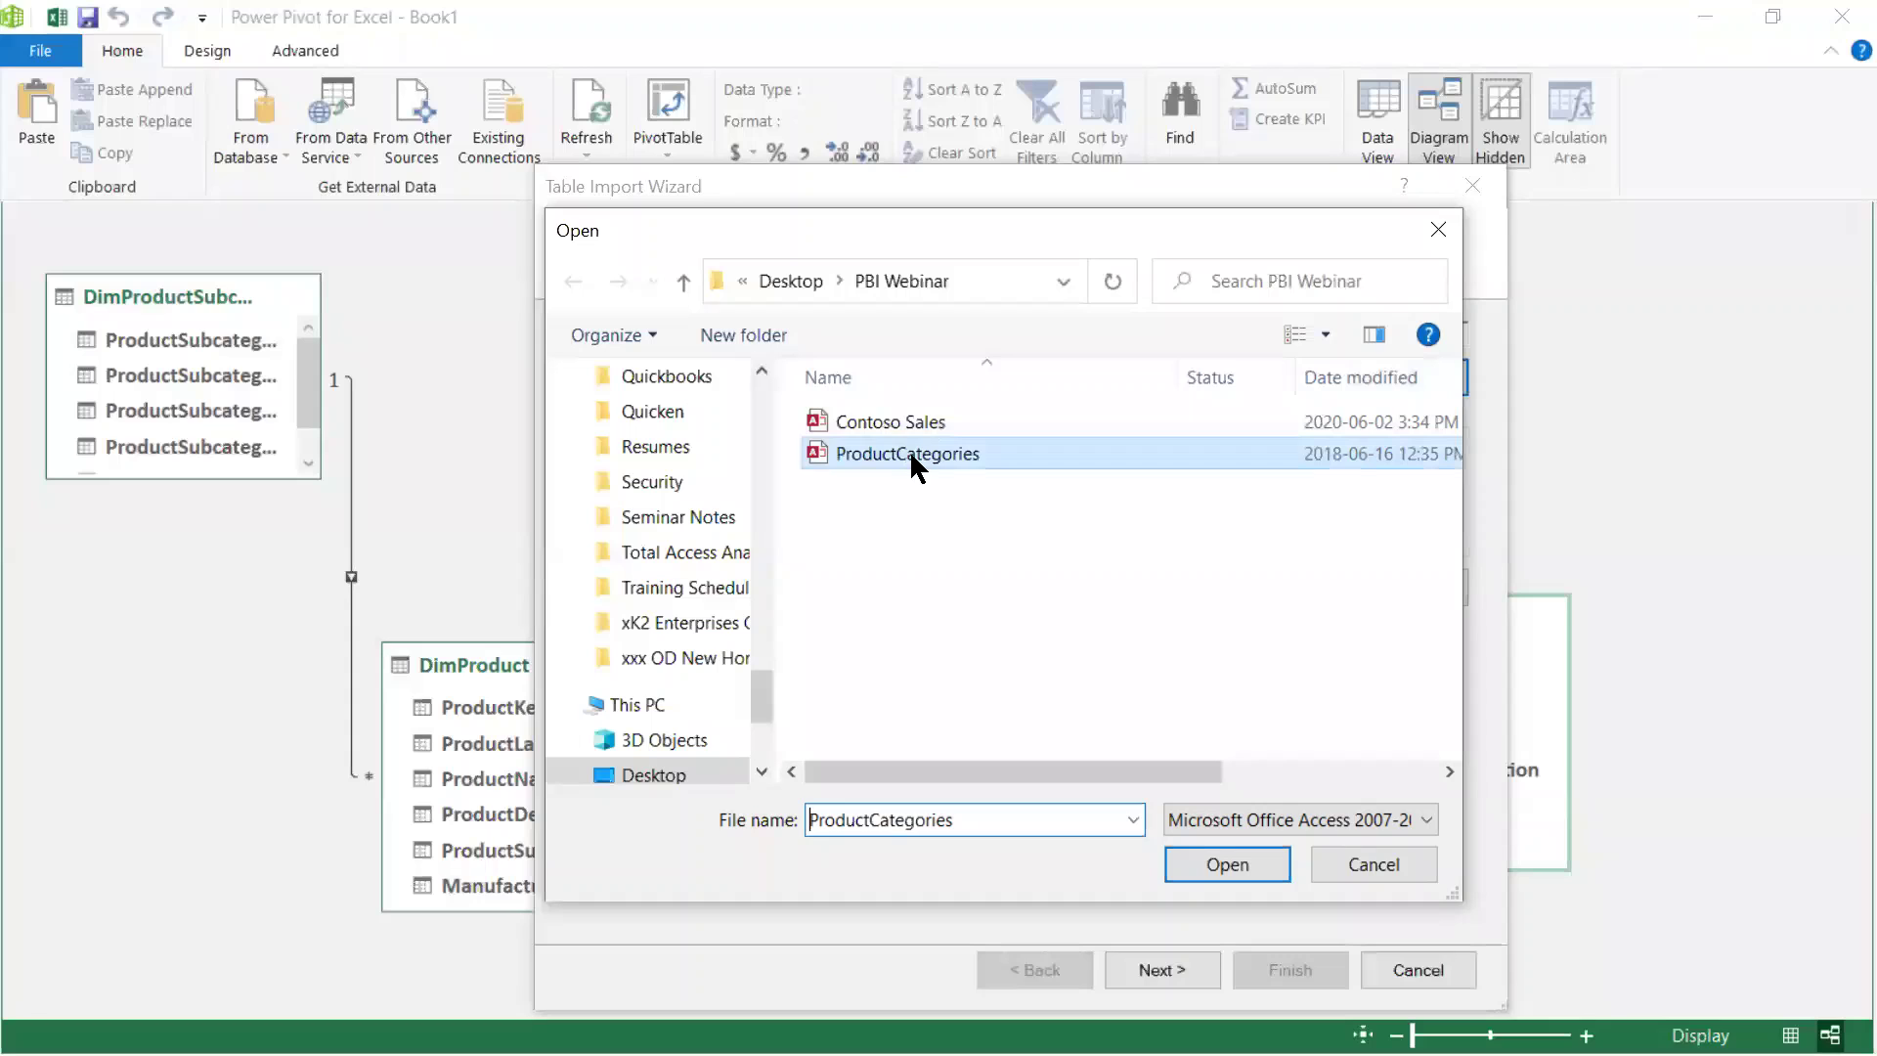
left_click(1225, 863)
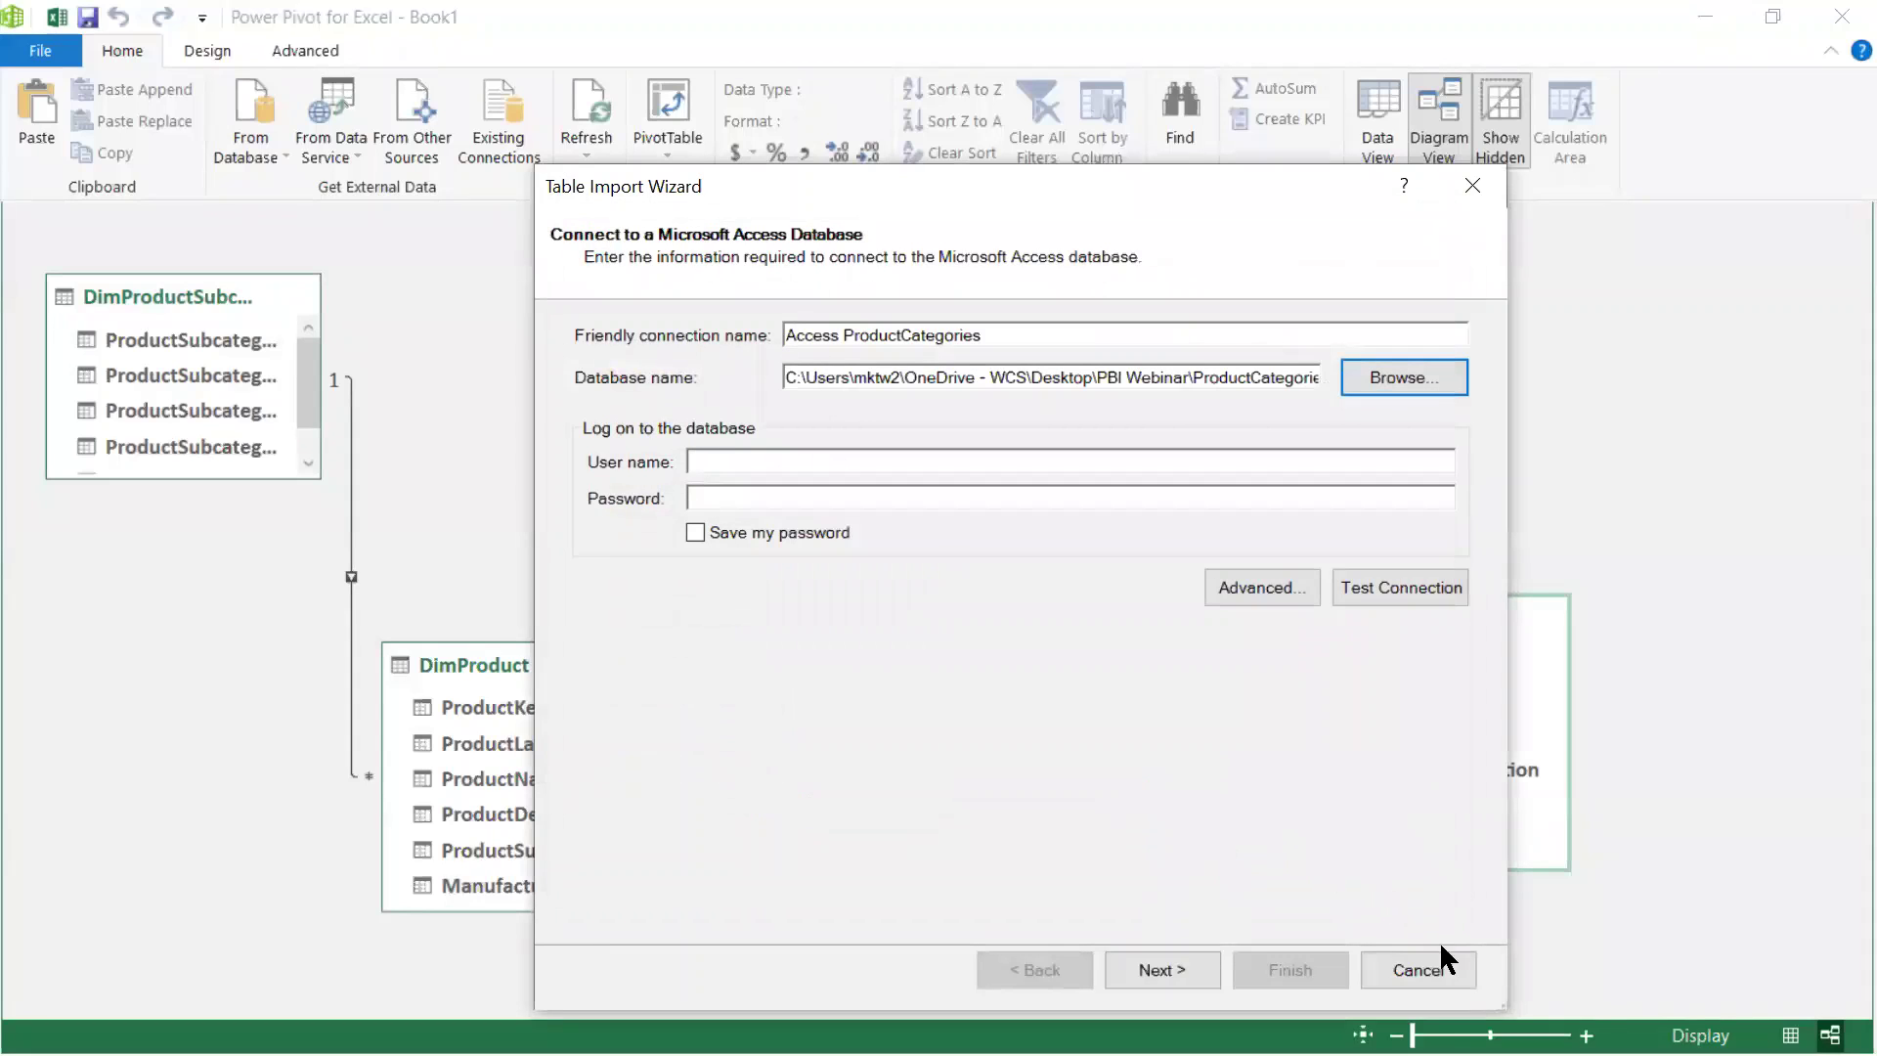
Step: Import the DimProductCategory table from the table list into the data model and close the import wizard
left_click(1177, 960)
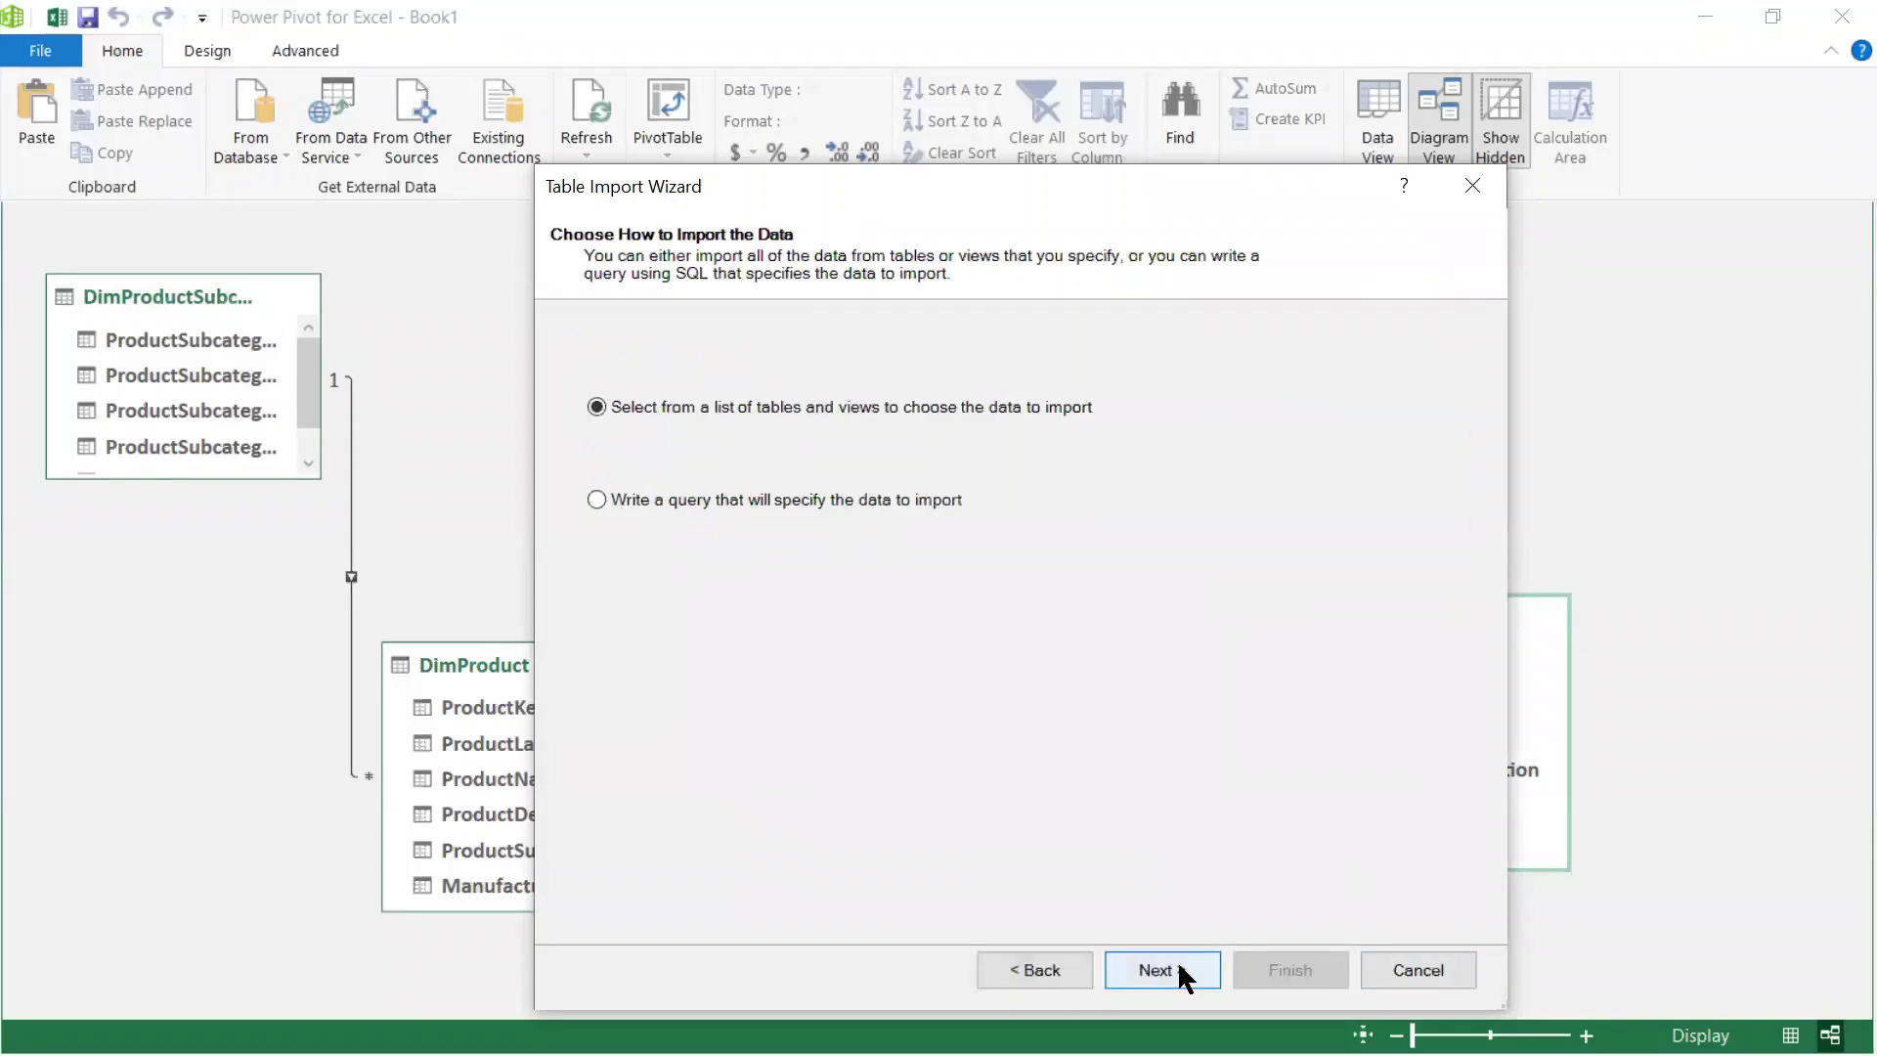
left_click(1169, 969)
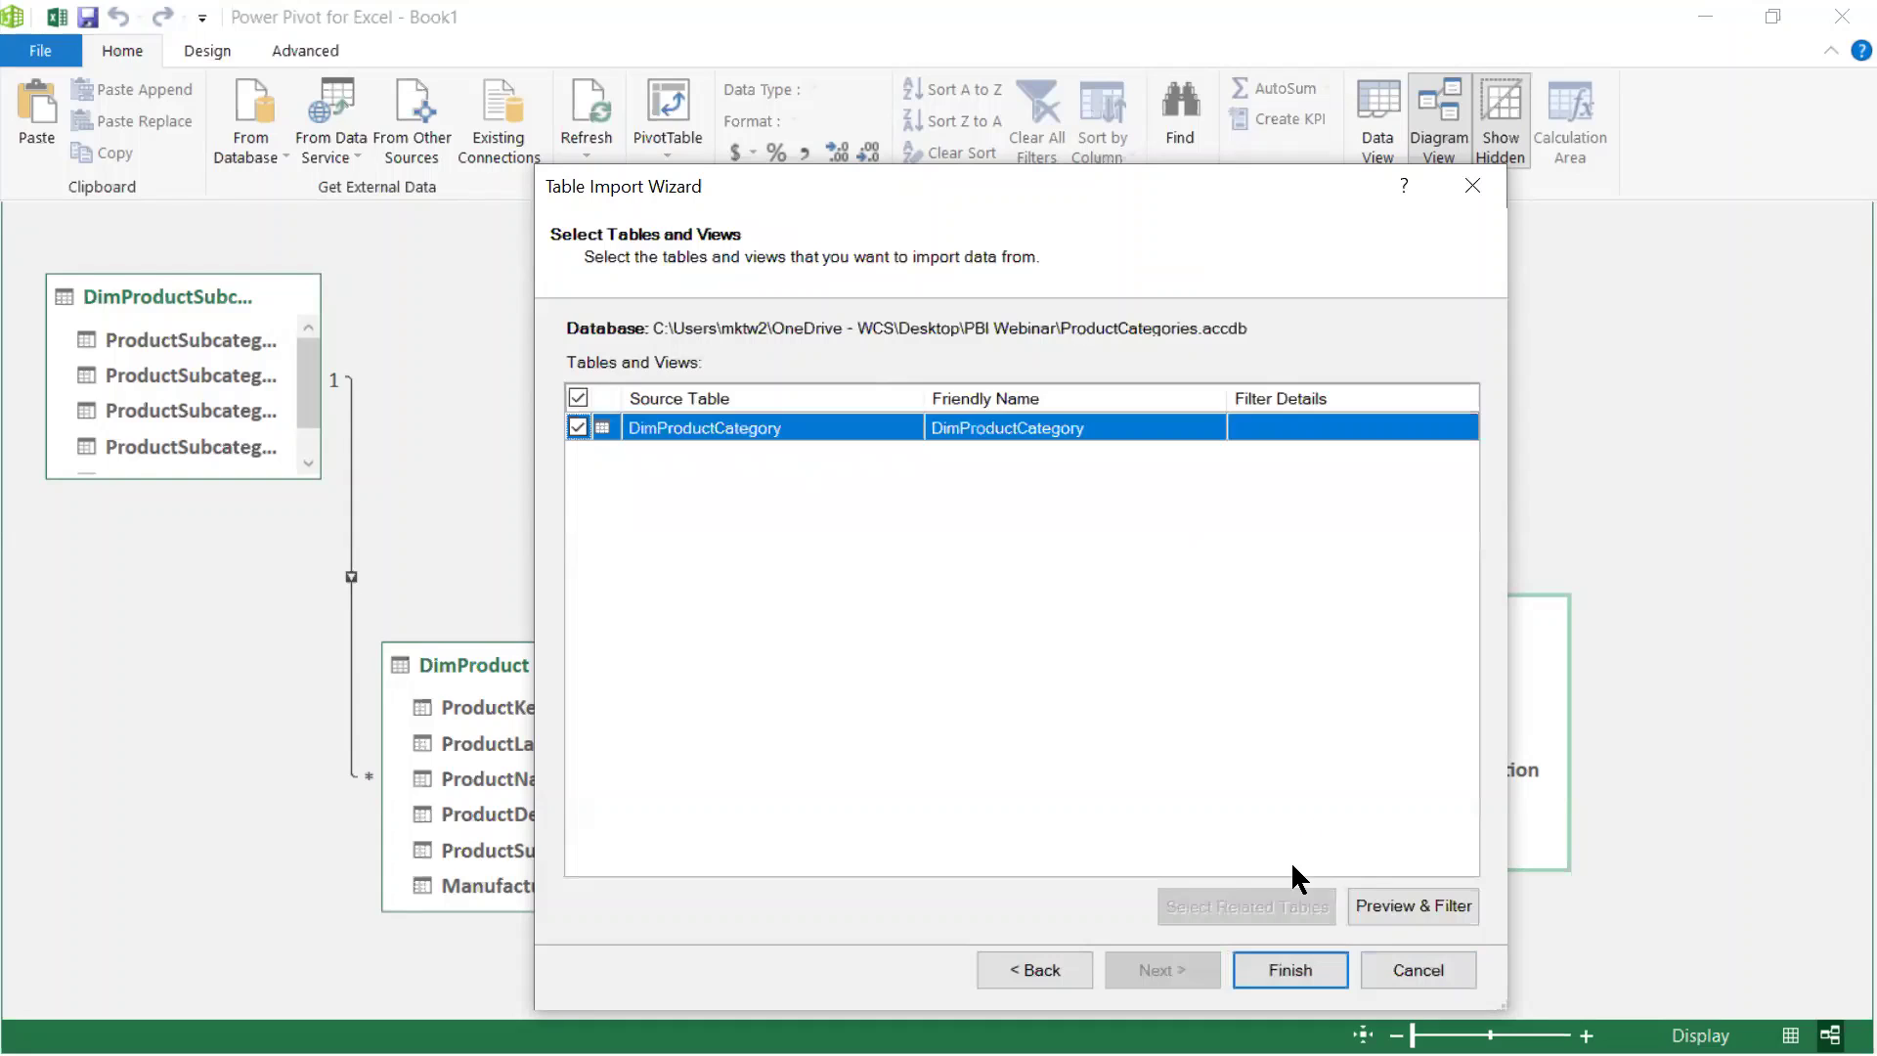
left_click(1273, 968)
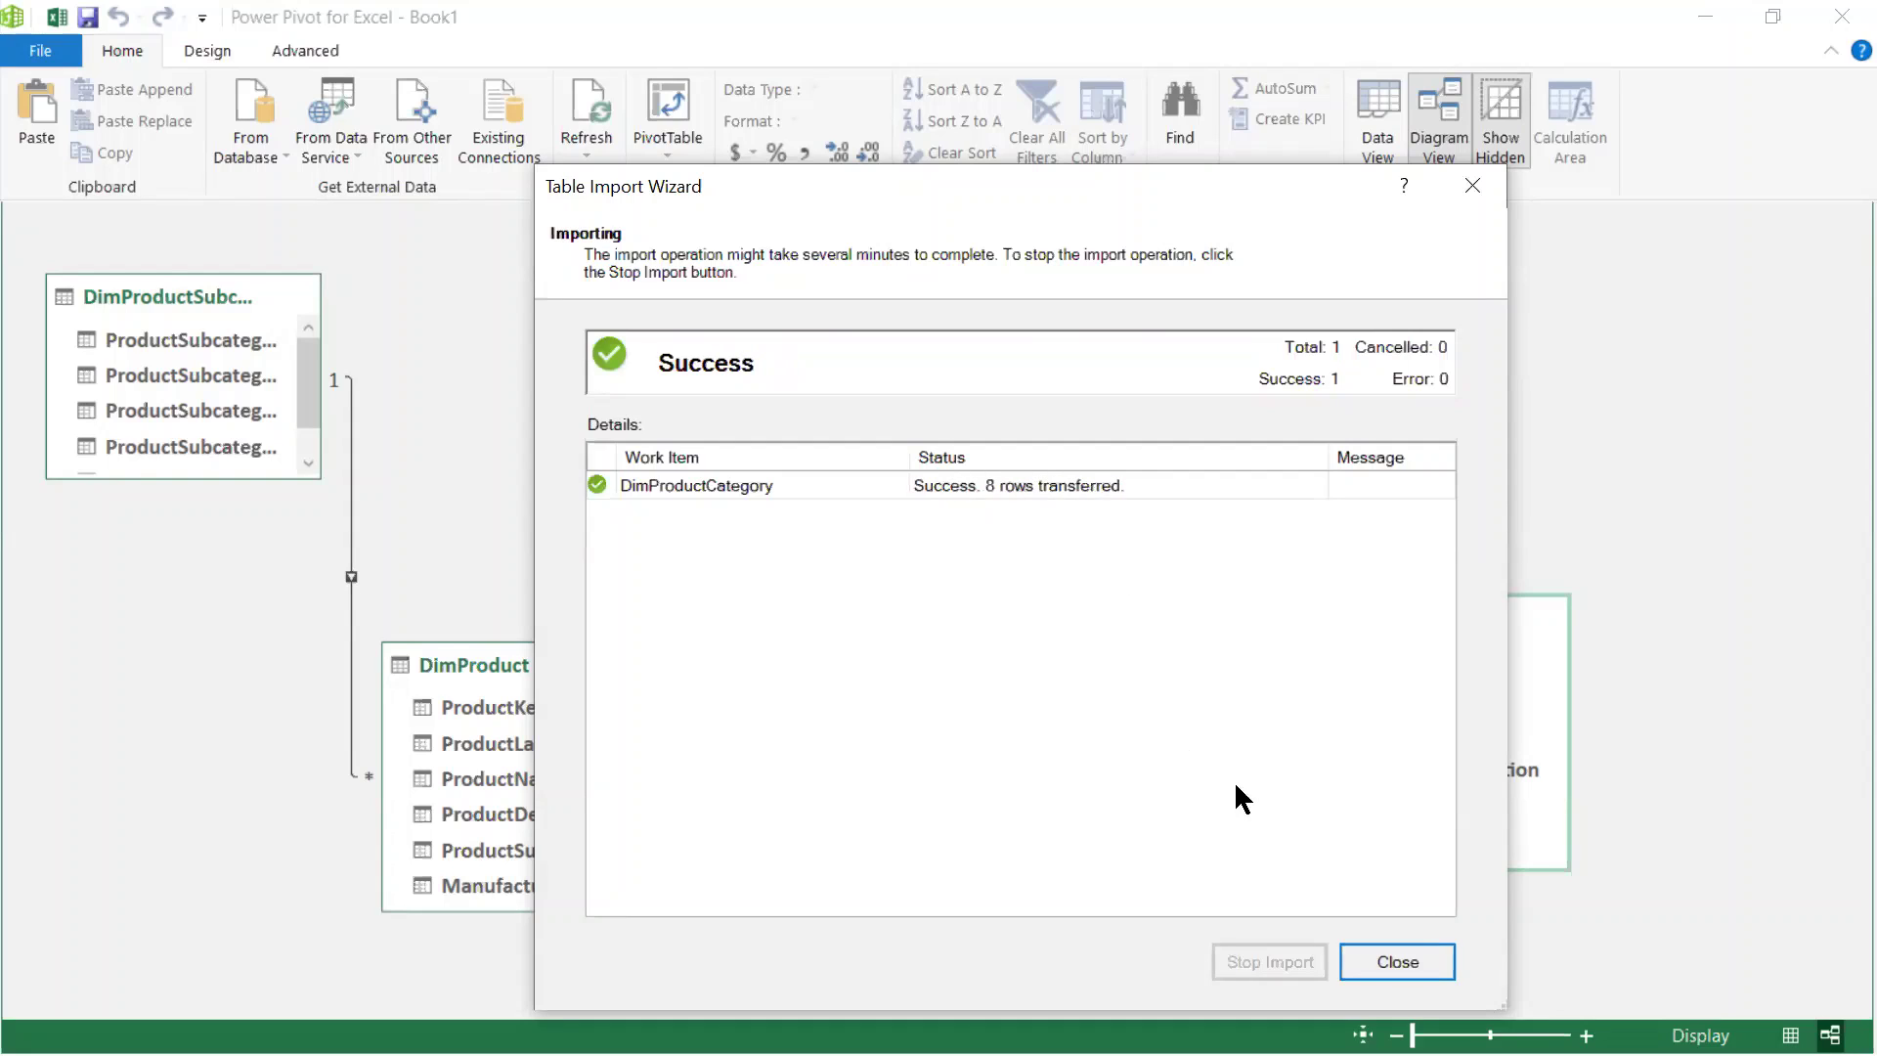
left_click(1396, 964)
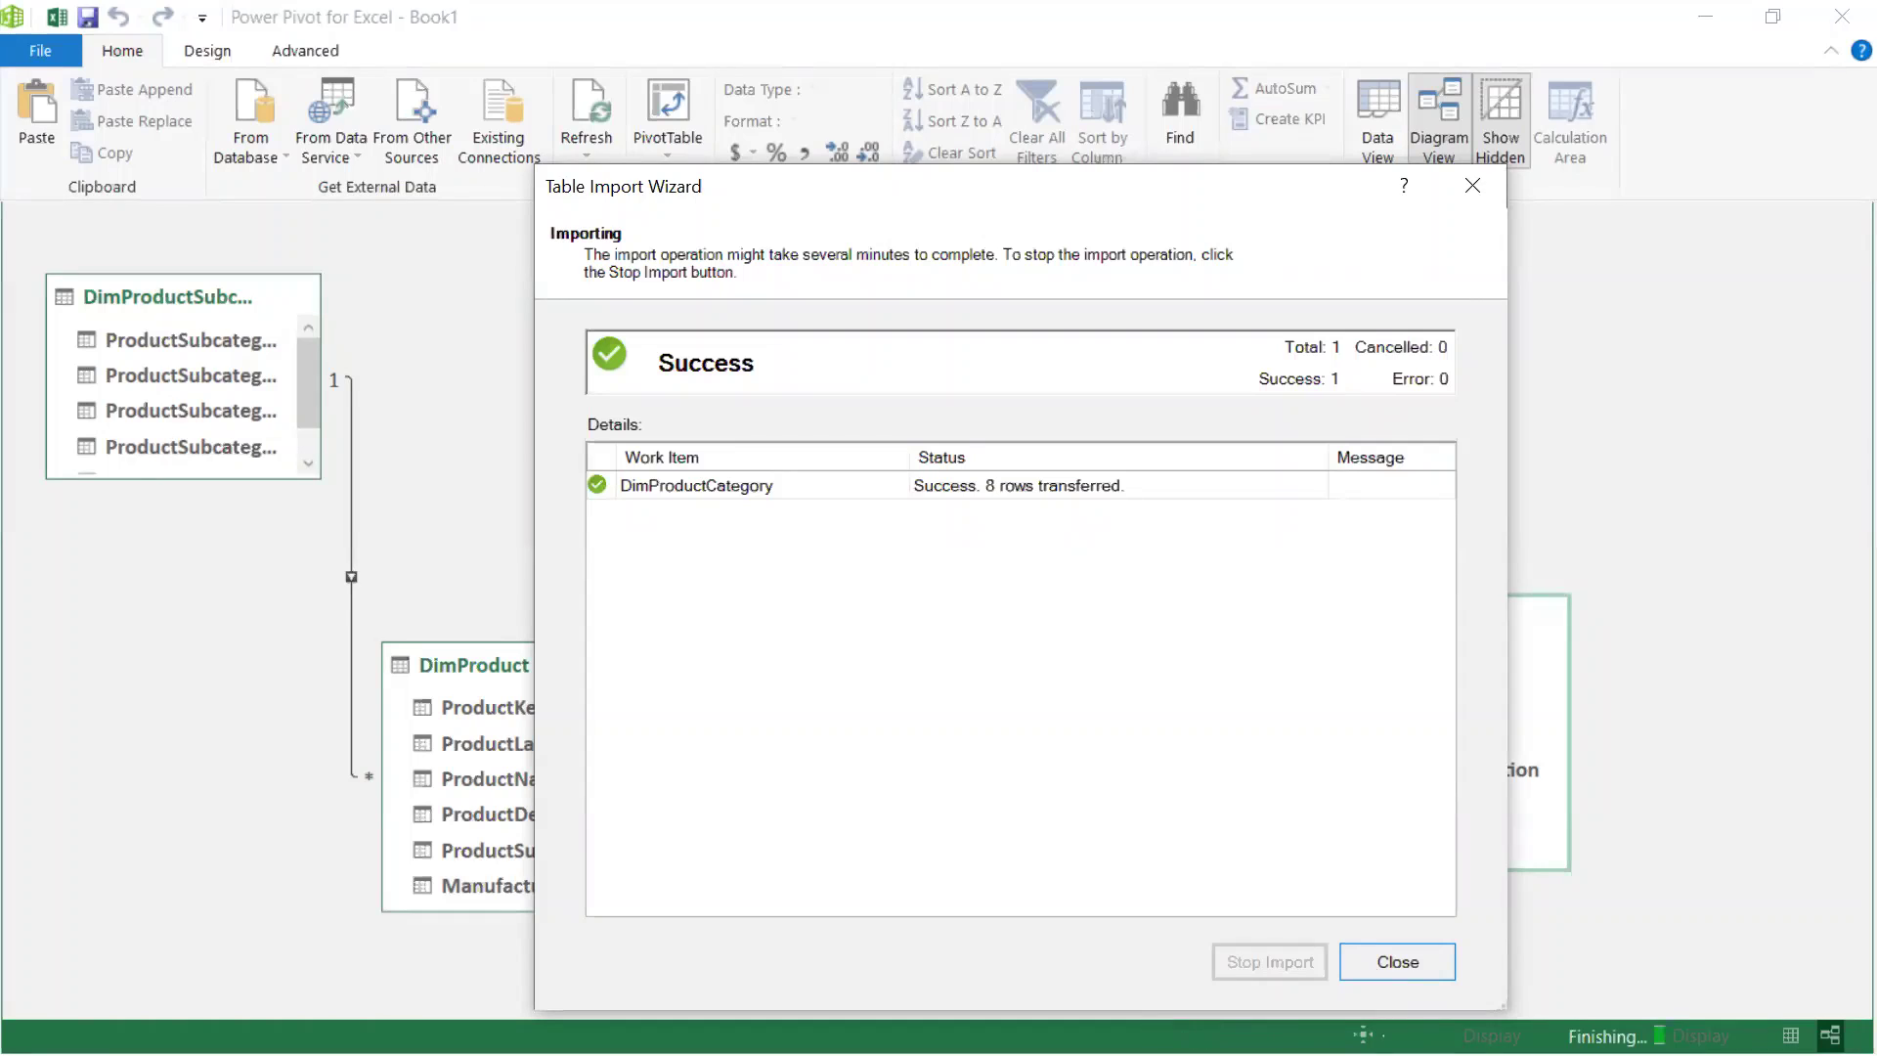
left_click(1400, 962)
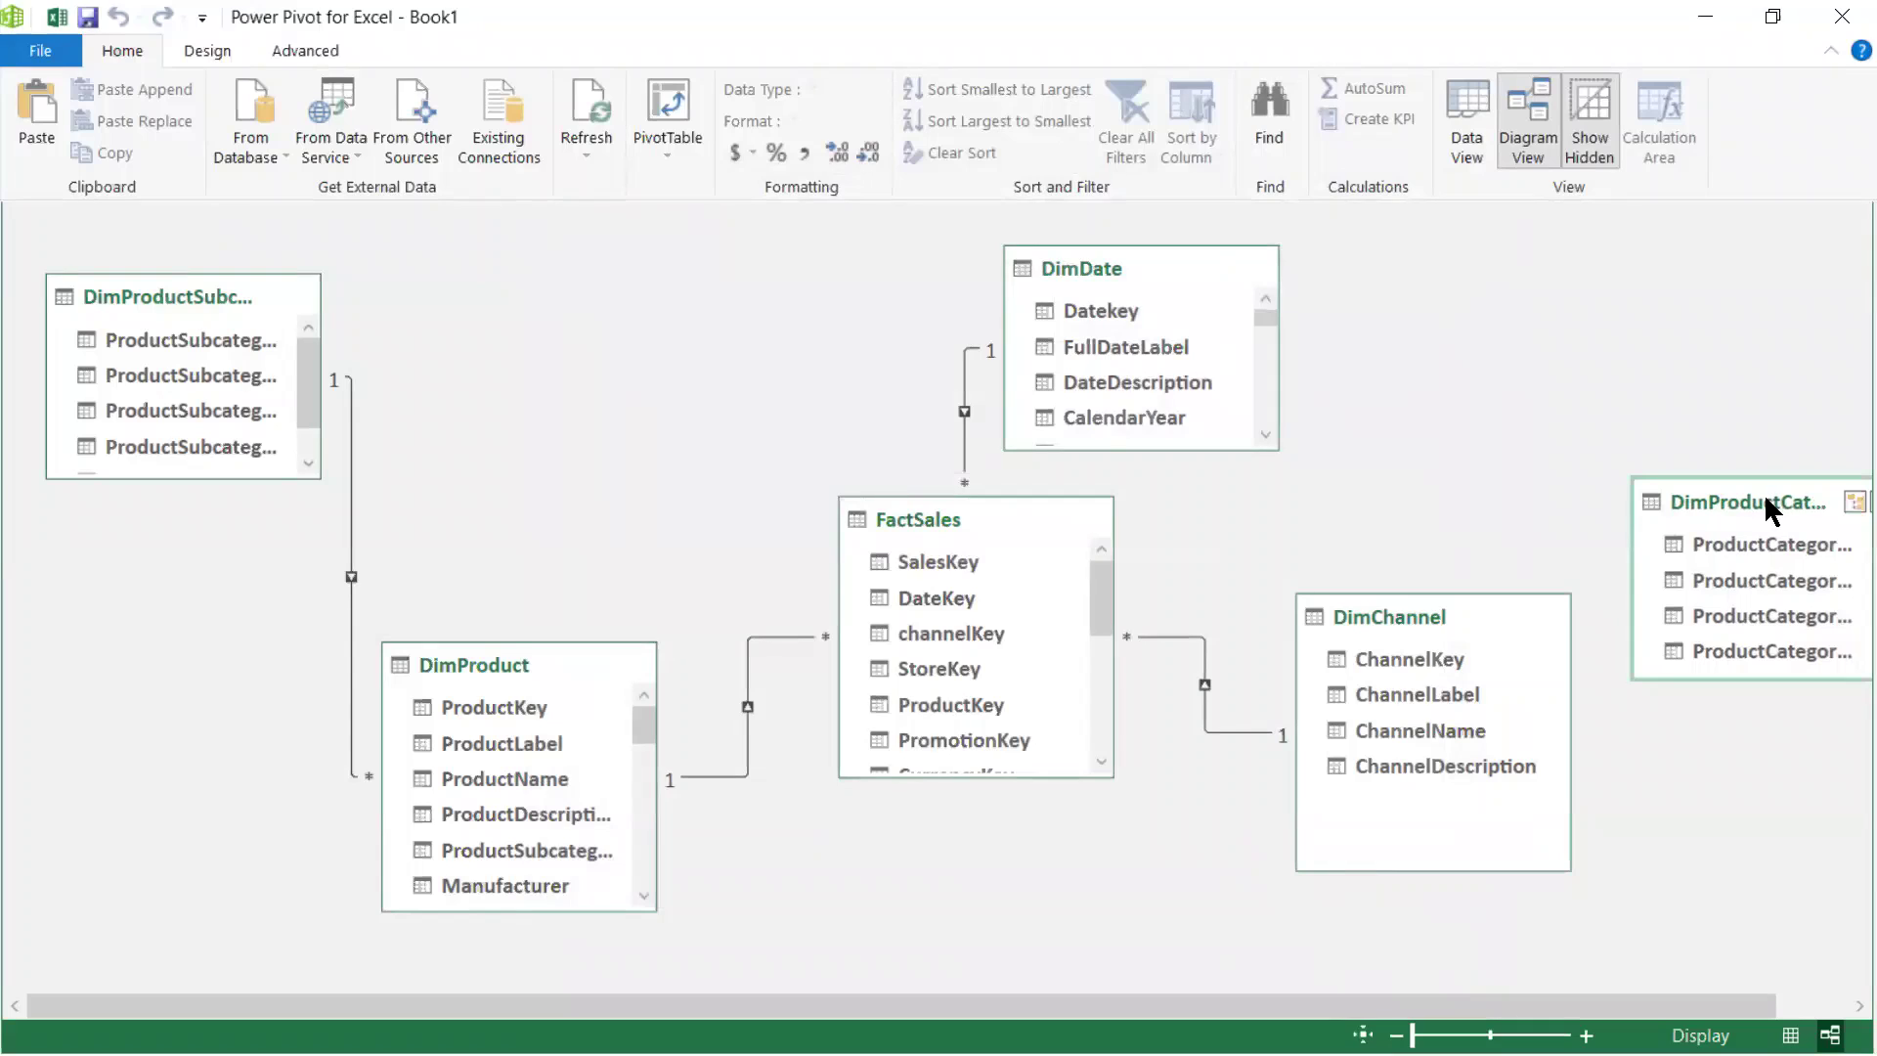
Step: Move the DimProductCategory table between DimProductSubcategory and DimDate in the diagram and widen it to show its full field names
left_click_drag(1778, 507, 690, 239)
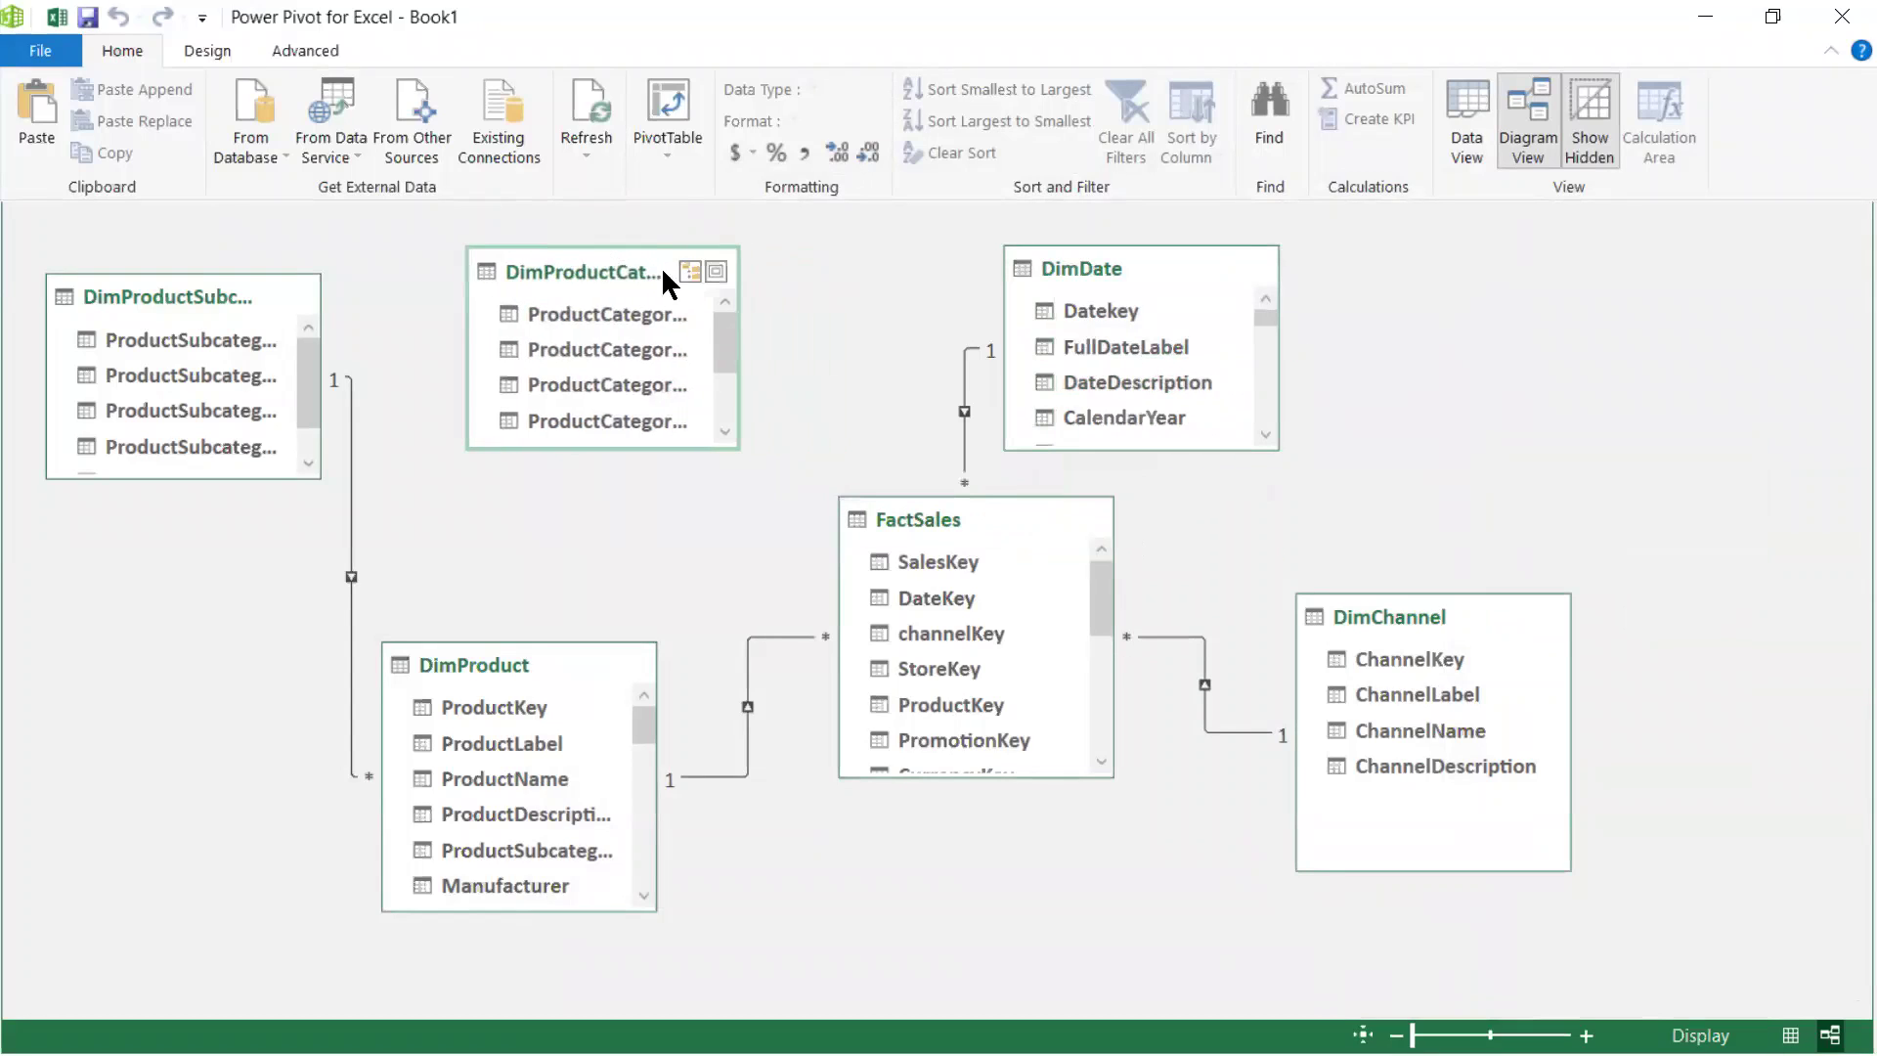
left_click_drag(745, 323, 831, 327)
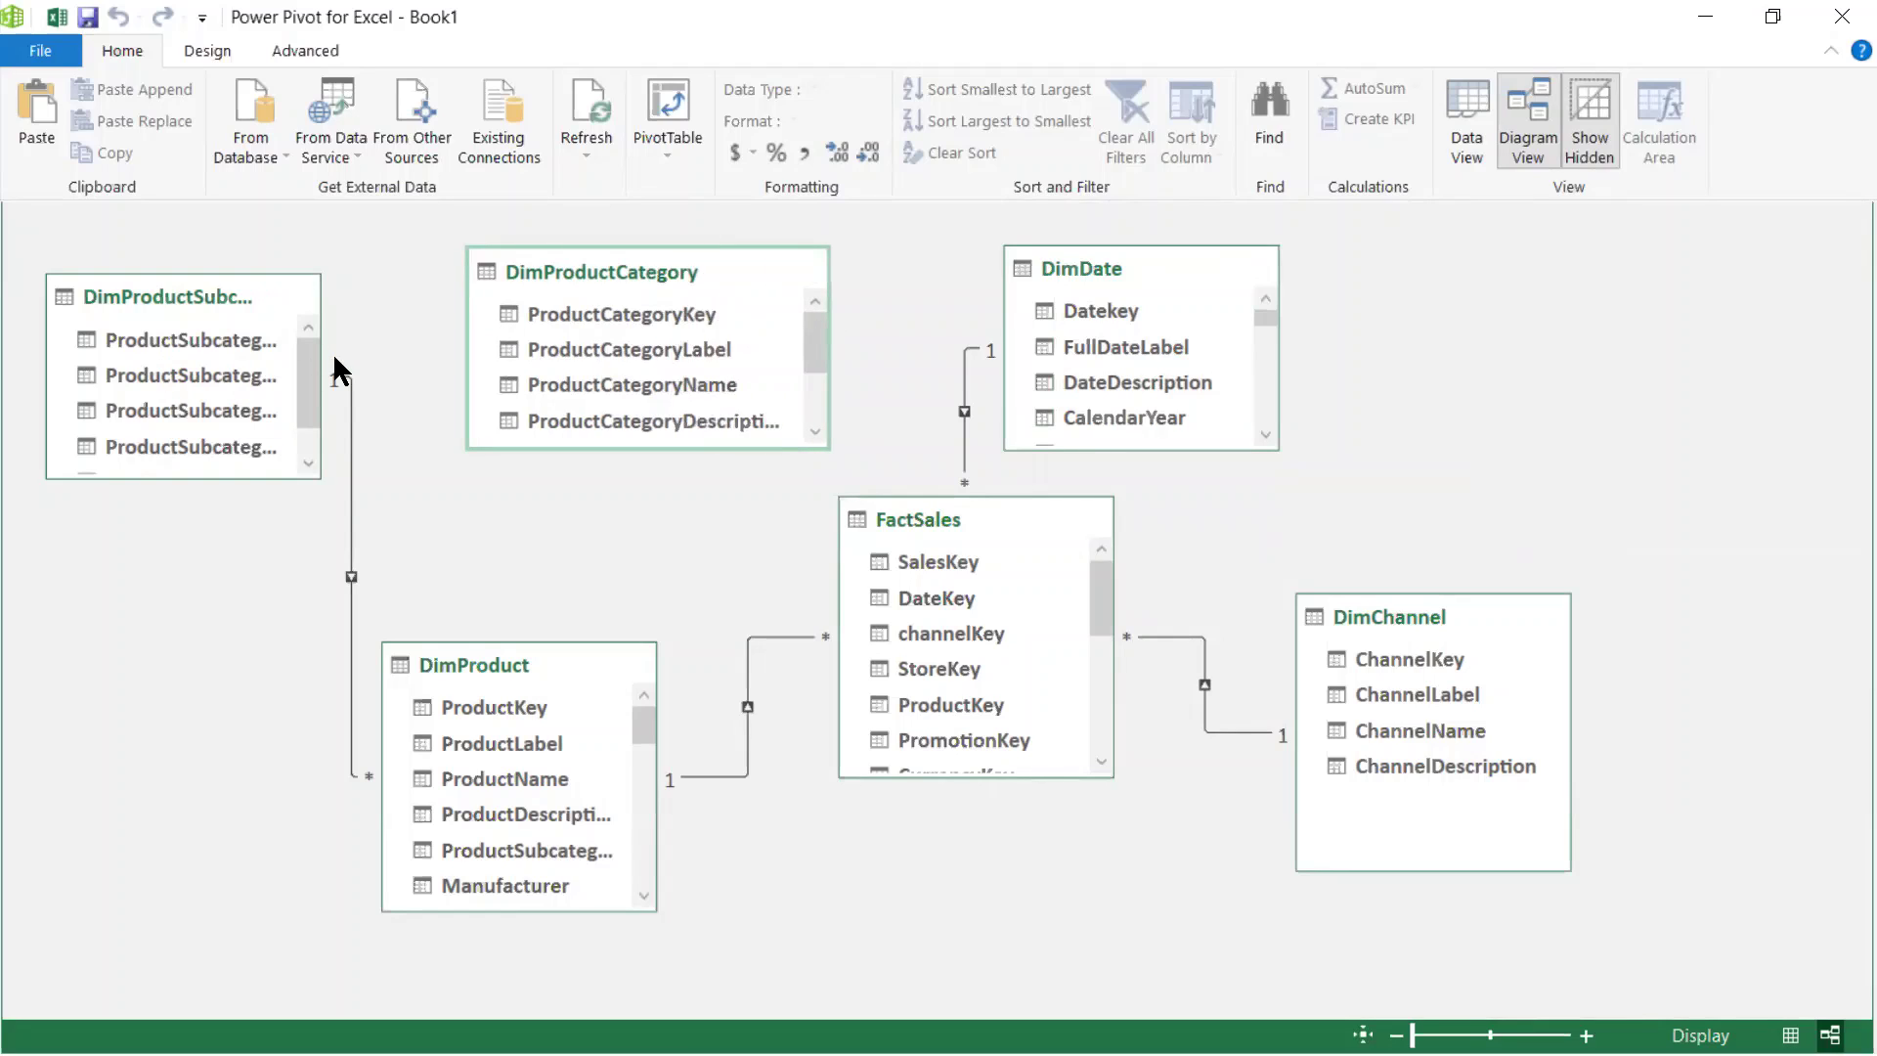
Step: Widen DimProductSubcategory and relate its ProductCategoryKey to ProductCategoryKey in DimProductCategory
left_click_drag(319, 363, 338, 440)
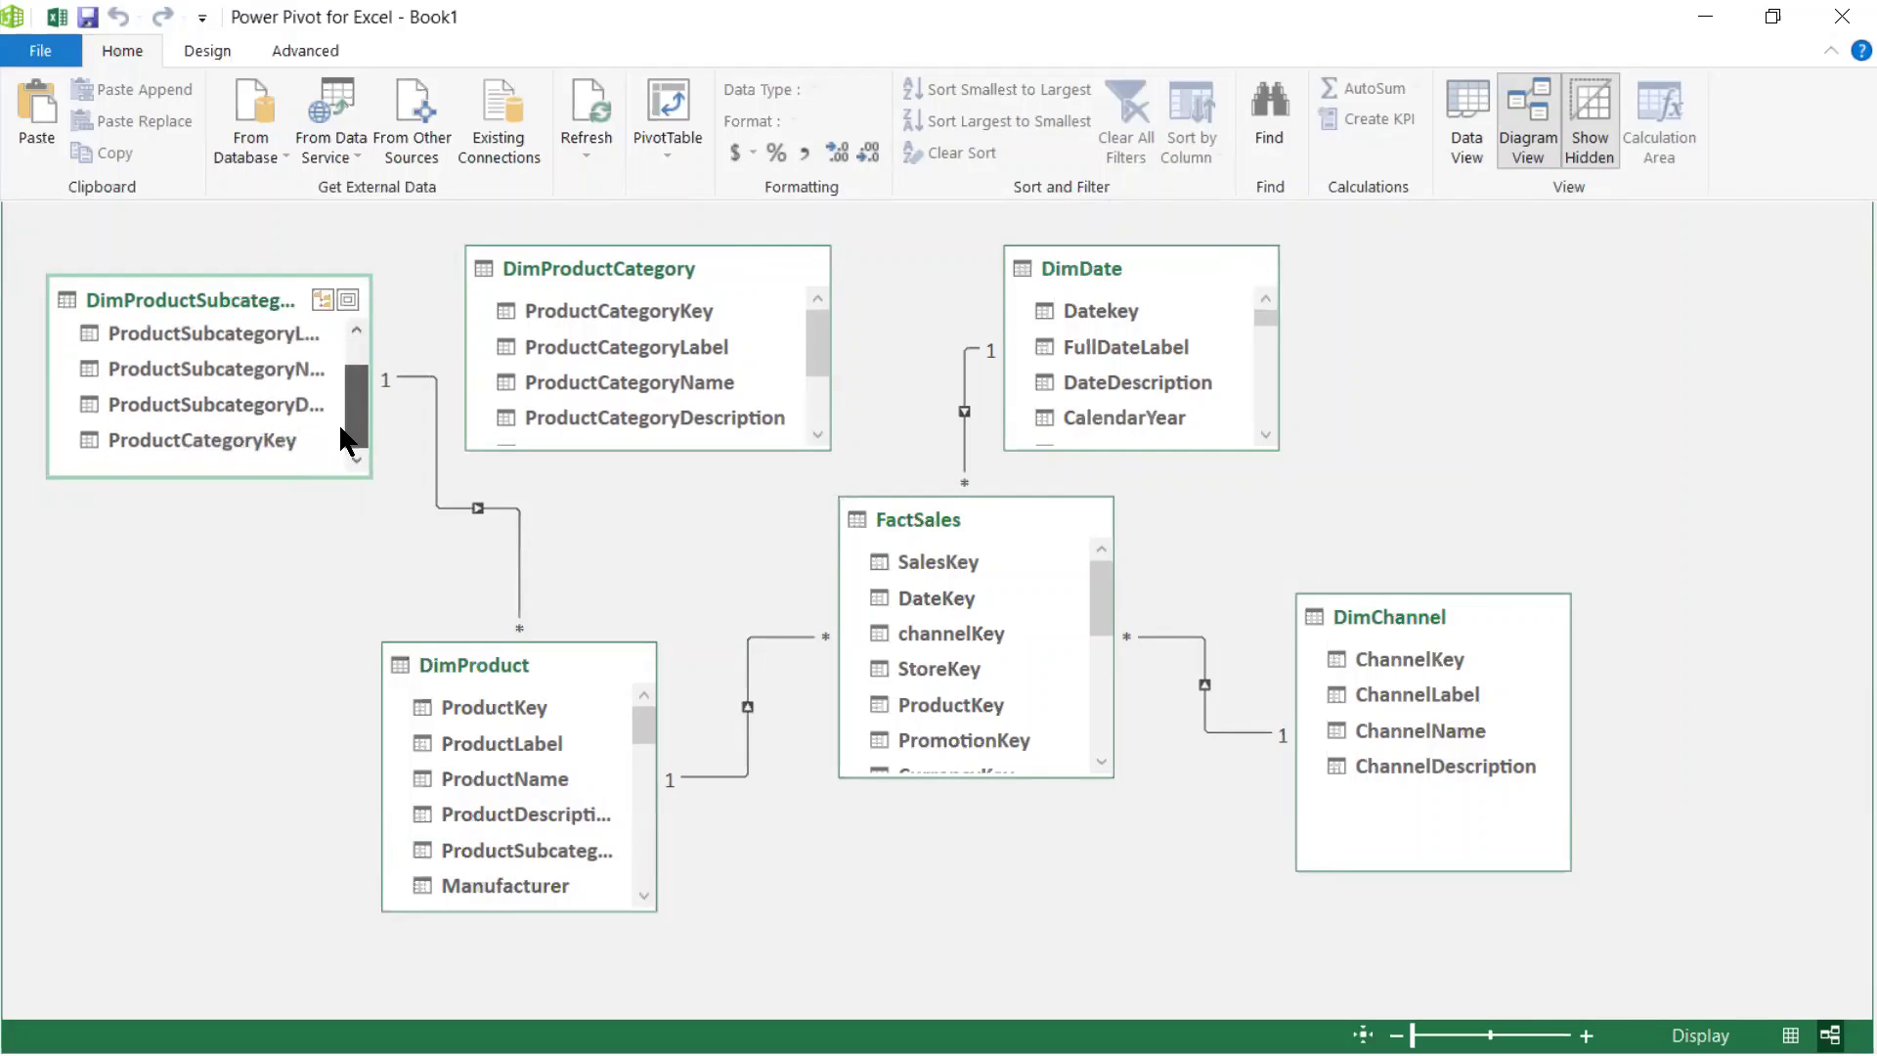
left_click(260, 436)
left_click_drag(260, 436, 603, 318)
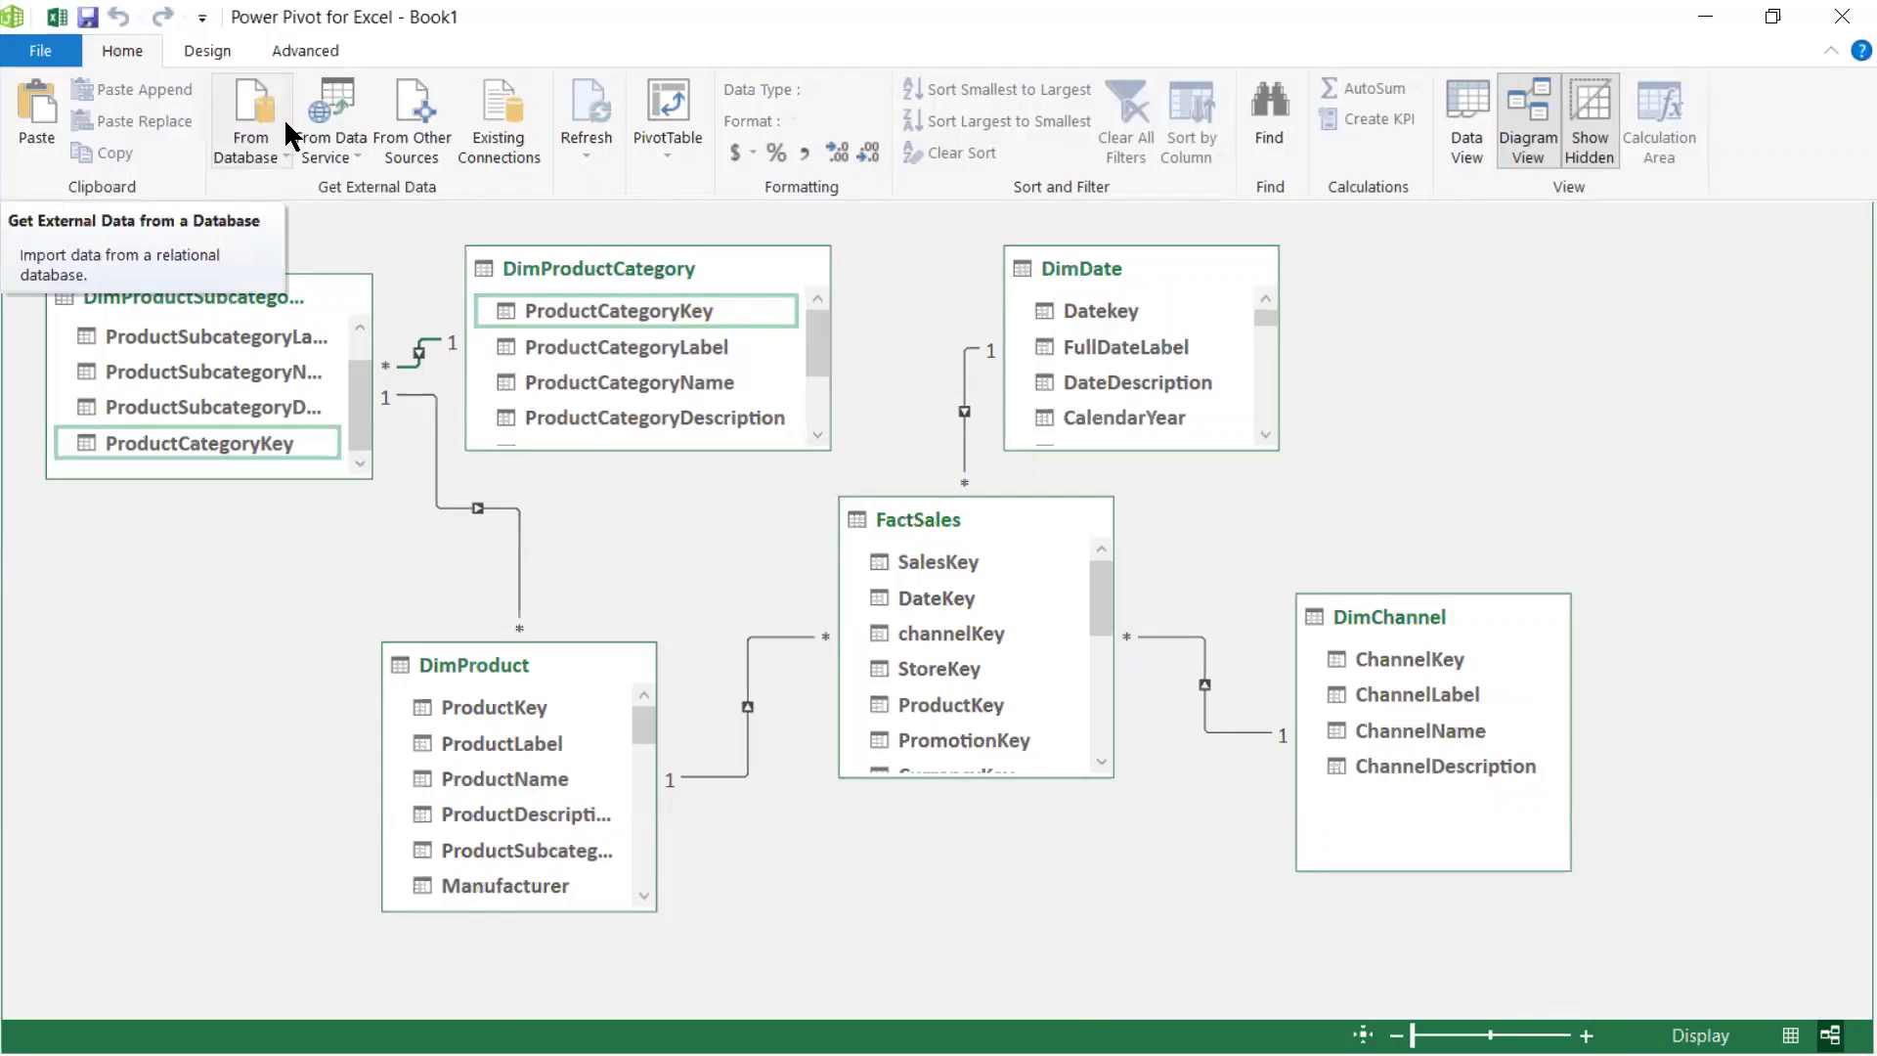
Step: Start an Excel file import with DimGeographyTable from the PBI Webinar folder as the source
left_click(338, 155)
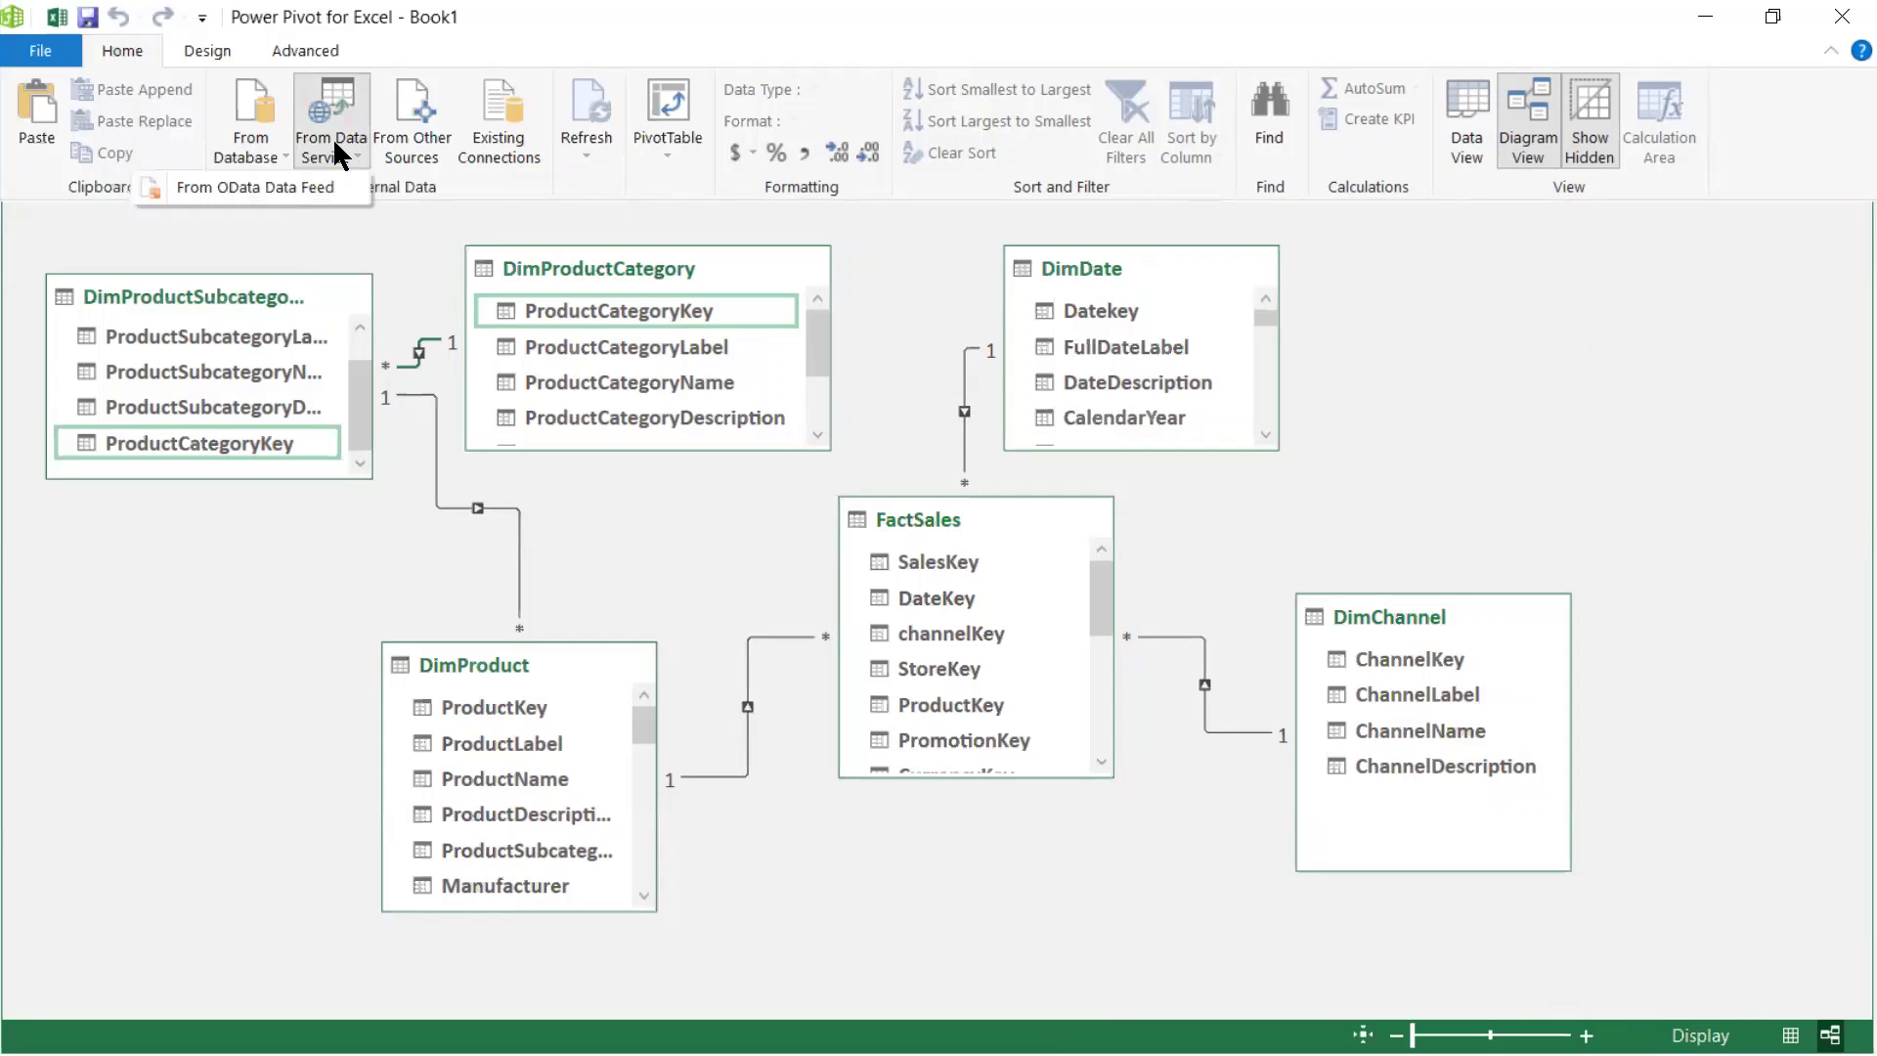
left_click(411, 120)
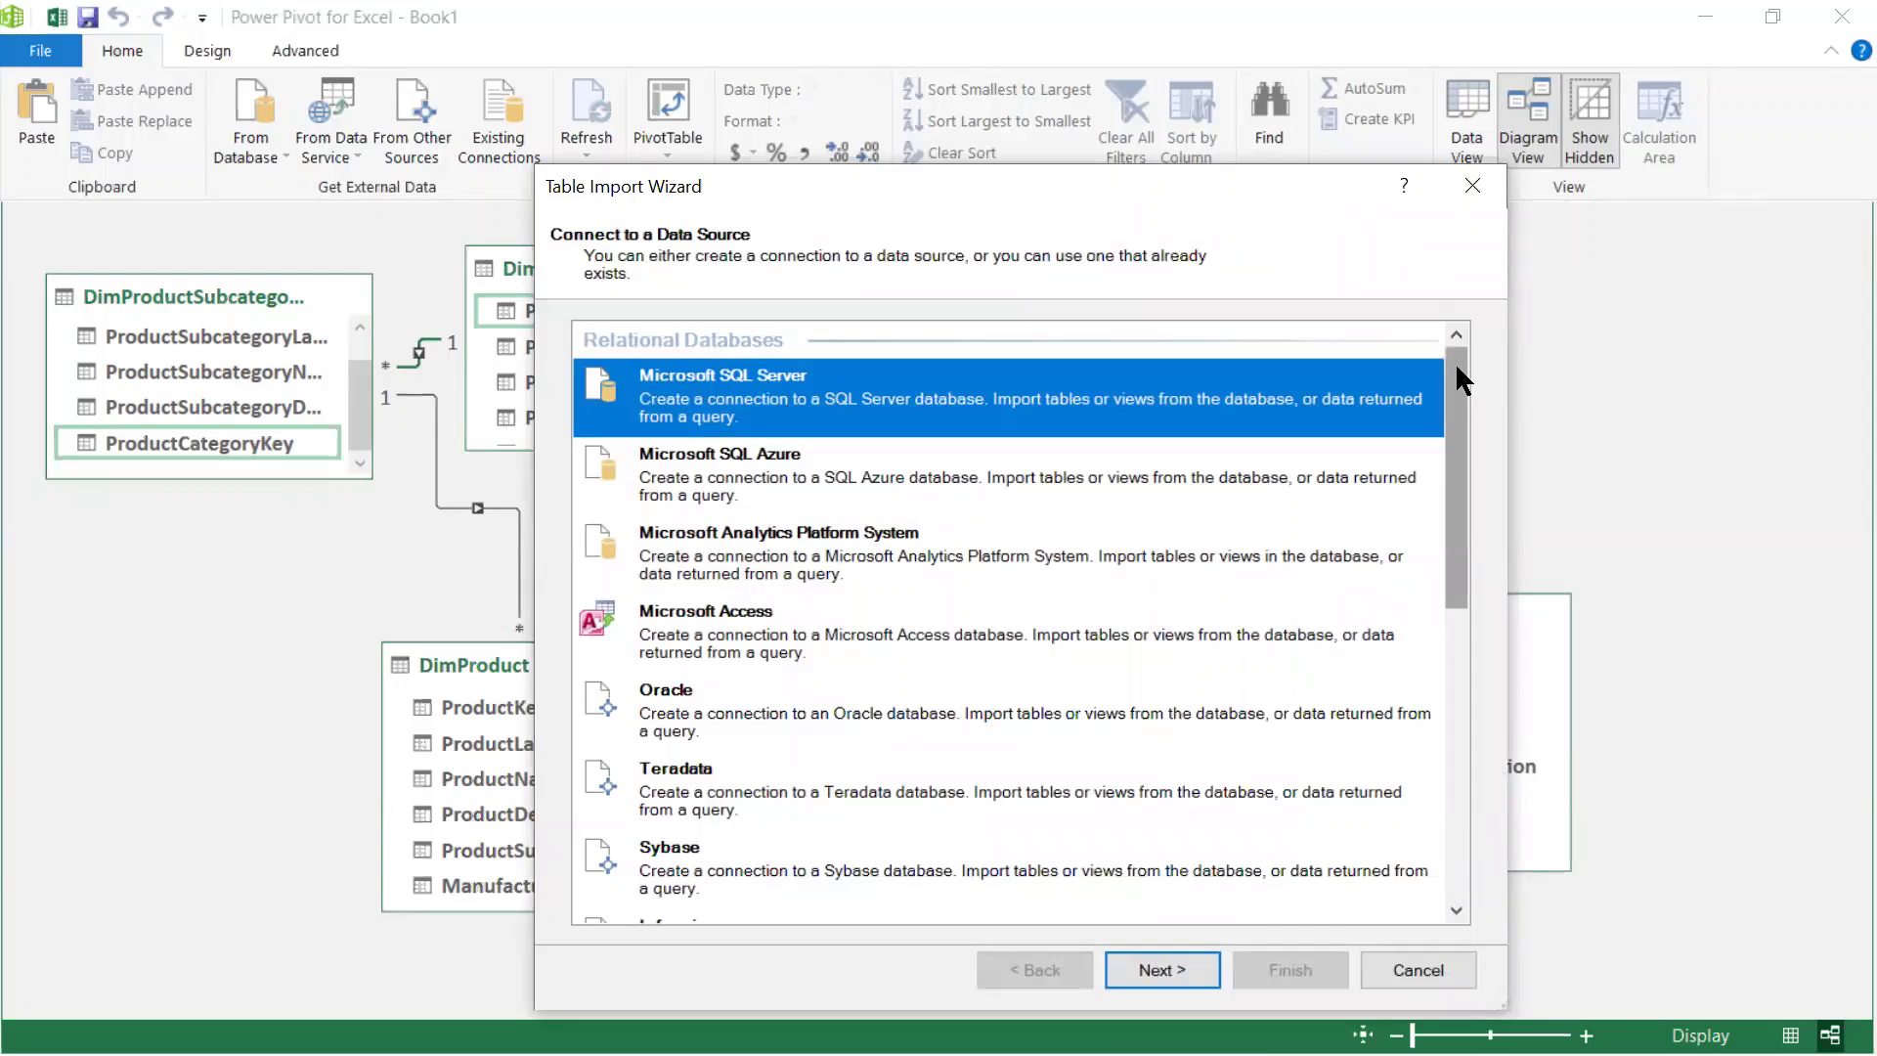
left_click_drag(1457, 352, 880, 764)
left_click(671, 775)
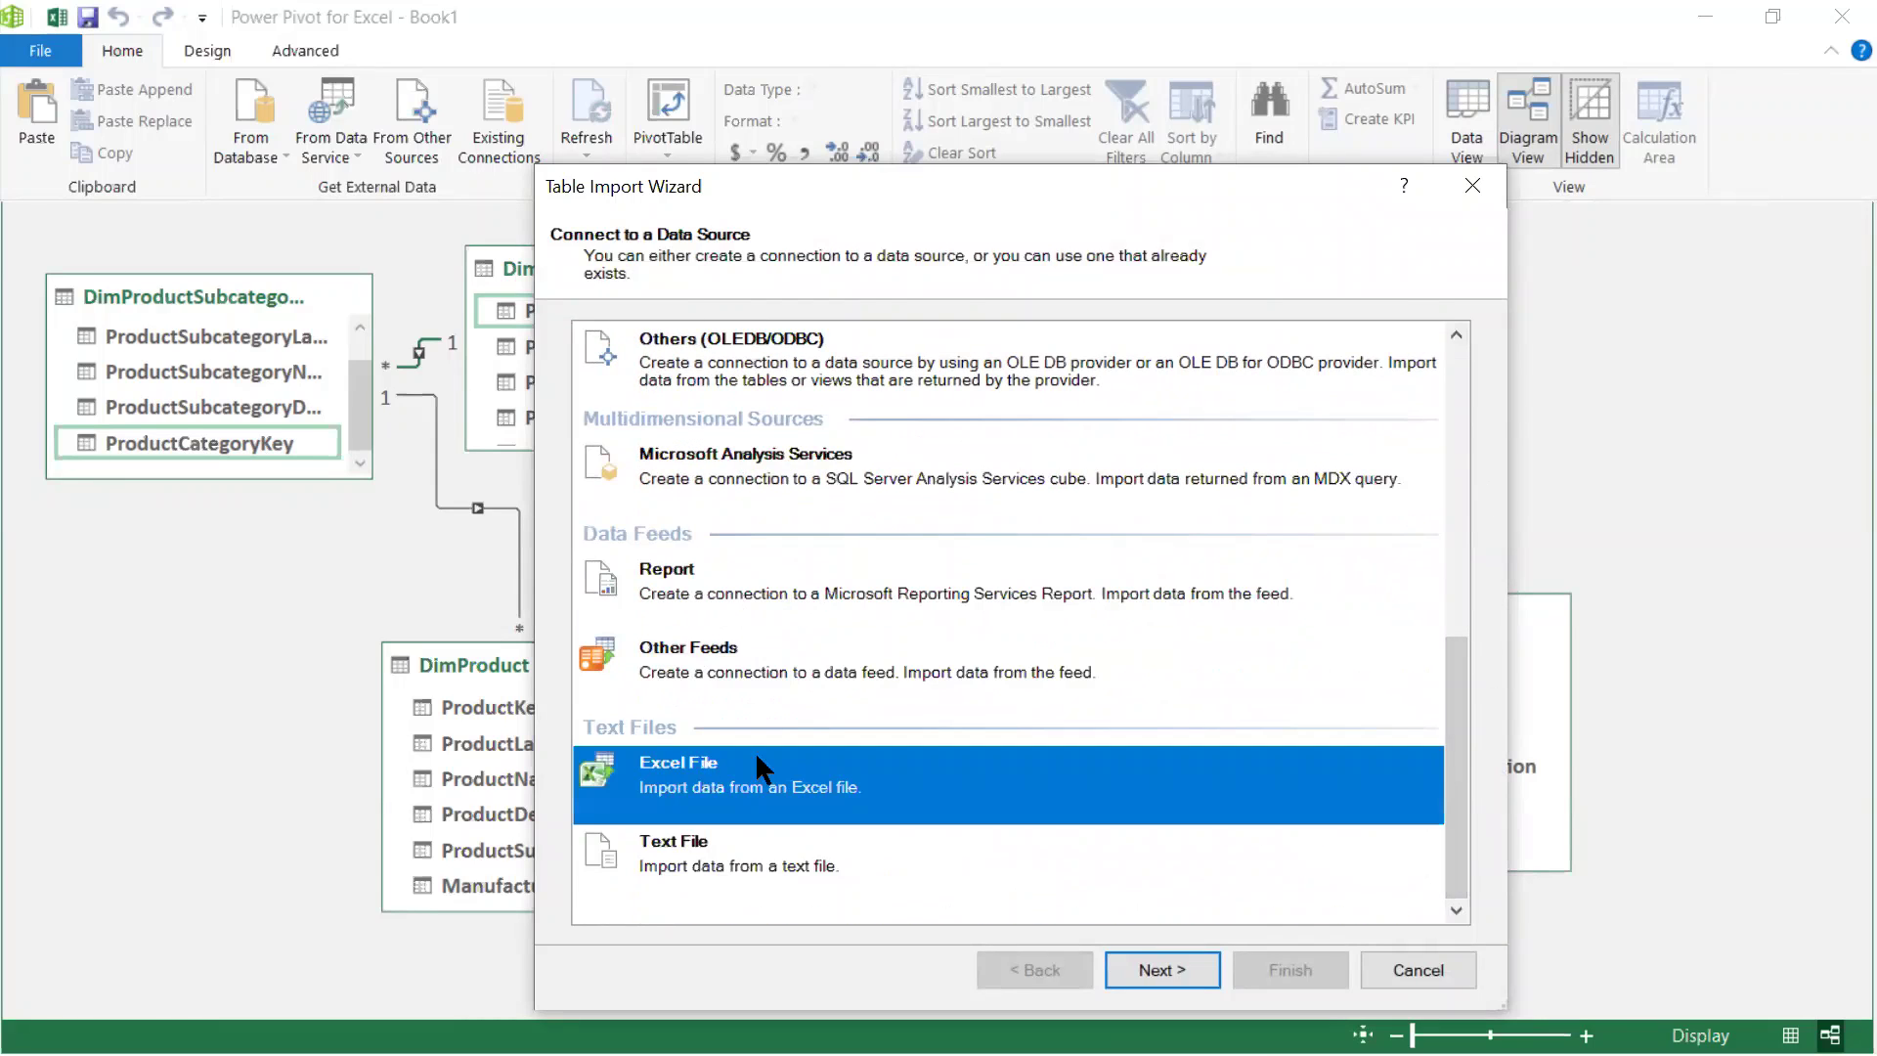
left_click(1154, 973)
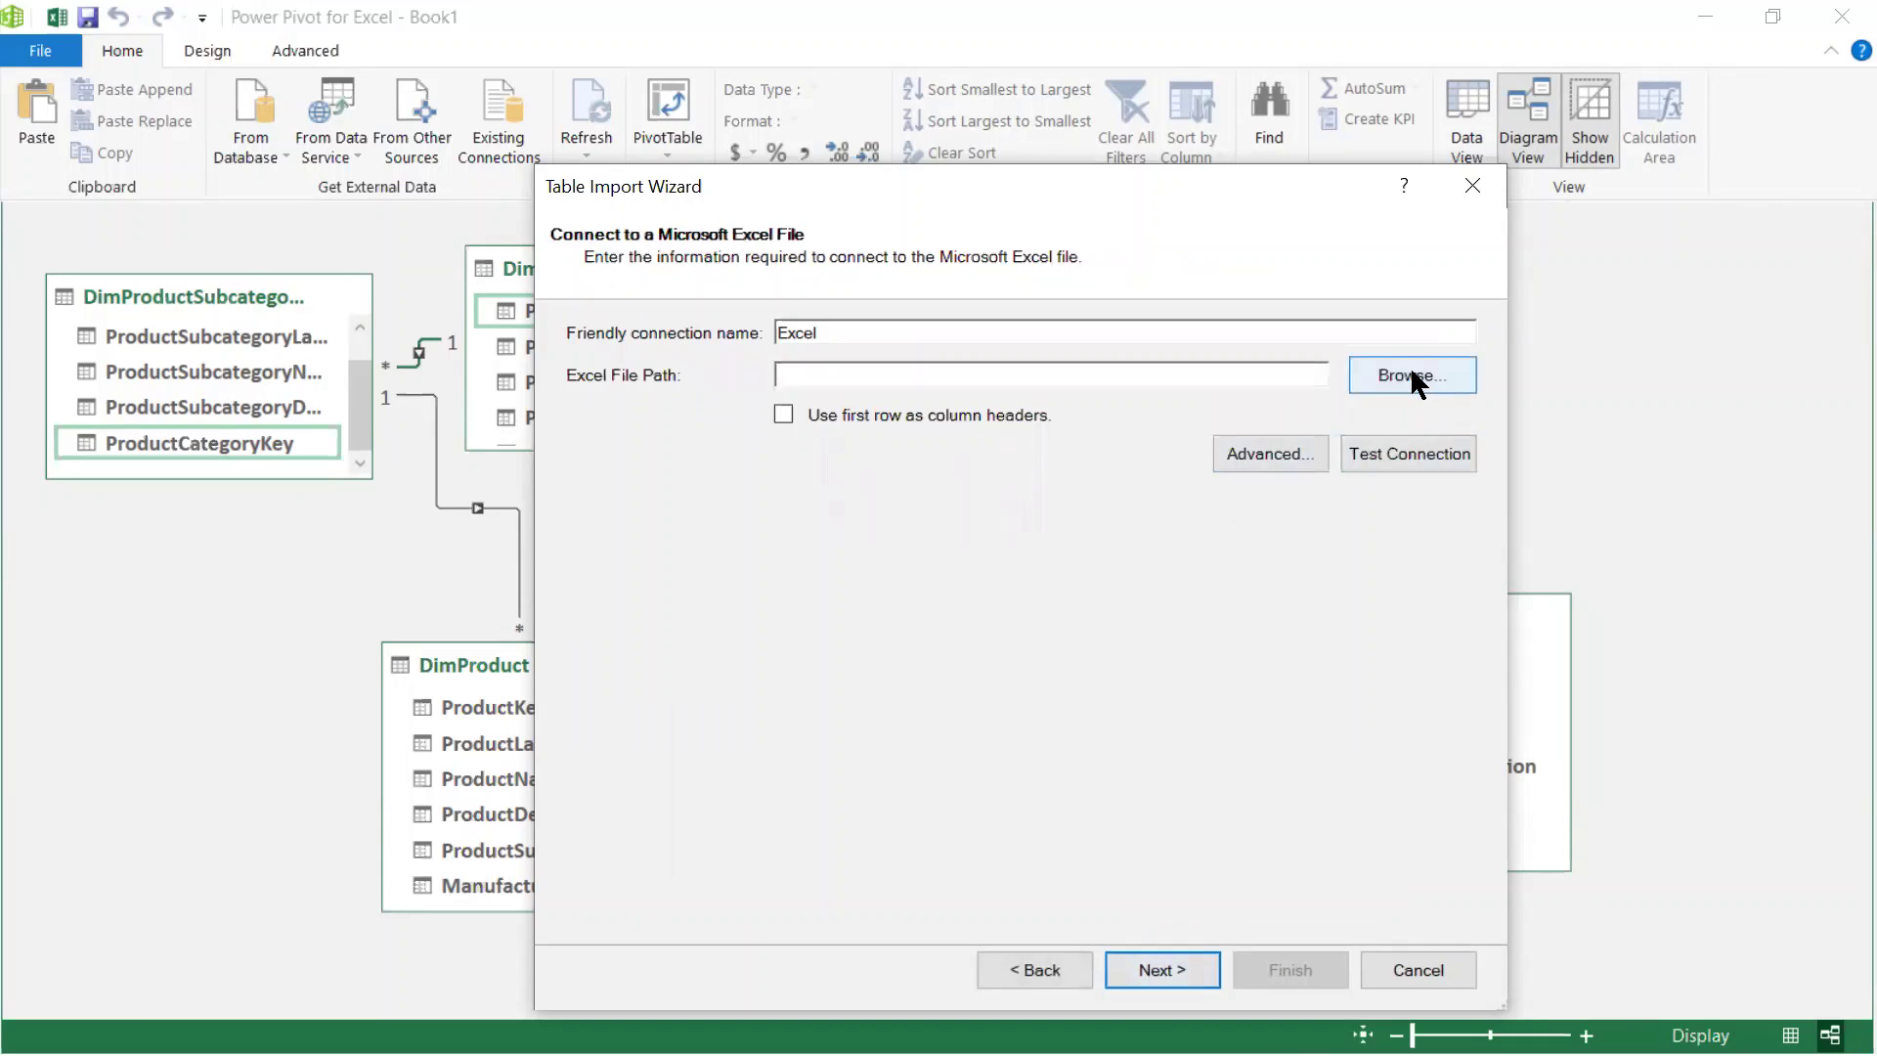
left_click(1414, 382)
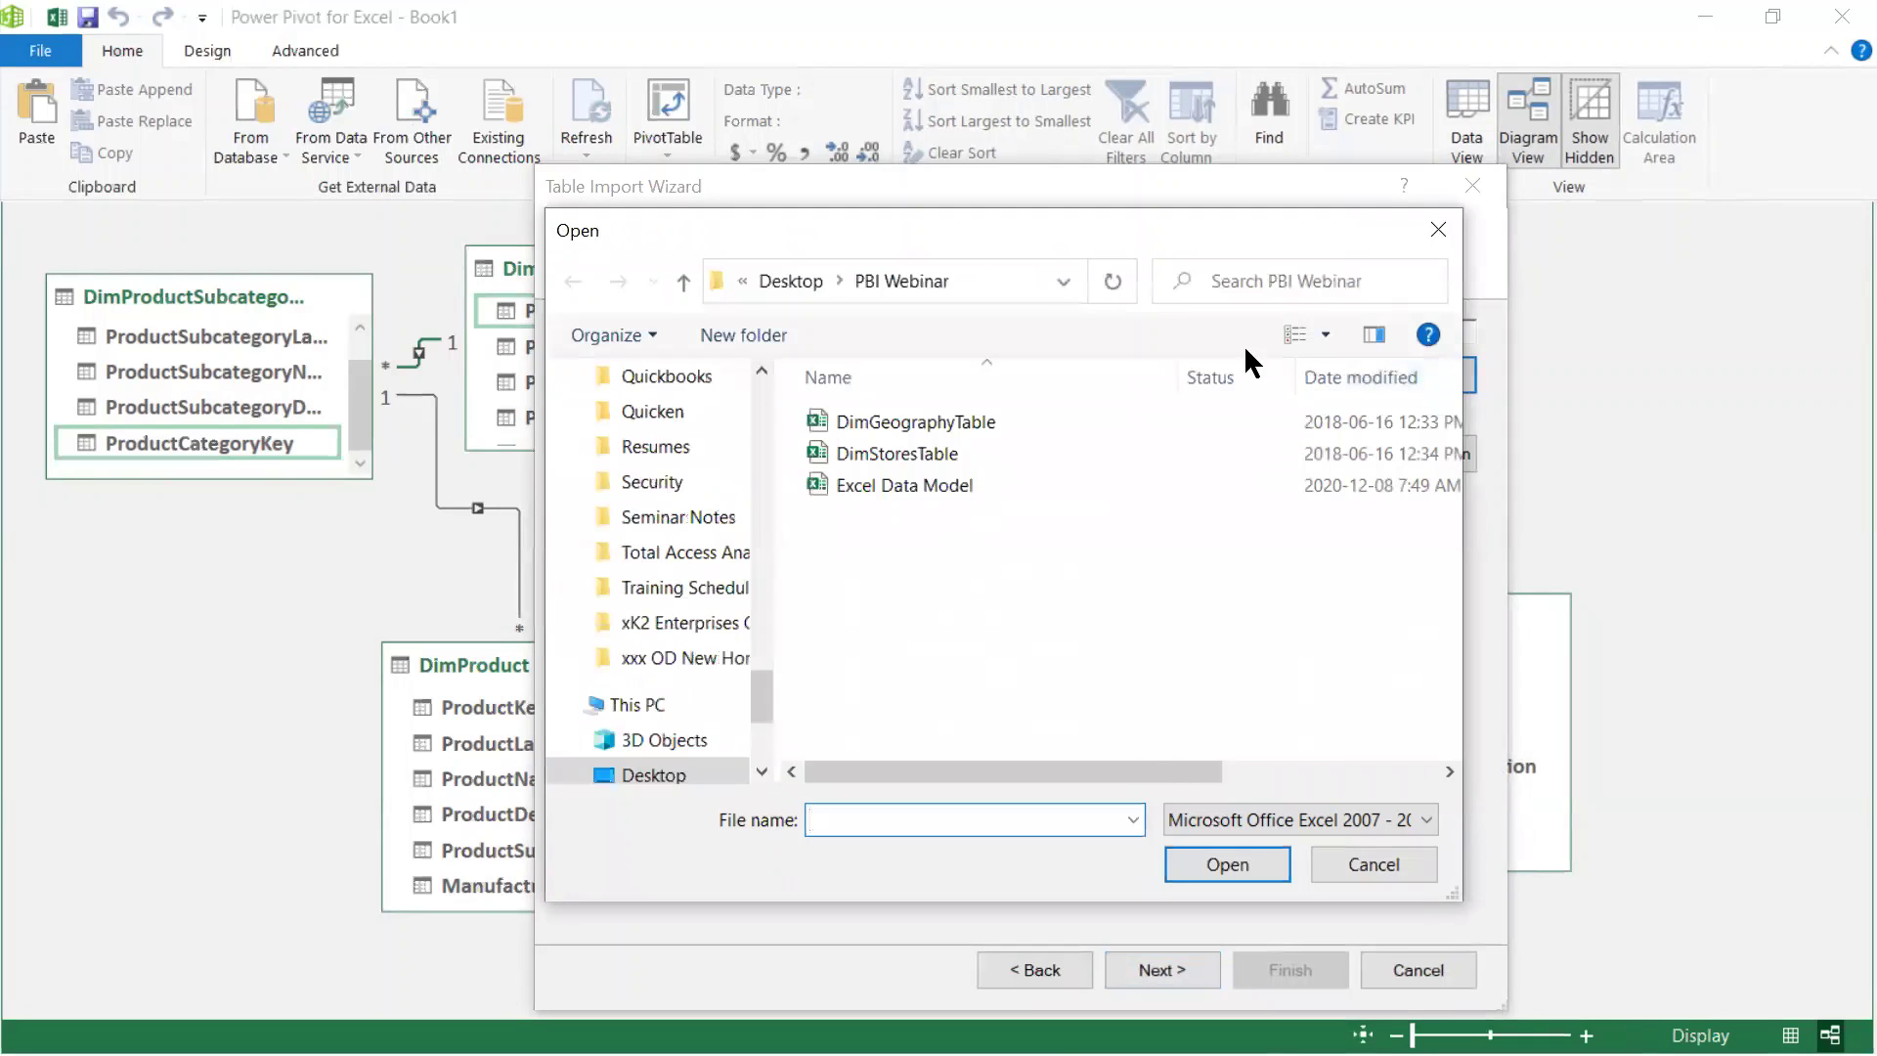
left_click(891, 431)
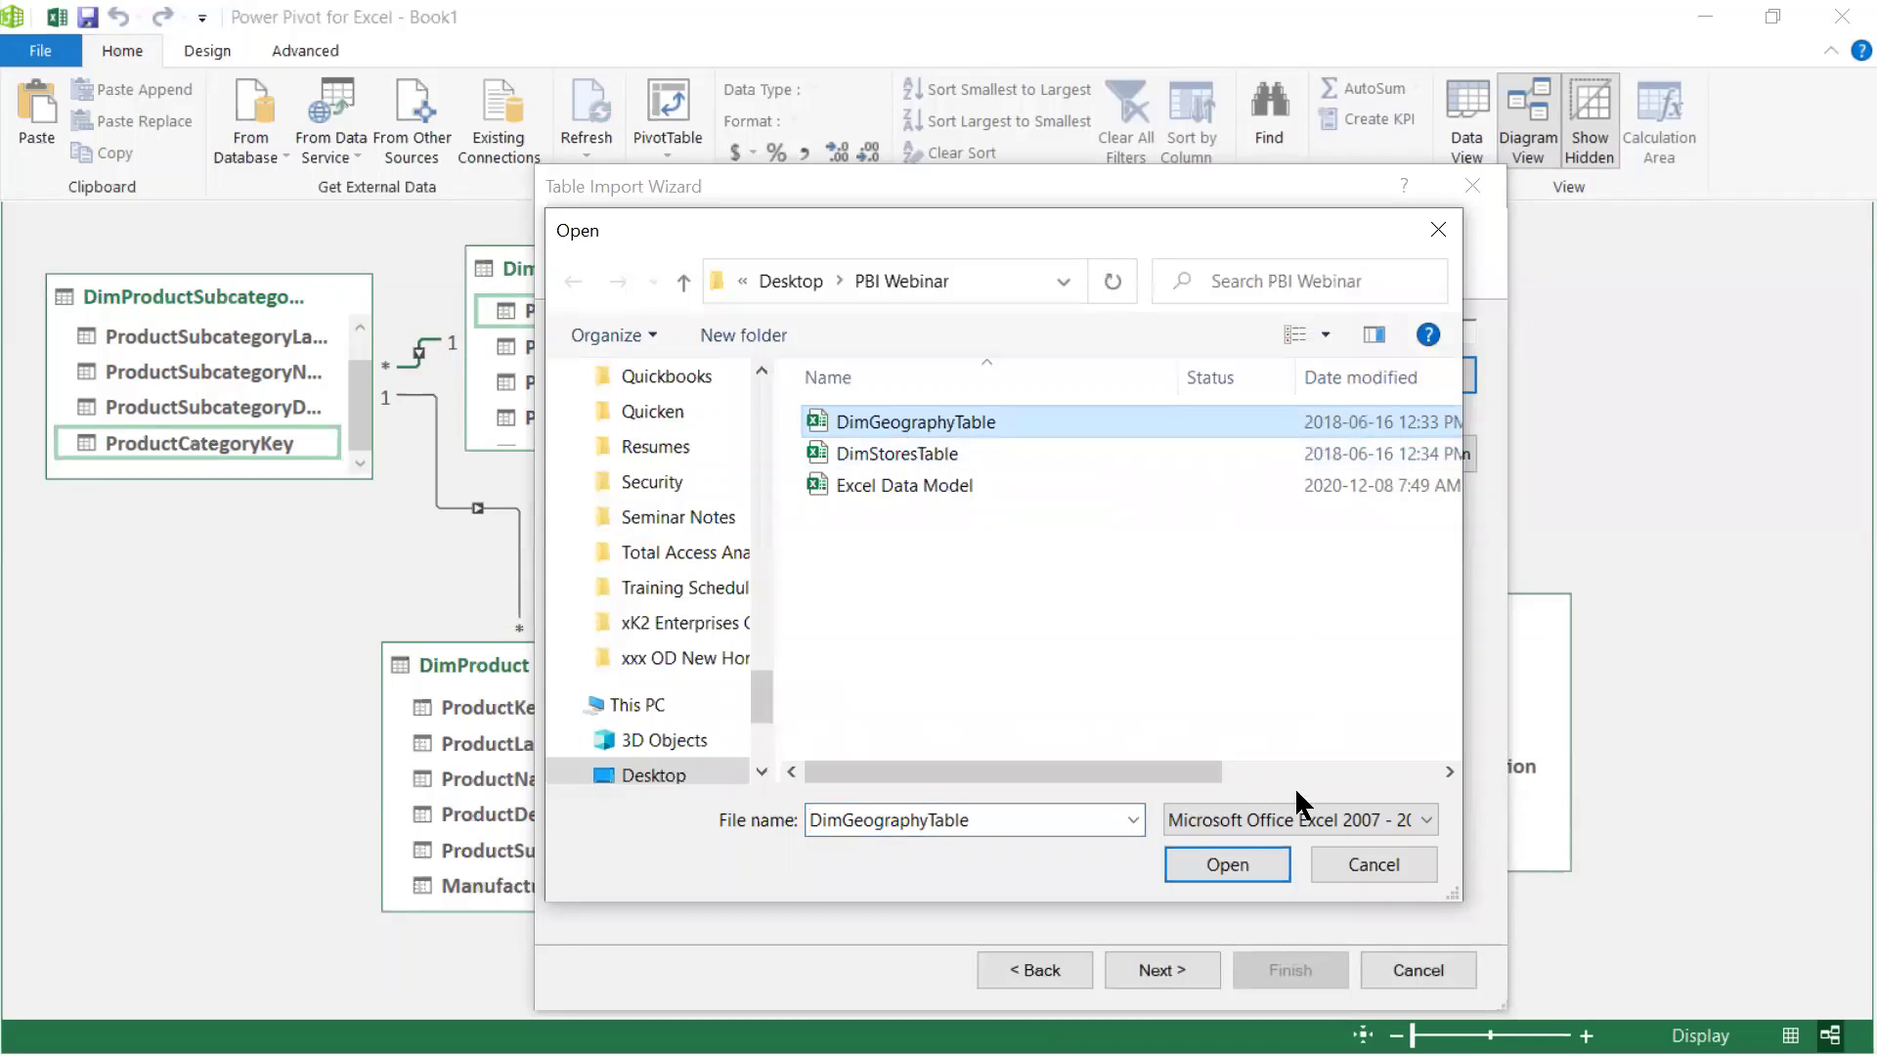
left_click(1217, 868)
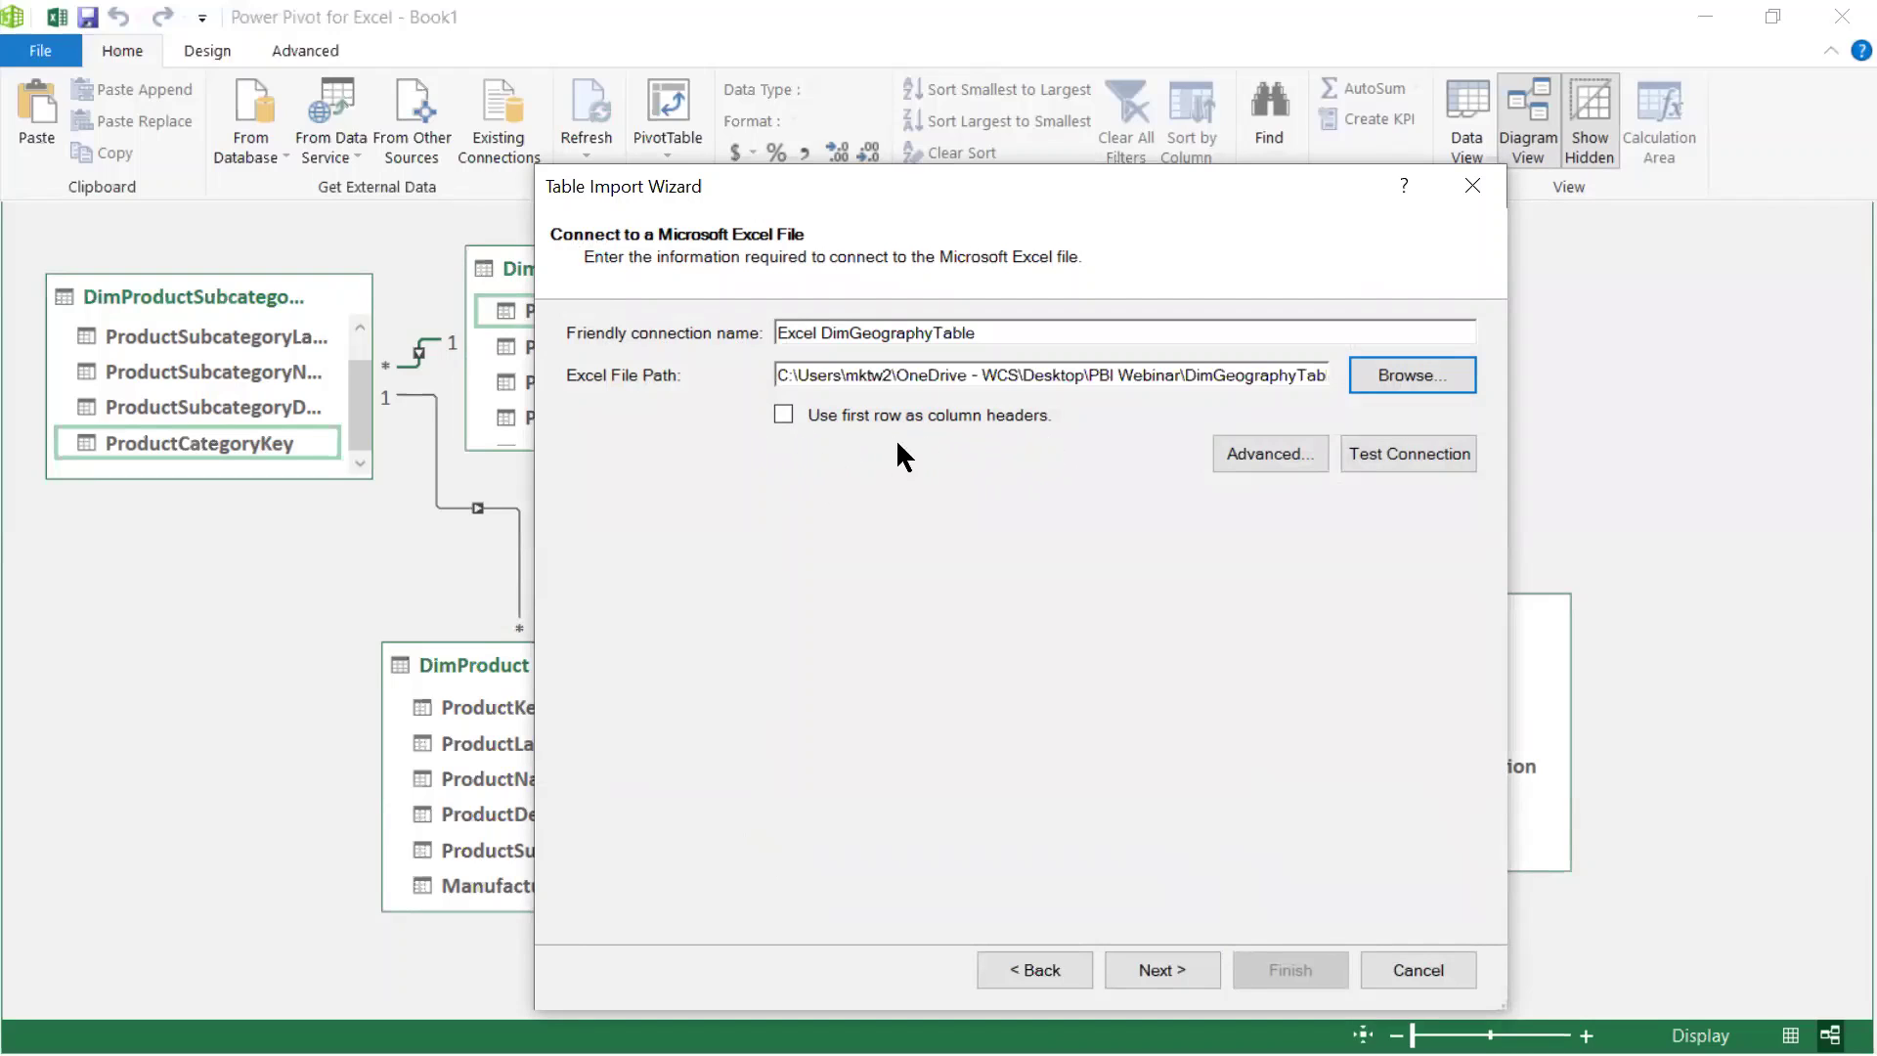
Step: Use the first row as column headers, import the DimGeography table and close the import wizard
left_click(780, 415)
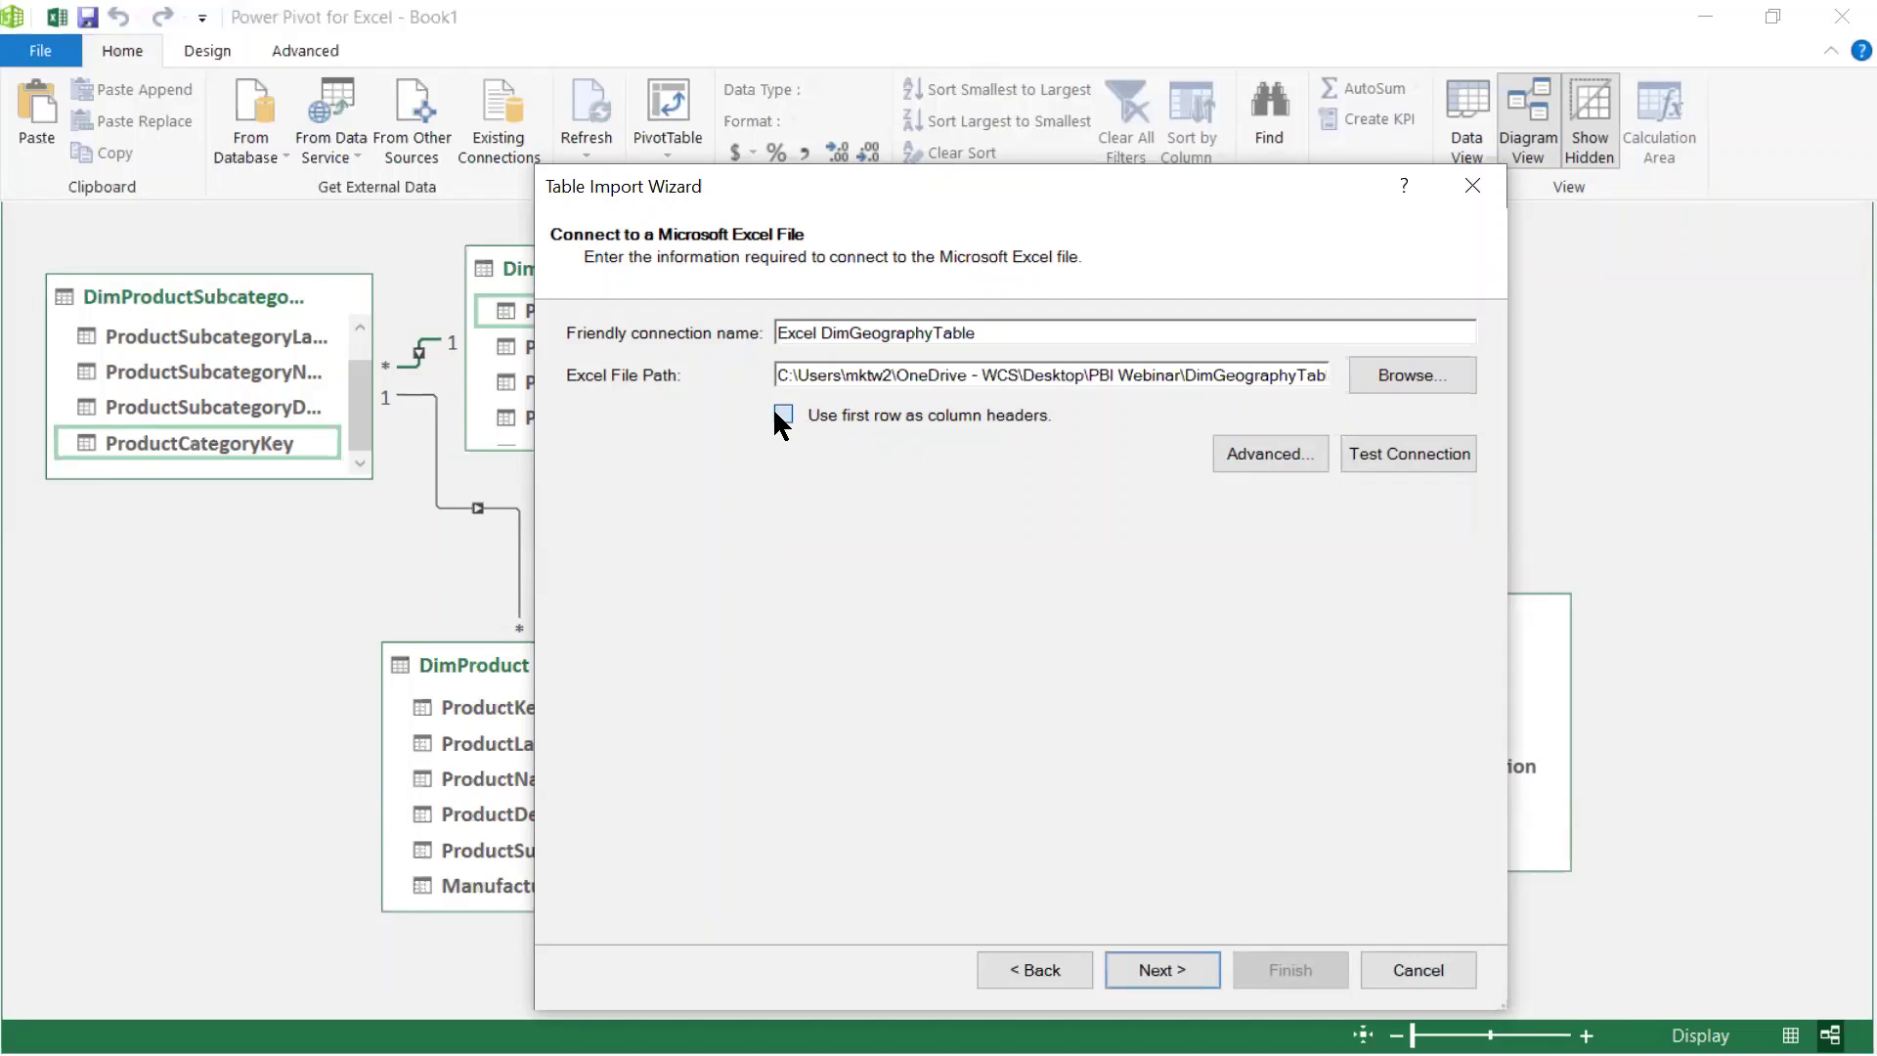
left_click(1174, 964)
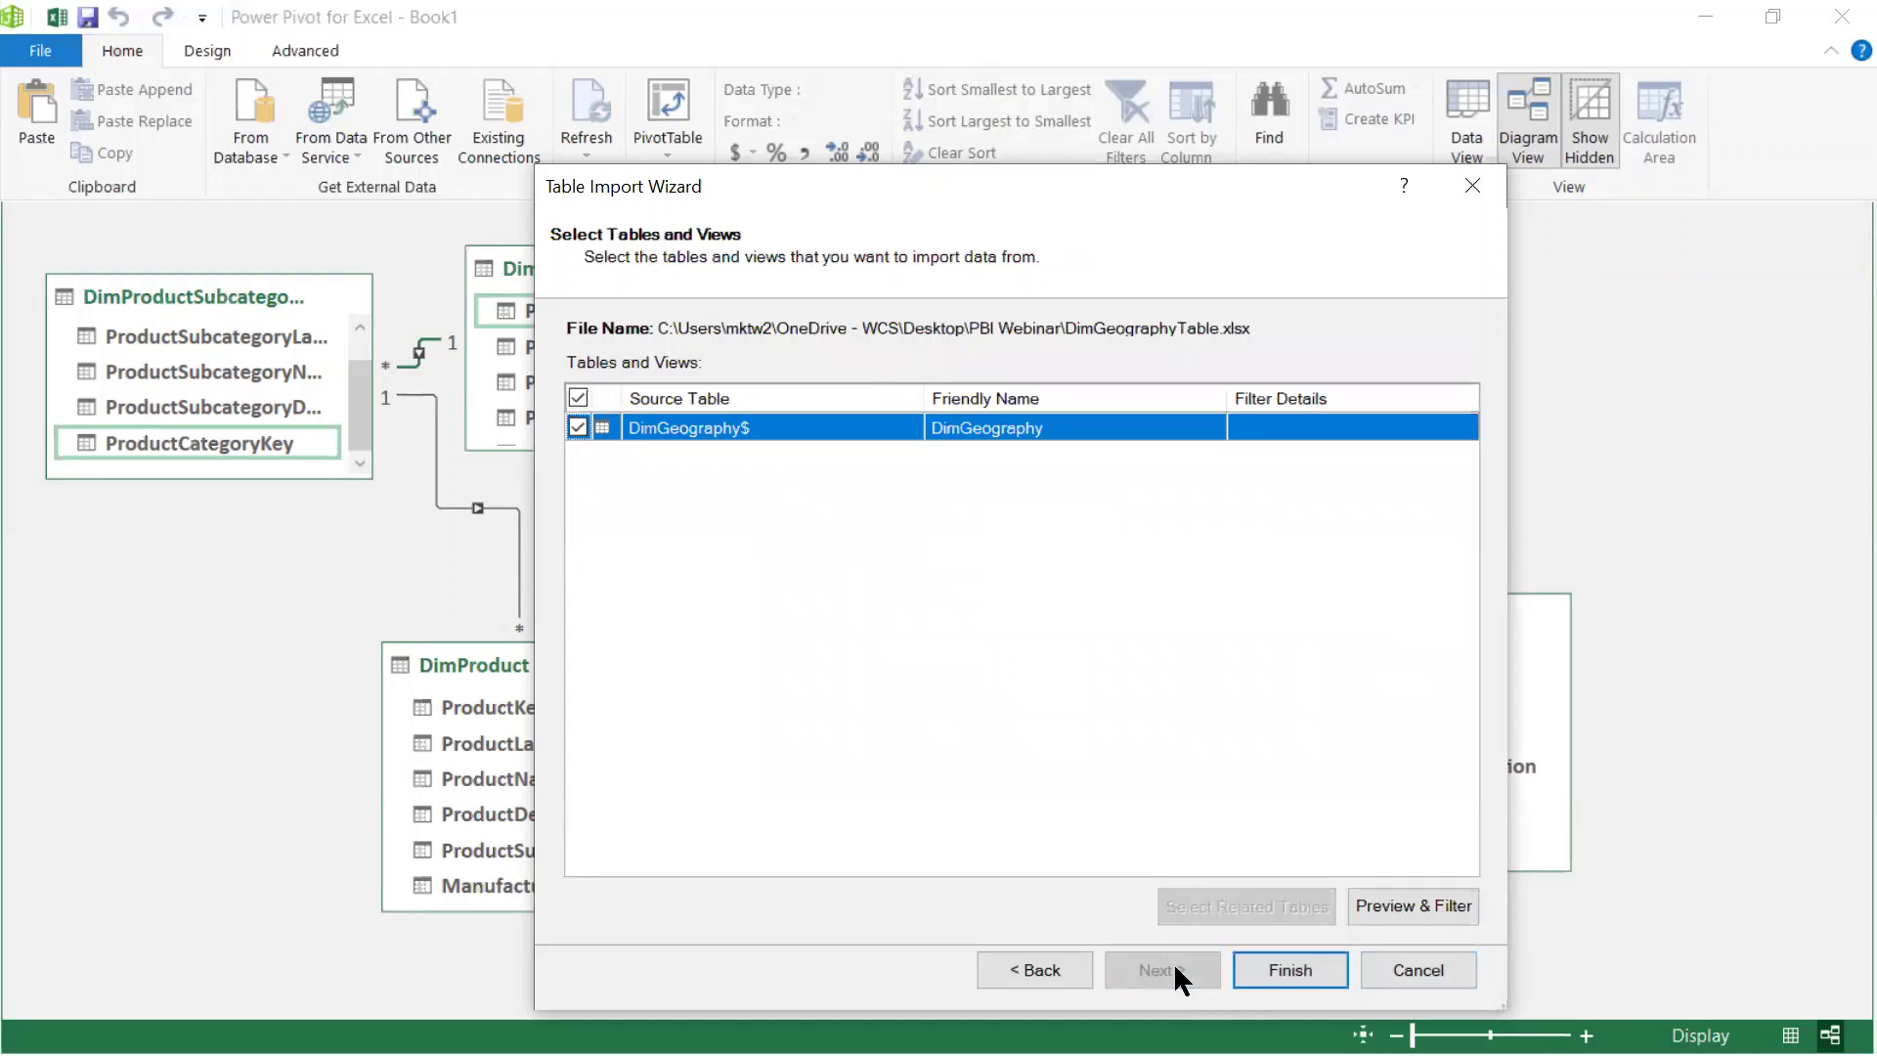
left_click(1299, 973)
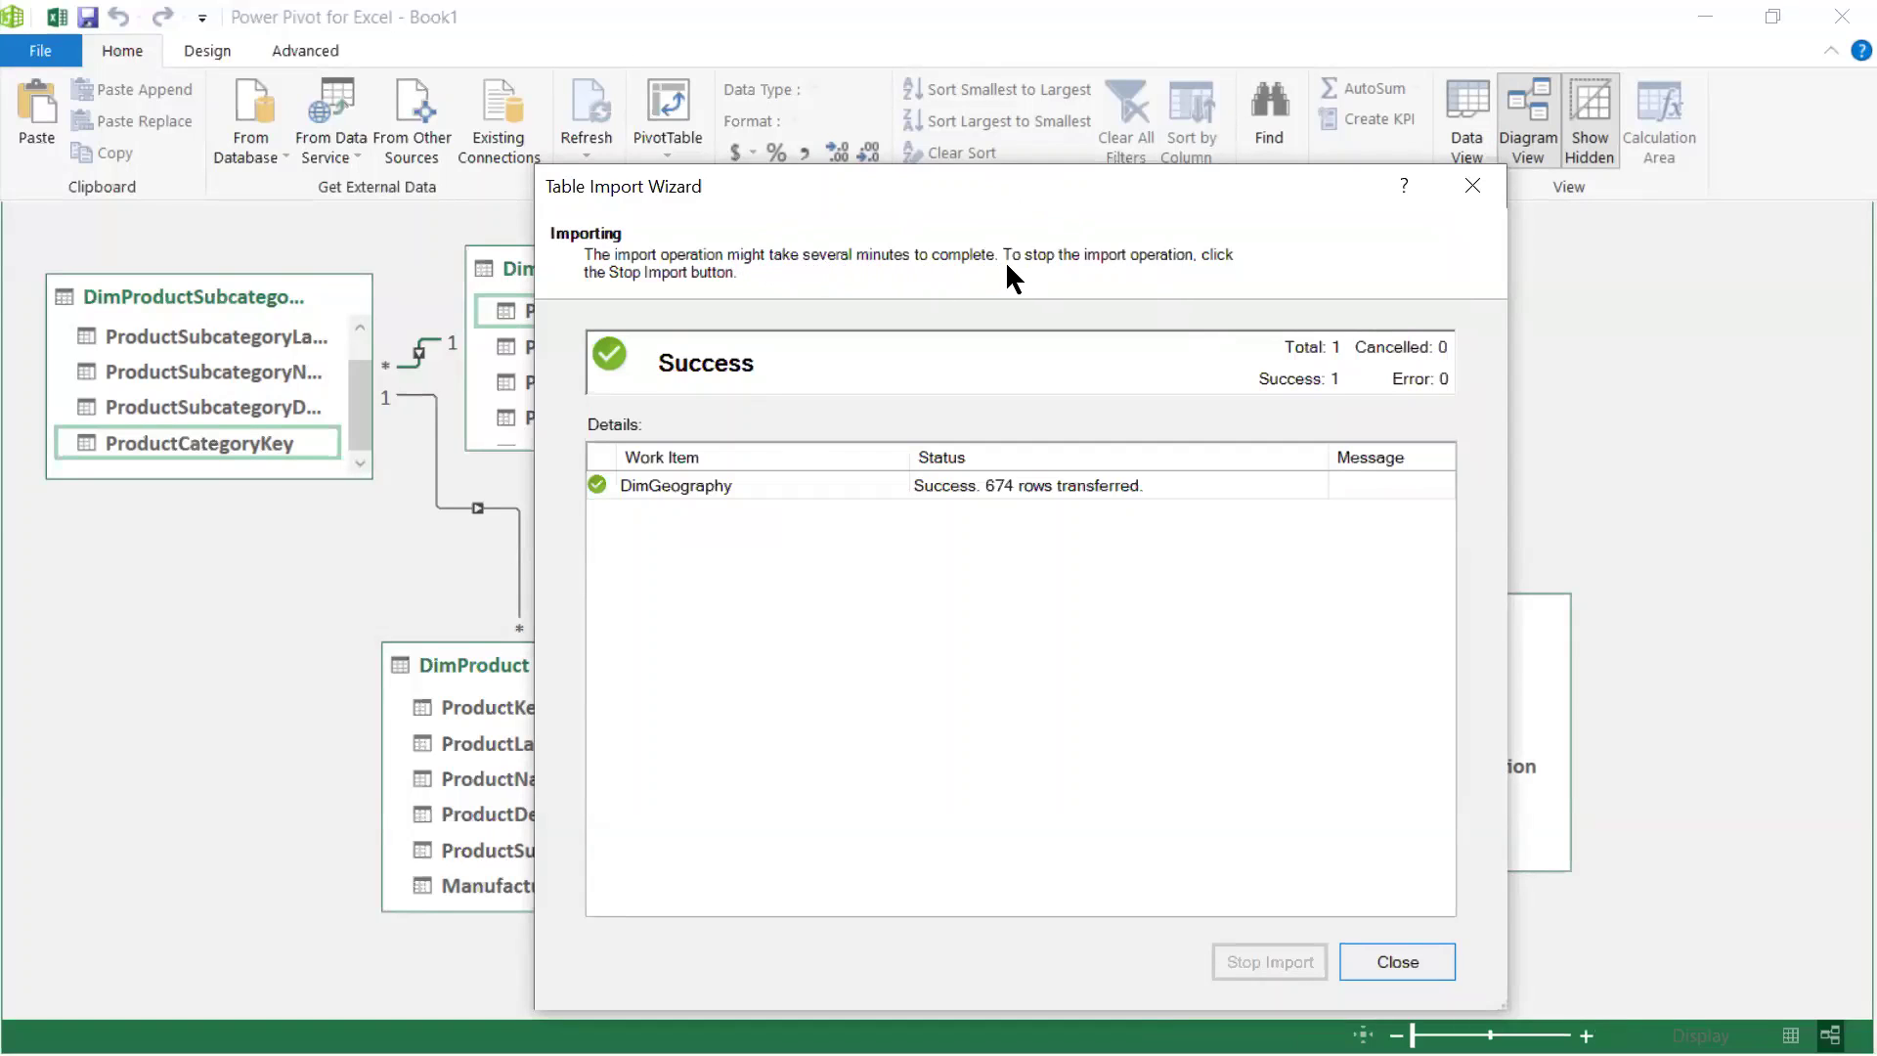
key("Return")
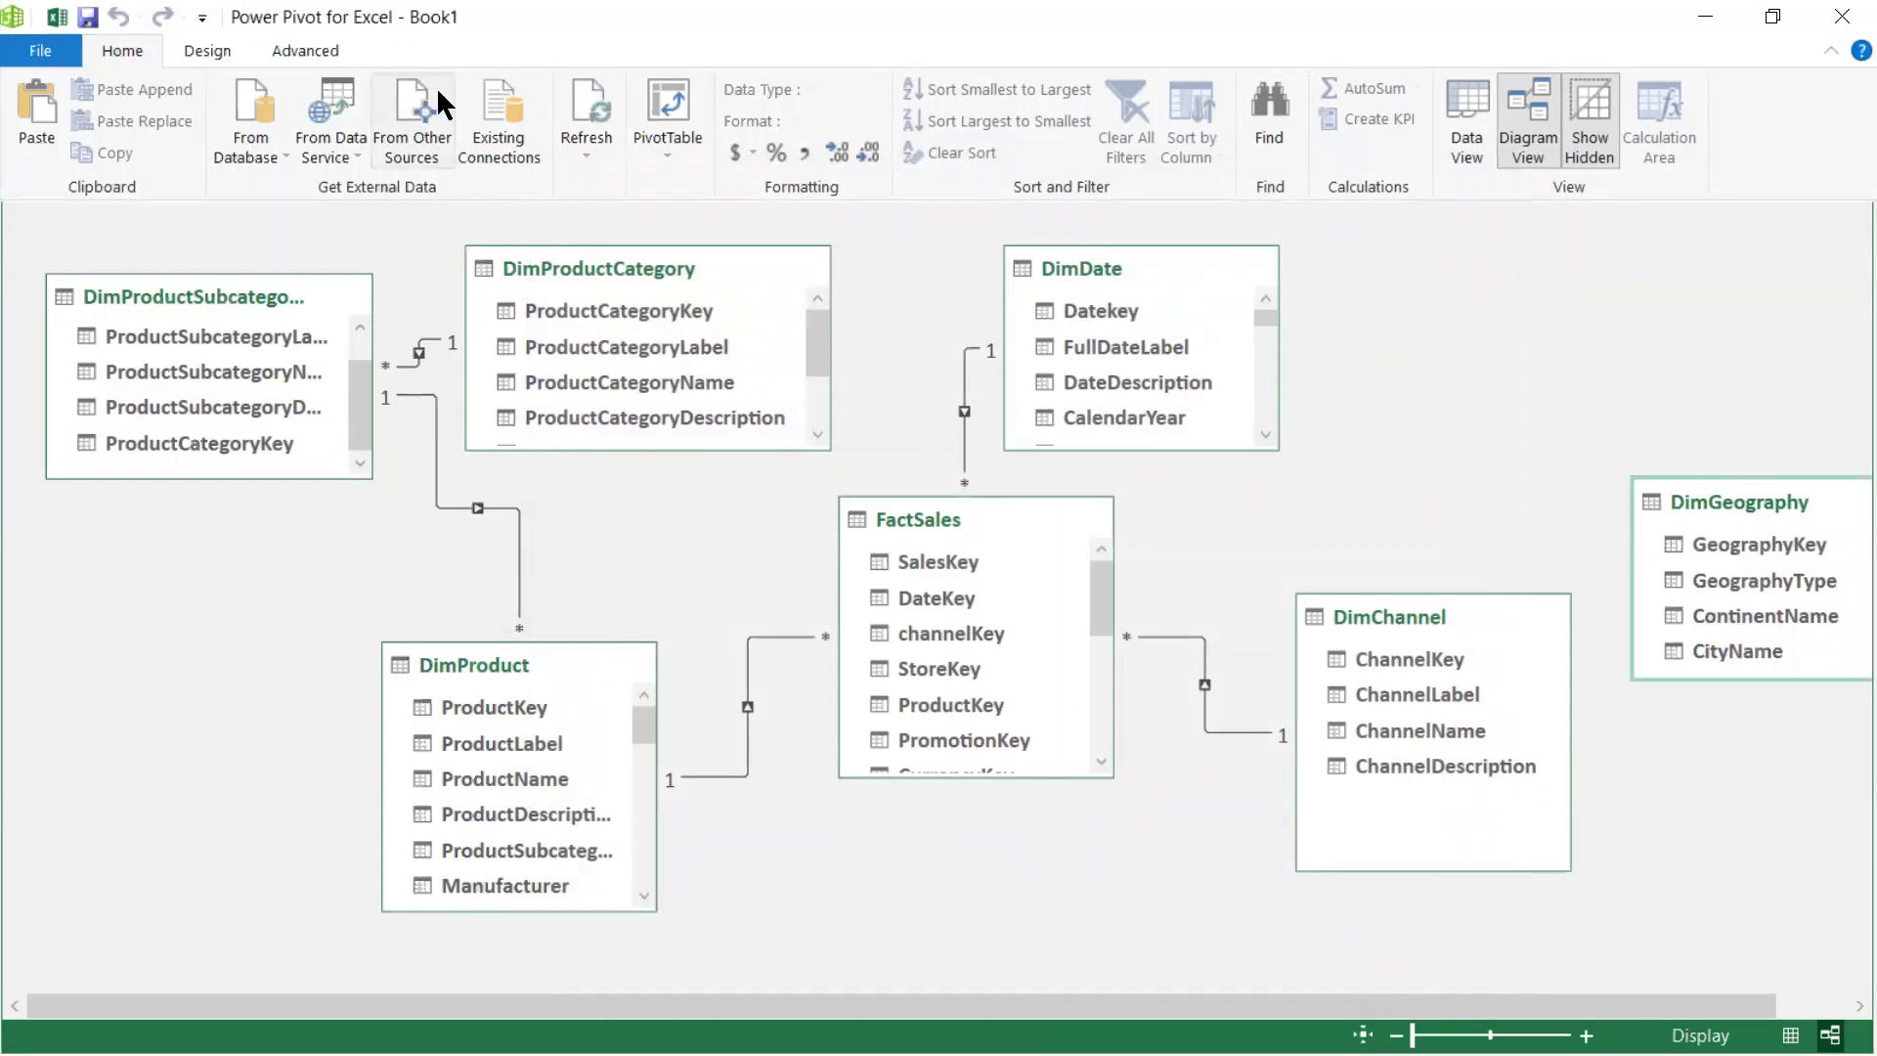
Step: Start another Excel file import with DimStoresTable from the PBI Webinar folder as the source
left_click(417, 112)
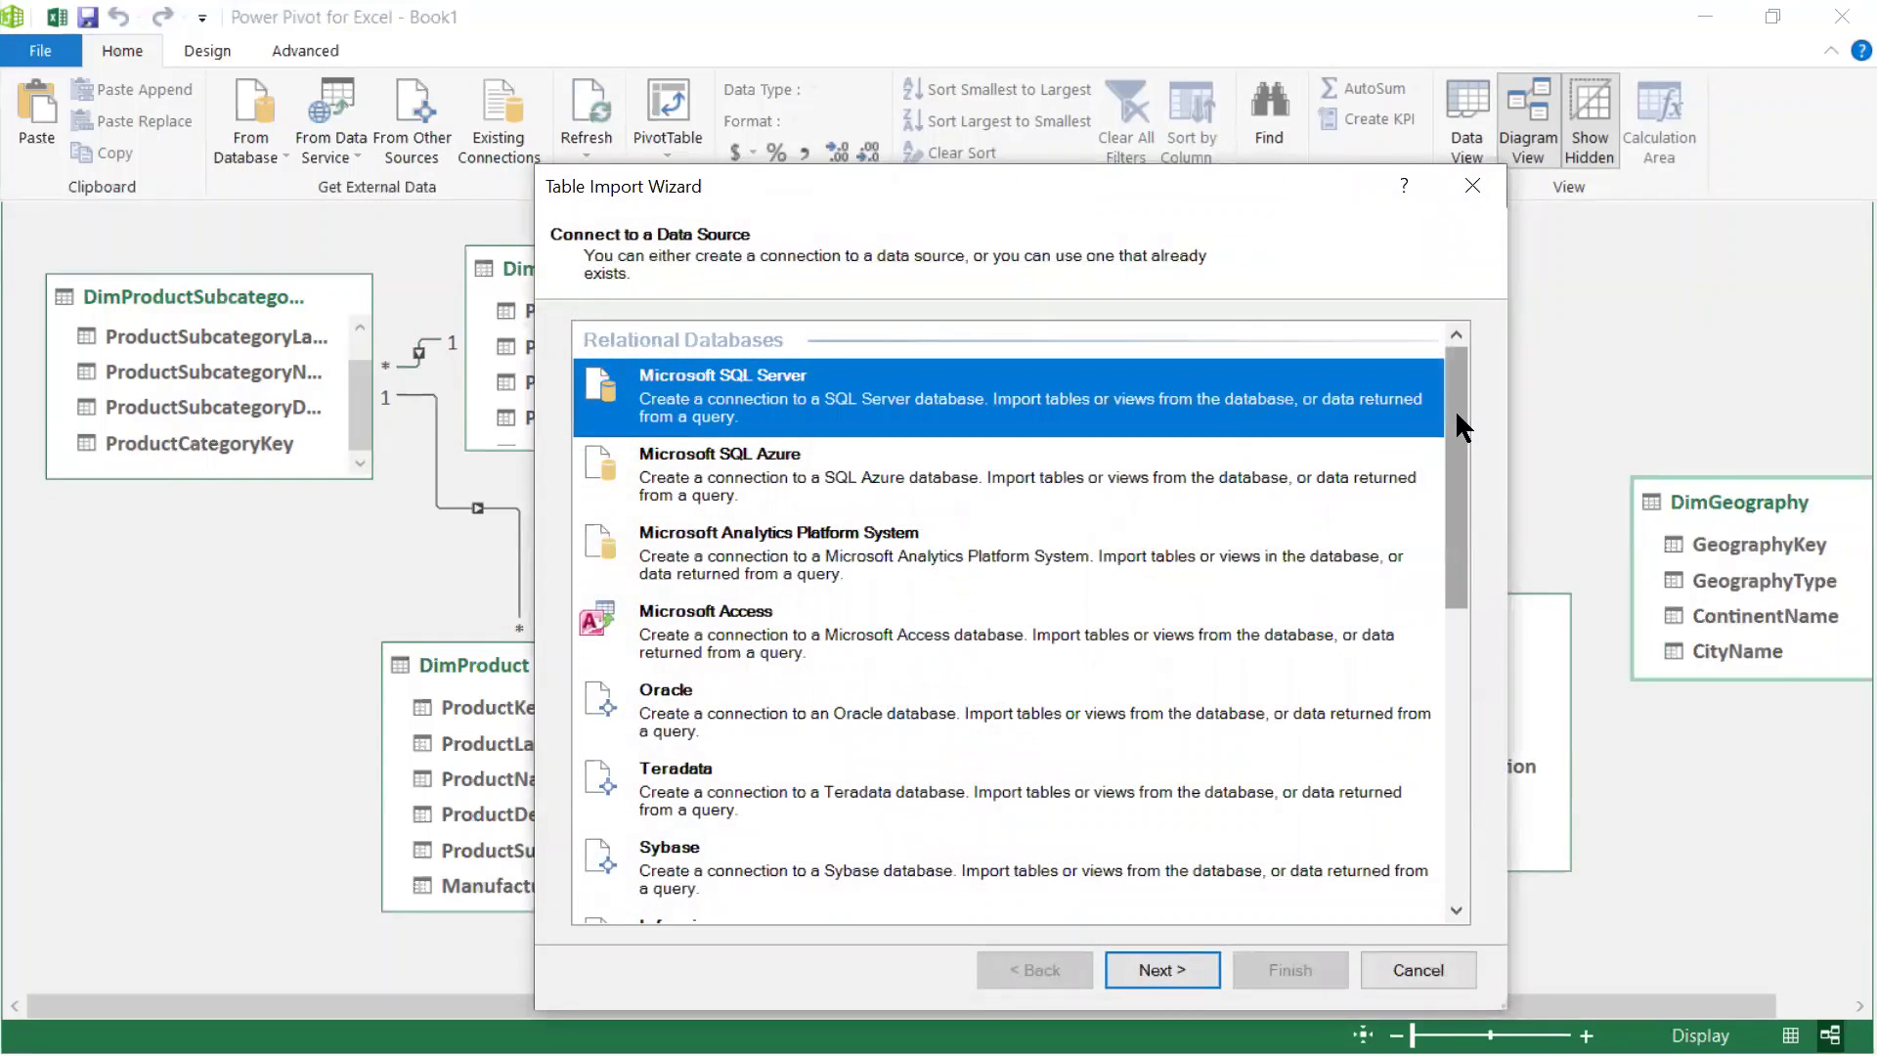
left_click_drag(1455, 409, 1441, 888)
left_click(680, 764)
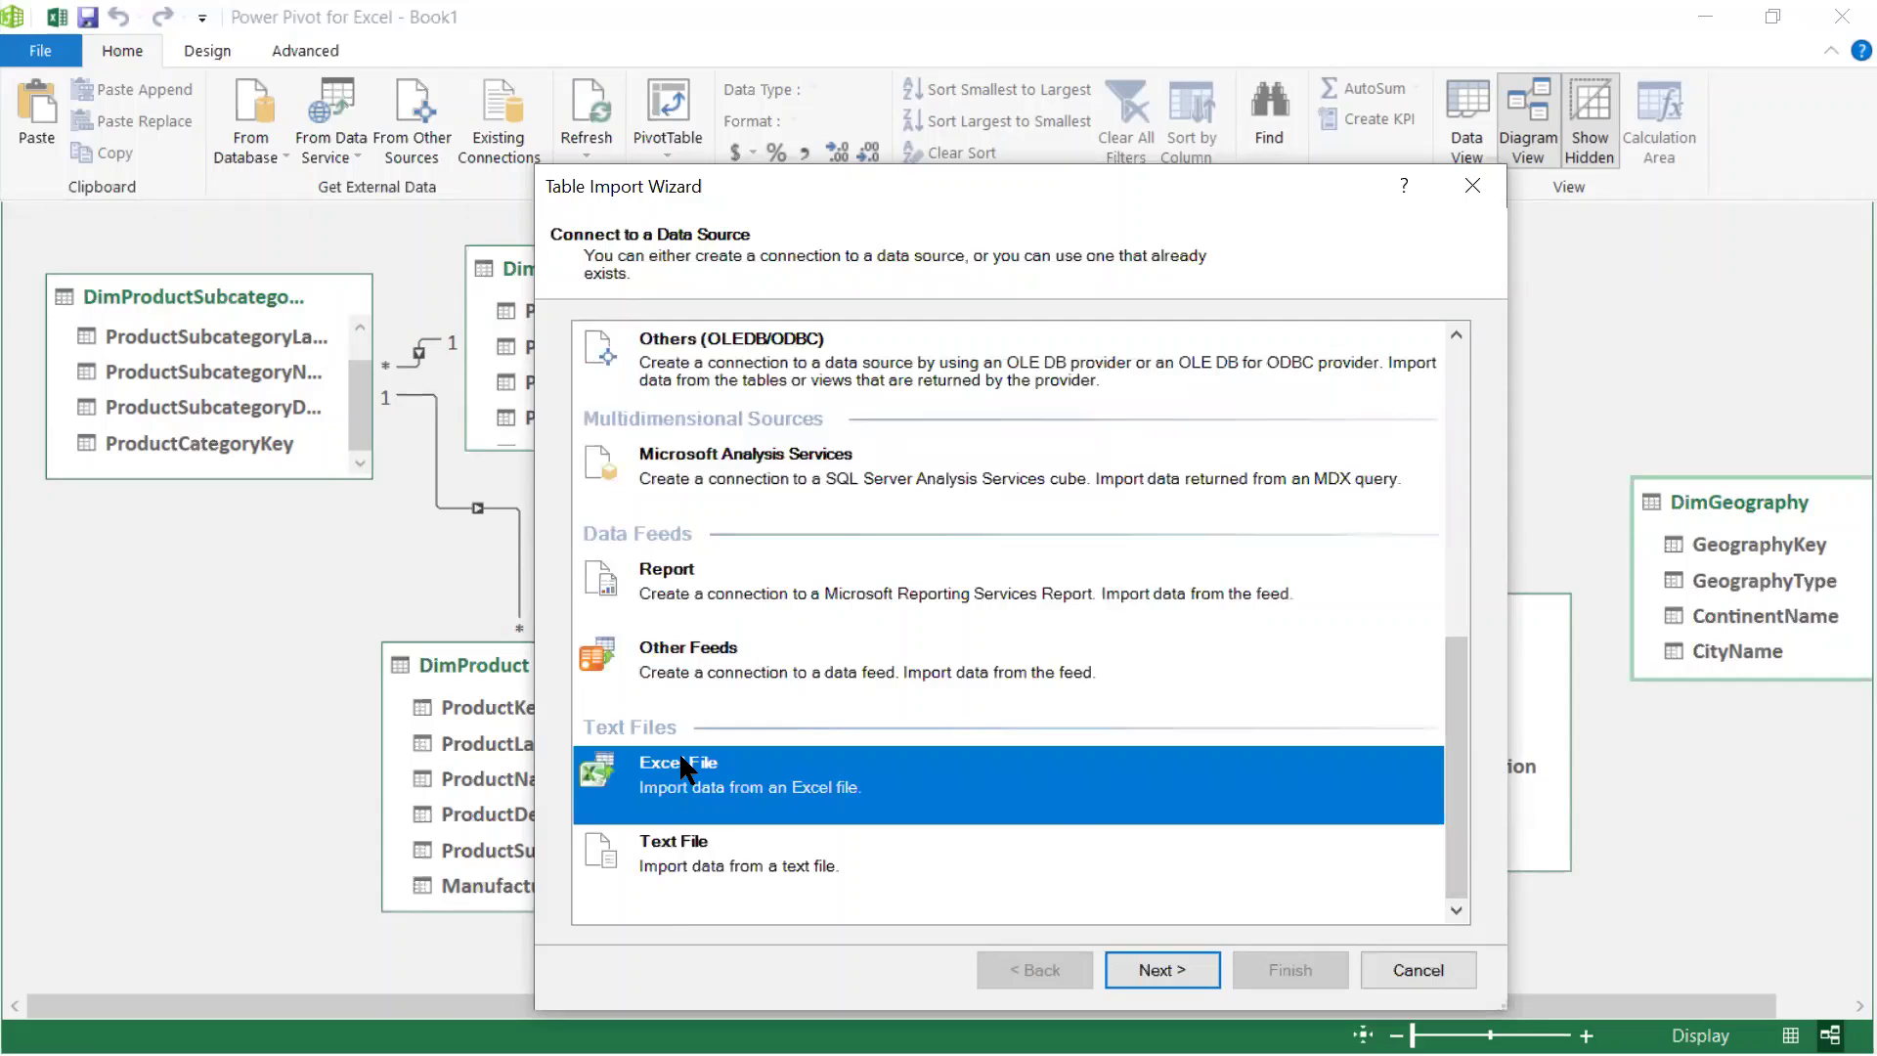
left_click(1162, 971)
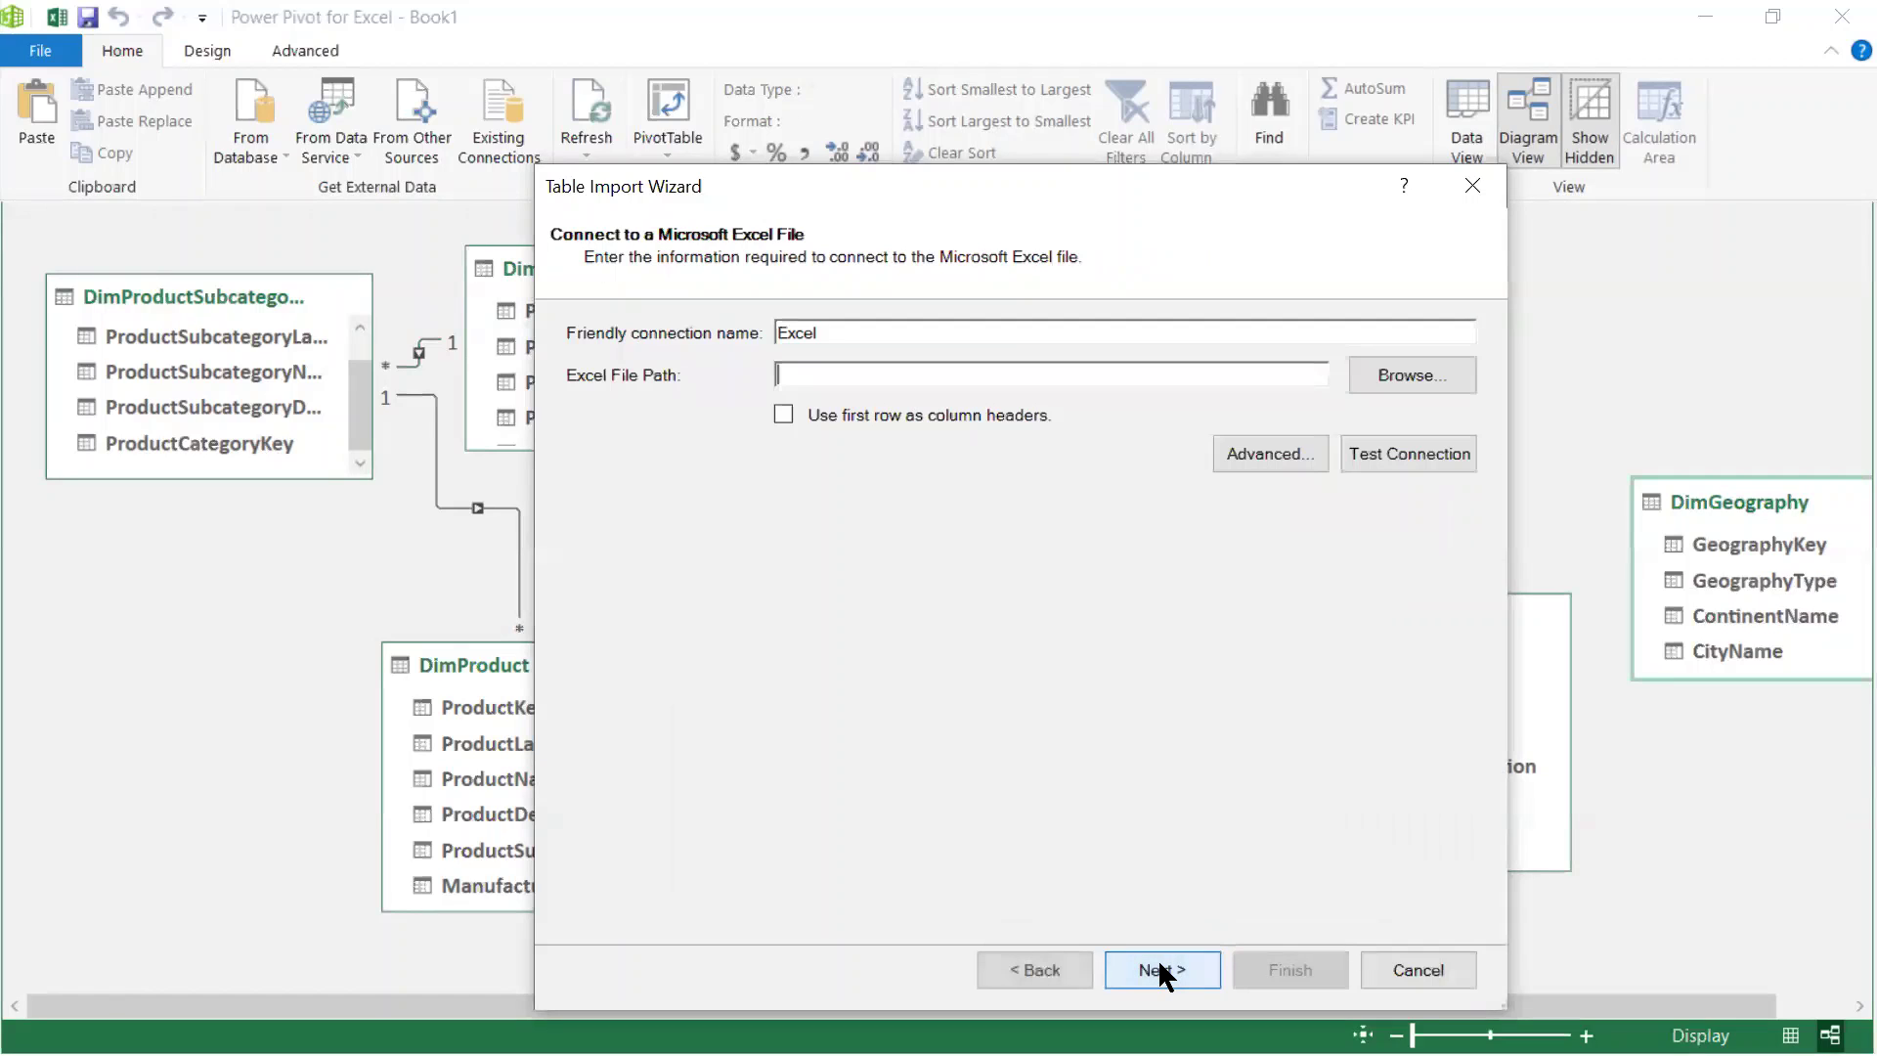
left_click(1383, 378)
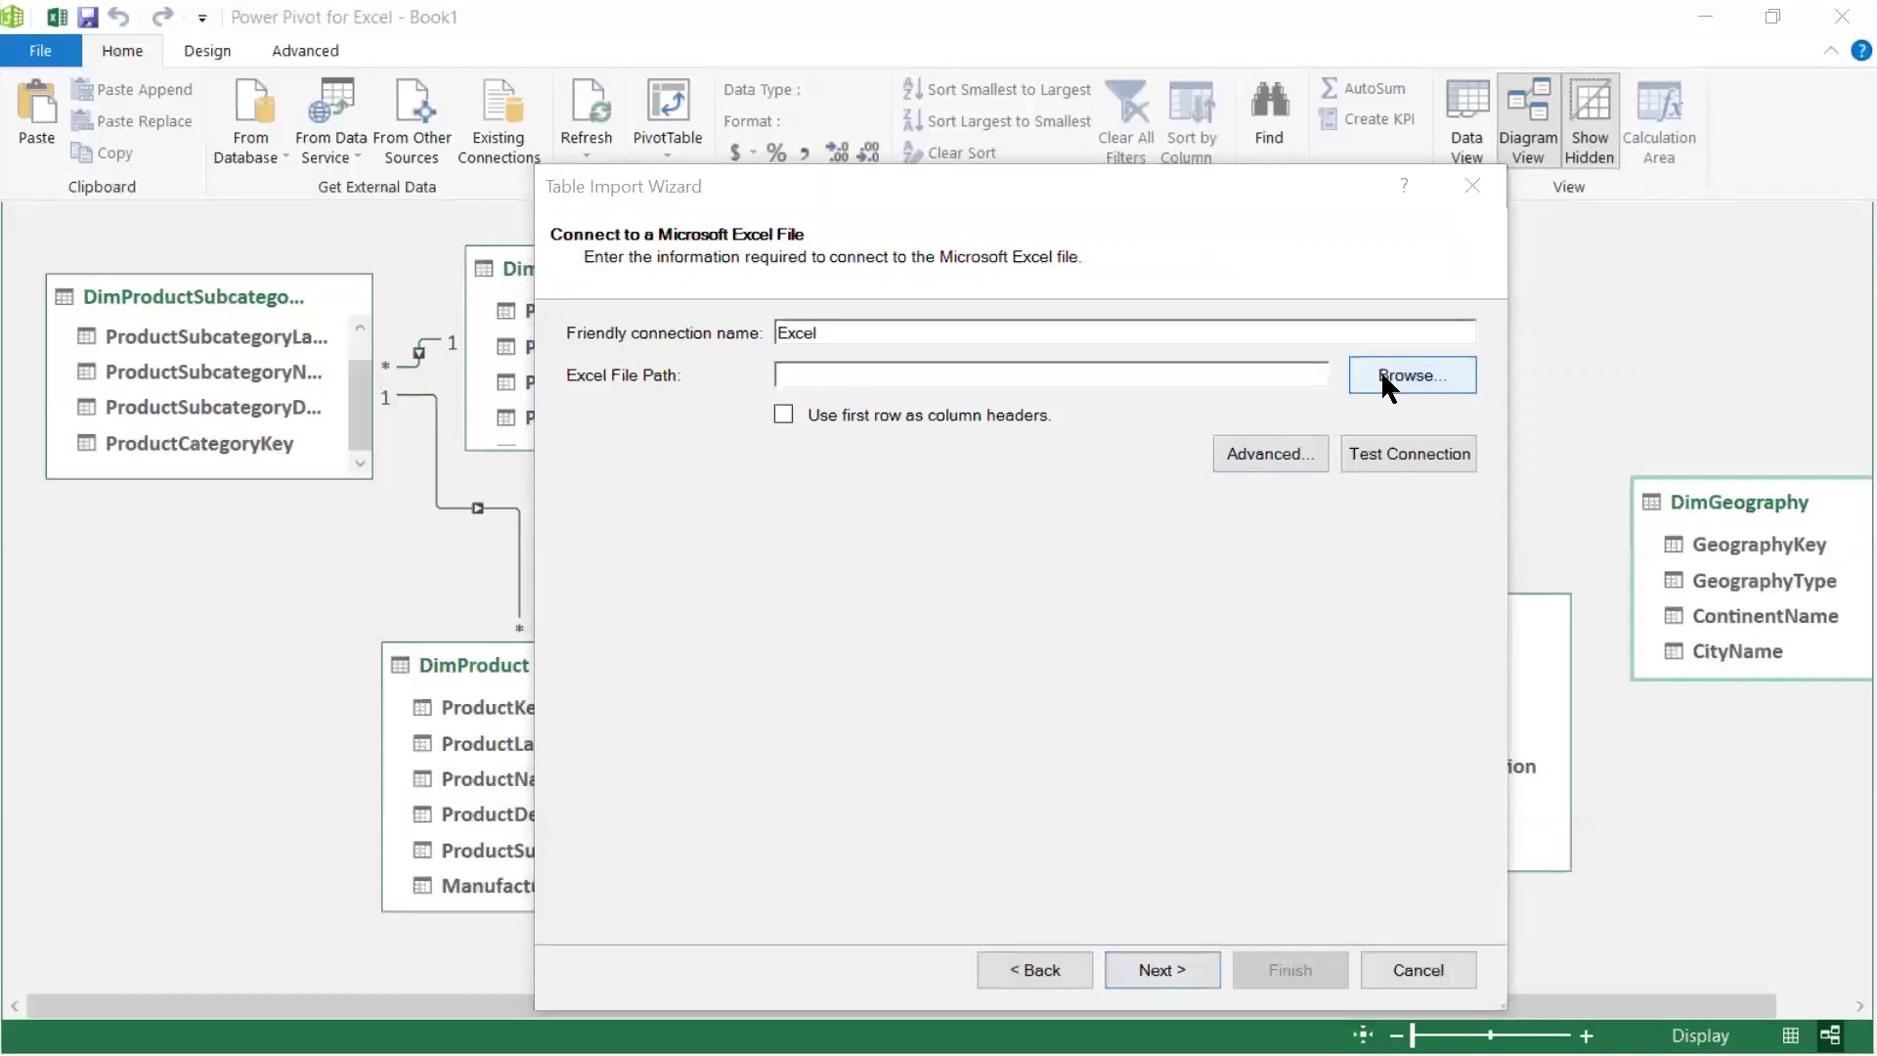
left_click(973, 445)
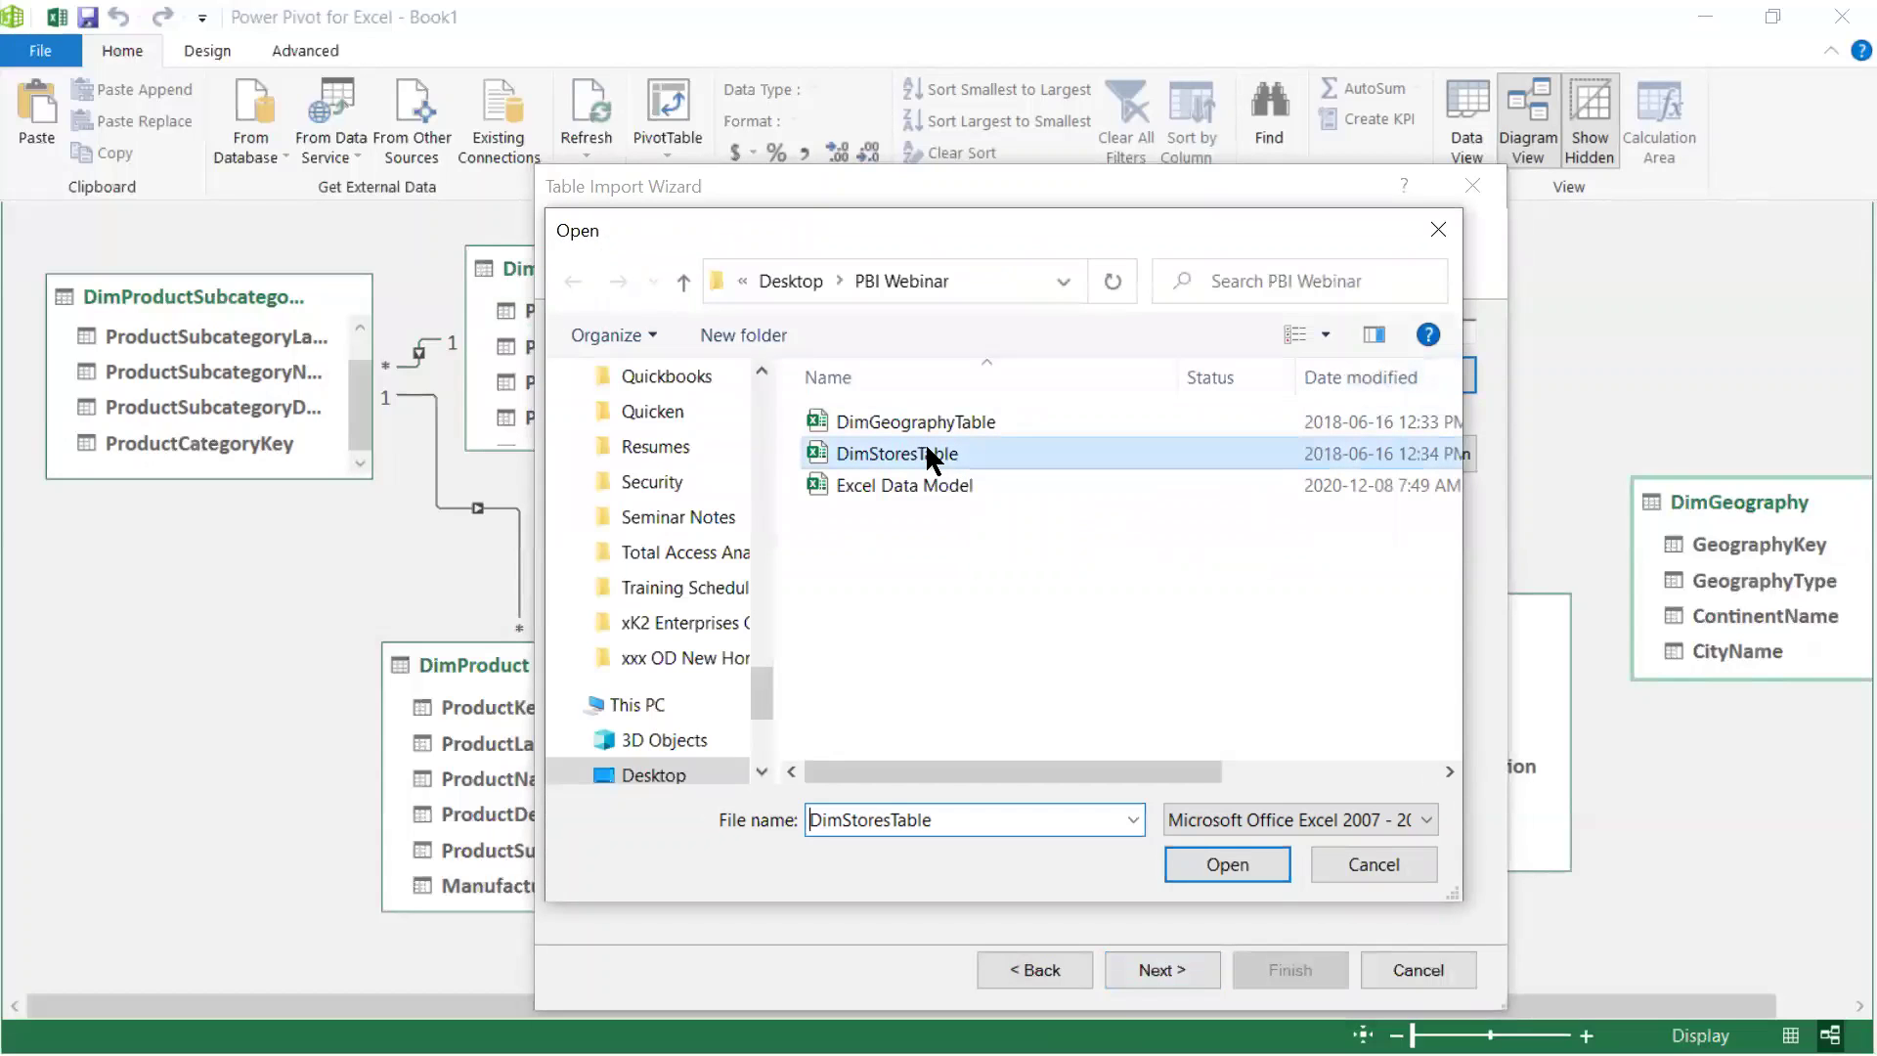
left_click(1226, 862)
Step: Use the first row as column headers, import the DimStores table and close the import wizard
left_click(782, 411)
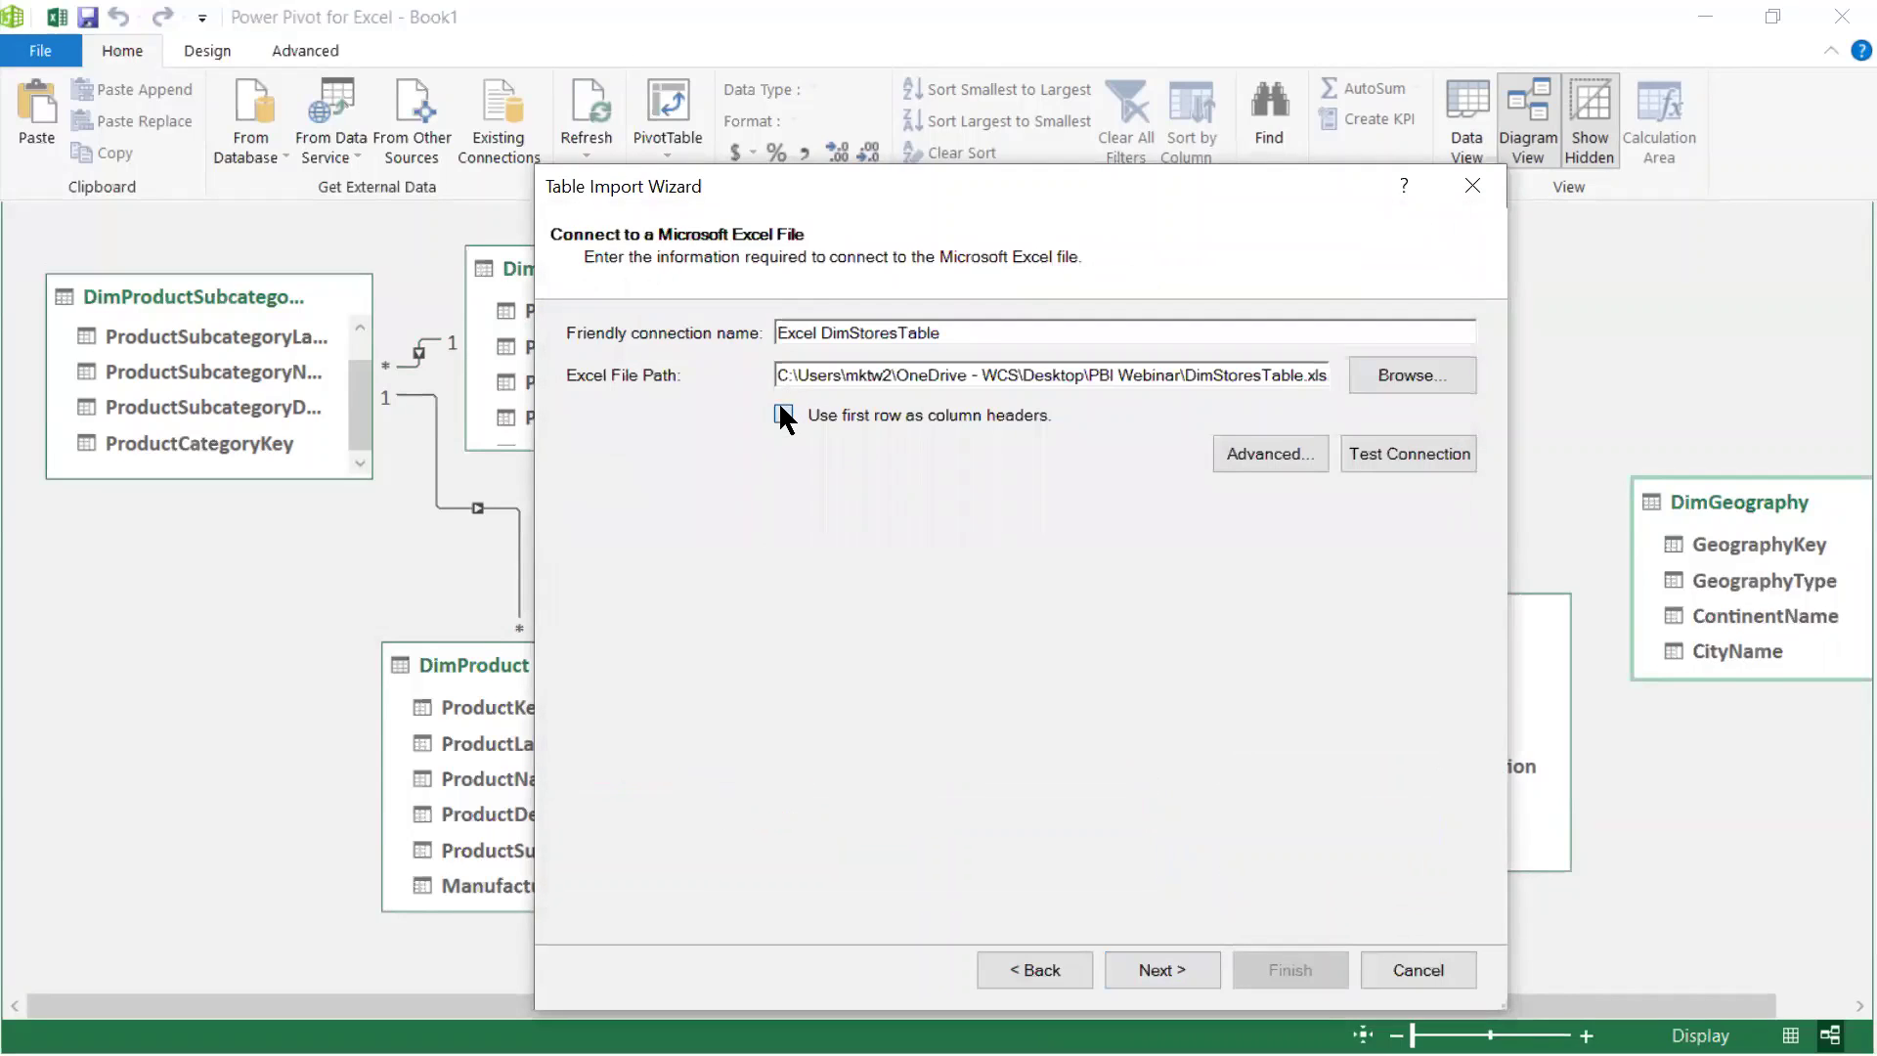
left_click(1155, 970)
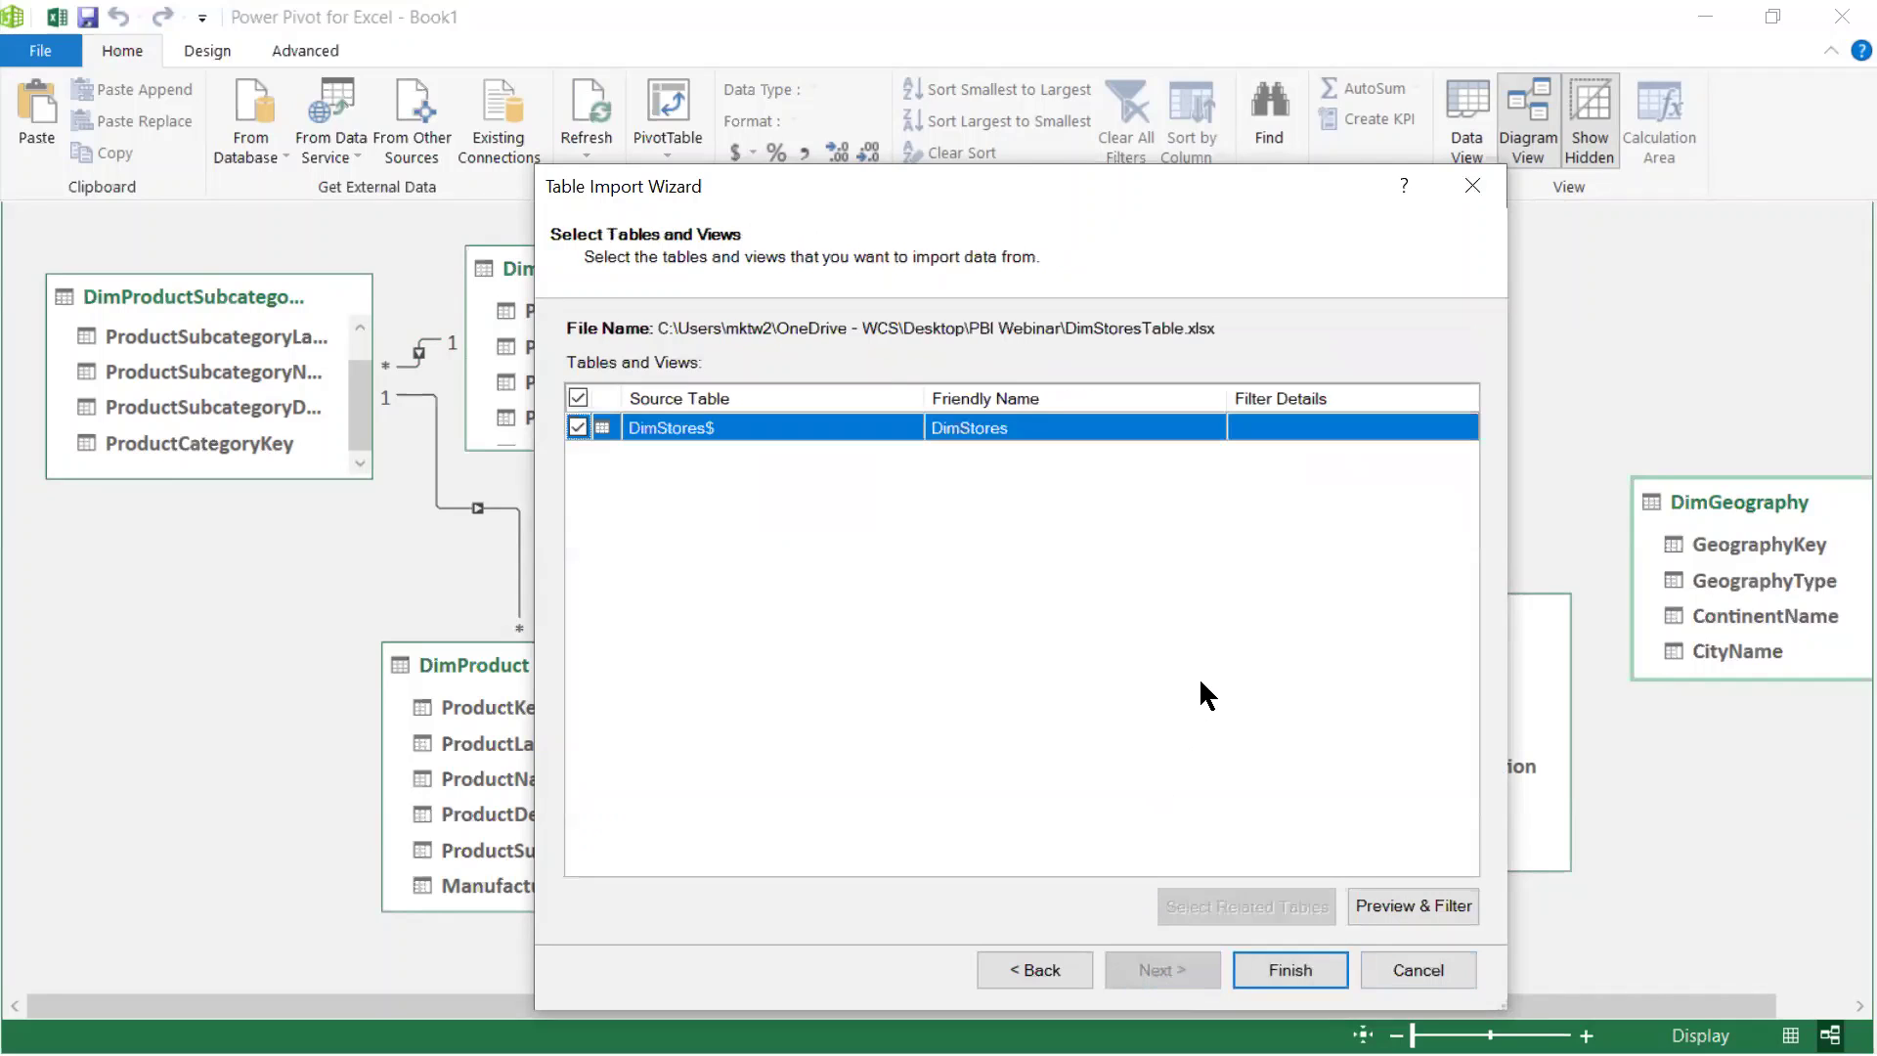
left_click(1281, 971)
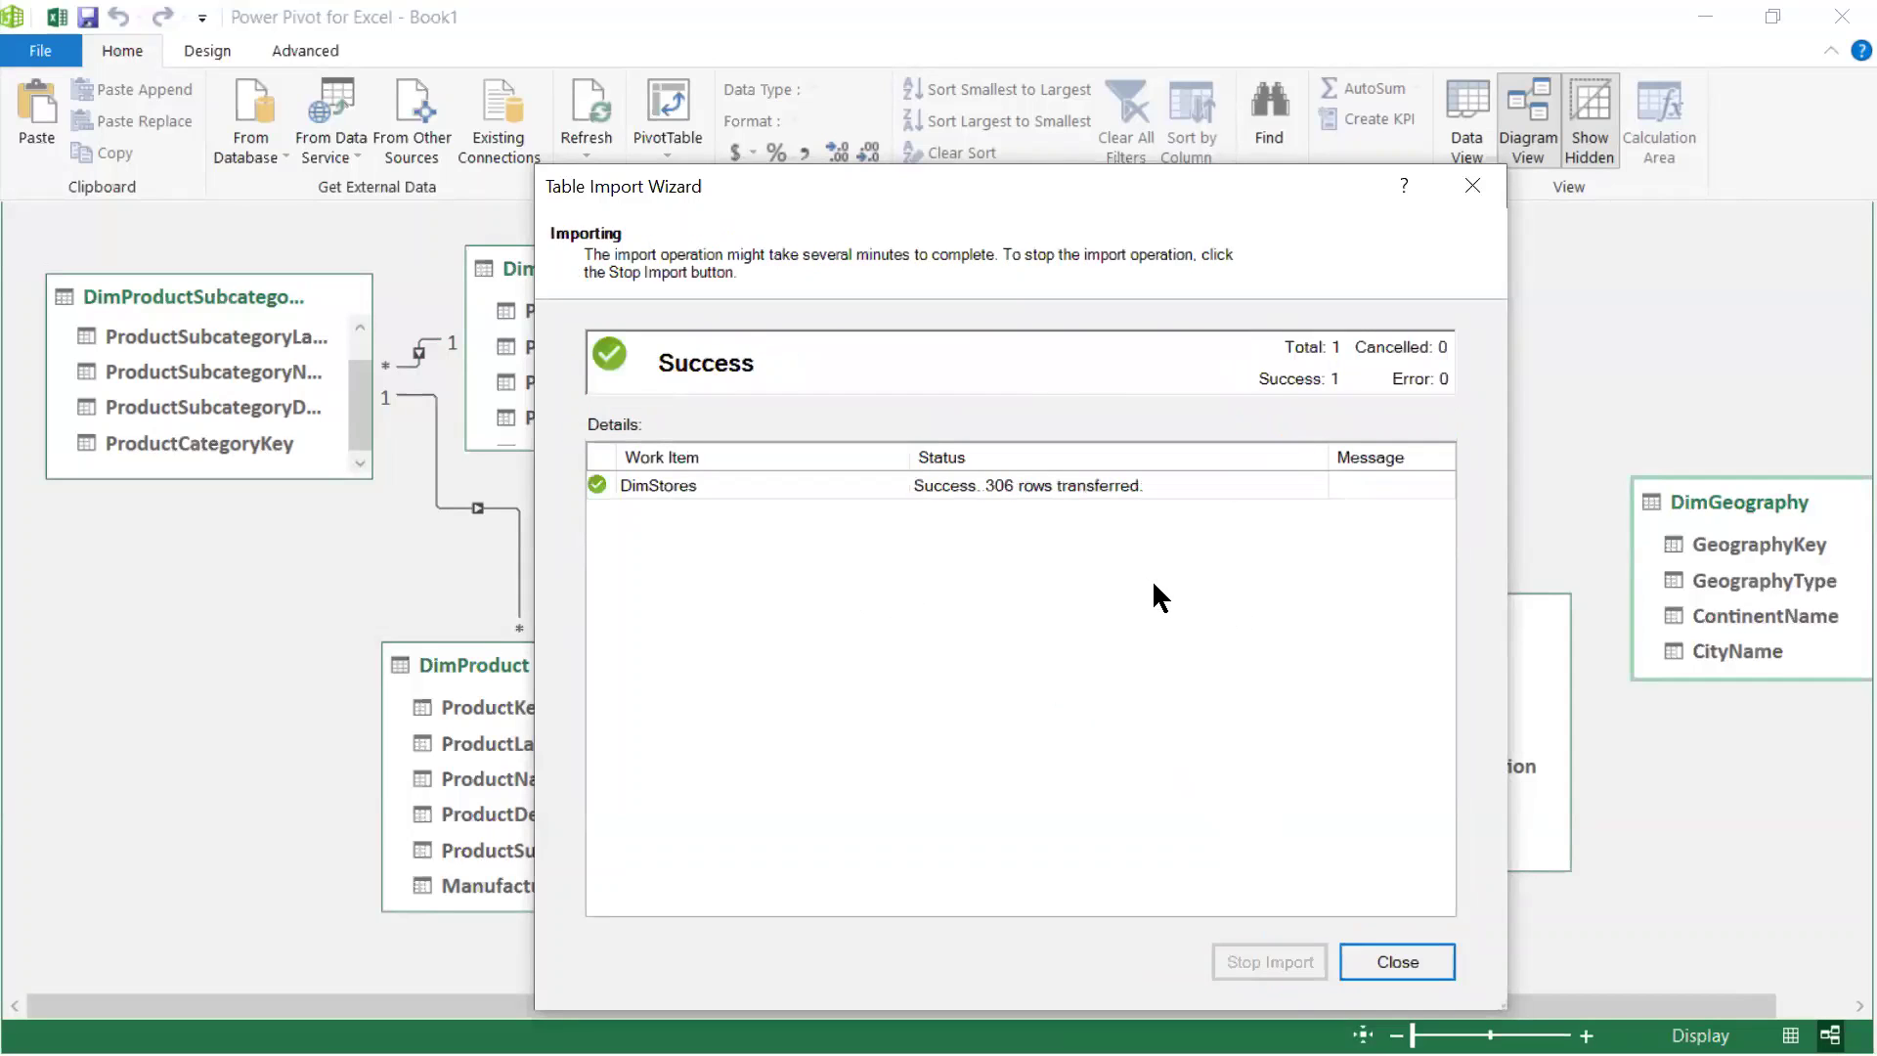
left_click(1371, 954)
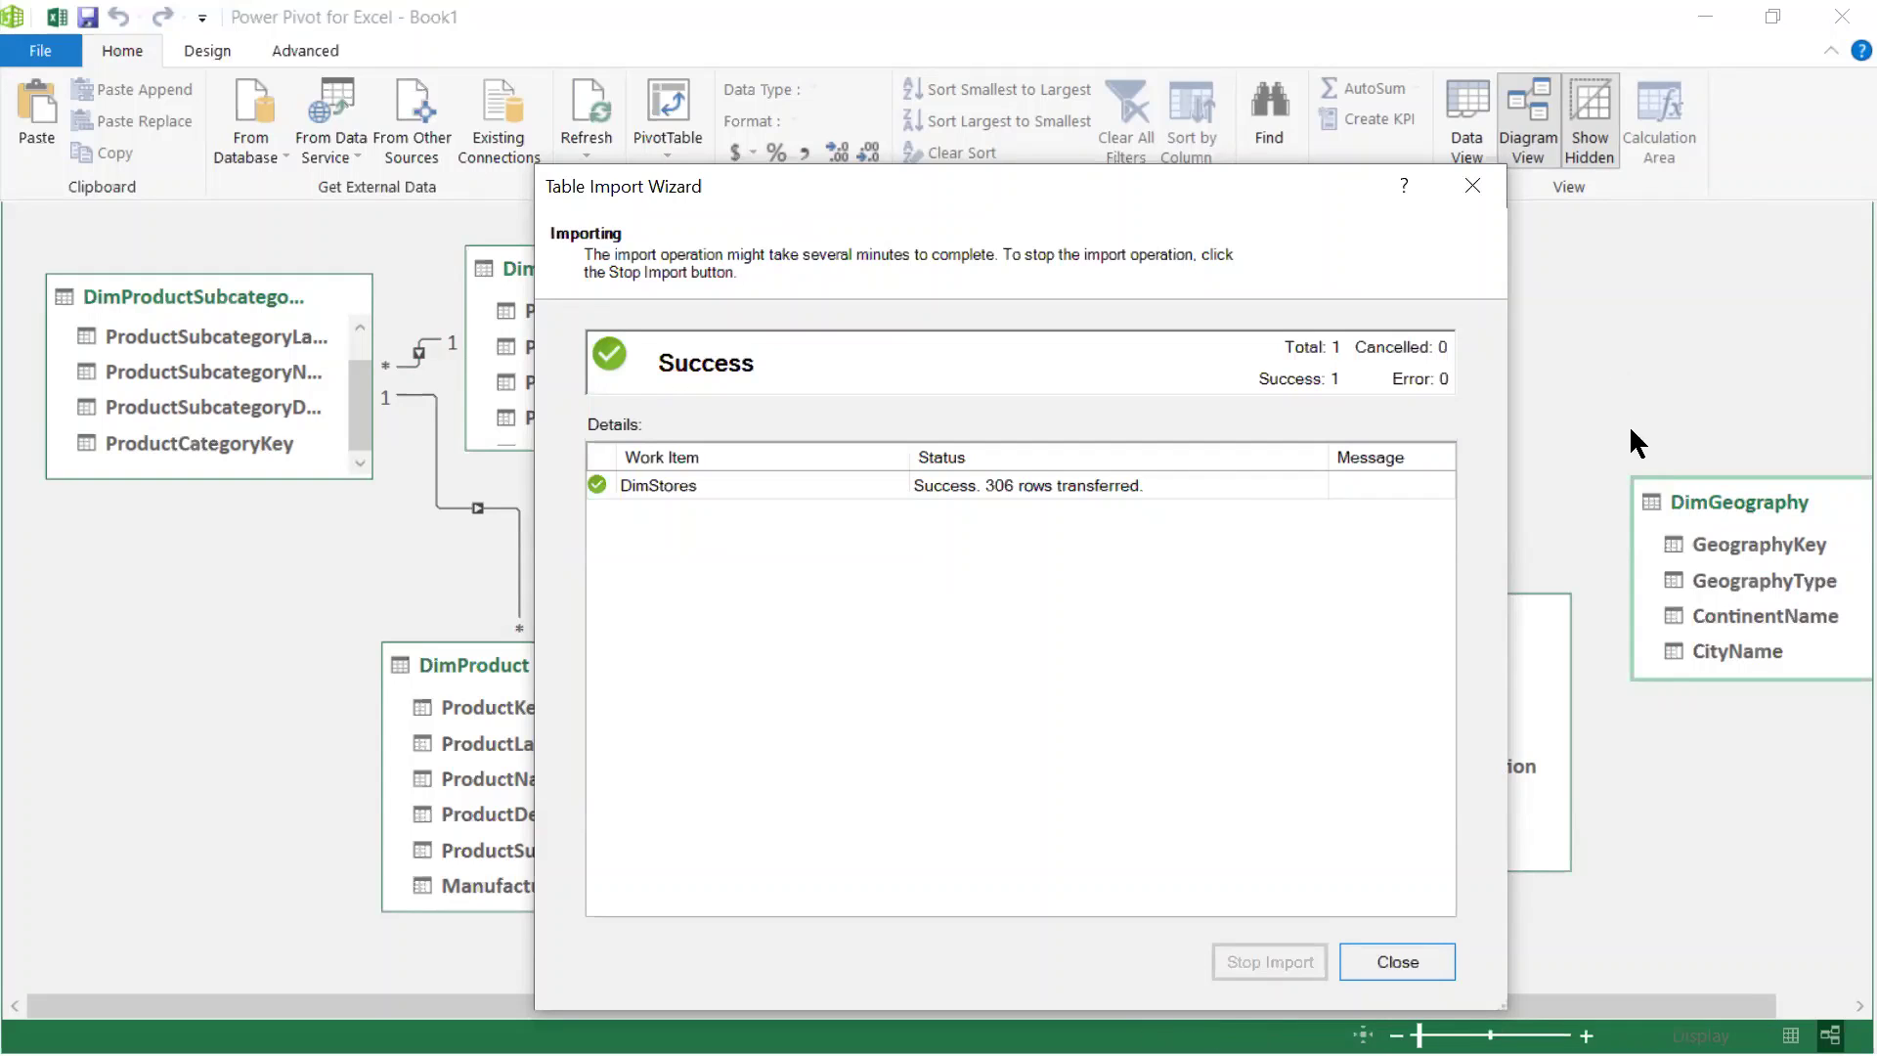
key("Return")
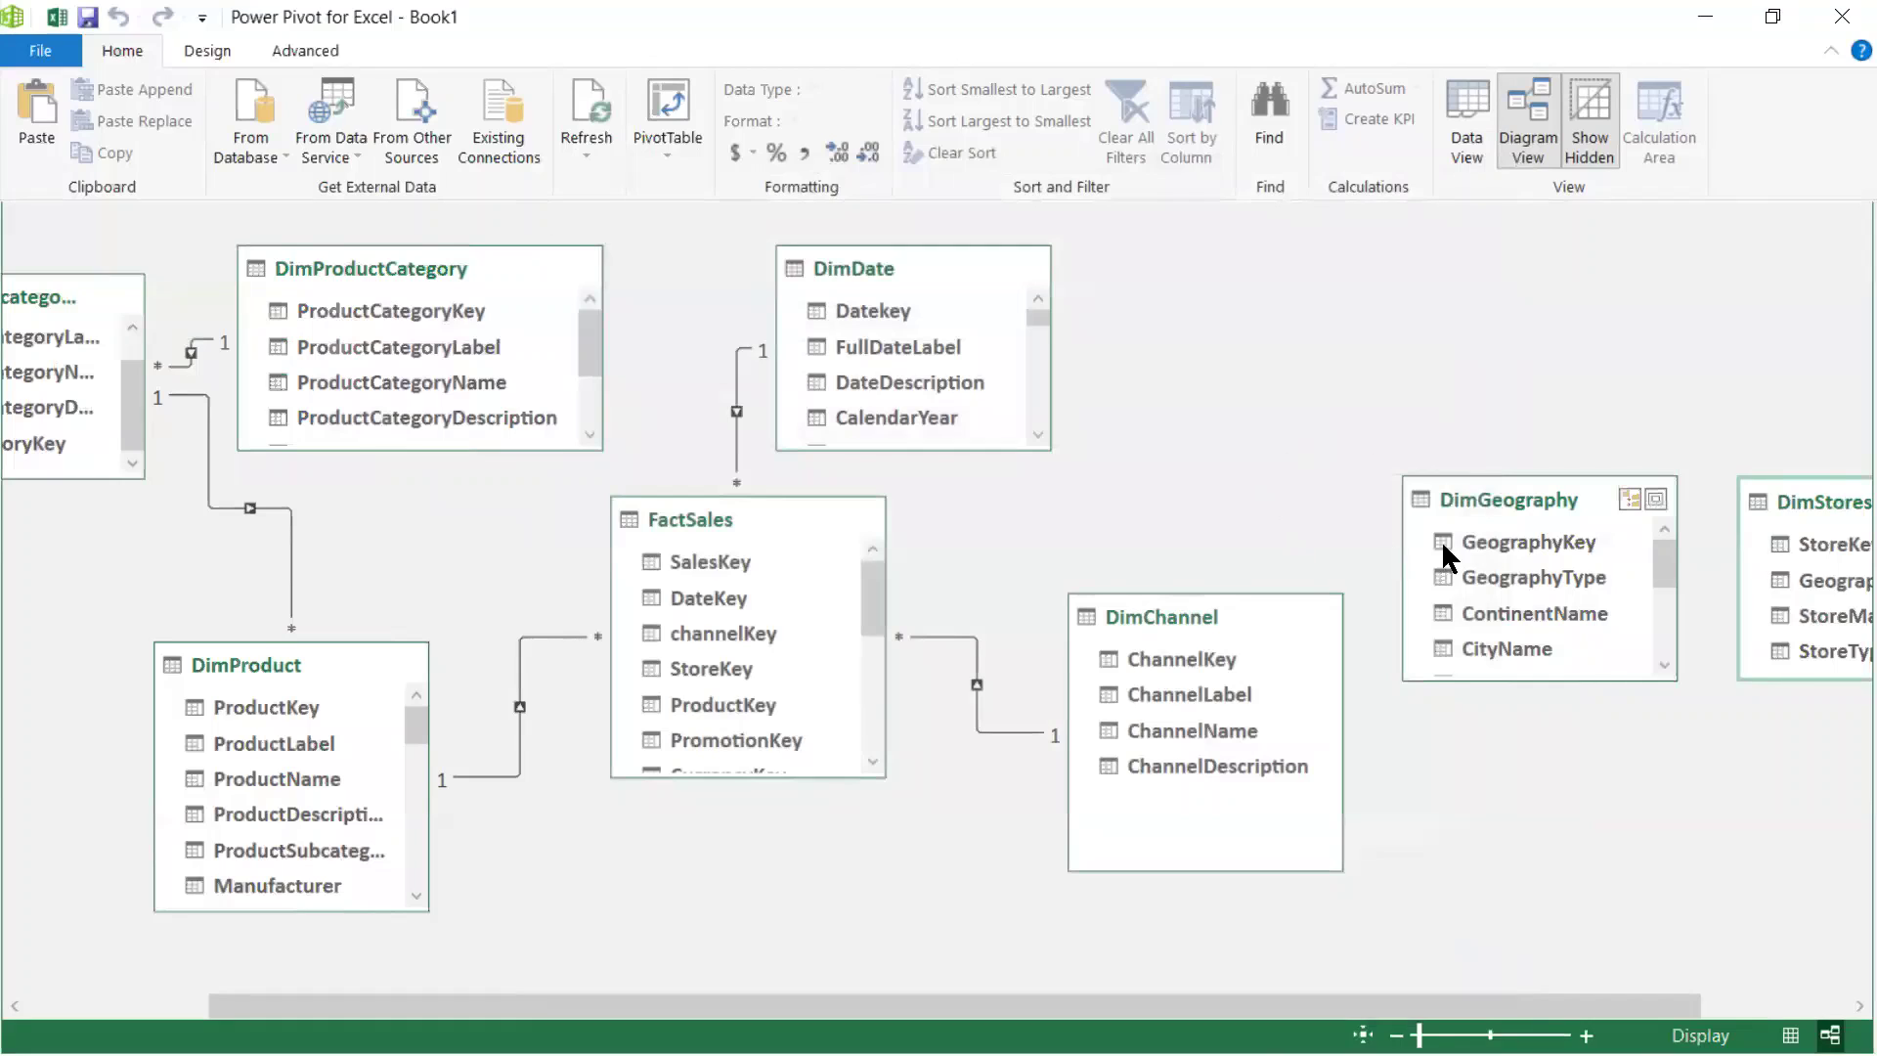
Step: Move the DimStores table below FactSales in the diagram and relate StoreKey in FactSales to StoreKey in DimStores
left_click_drag(1789, 503, 1132, 377)
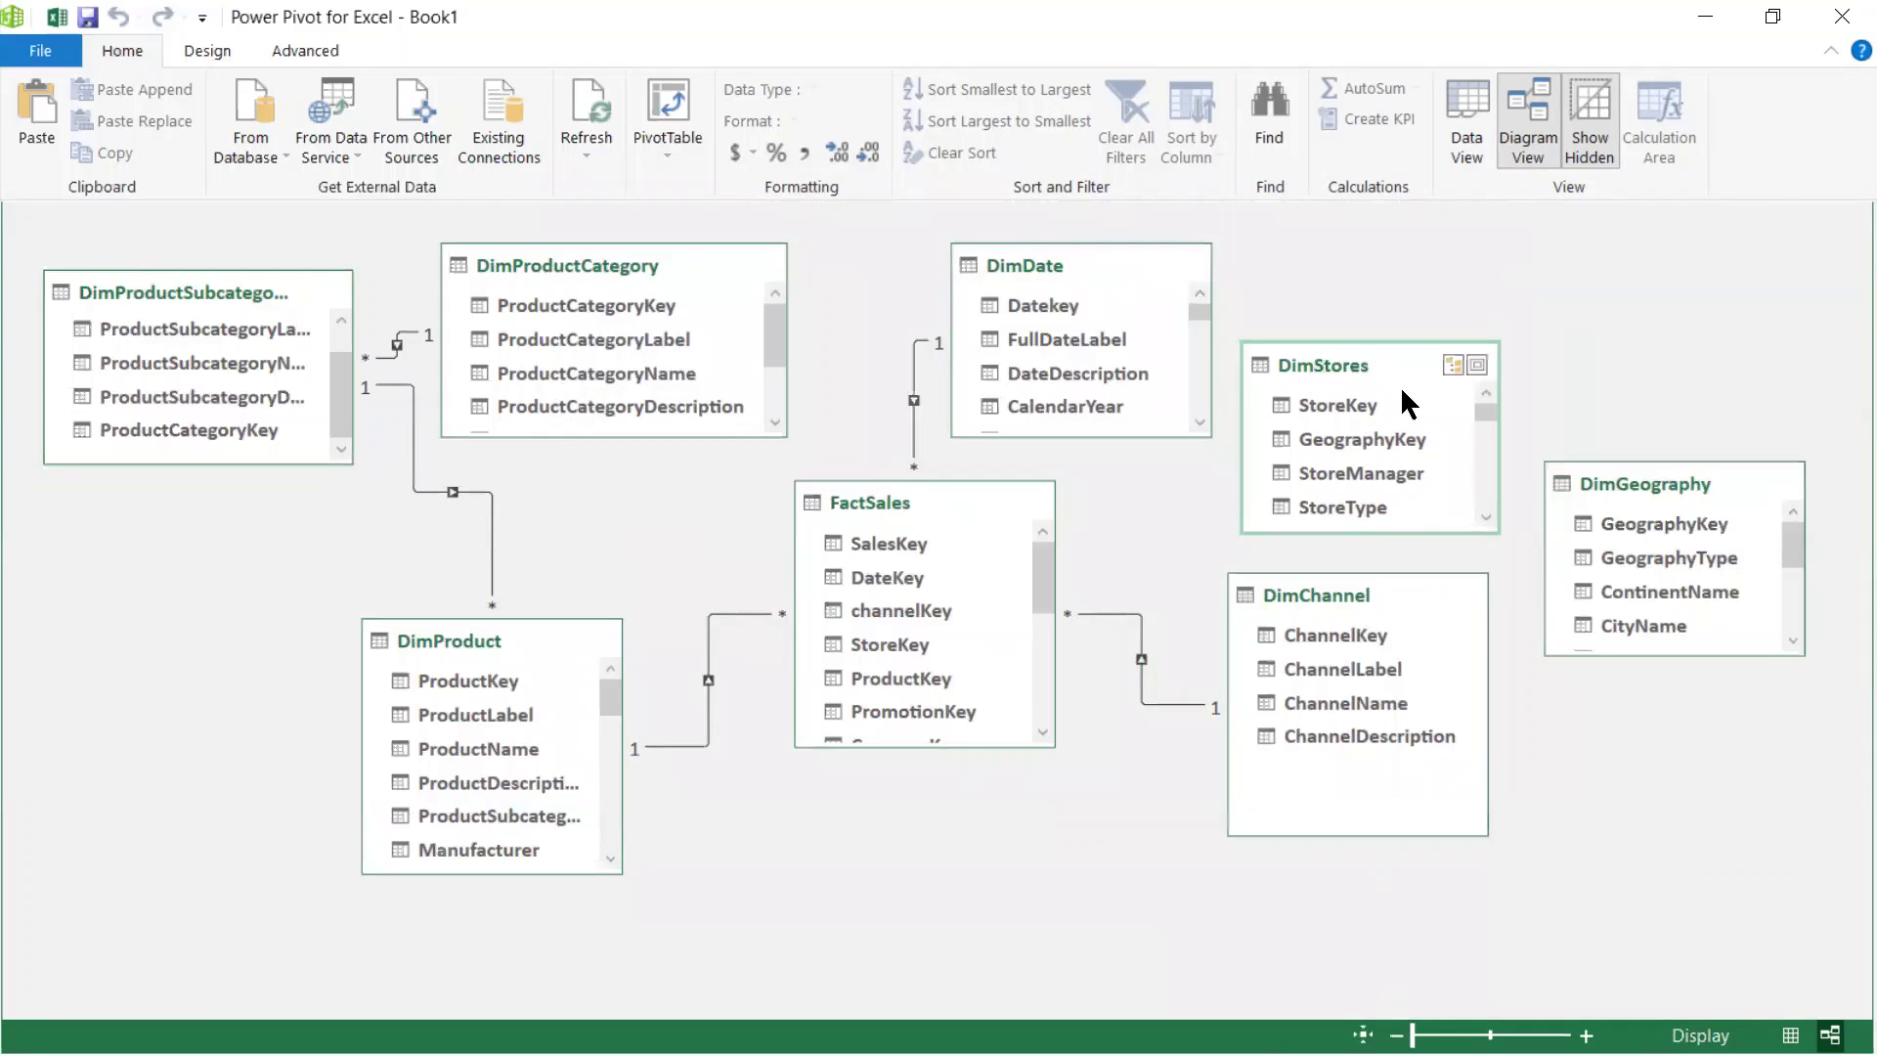
left_click_drag(1360, 364, 892, 810)
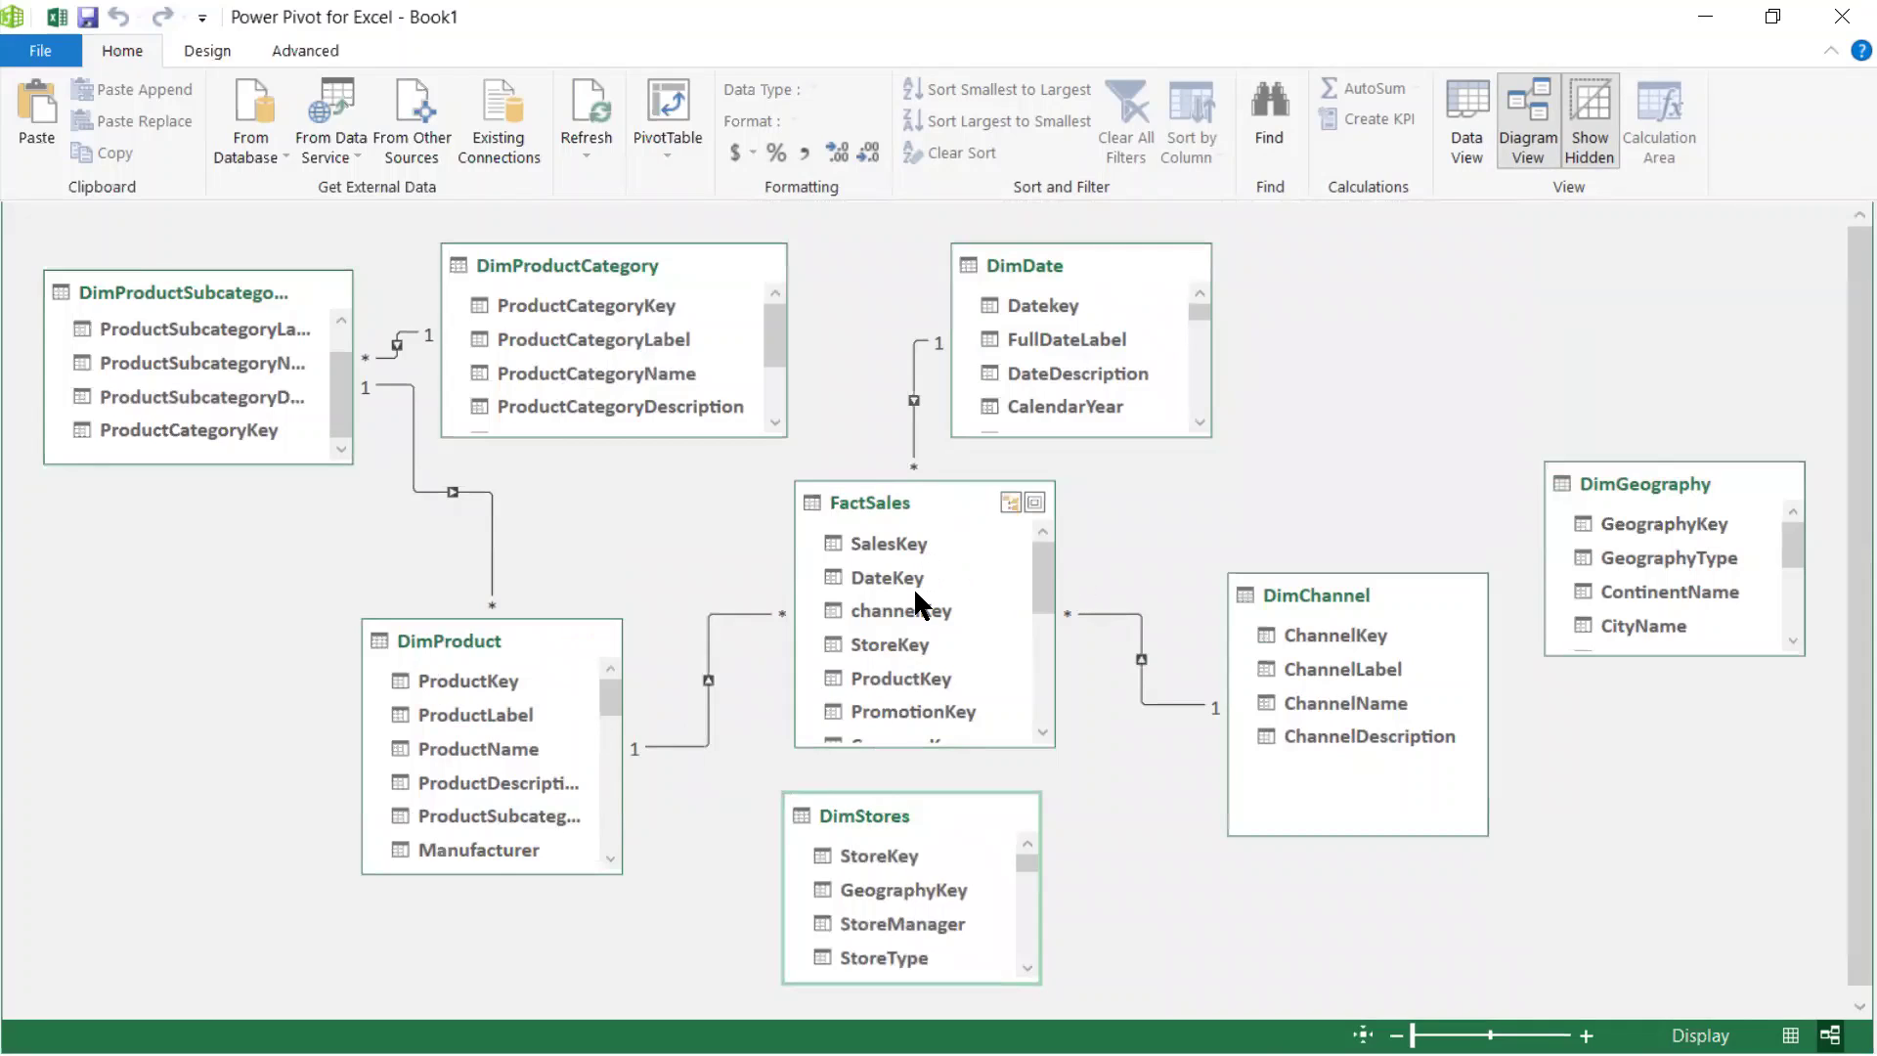
left_click(910, 647)
left_click_drag(911, 647, 880, 853)
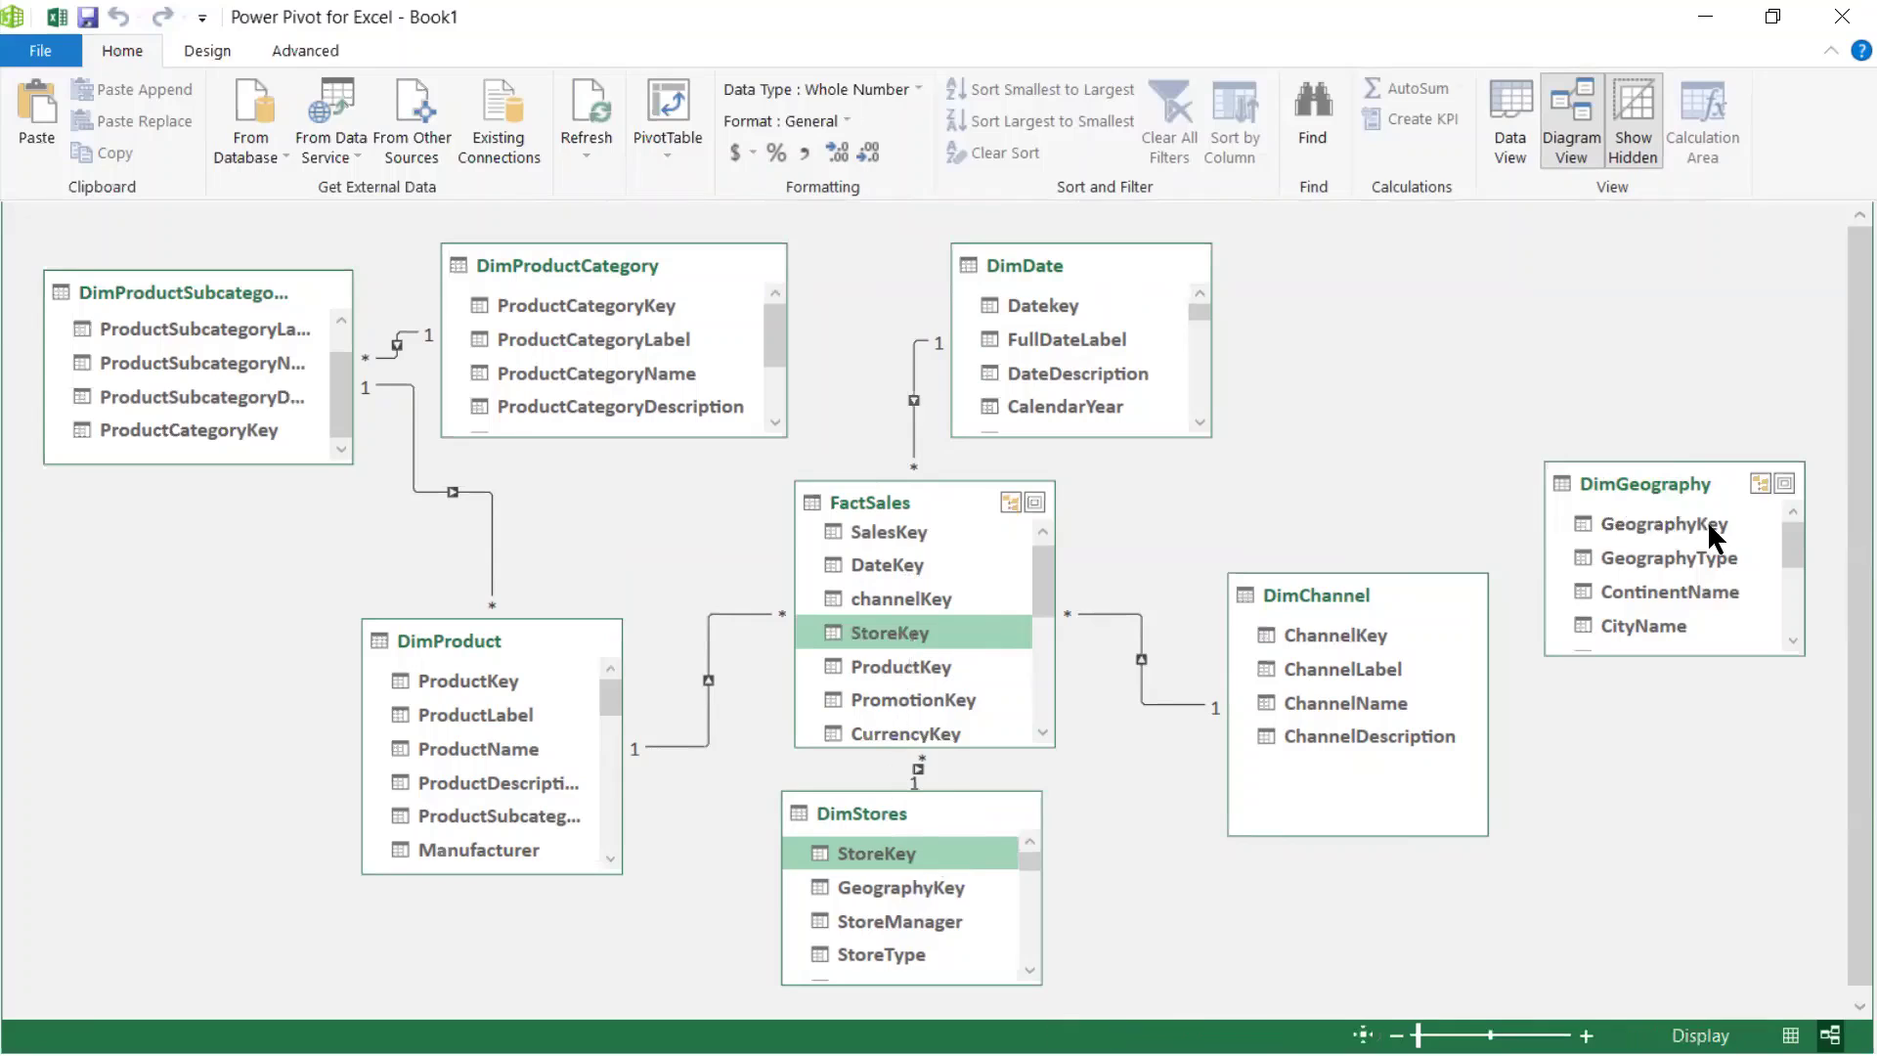
Step: Relate GeographyKey in DimStores to GeographyKey in DimGeography
left_click(905, 891)
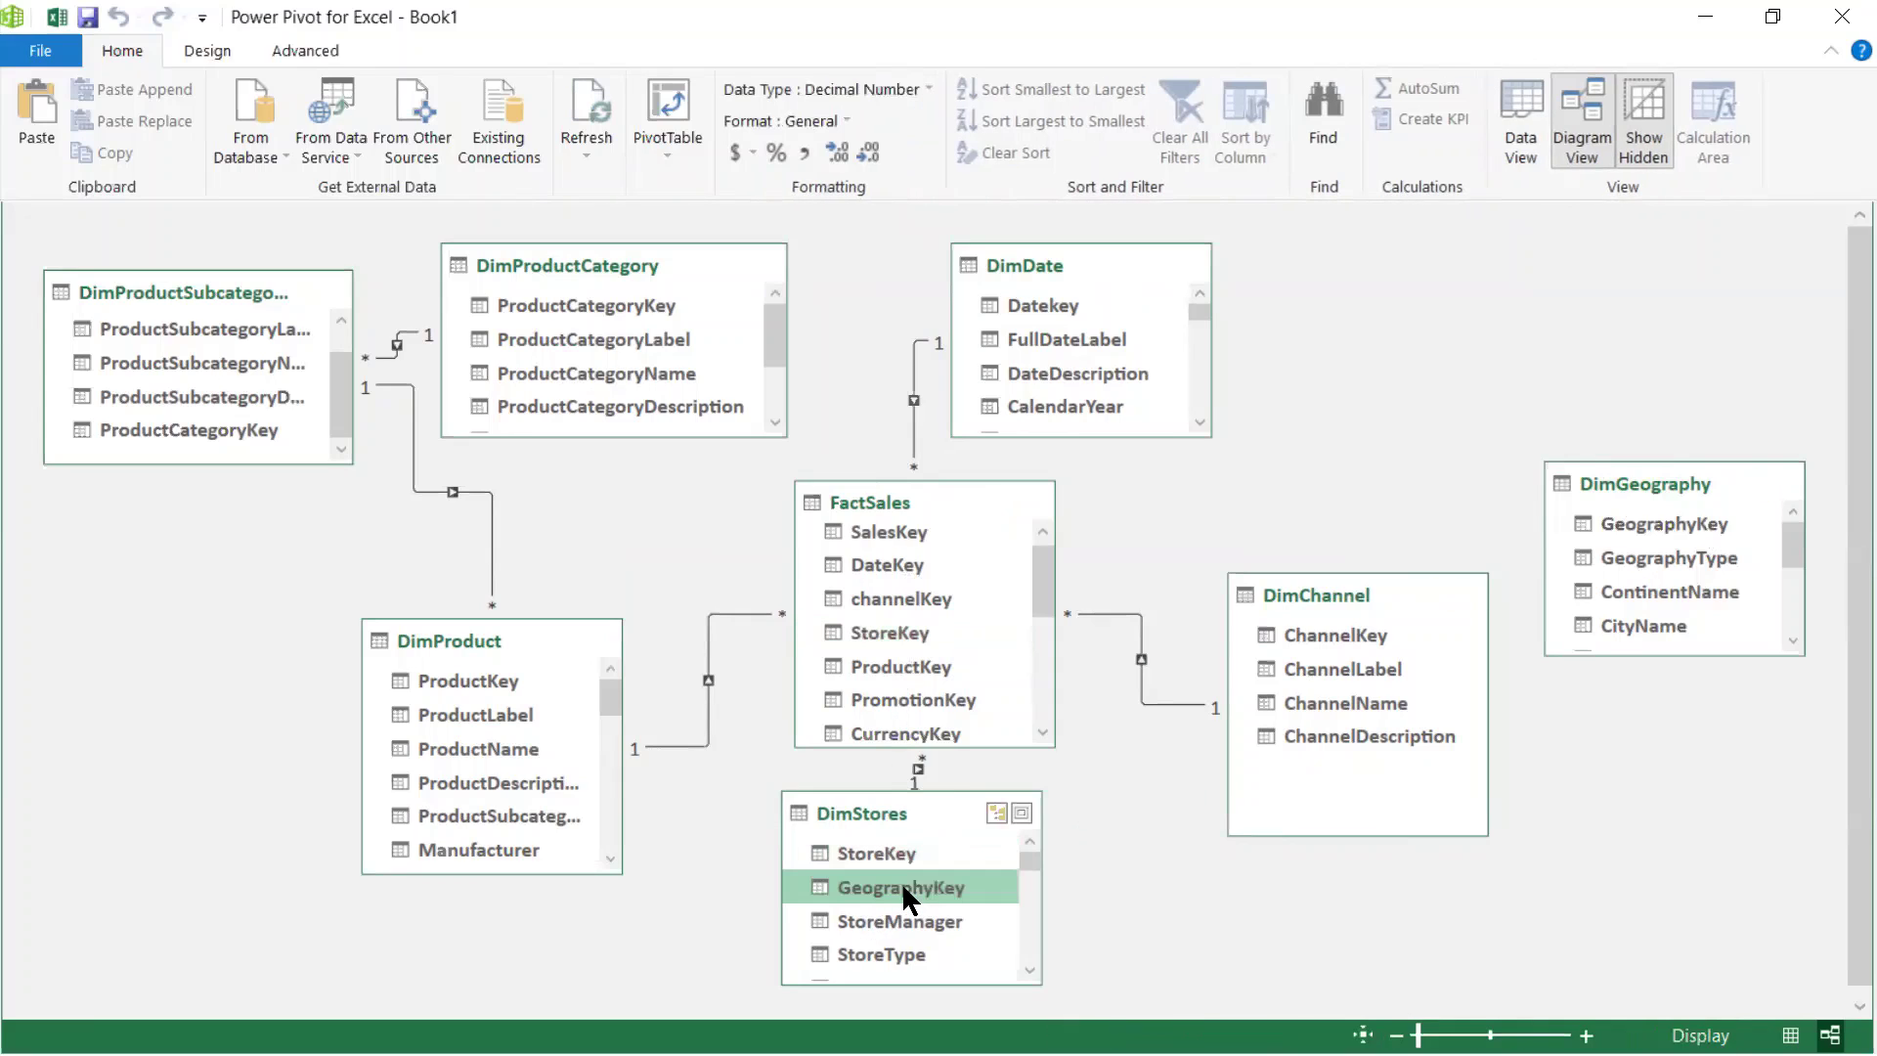
left_click_drag(905, 891, 1682, 518)
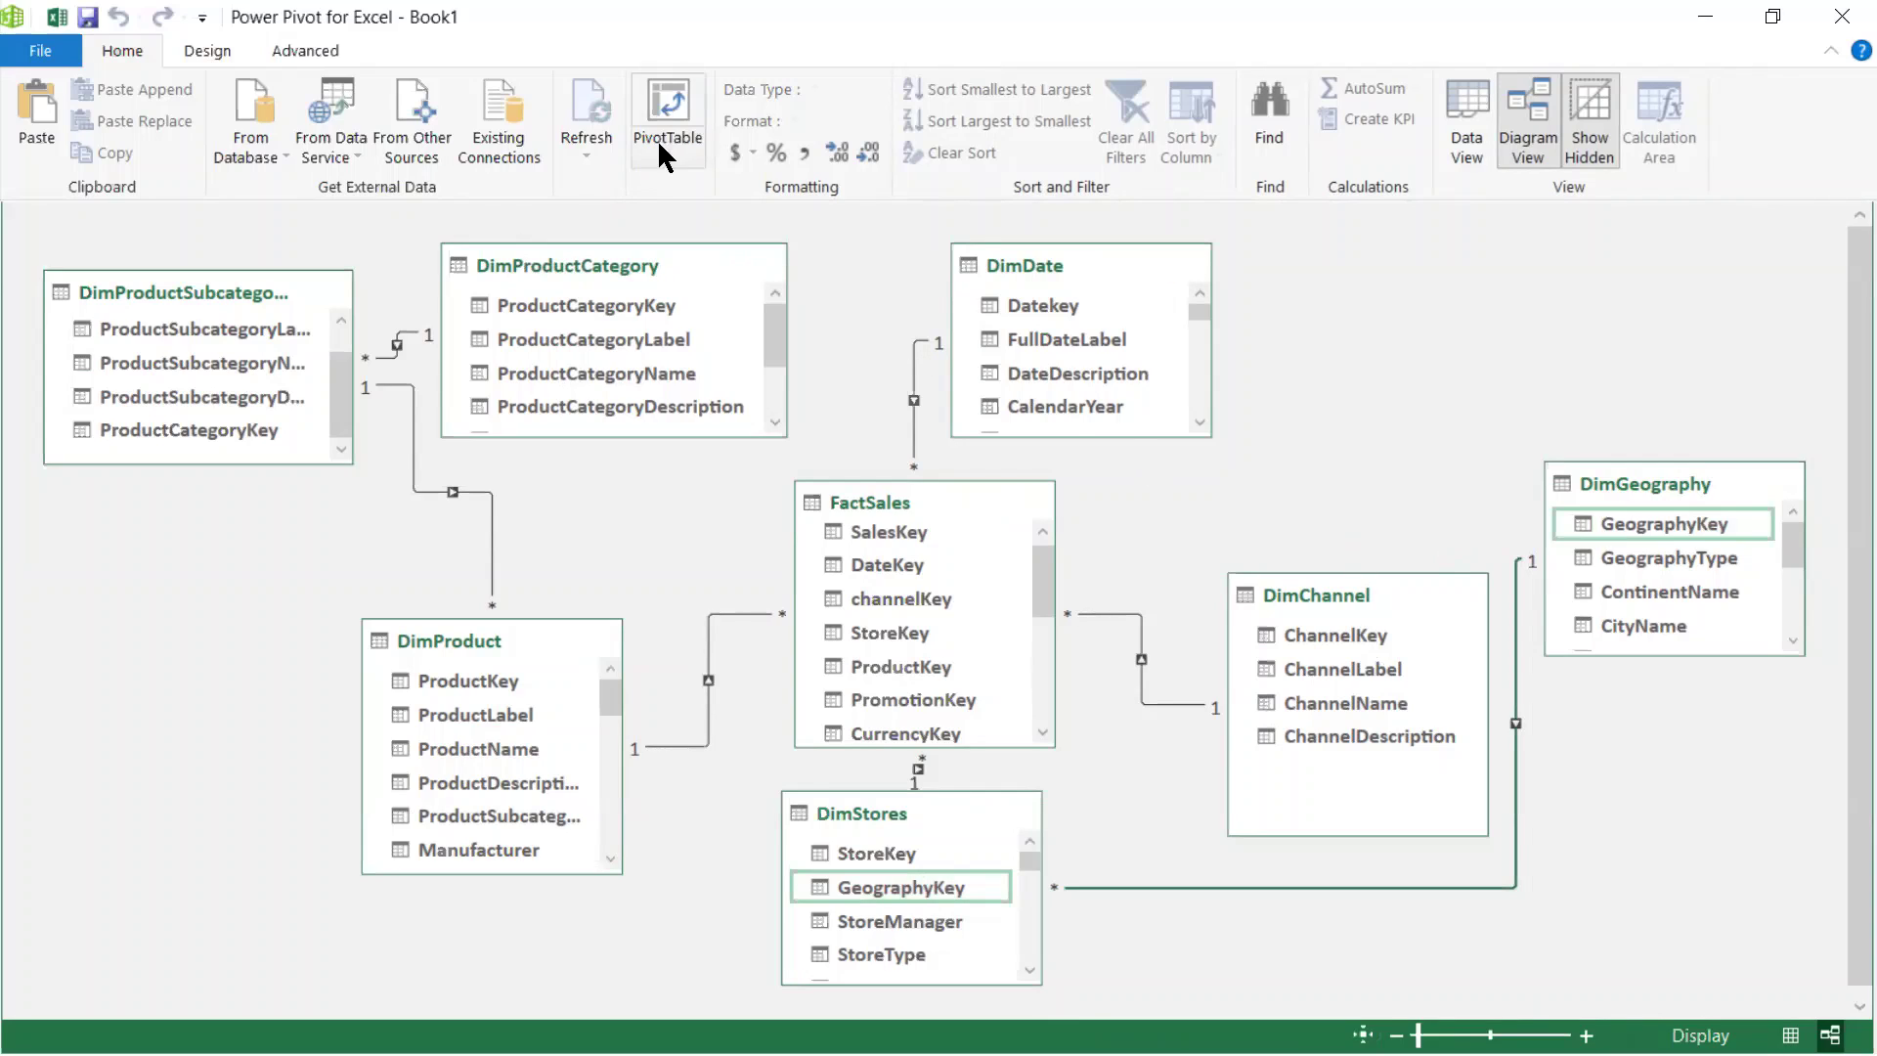
Step: Switch to the Excel workbook without creating another PivotTable and select the existing empty PivotTable on Sheet1
left_click(673, 106)
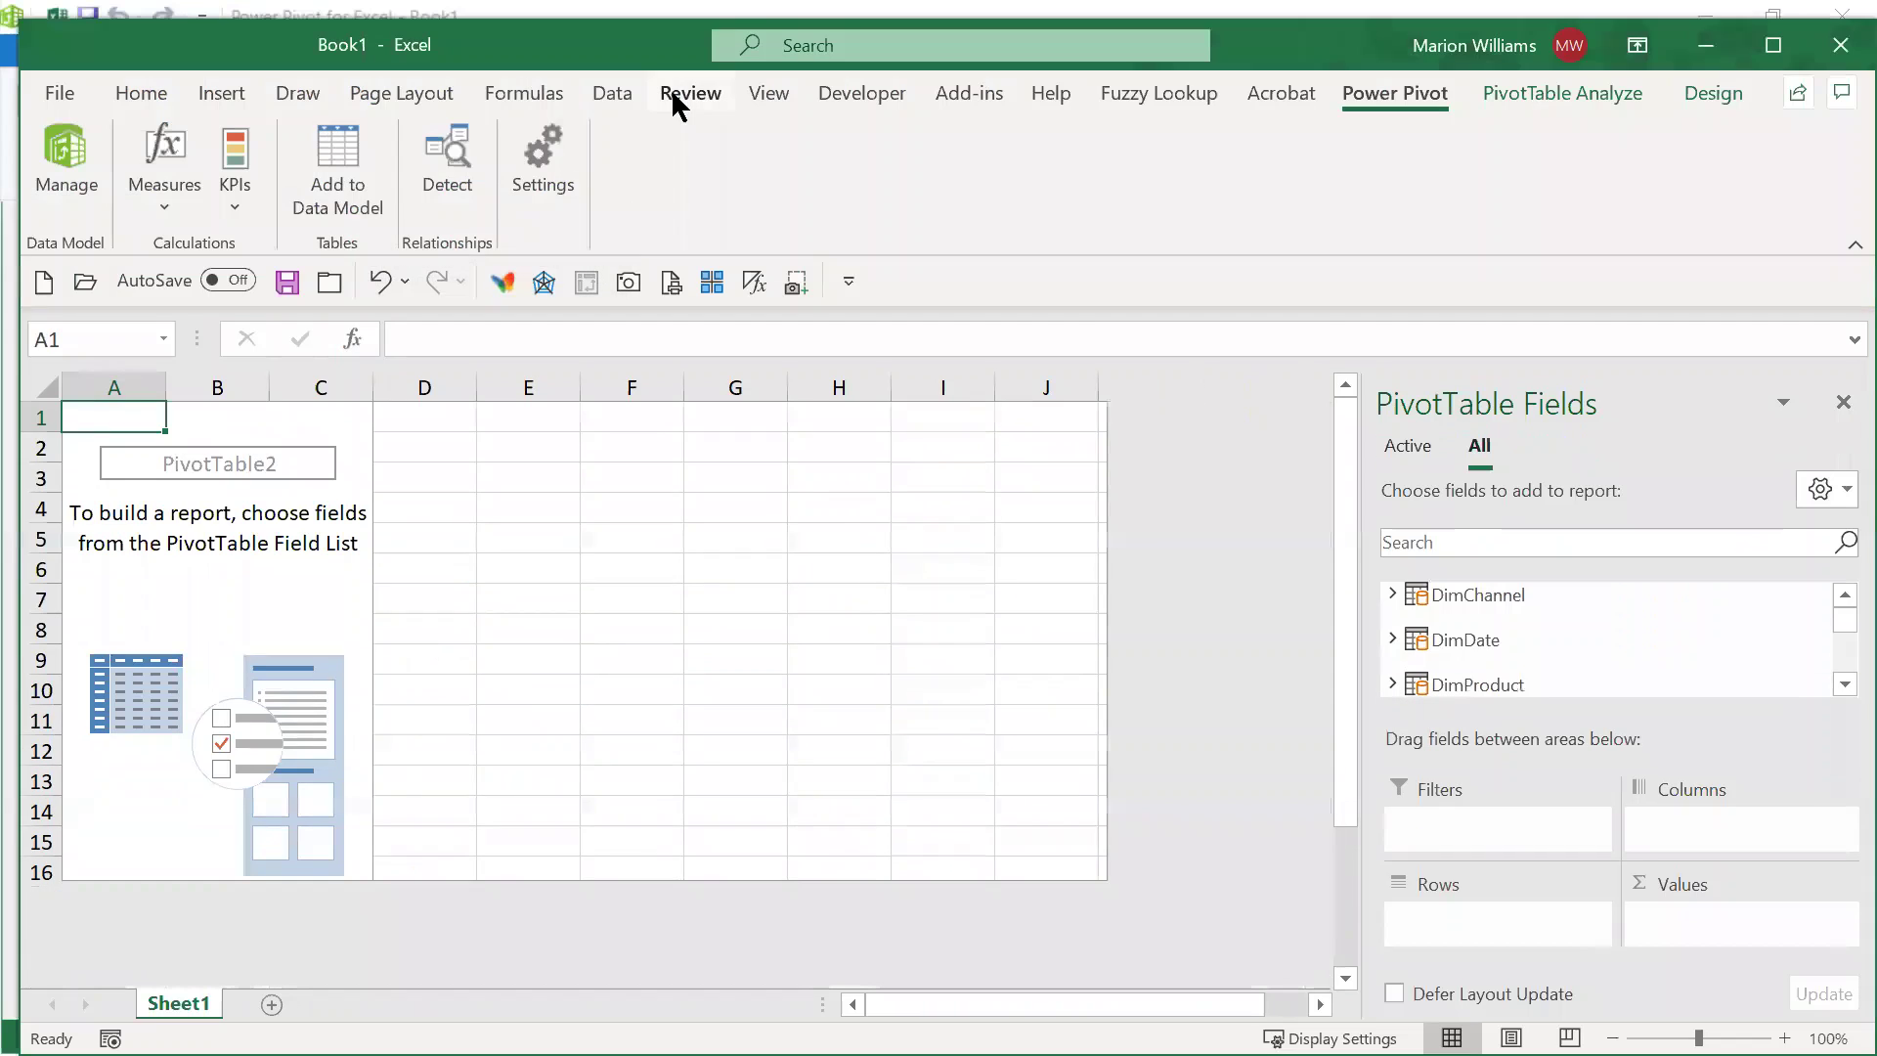
left_click(1156, 611)
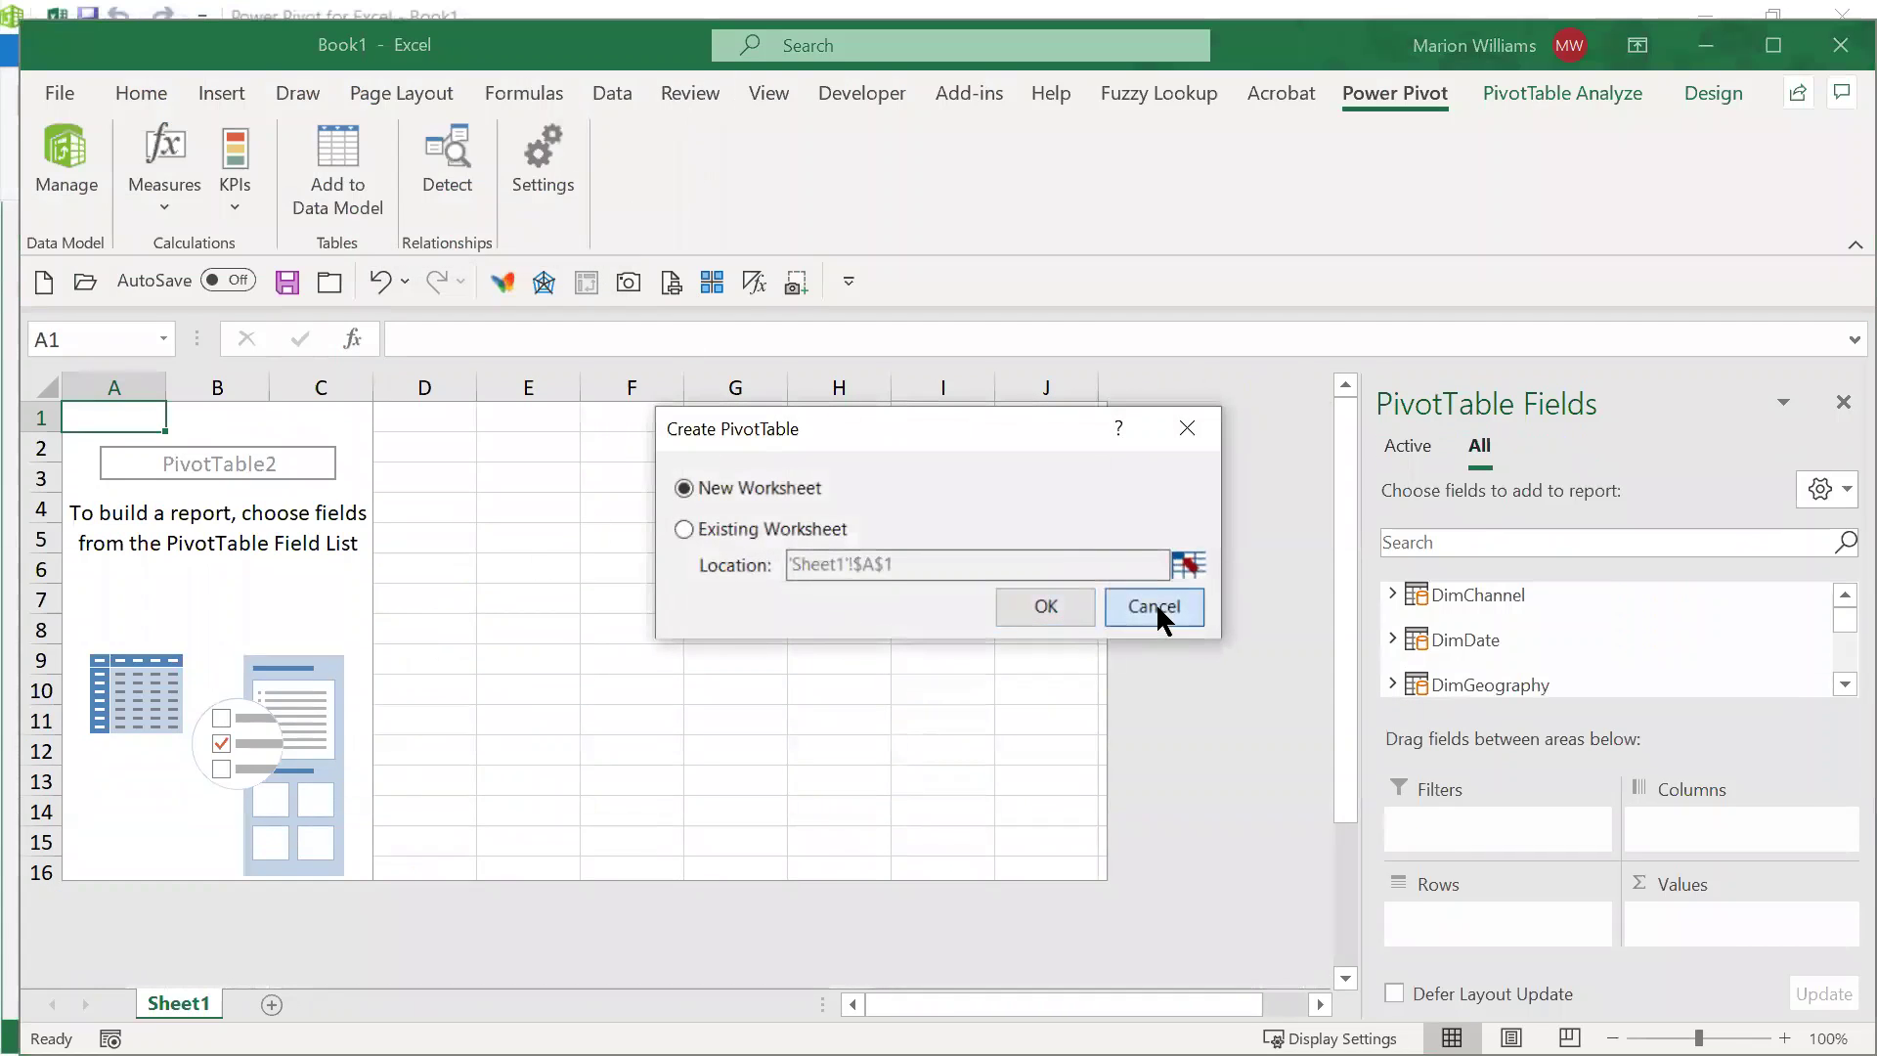
left_click(618, 620)
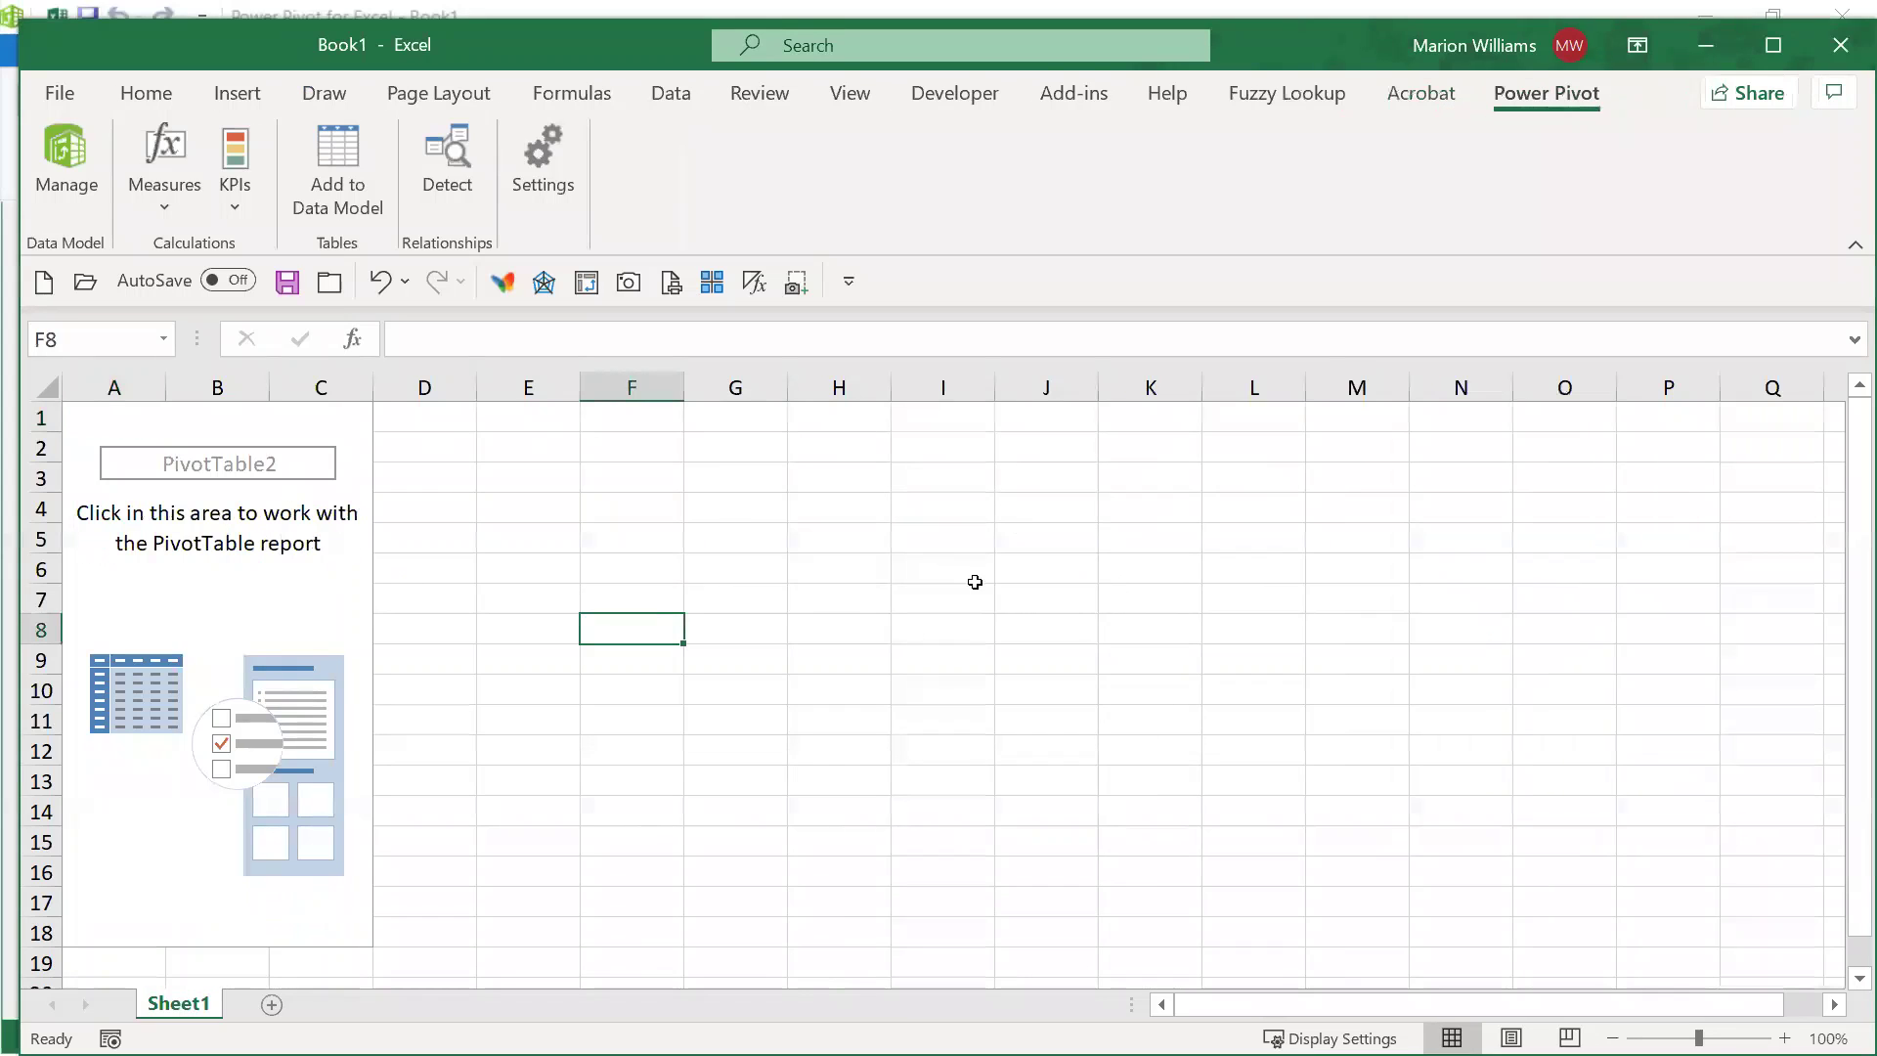
left_click(184, 586)
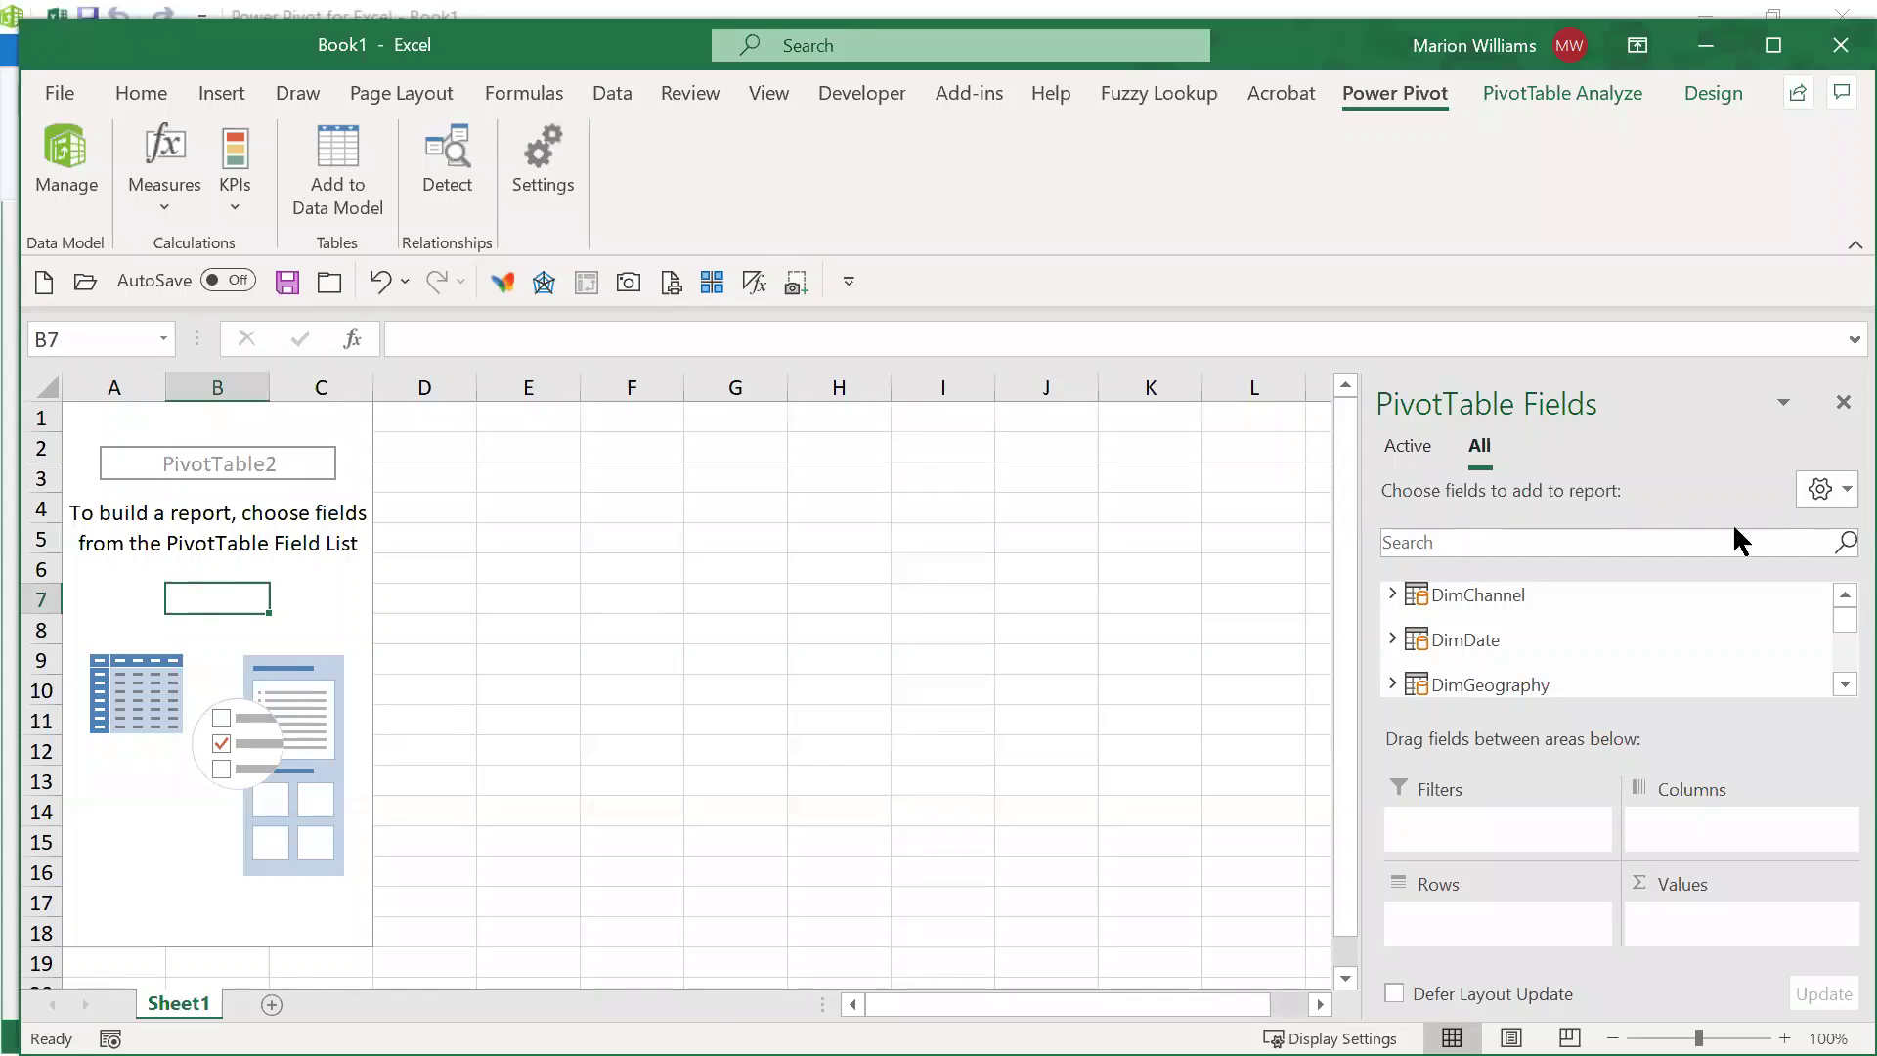
Step: Add ProductCategoryName from the DimProductCategory table to the PivotTable's rows
mouse_move(1847, 624)
left_mouse_down()
mouse_move(1846, 666)
mouse_move(1846, 637)
left_mouse_up()
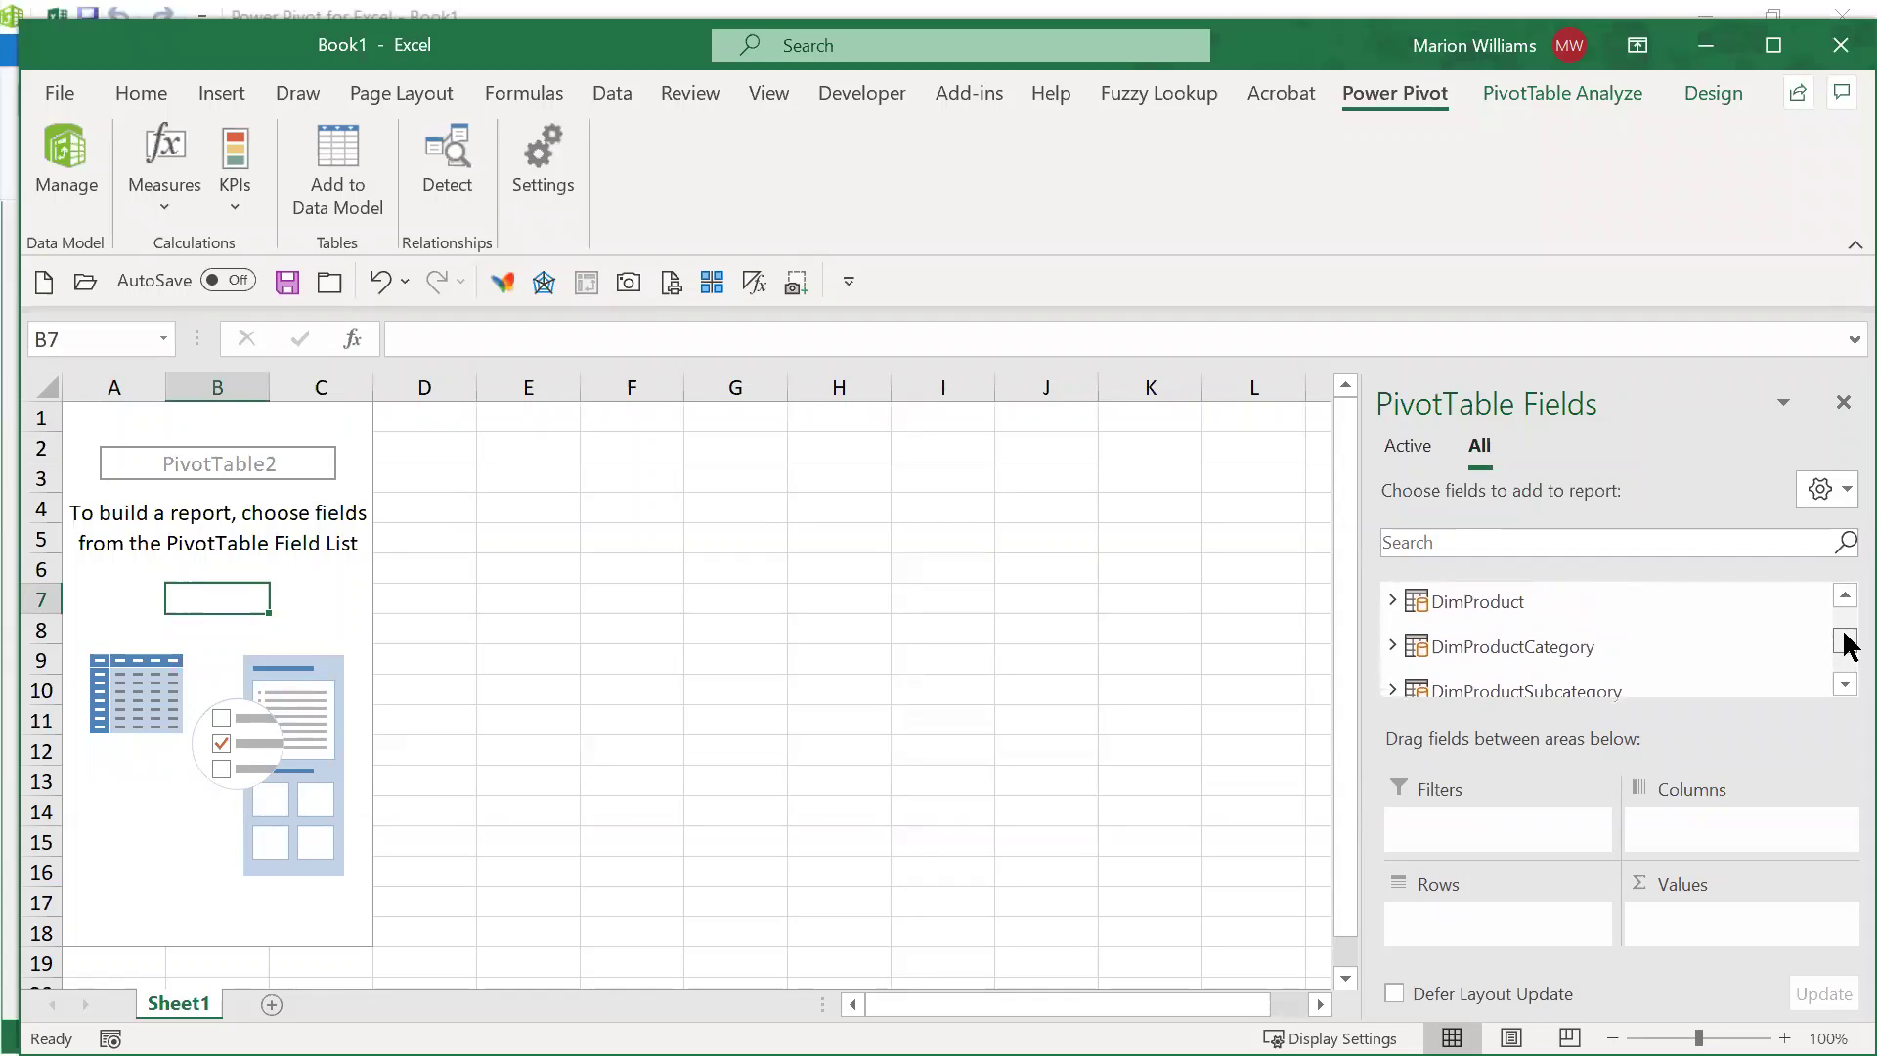
left_click(1393, 647)
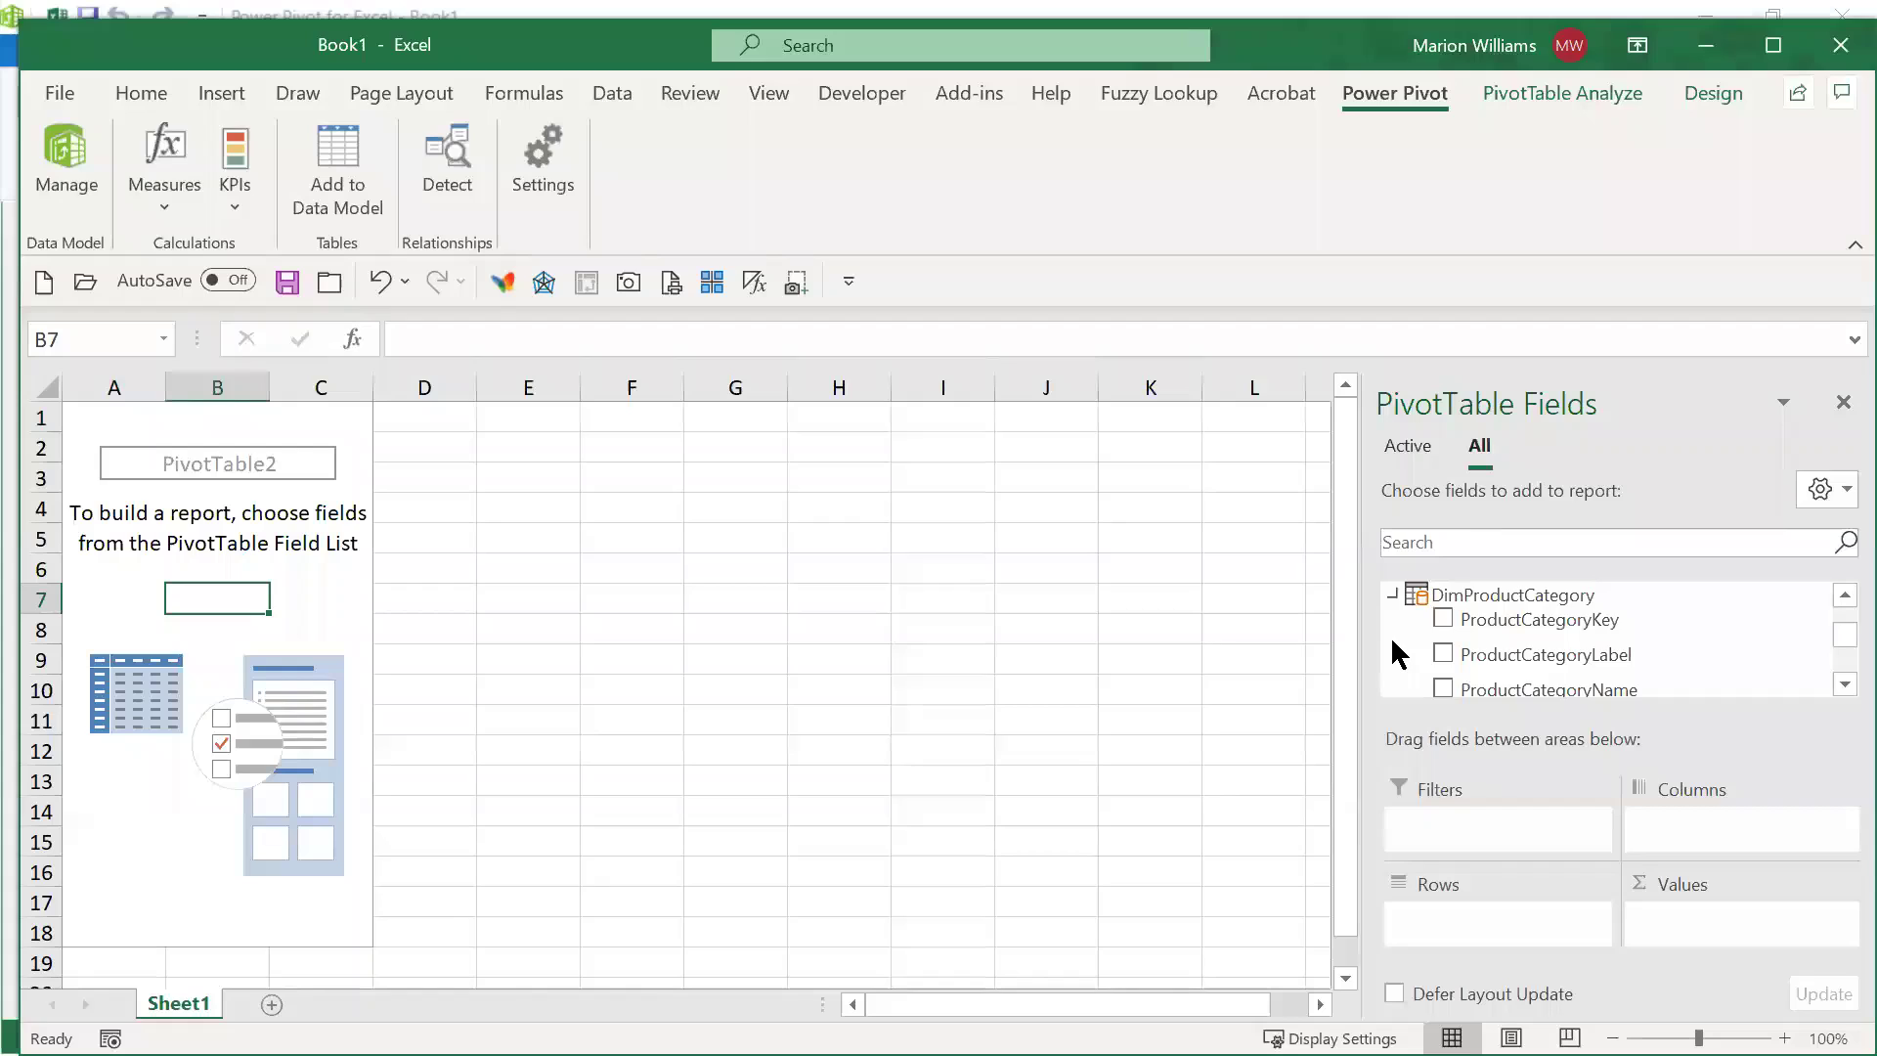
left_click(1443, 689)
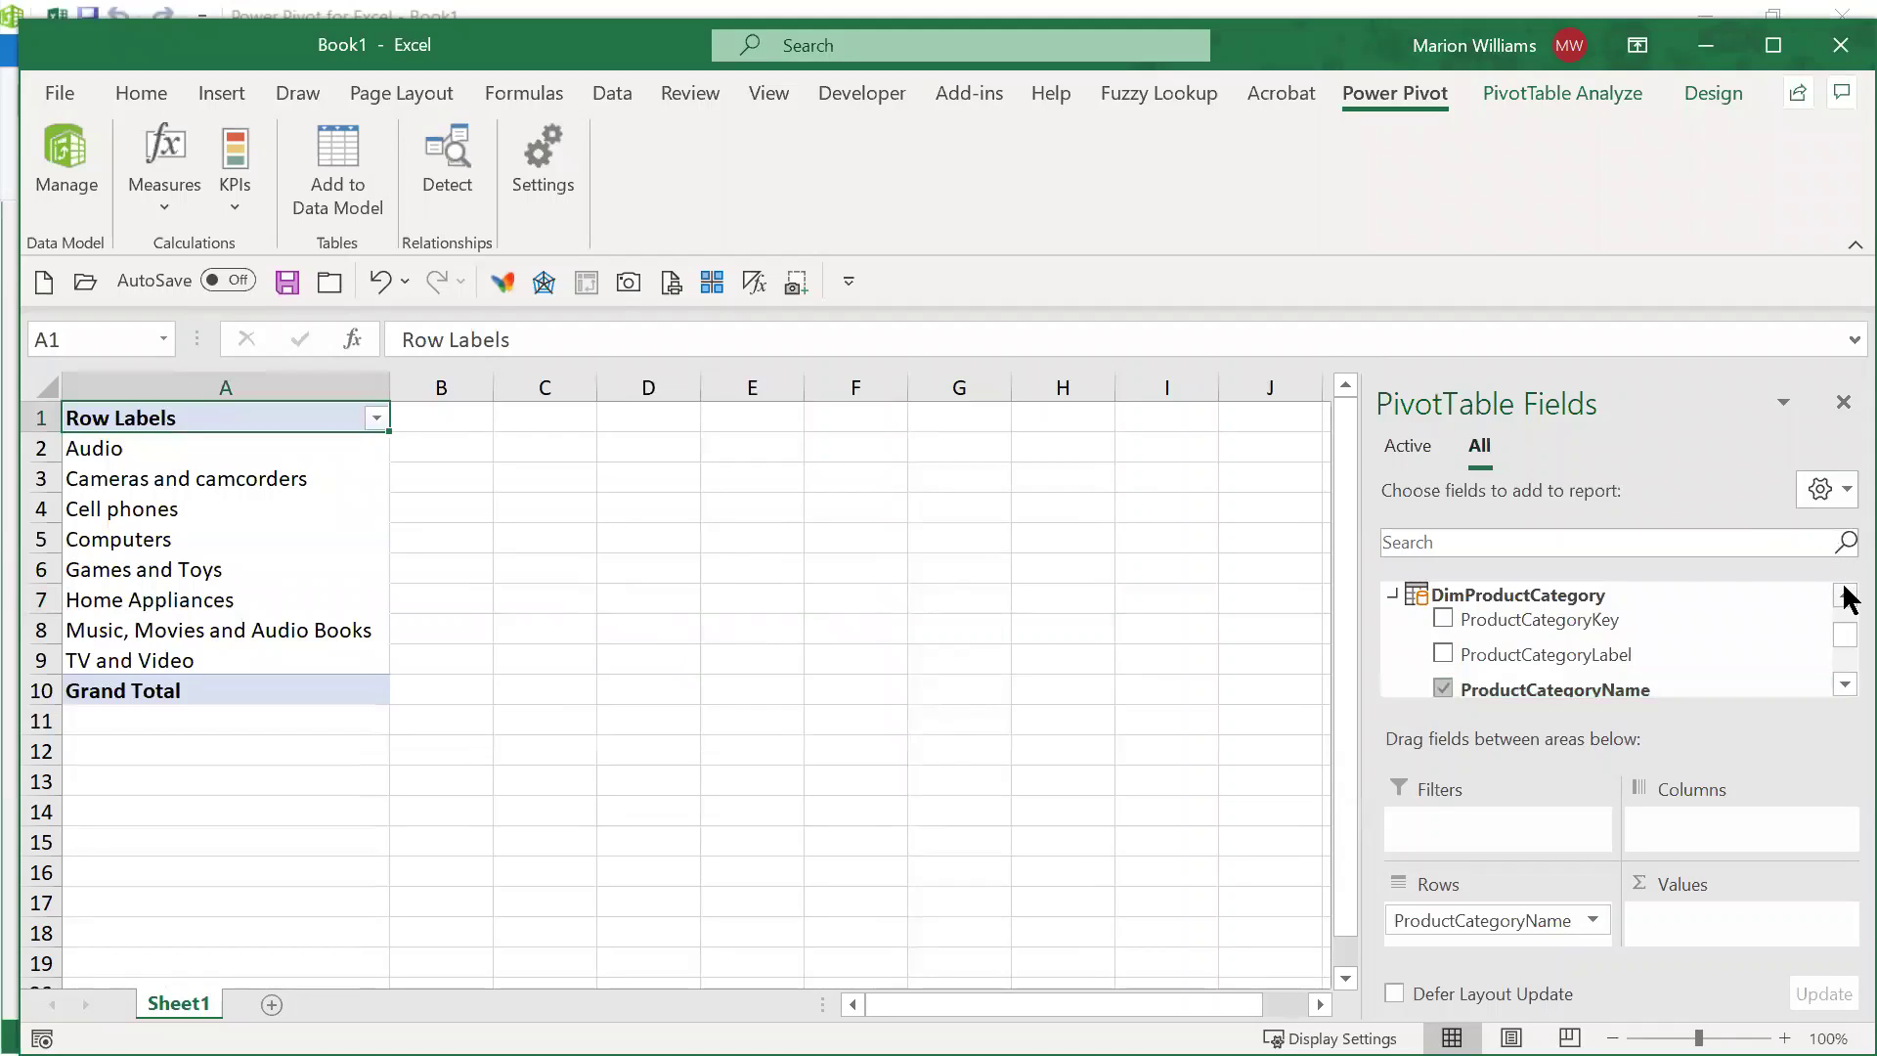
Step: Search the PivotTable fields for "amo" and add SalesAmount to the PivotTable's values
left_click(1520, 547)
type("amo")
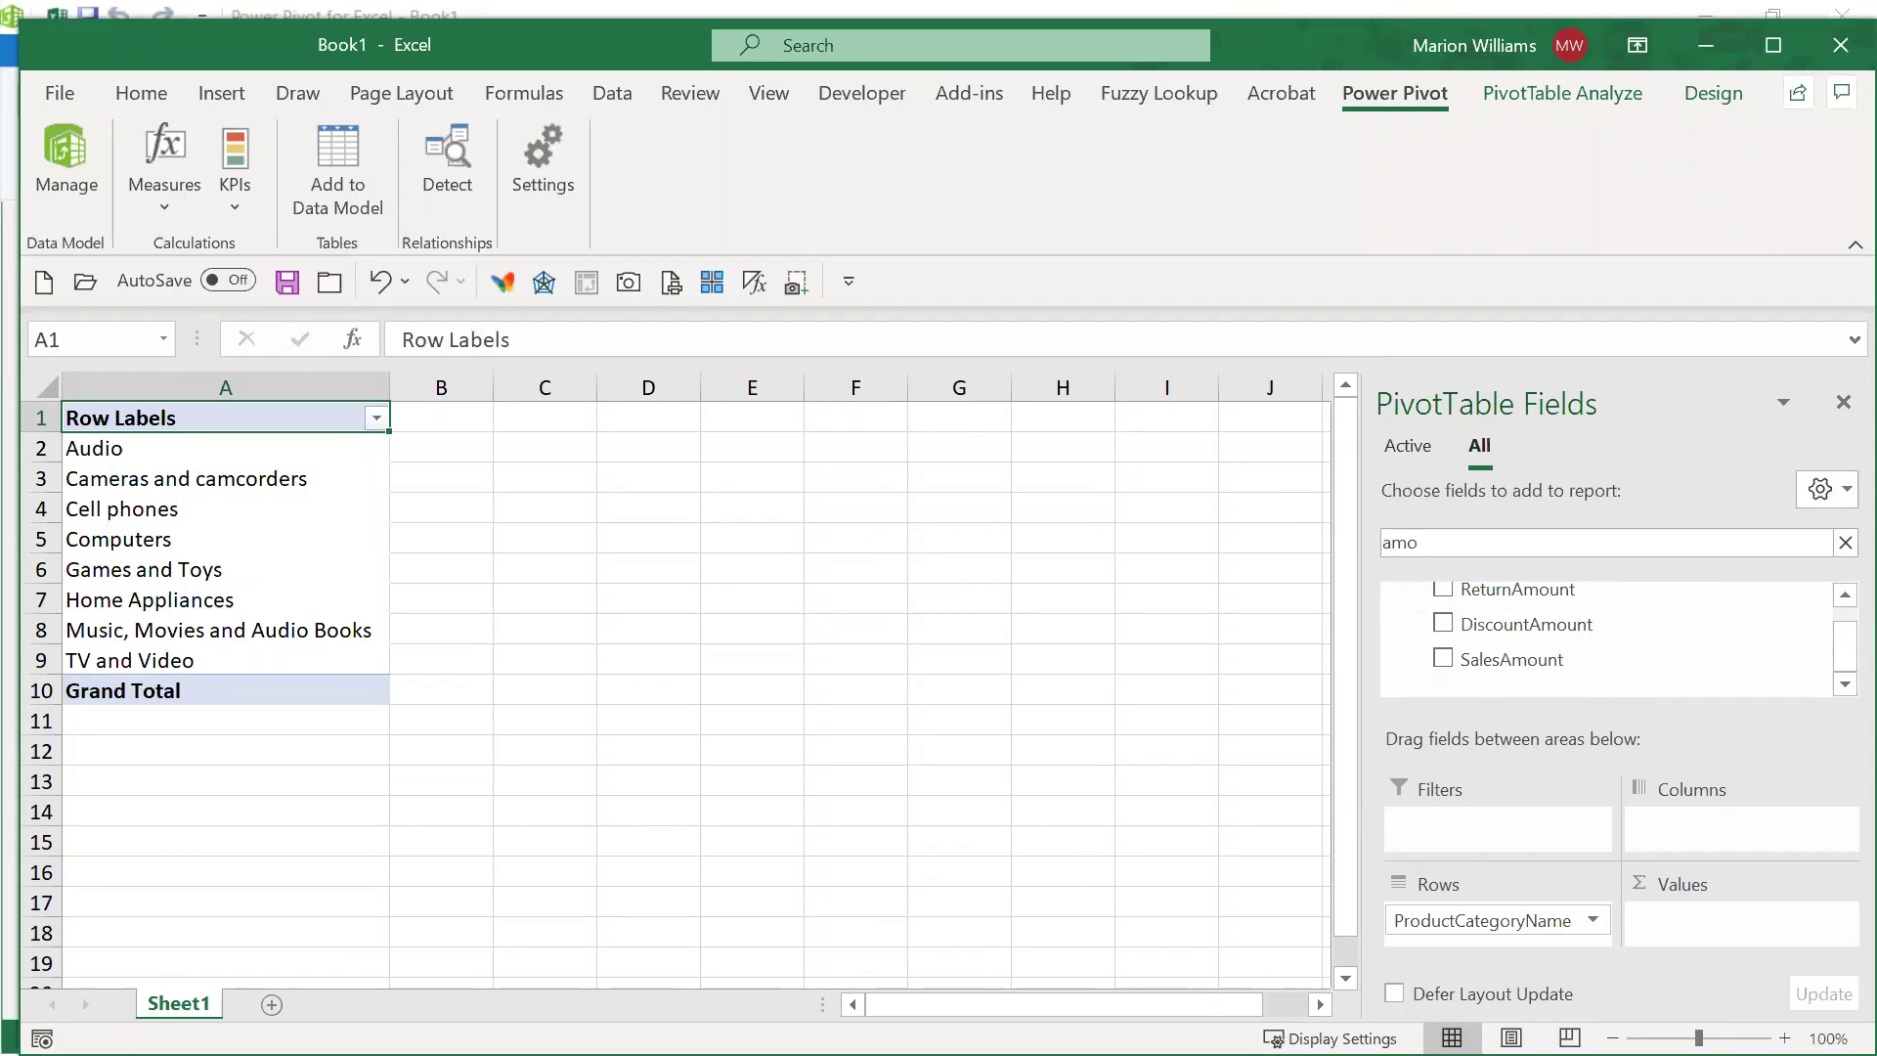
left_click(1443, 659)
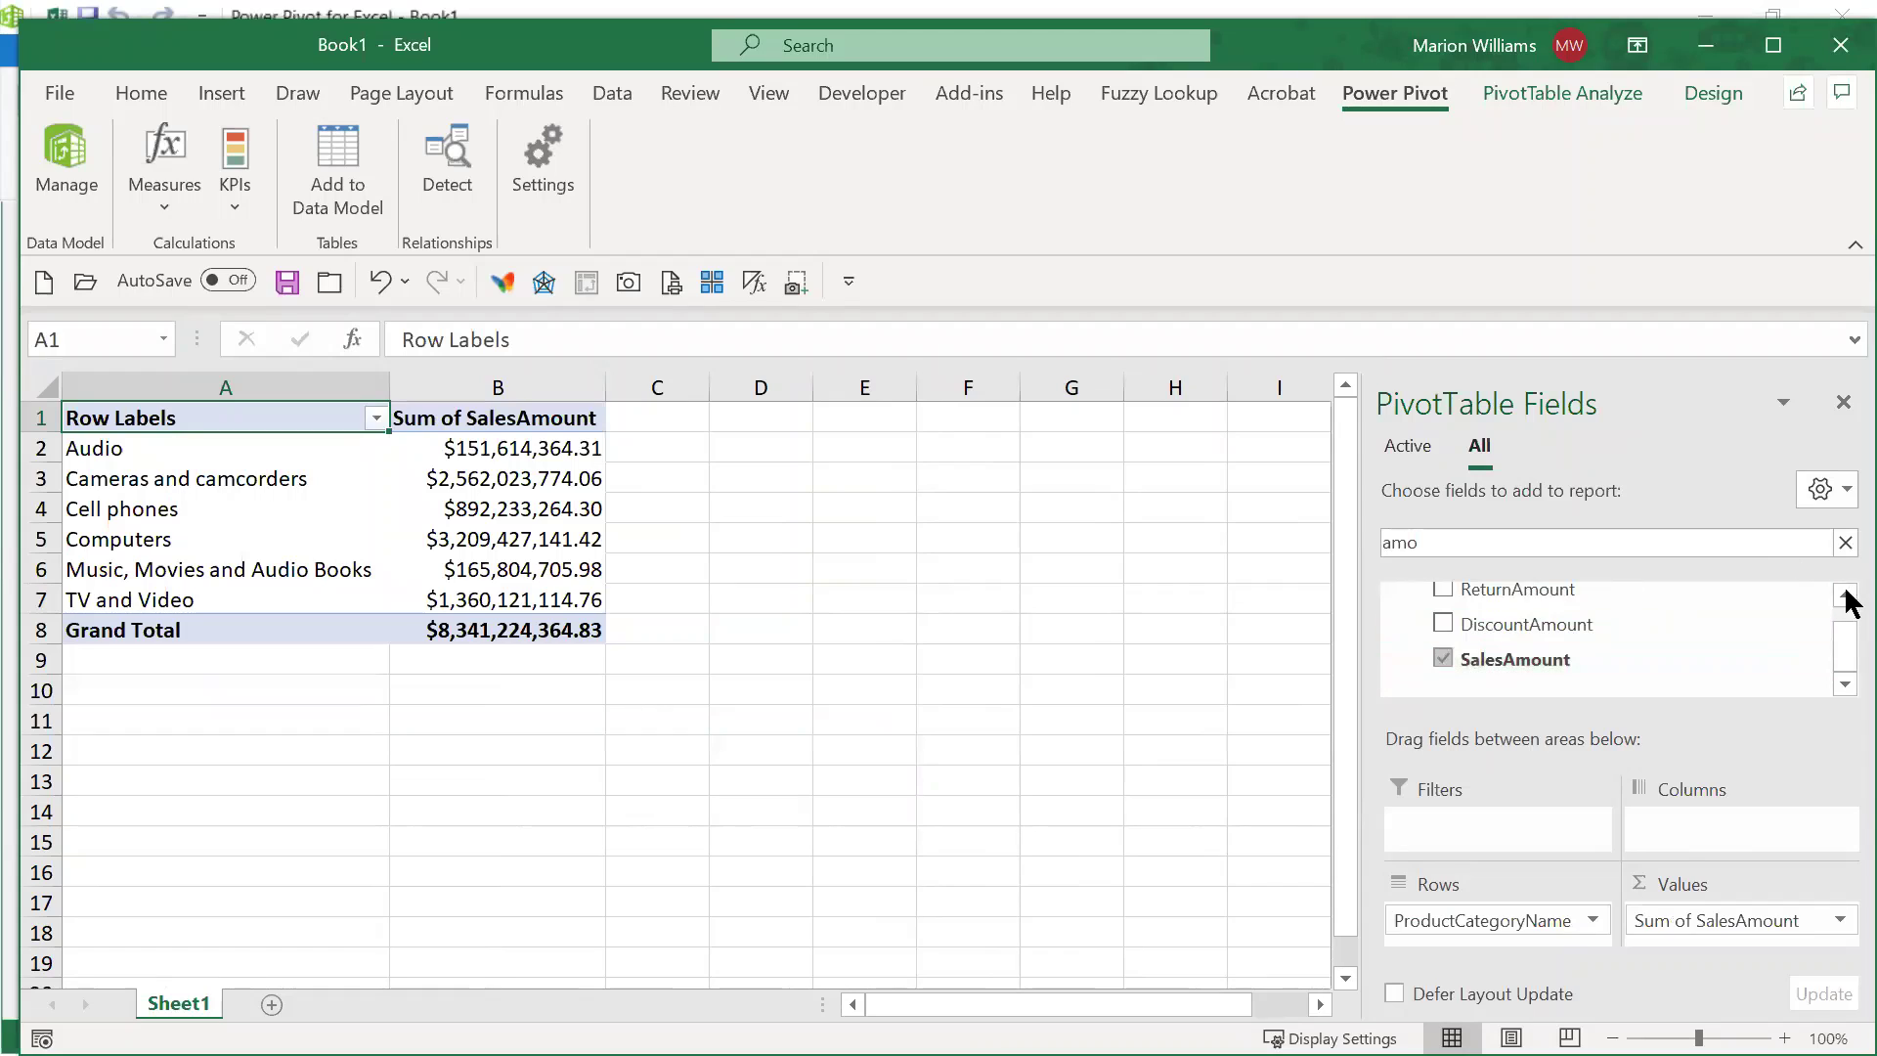
Step: Search the PivotTable fields for "year" and add CalendarYearLabel from the DimDate table to the PivotTable's columns
left_click_drag(1851, 640, 1848, 549)
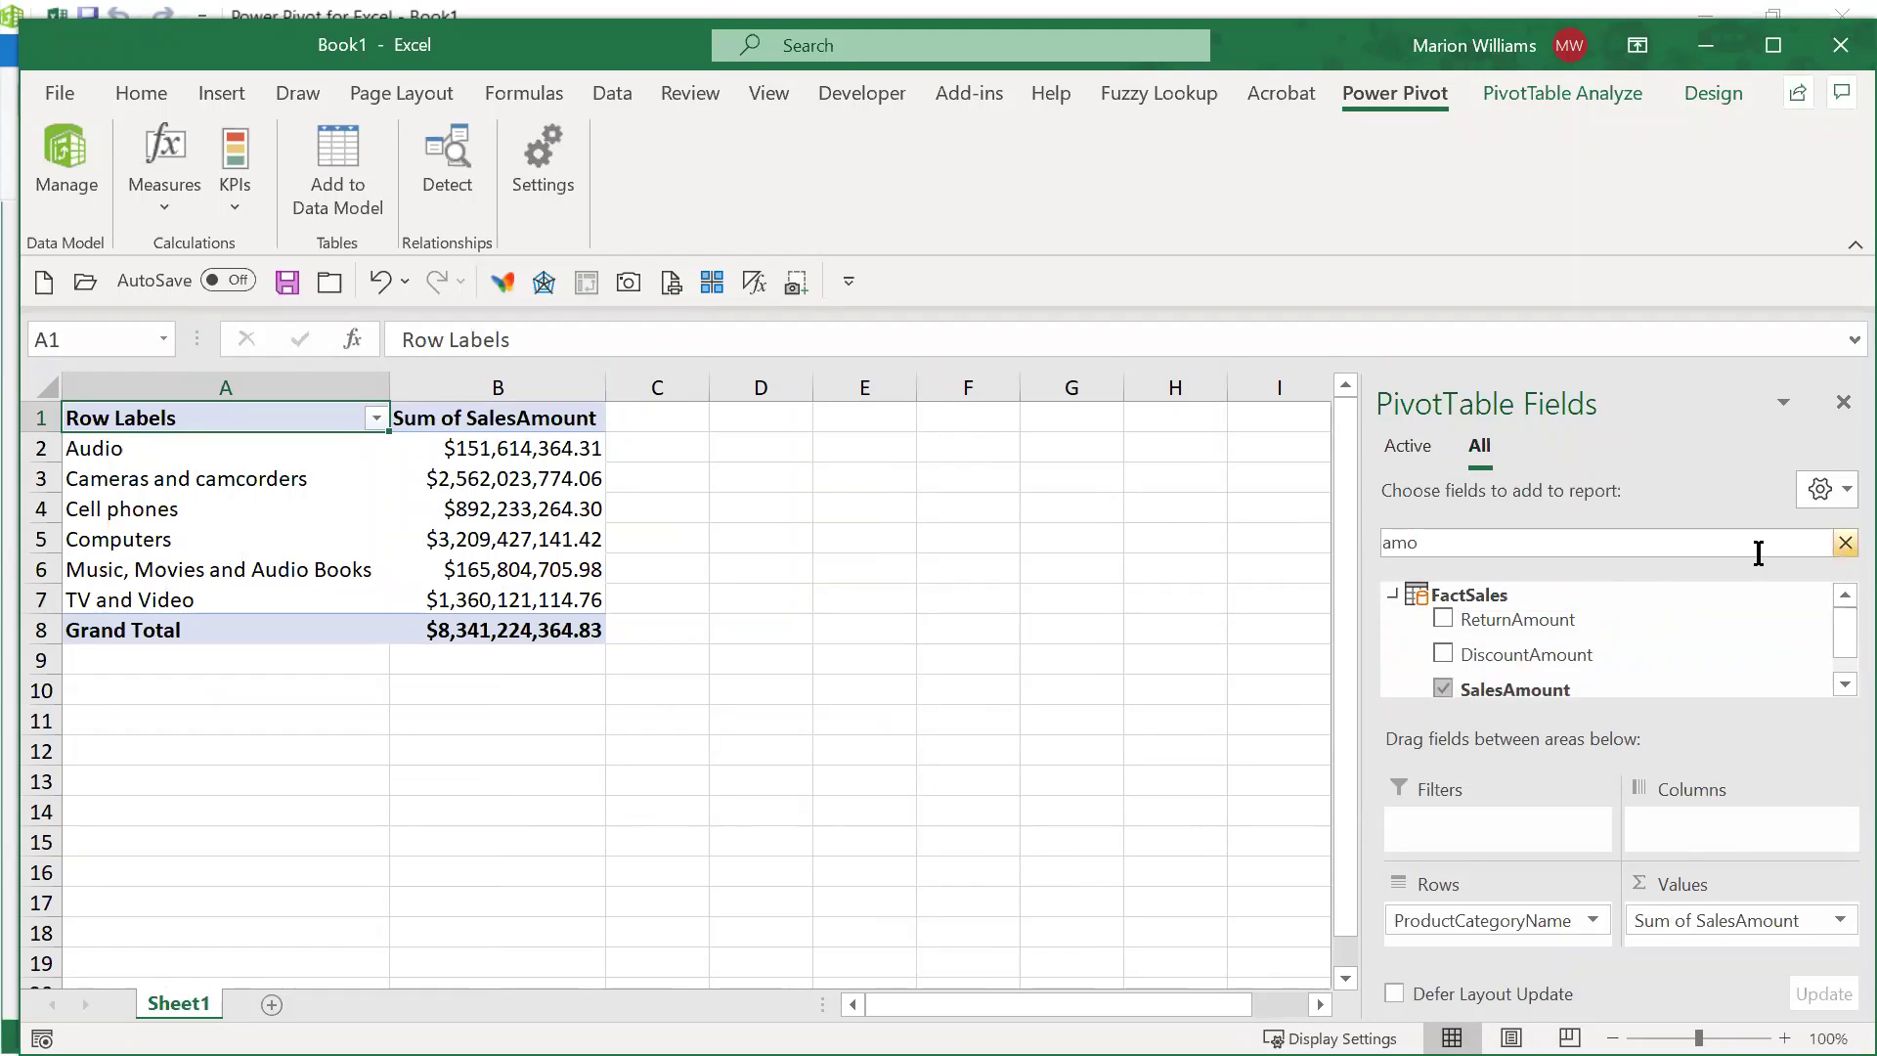
left_click(1543, 548)
key("BackSpace")
key("BackSpace")
key("BackSpace")
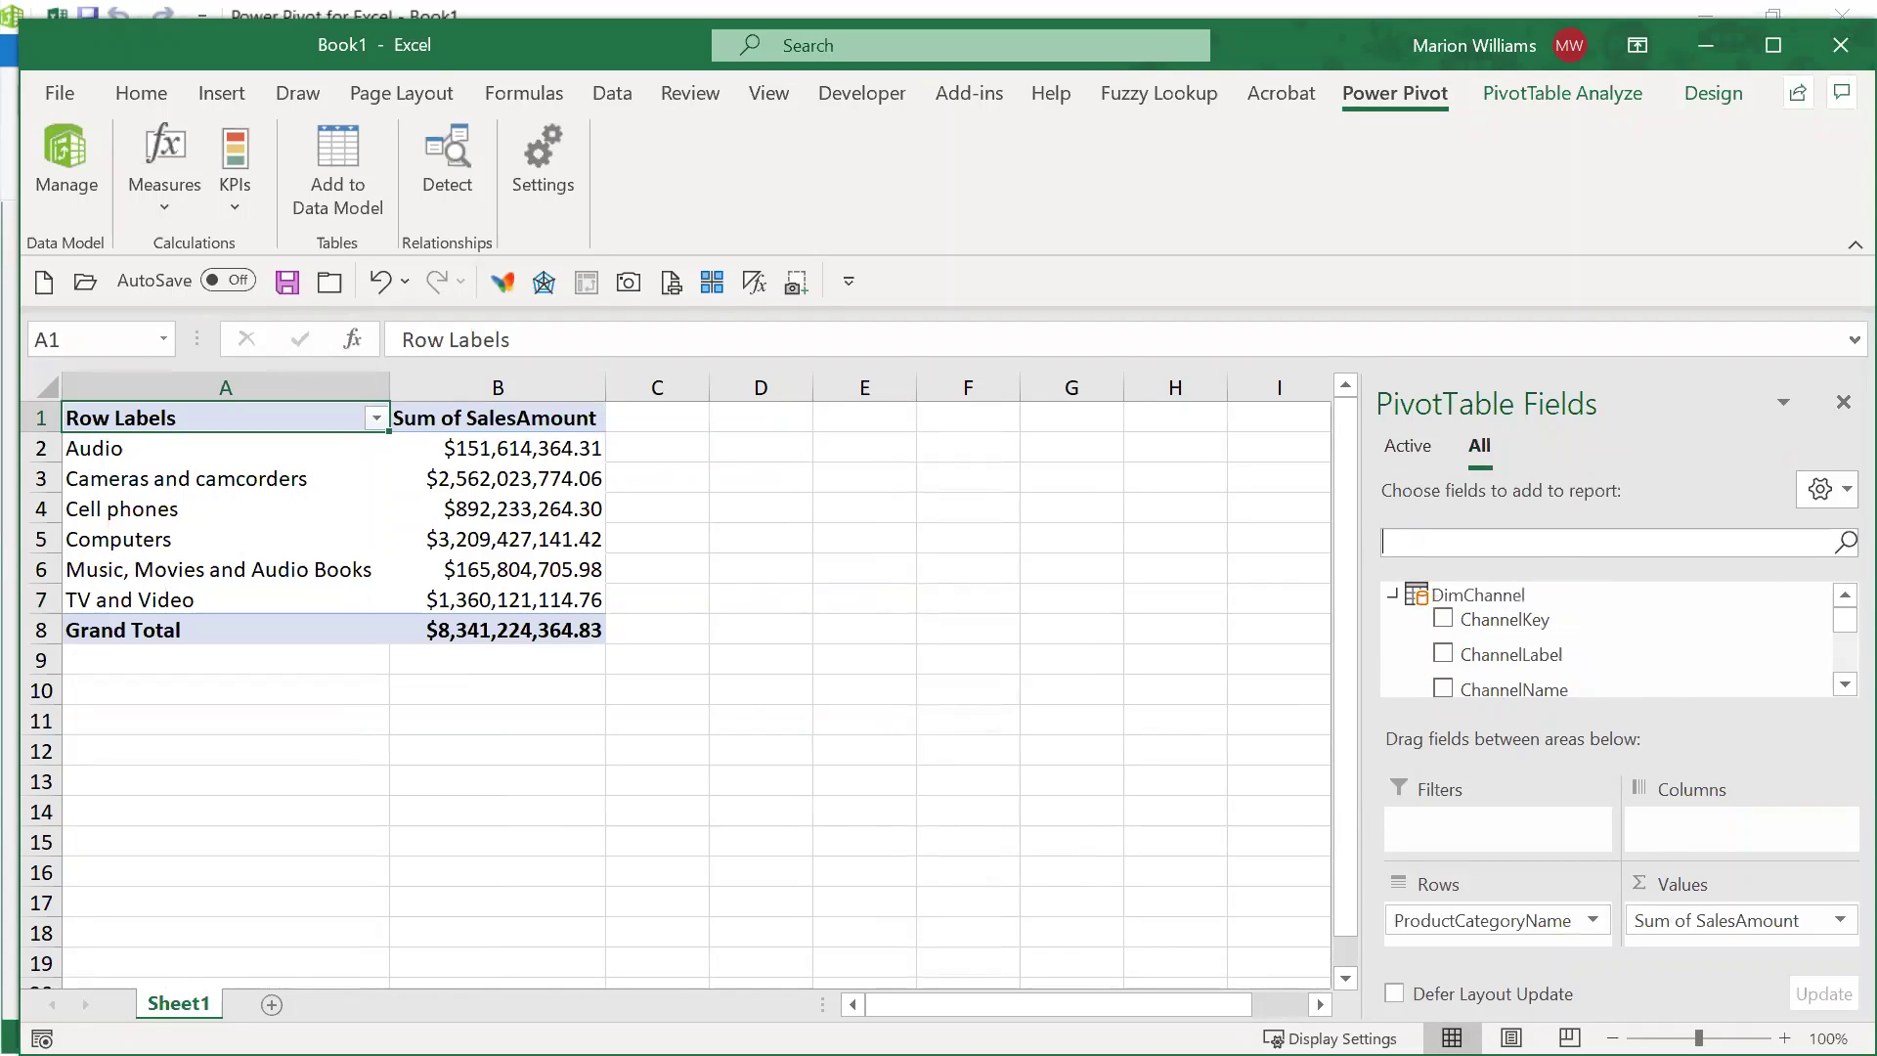
type("year")
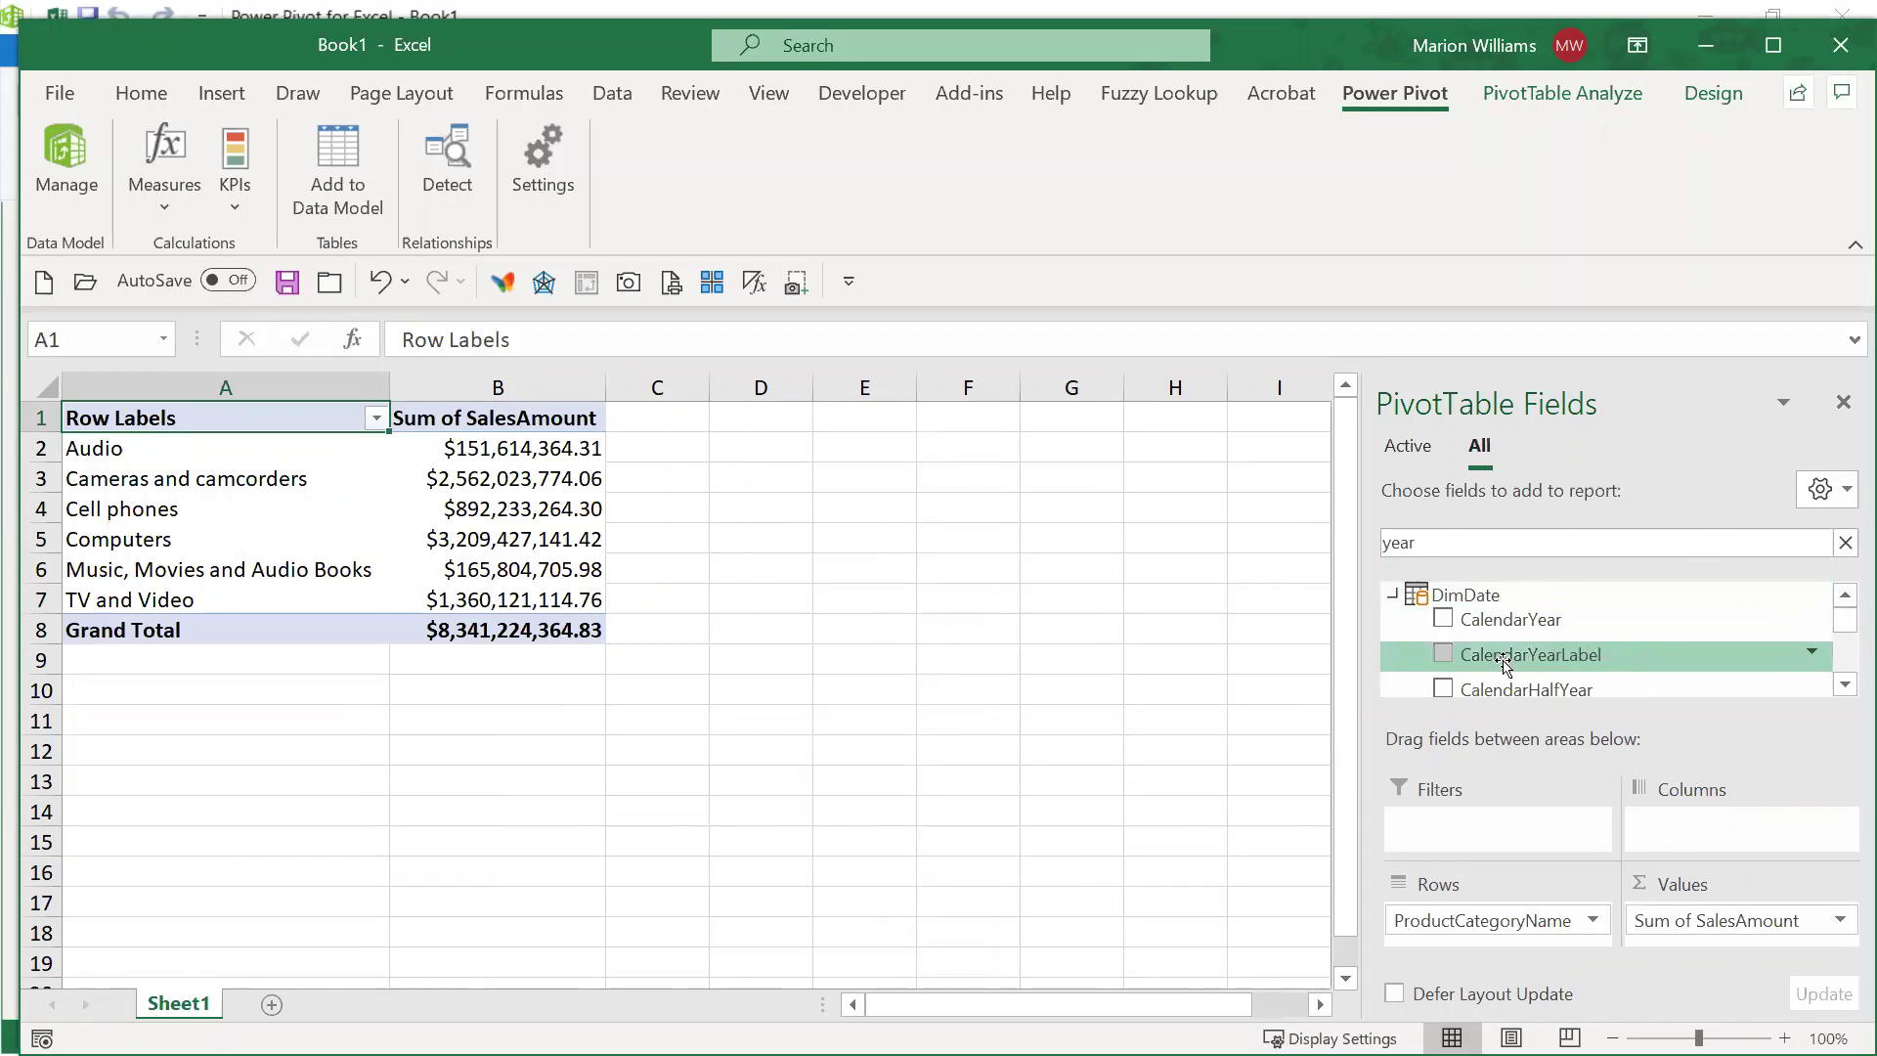
left_click_drag(1504, 656, 1659, 815)
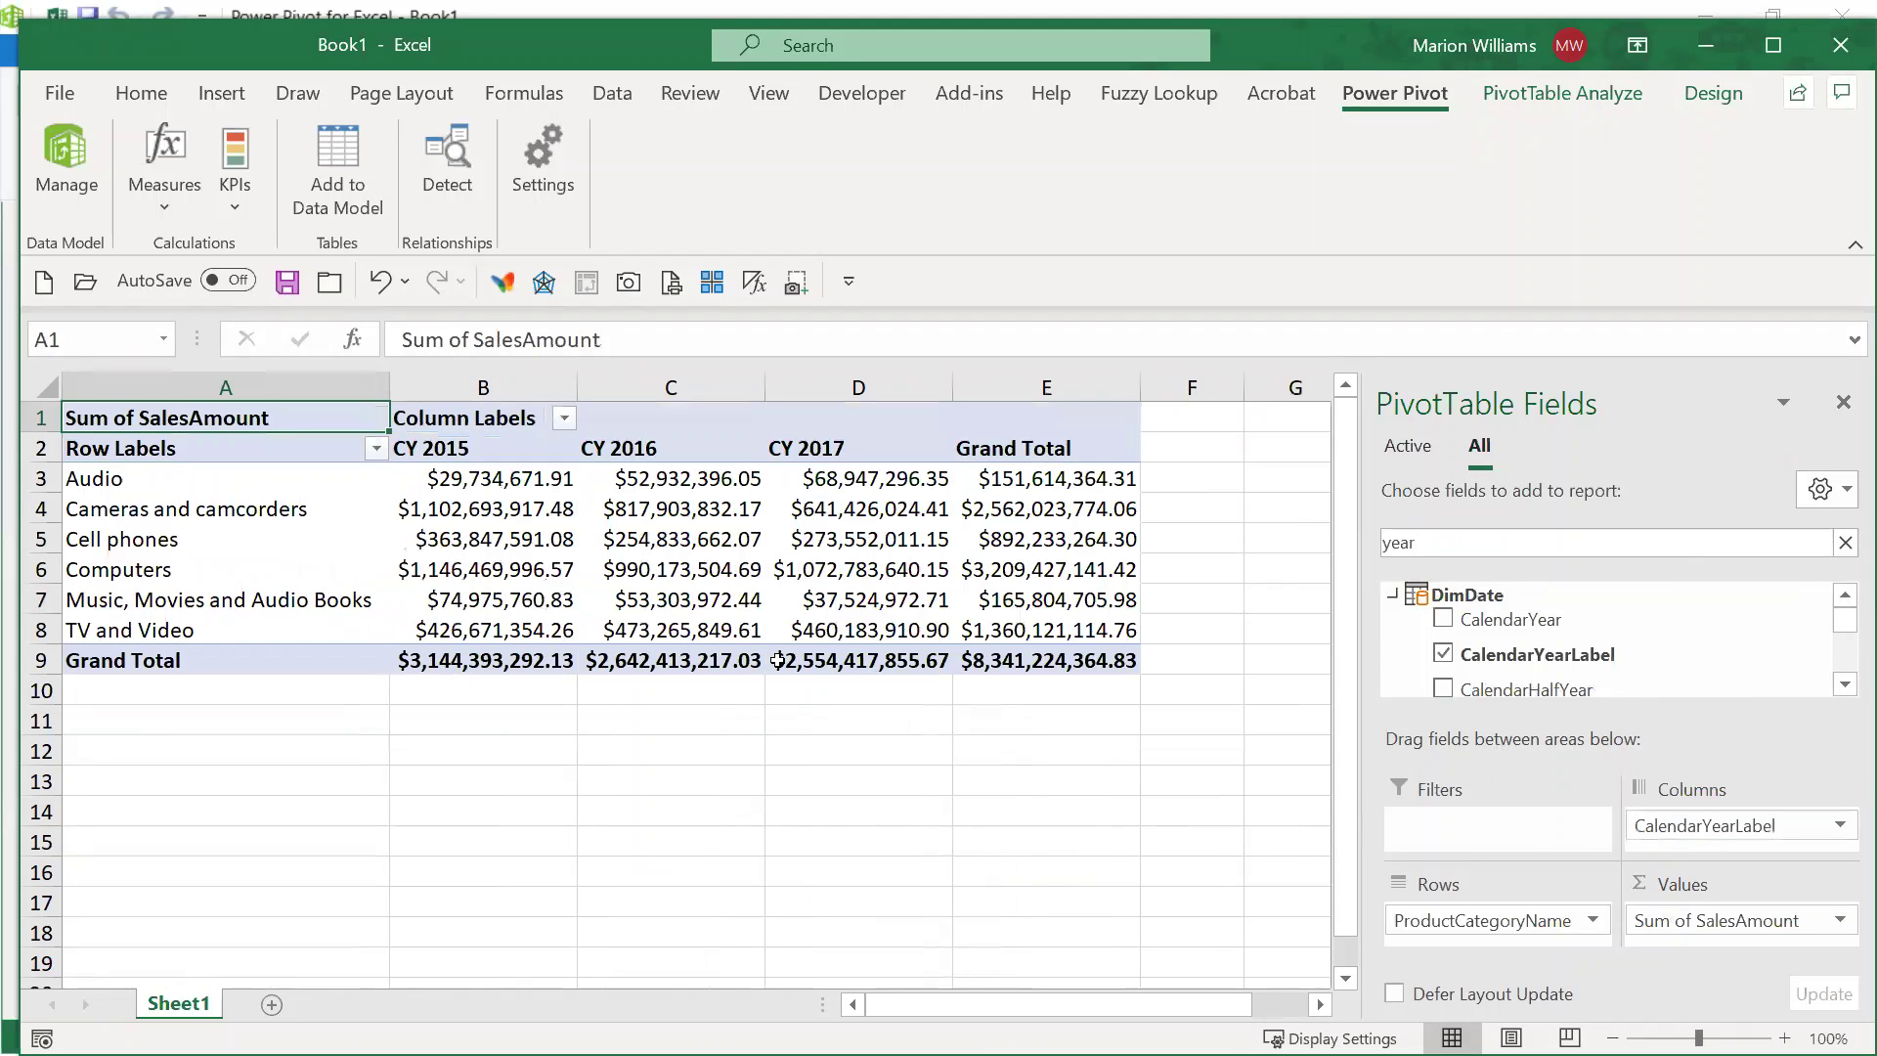
mouse_move(1031, 575)
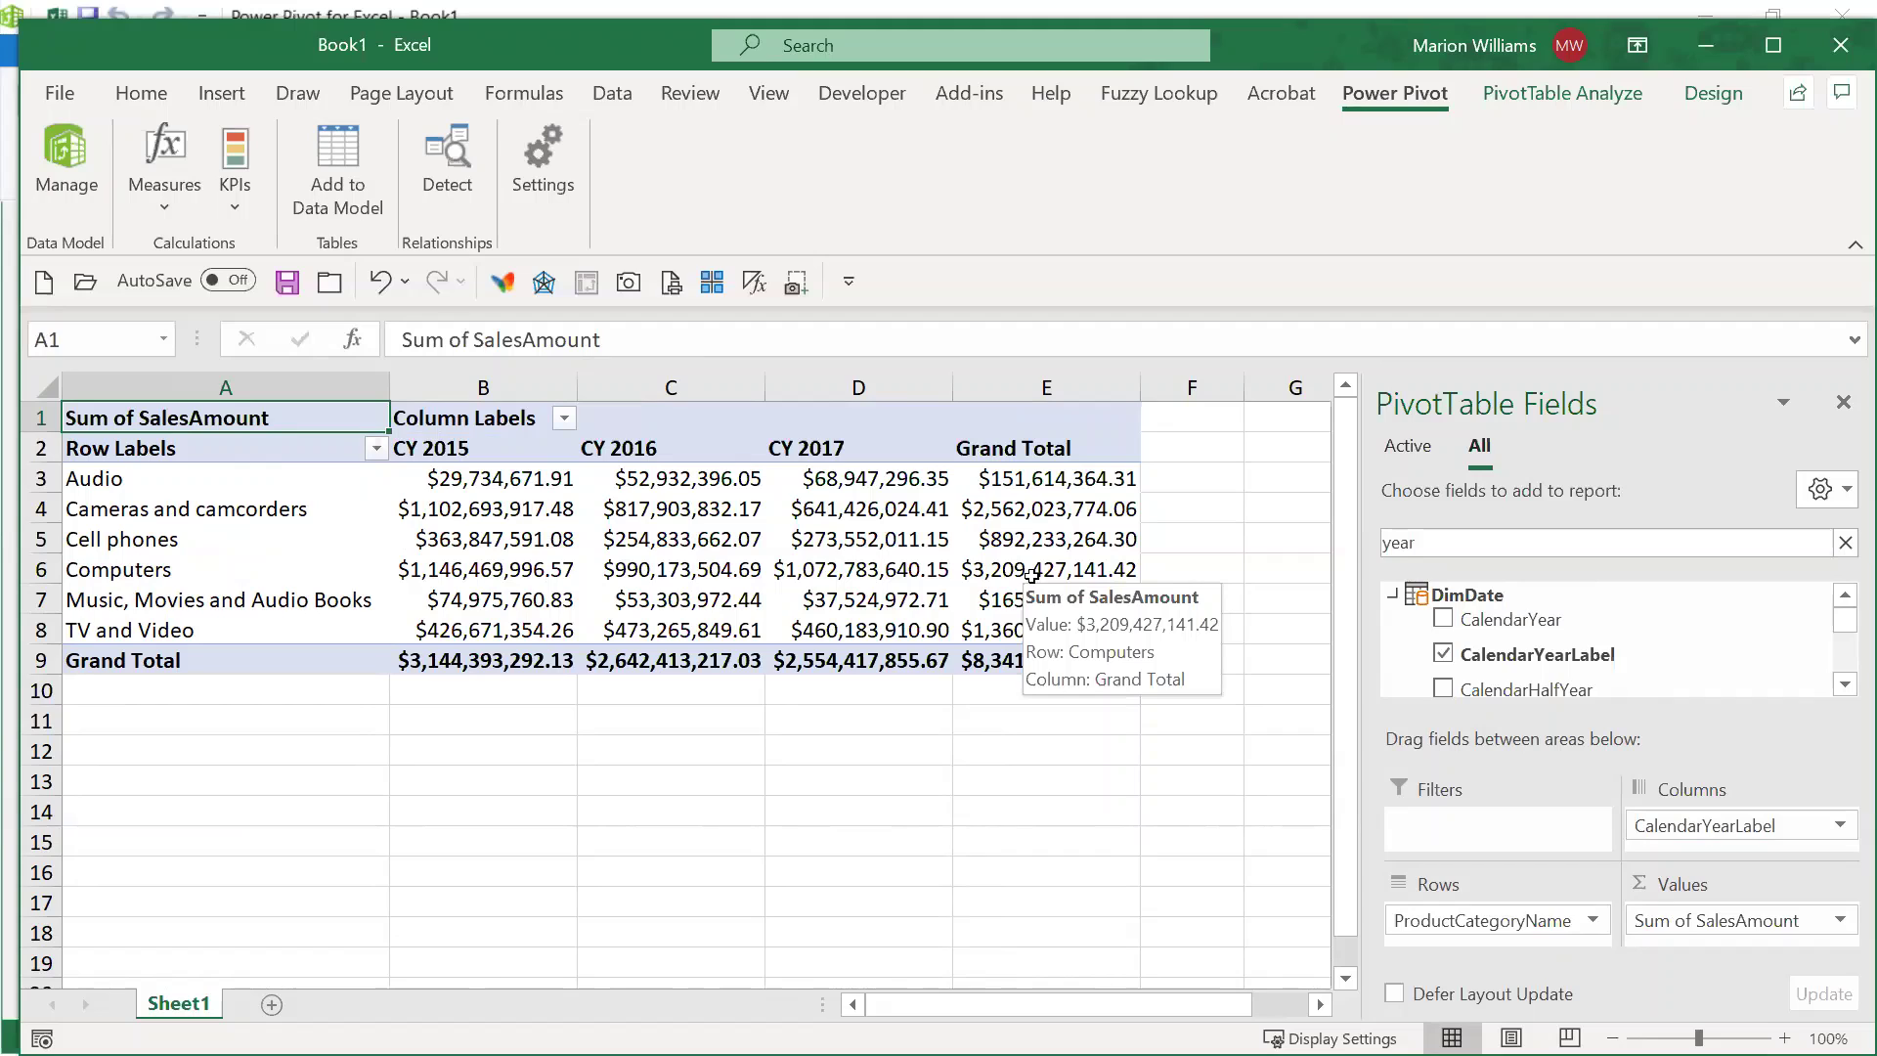
Step: Close Book1 without saving it, close the Excel Data Model workbook, and switch to Power BI Desktop
left_click(1831, 45)
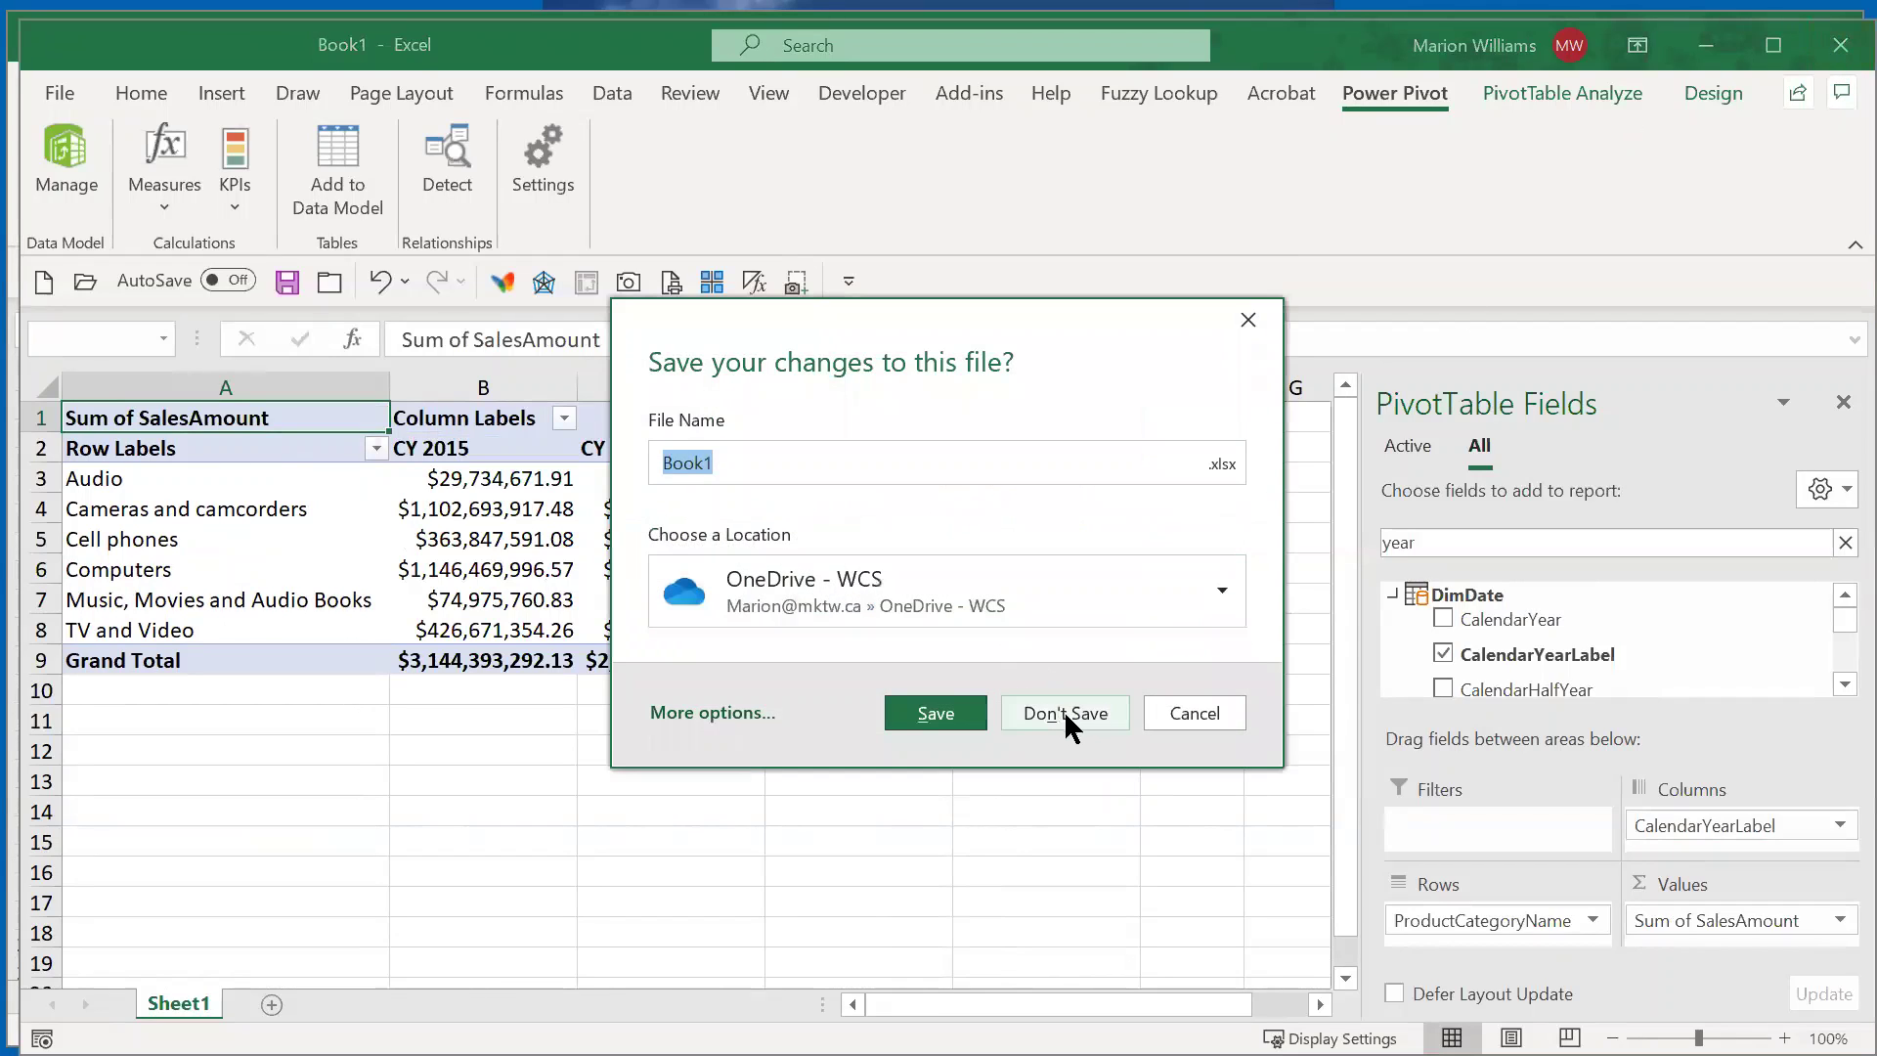
left_click(1066, 715)
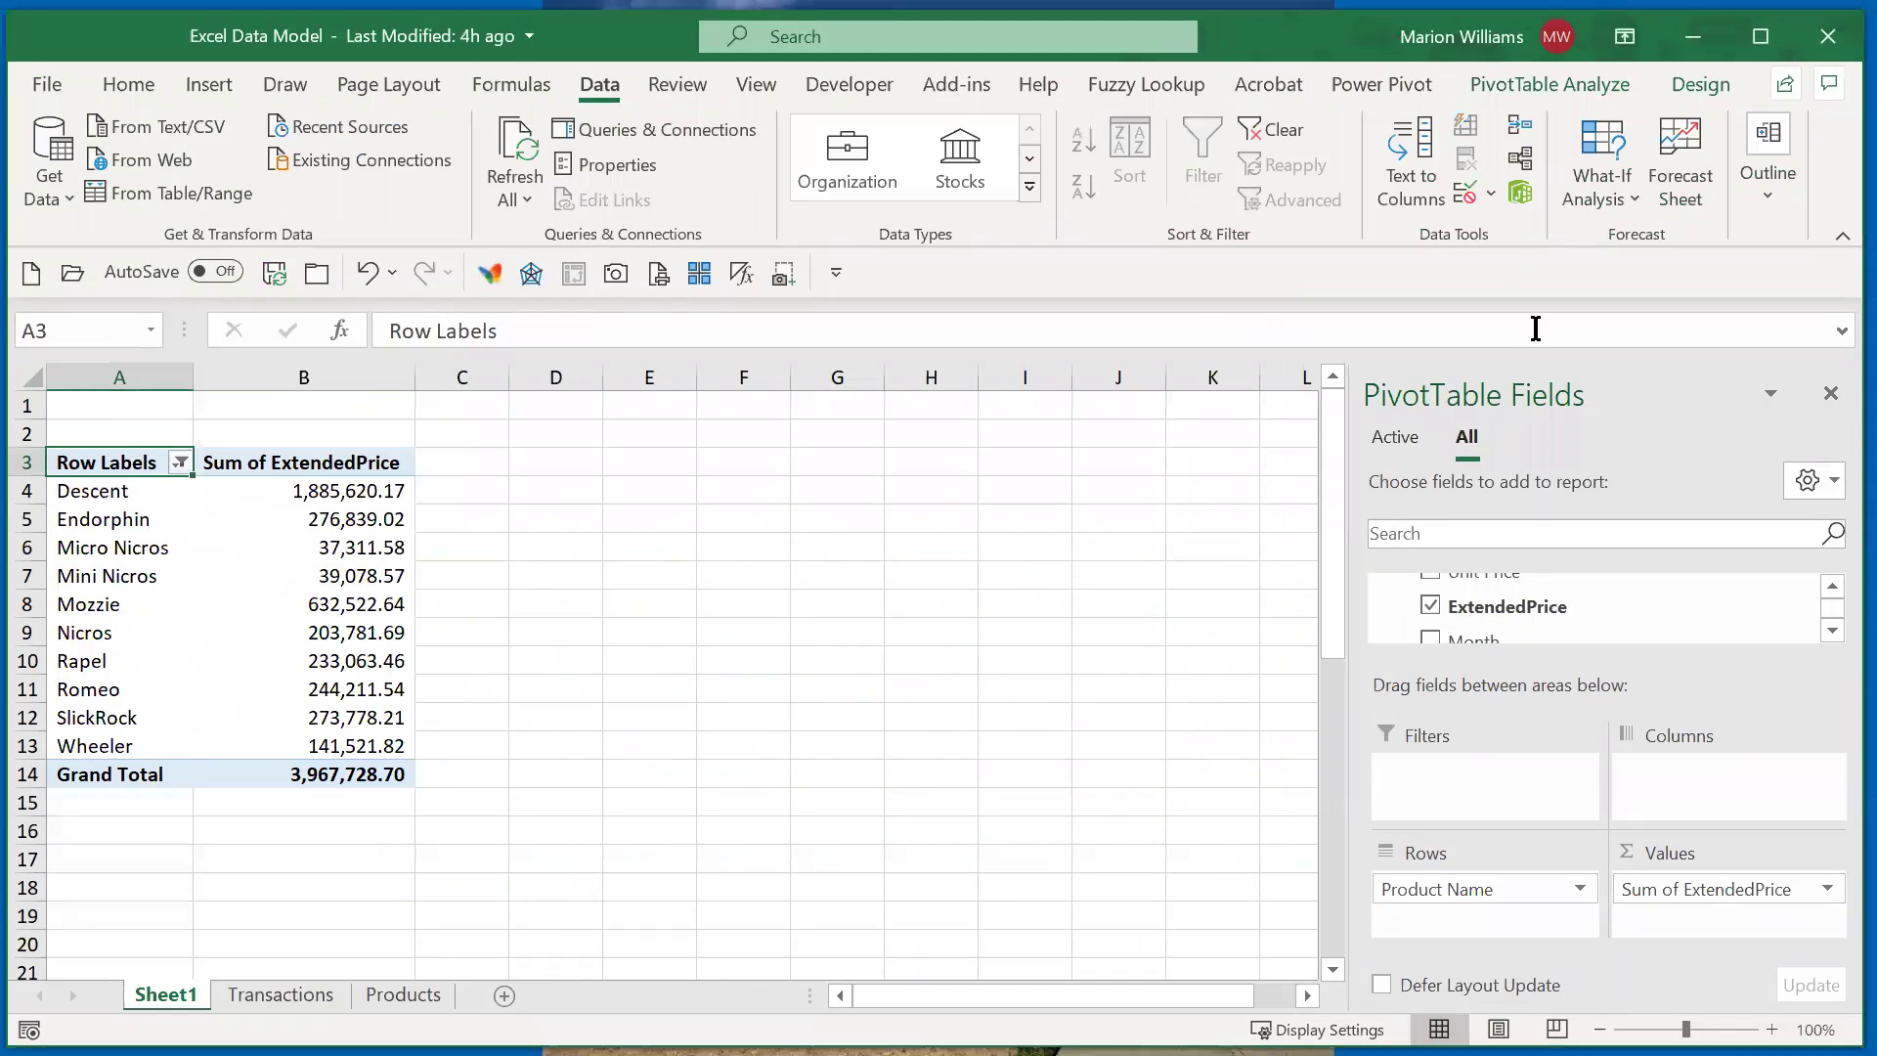
left_click(1829, 38)
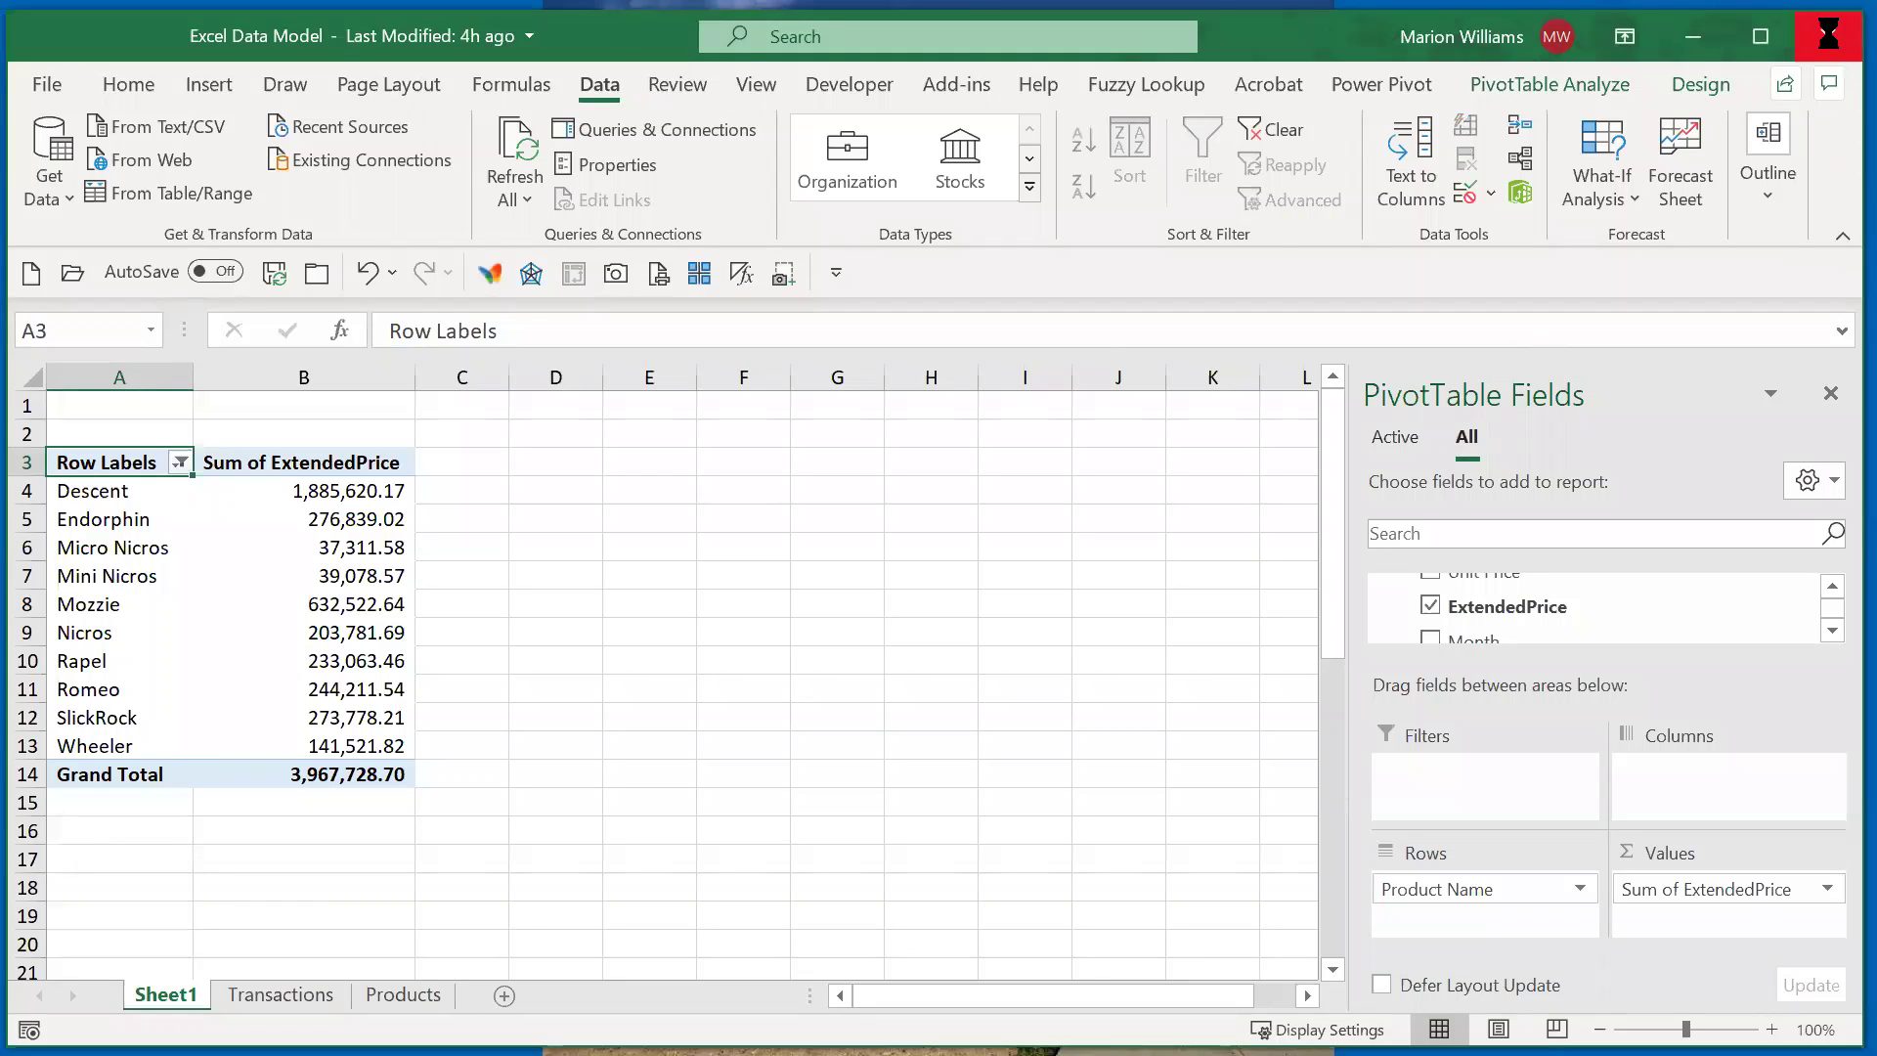
left_click(963, 606)
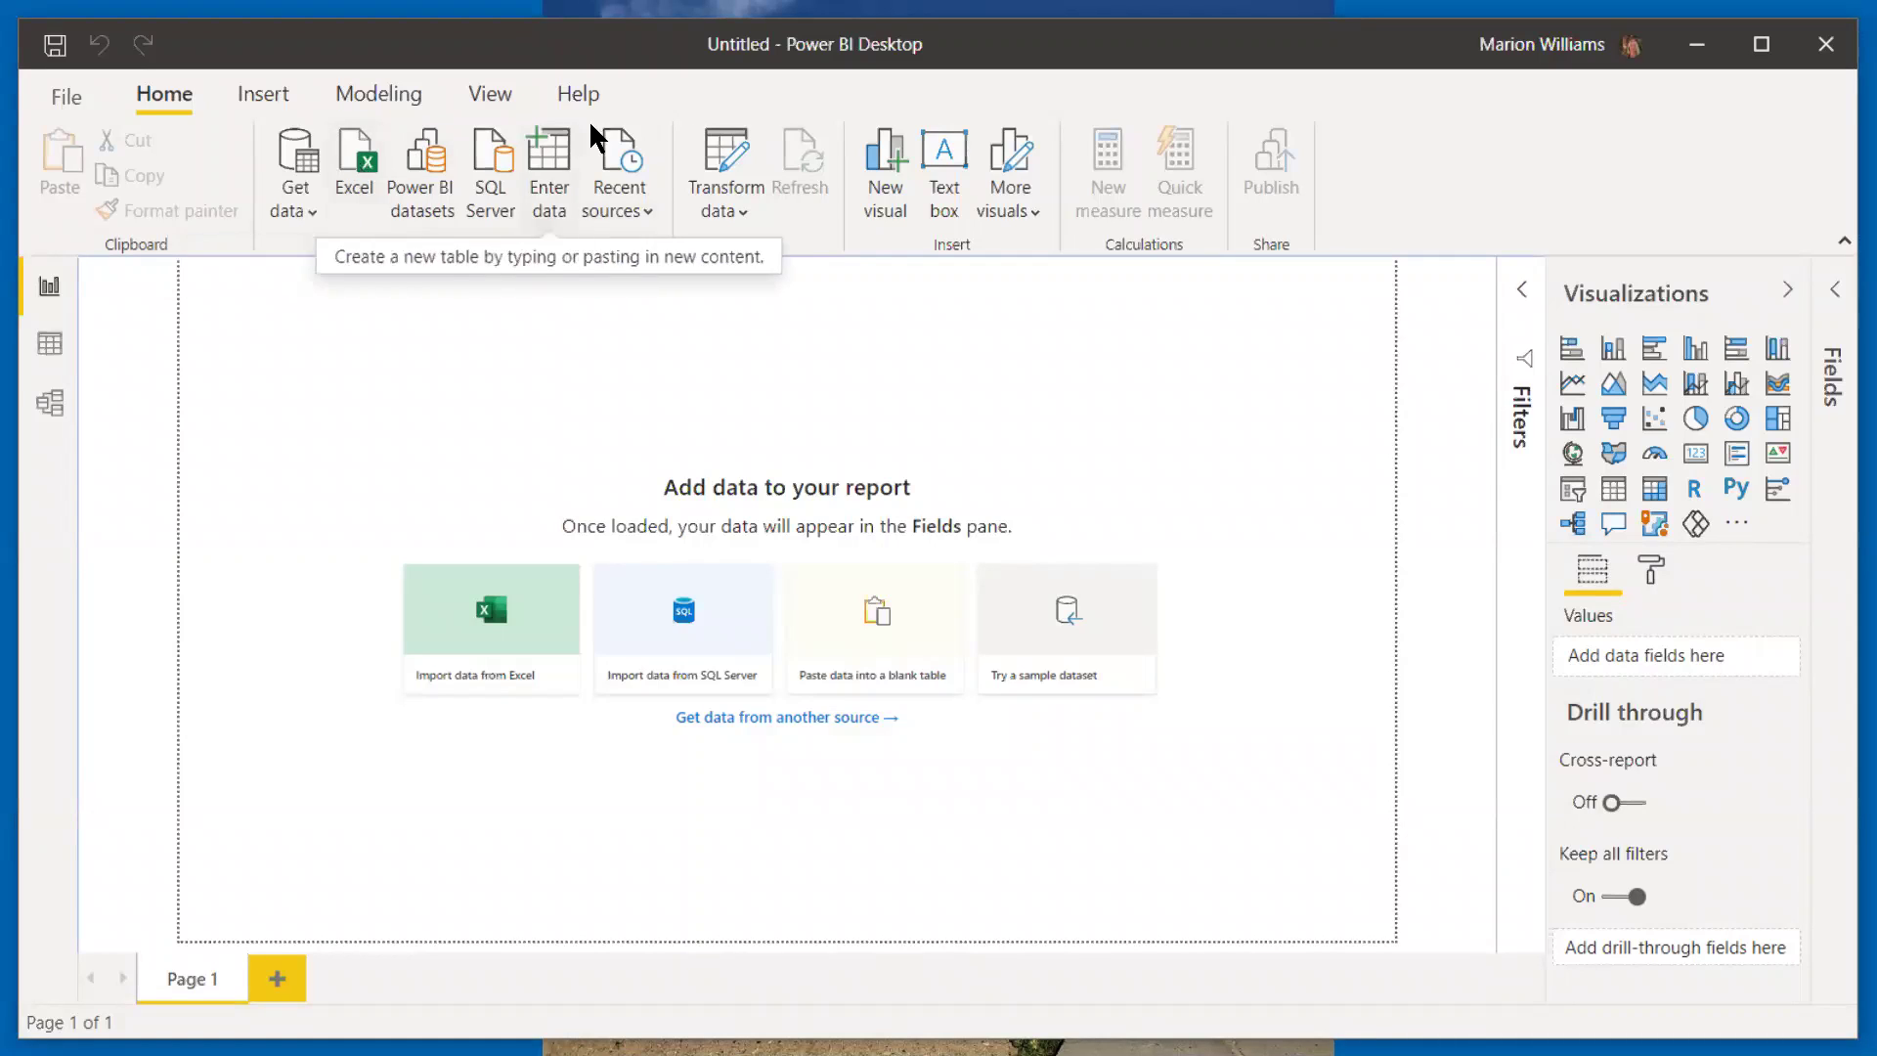
Step: Browse the full list of data sources for the report and connect to an Access database
left_click(296, 196)
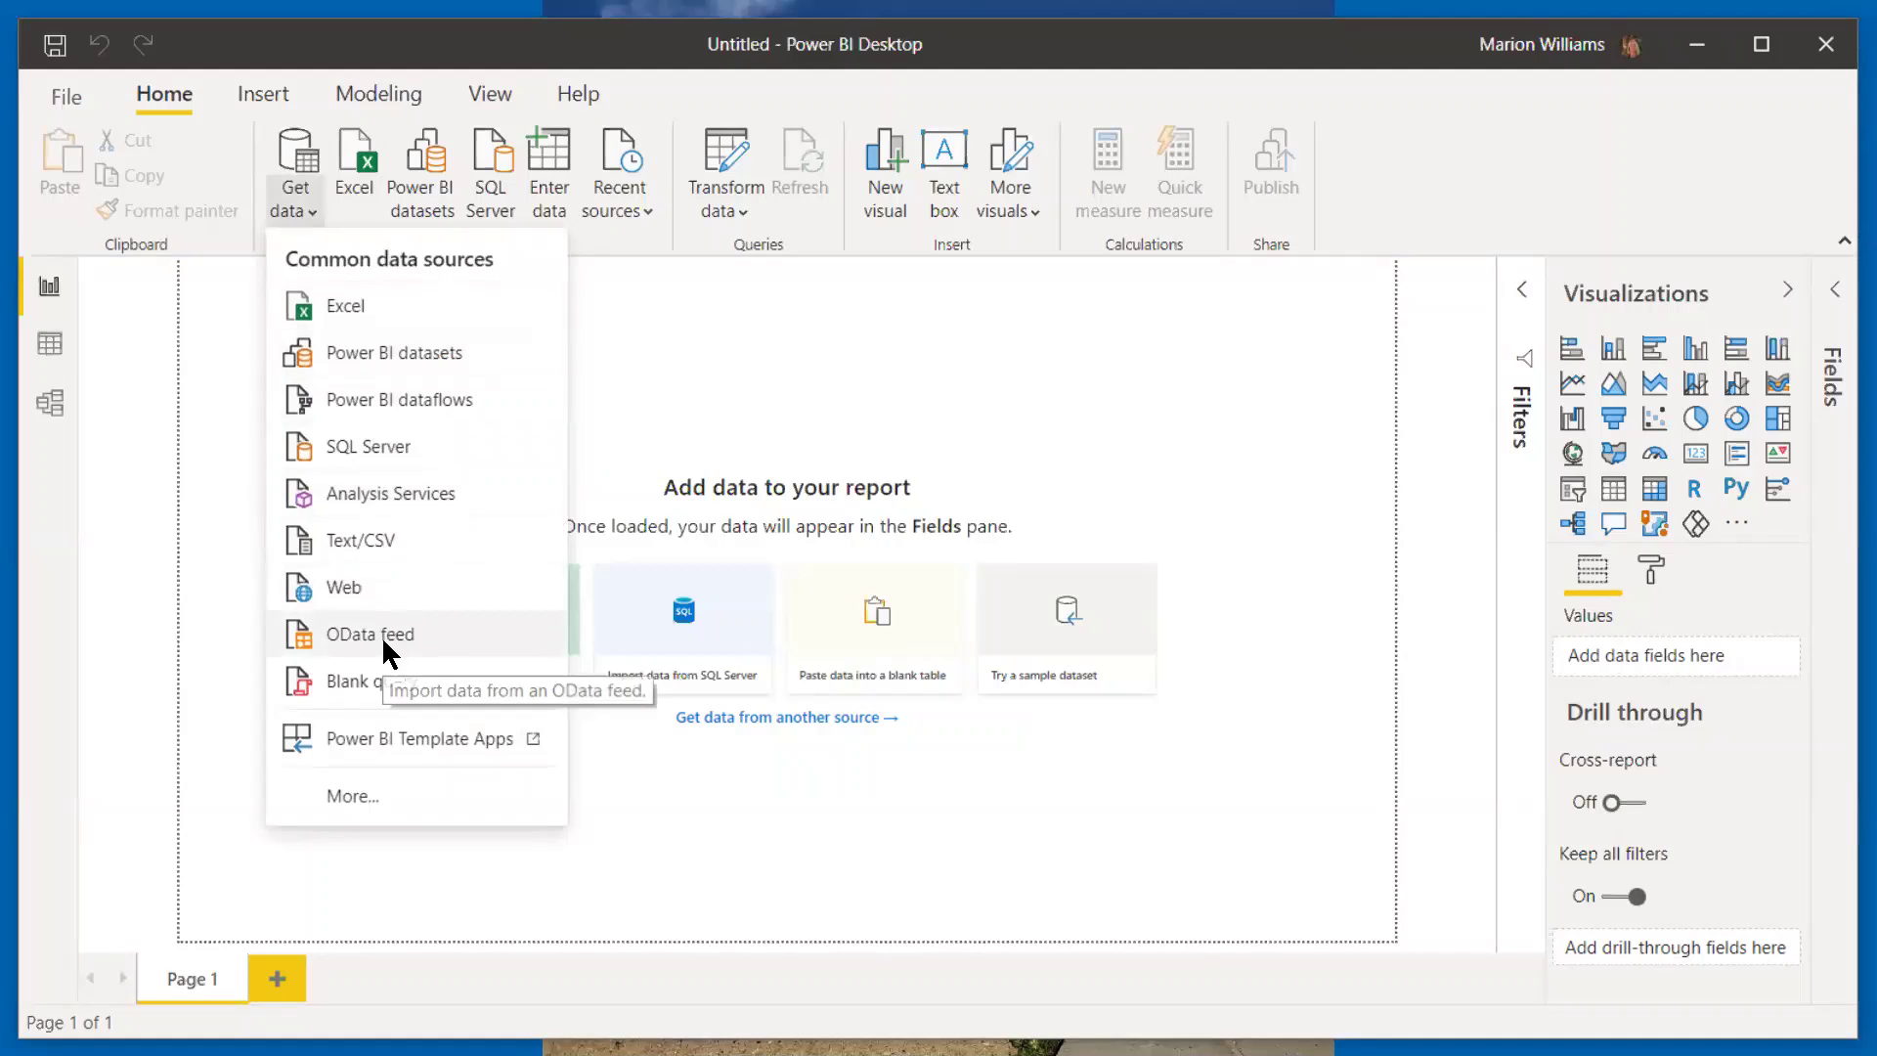
left_click(345, 796)
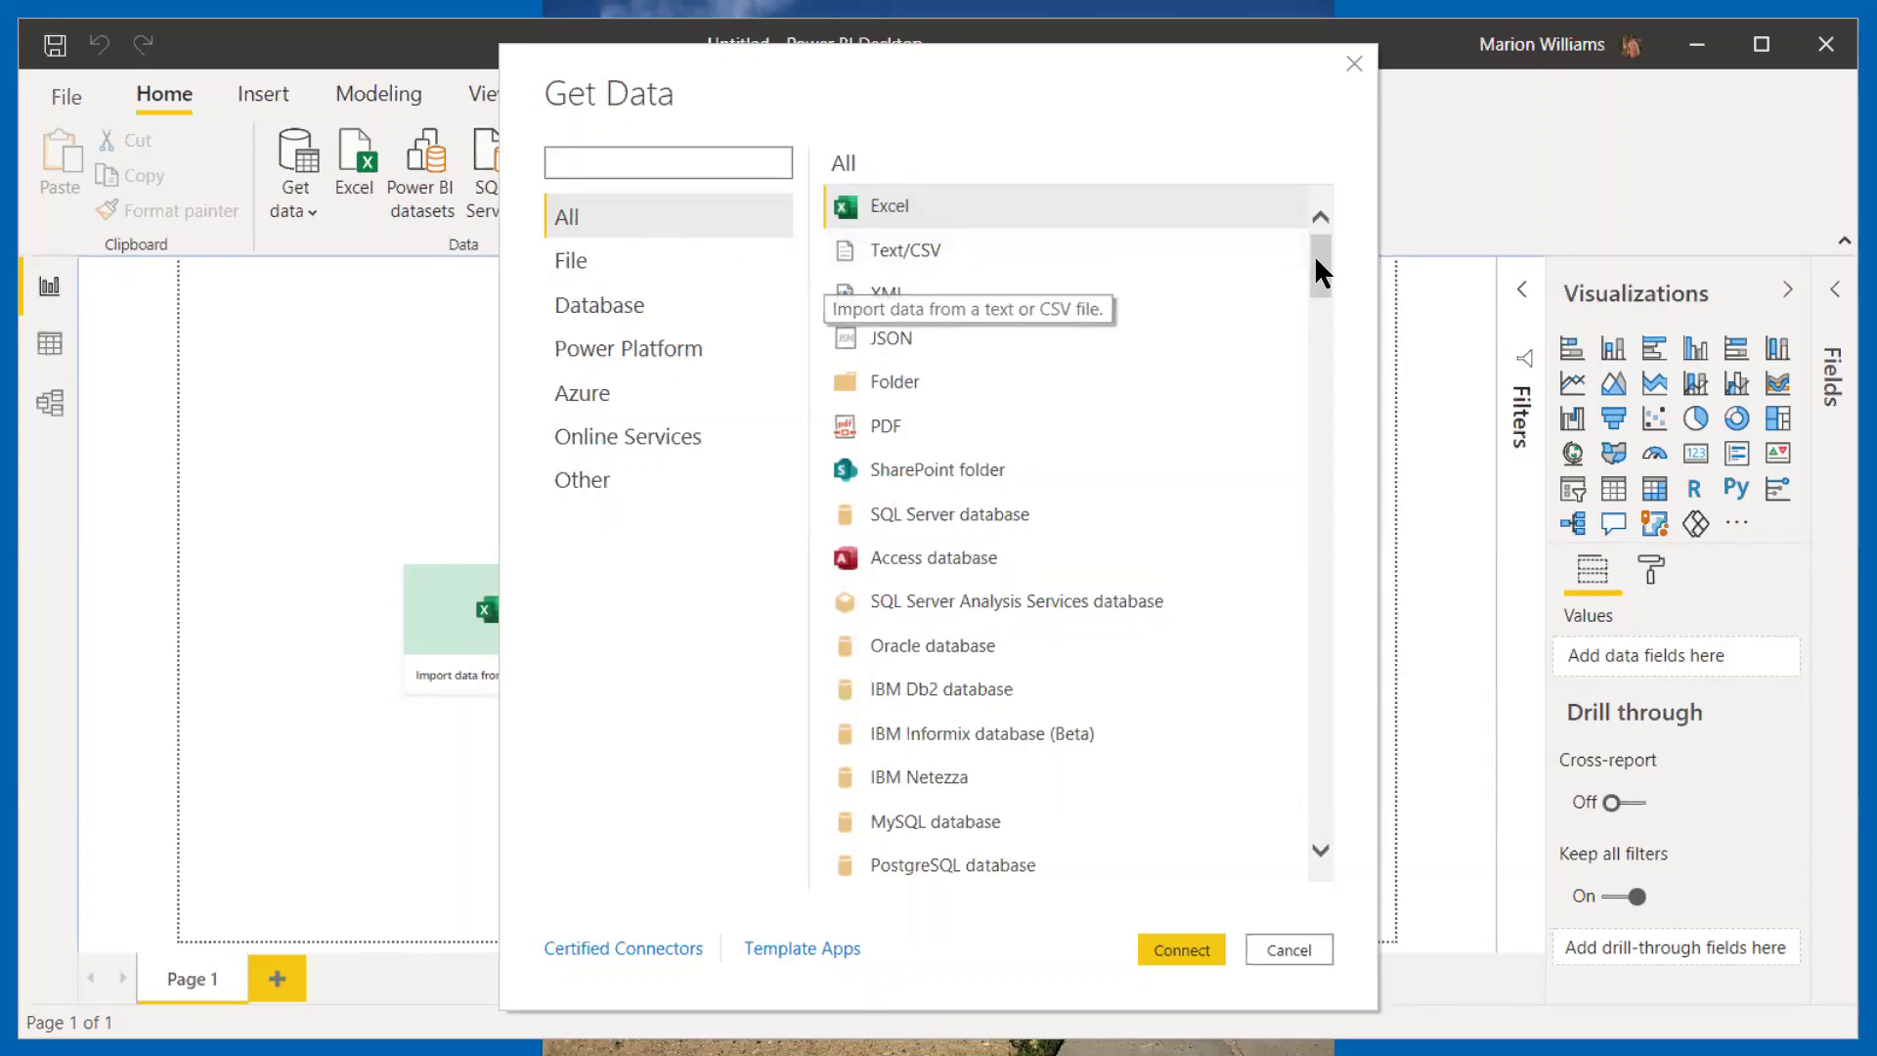
left_click_drag(1316, 260, 1321, 337)
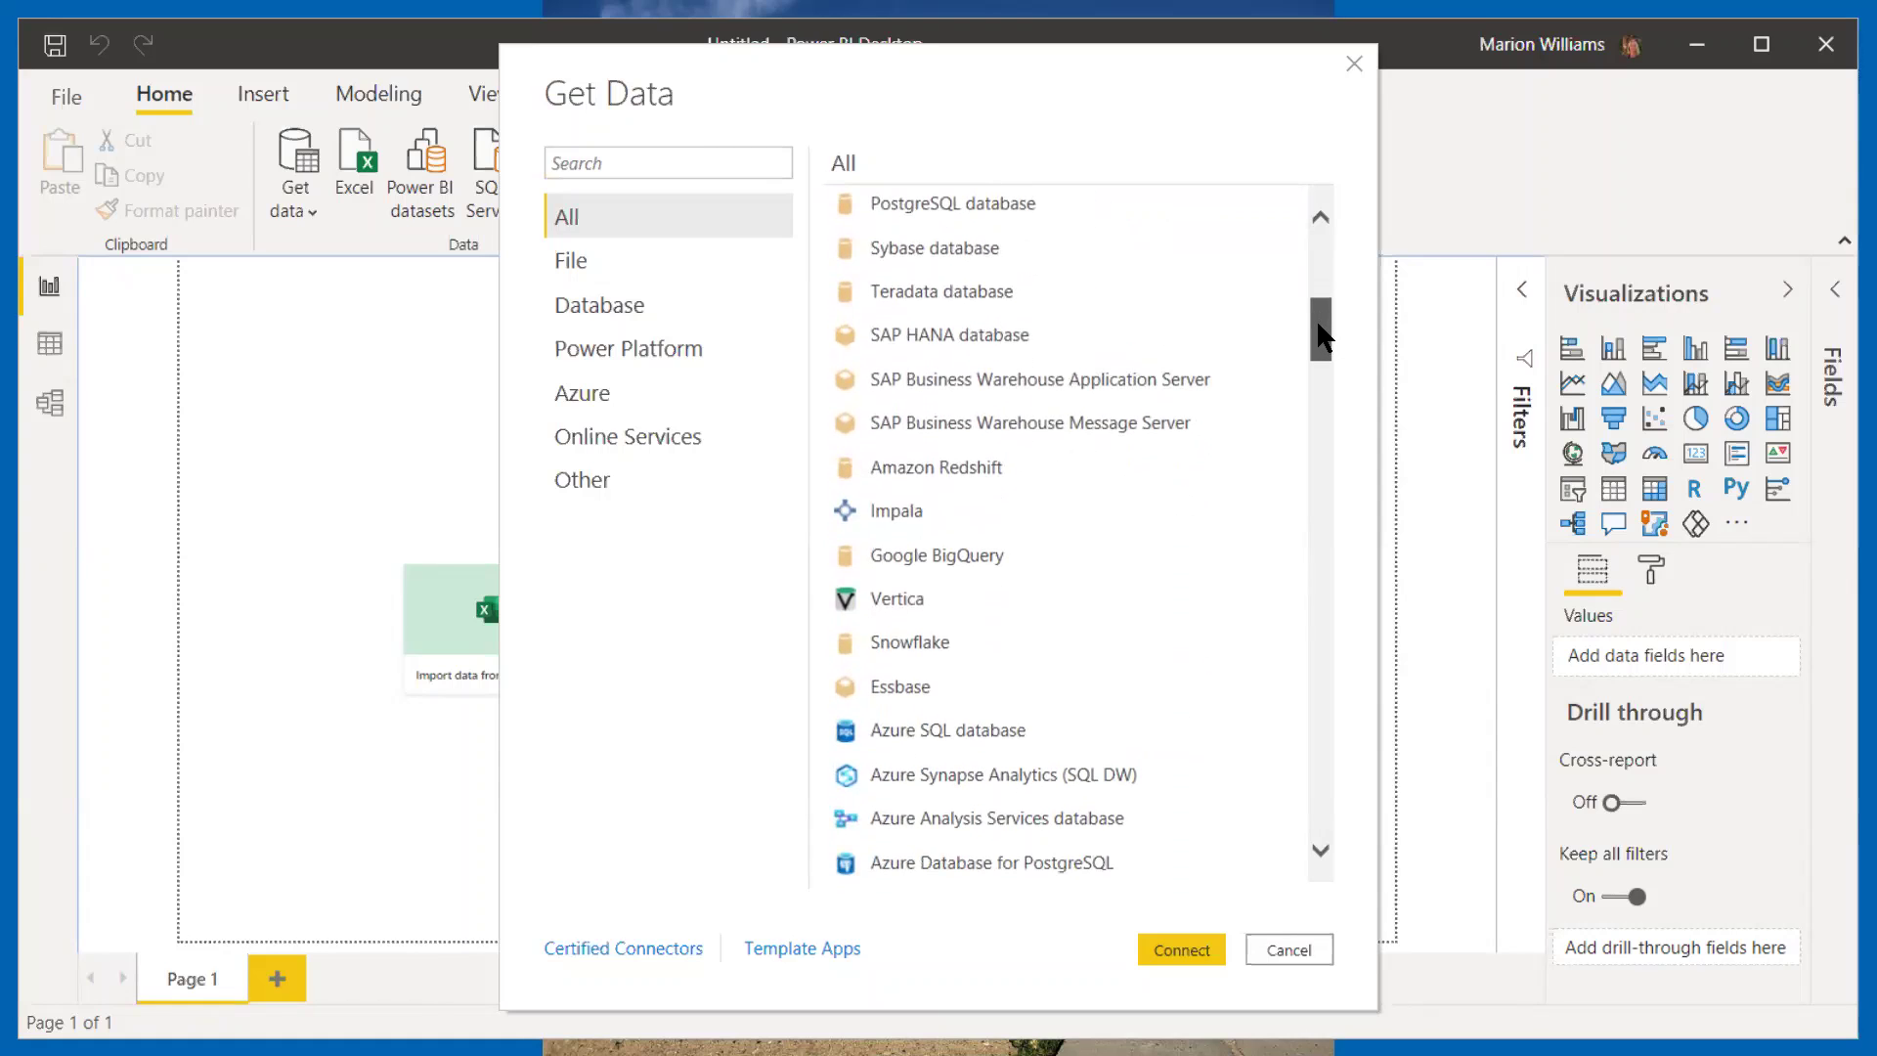
left_click_drag(1320, 337, 1334, 504)
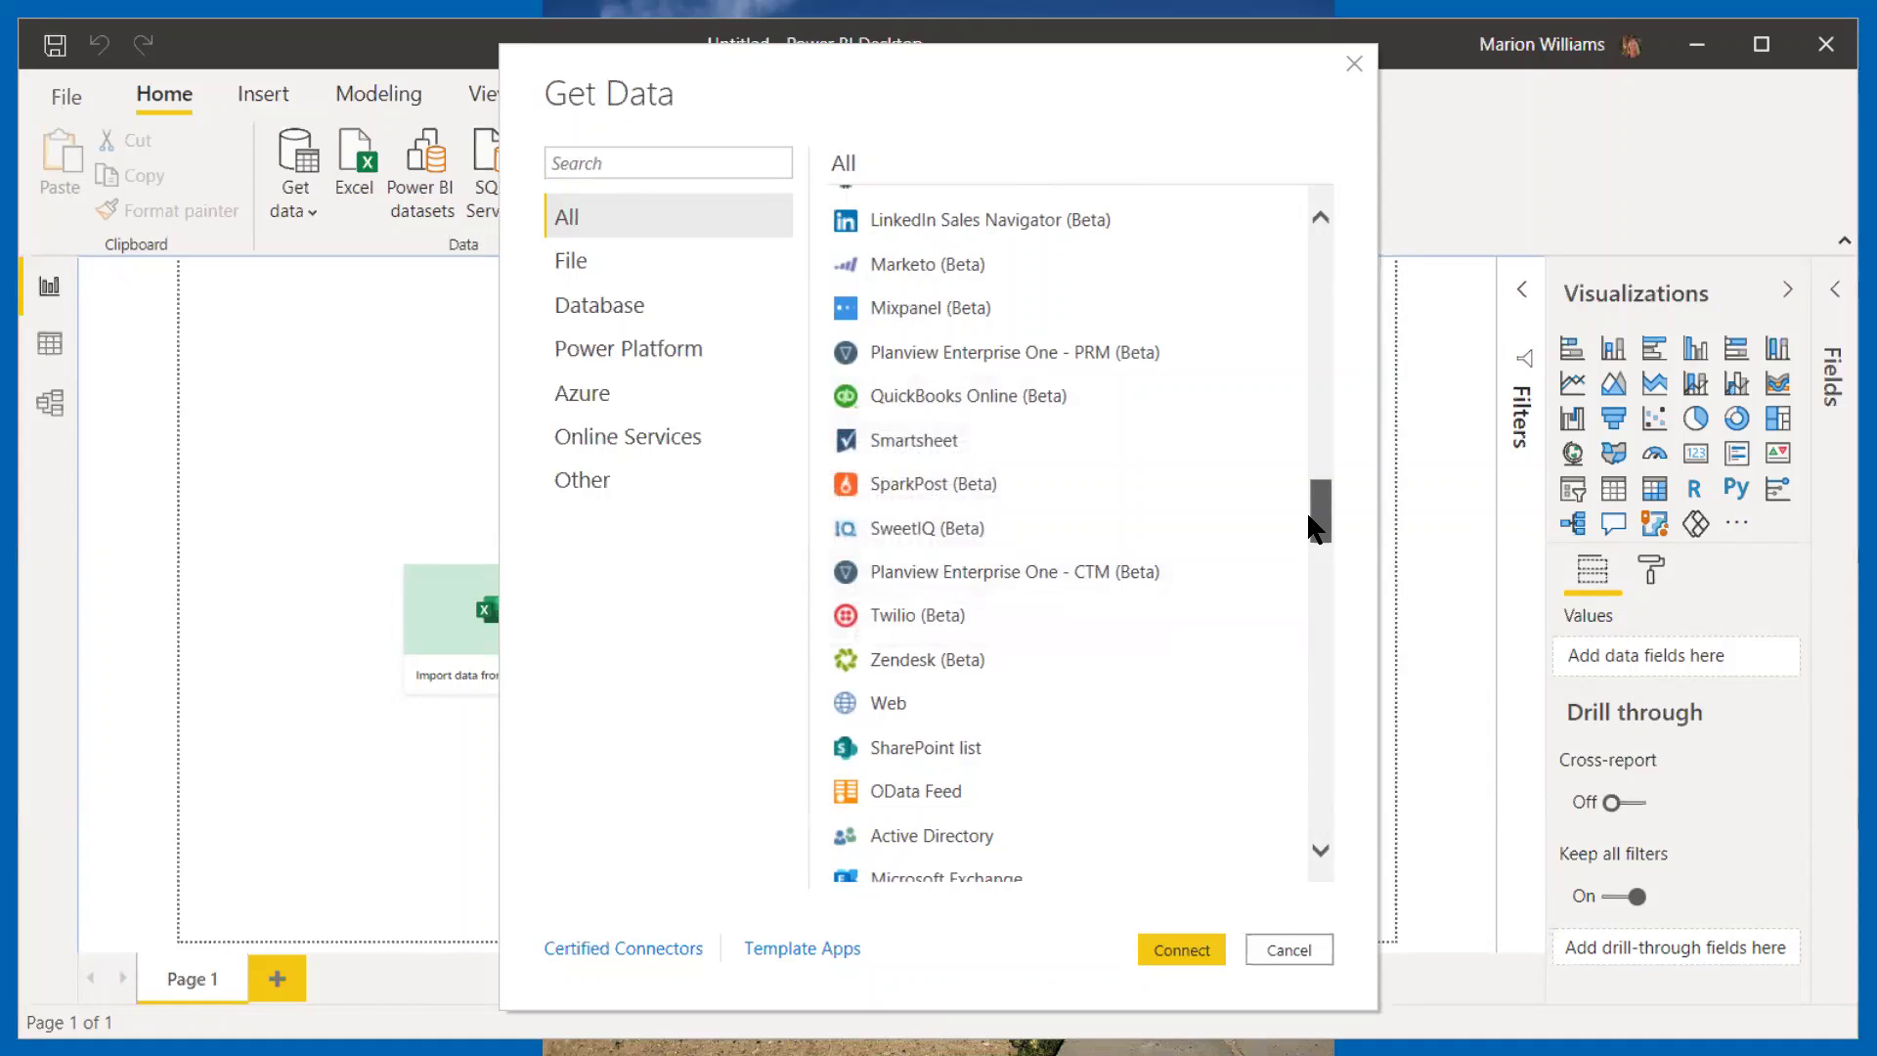
left_click_drag(1308, 516, 1314, 234)
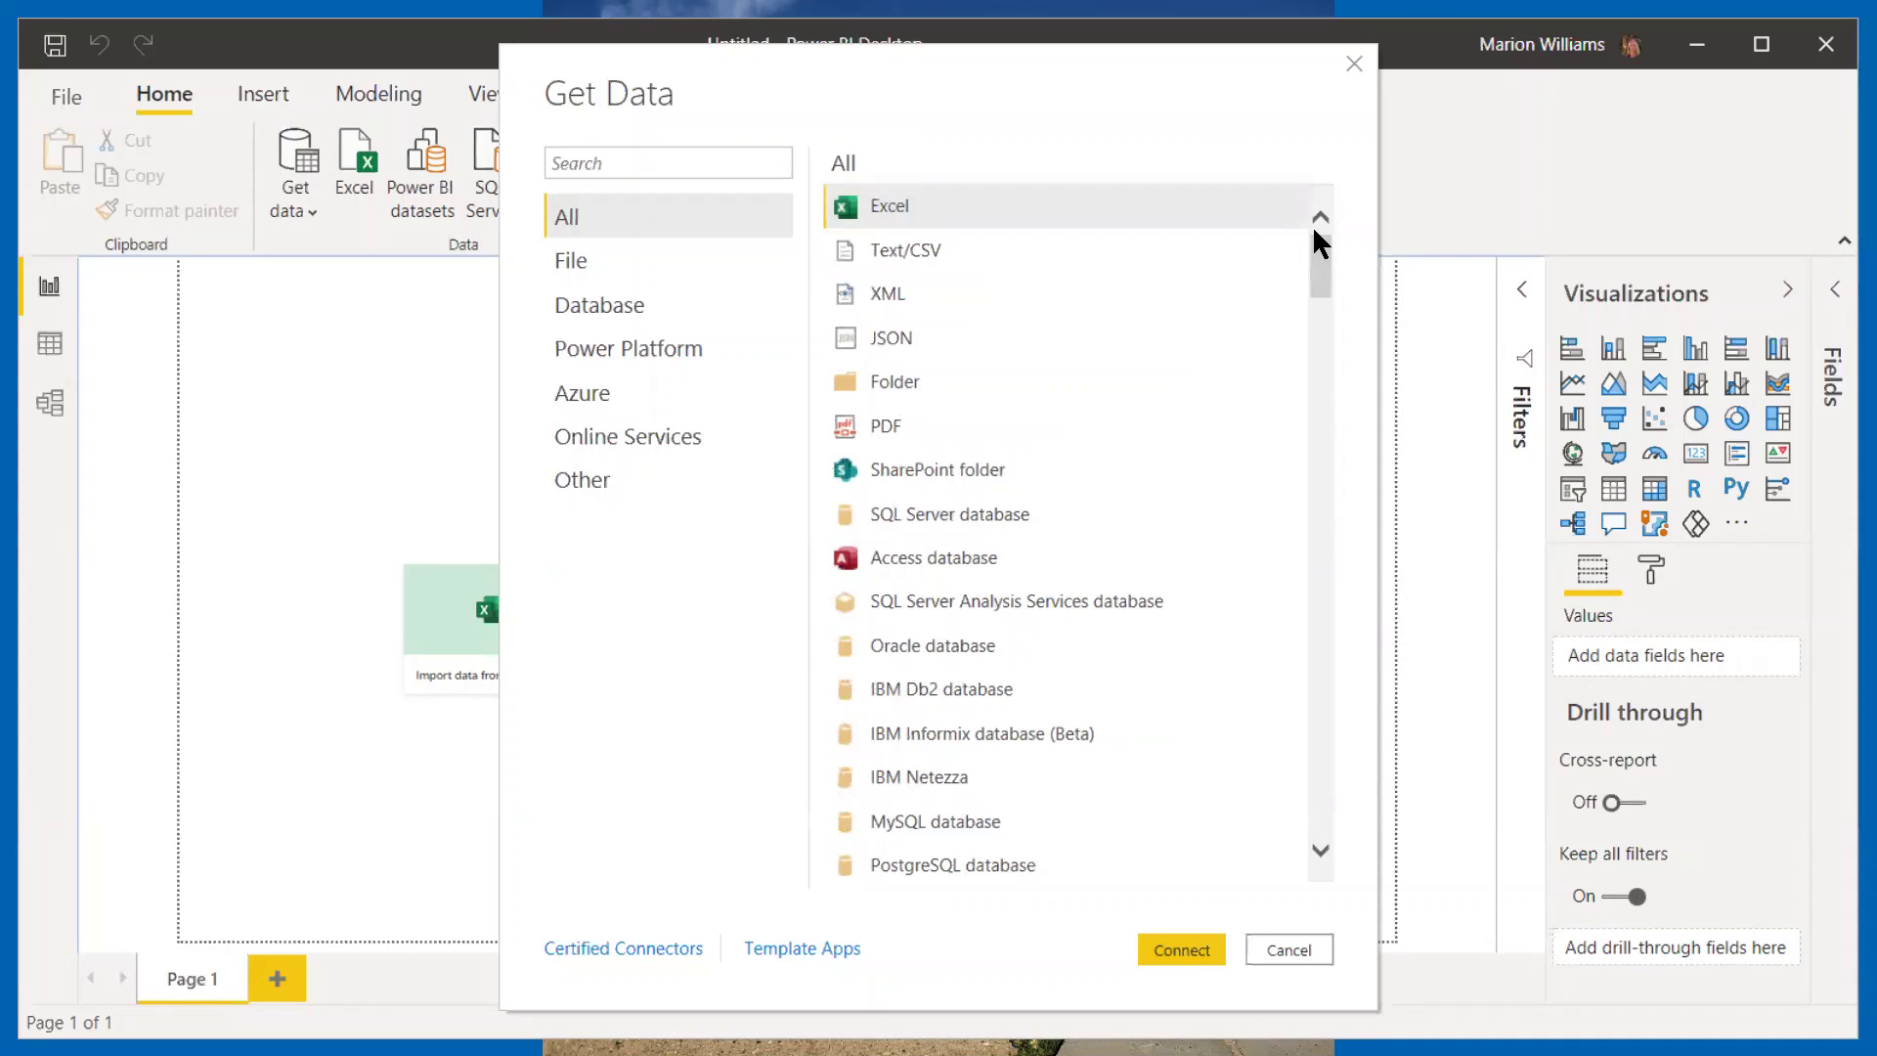
left_click(927, 565)
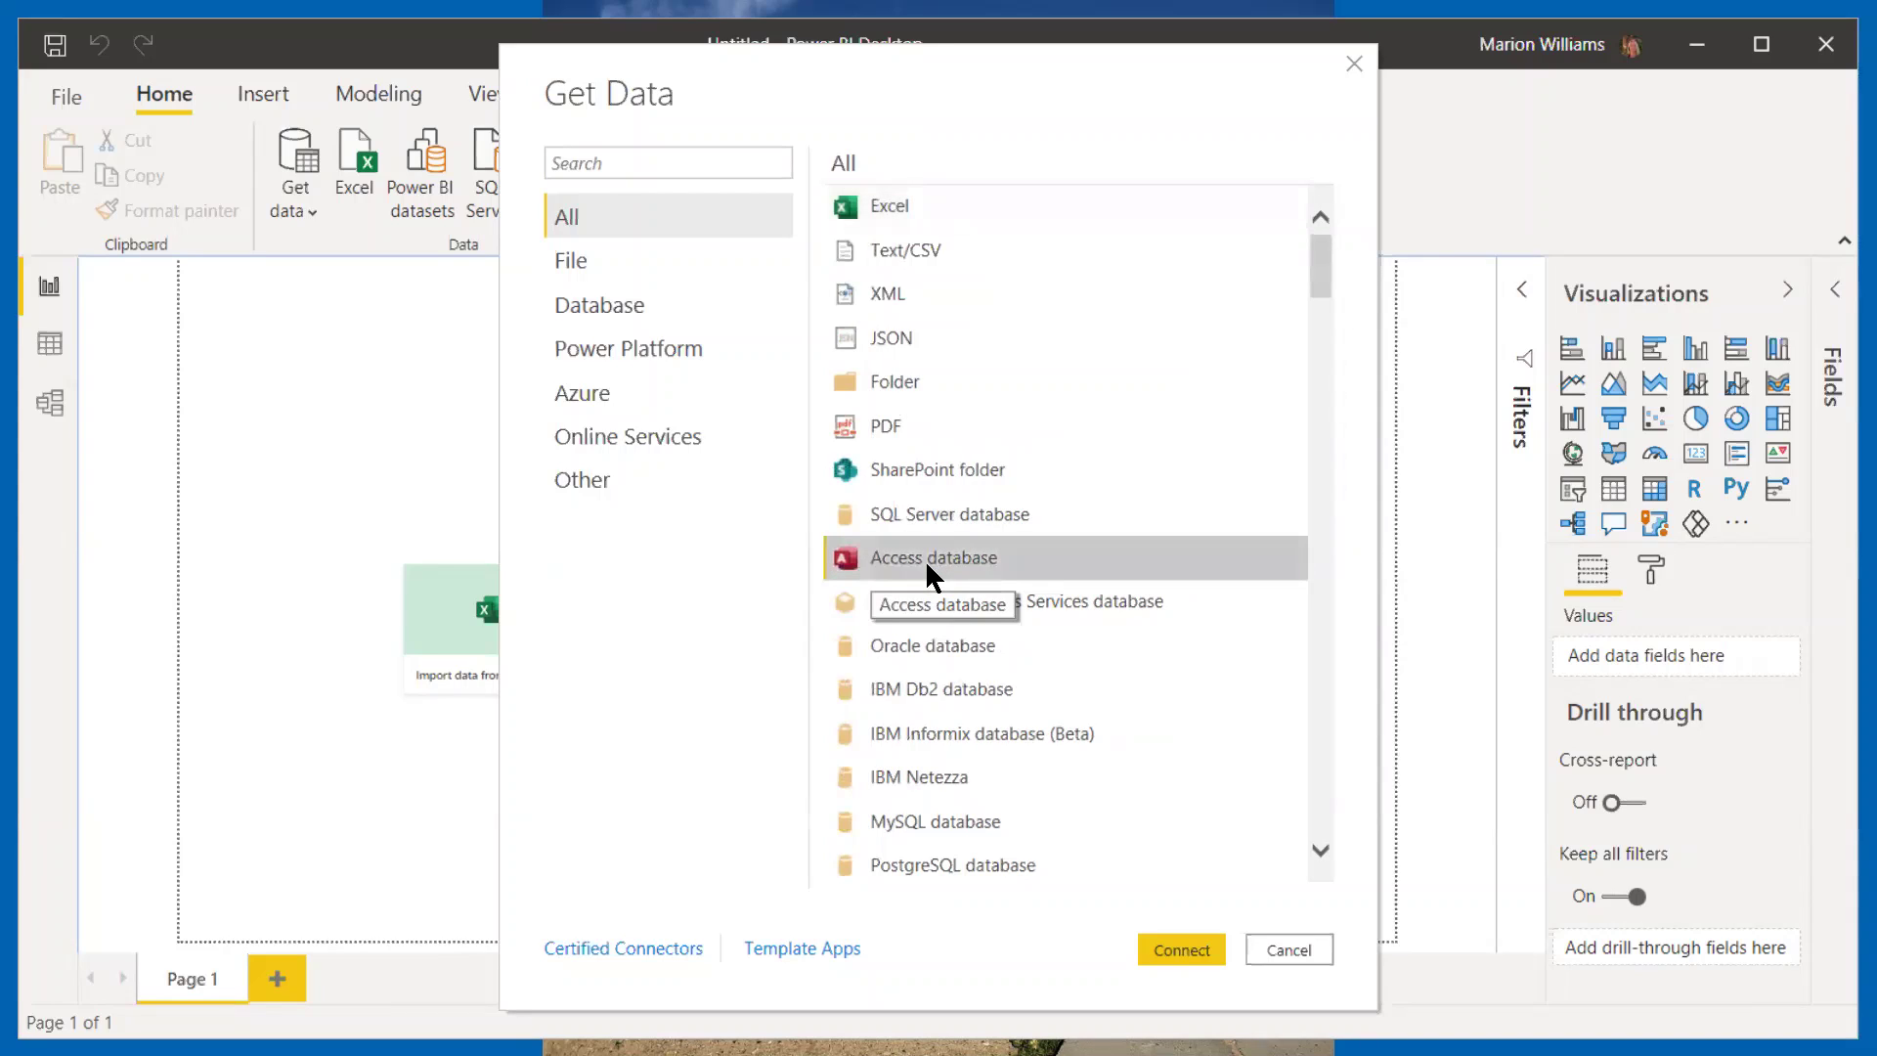
left_click(1175, 940)
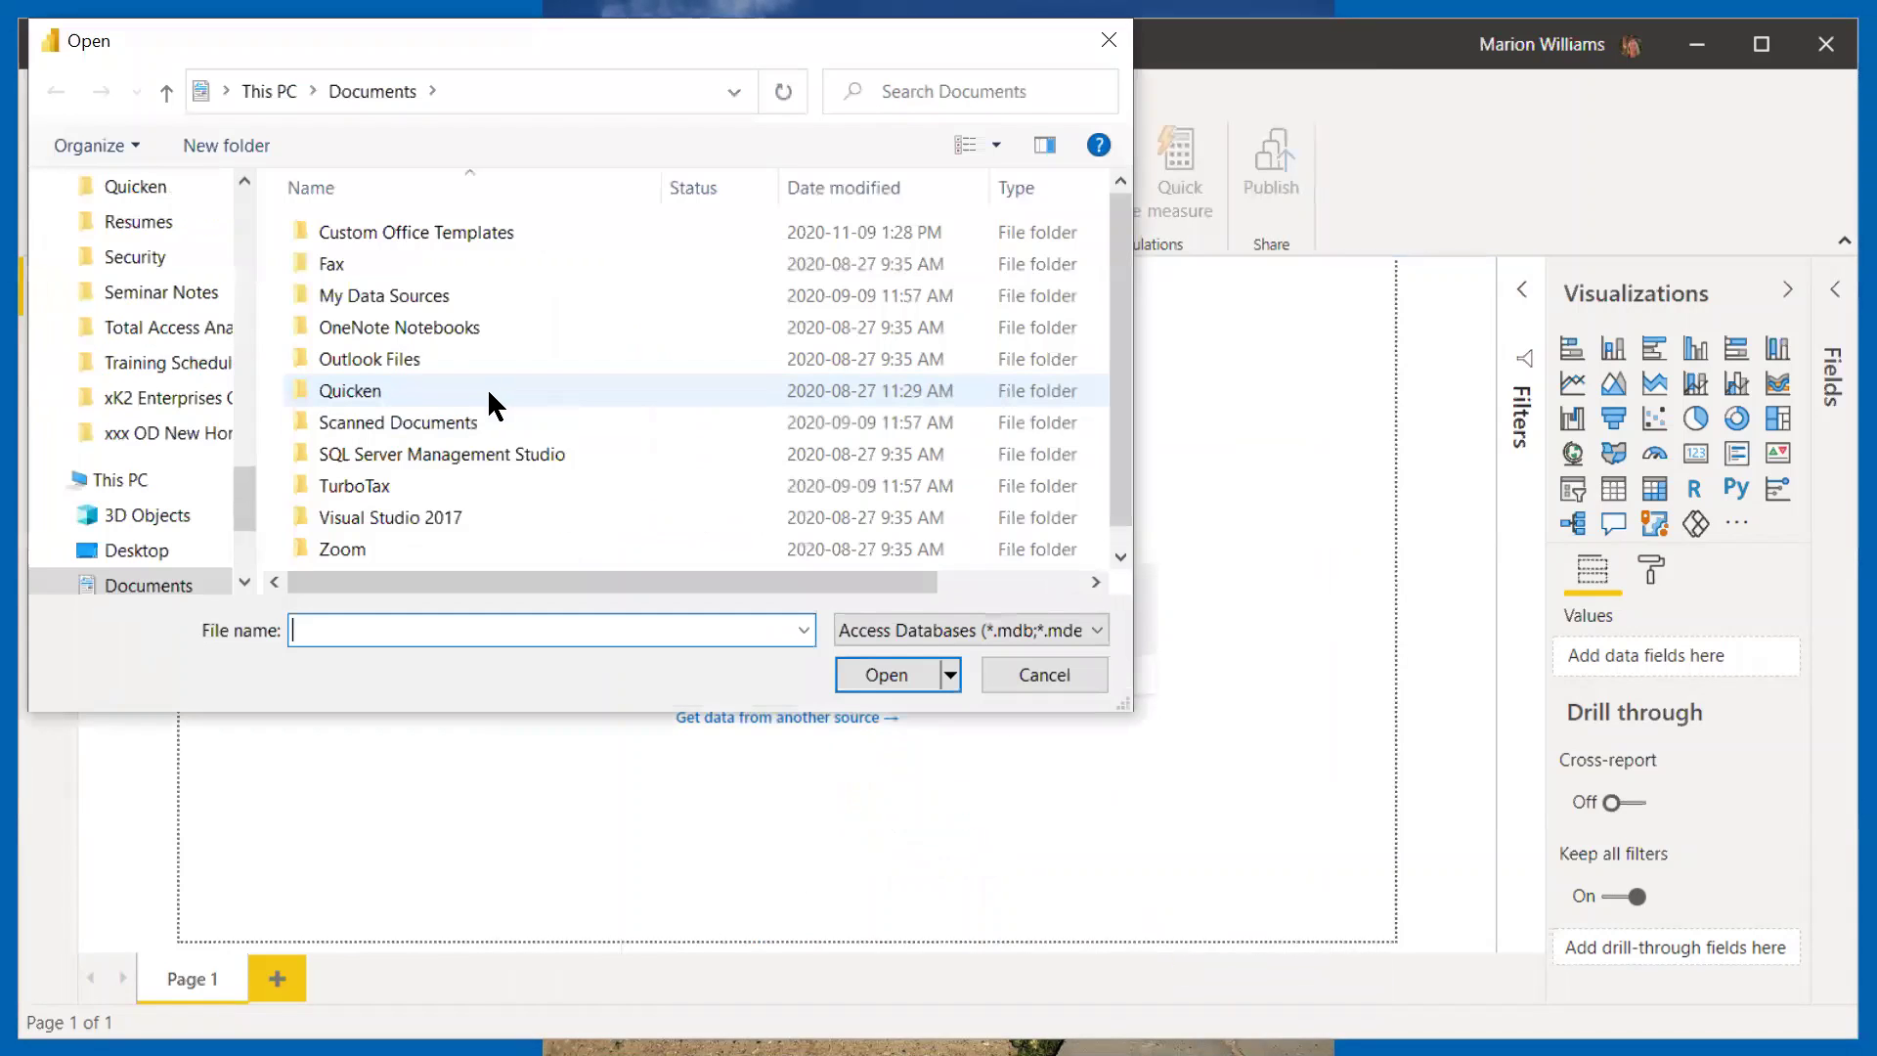
Step: Open the Contoso Sales database from the PBI Webinar folder on the Desktop as the data source
left_click_drag(242, 491, 284, 145)
left_click(138, 245)
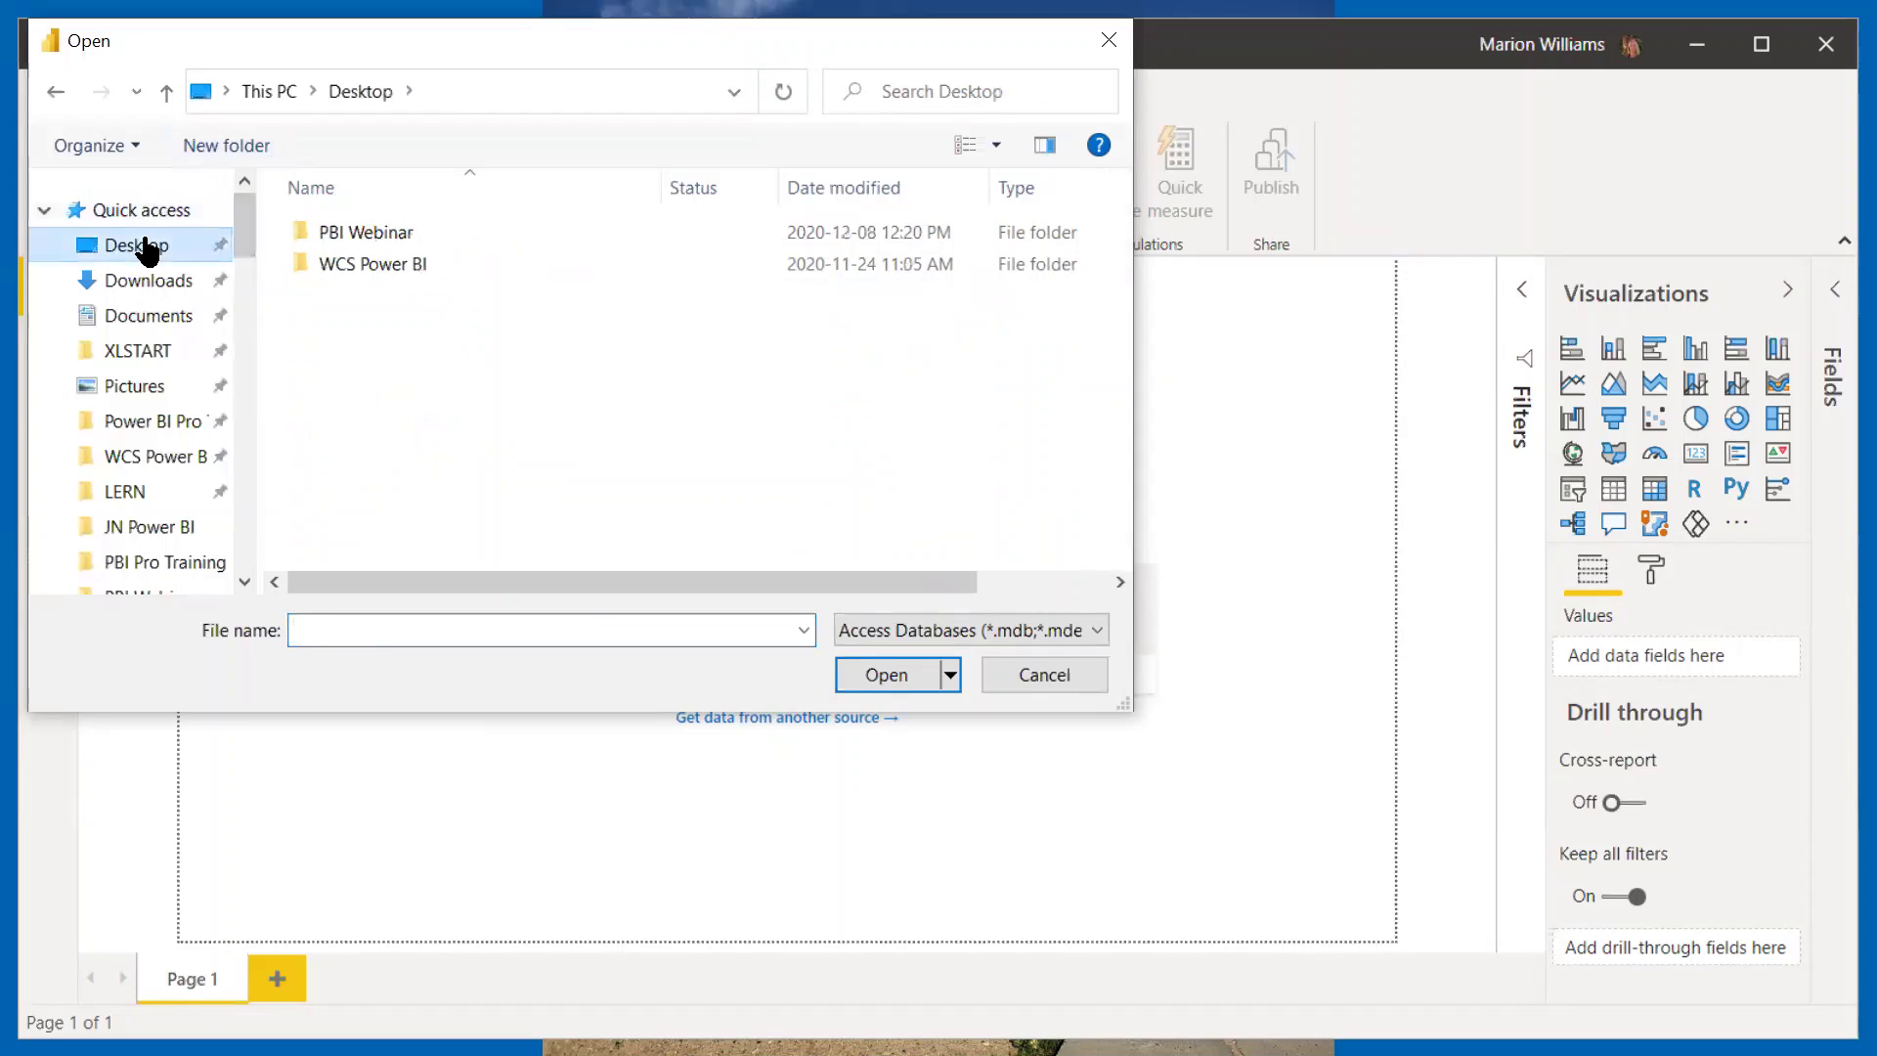
double_click(368, 231)
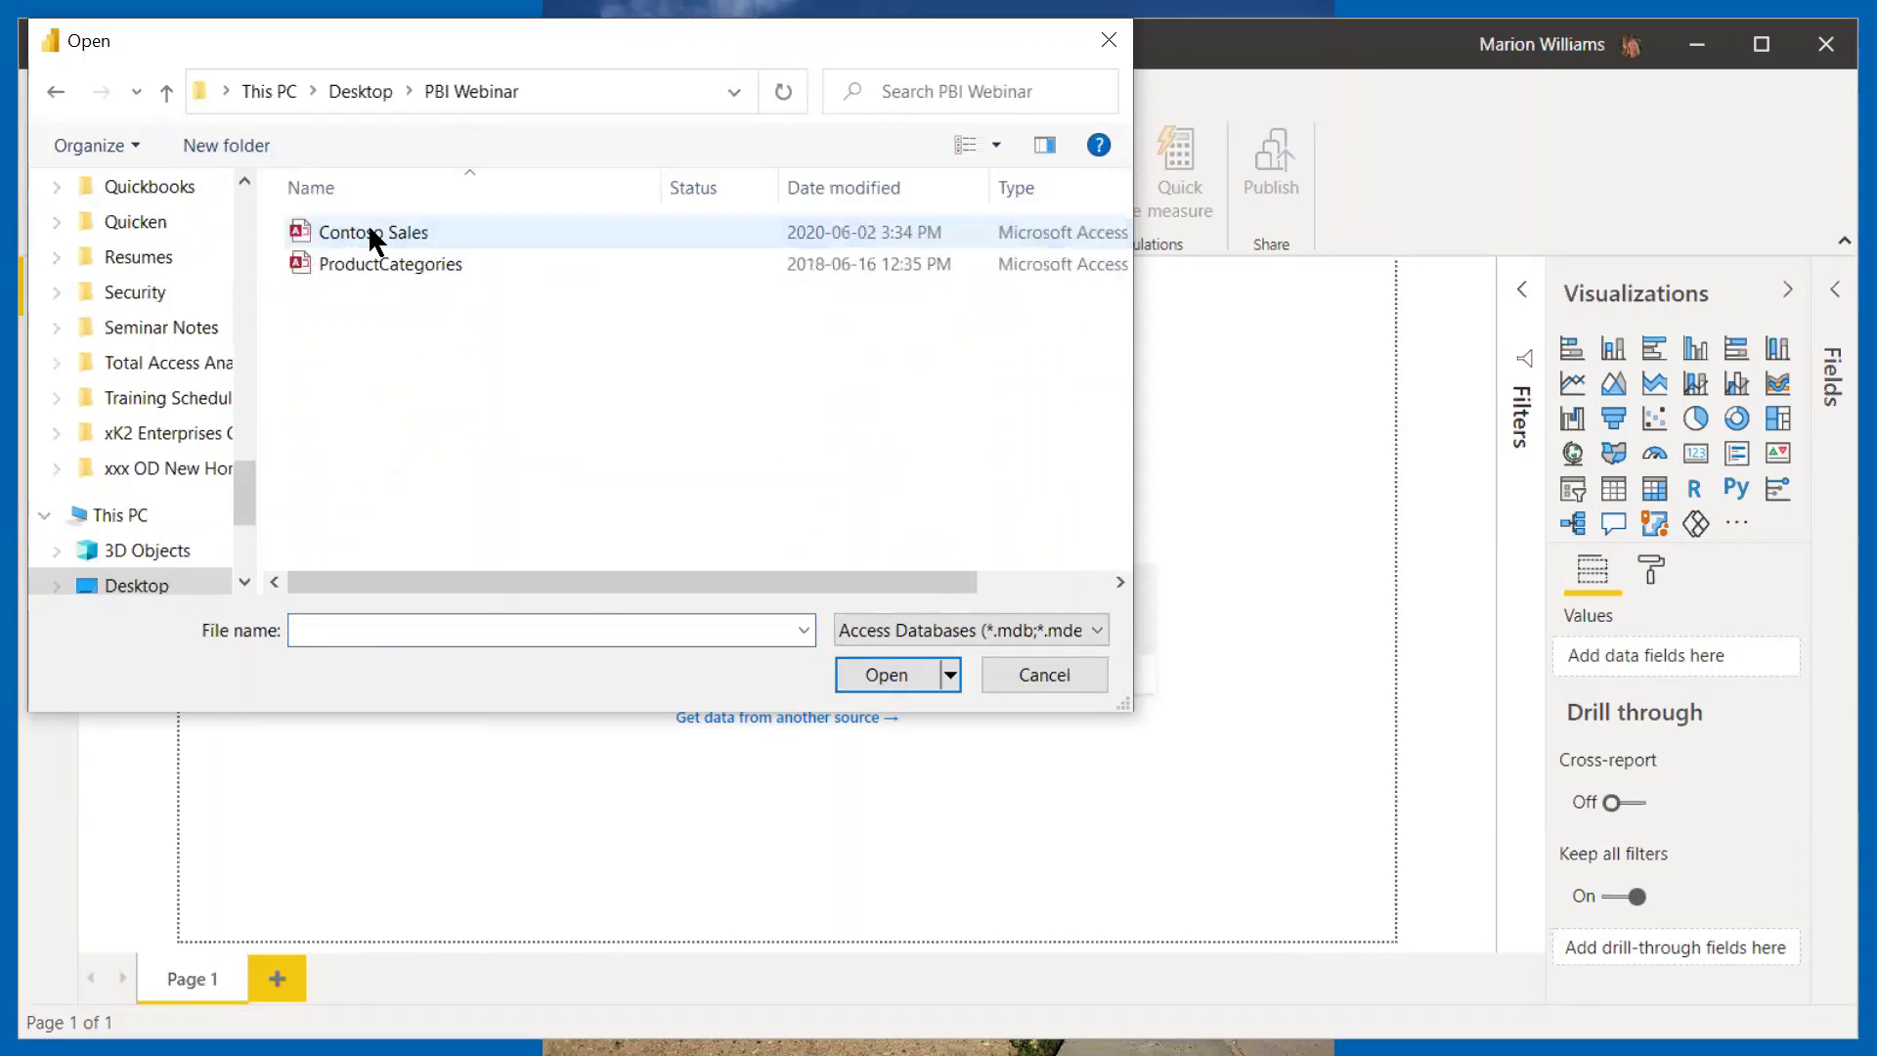
left_click(420, 232)
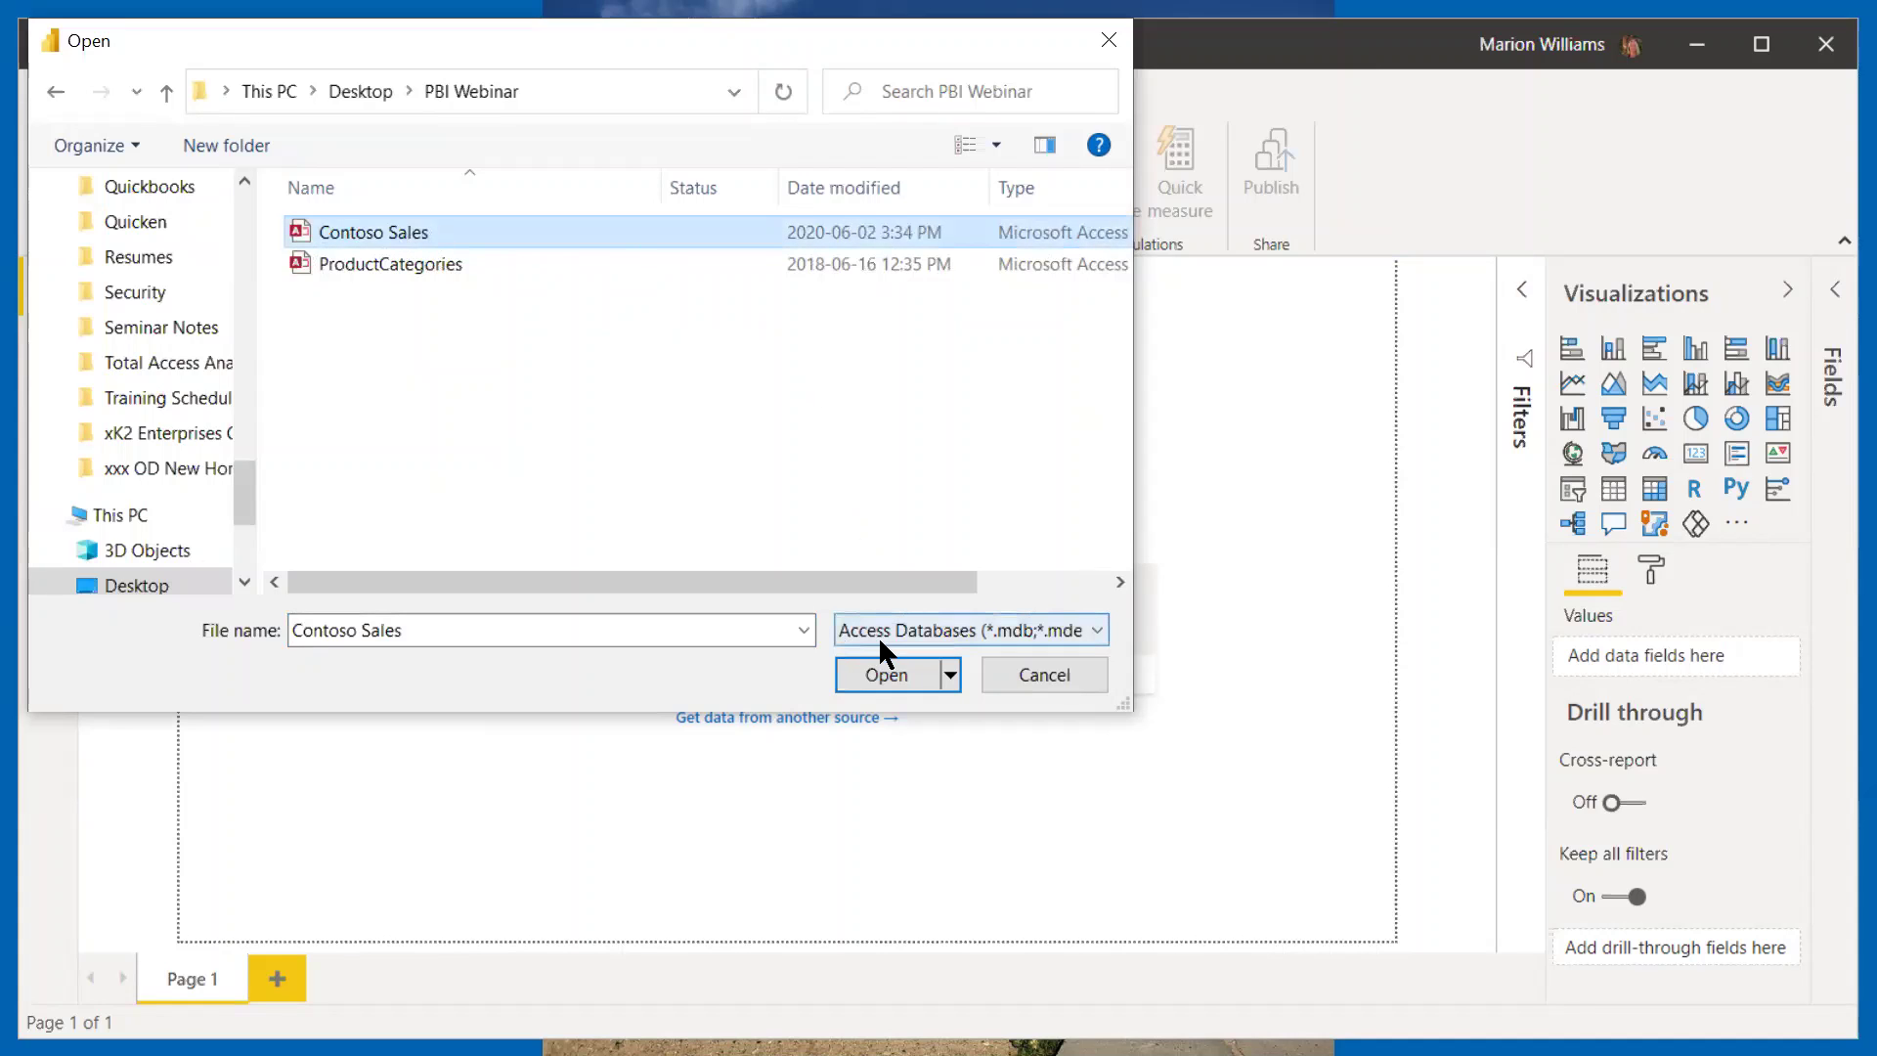
left_click(883, 676)
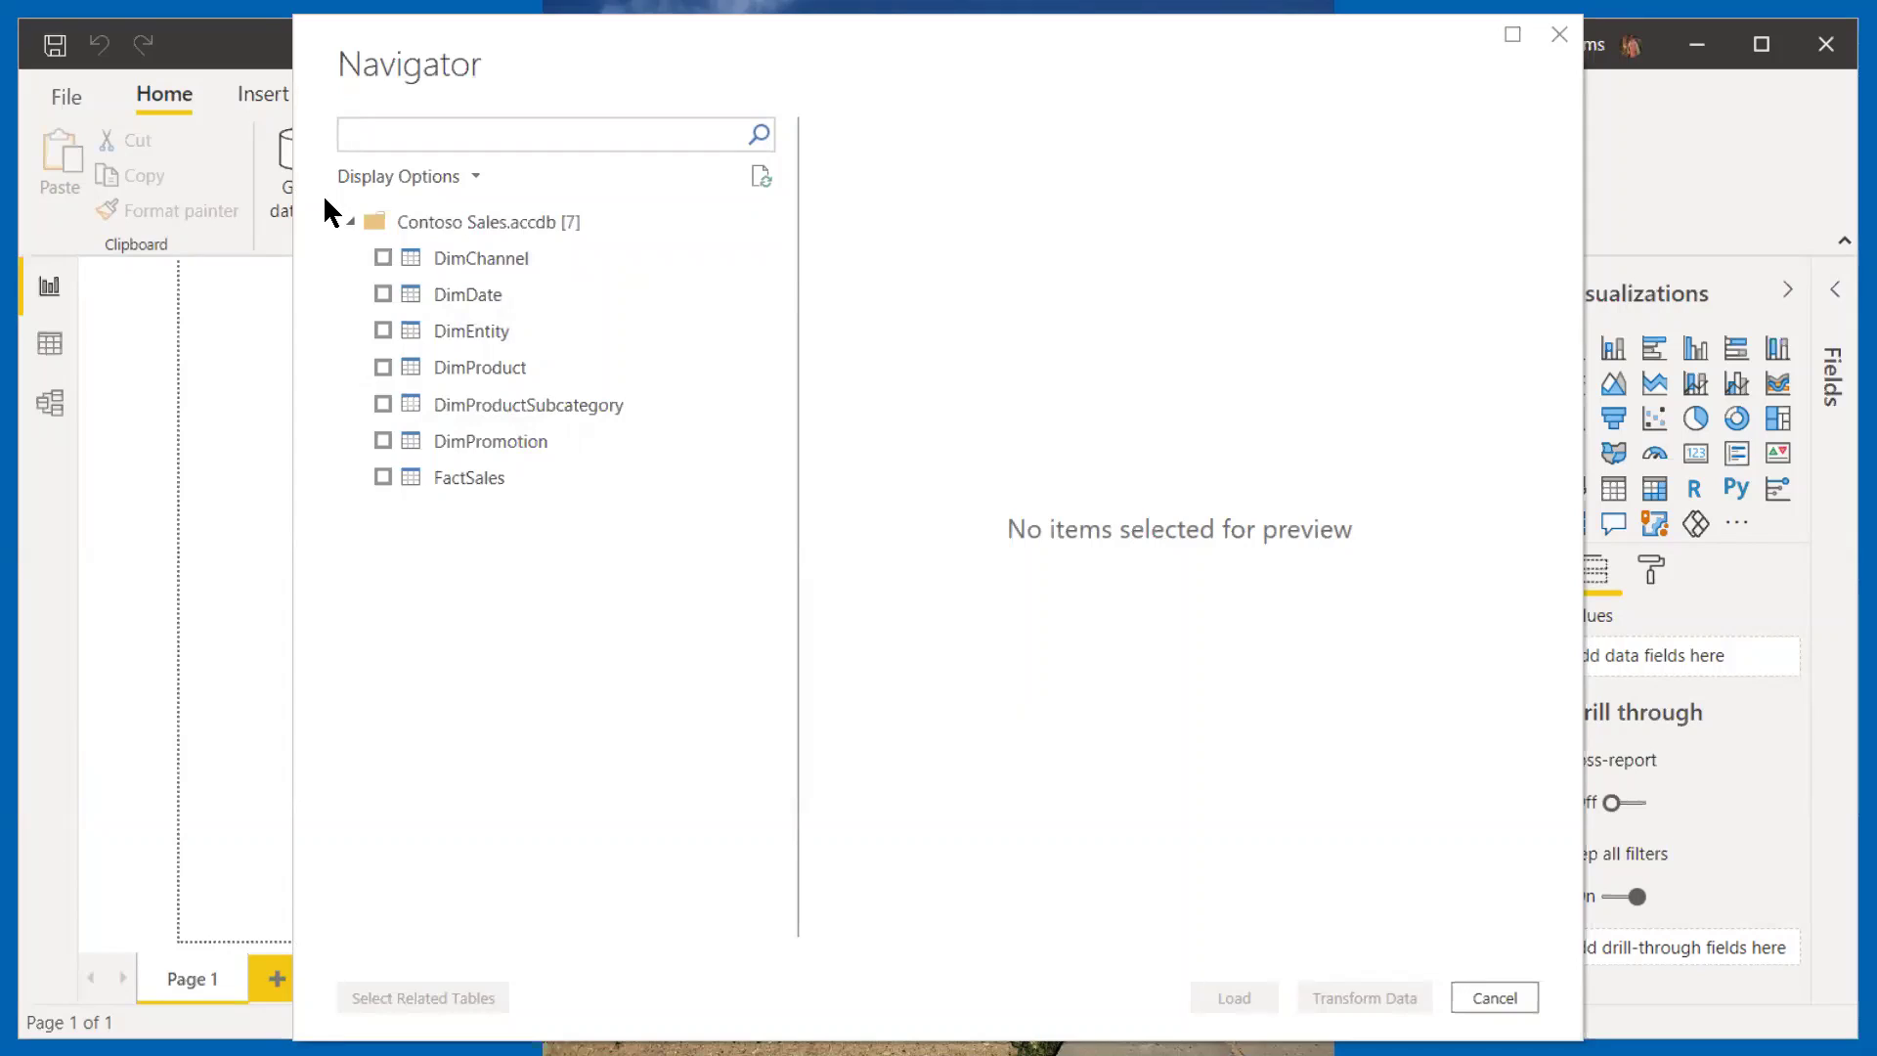
Step: Load the DimChannel, DimDate, DimProduct, DimProductSubcategory and FactSales tables from Contoso Sales into the report
left_click(384, 258)
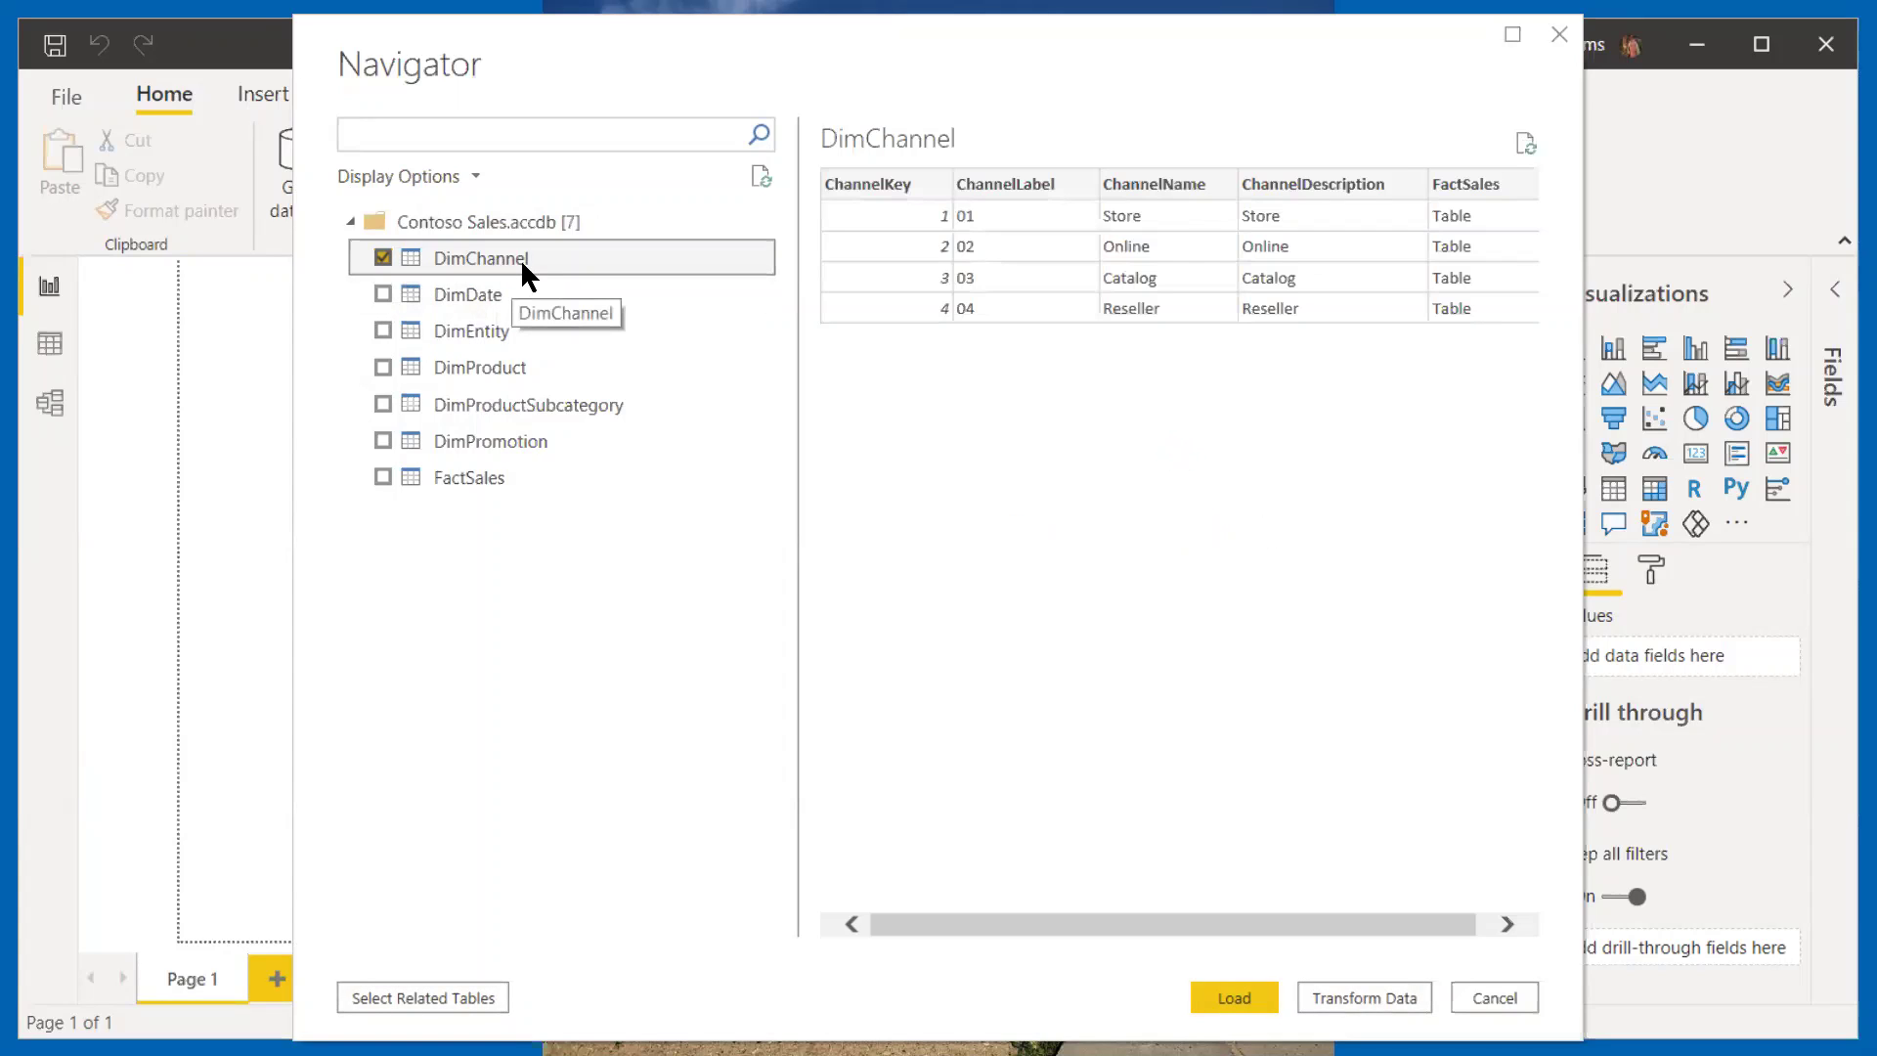
left_click(478, 280)
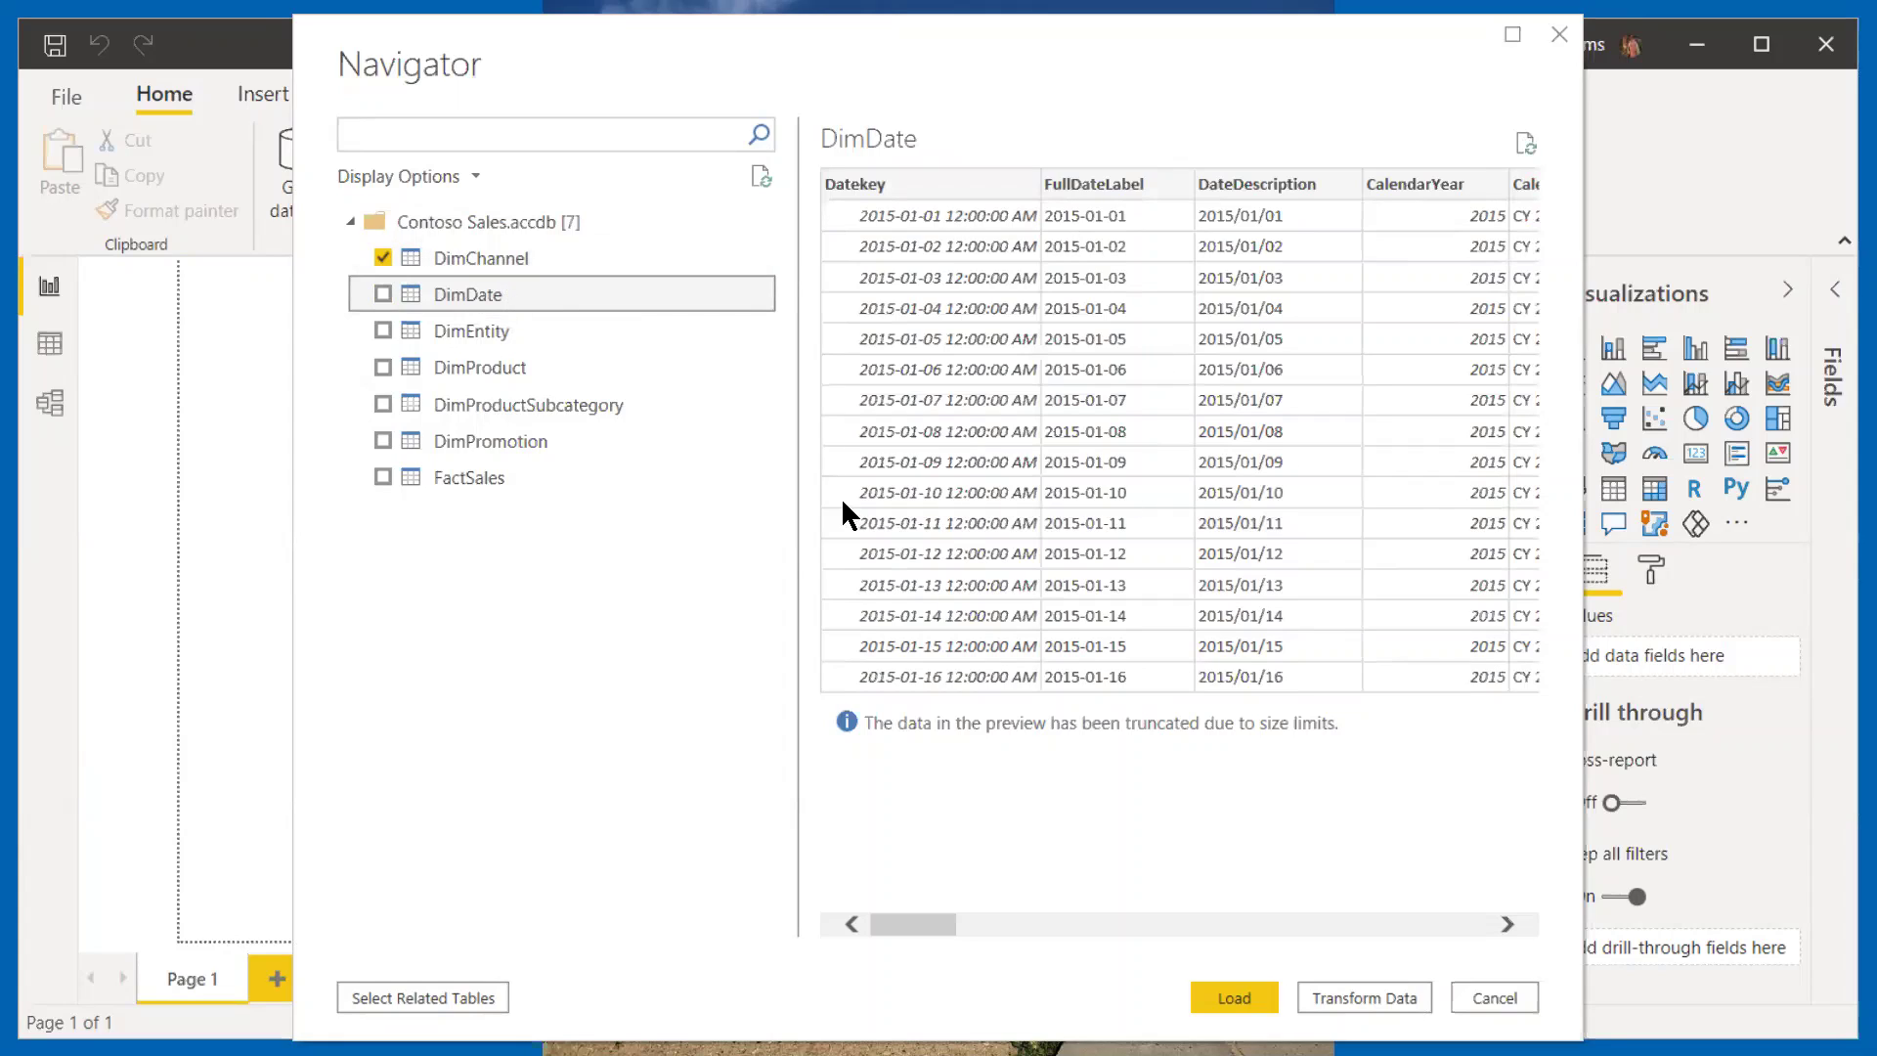
left_click(384, 294)
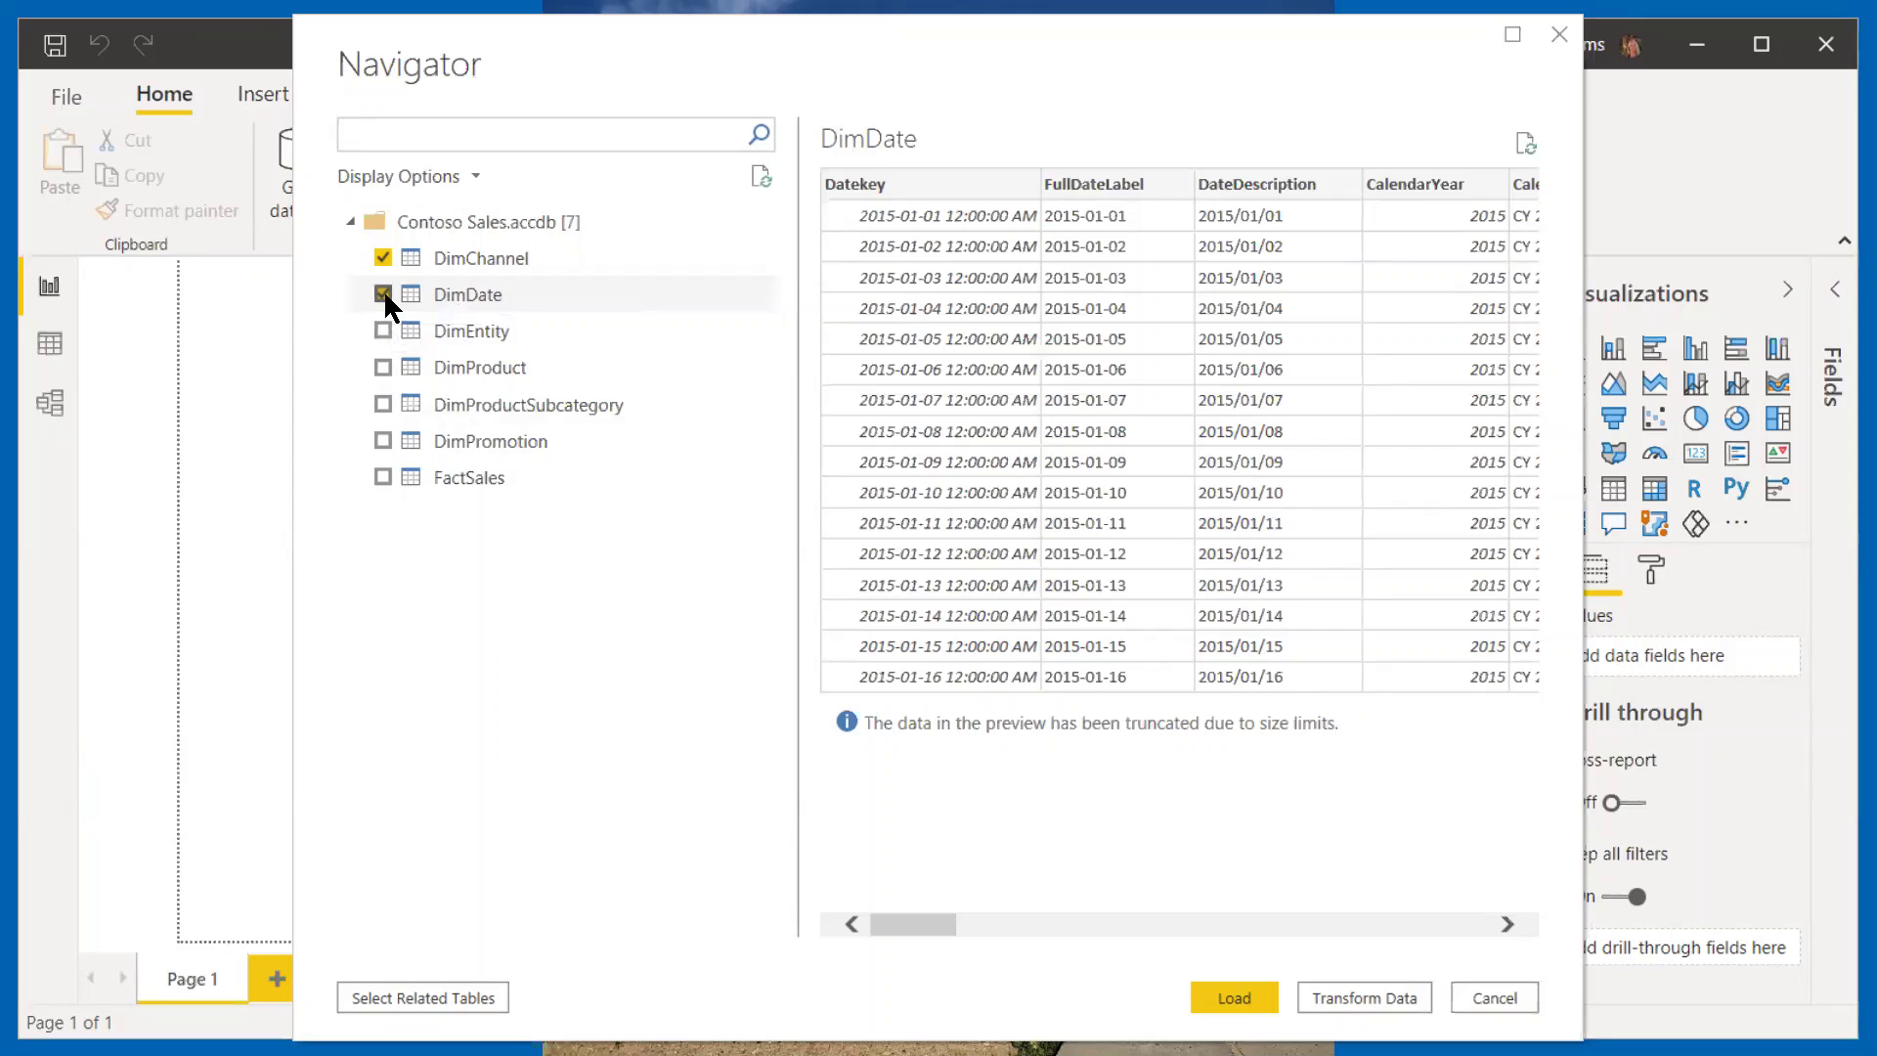
left_click(383, 368)
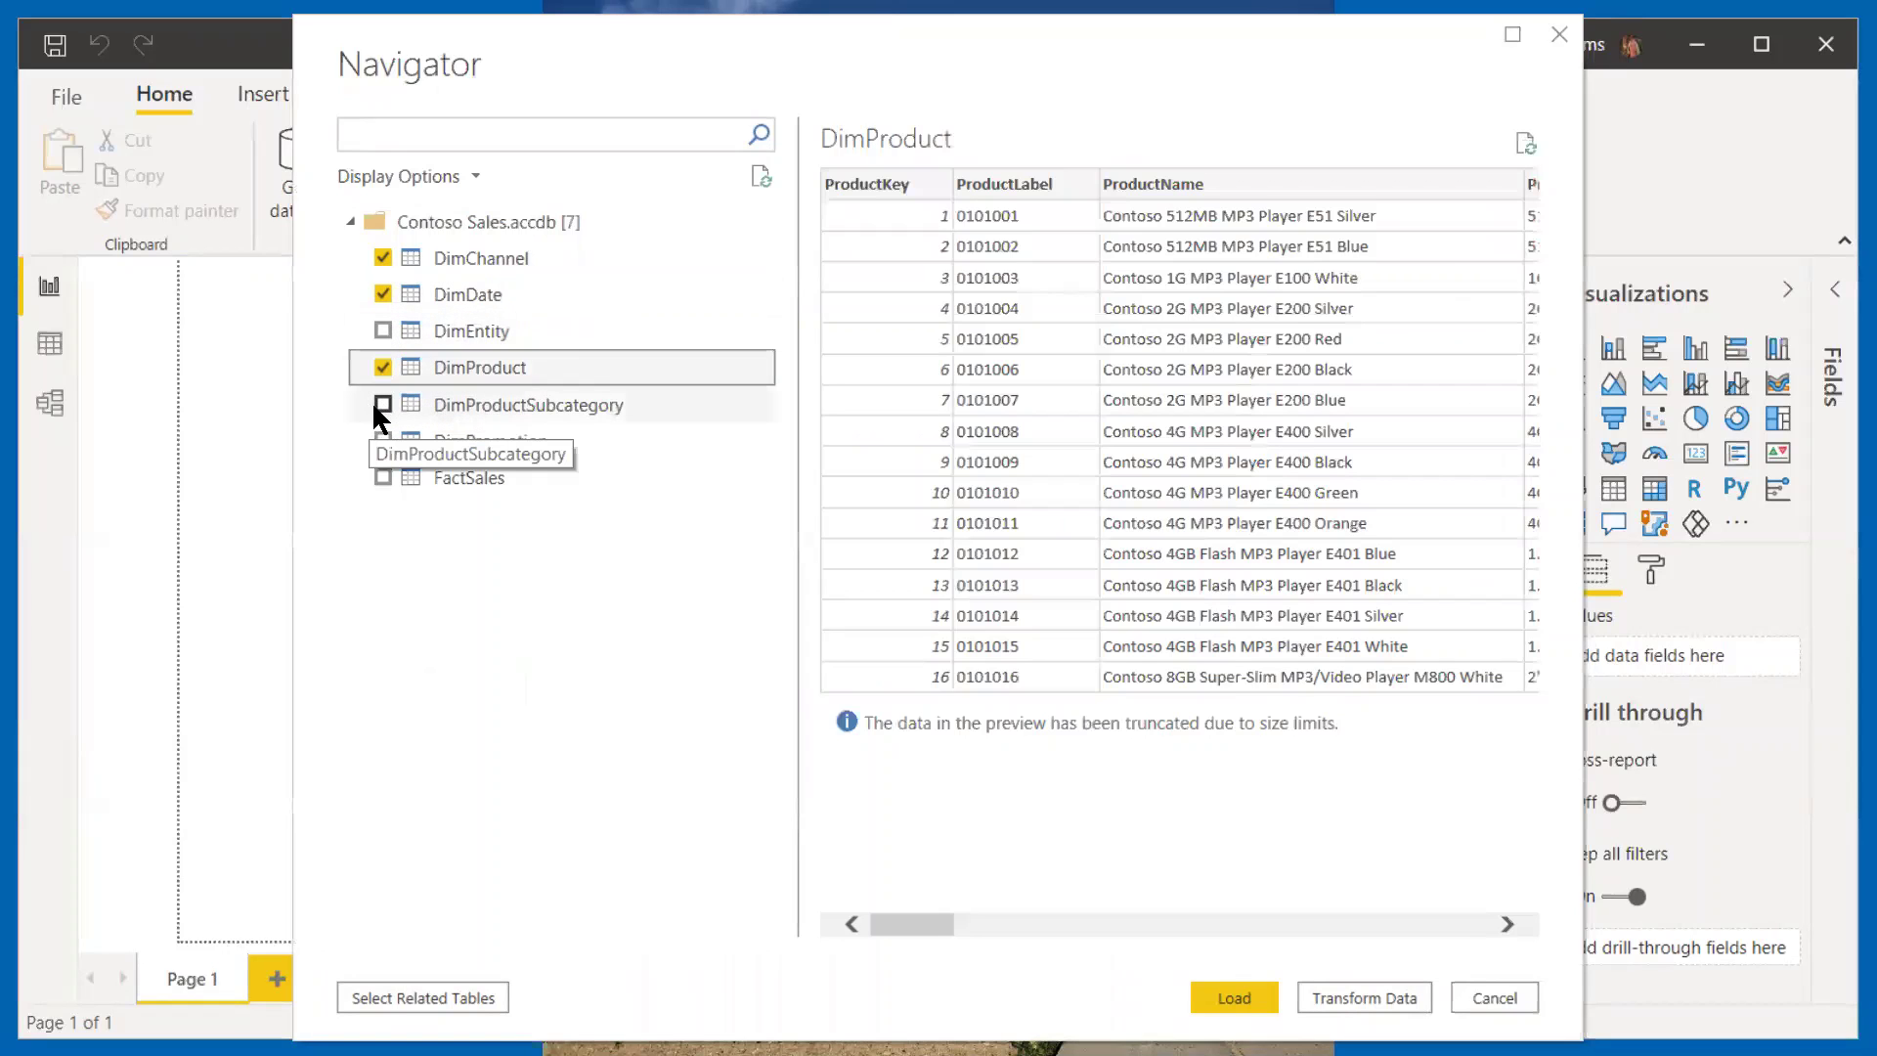
left_click(382, 404)
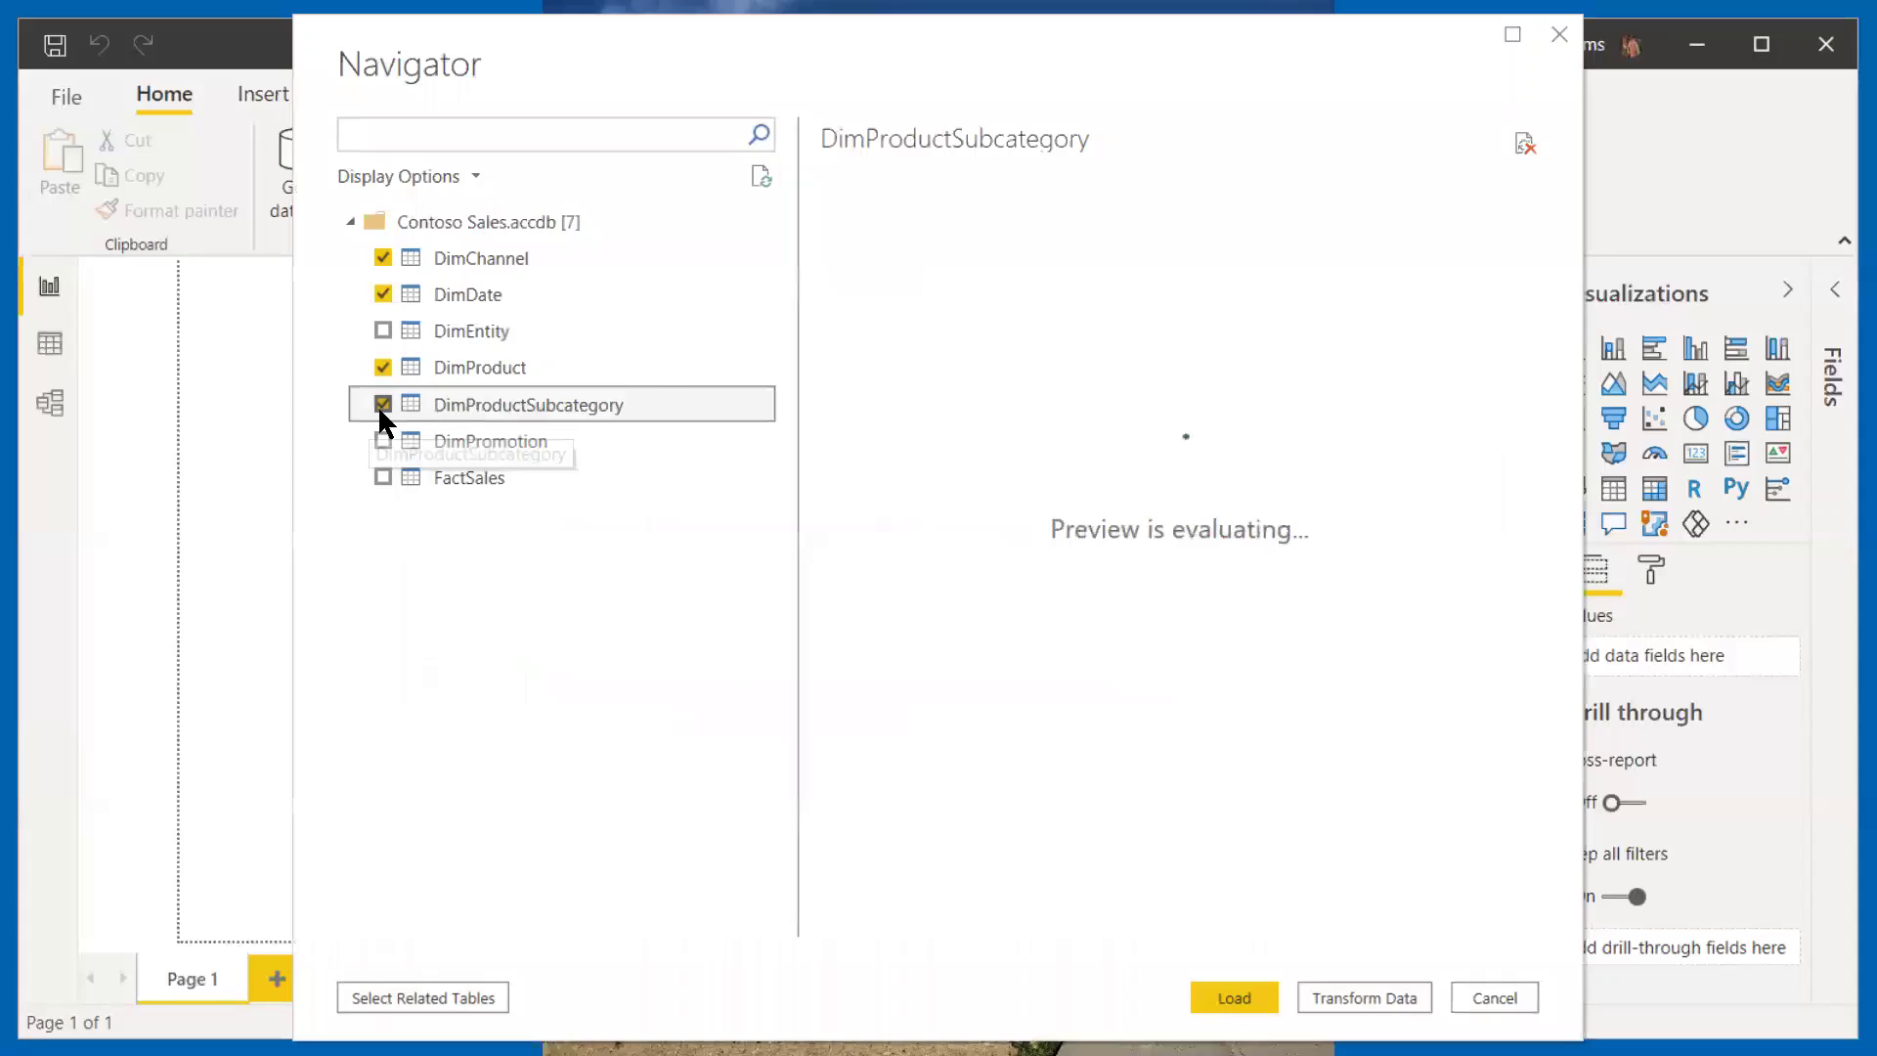
left_click(382, 478)
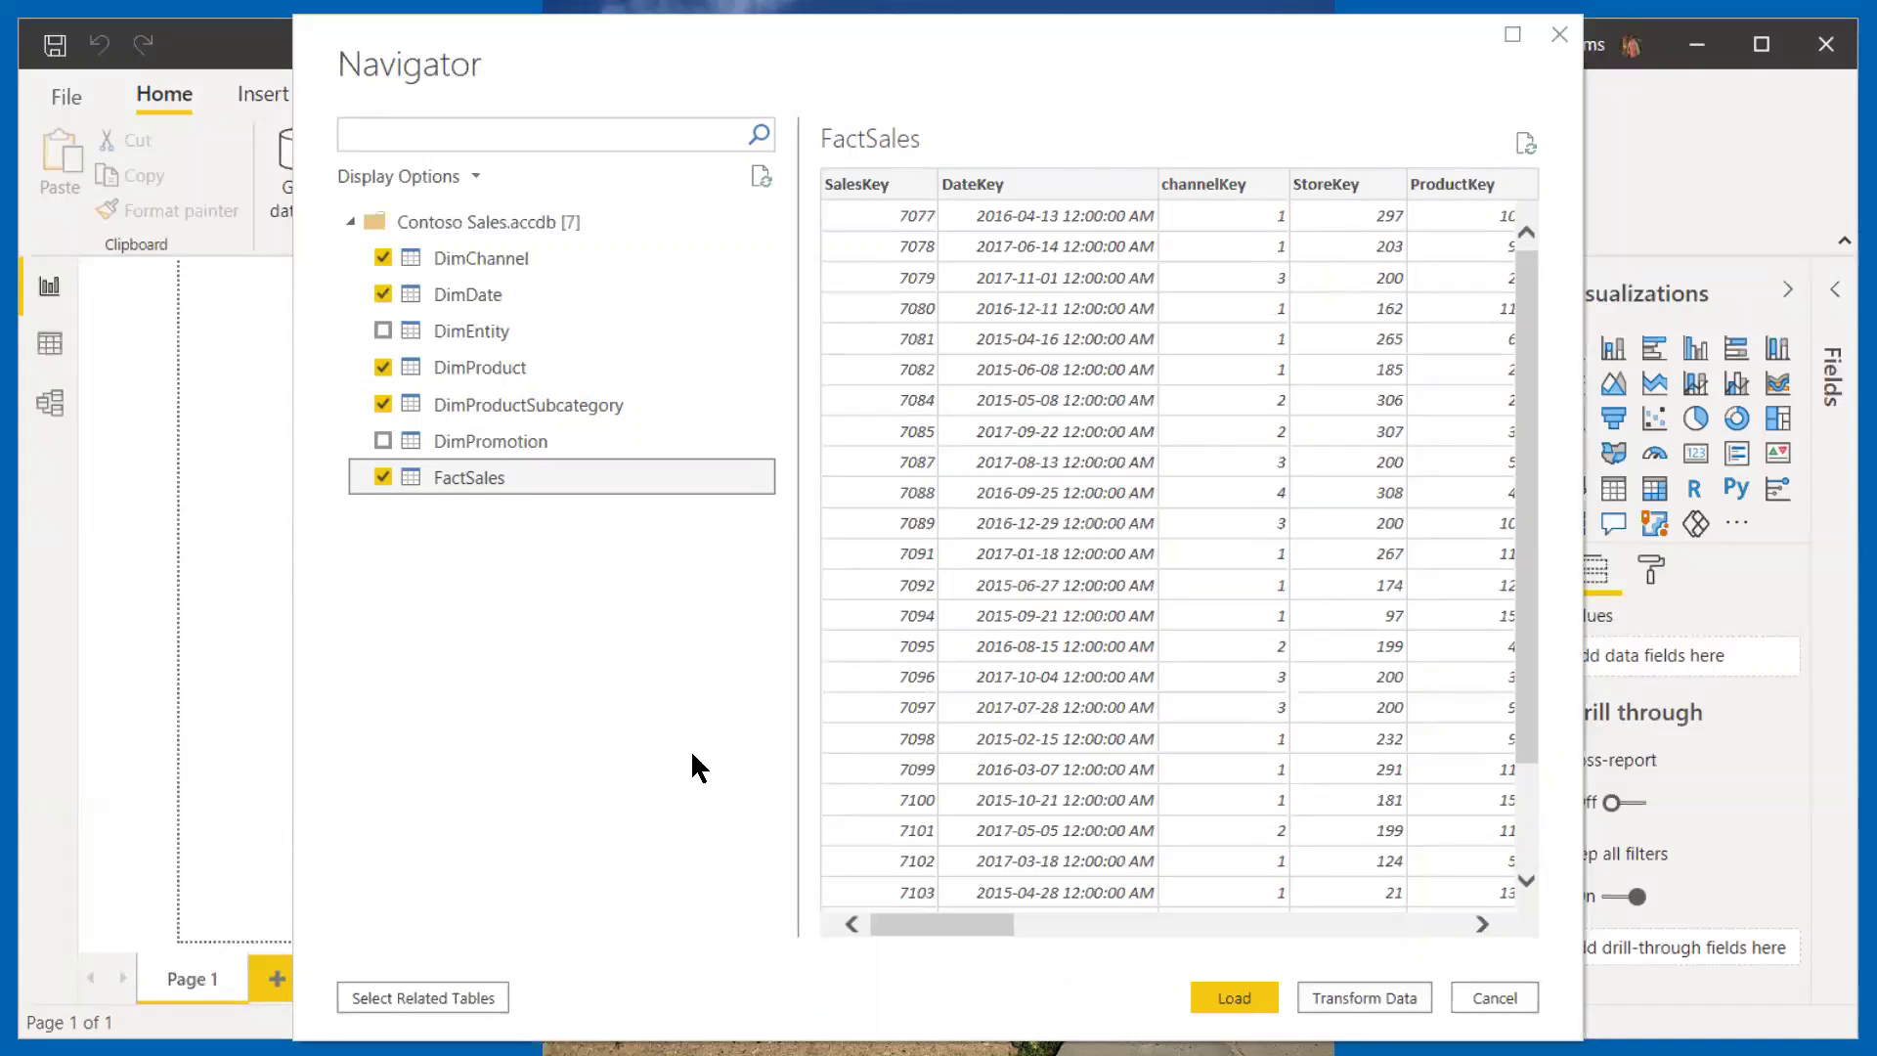
left_click(1234, 999)
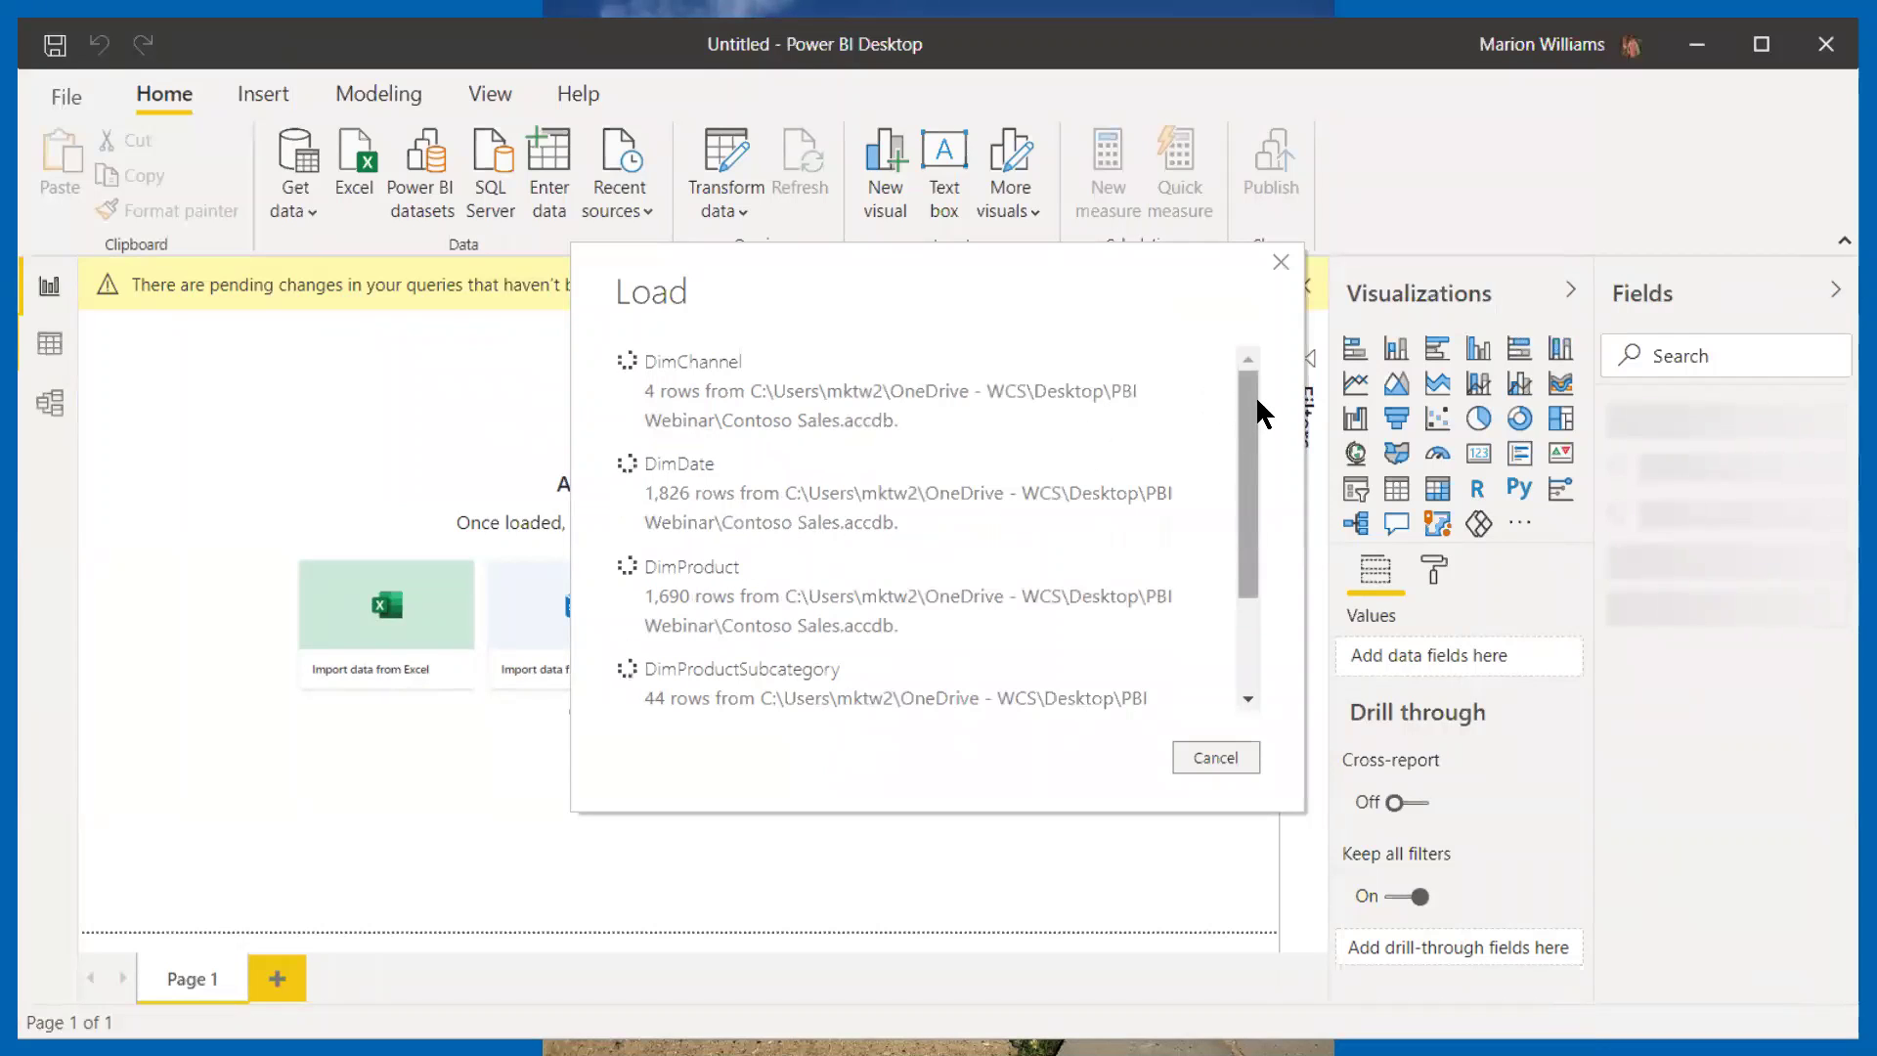
left_click_drag(1251, 421, 1248, 558)
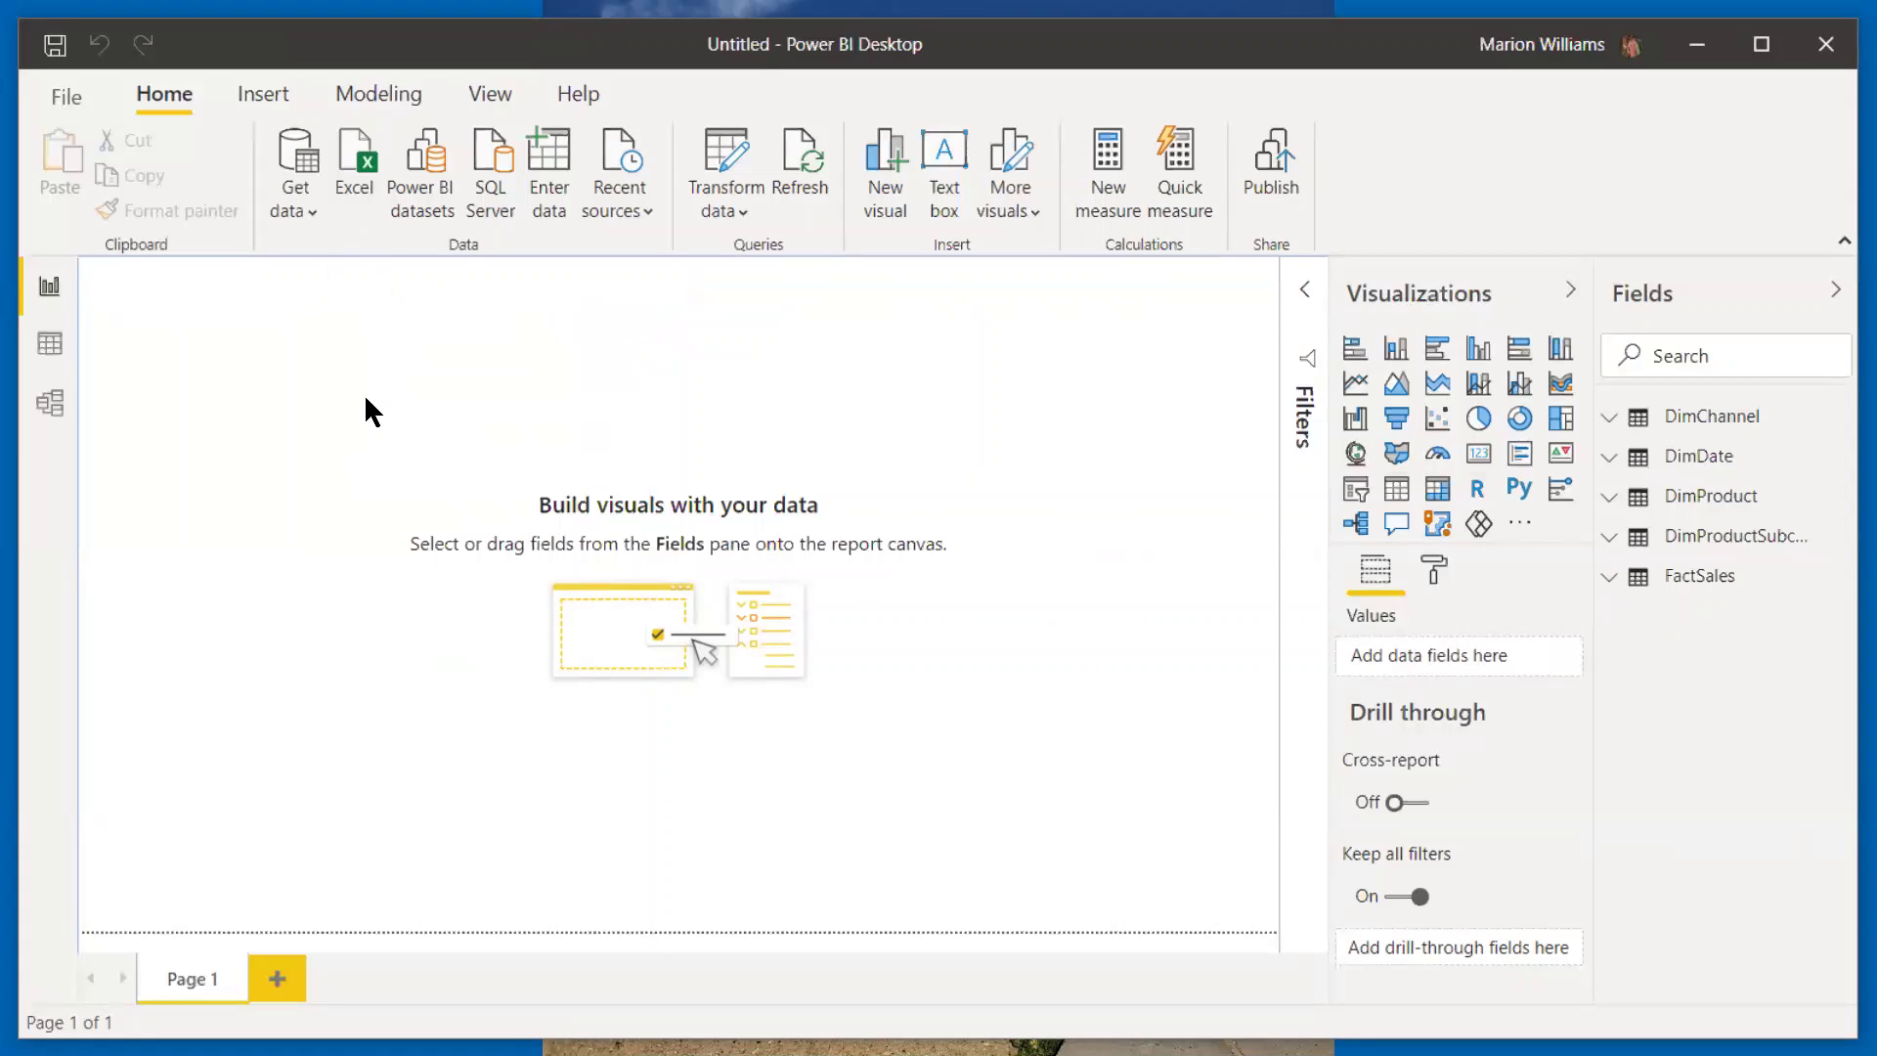
Step: Load the DimProductCategory table from the ProductCategories Access database in the PBI Webinar folder into the report
left_click(295, 201)
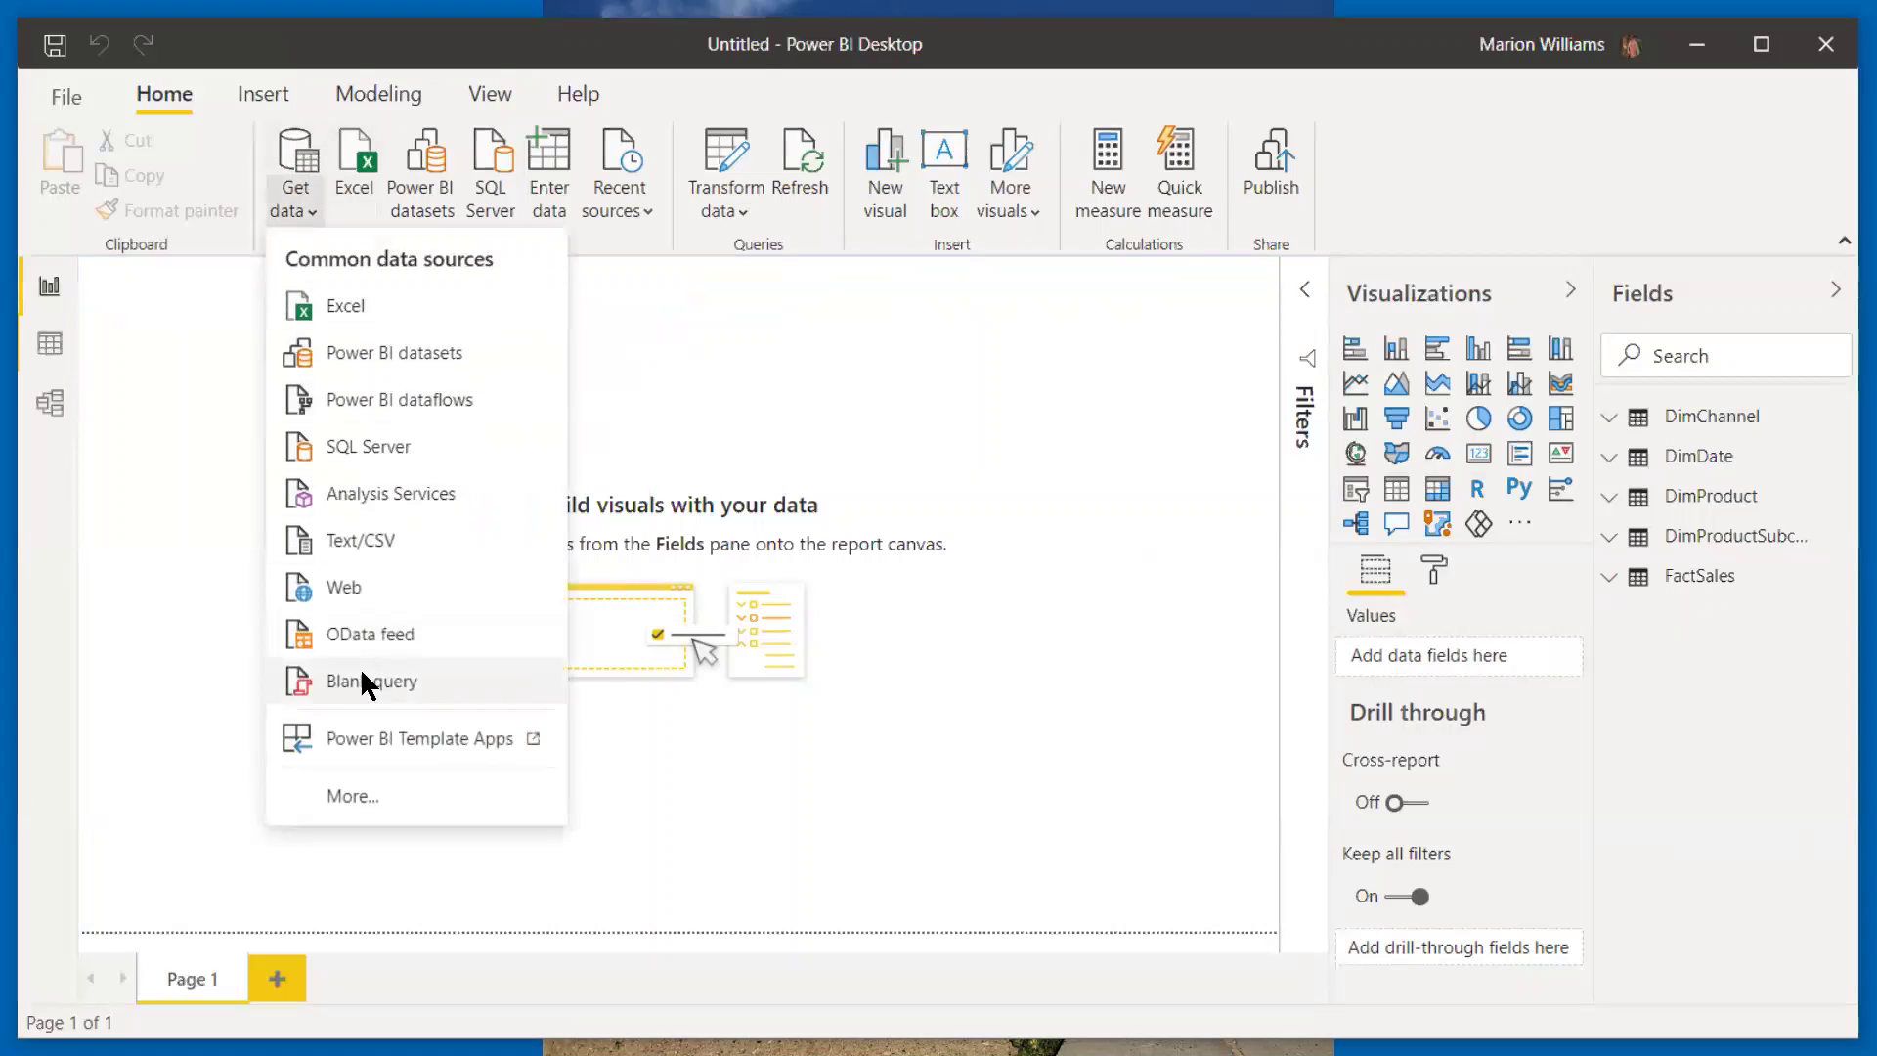
left_click(354, 794)
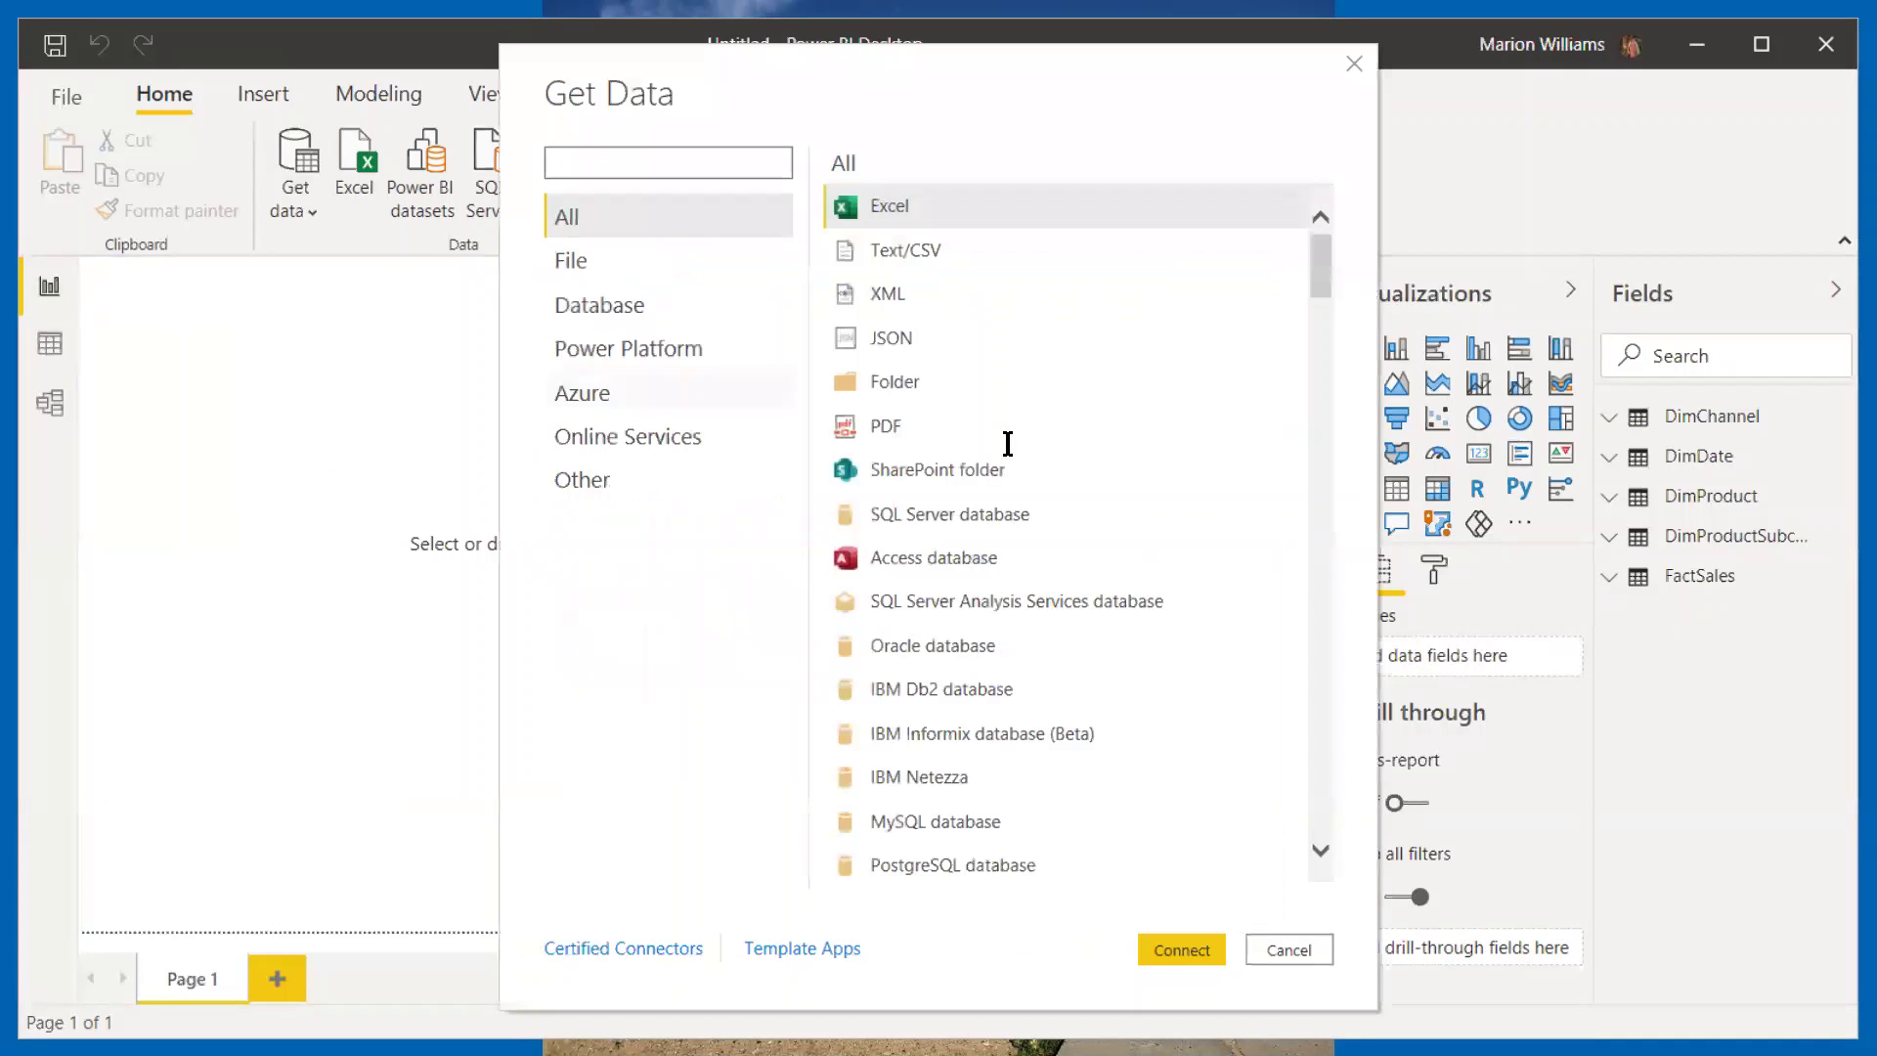
left_click(927, 557)
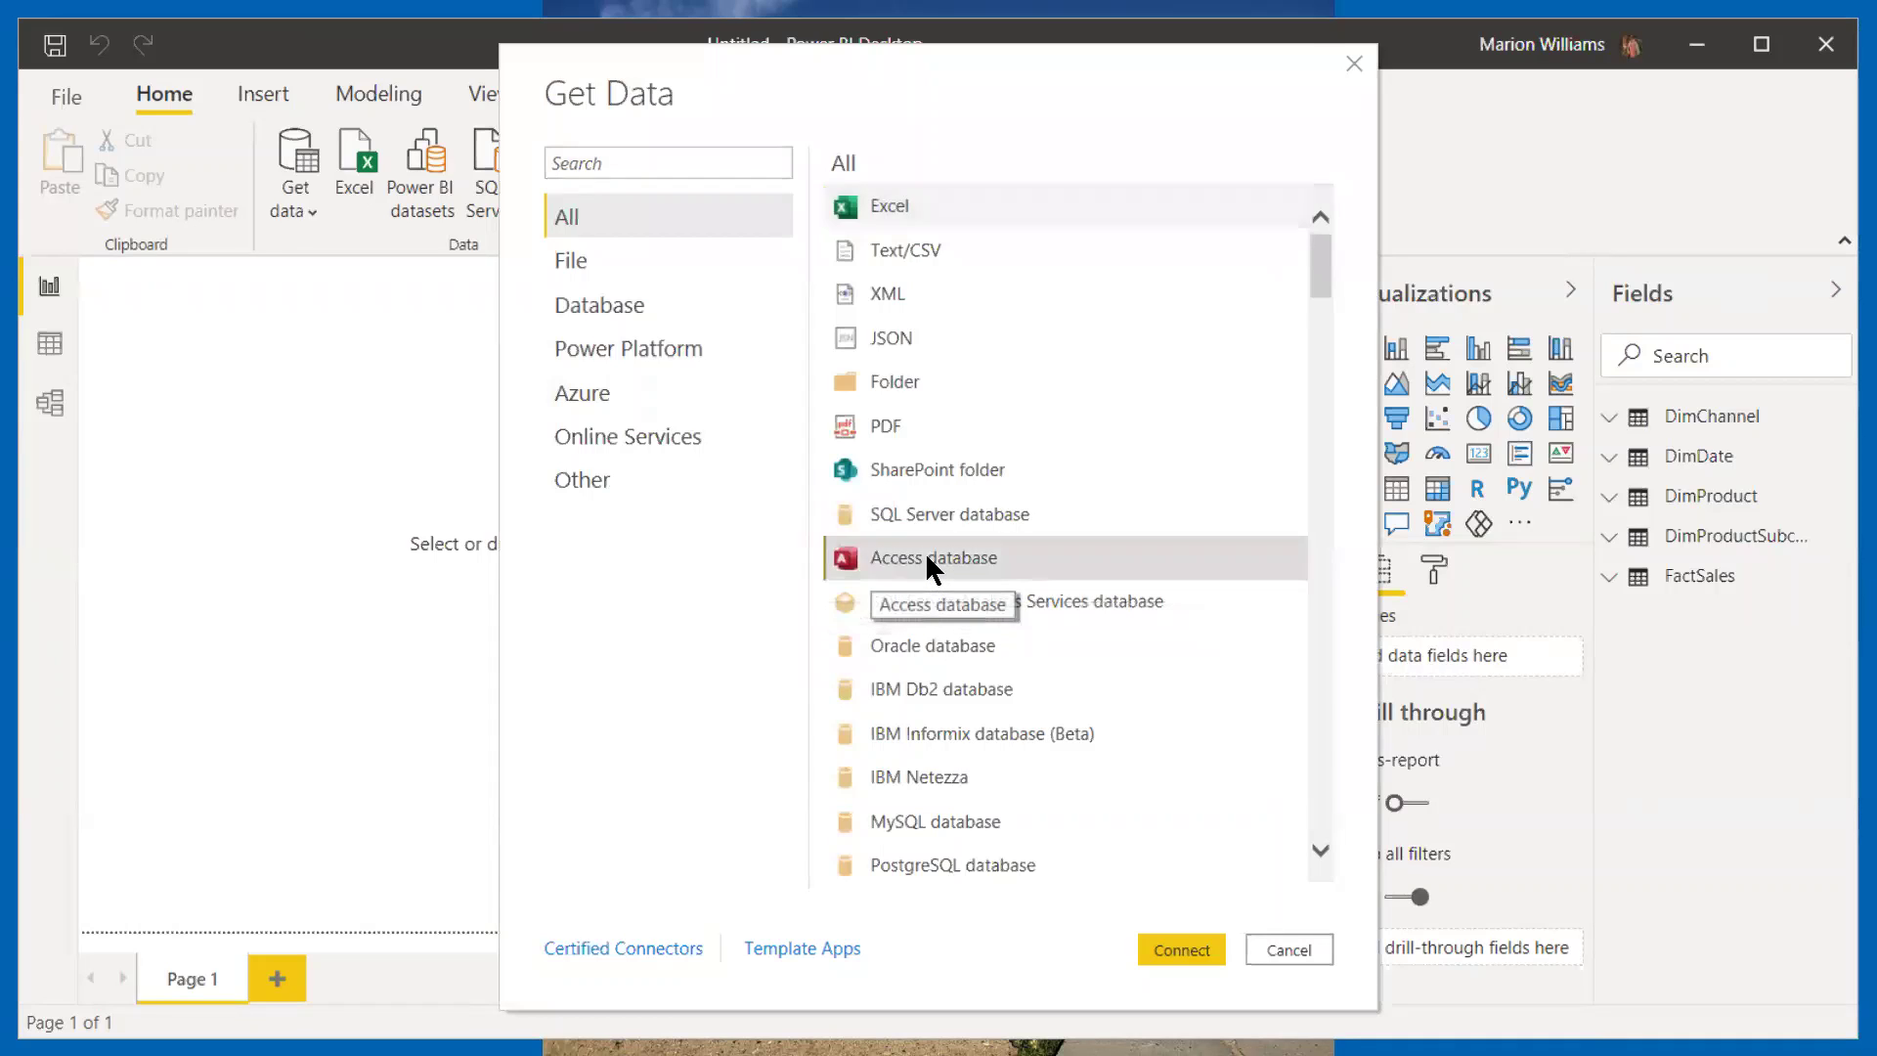
left_click(1181, 950)
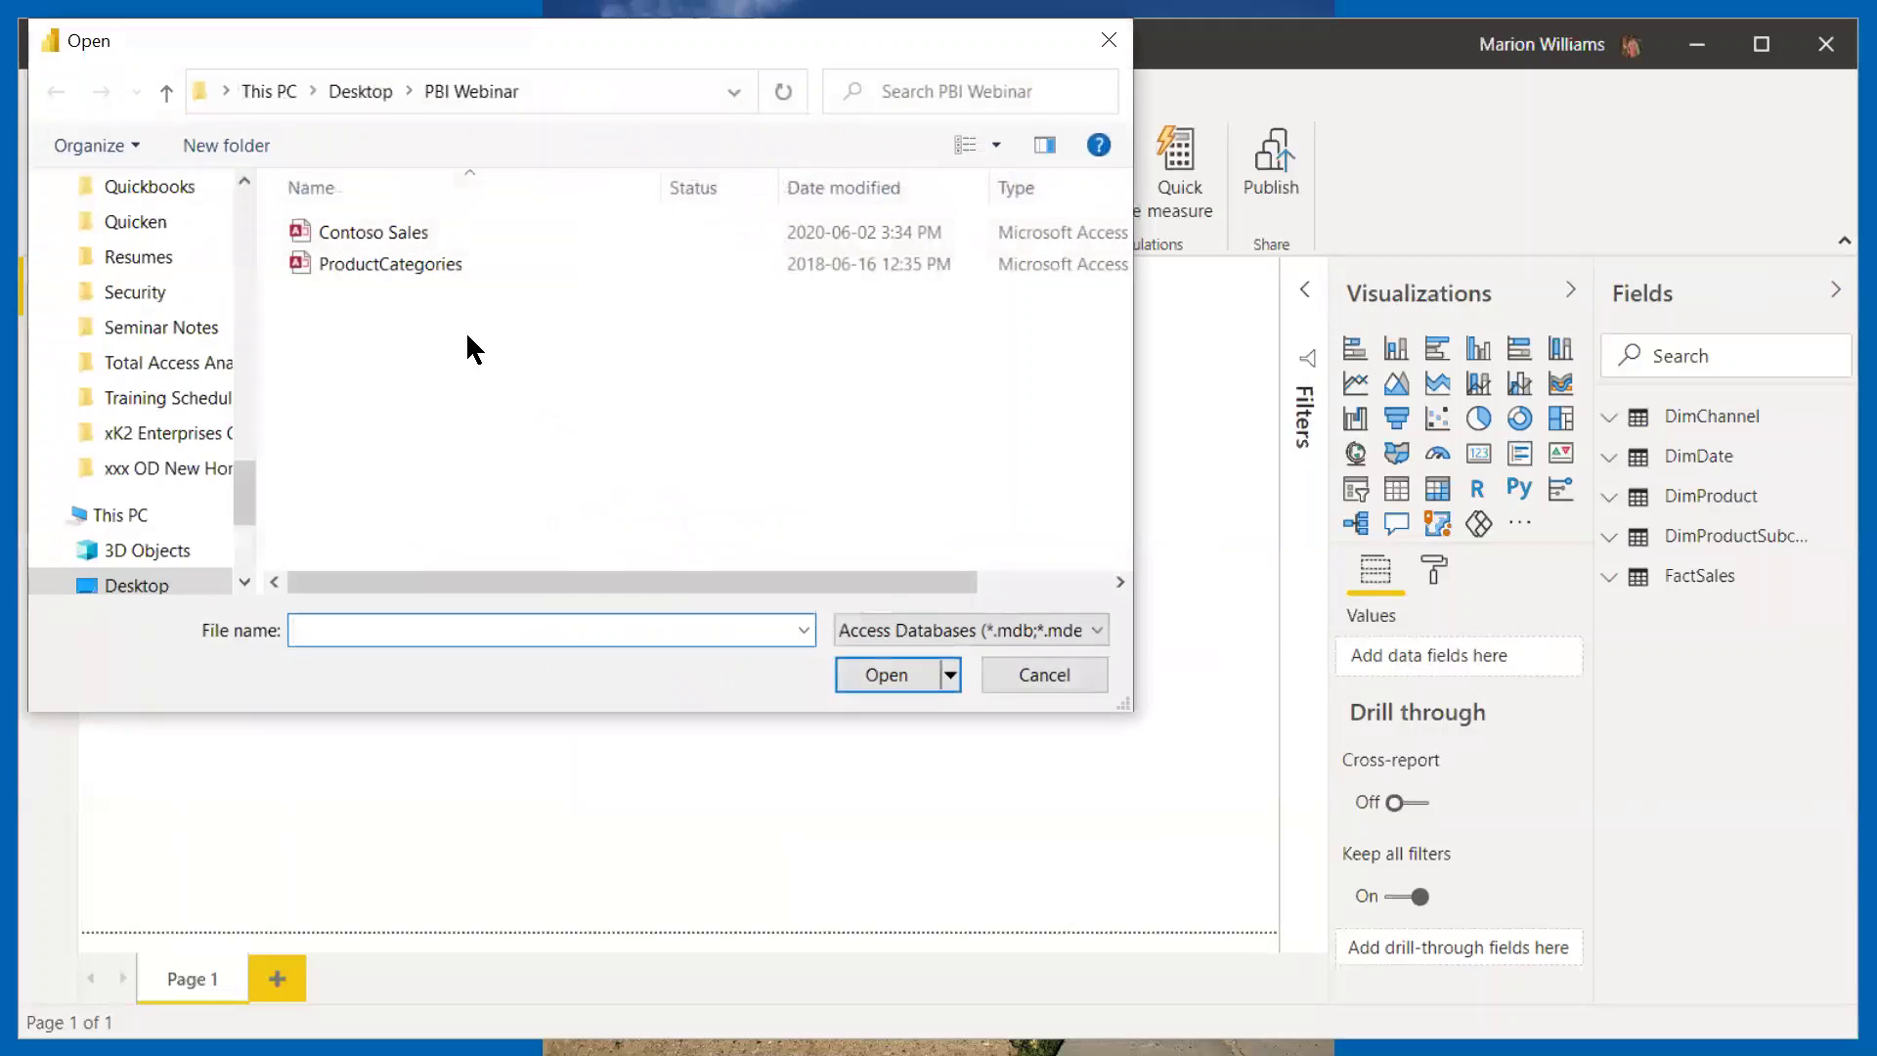
left_click(366, 264)
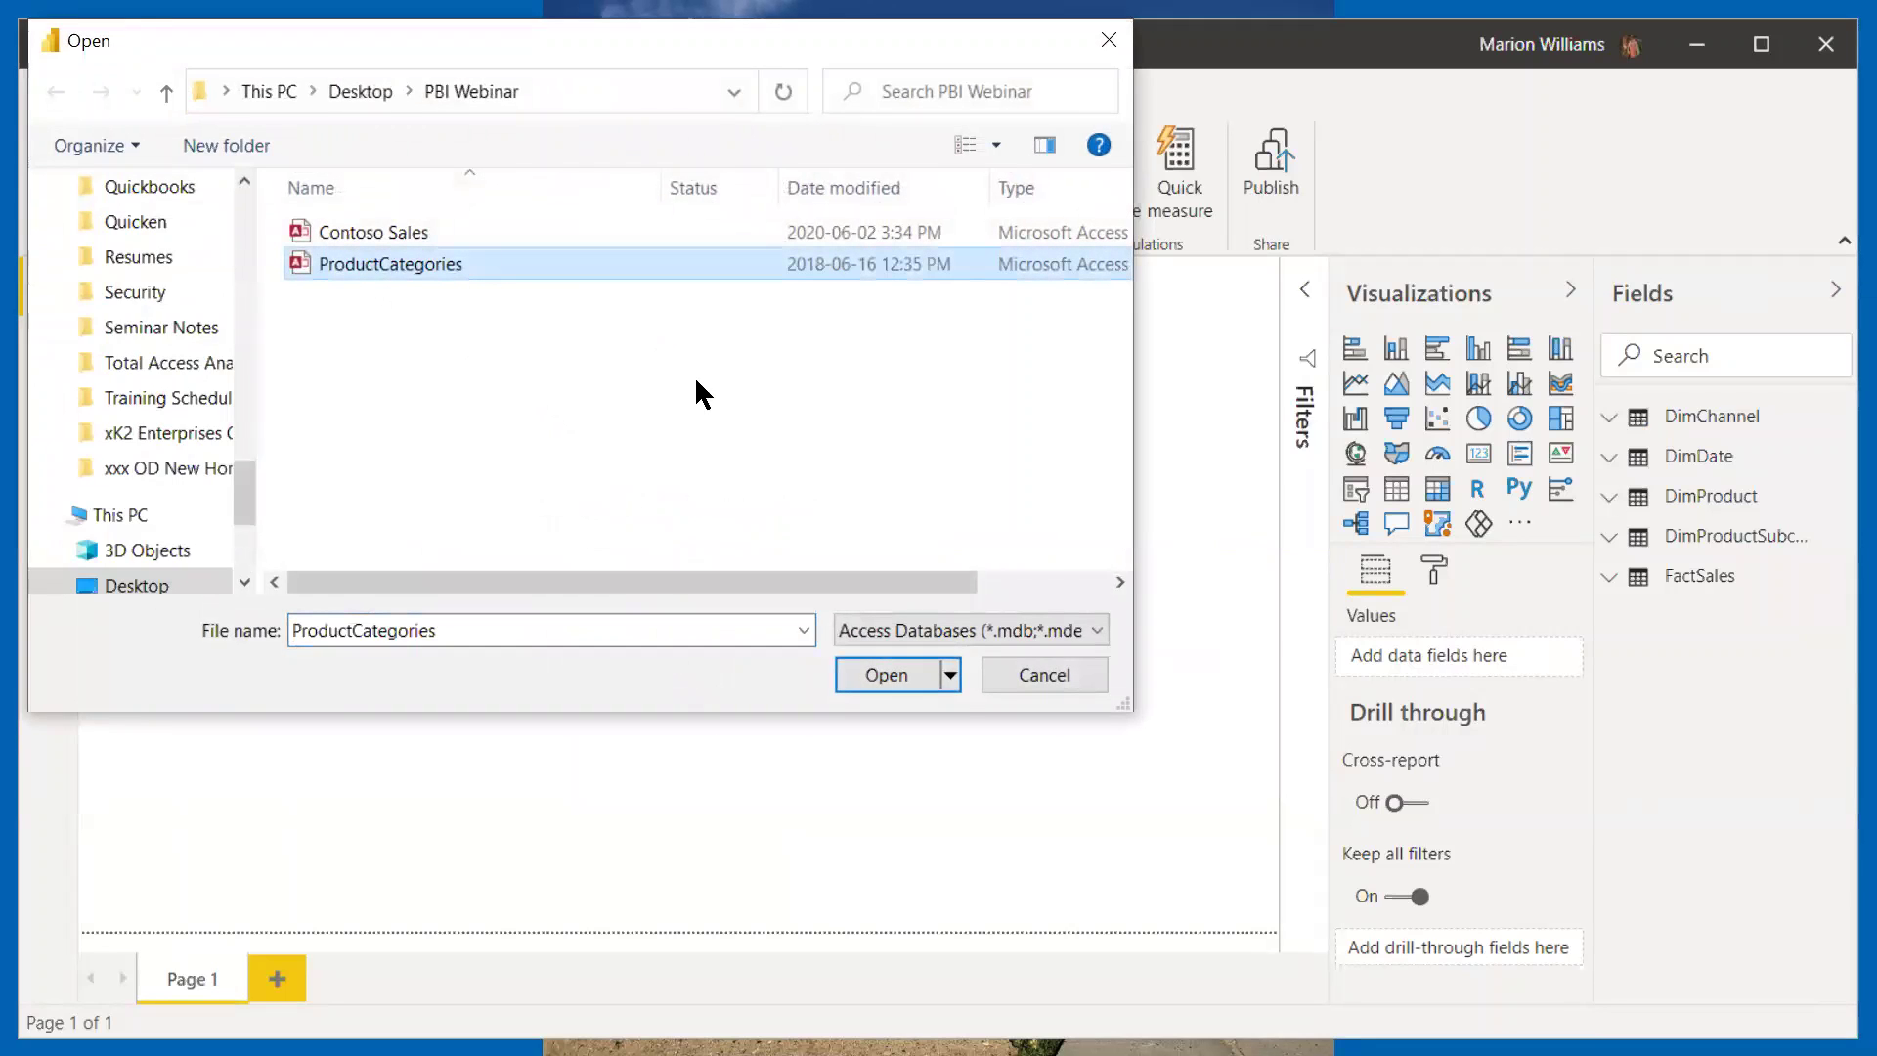
left_click(870, 675)
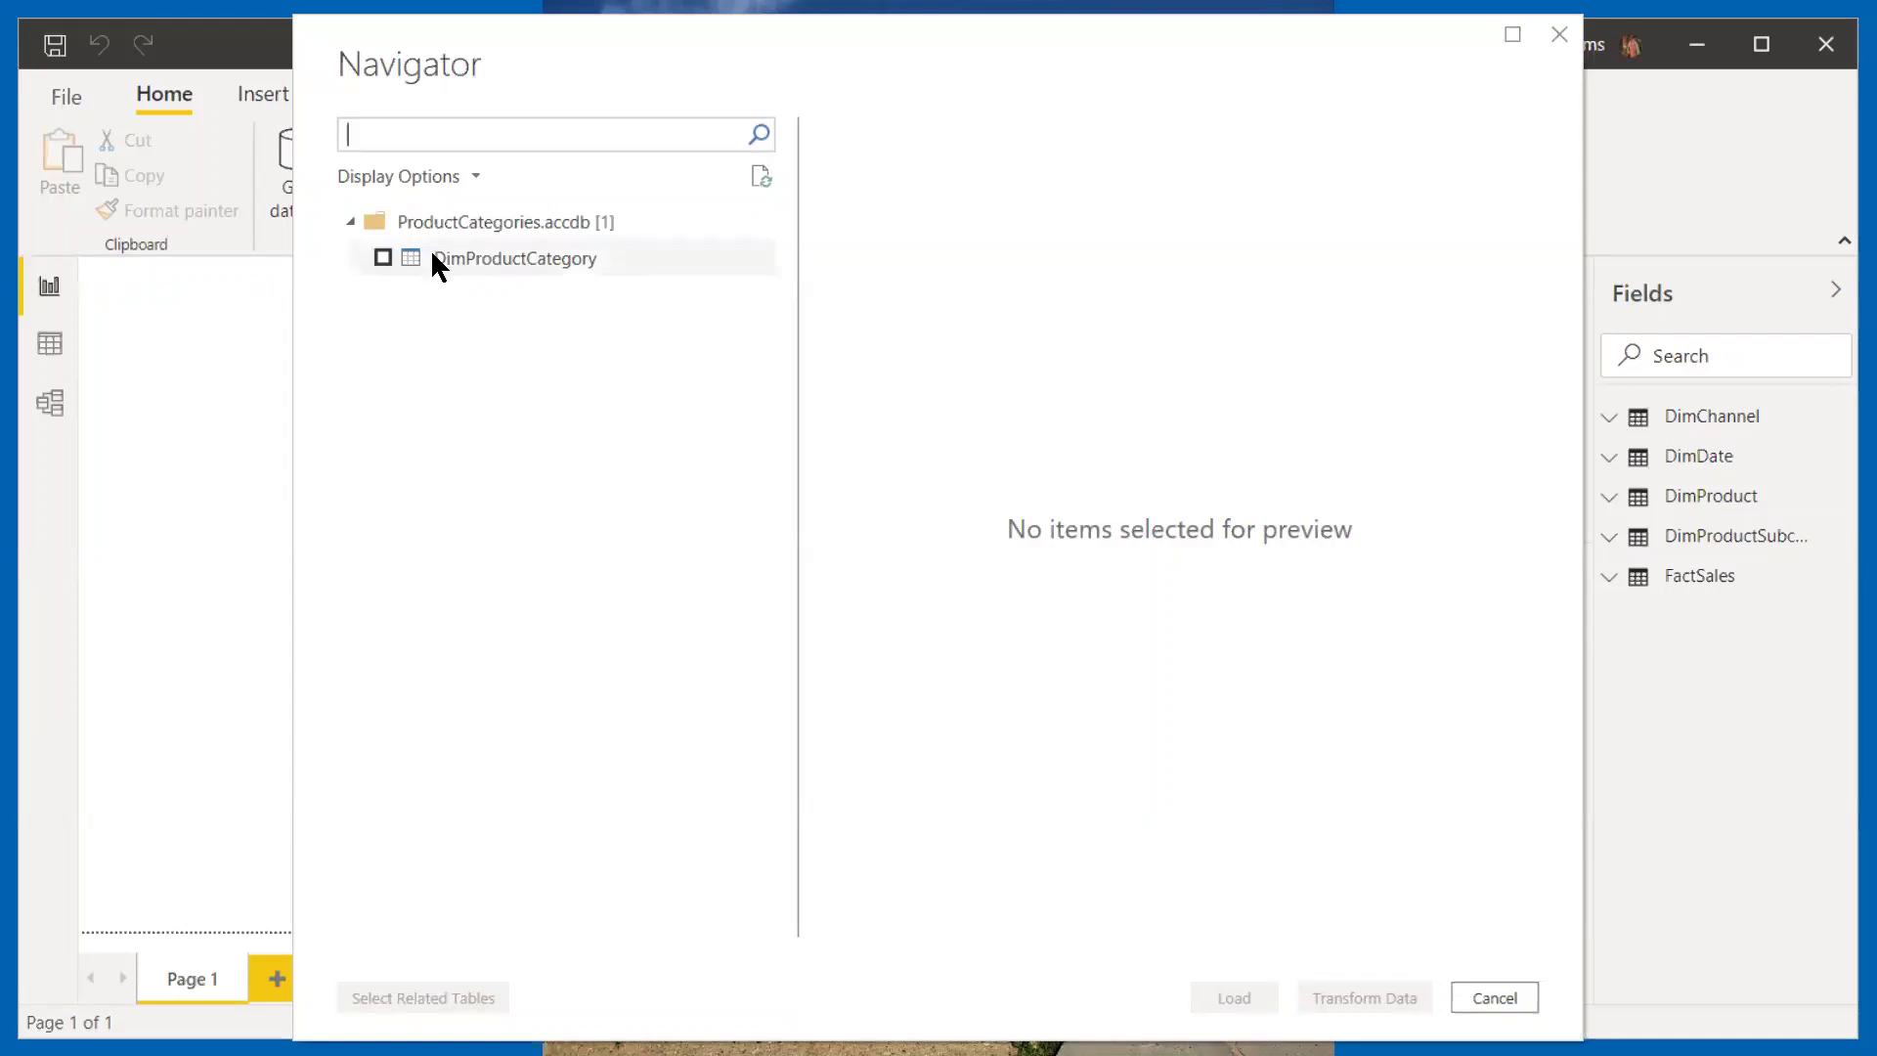
left_click(383, 256)
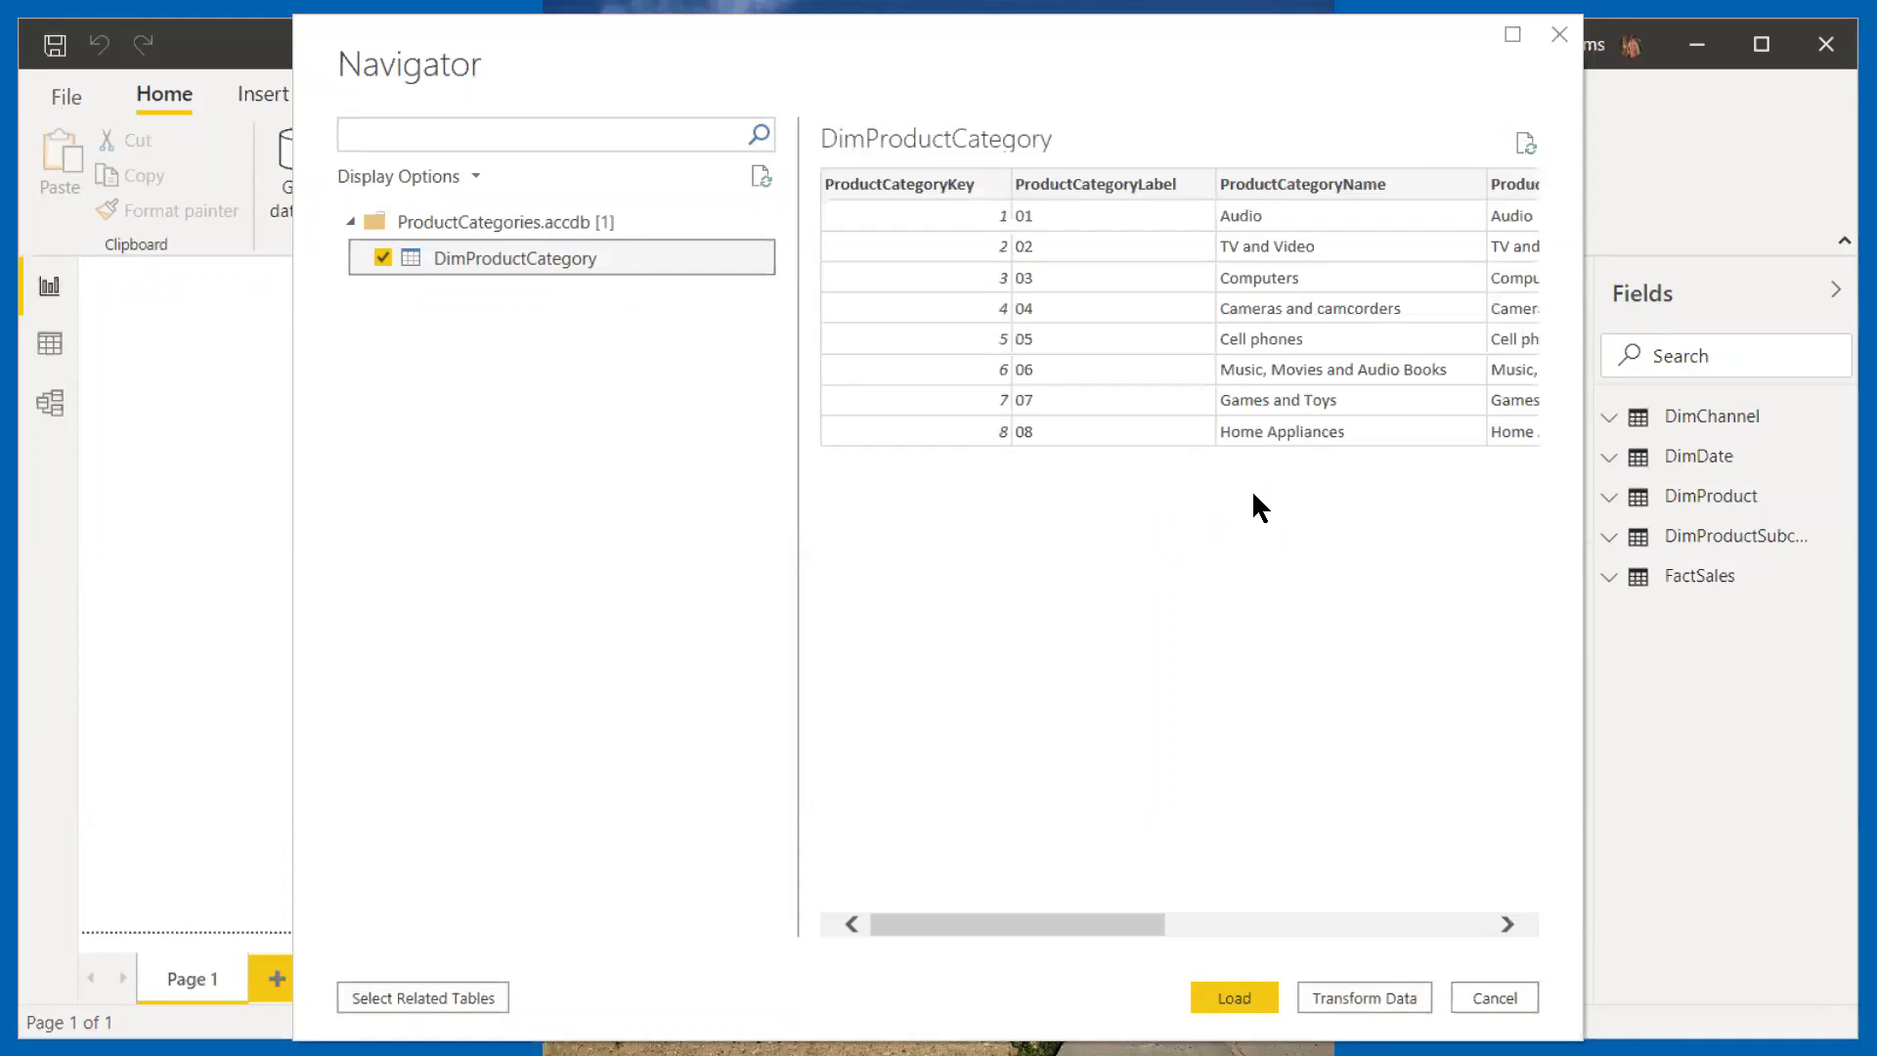
left_click(1219, 989)
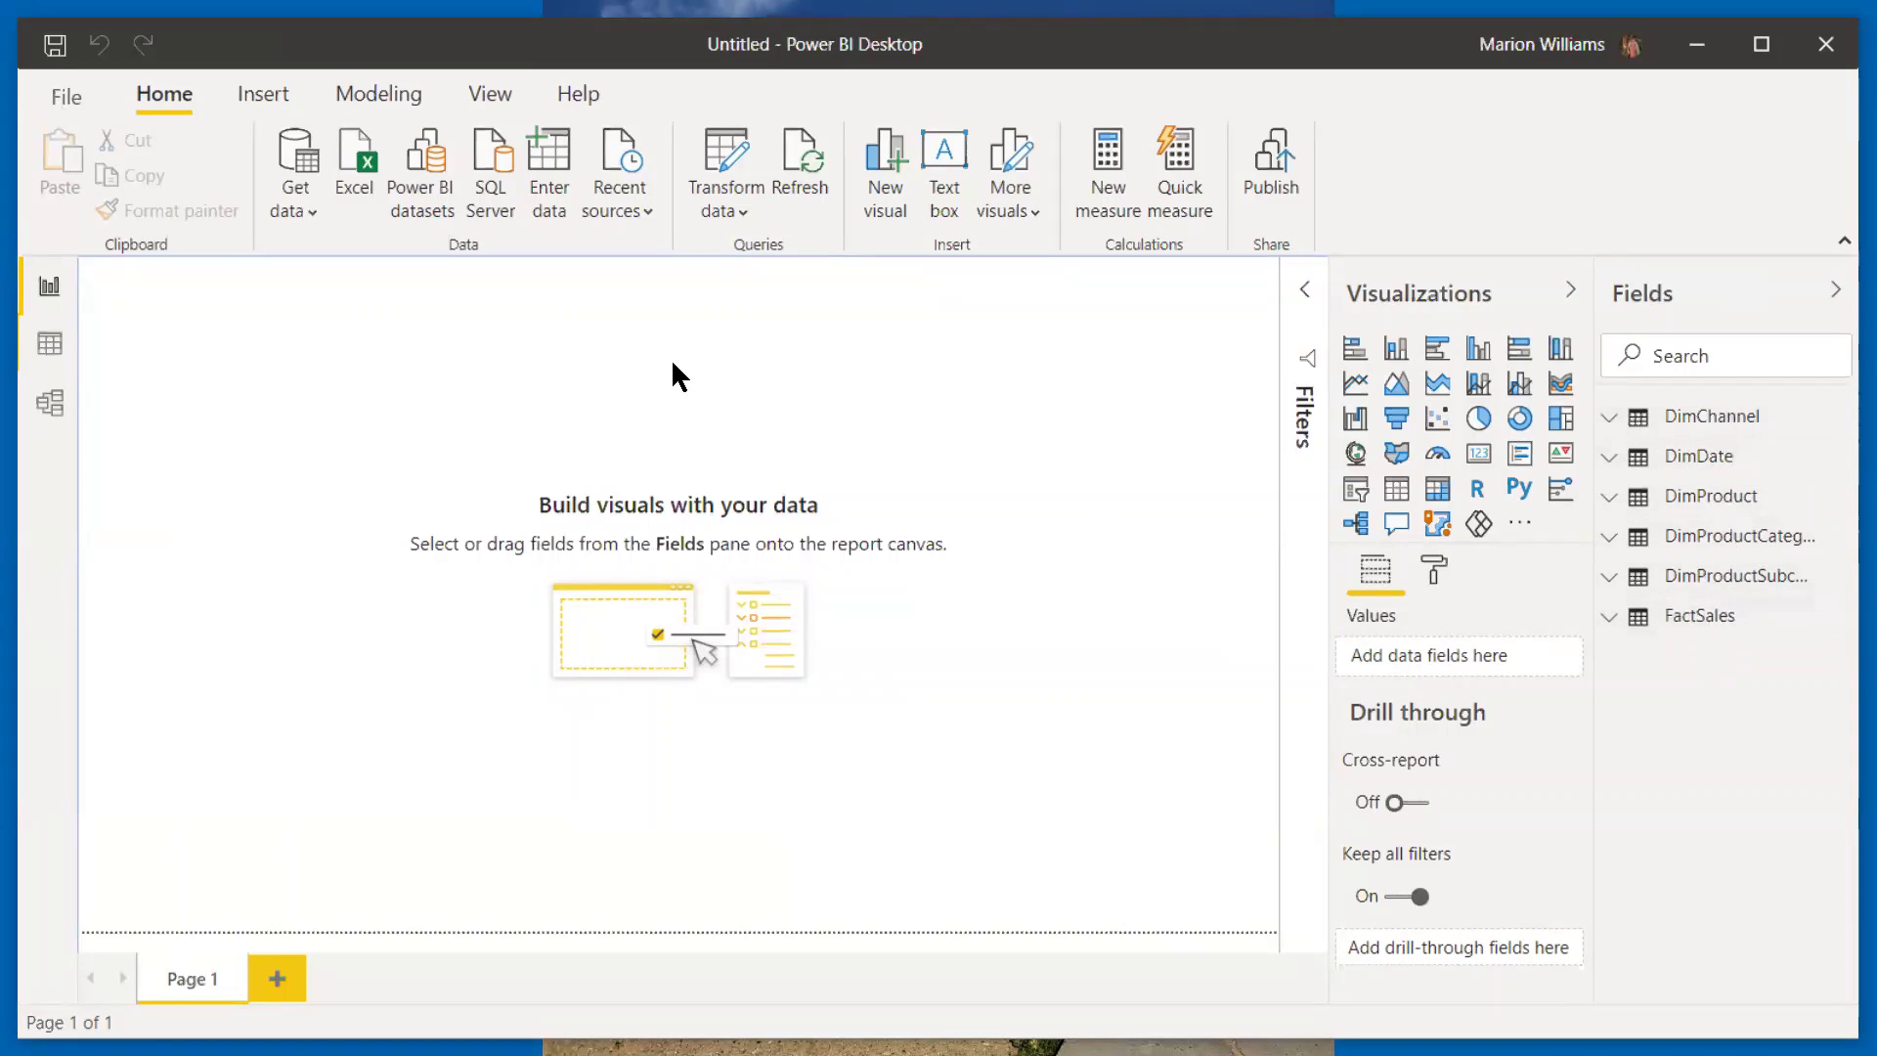
Step: Load the Geography table from the DimGeographyTable Excel workbook into the report
left_click(354, 162)
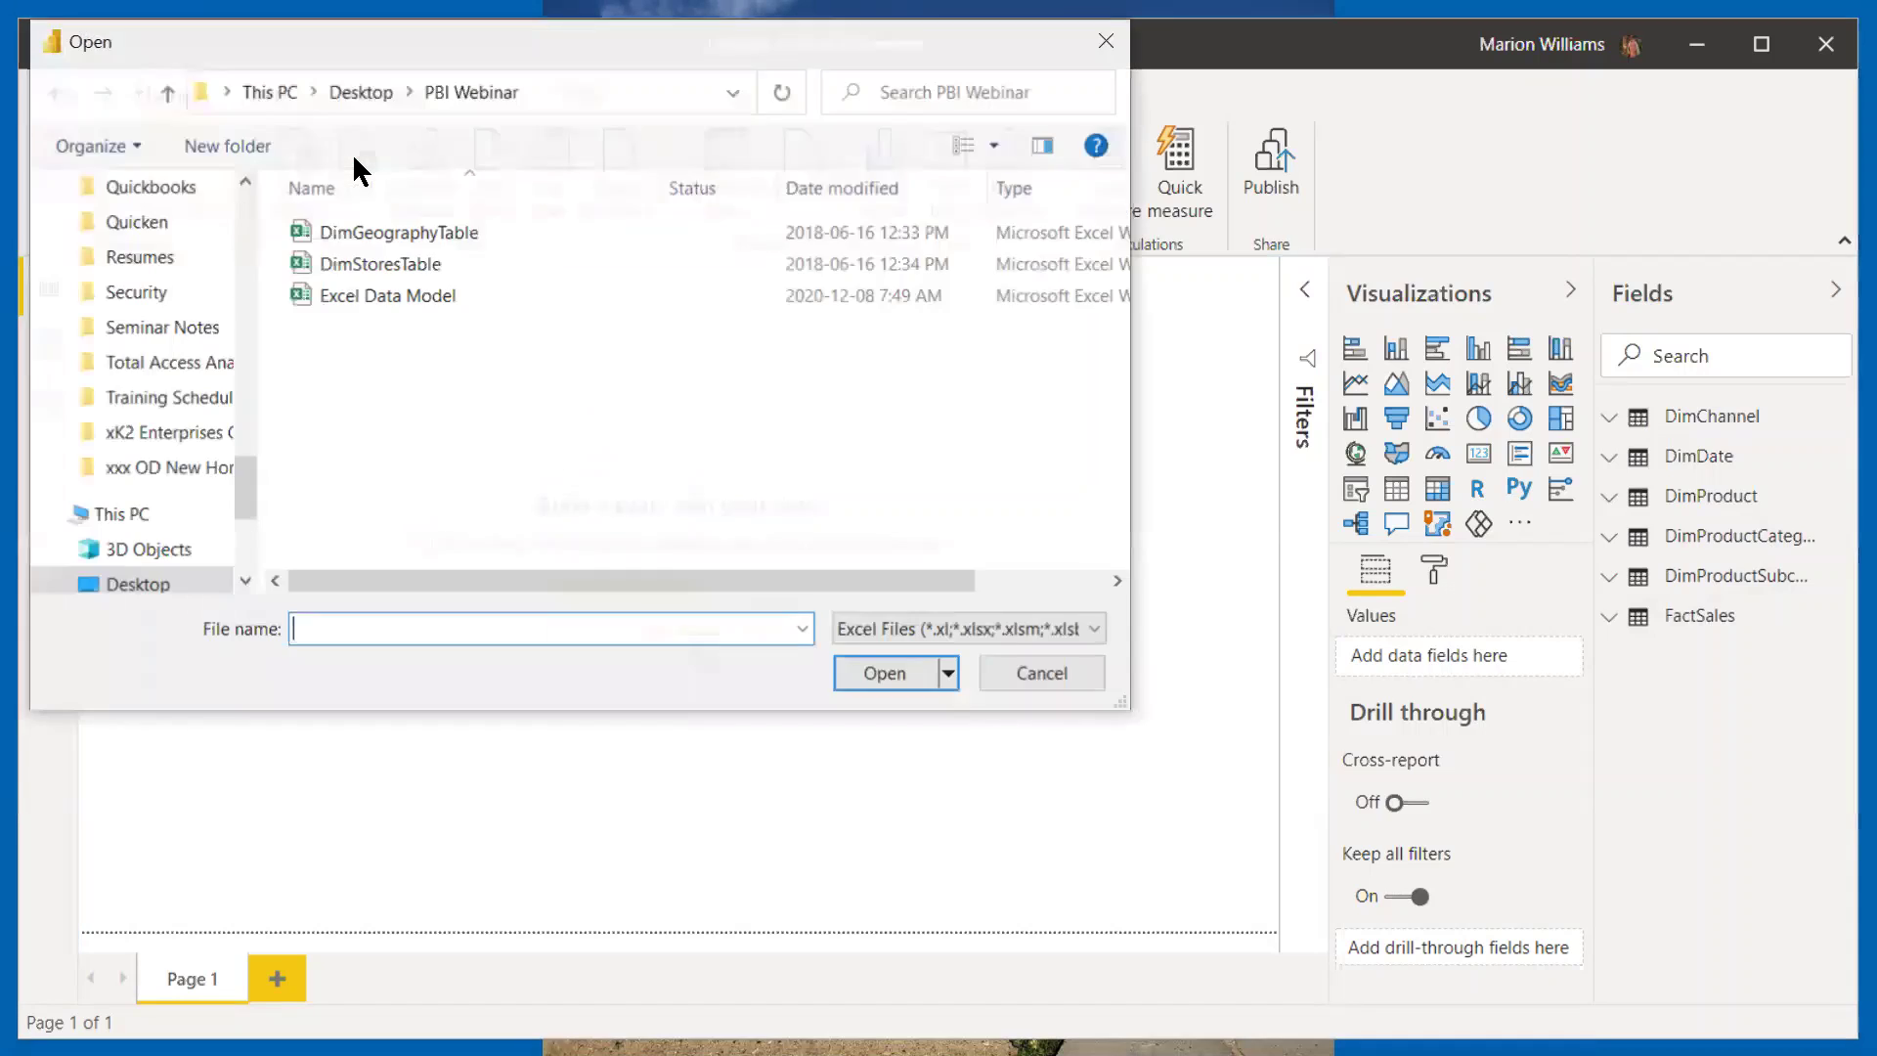
left_click(426, 227)
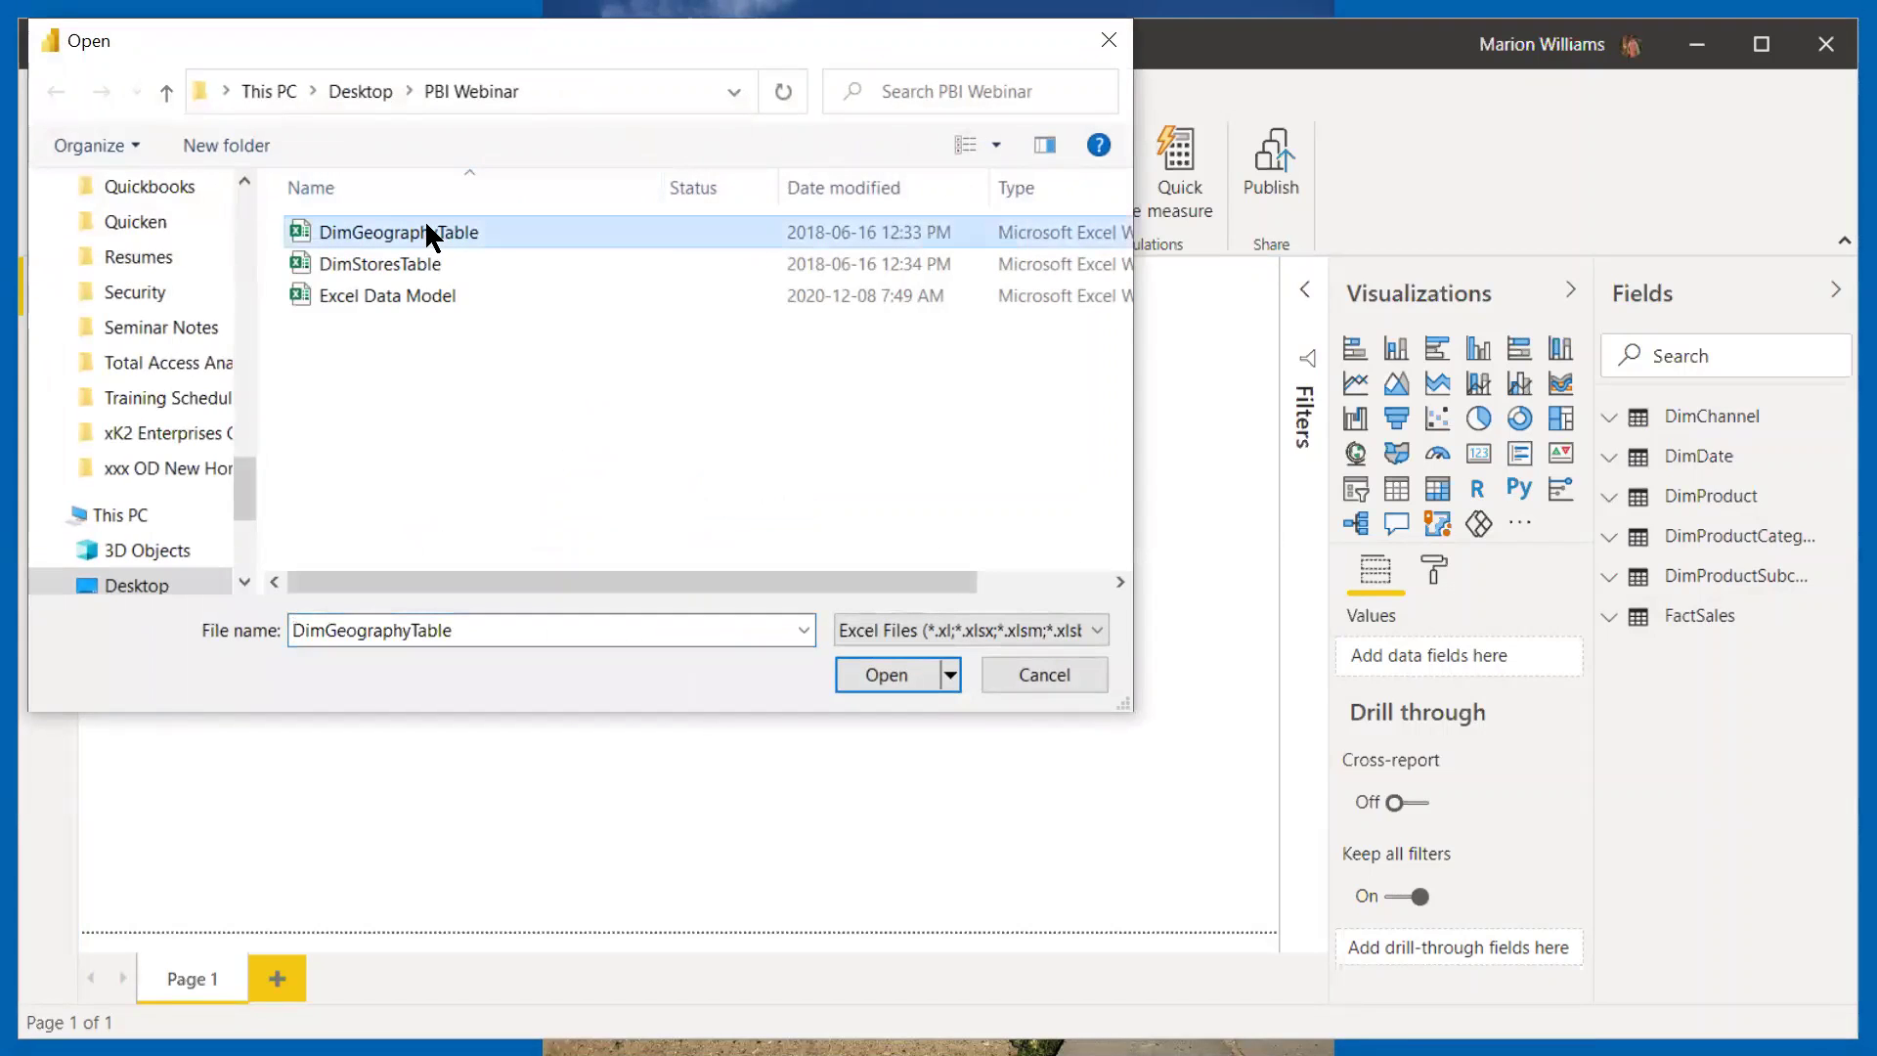
left_click(879, 669)
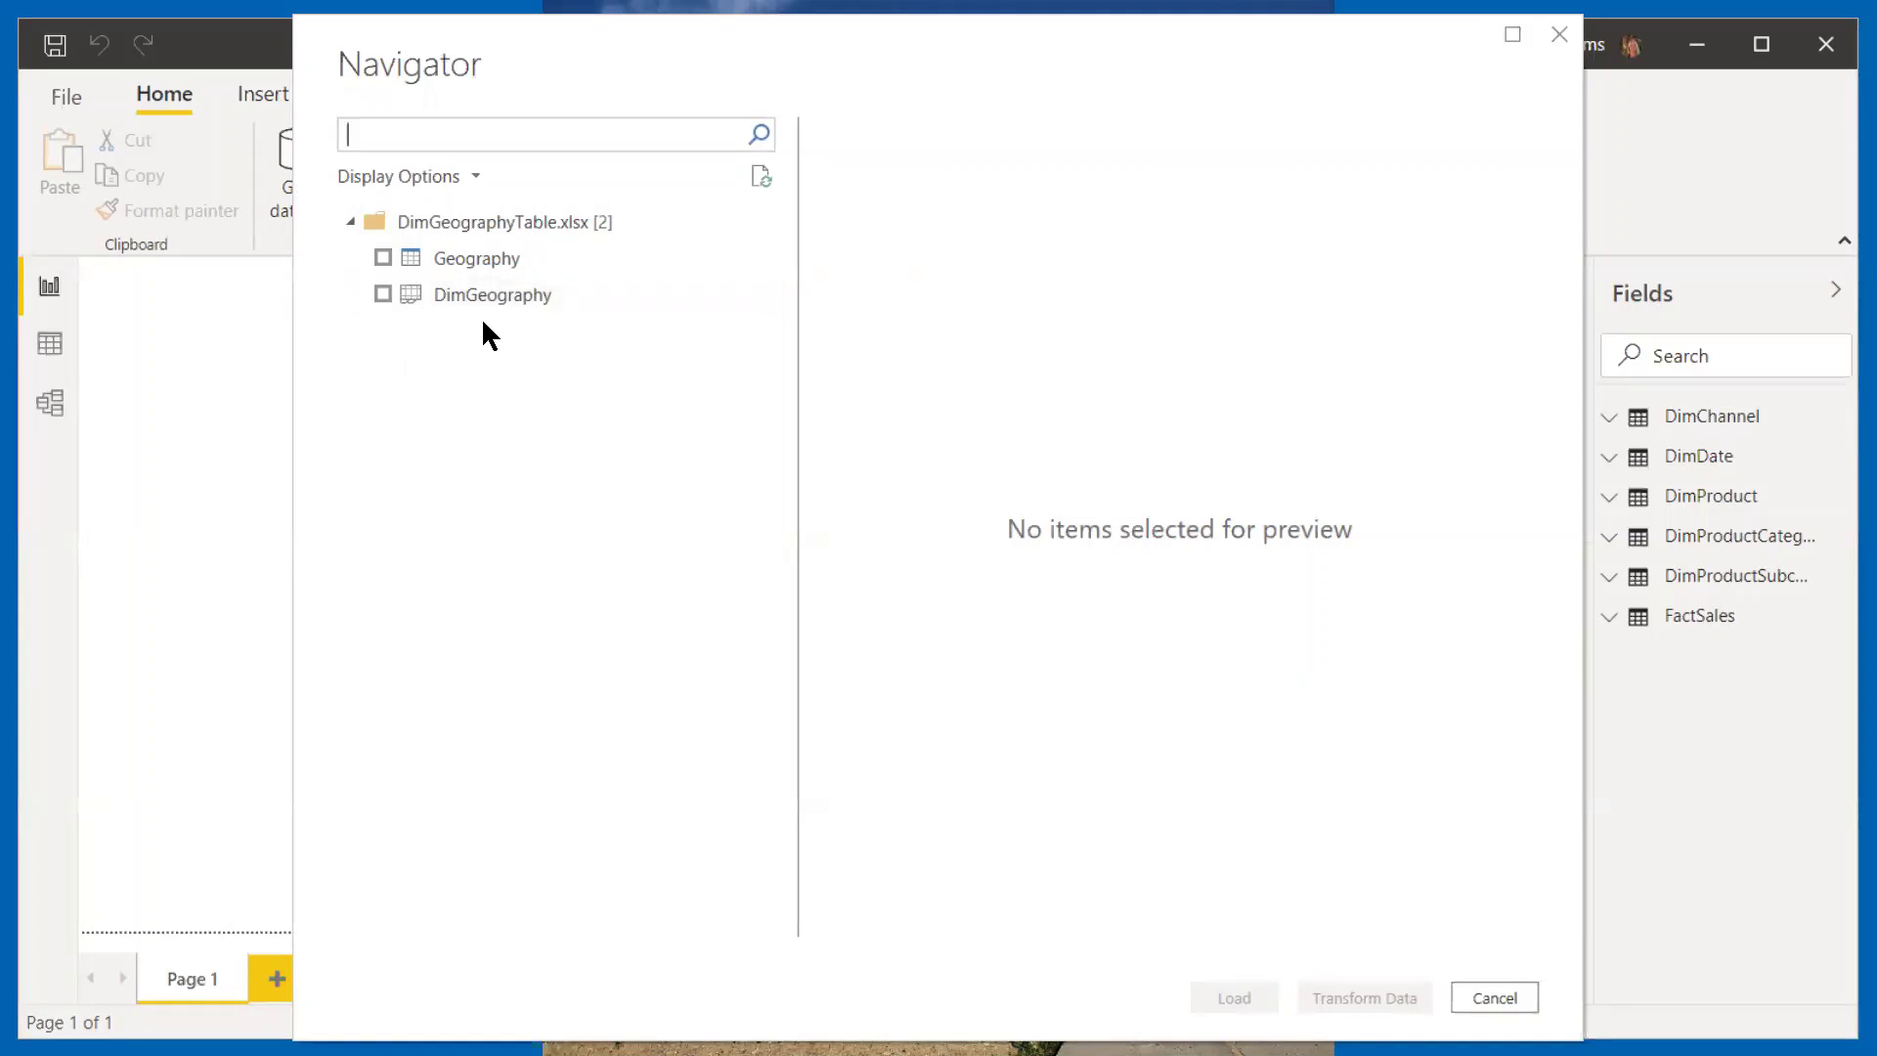
left_click(383, 258)
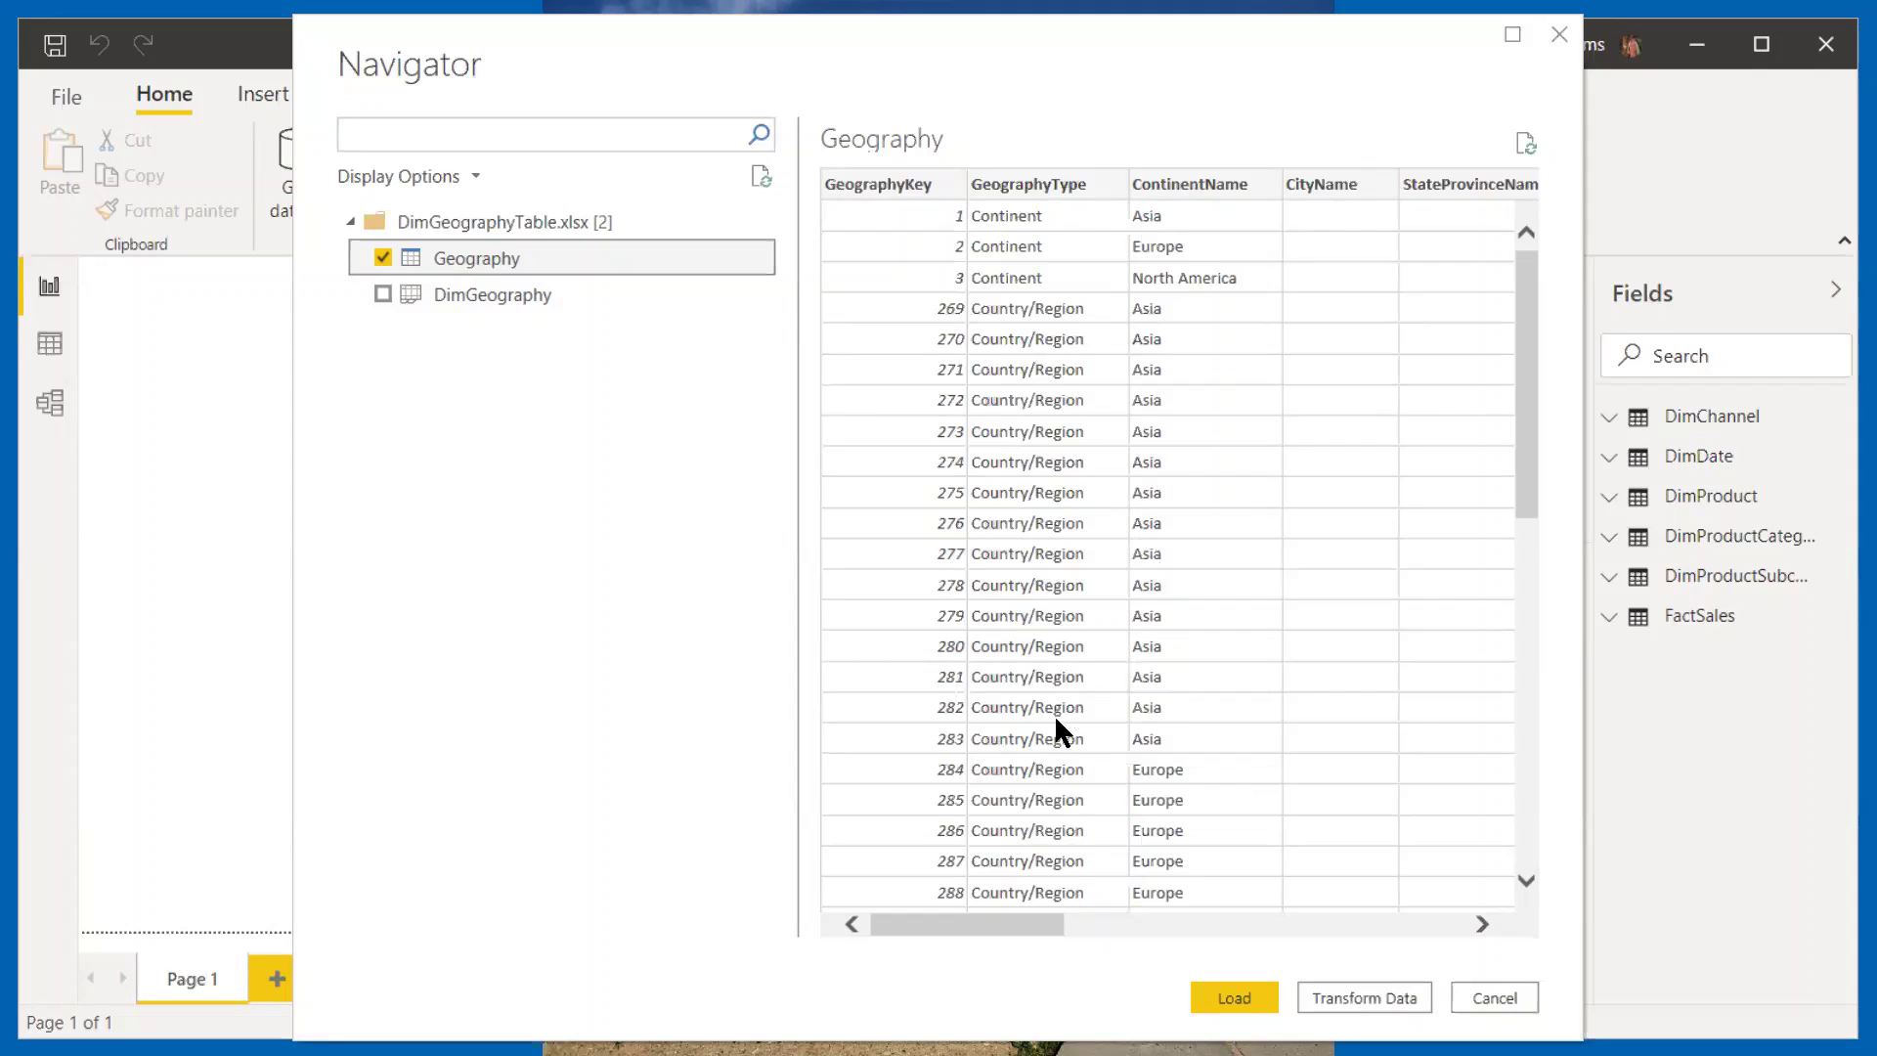
left_click(1234, 997)
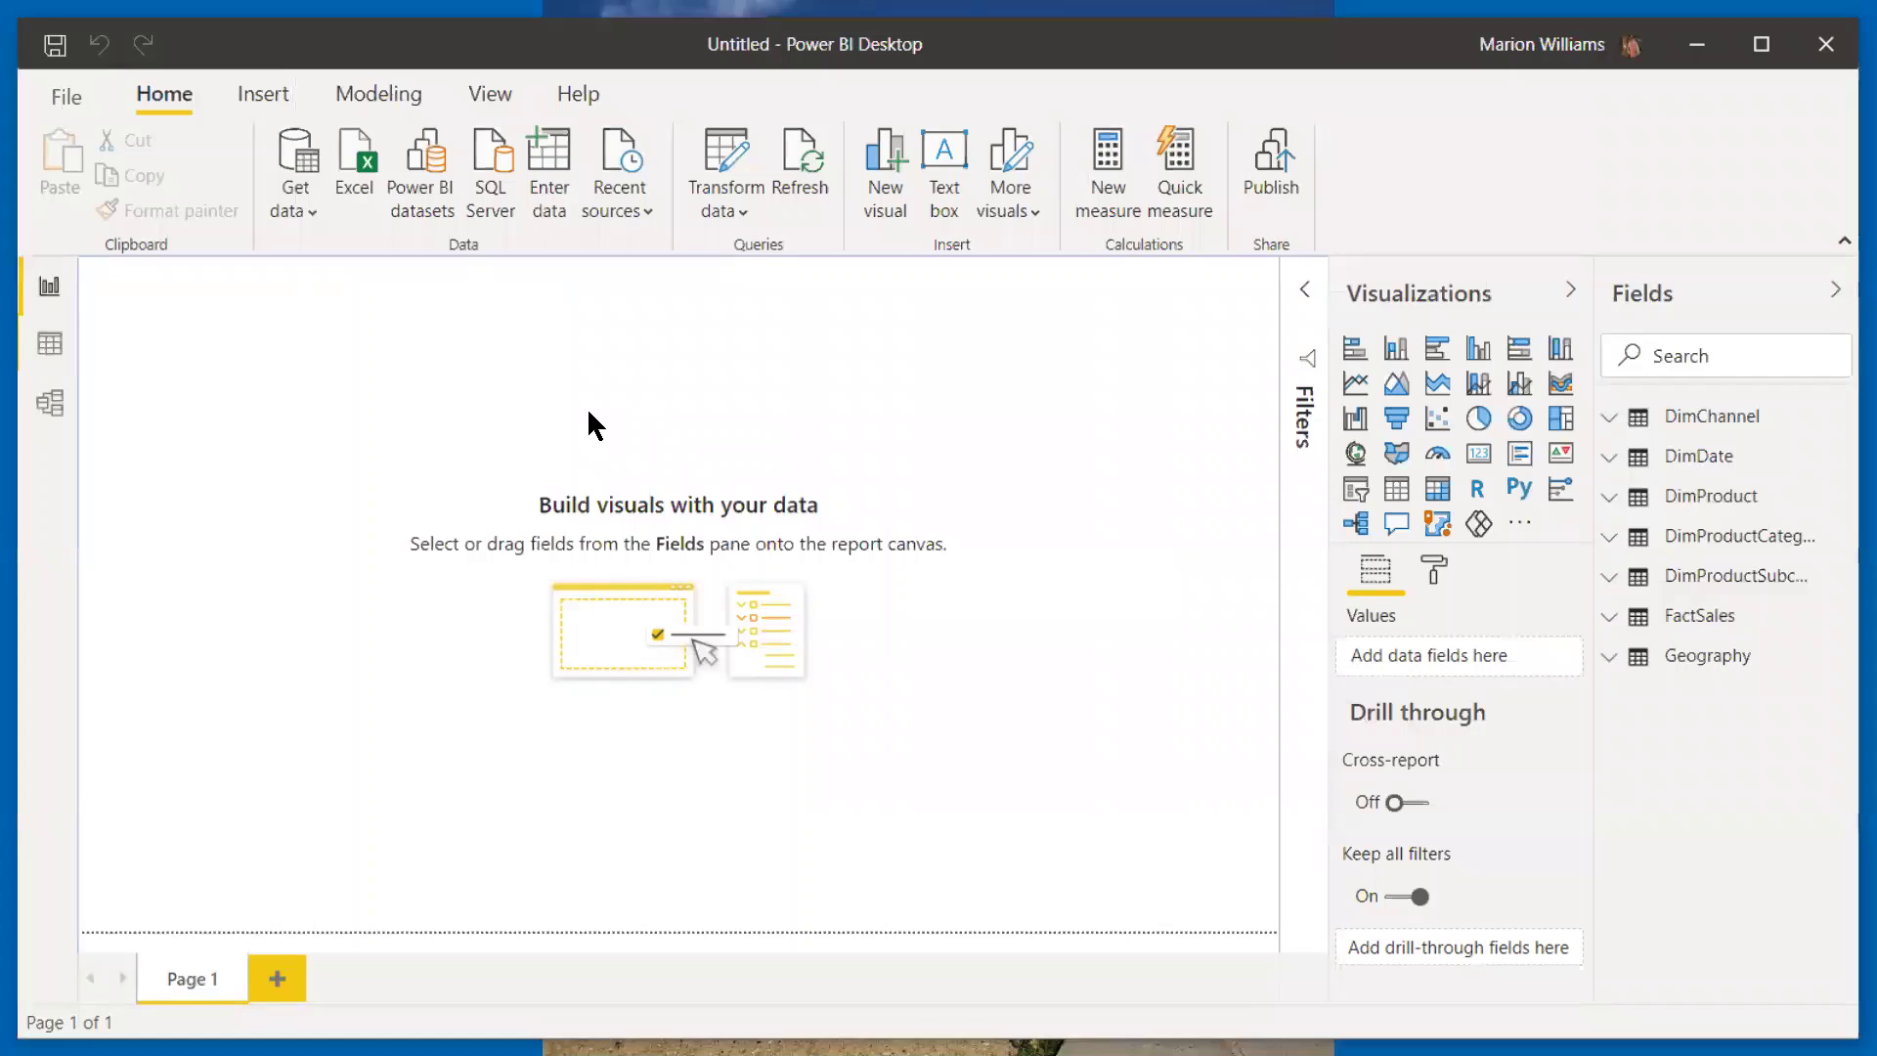
Step: Load the Stores table from the DimStoresTable Excel workbook into the report
left_click(361, 174)
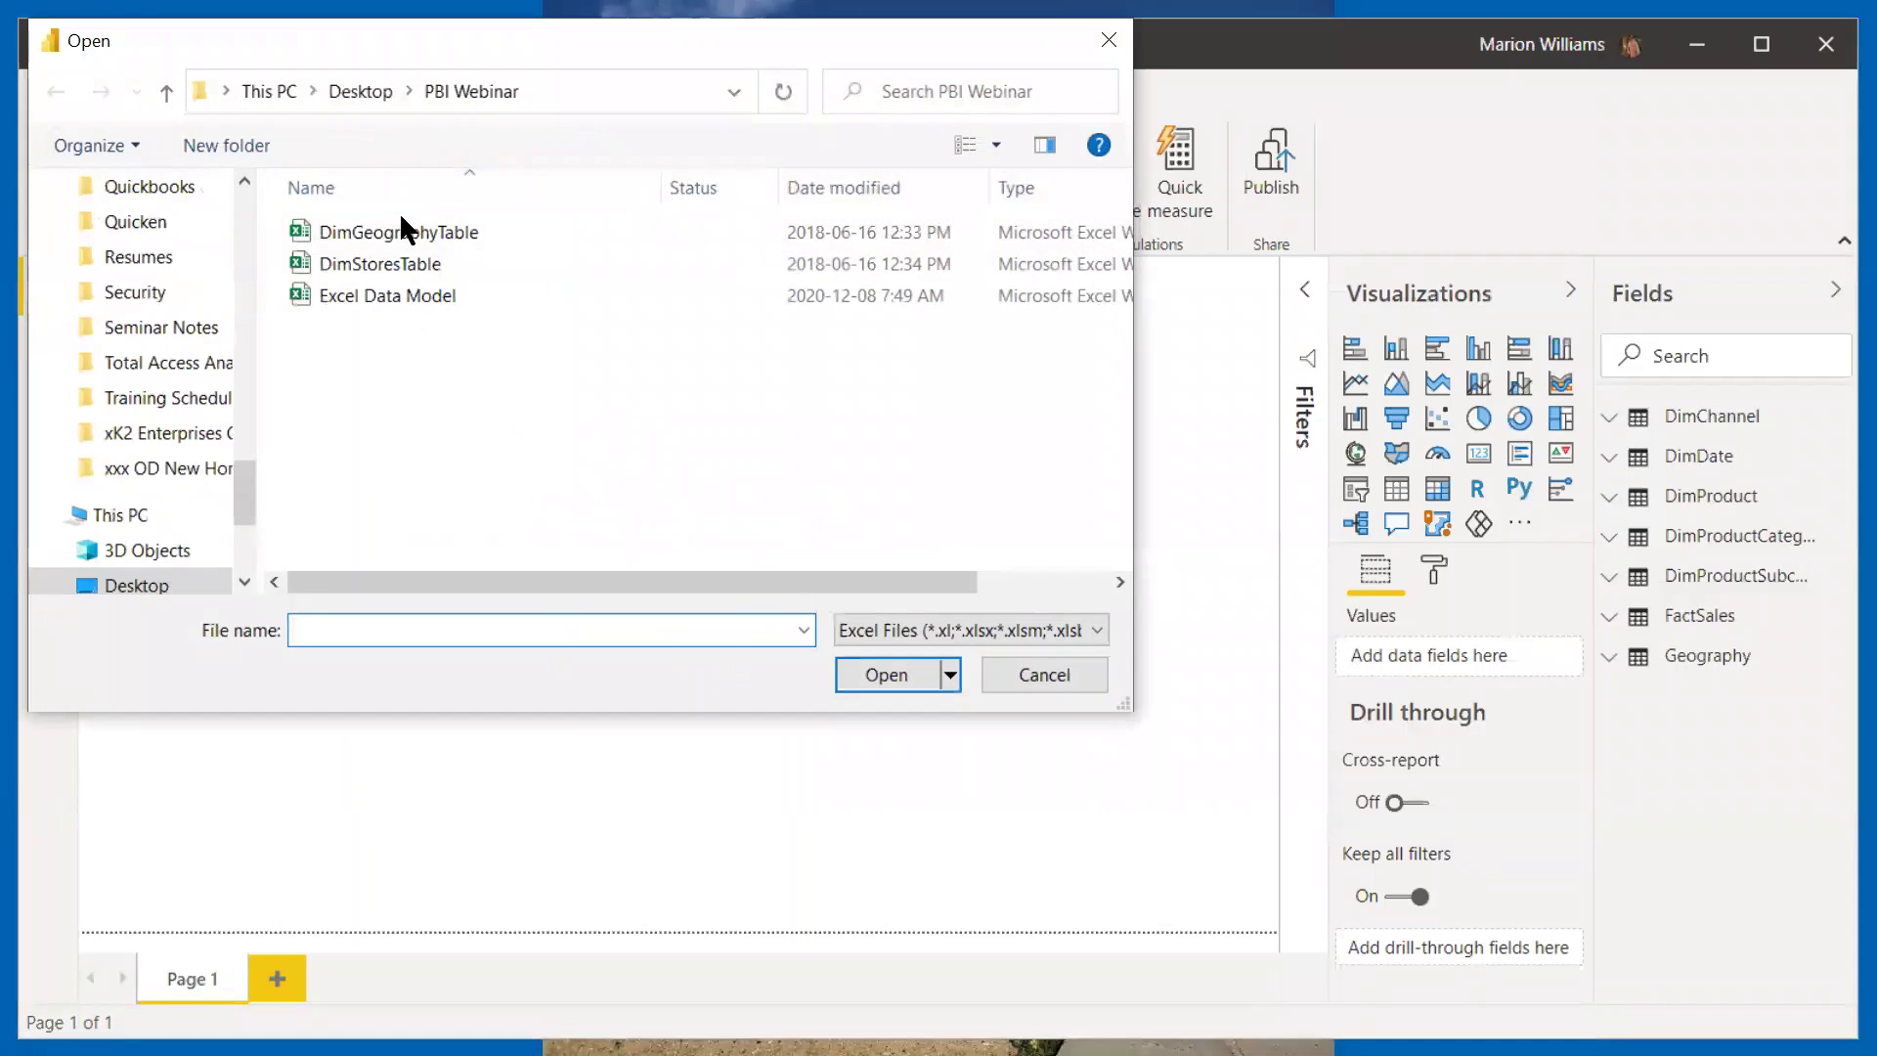
left_click(389, 266)
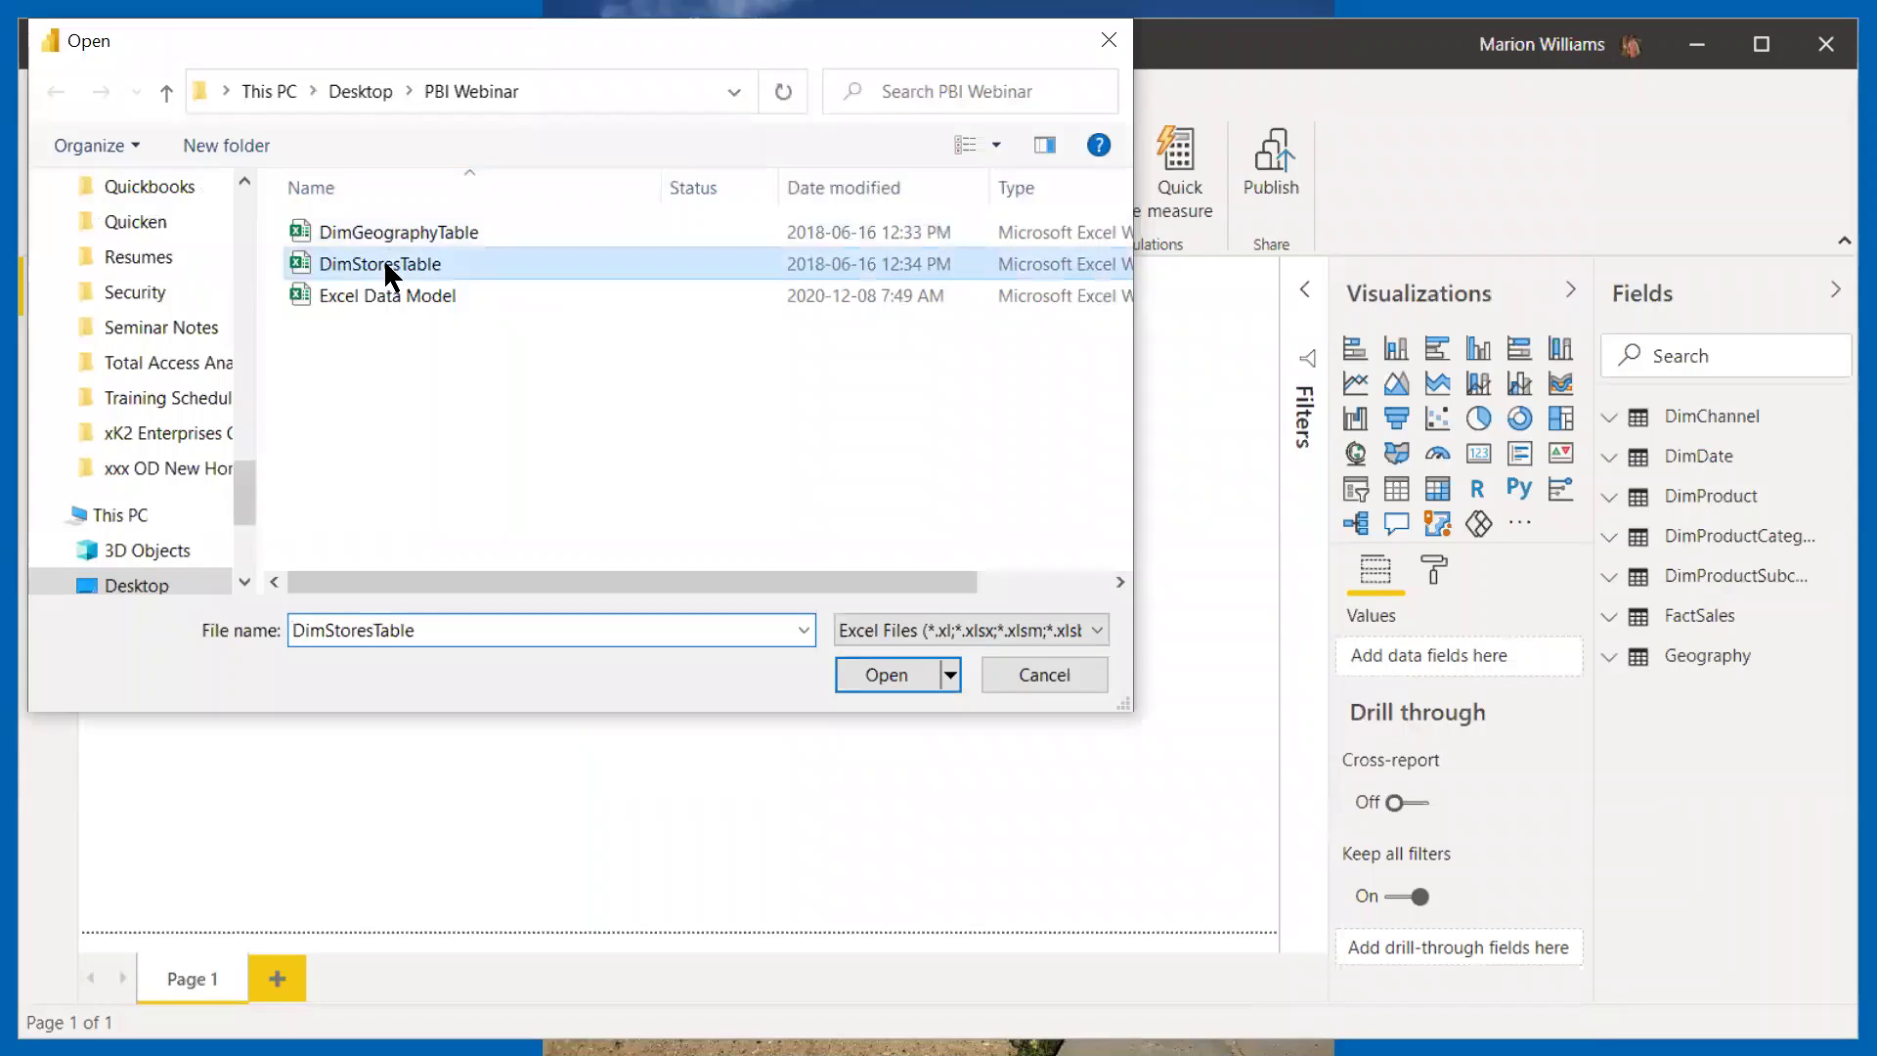
left_click(886, 677)
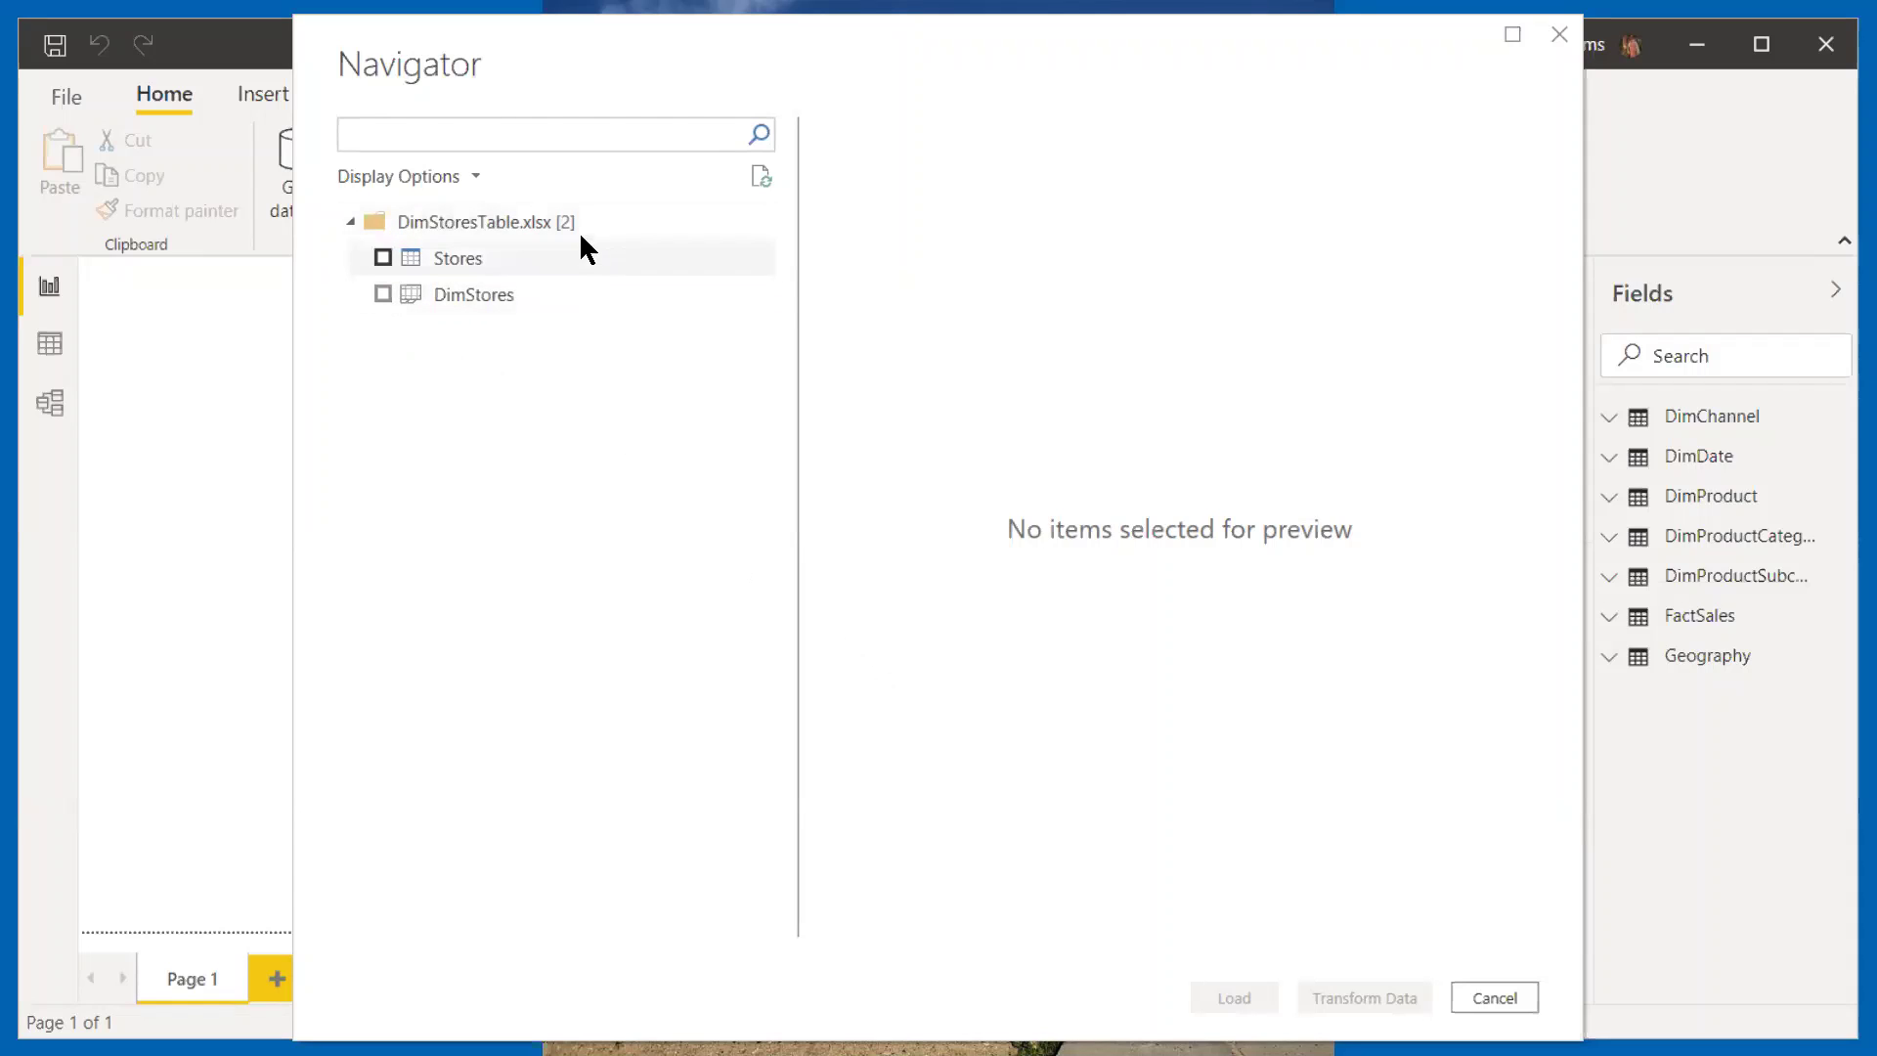
left_click(383, 257)
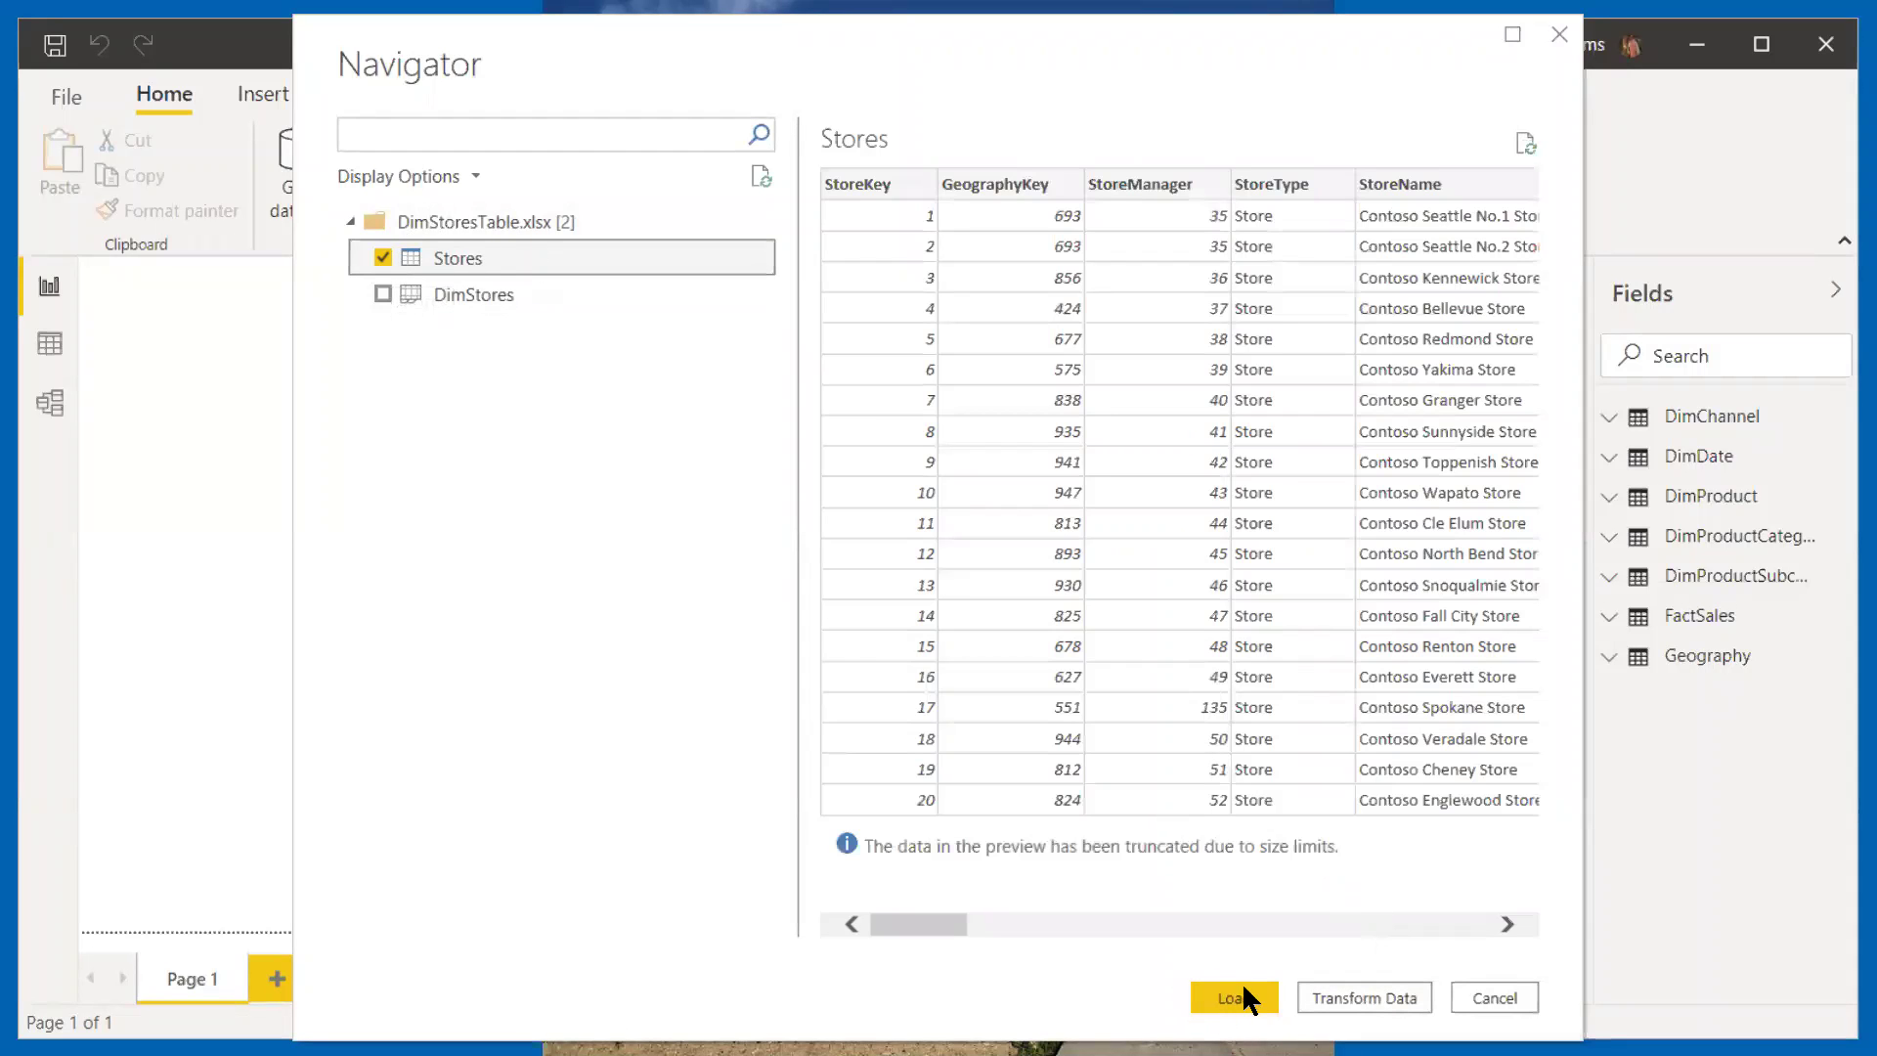
left_click(1241, 1007)
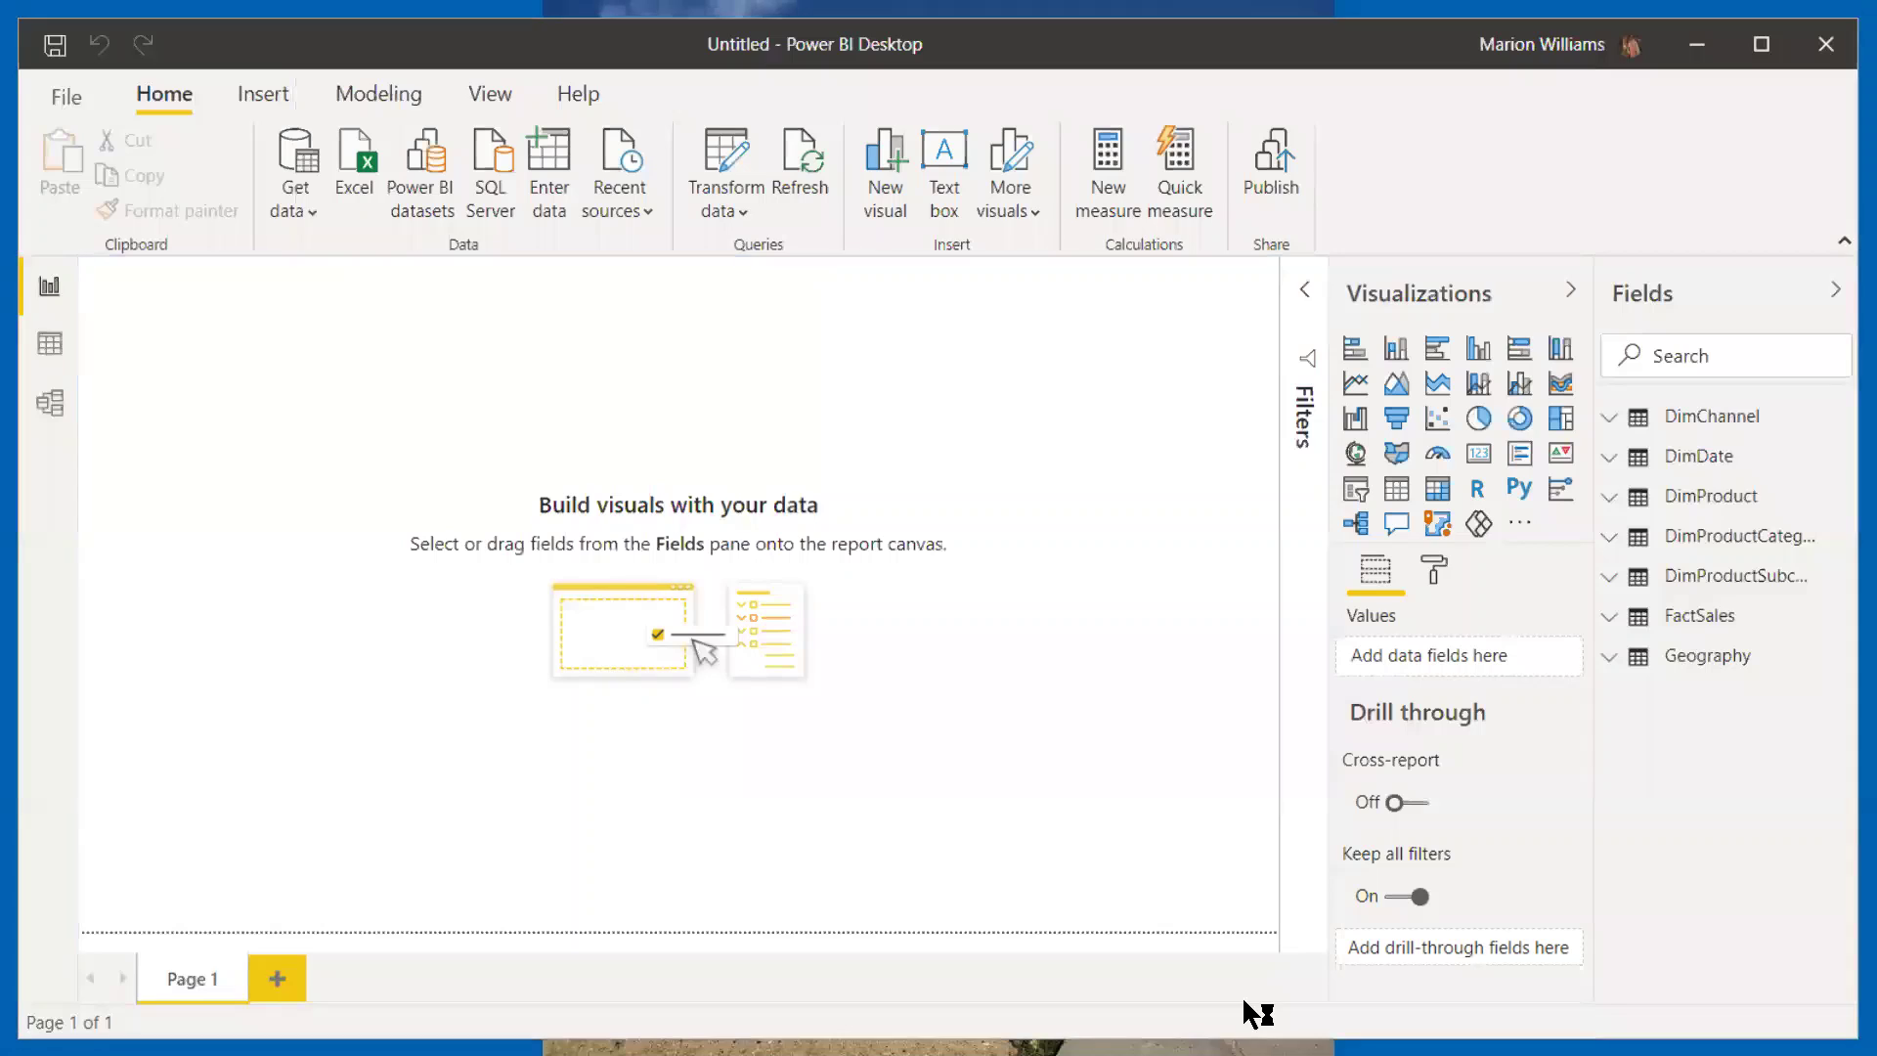
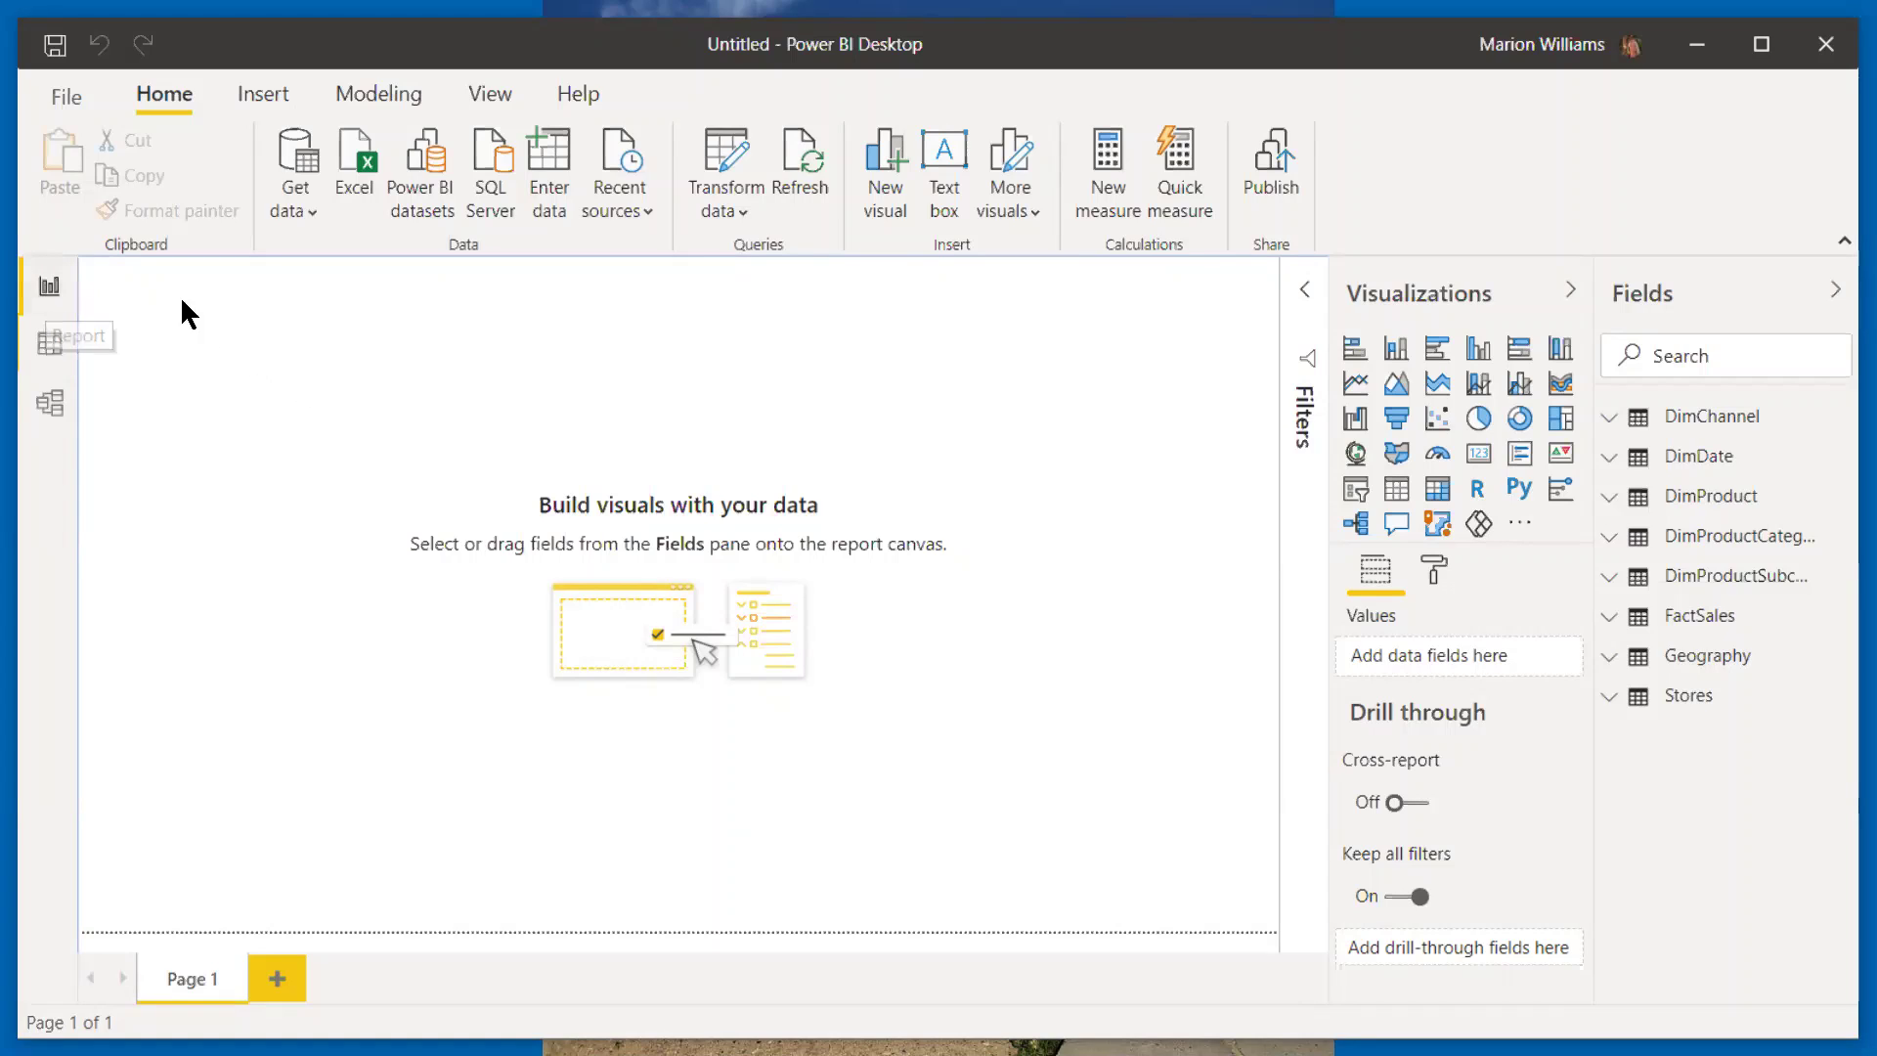
Step: Display the data rows of FactSales, and upgrade the relationship diagram to the new model view
left_click(48, 347)
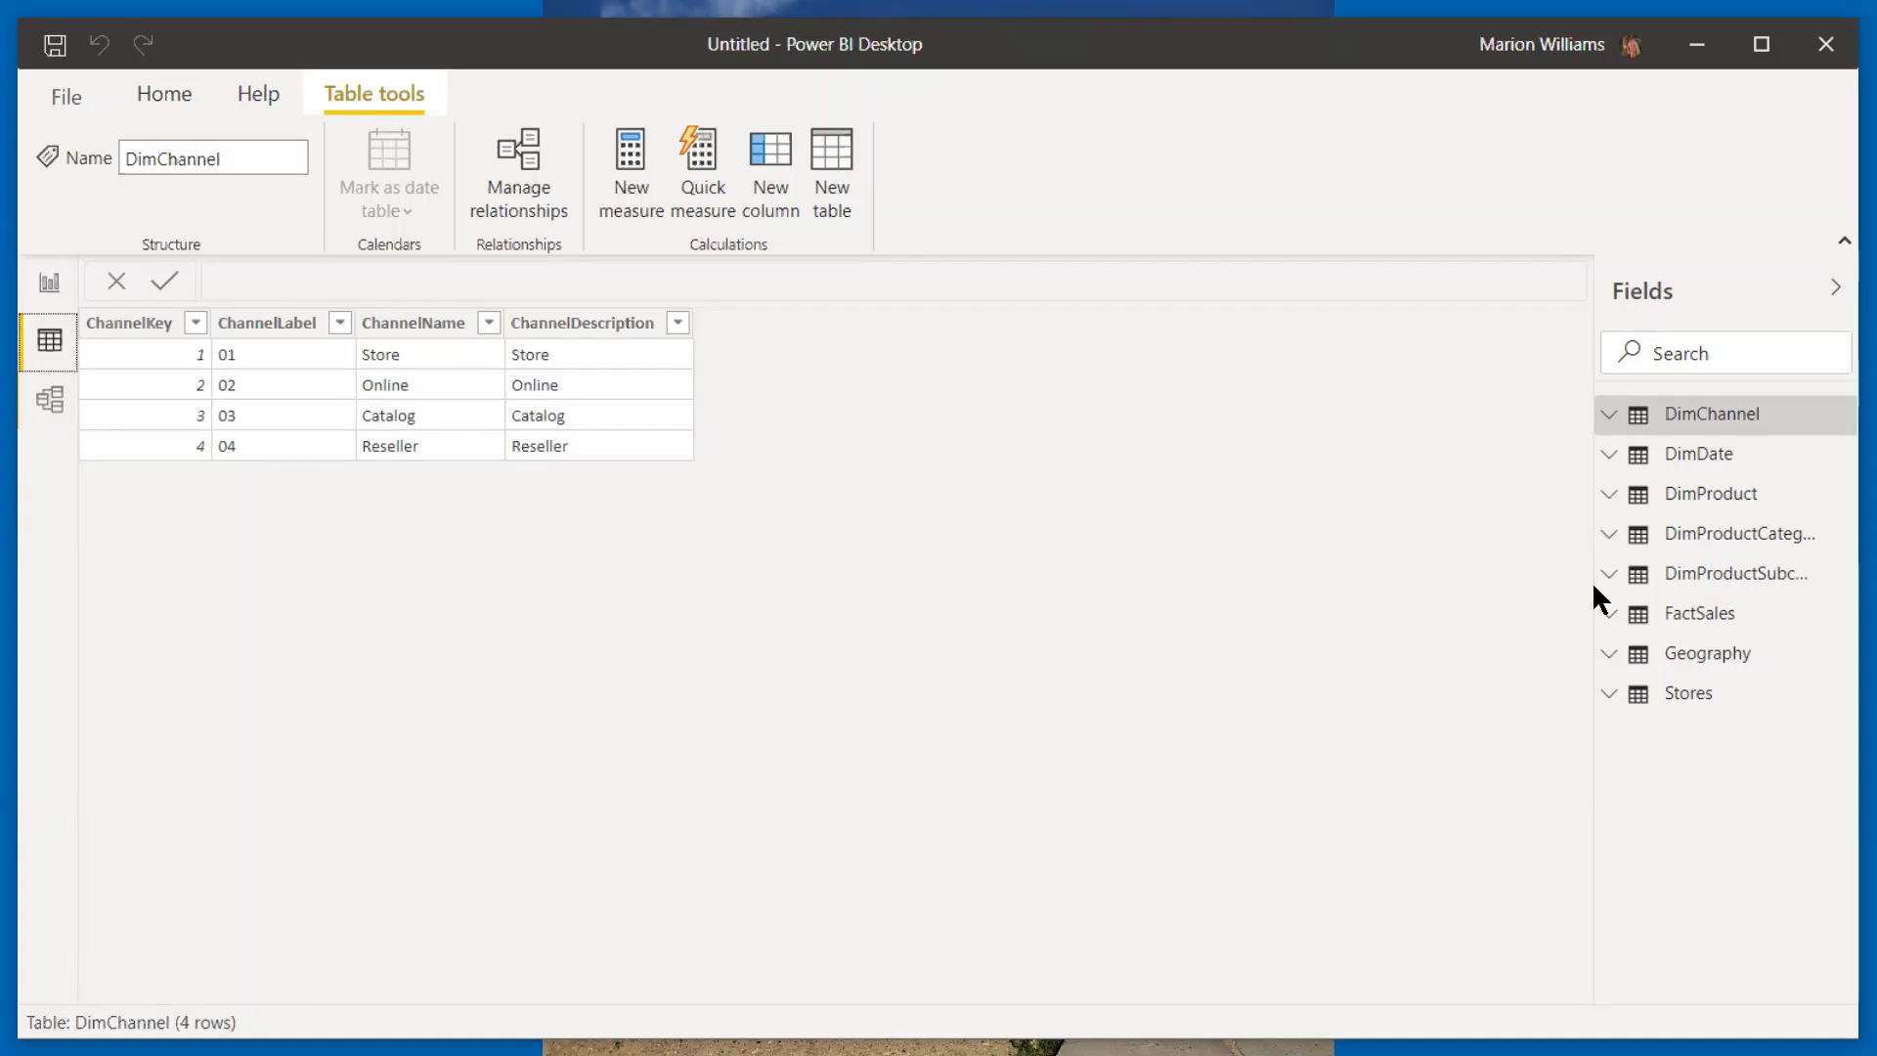
left_click(1696, 613)
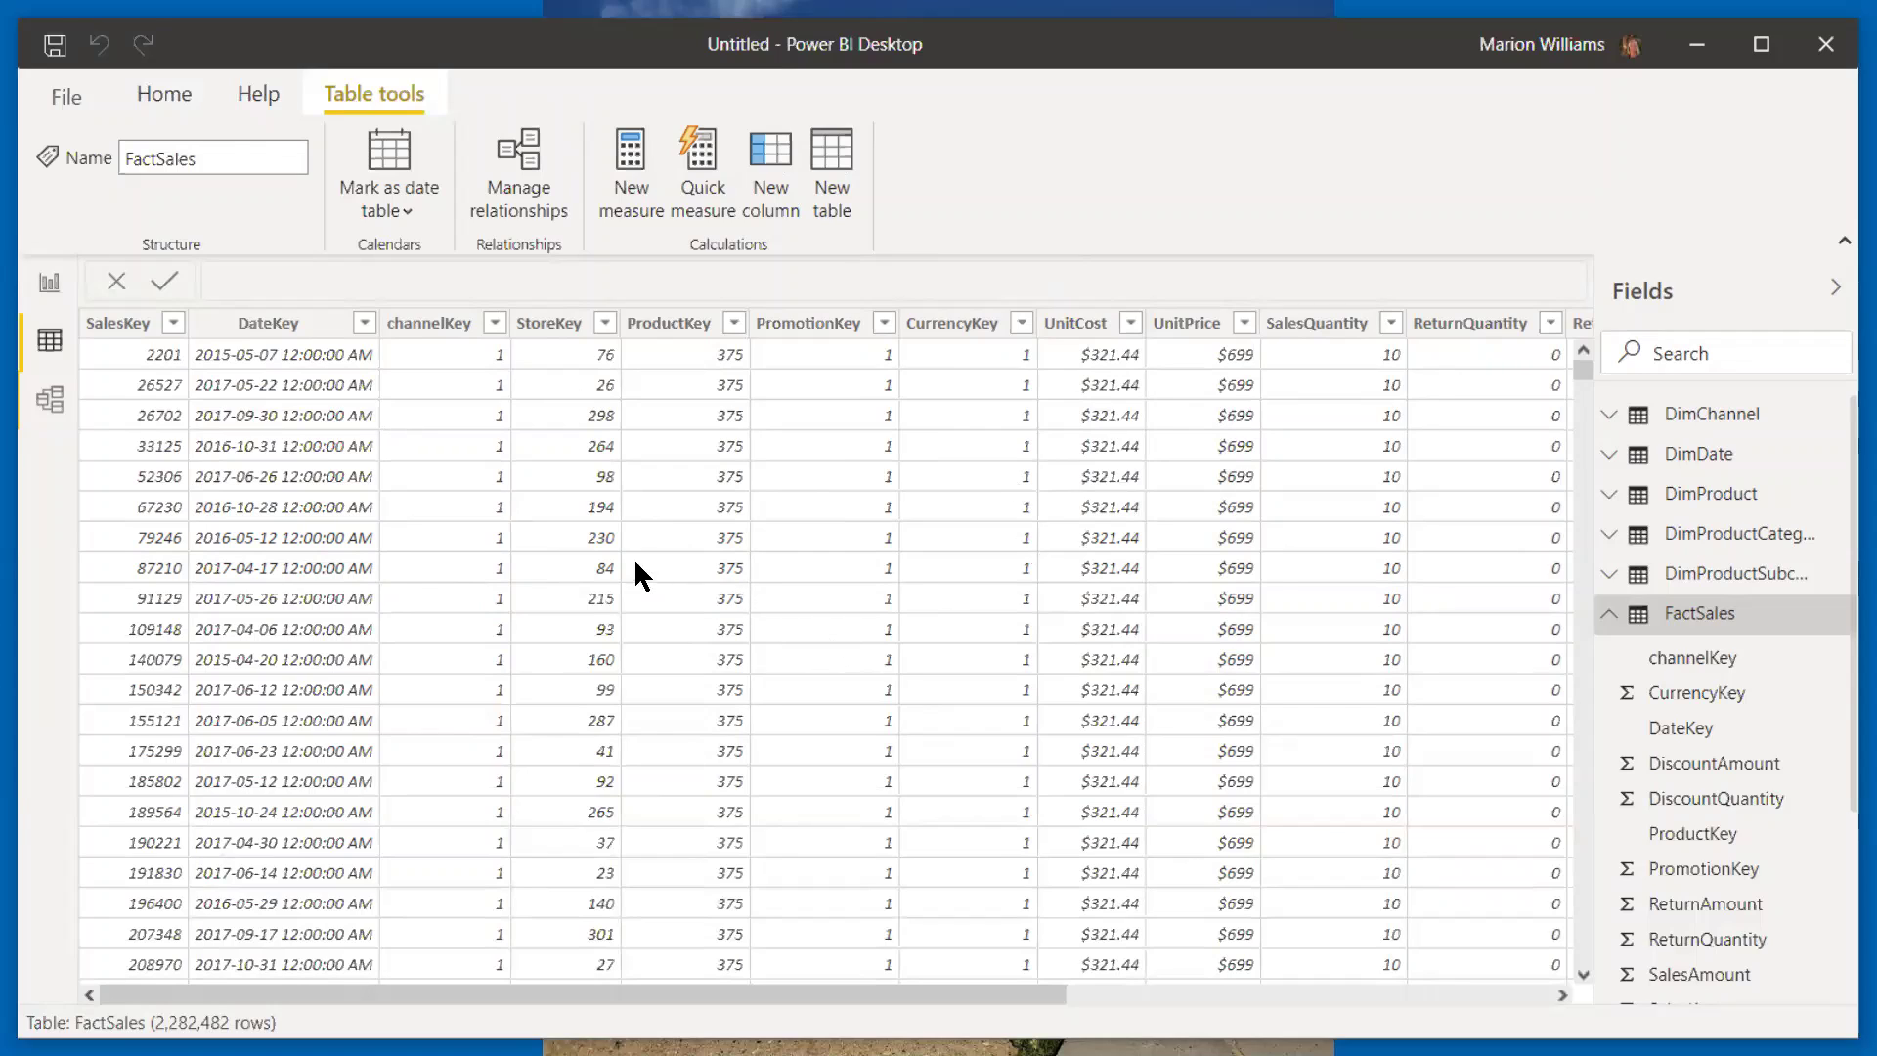
left_click(46, 416)
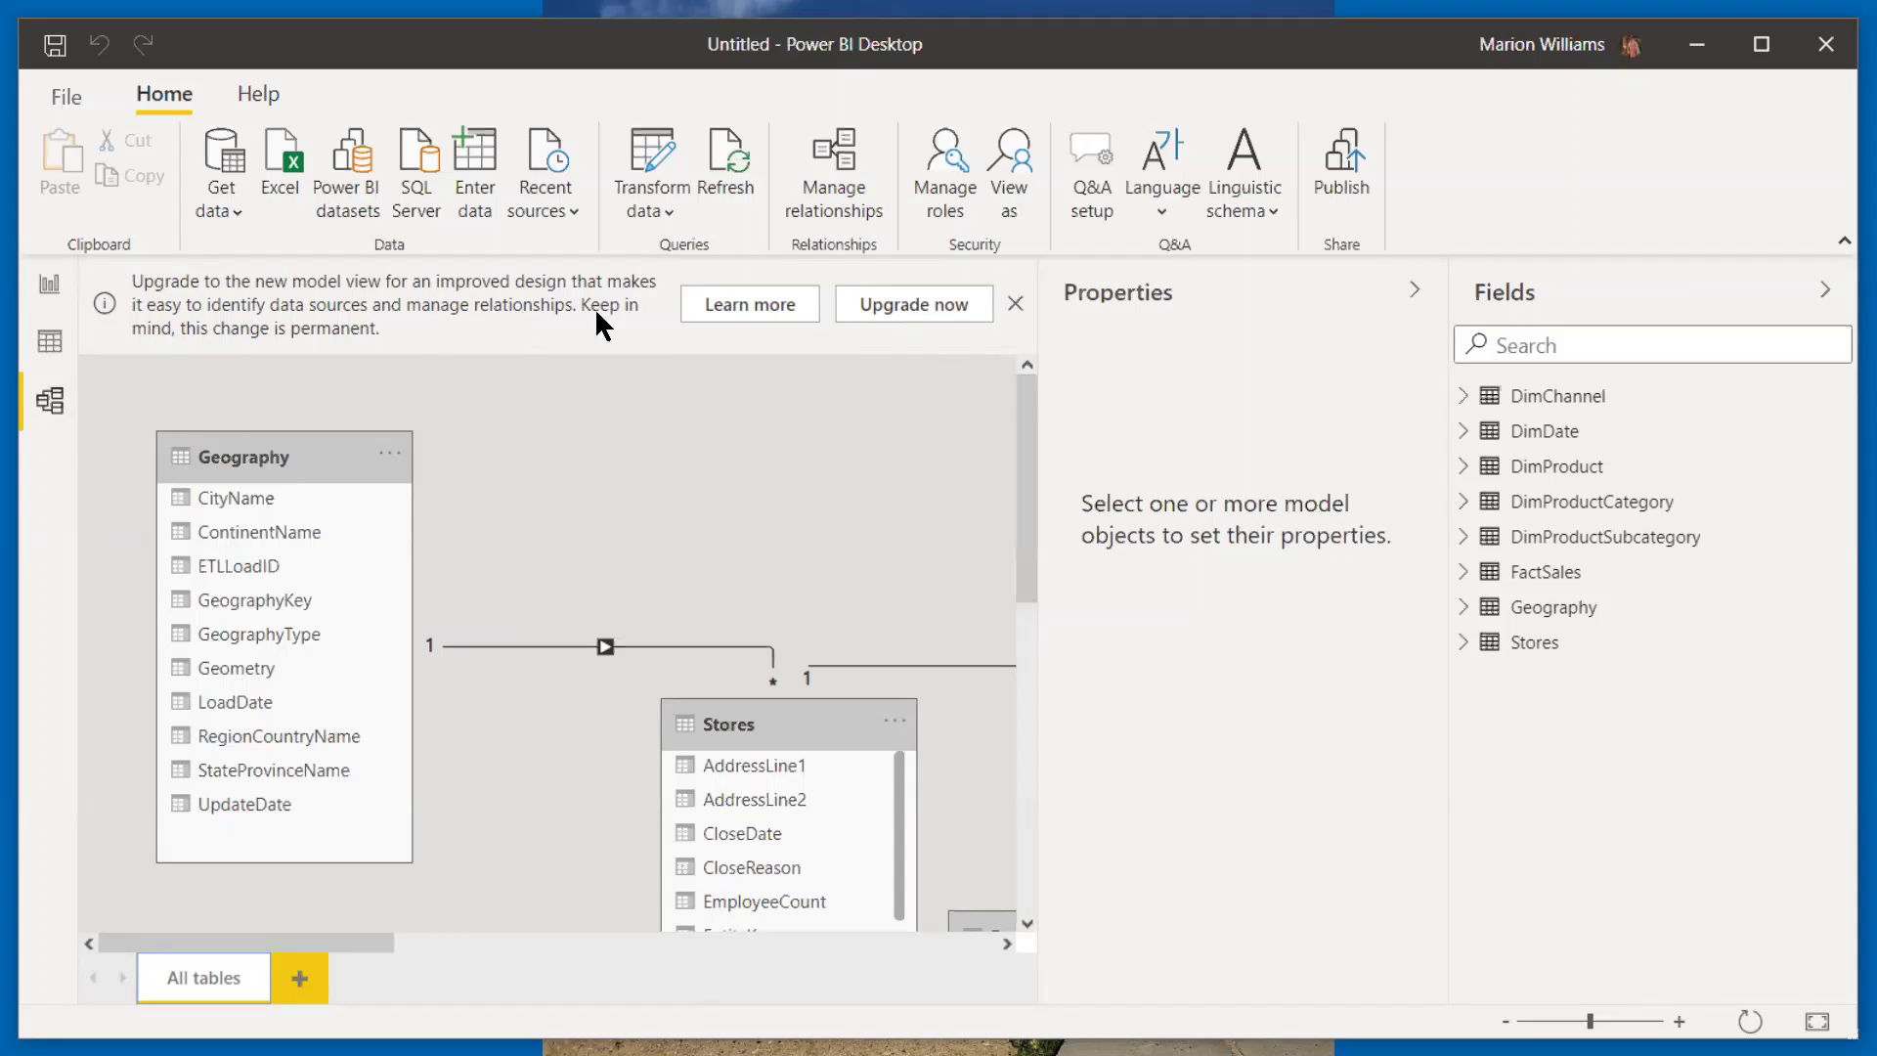
left_click(907, 307)
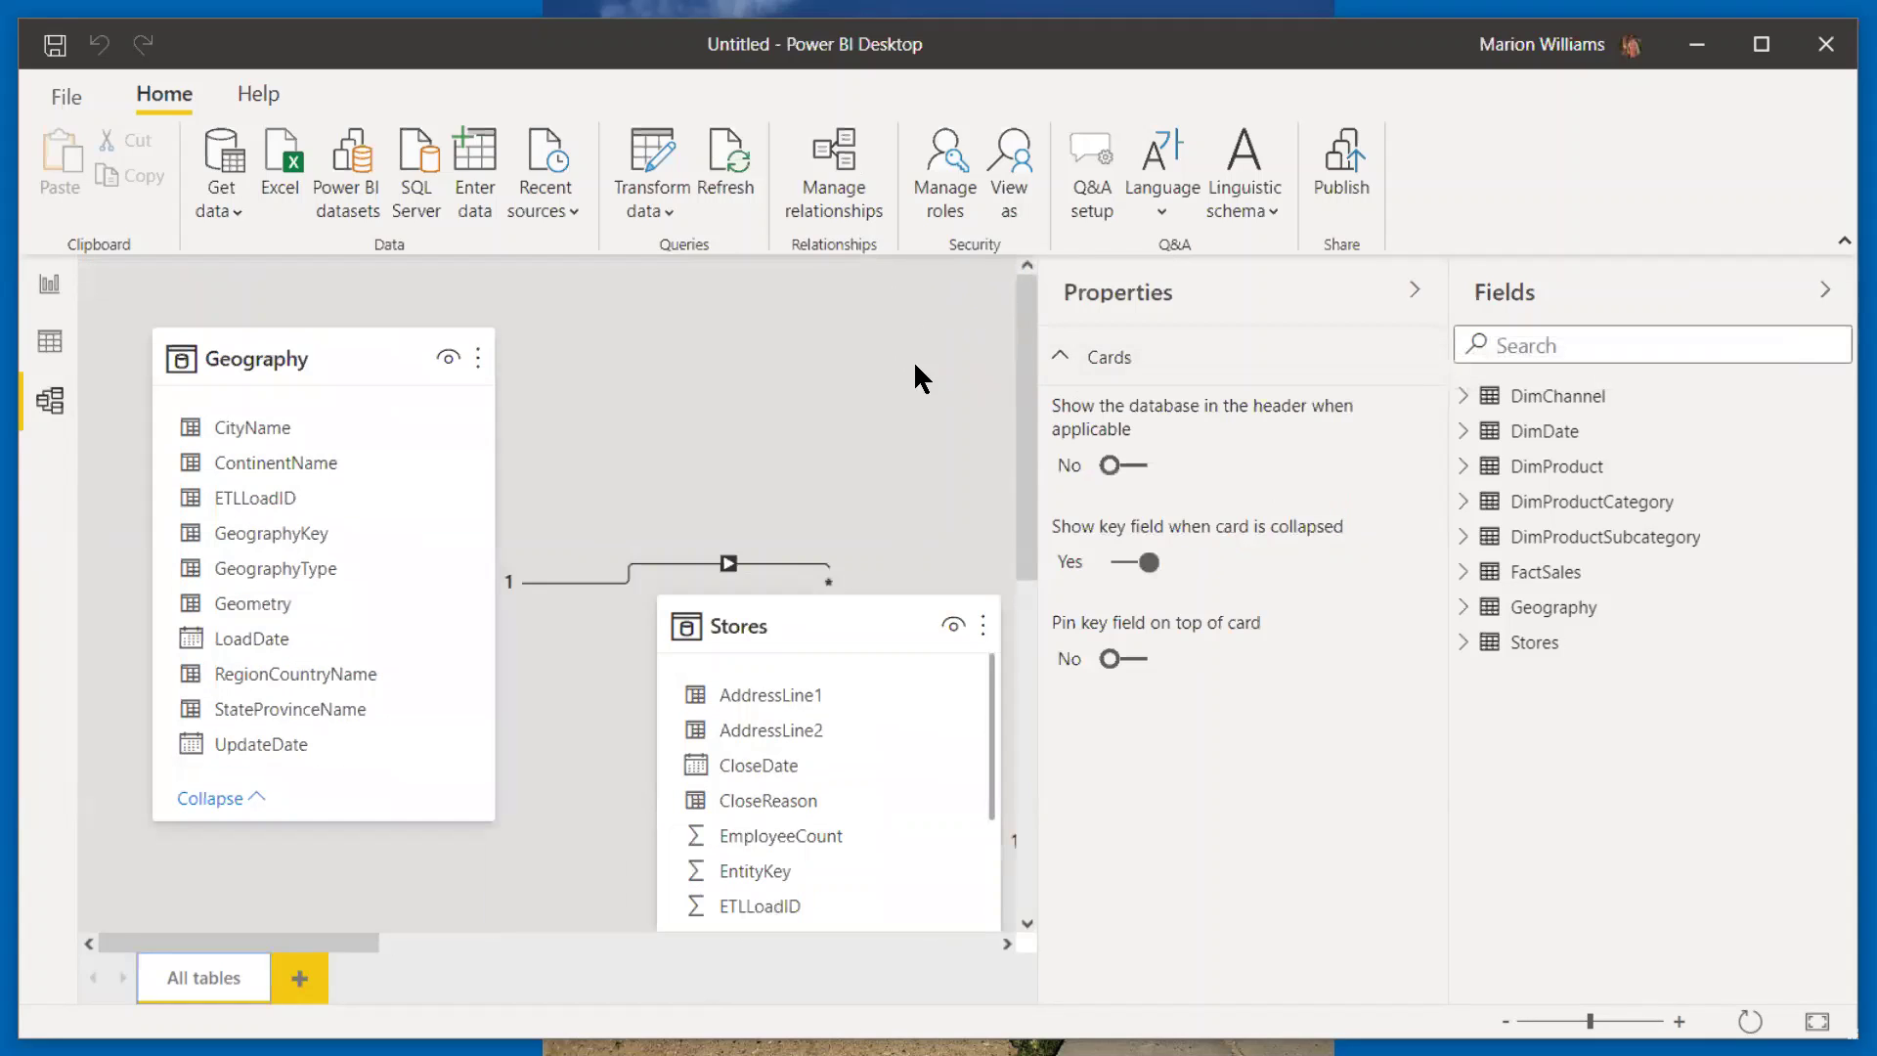
Step: Collapse the Properties and Fields panes and fit all tables of the model diagram in the view
left_click(1411, 290)
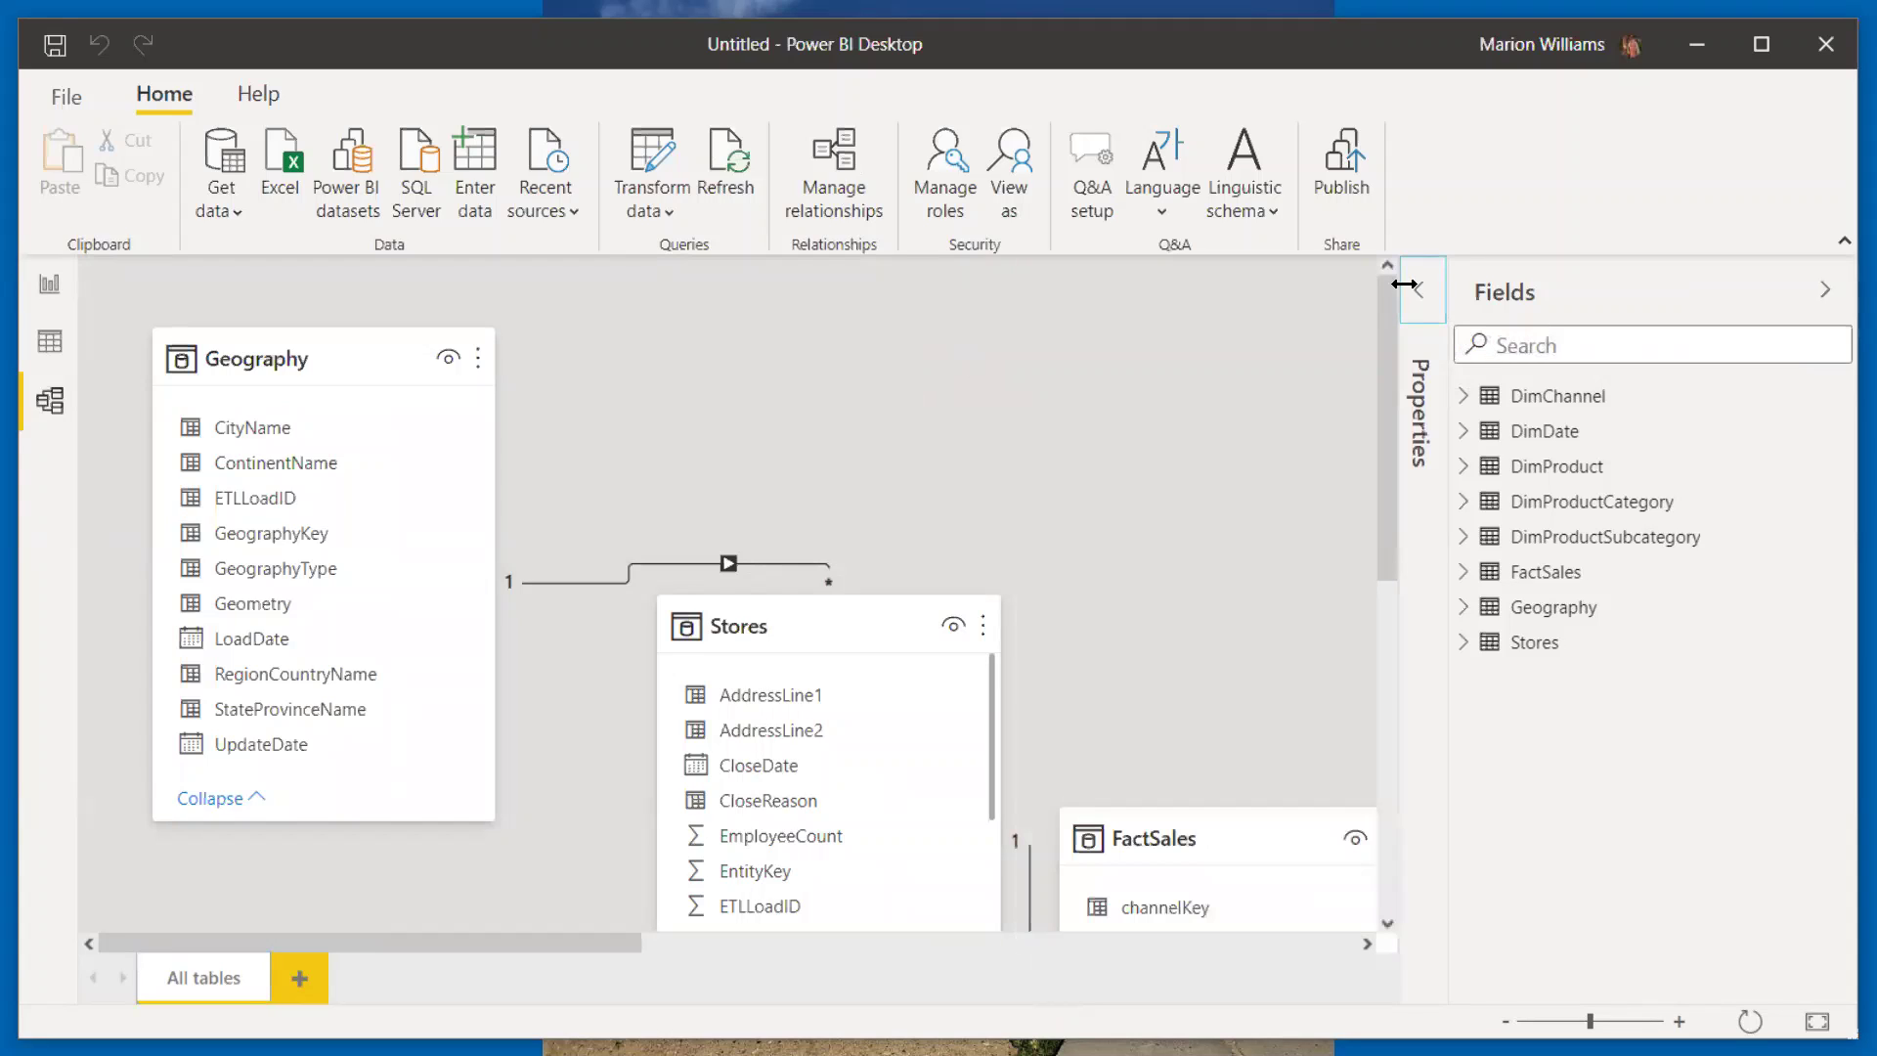
left_click(1820, 290)
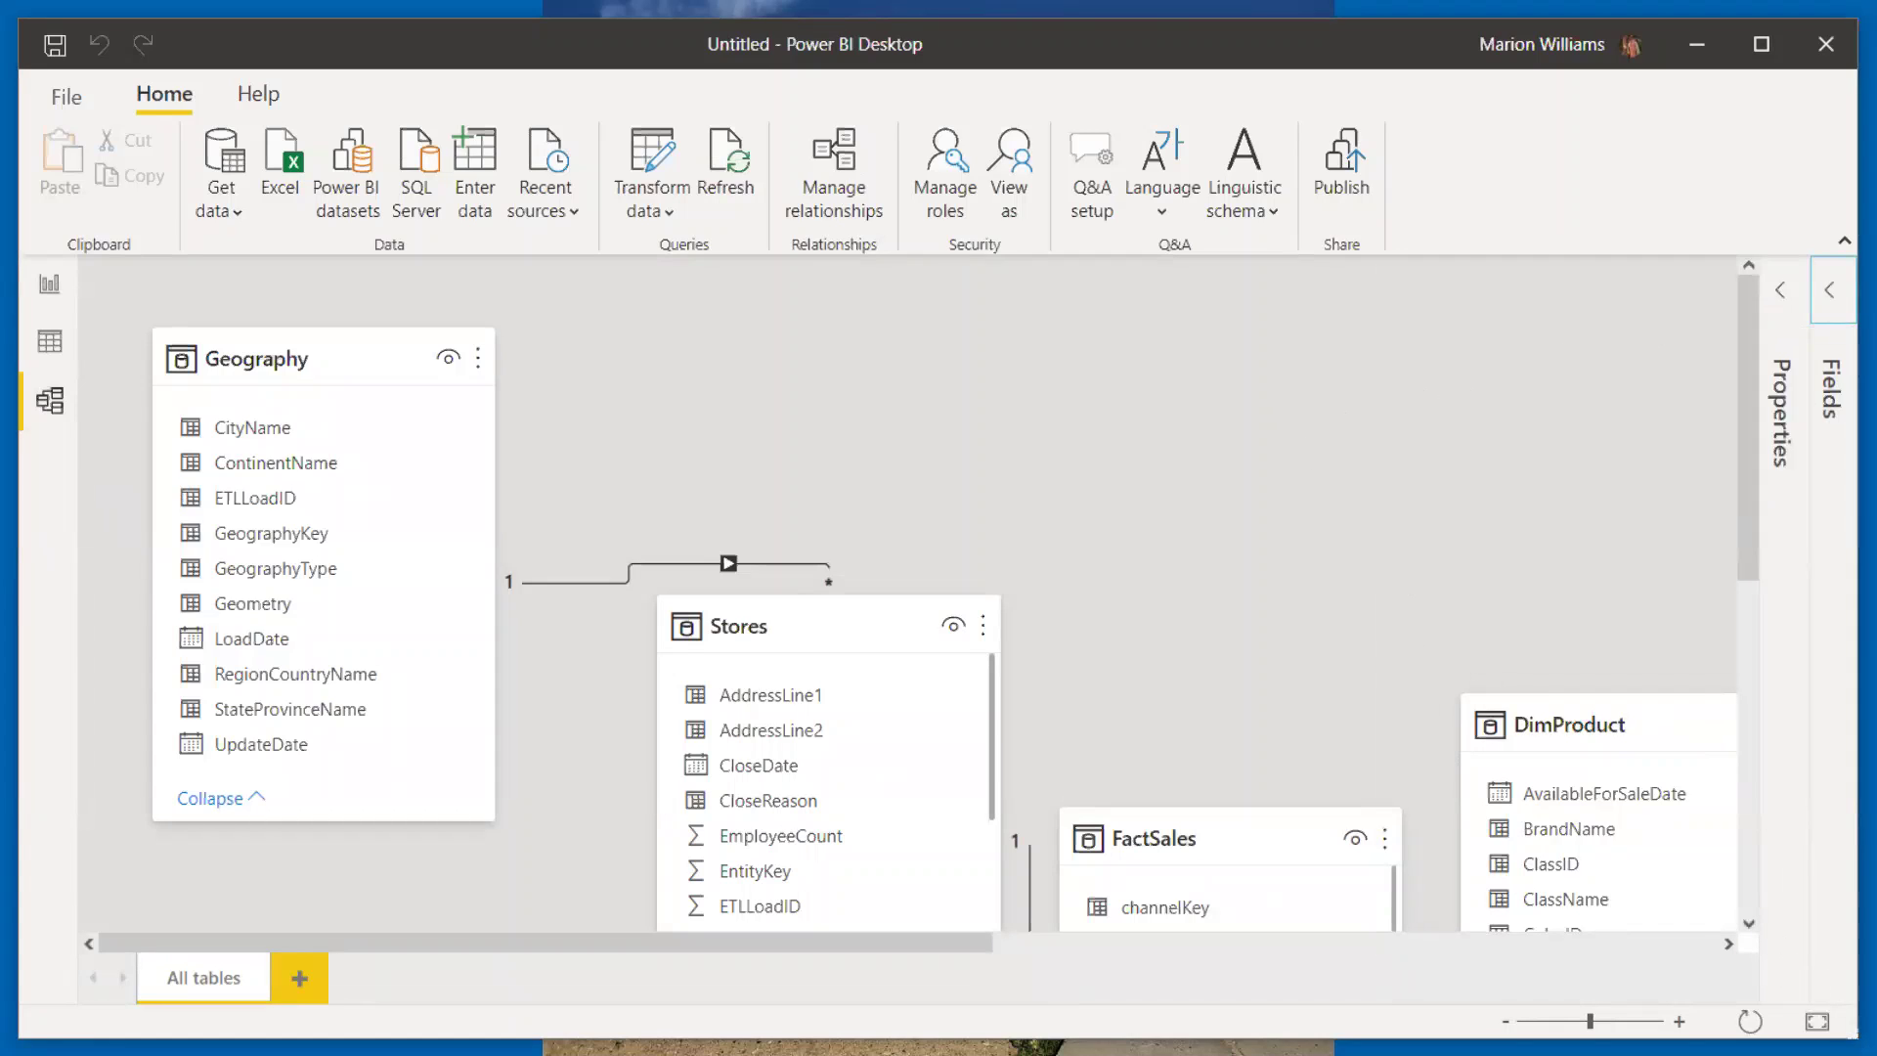
left_click(1816, 1022)
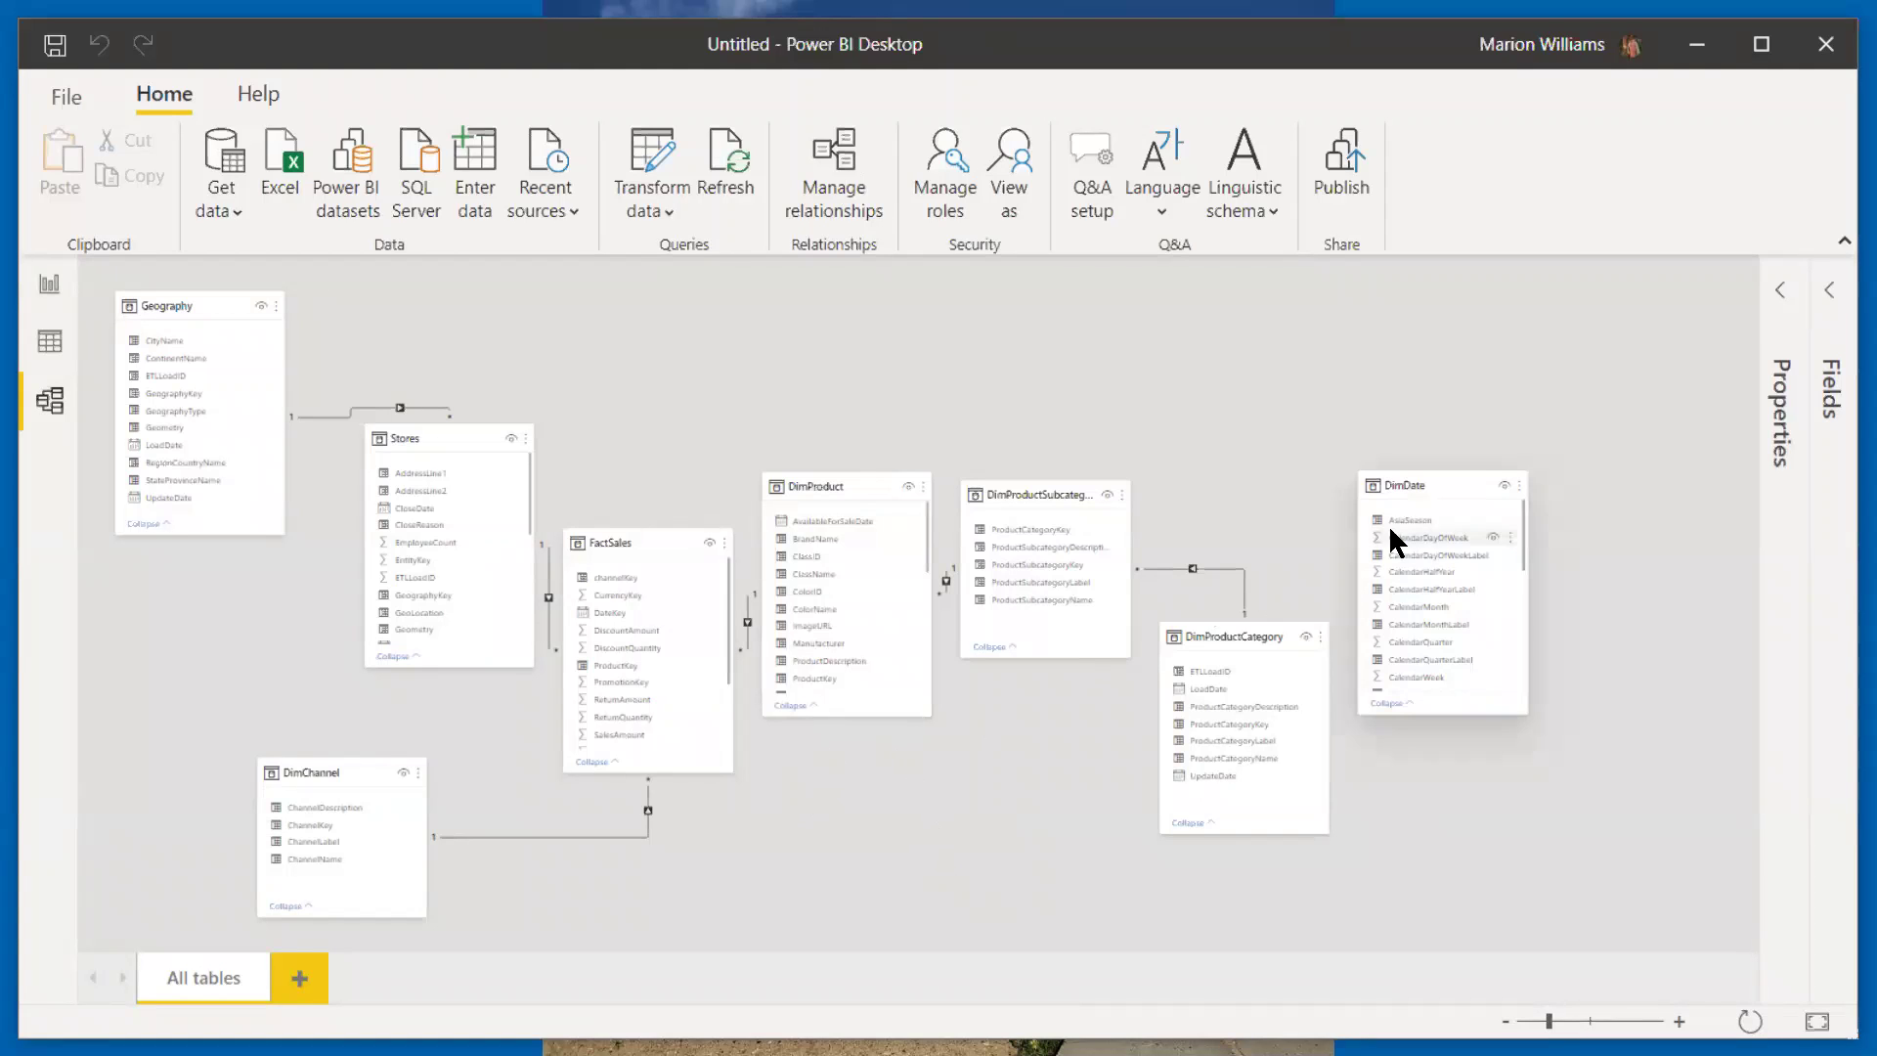
Step: In the model diagram, place DimDate beneath Geography and DimChannel to the lower right of FactSales
mouse_move(1447, 485)
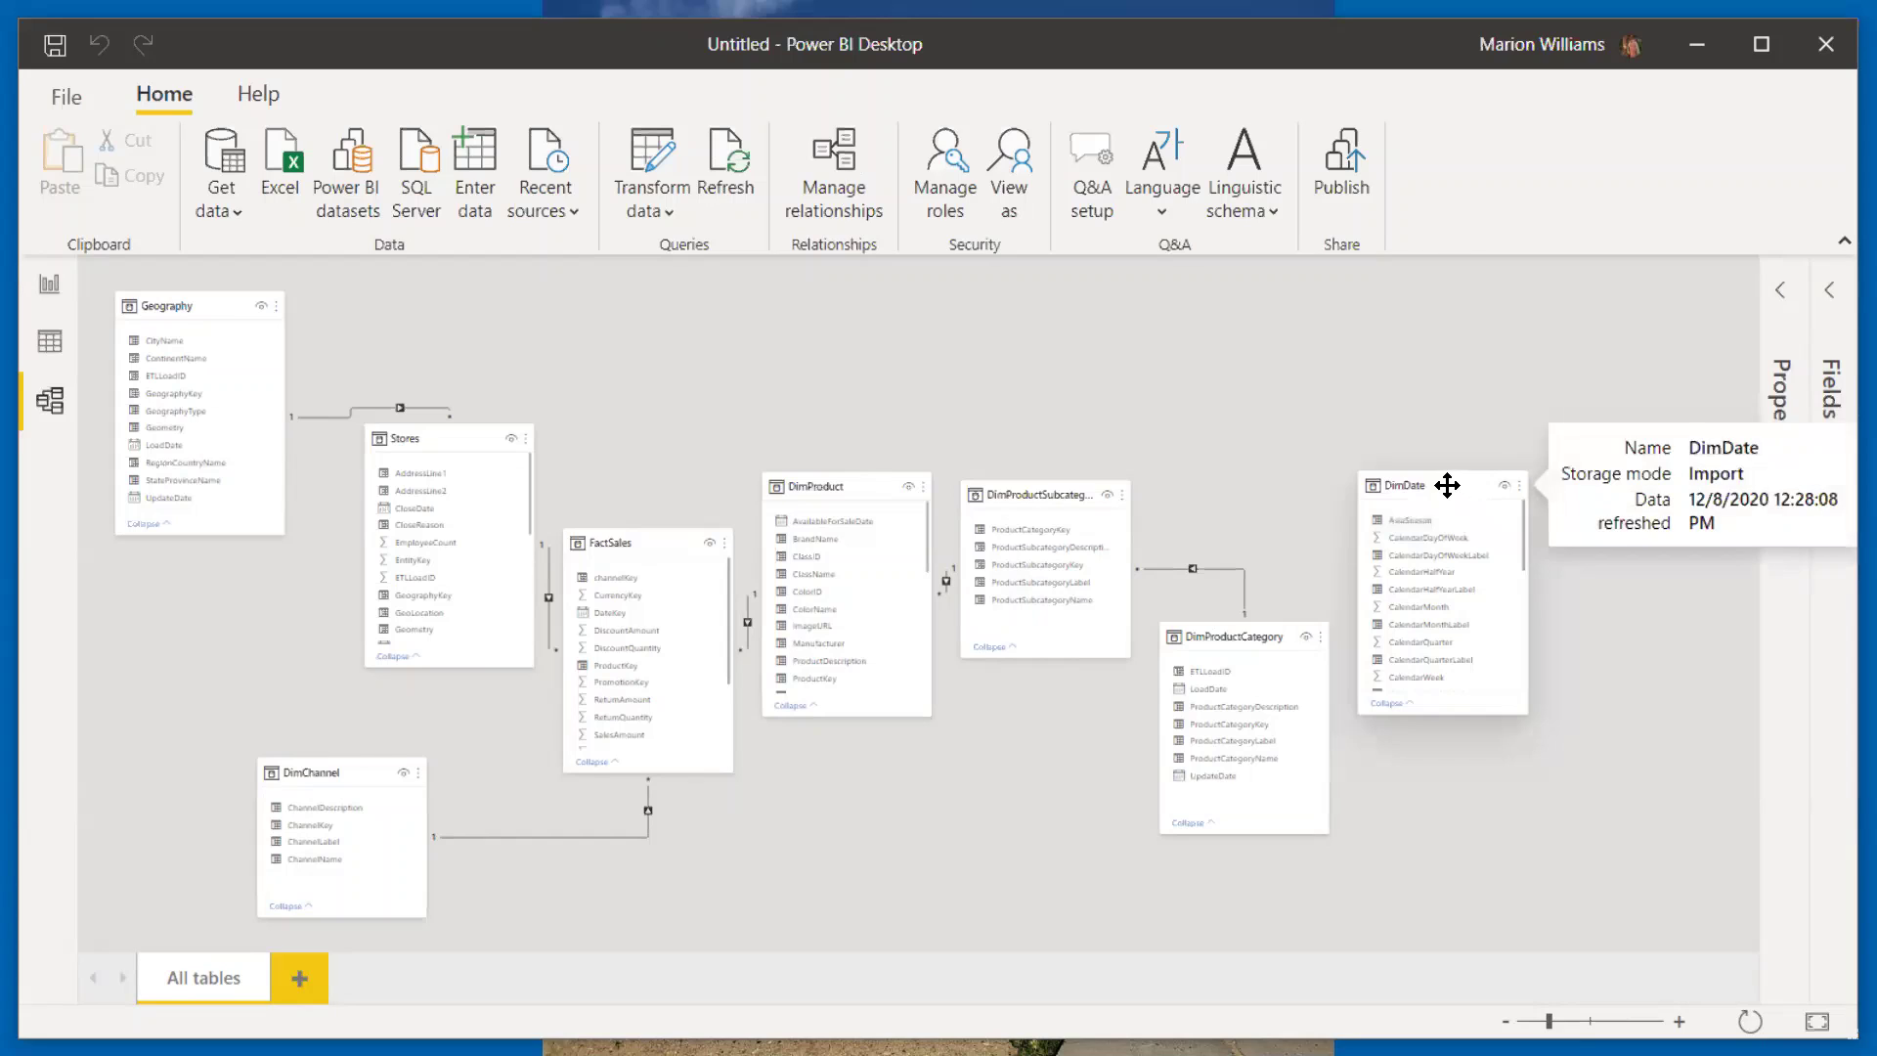
left_click_drag(1471, 478, 150, 614)
mouse_move(1508, 387)
left_click_drag(327, 767, 869, 763)
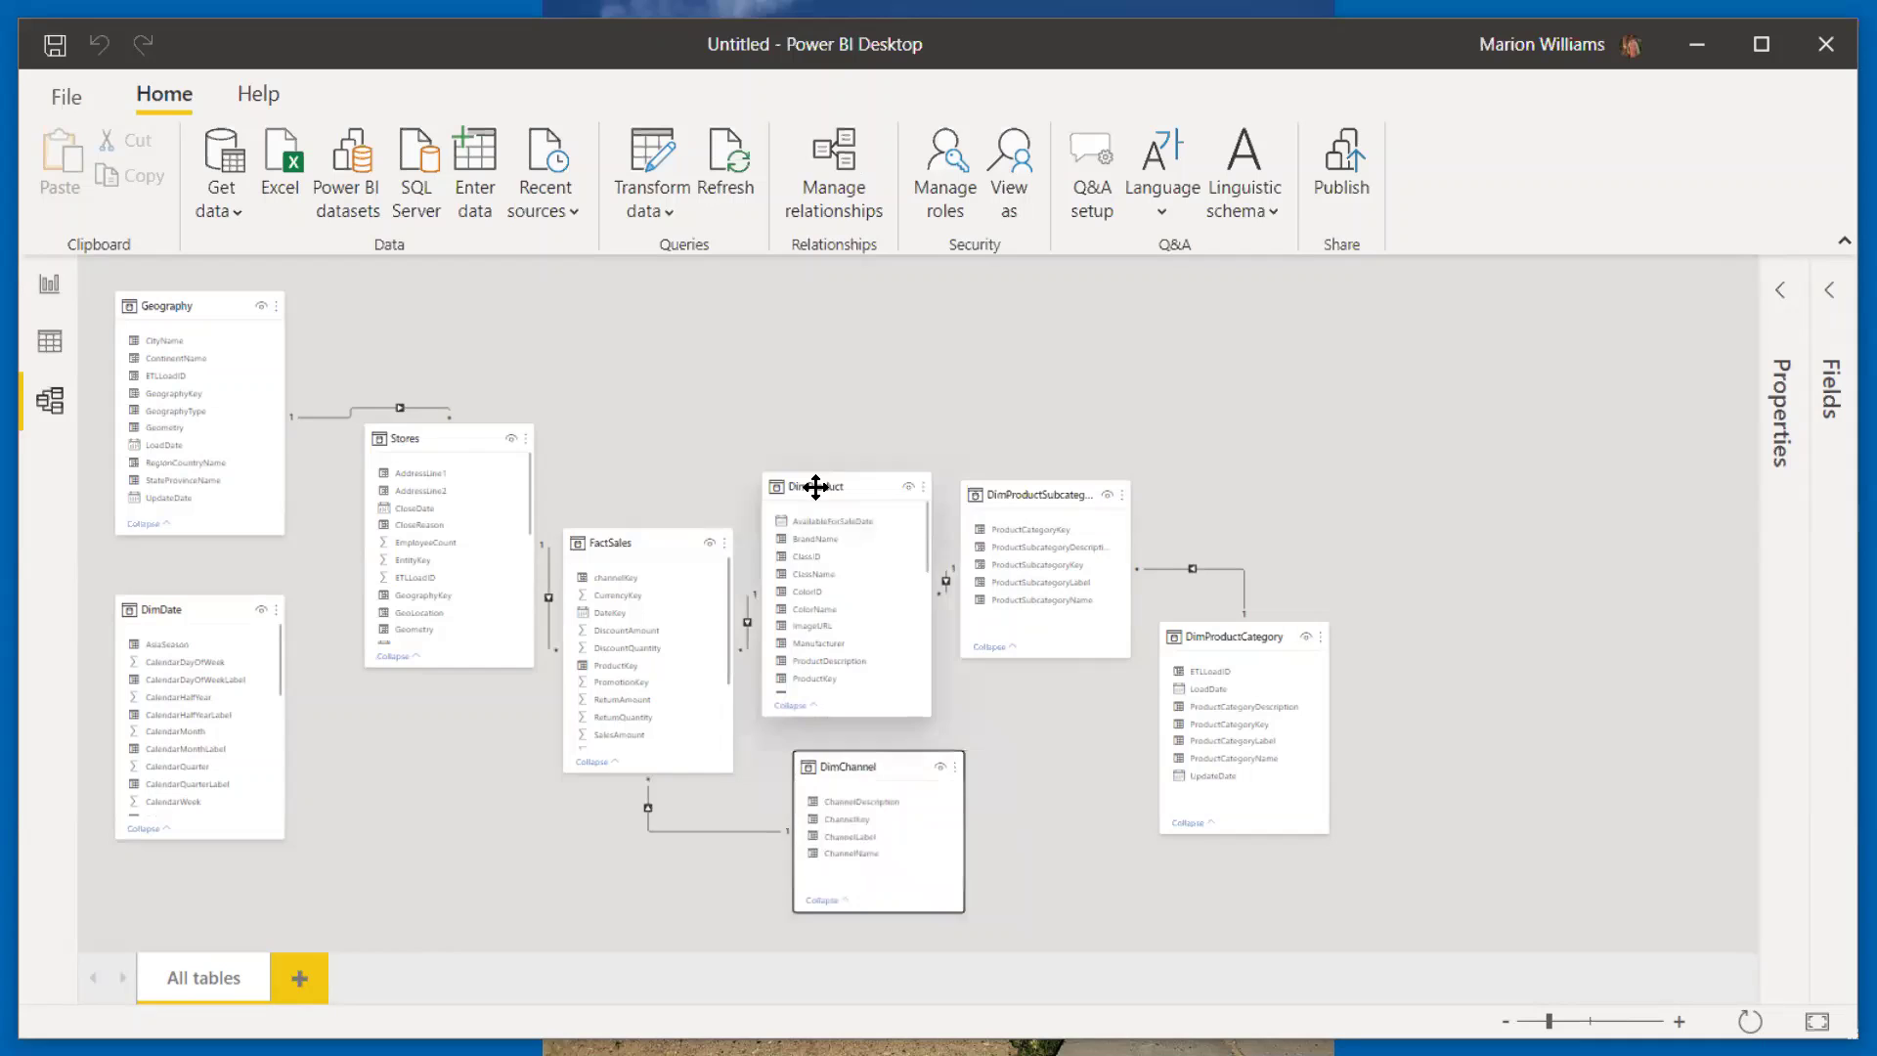
Step: Line up DimProduct, DimProductSubcategory and DimProductCategory in a row to the upper right of FactSales, and shift DimChannel slightly up and right
left_click_drag(826, 486, 793, 338)
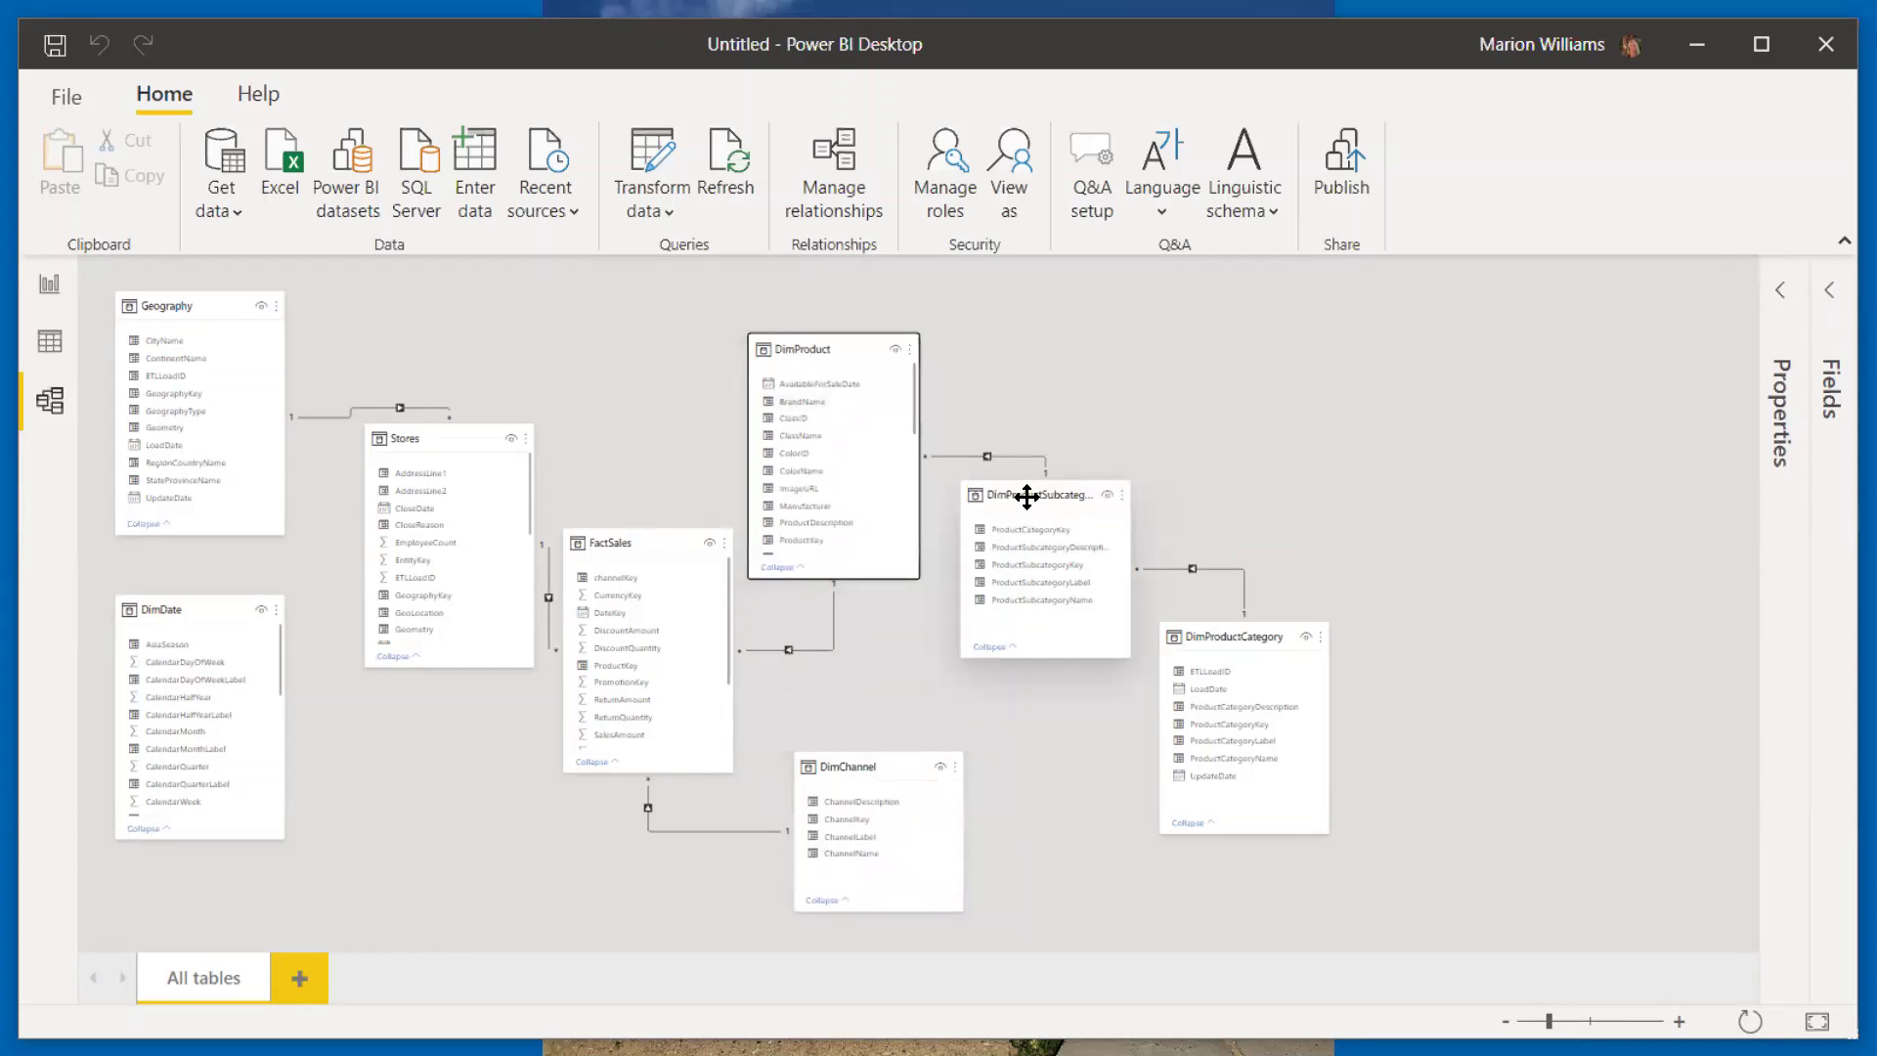
left_click_drag(1027, 495, 1042, 342)
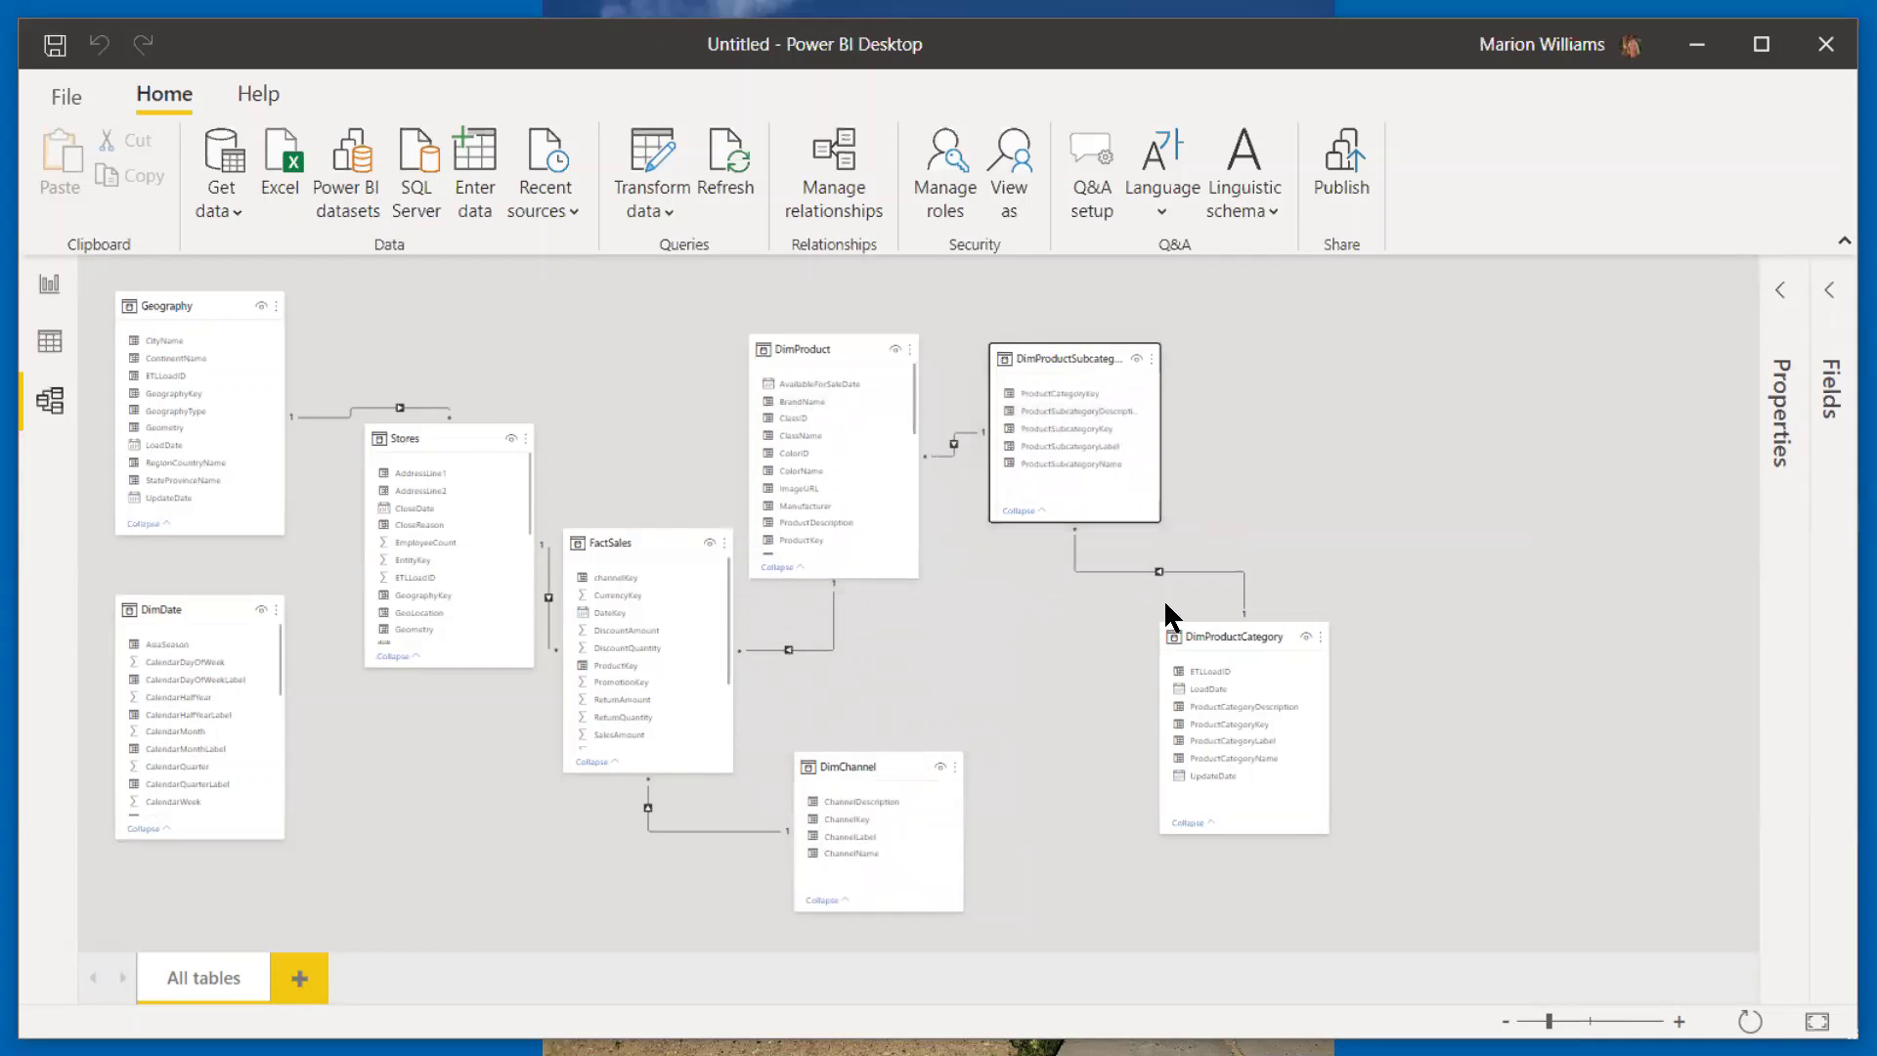
left_click_drag(1207, 631, 1270, 339)
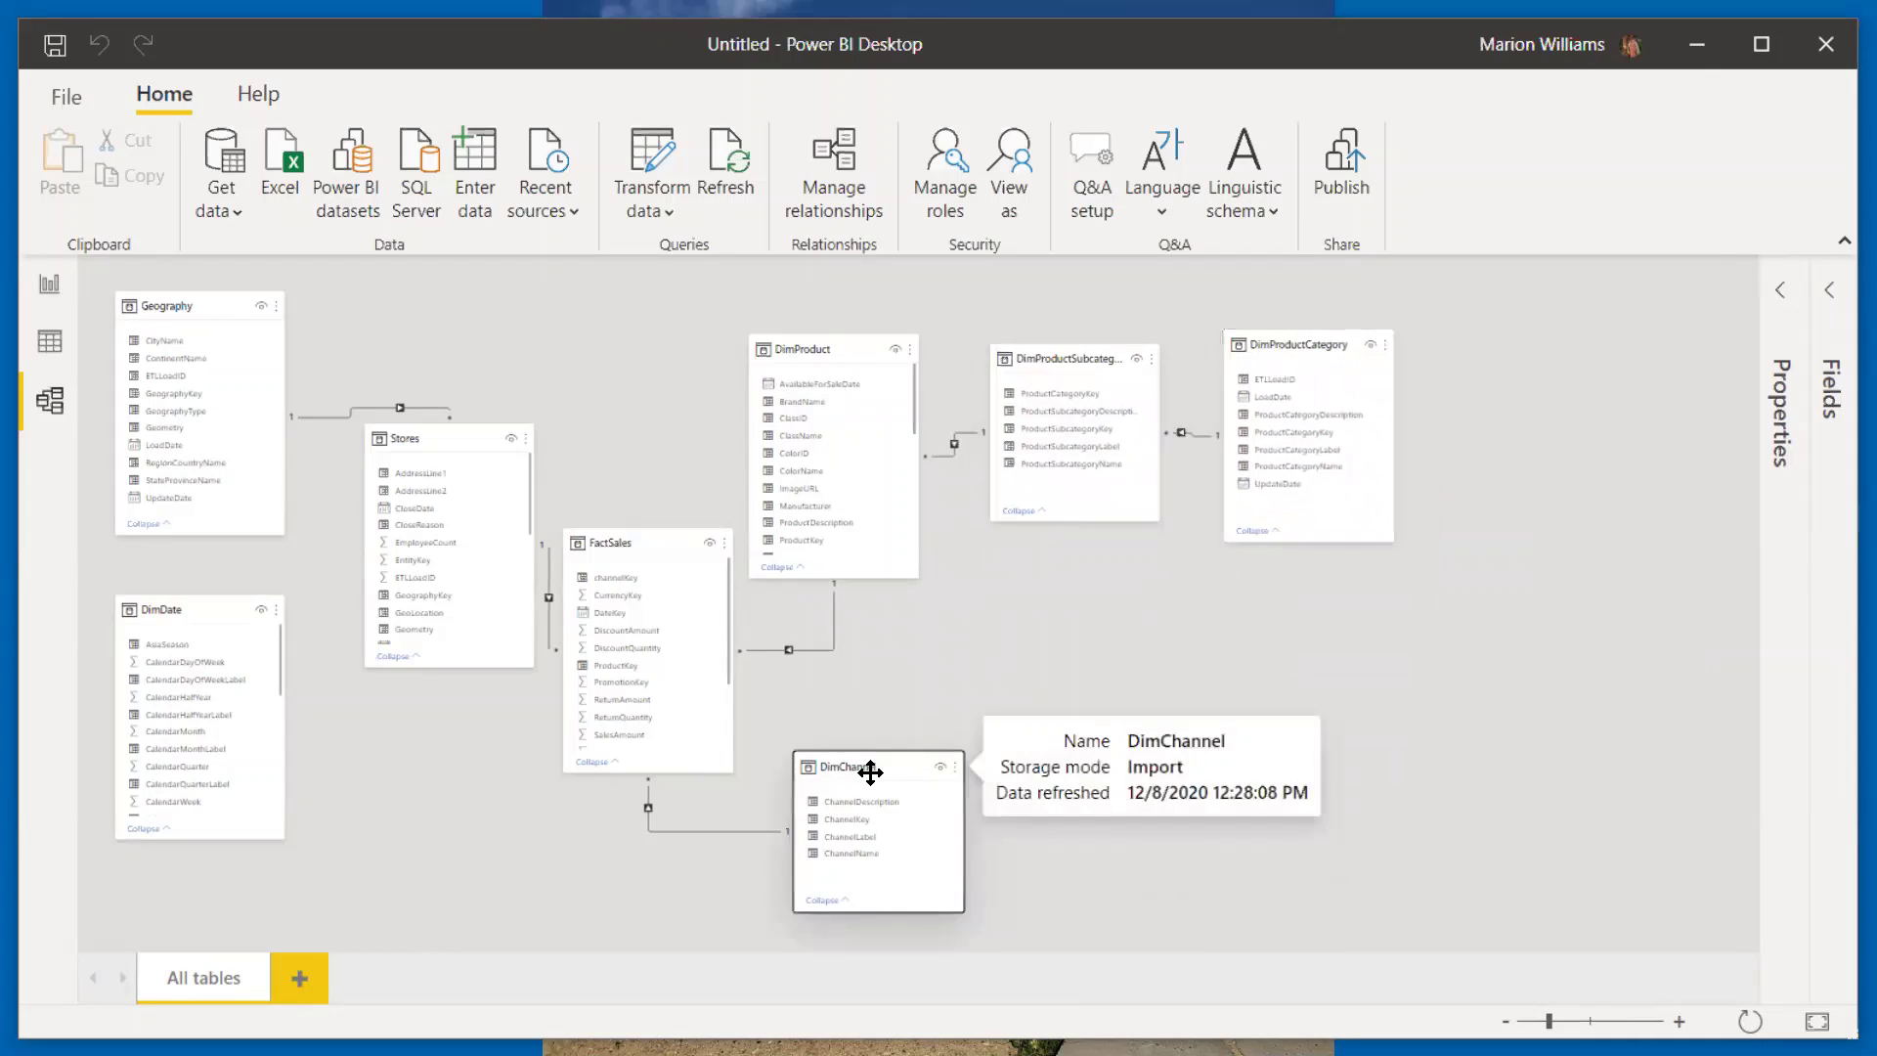
left_click_drag(869, 766, 932, 704)
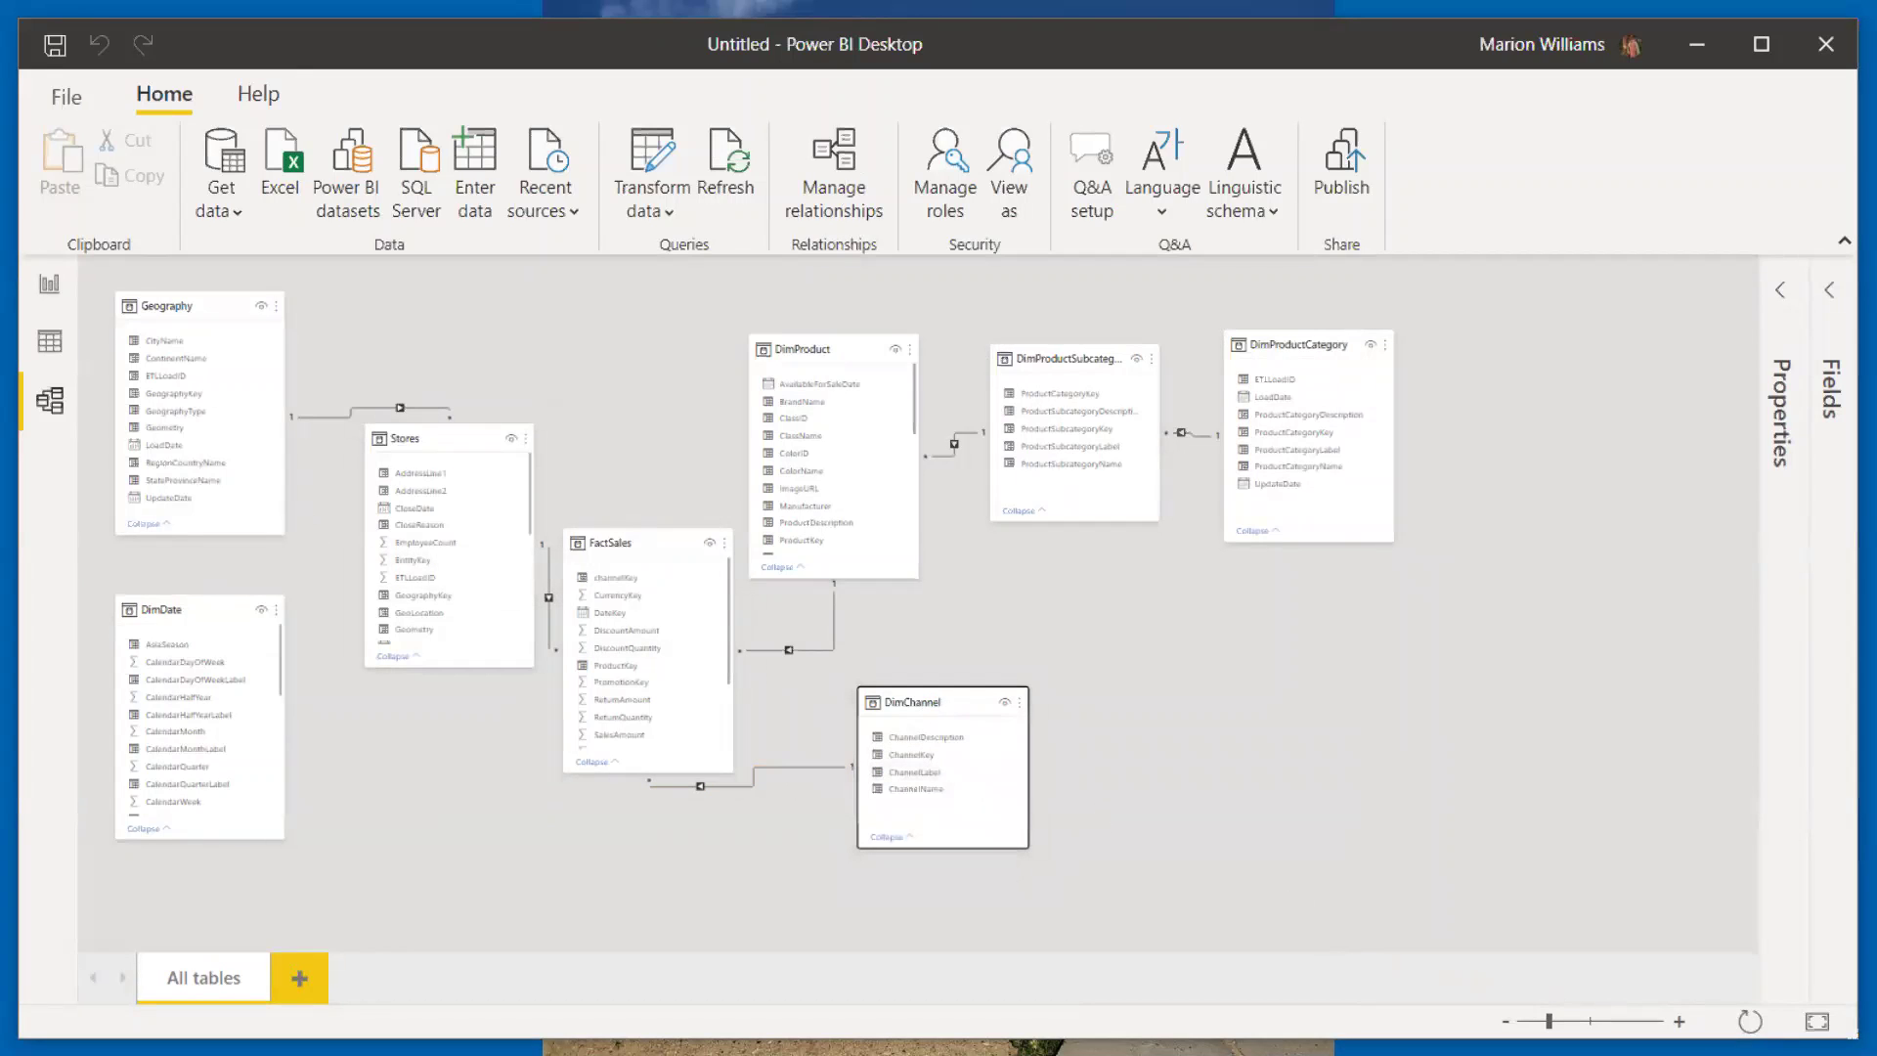
left_click(1818, 1021)
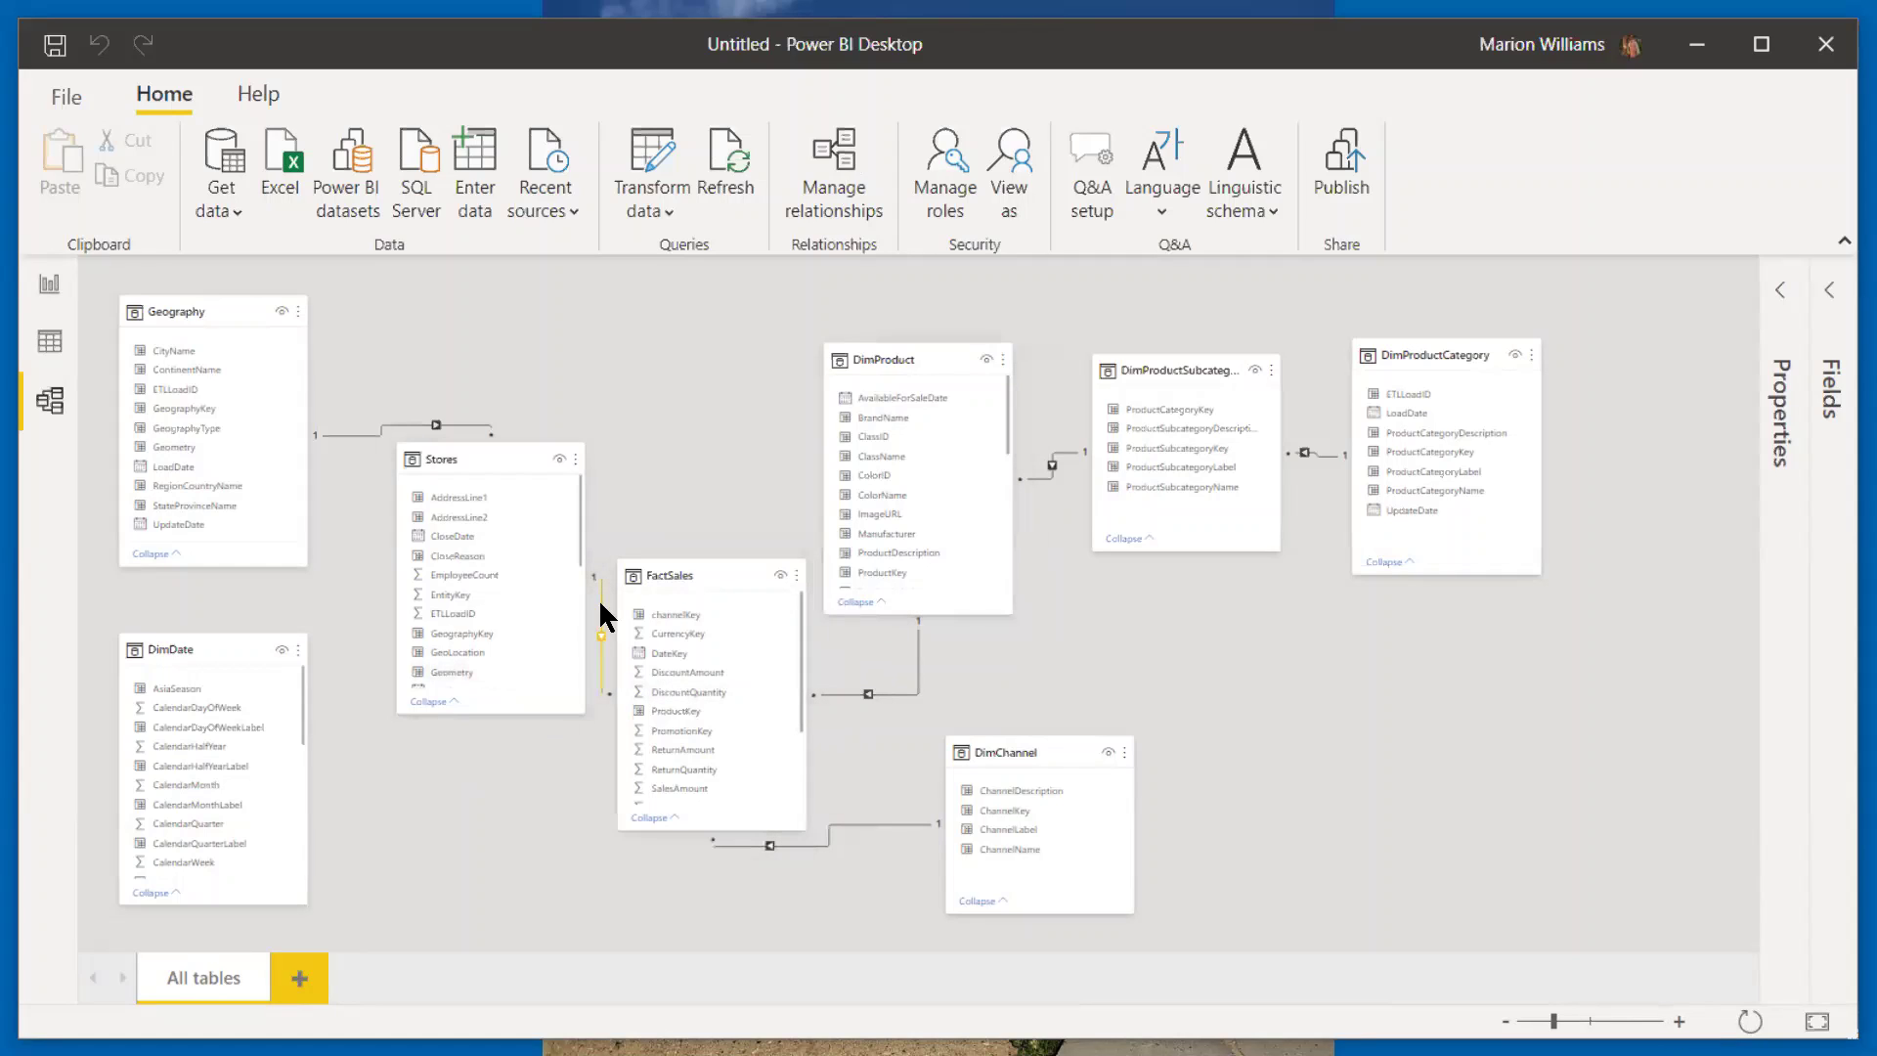
Step: Create a relationship between Datekey in DimDate and DateKey in FactSales in the model diagram
left_click(662, 650)
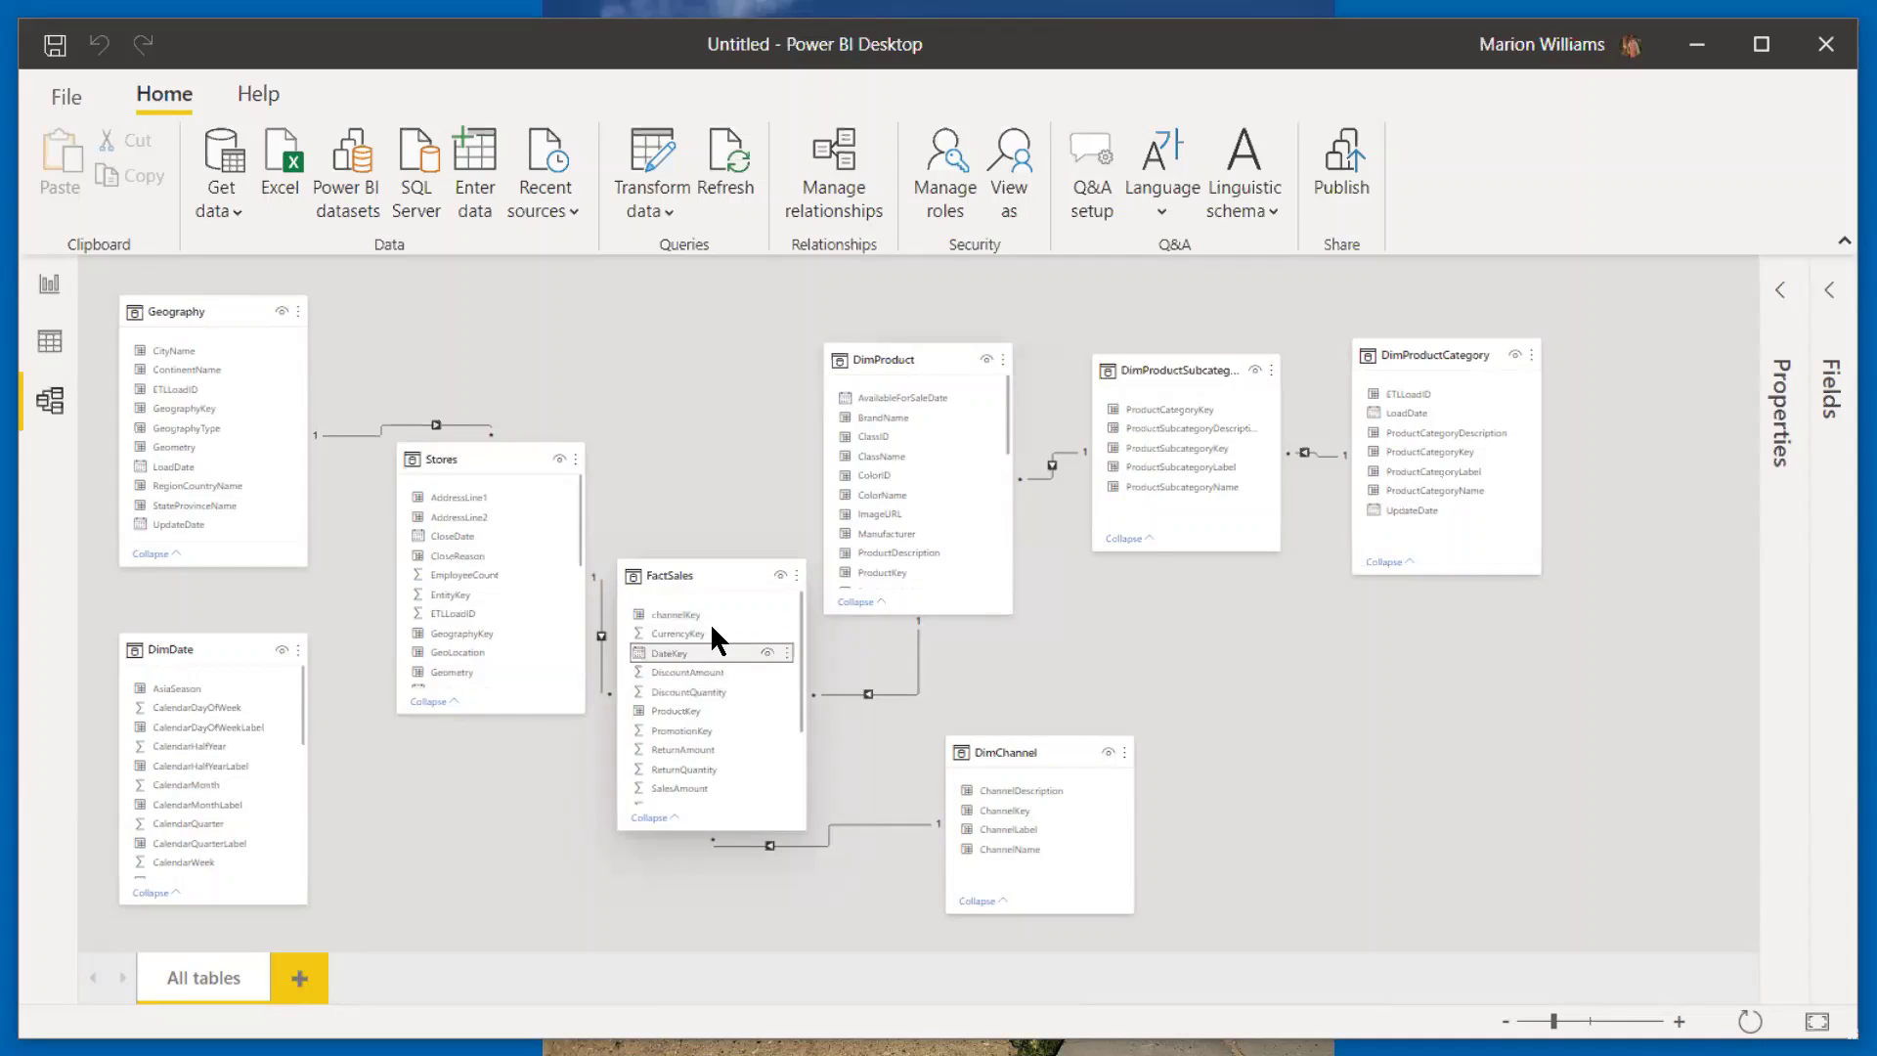
mouse_move(706, 583)
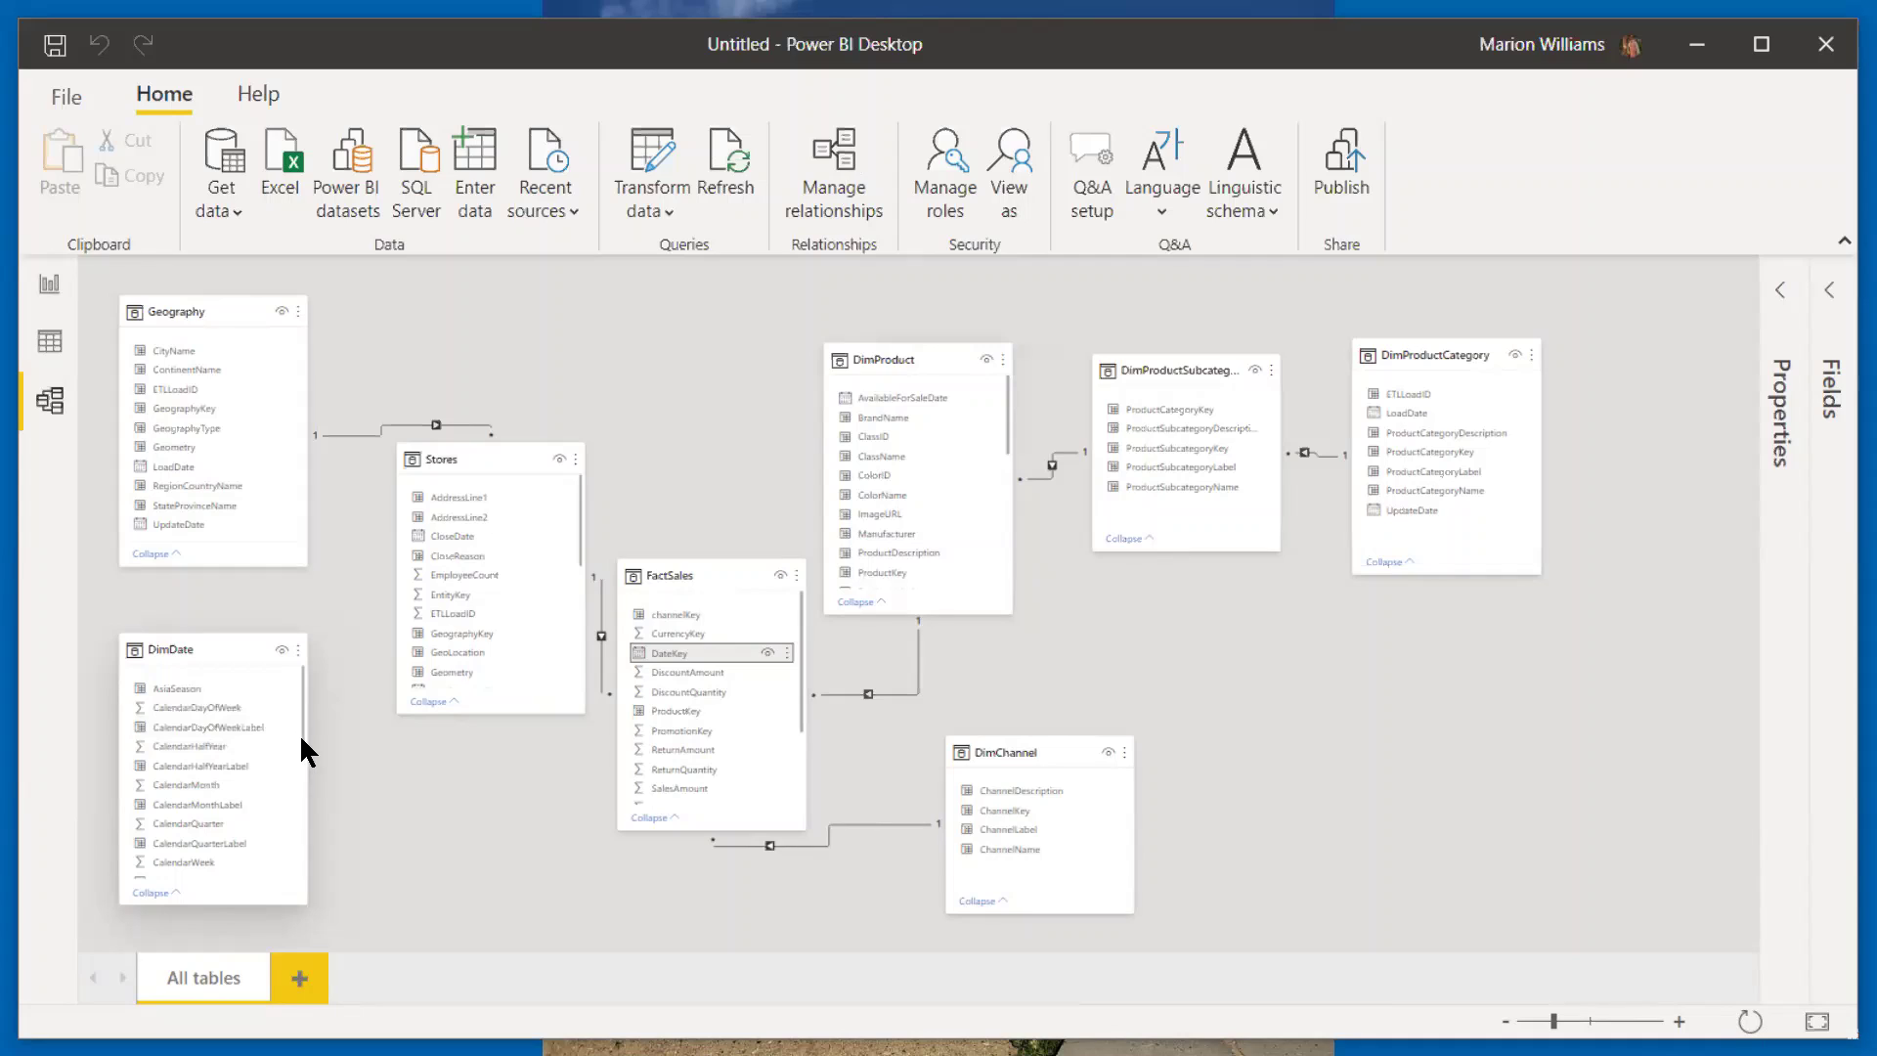
left_click_drag(299, 733, 299, 794)
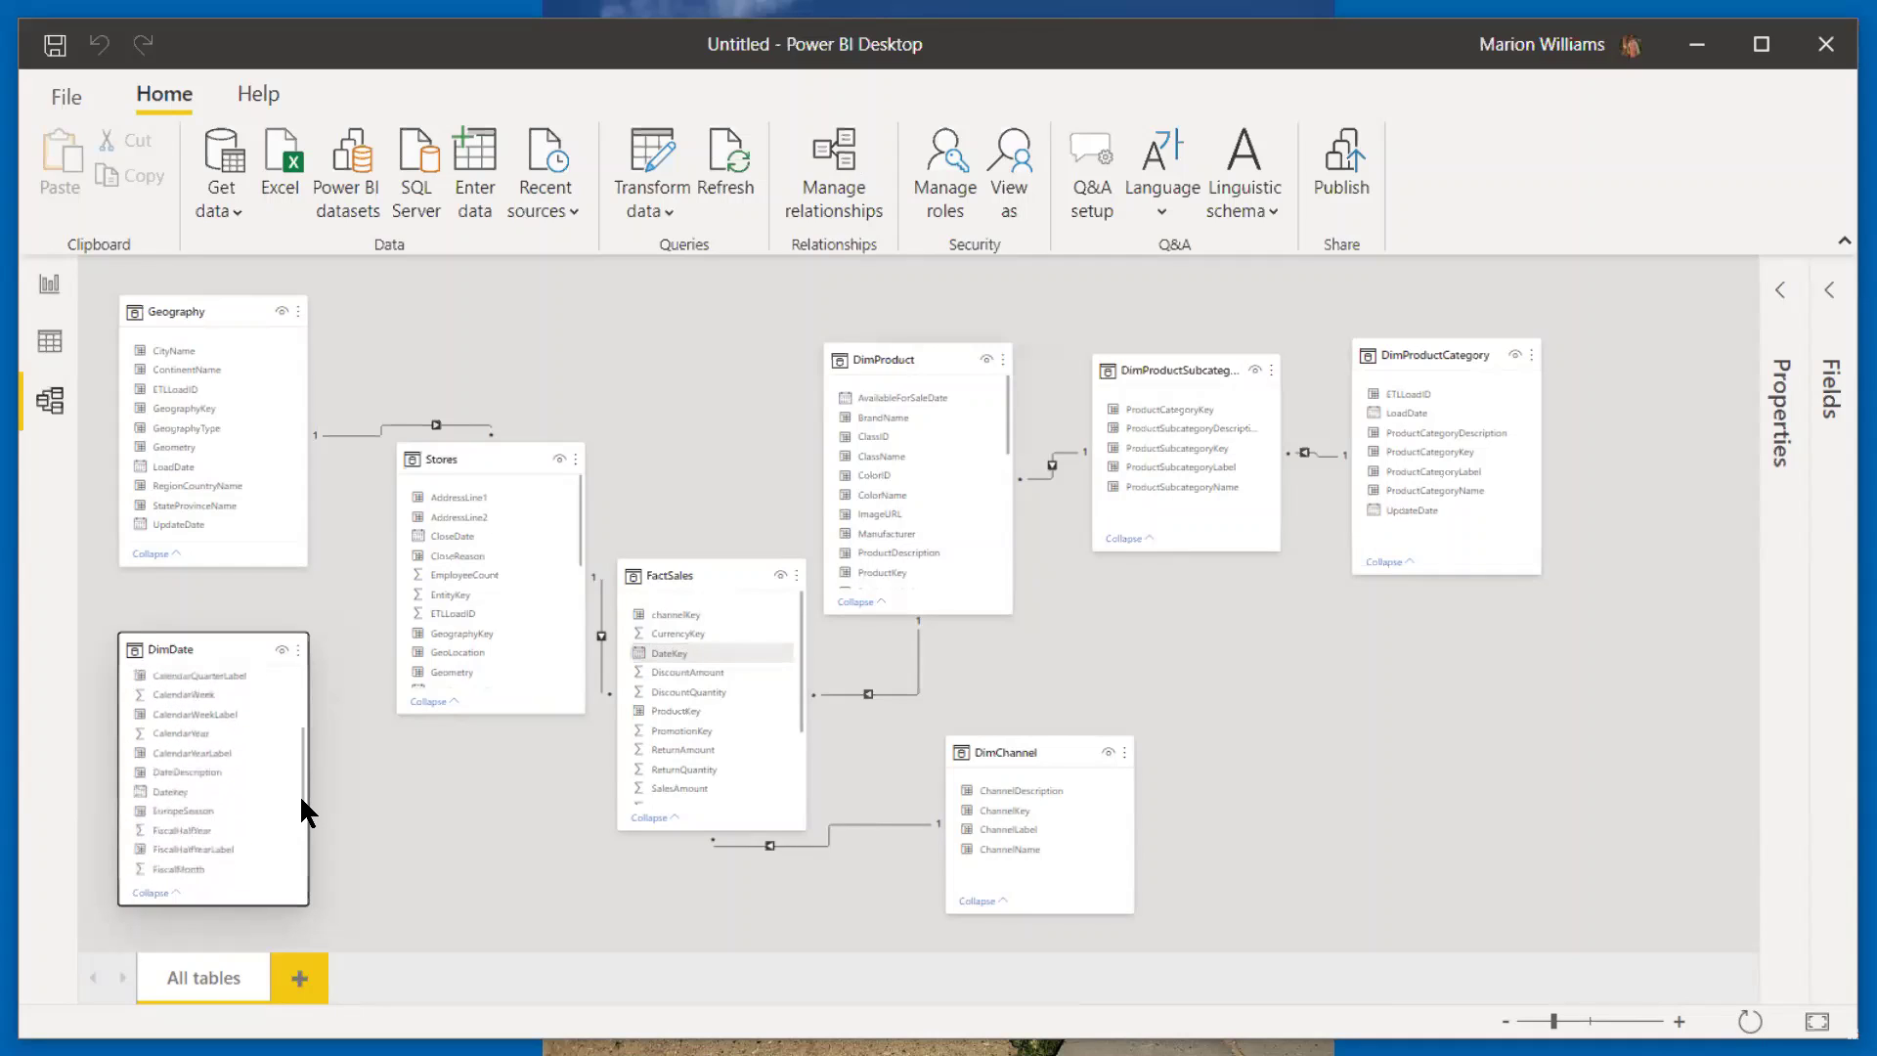
left_click(170, 787)
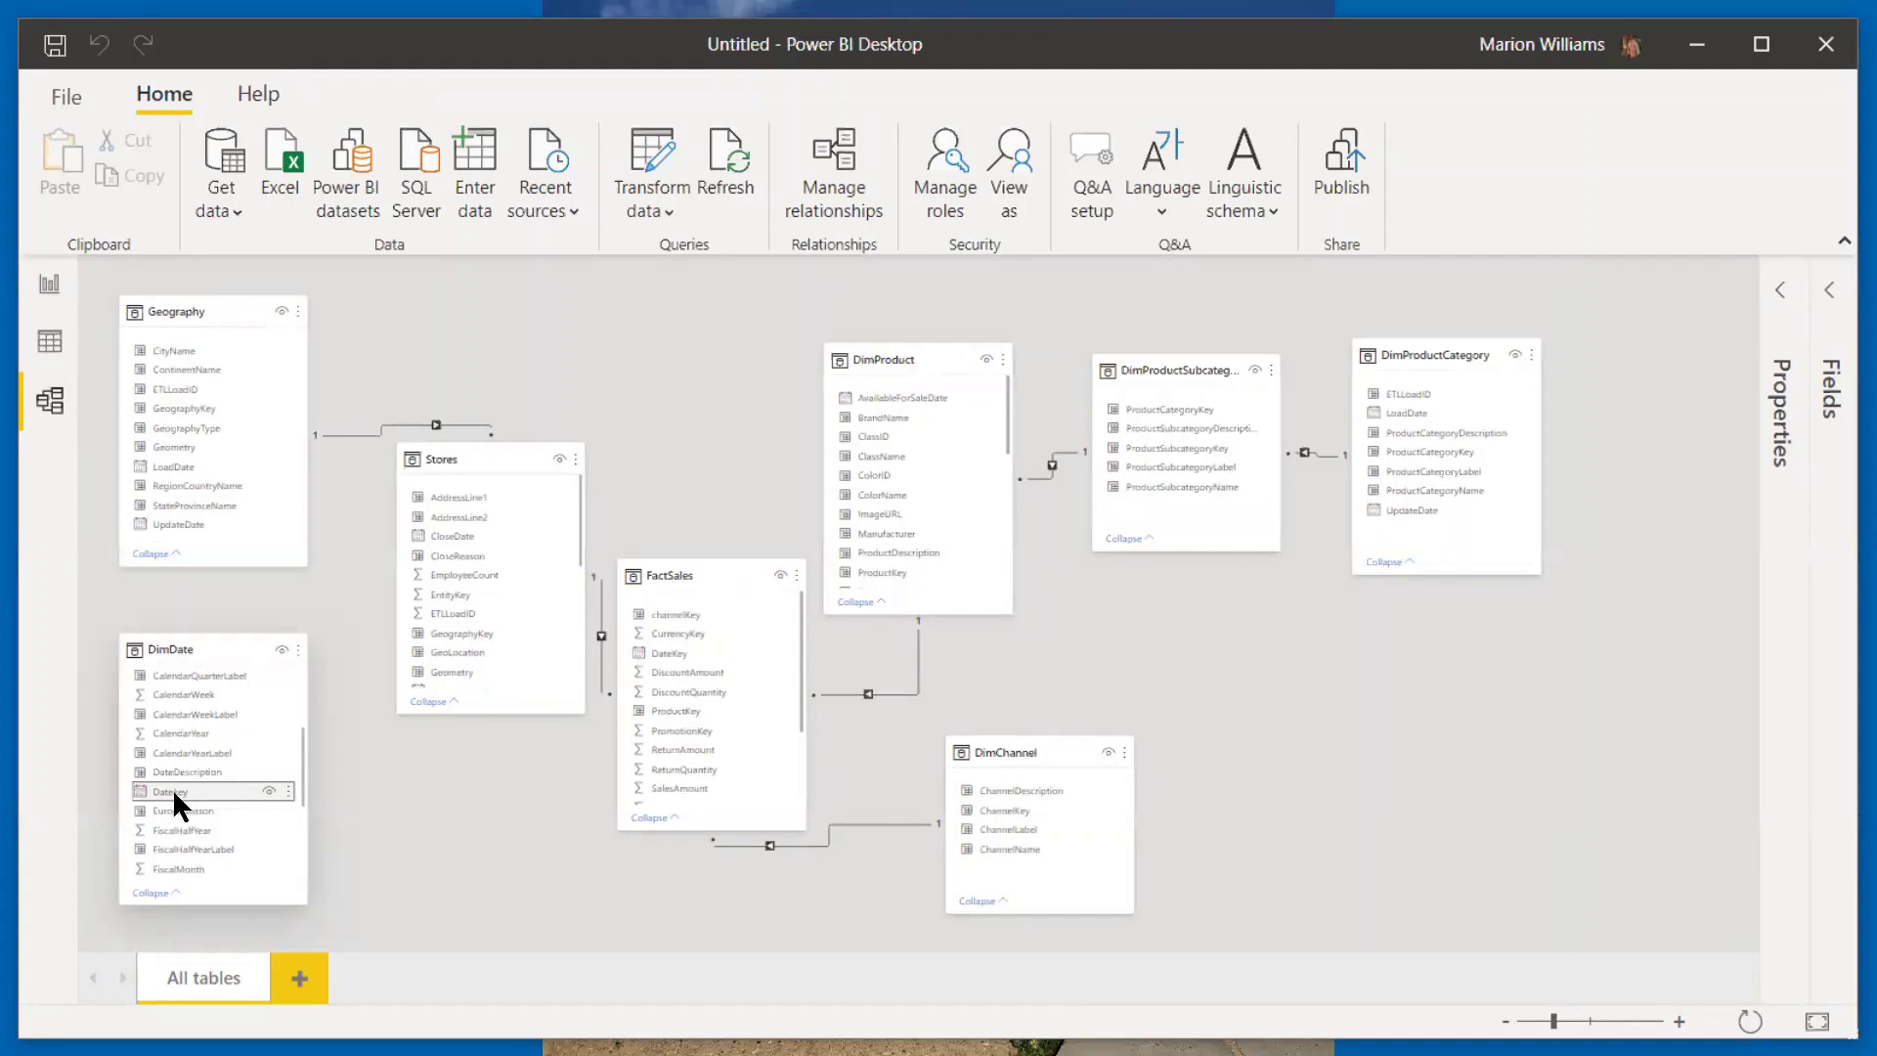
left_click_drag(172, 788, 683, 650)
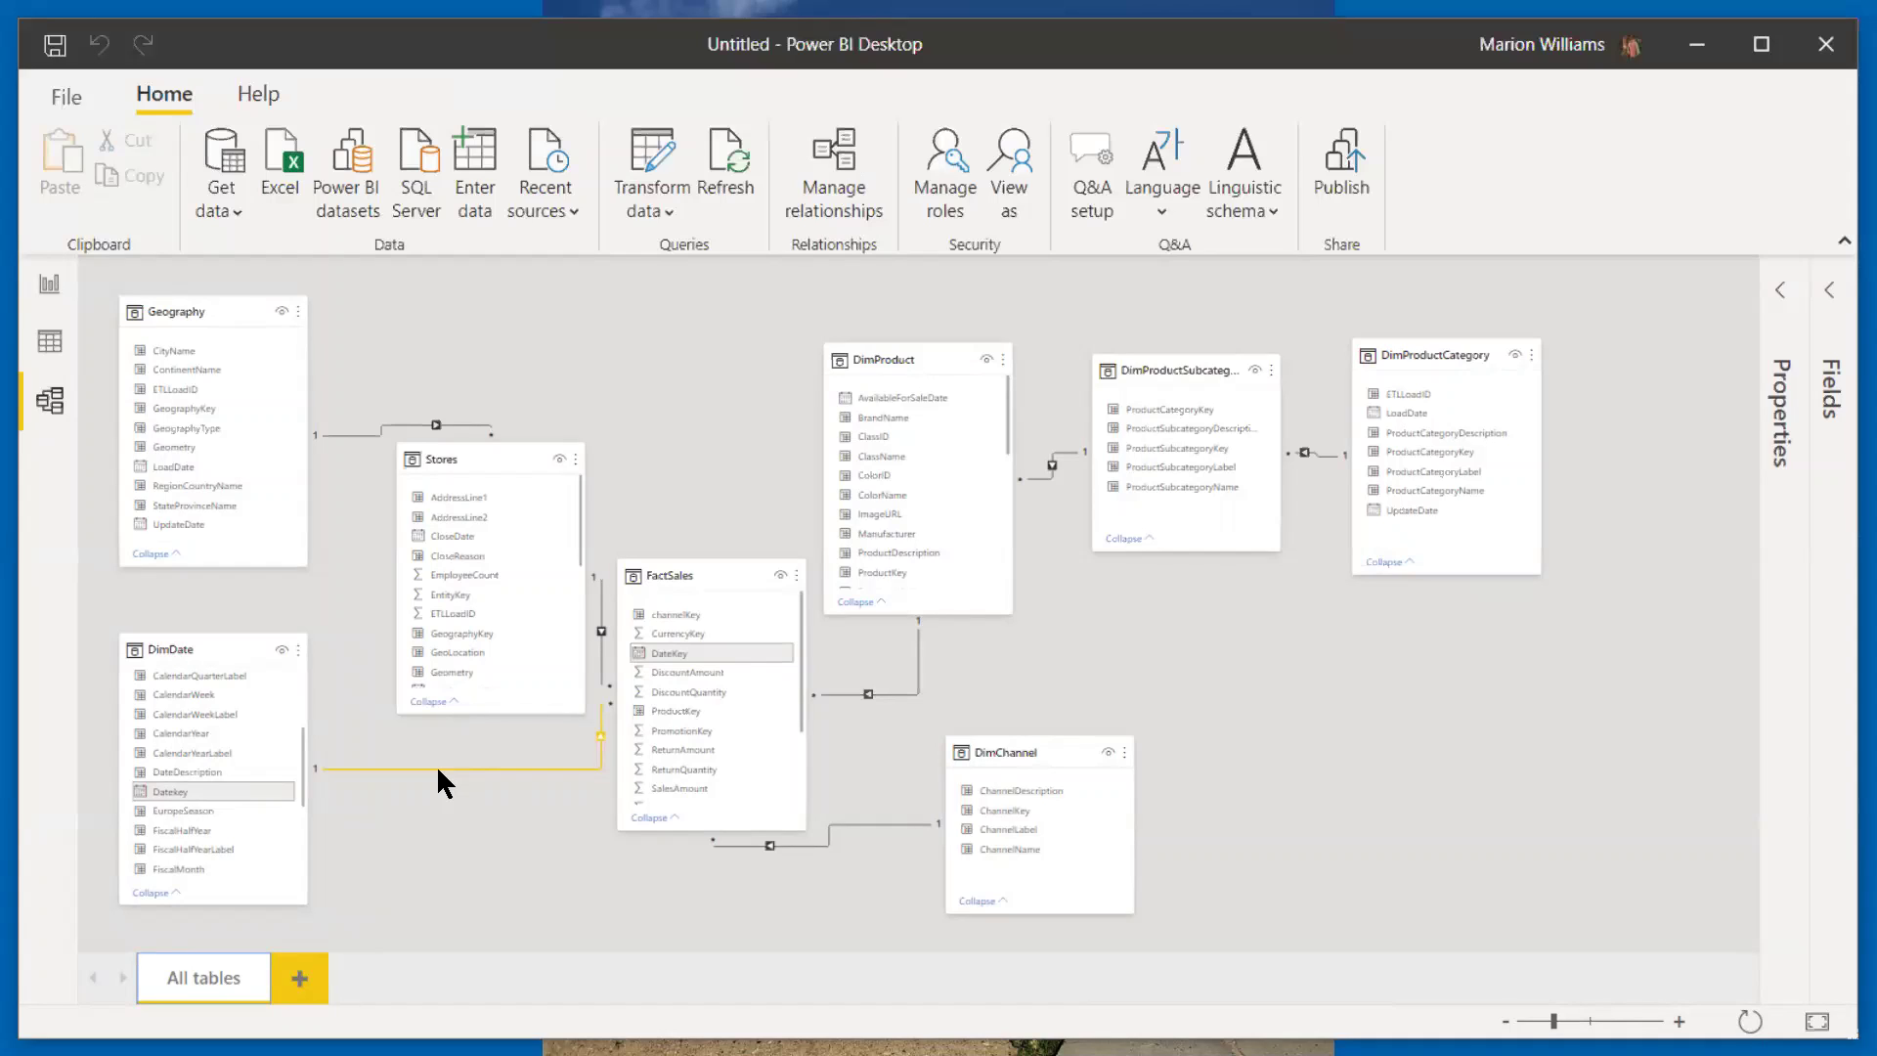
left_click(311, 759)
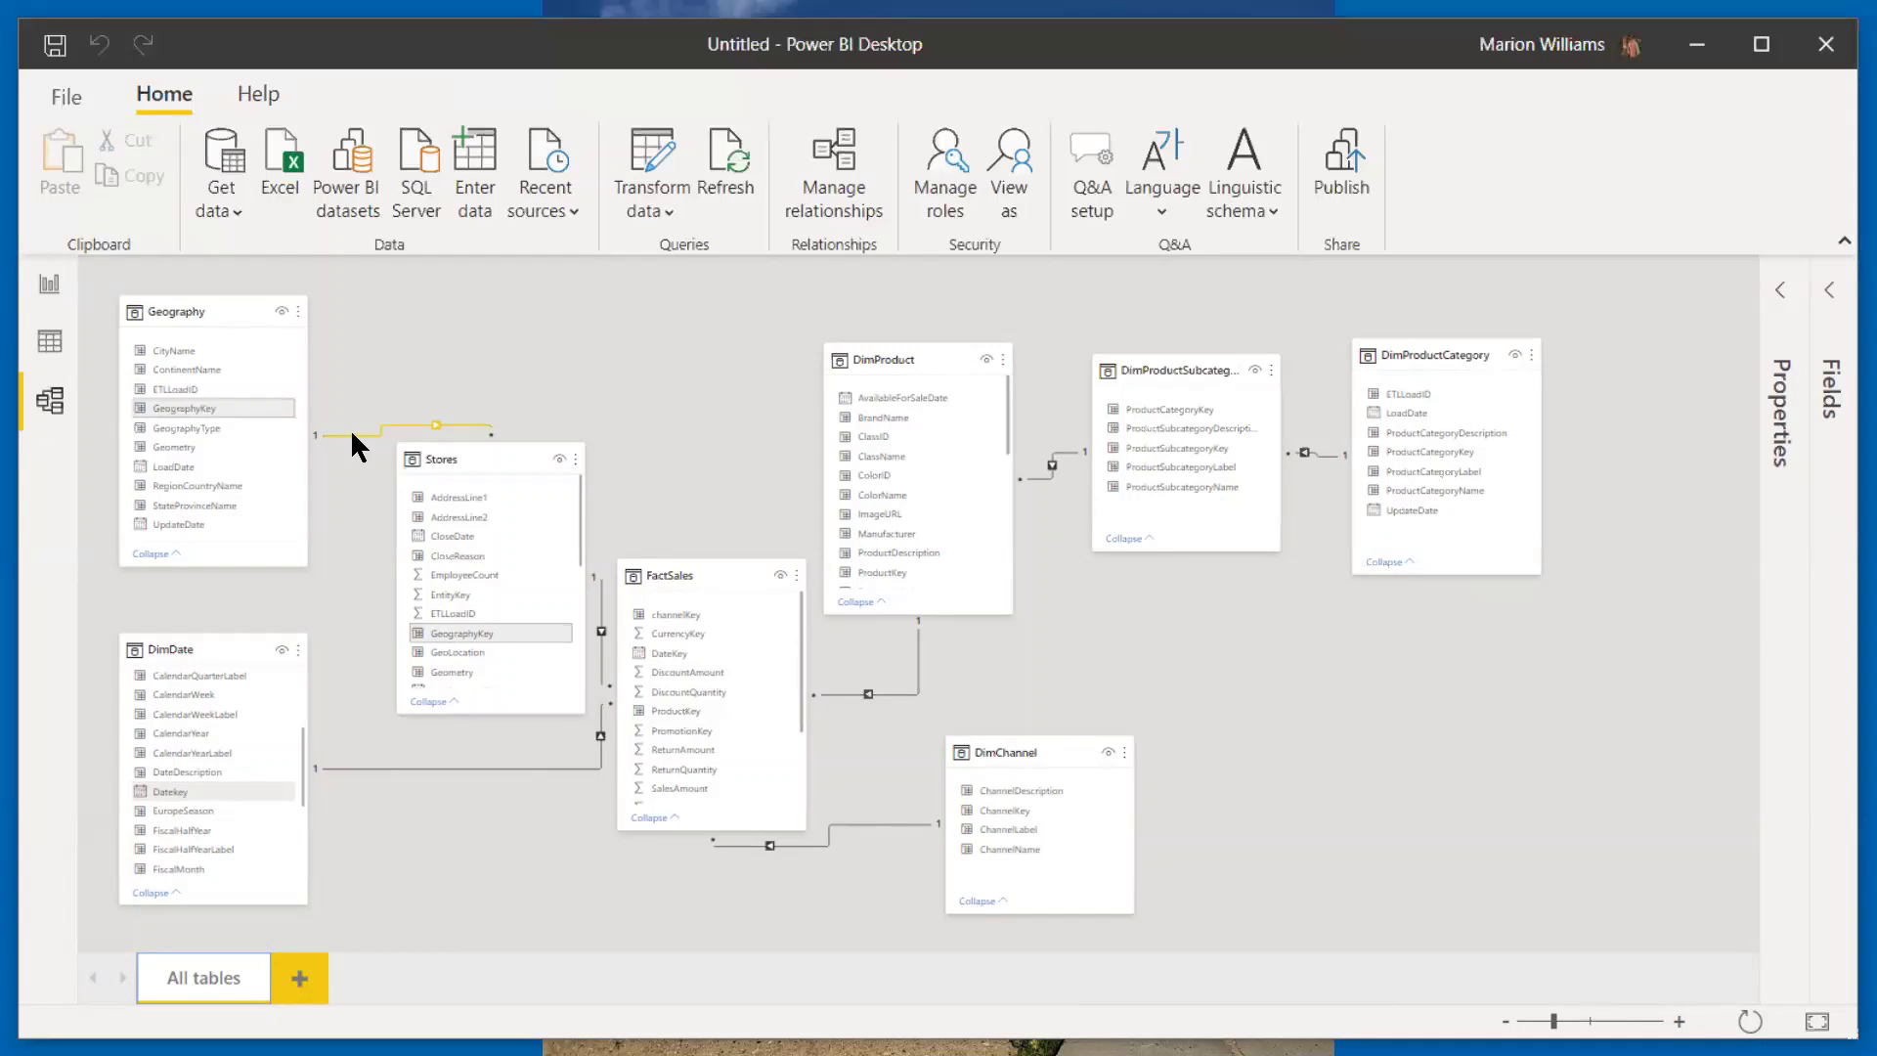
Step: Move the Stores table slightly closer to Geography, and bring the StoreKey fields of Stores and FactSales into view
left_click_drag(474, 442, 427, 441)
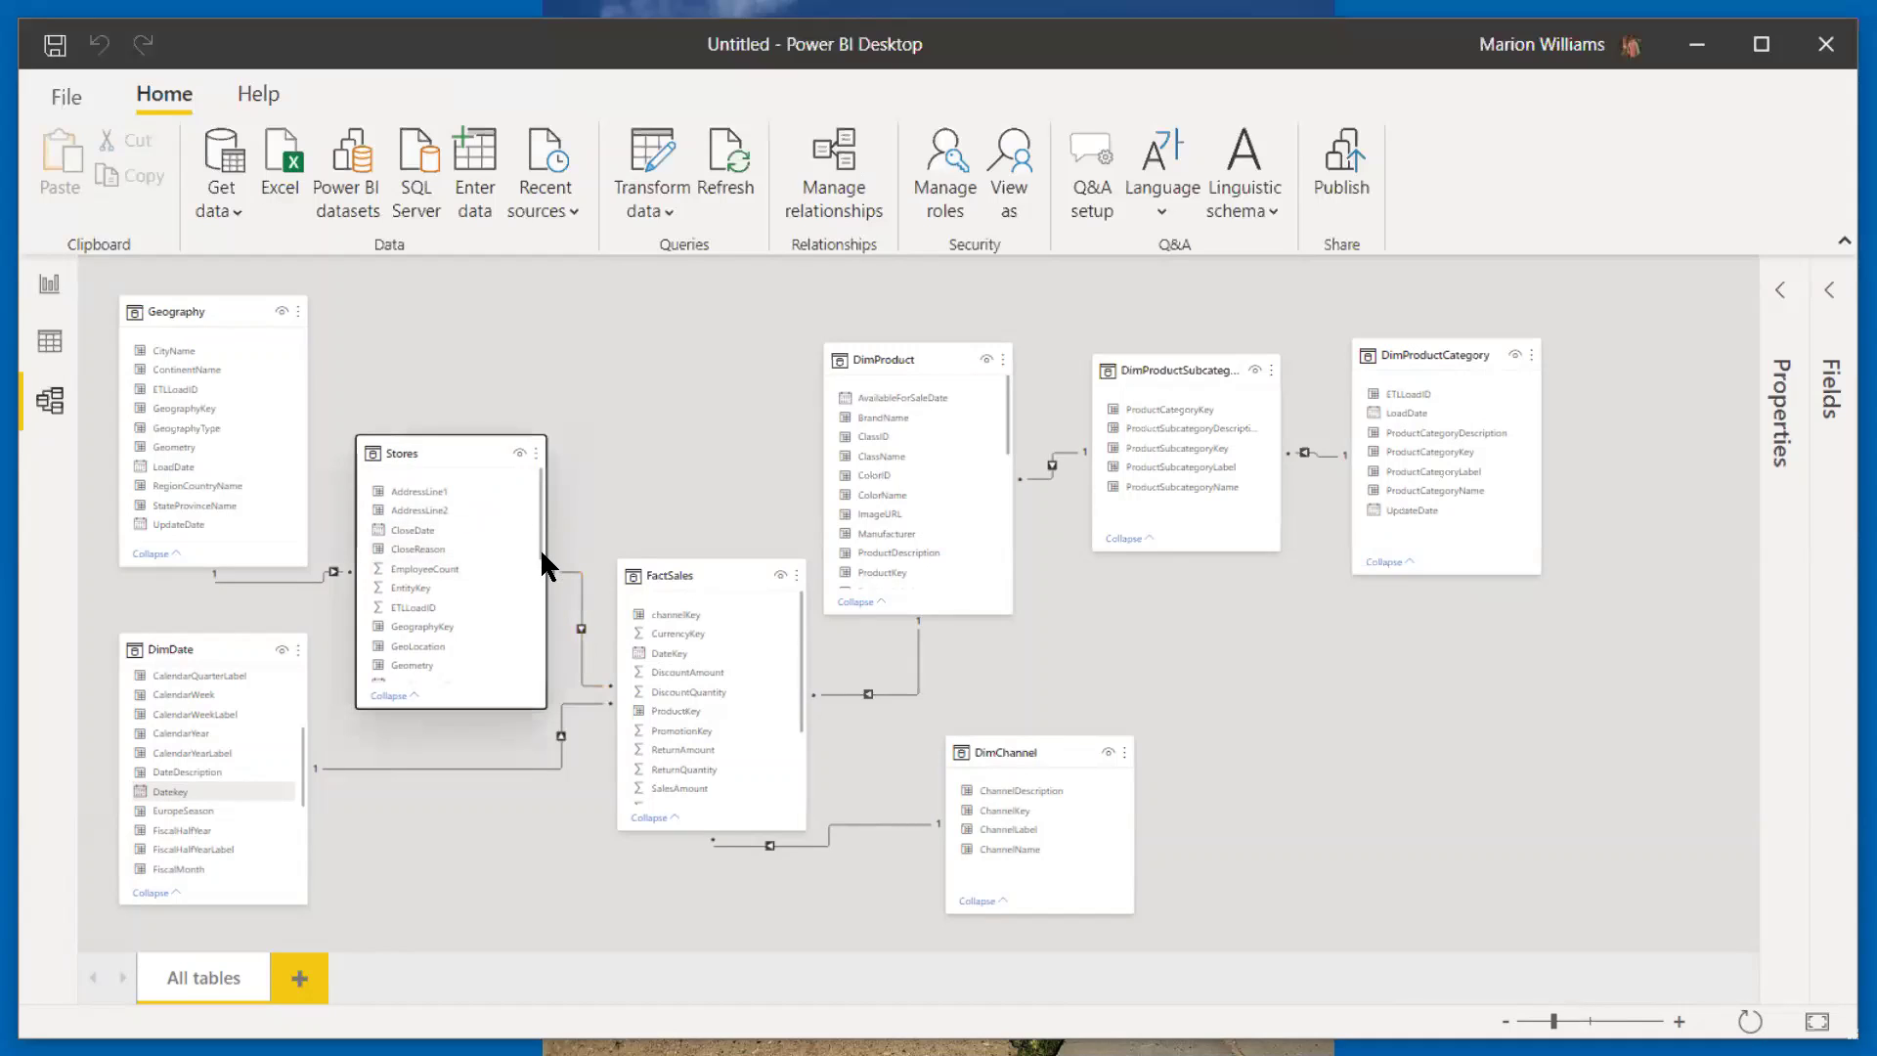
left_click_drag(543, 565, 536, 674)
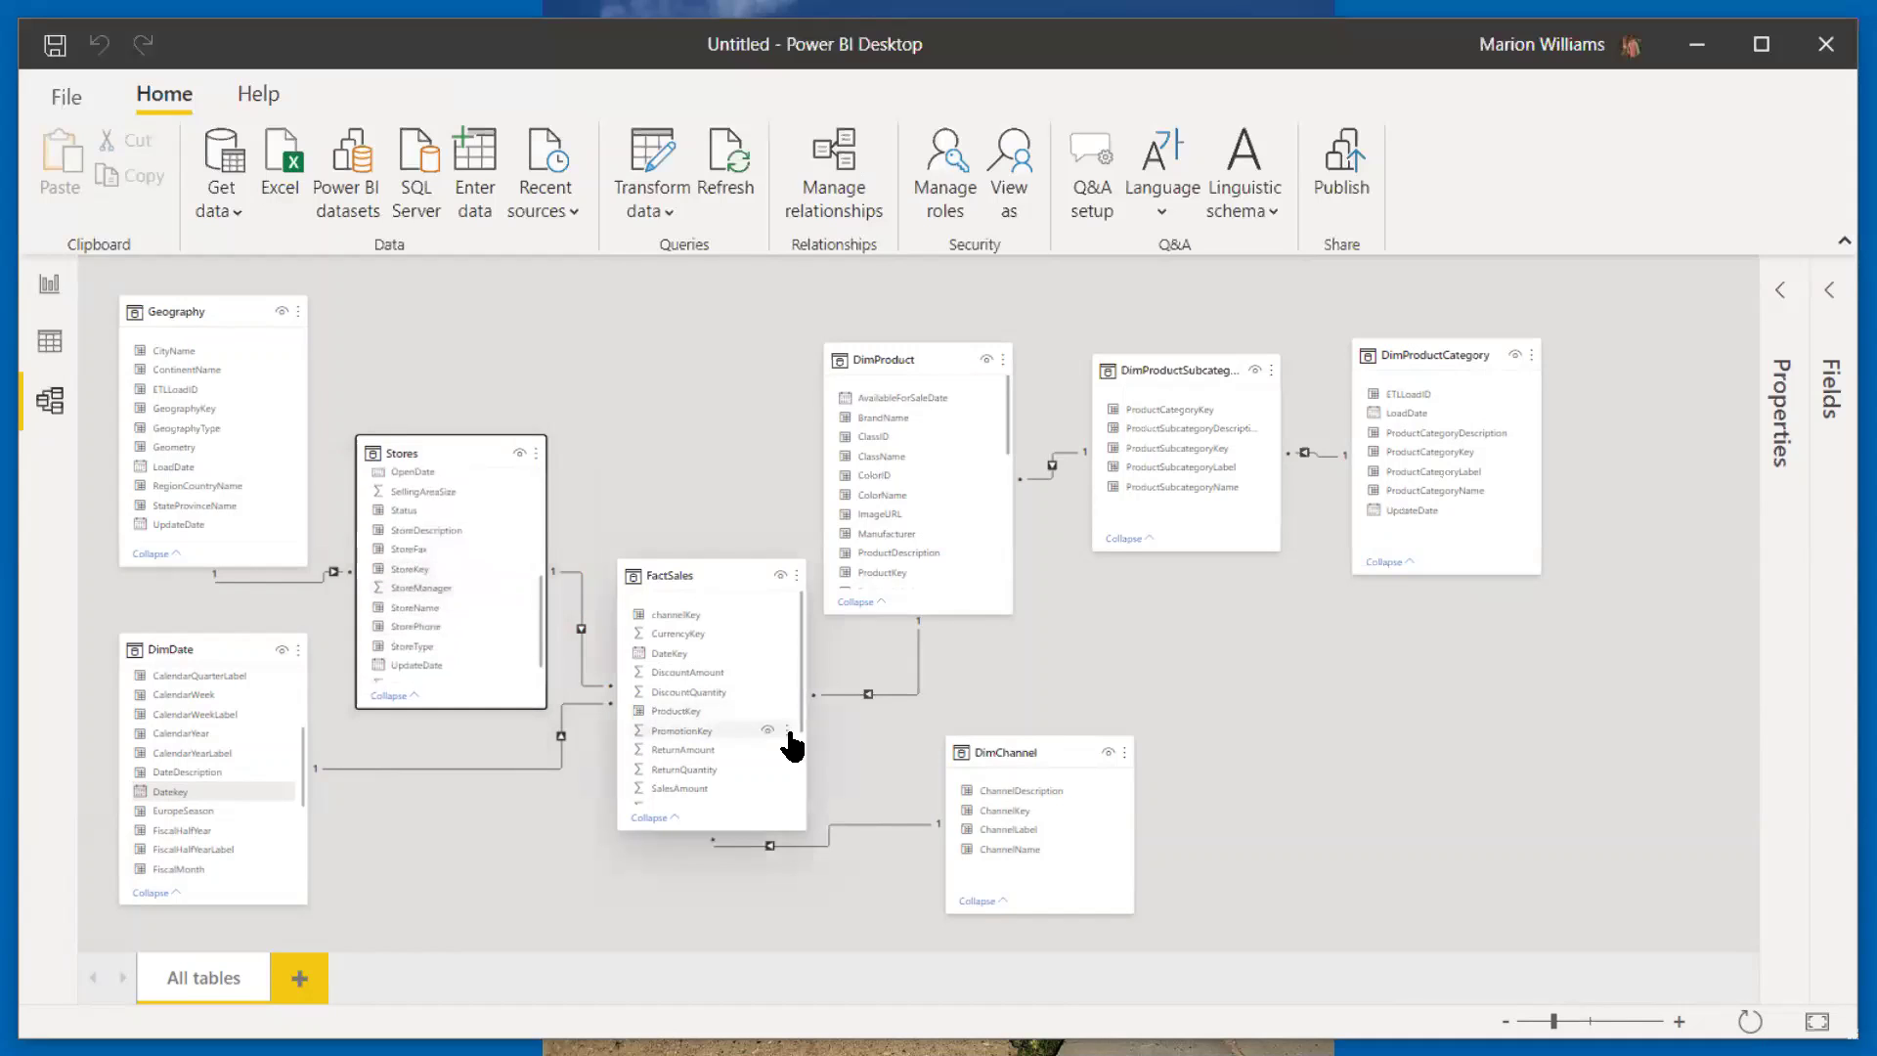
left_click_drag(797, 712, 794, 804)
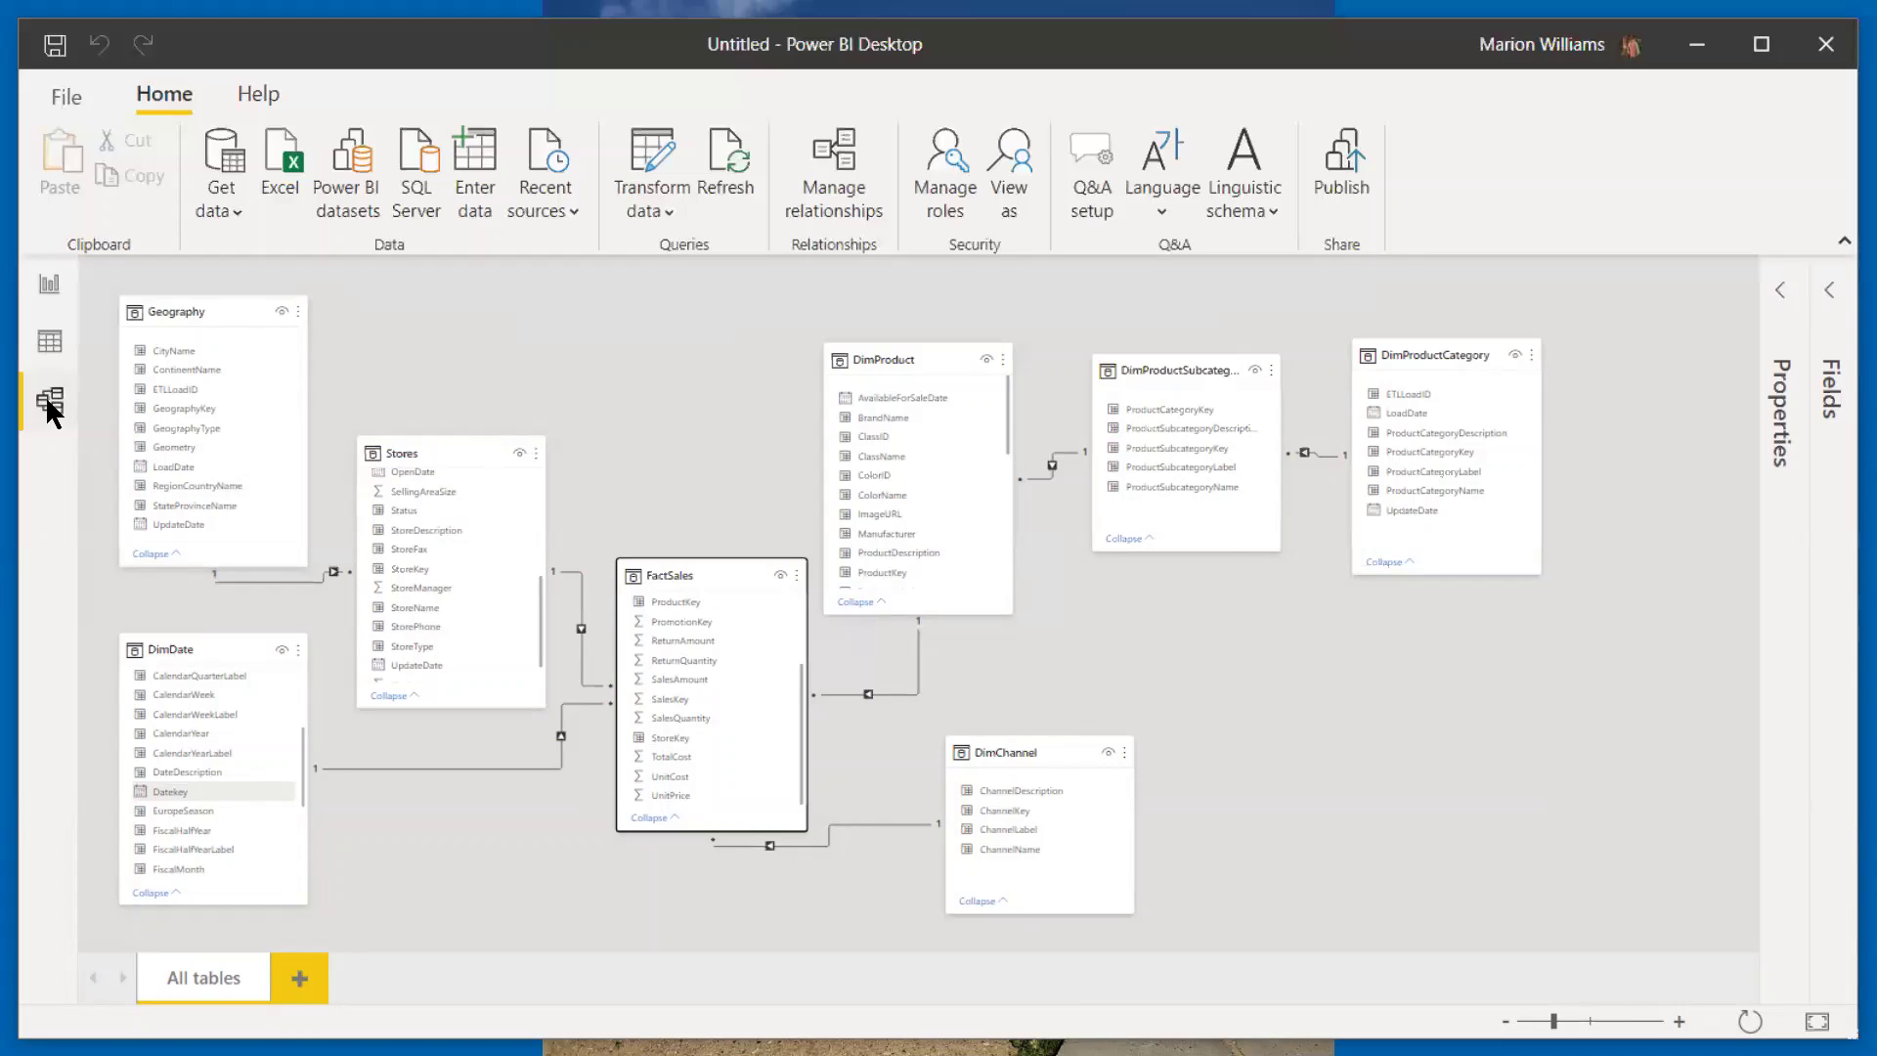
Step: On the report page, add a table visual of ProductCategoryName from DimProductCategory and move it away from the page corner
left_click(50, 285)
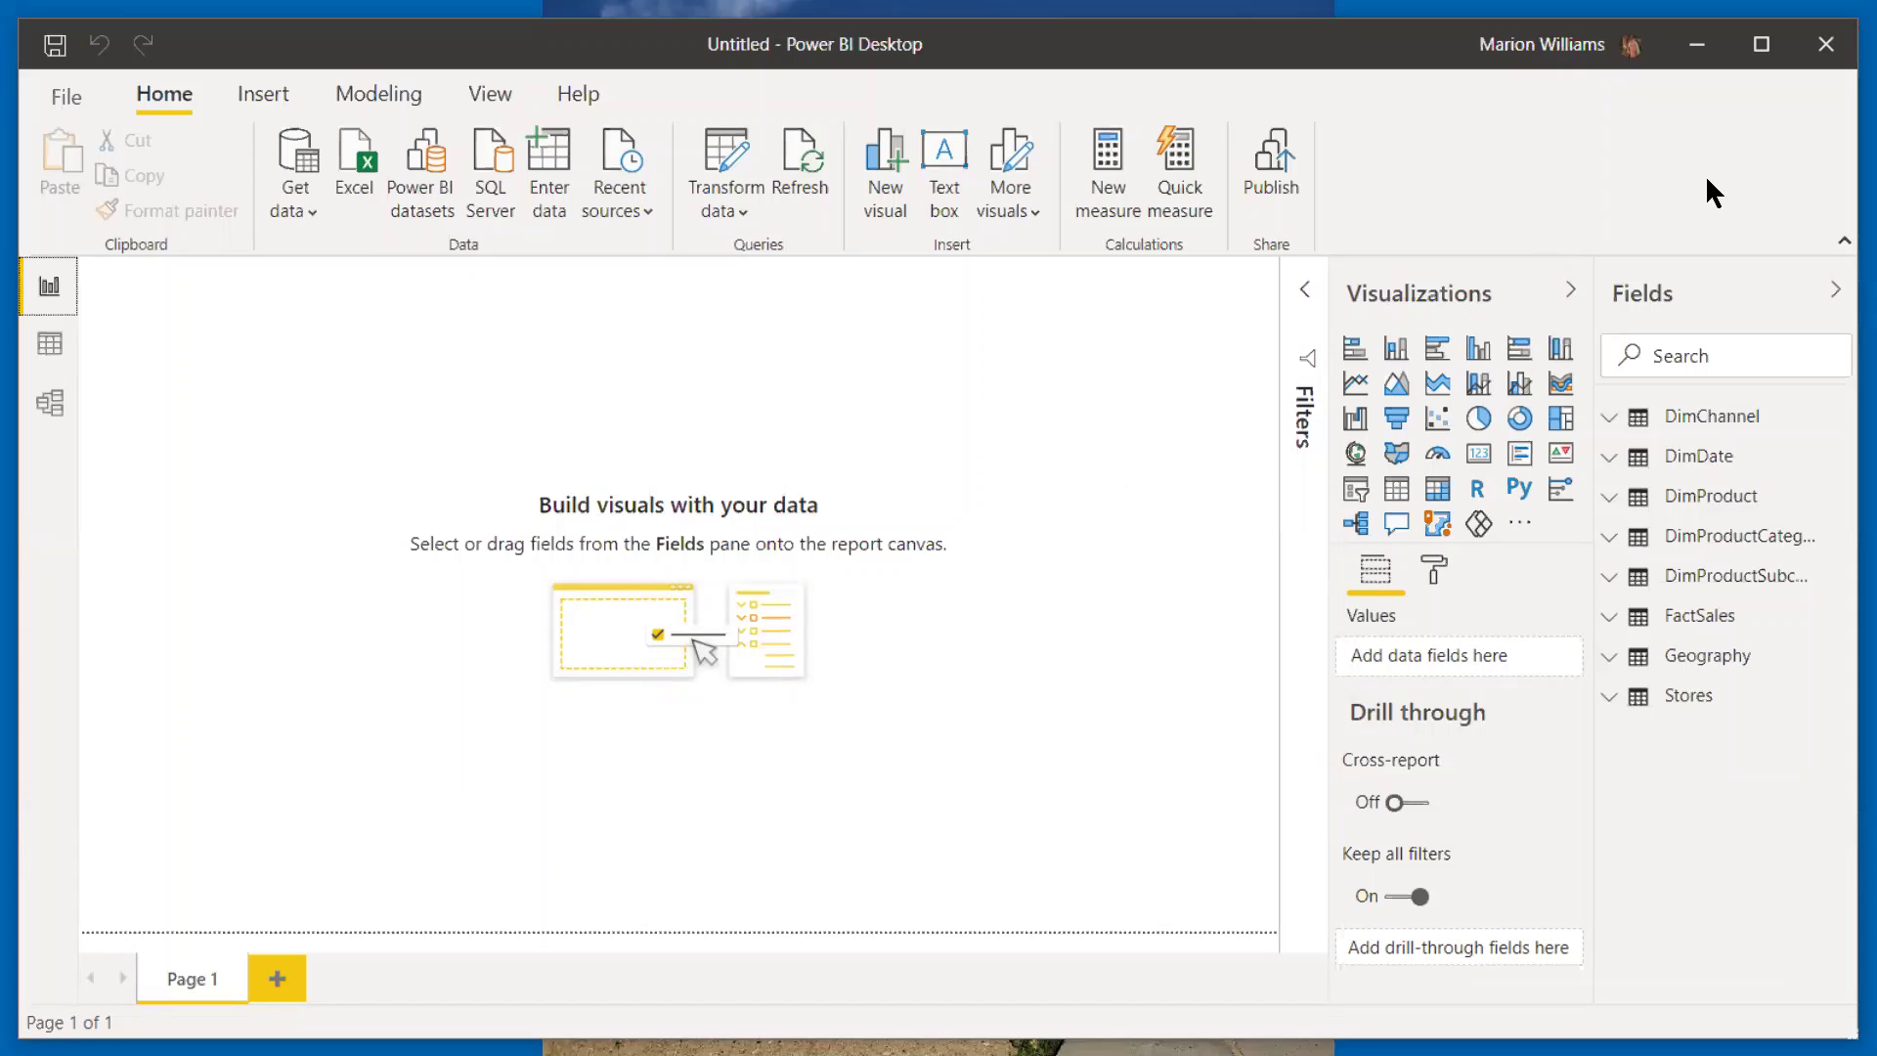
left_click(1842, 293)
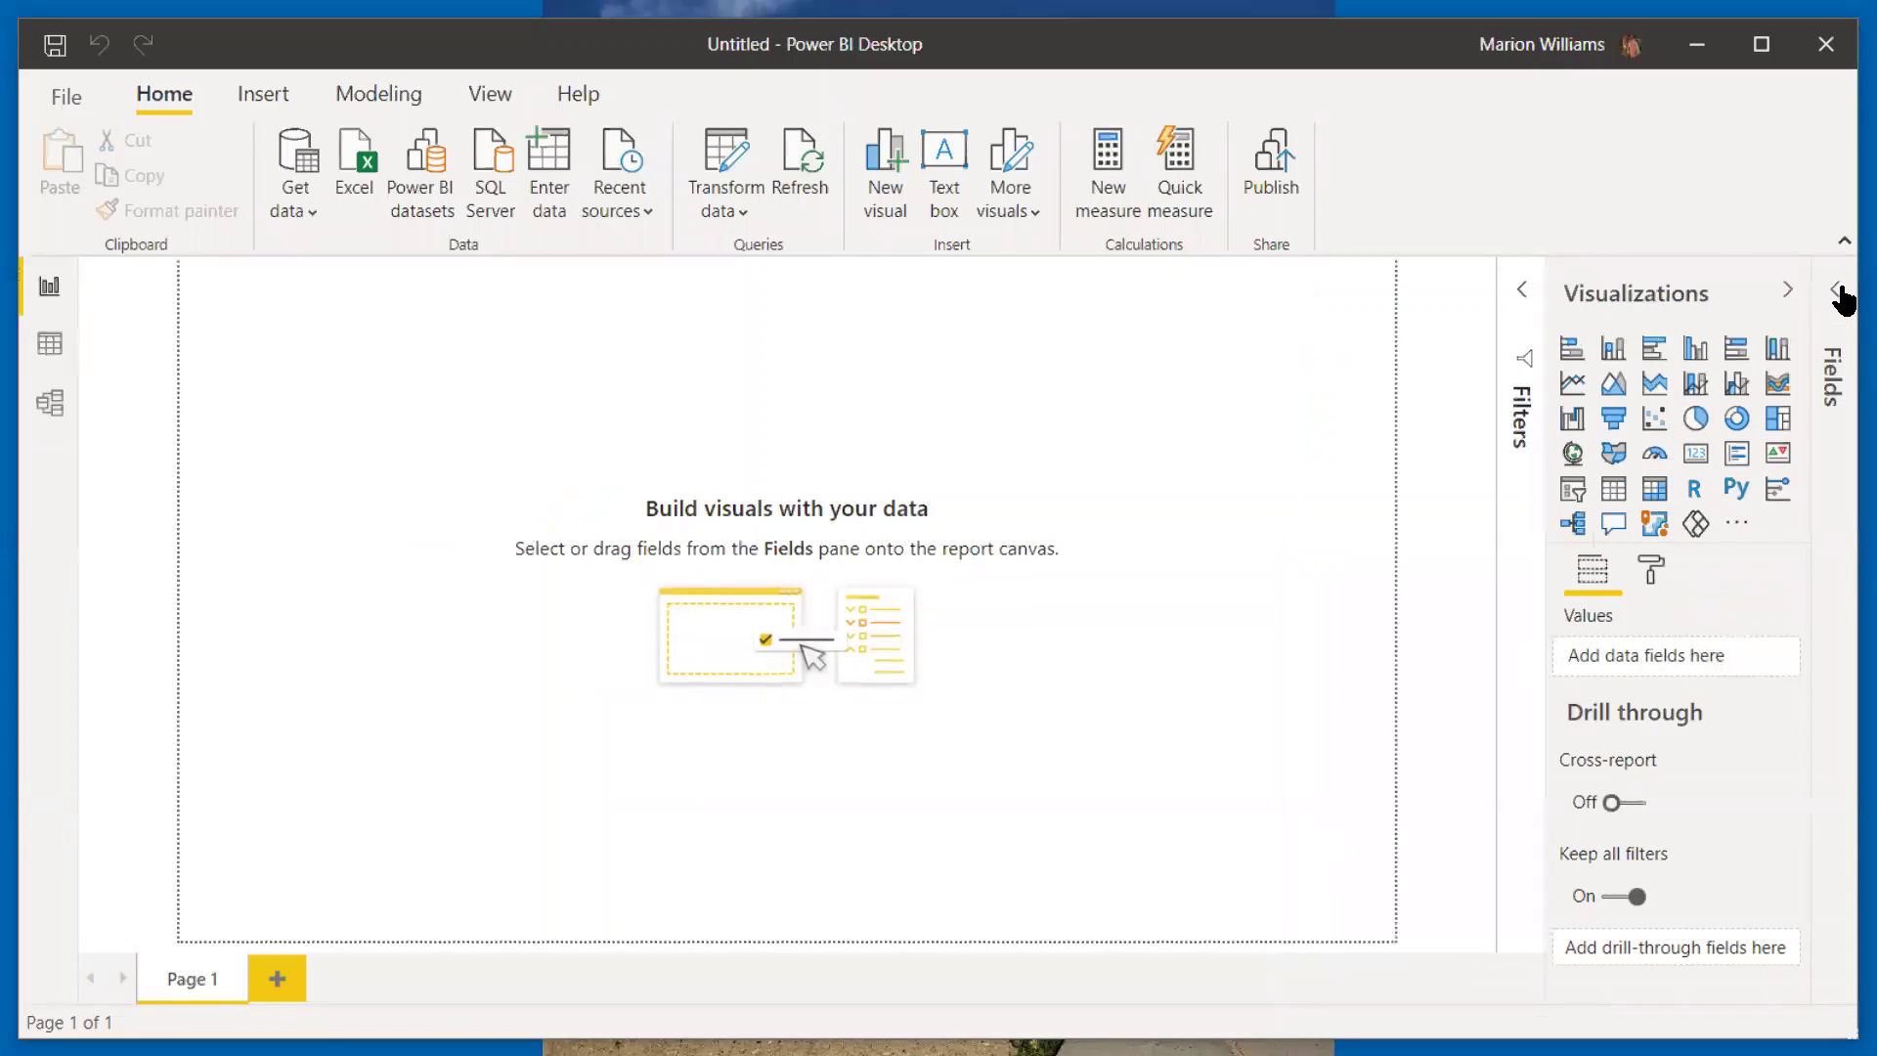
left_click(1838, 293)
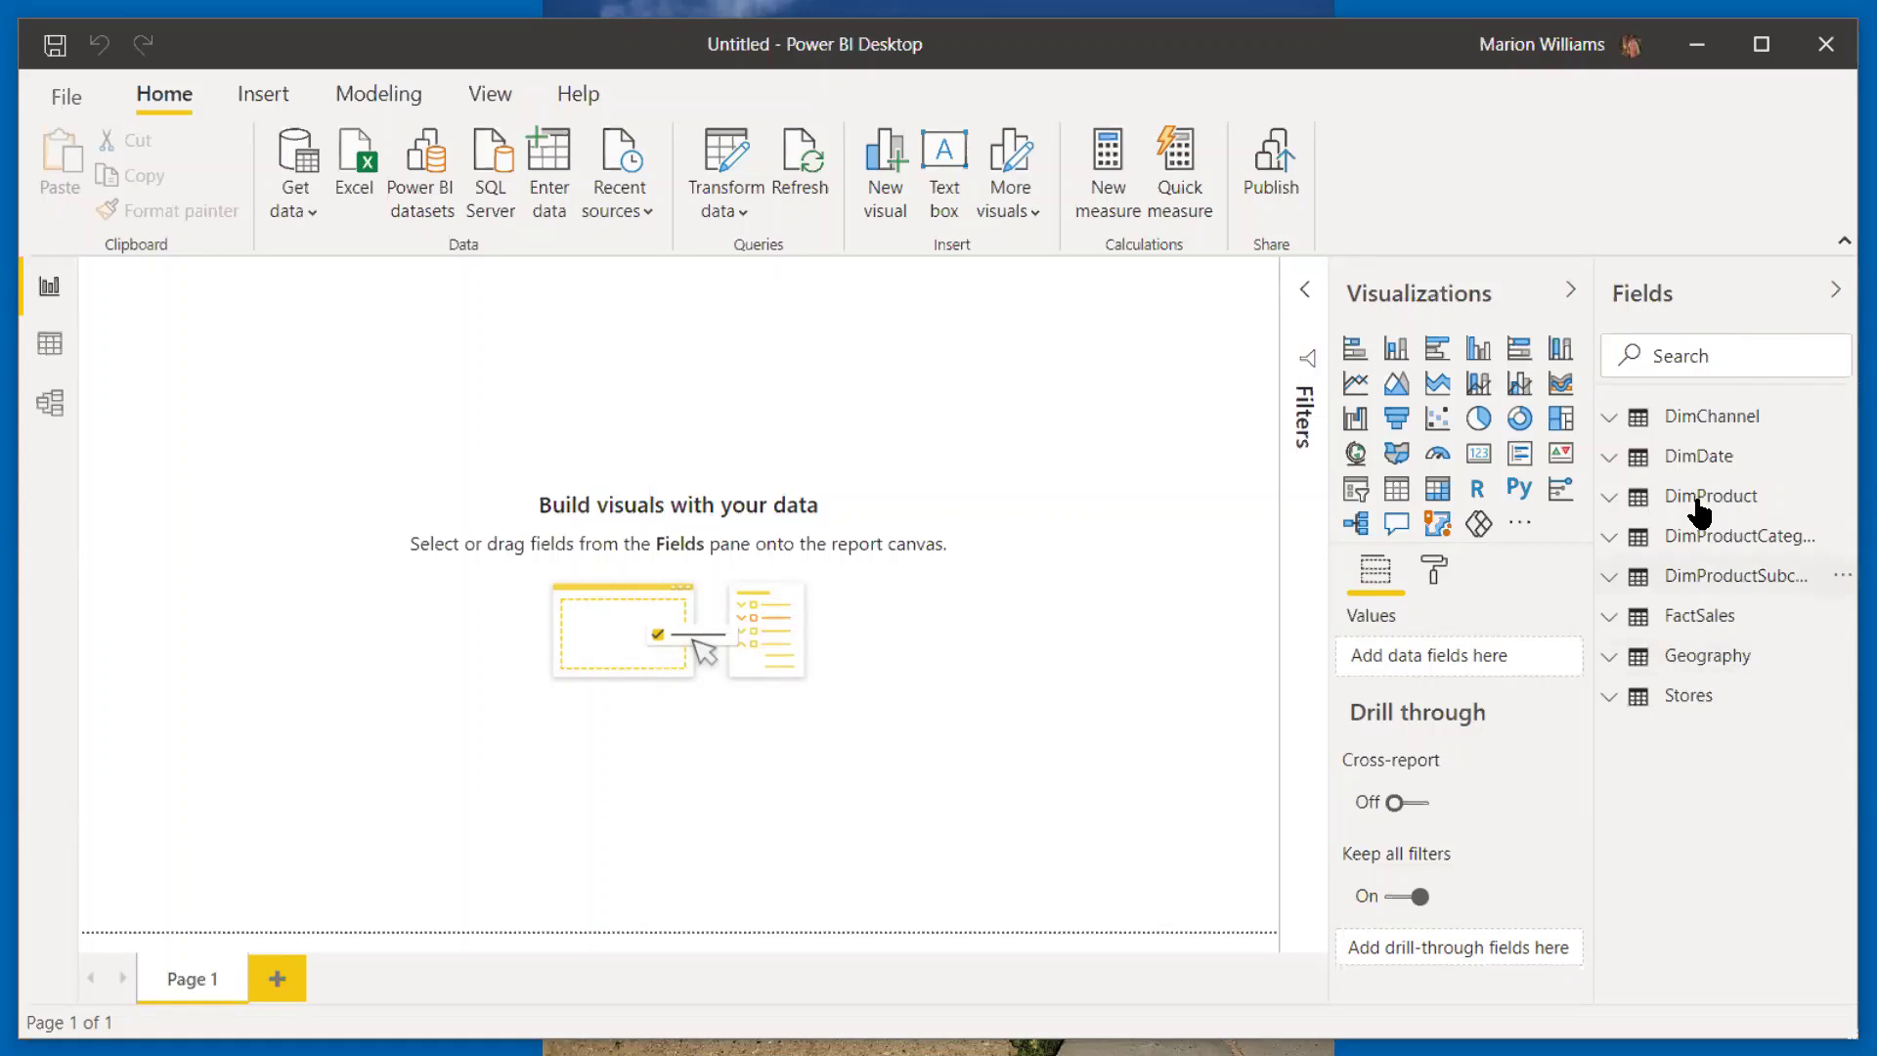
left_click(1611, 549)
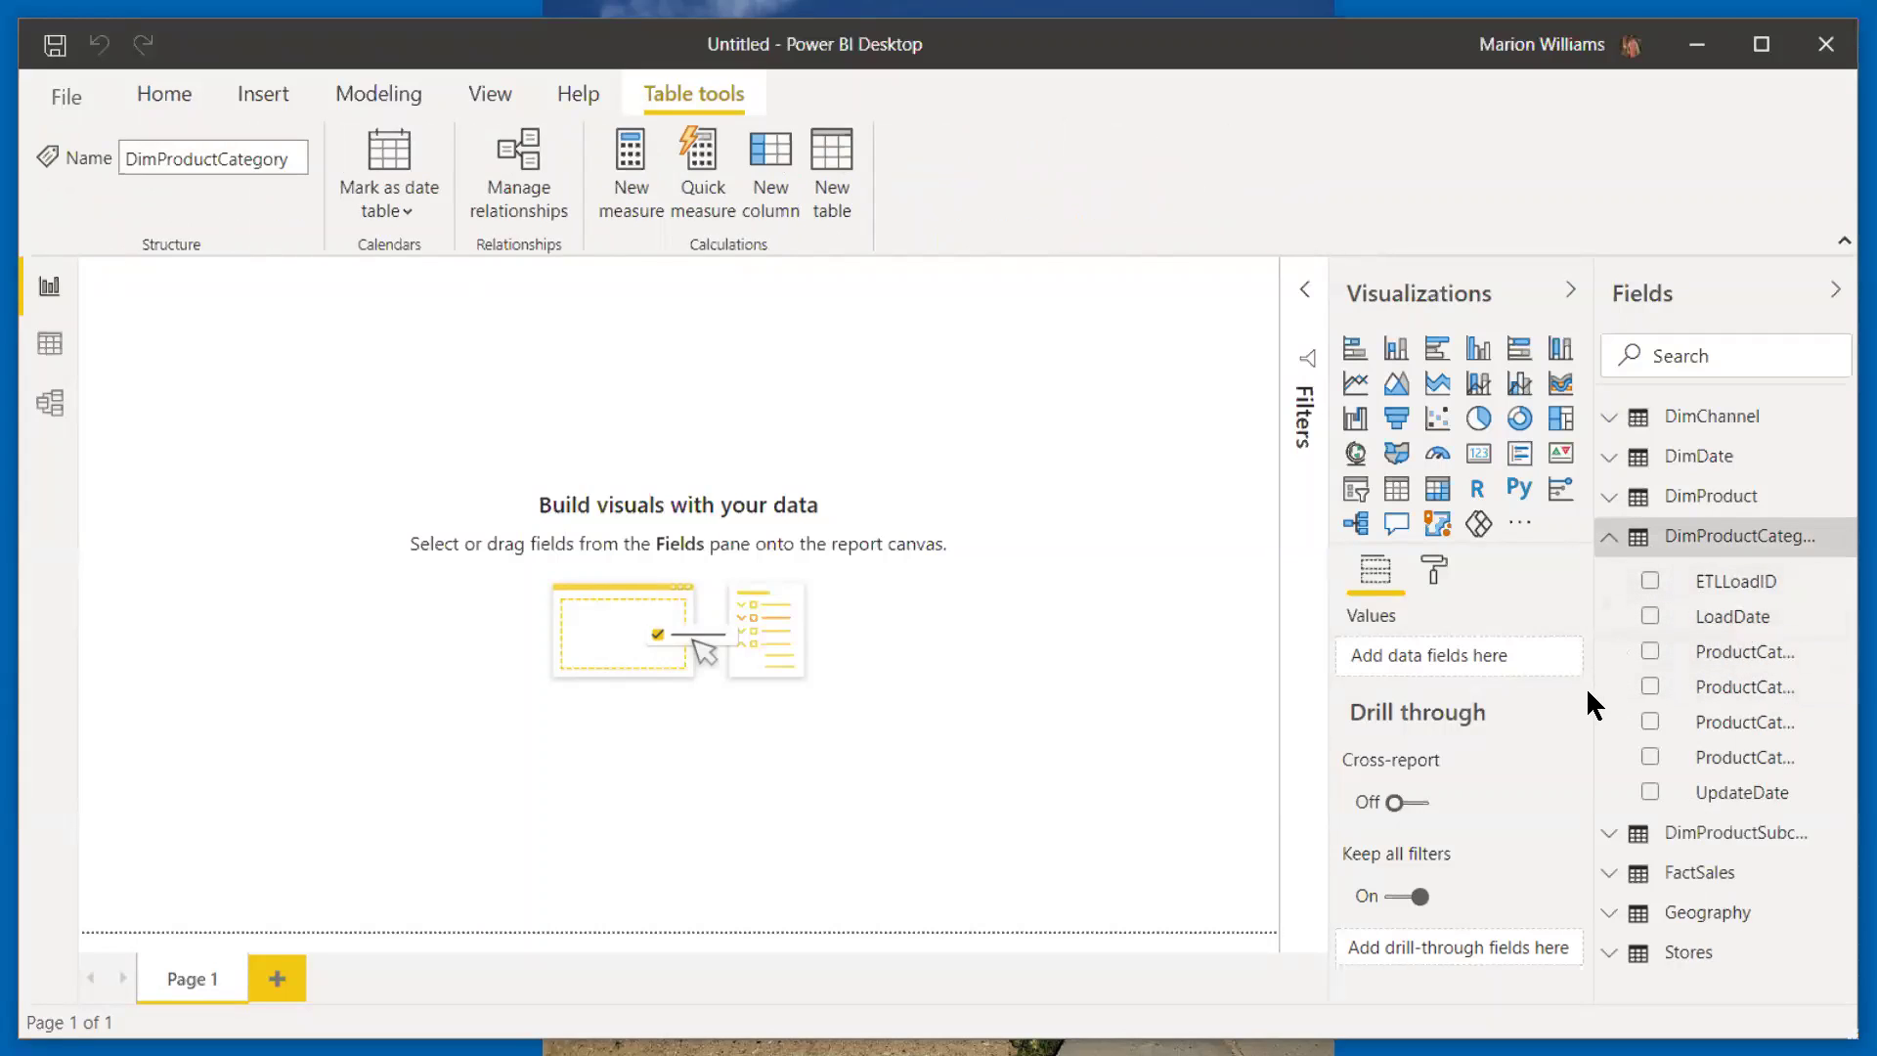
left_click_drag(1596, 702, 1475, 712)
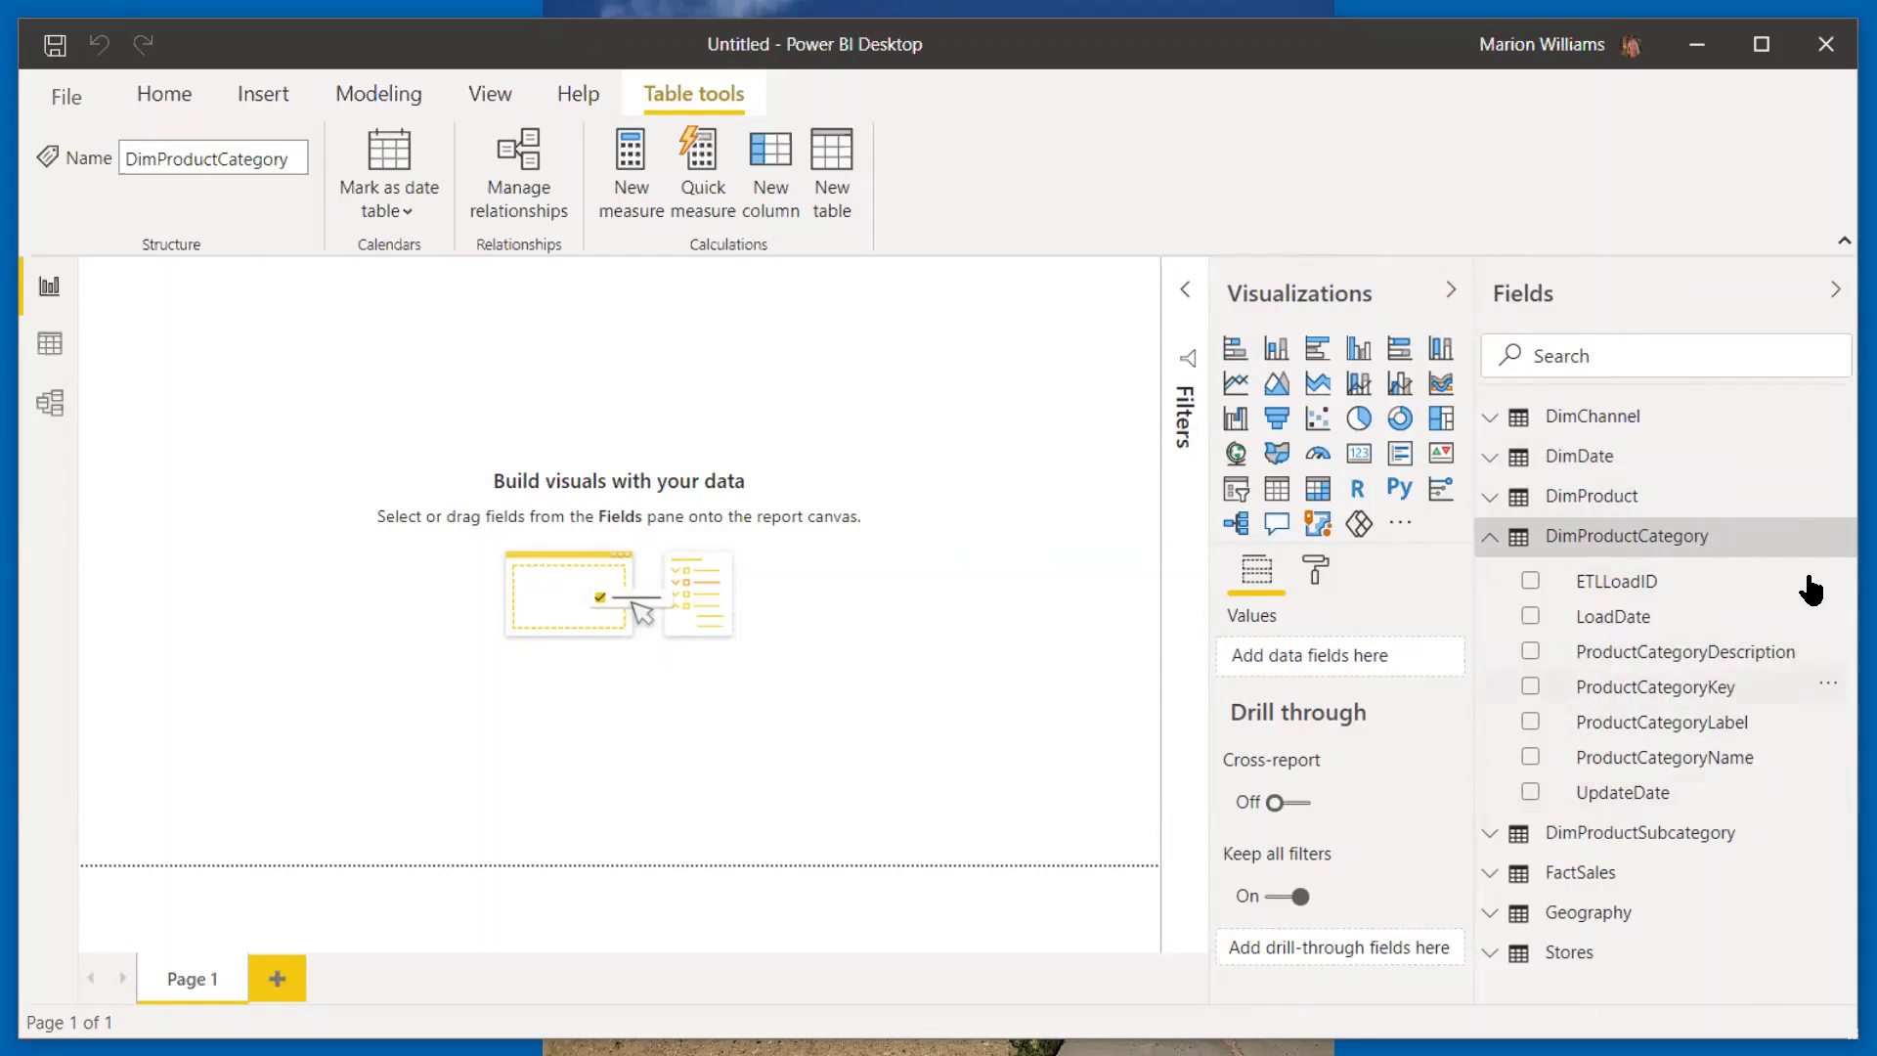
left_click(1530, 758)
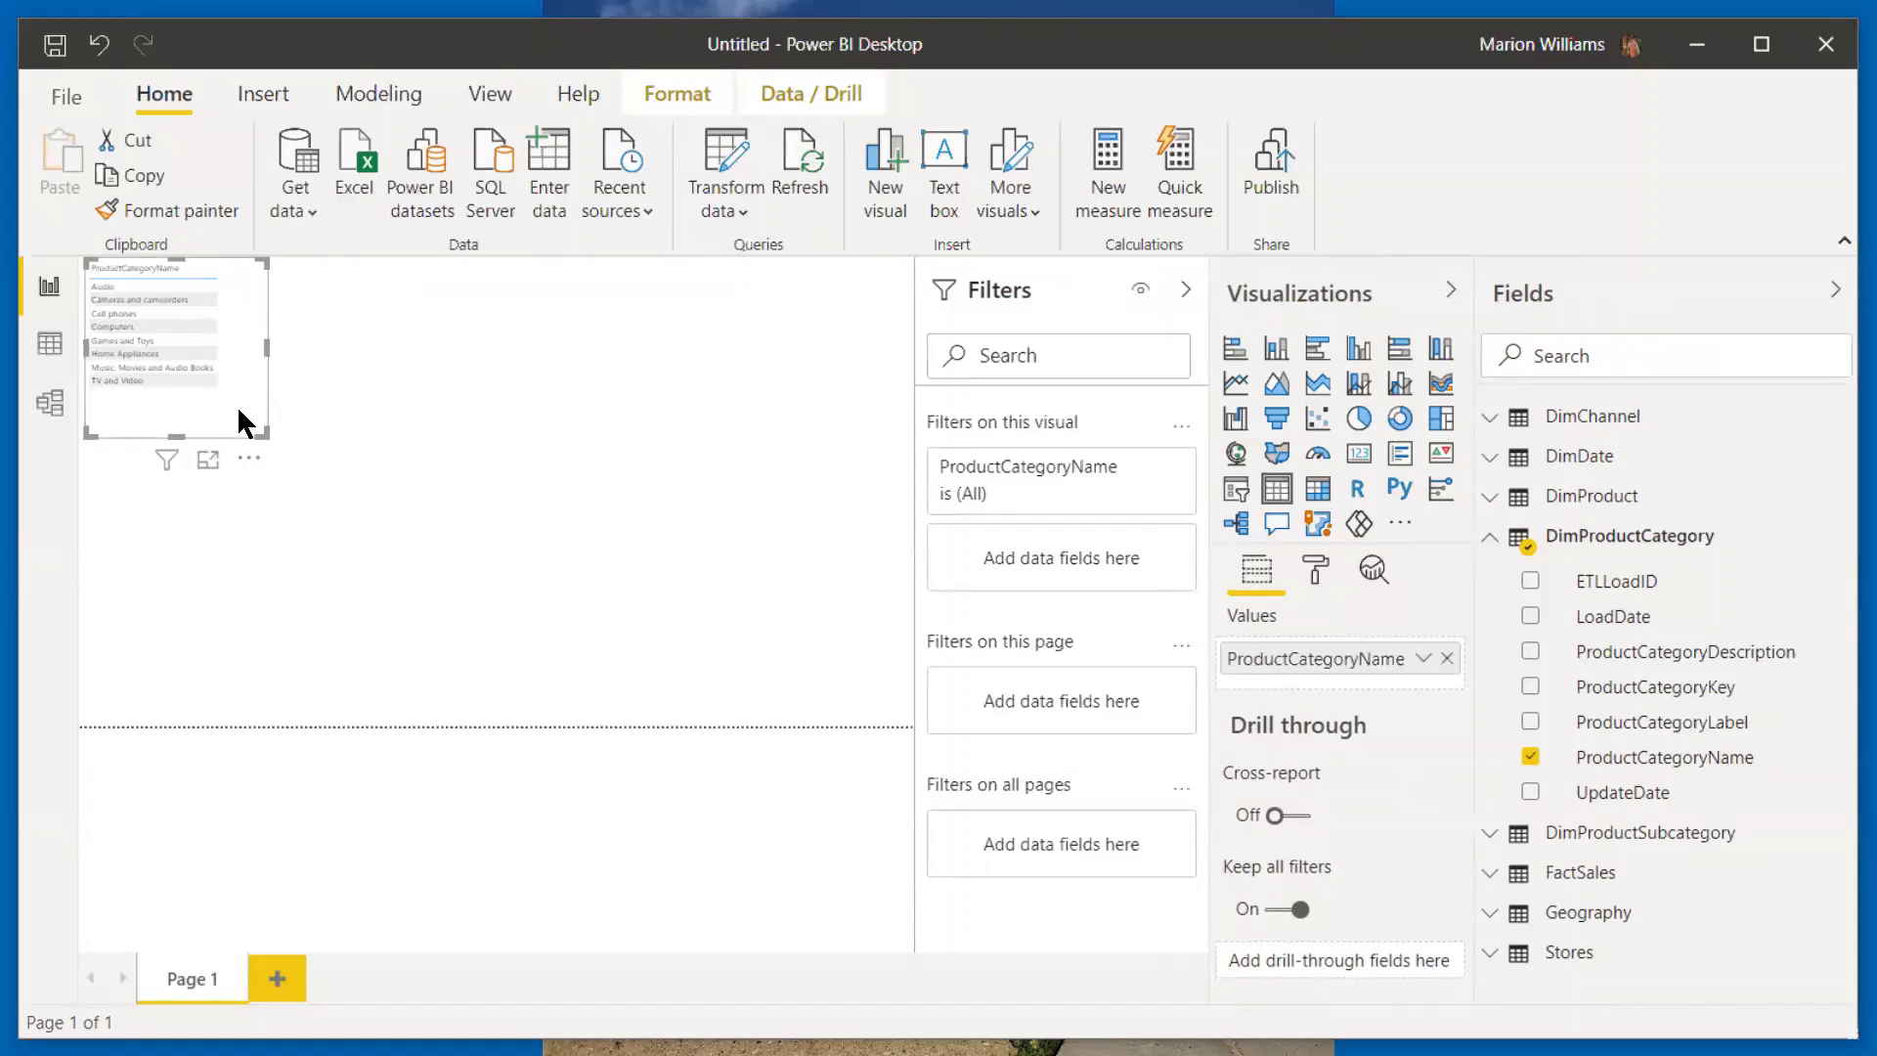
left_click_drag(239, 423, 328, 520)
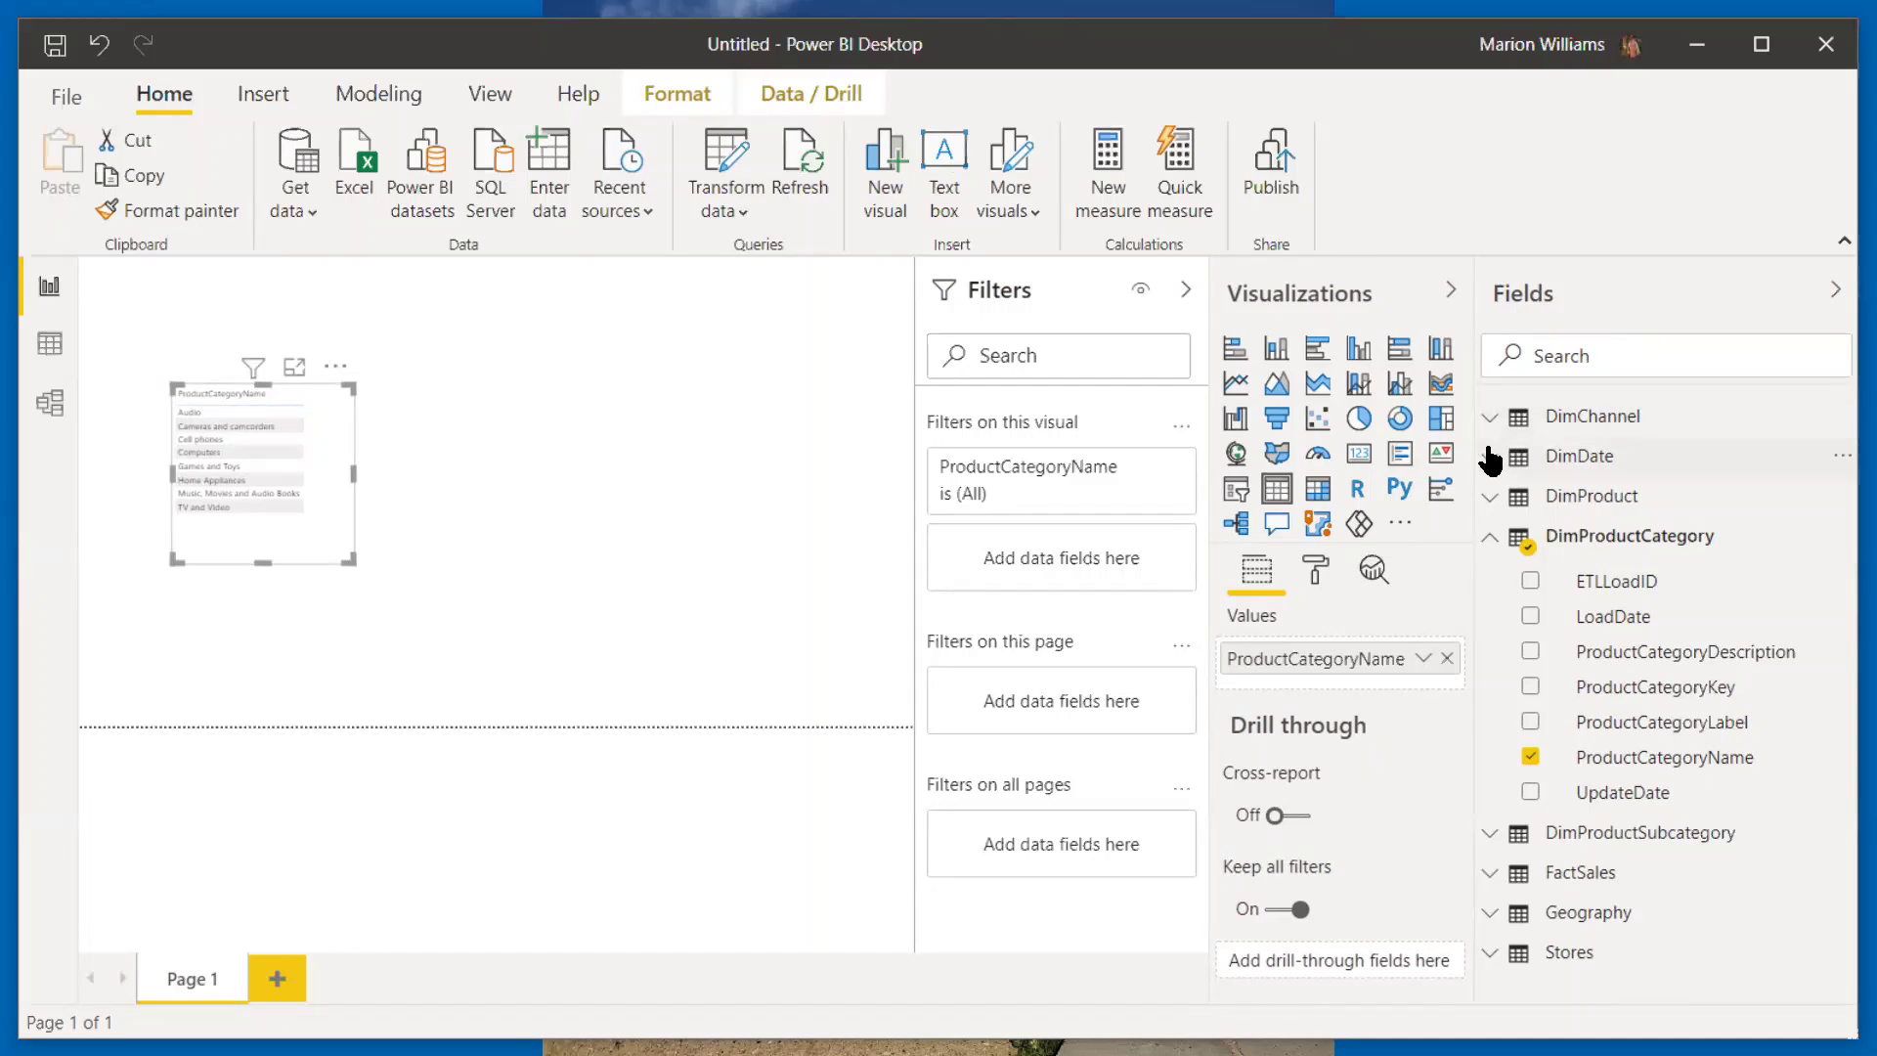
Step: Set the category table's grid text size to 14 pt and enlarge the visual so the category names fit
left_click(1319, 569)
left_click(1313, 624)
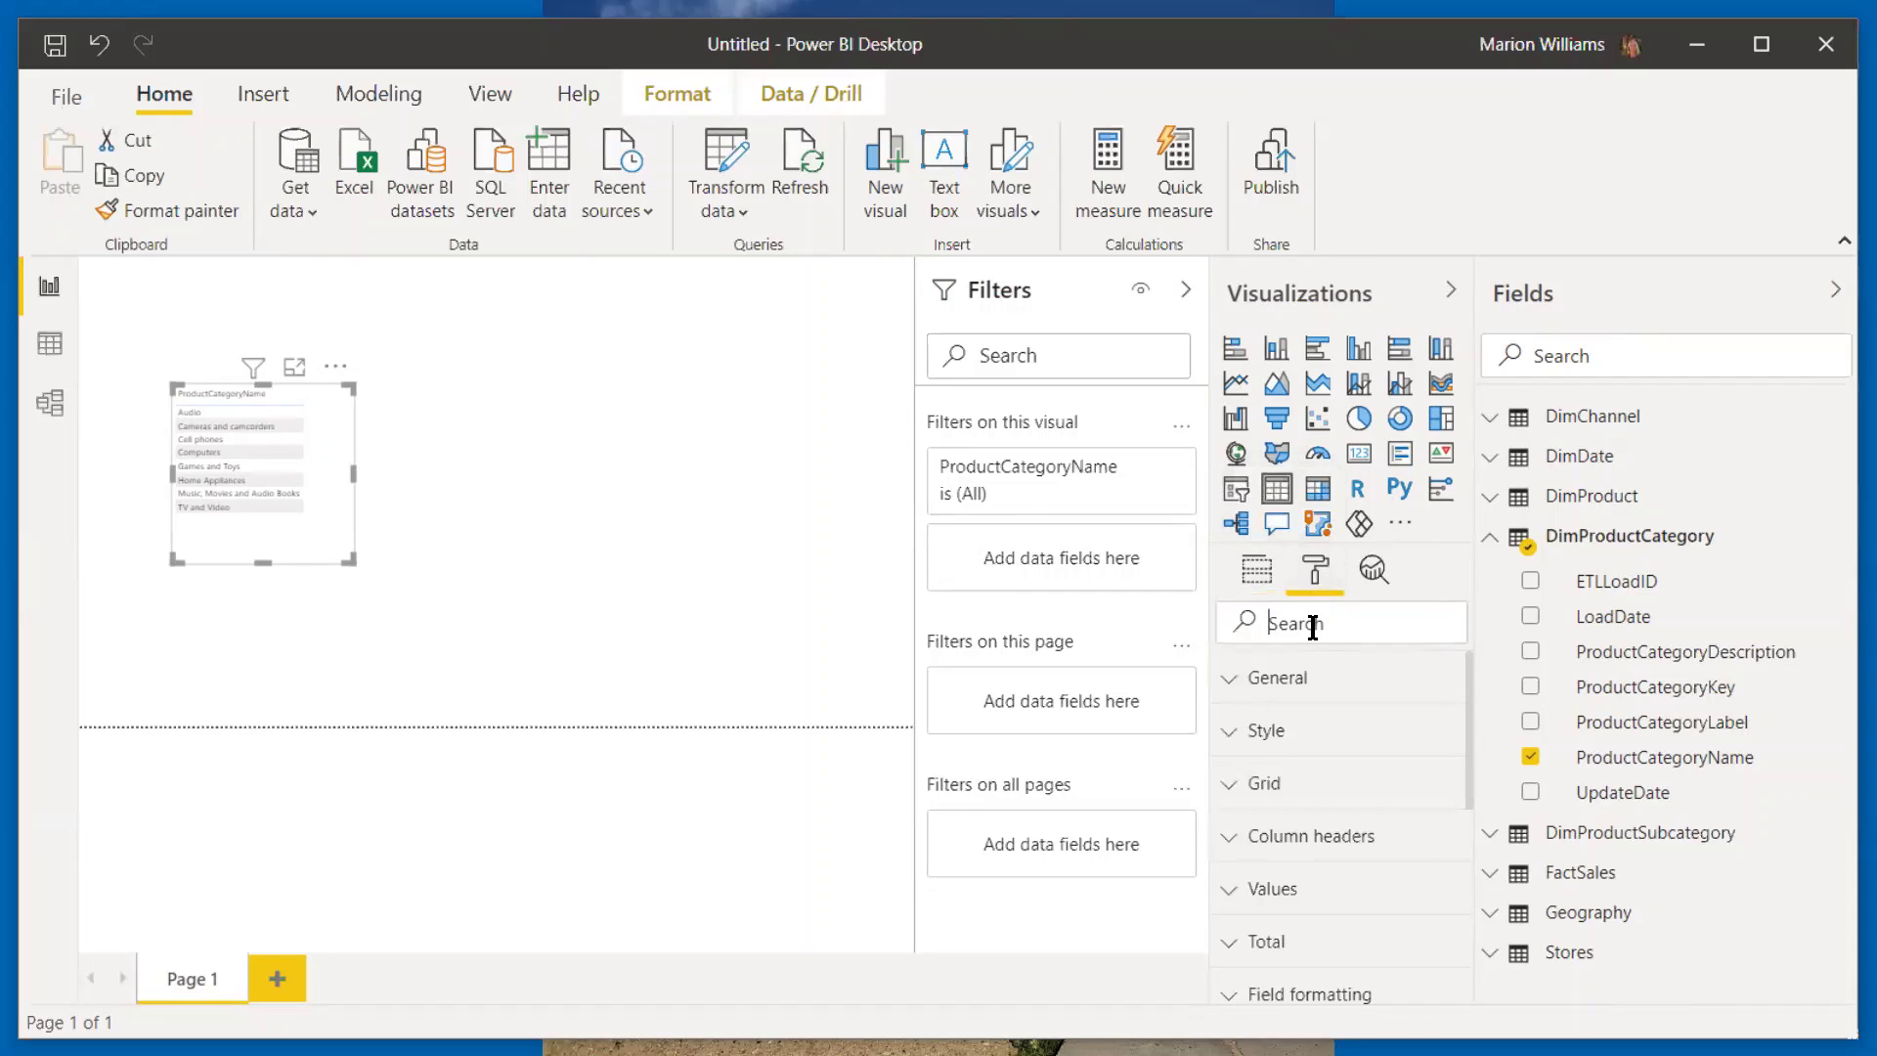
type("ze")
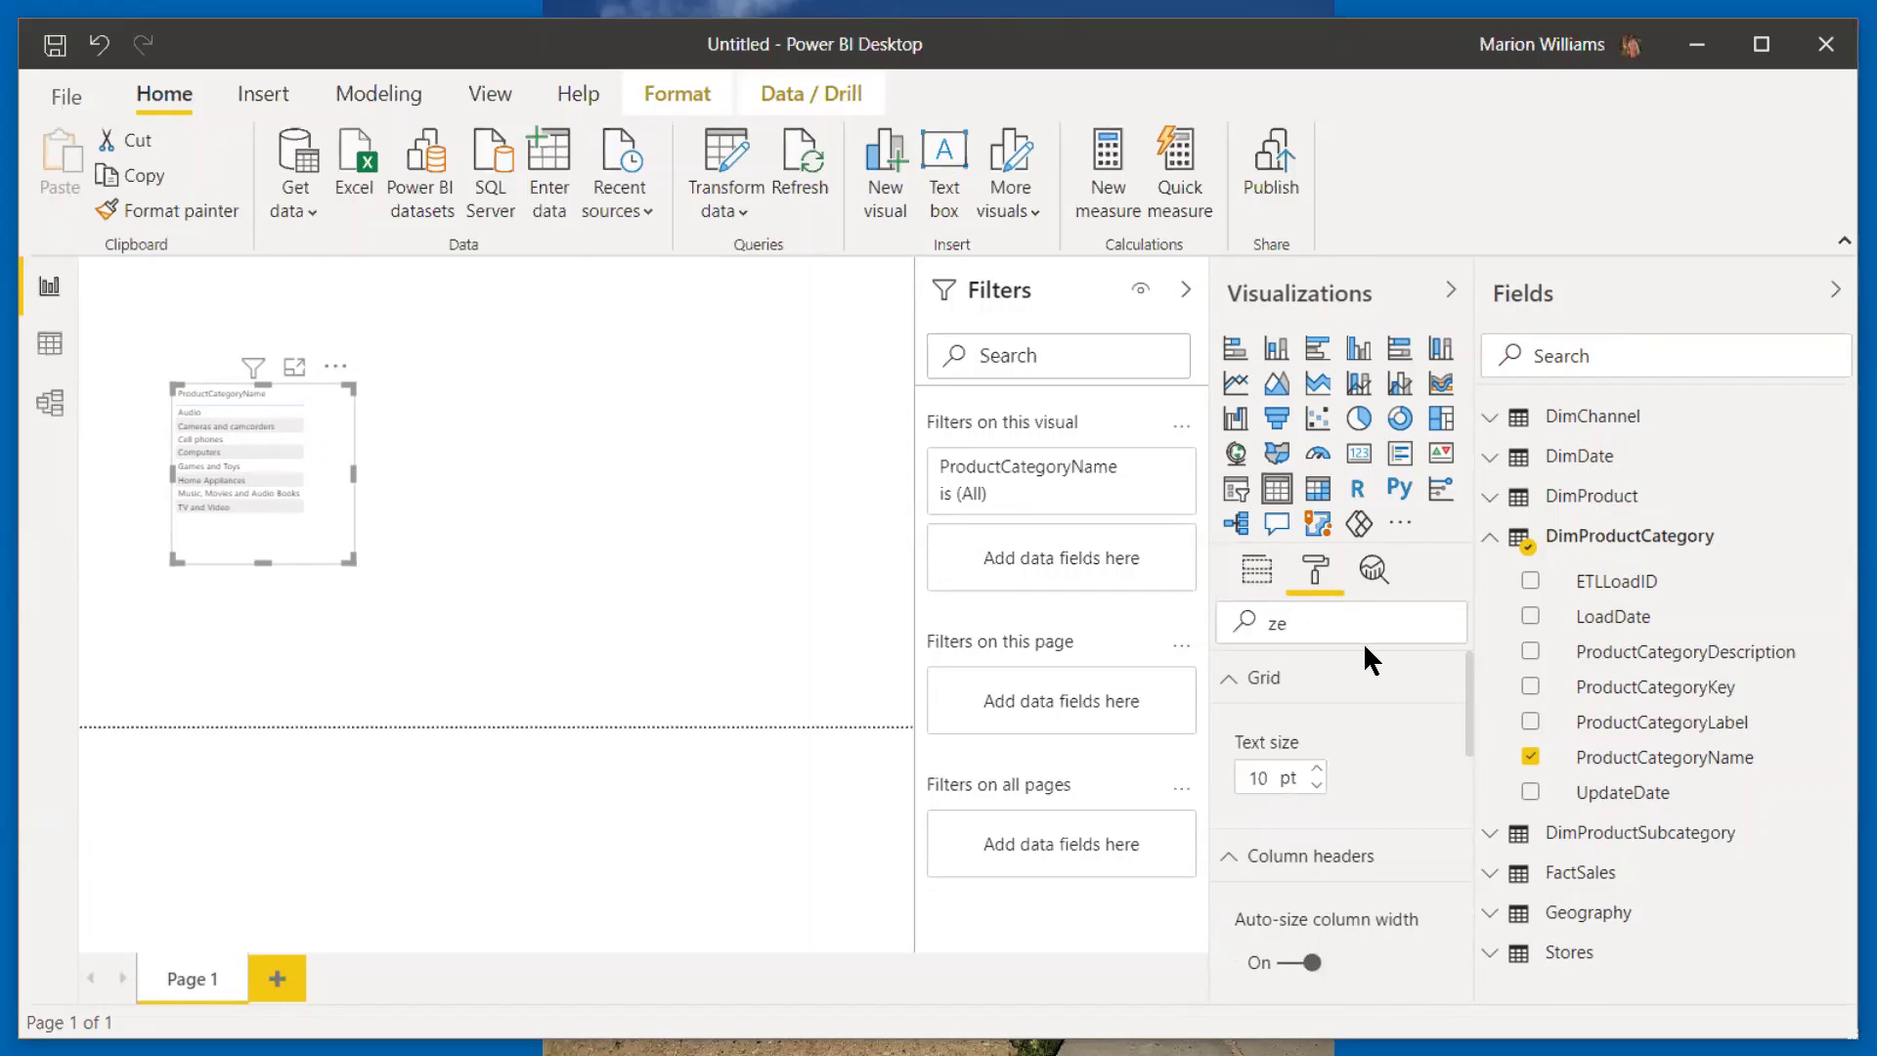
left_click(1318, 768)
left_click(1318, 769)
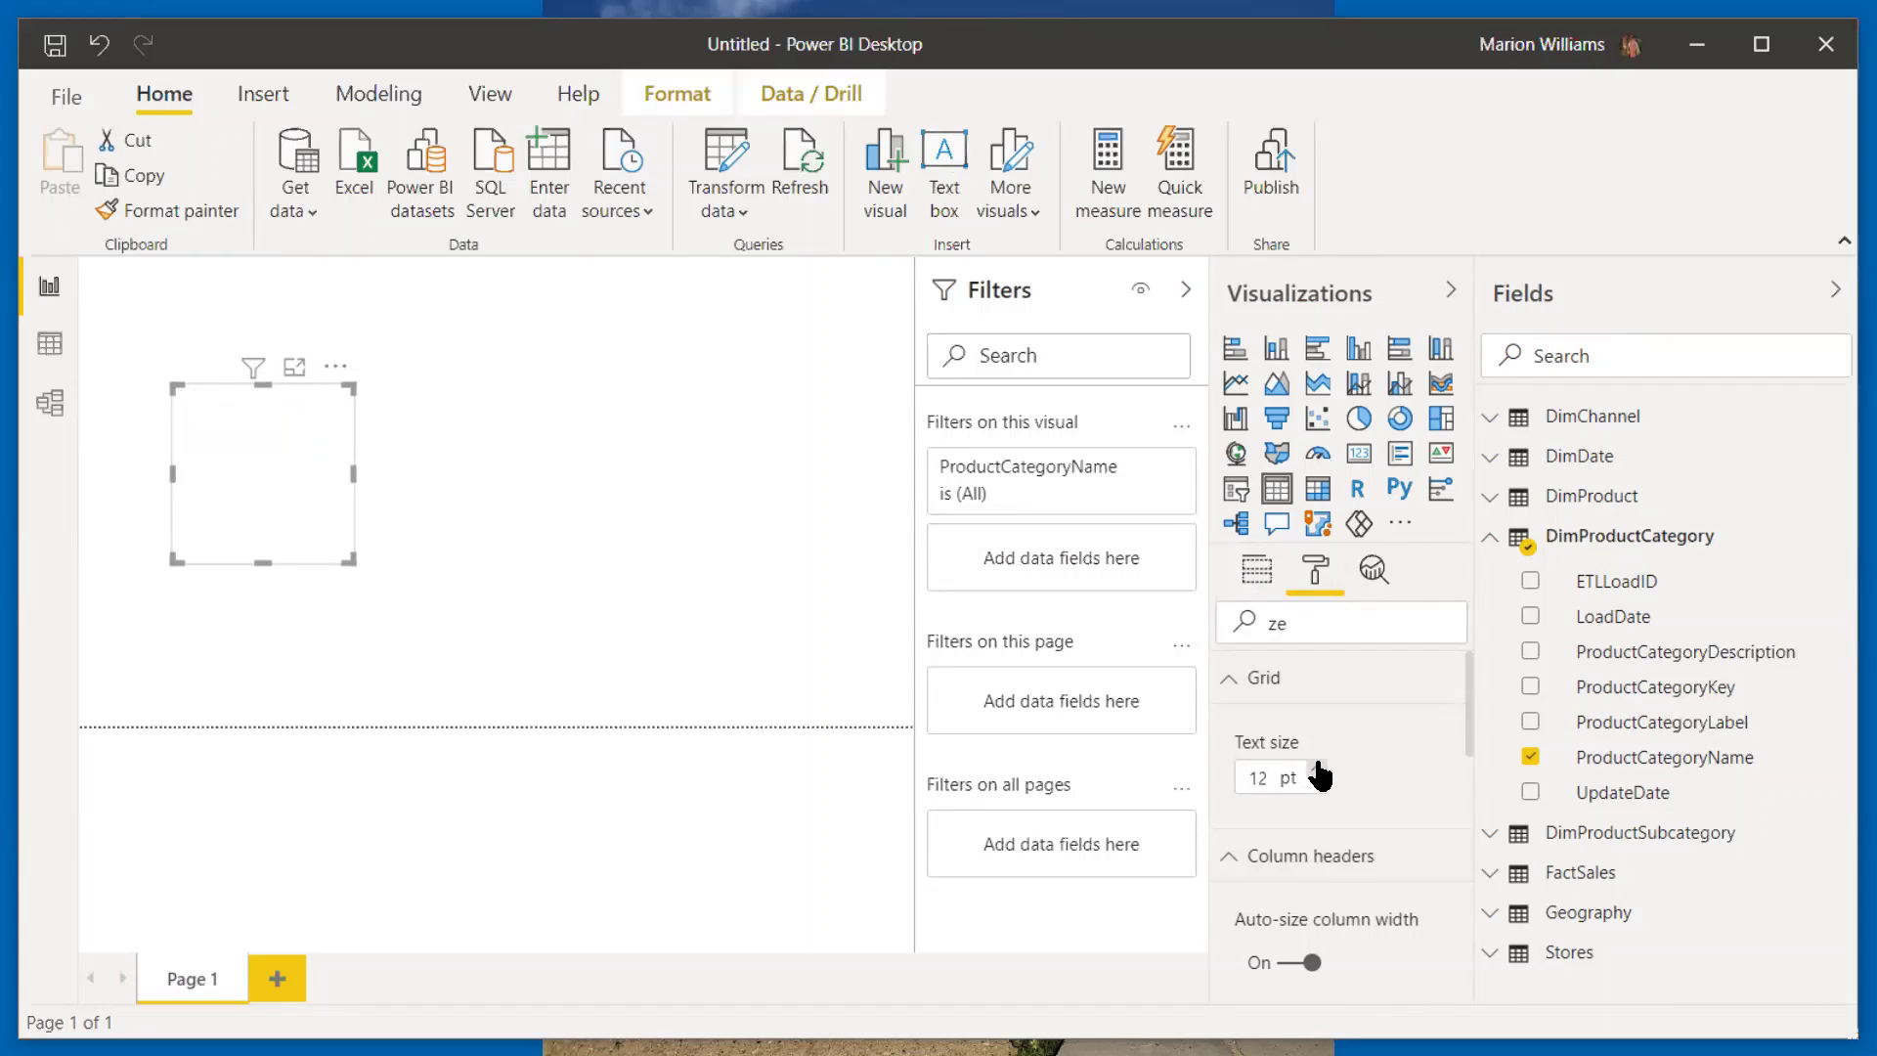
left_click(1318, 769)
left_click(1318, 767)
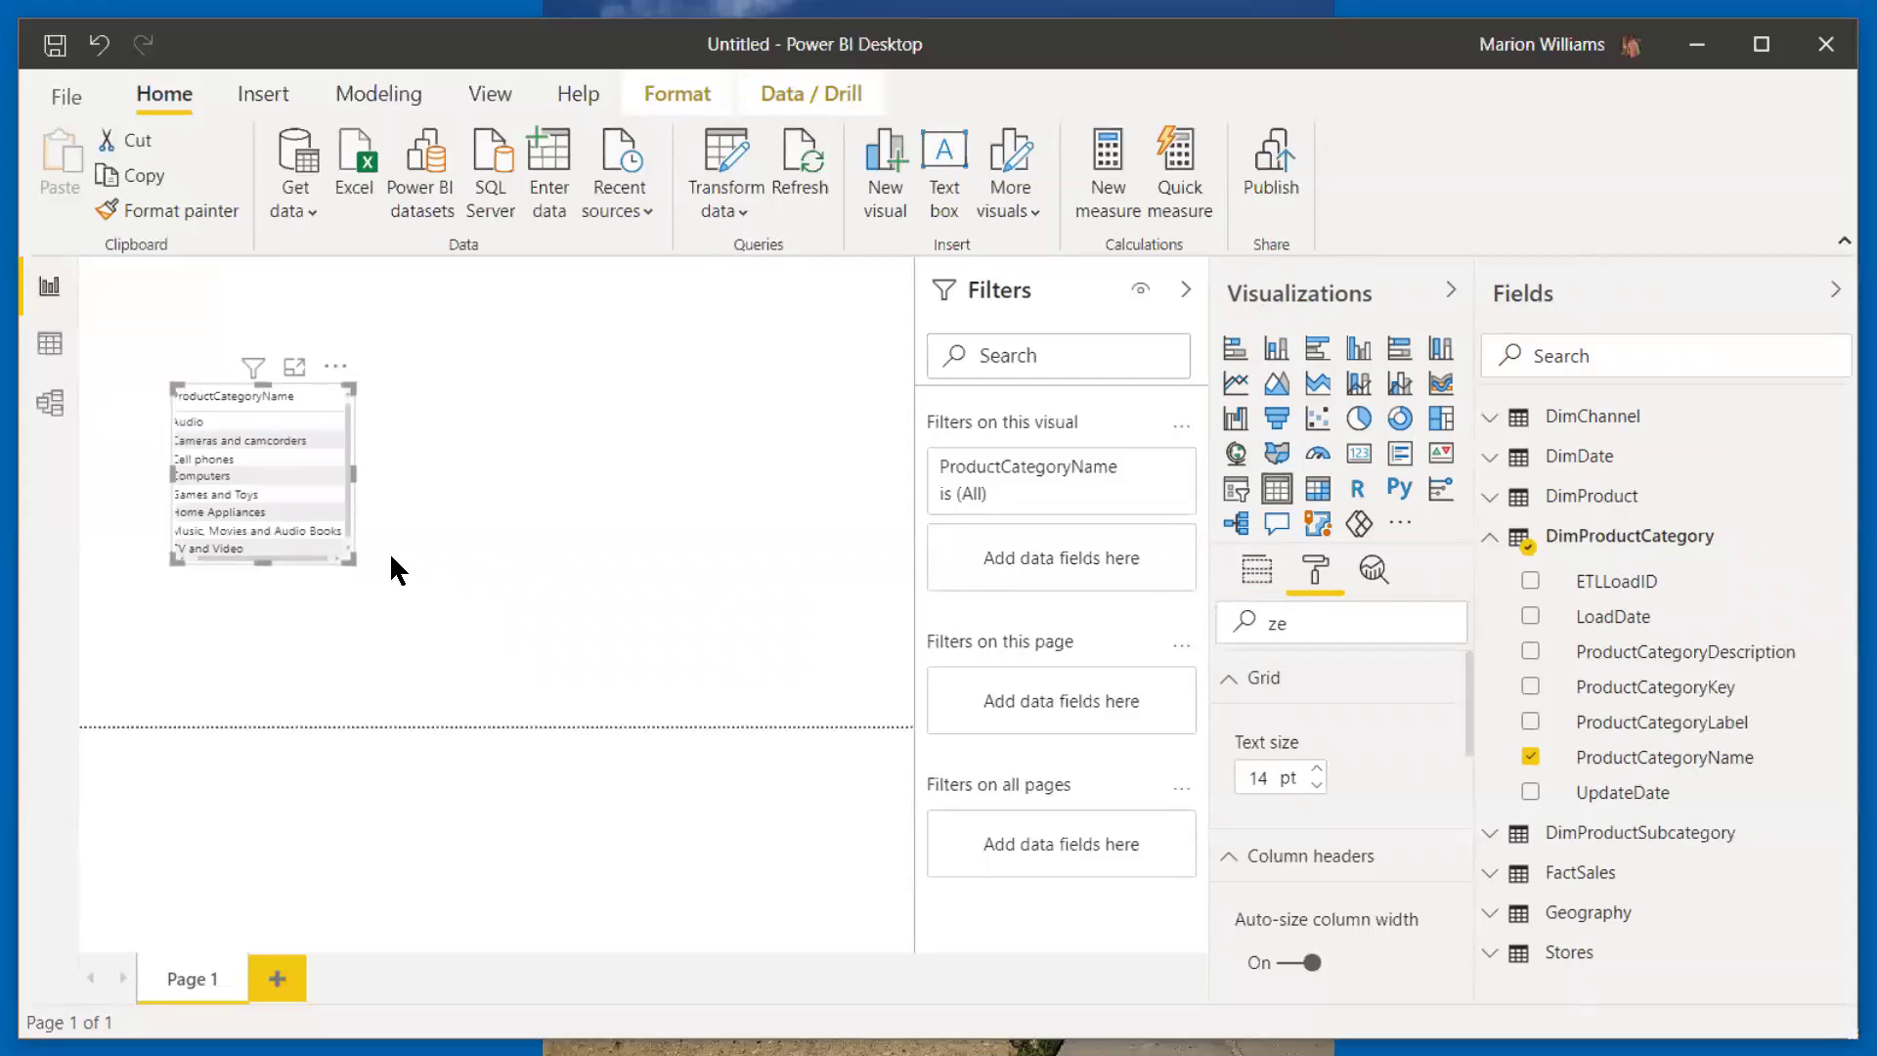
left_click_drag(354, 562, 478, 584)
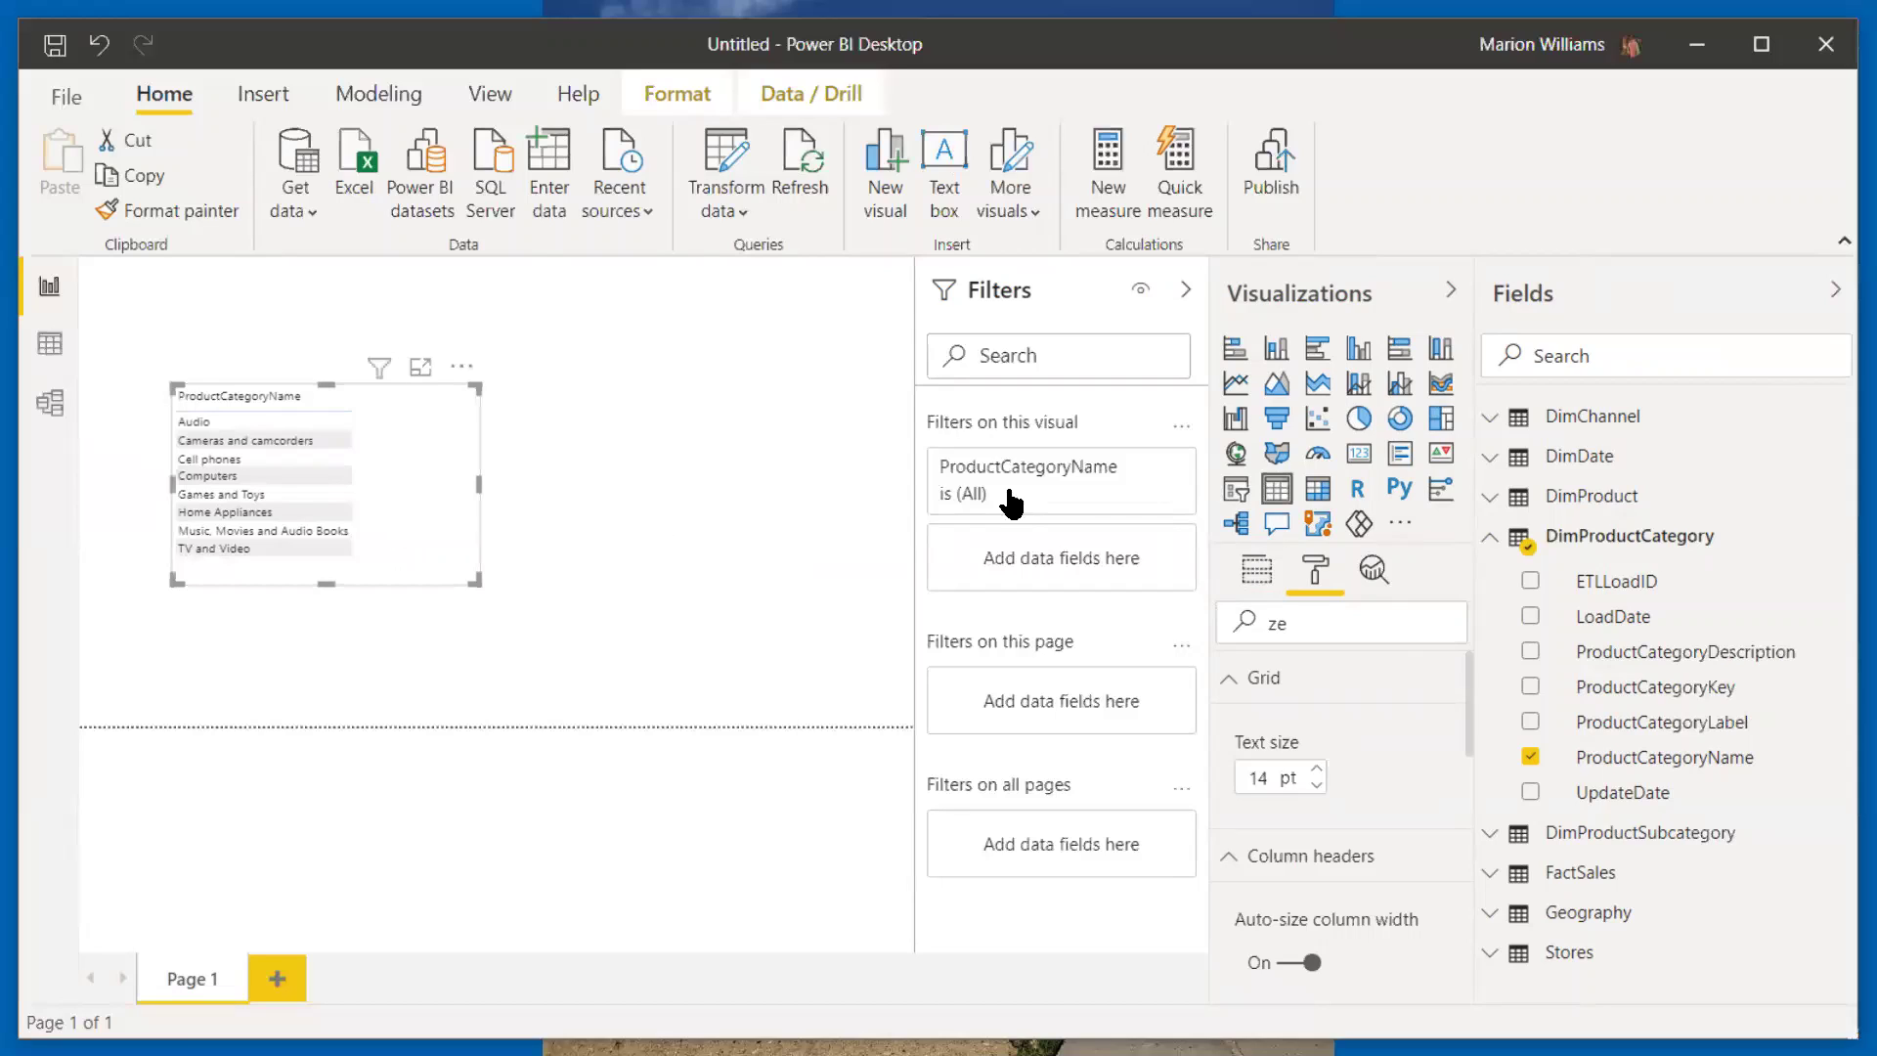
left_click(1354, 622)
key("BackSpace")
key("BackSpace")
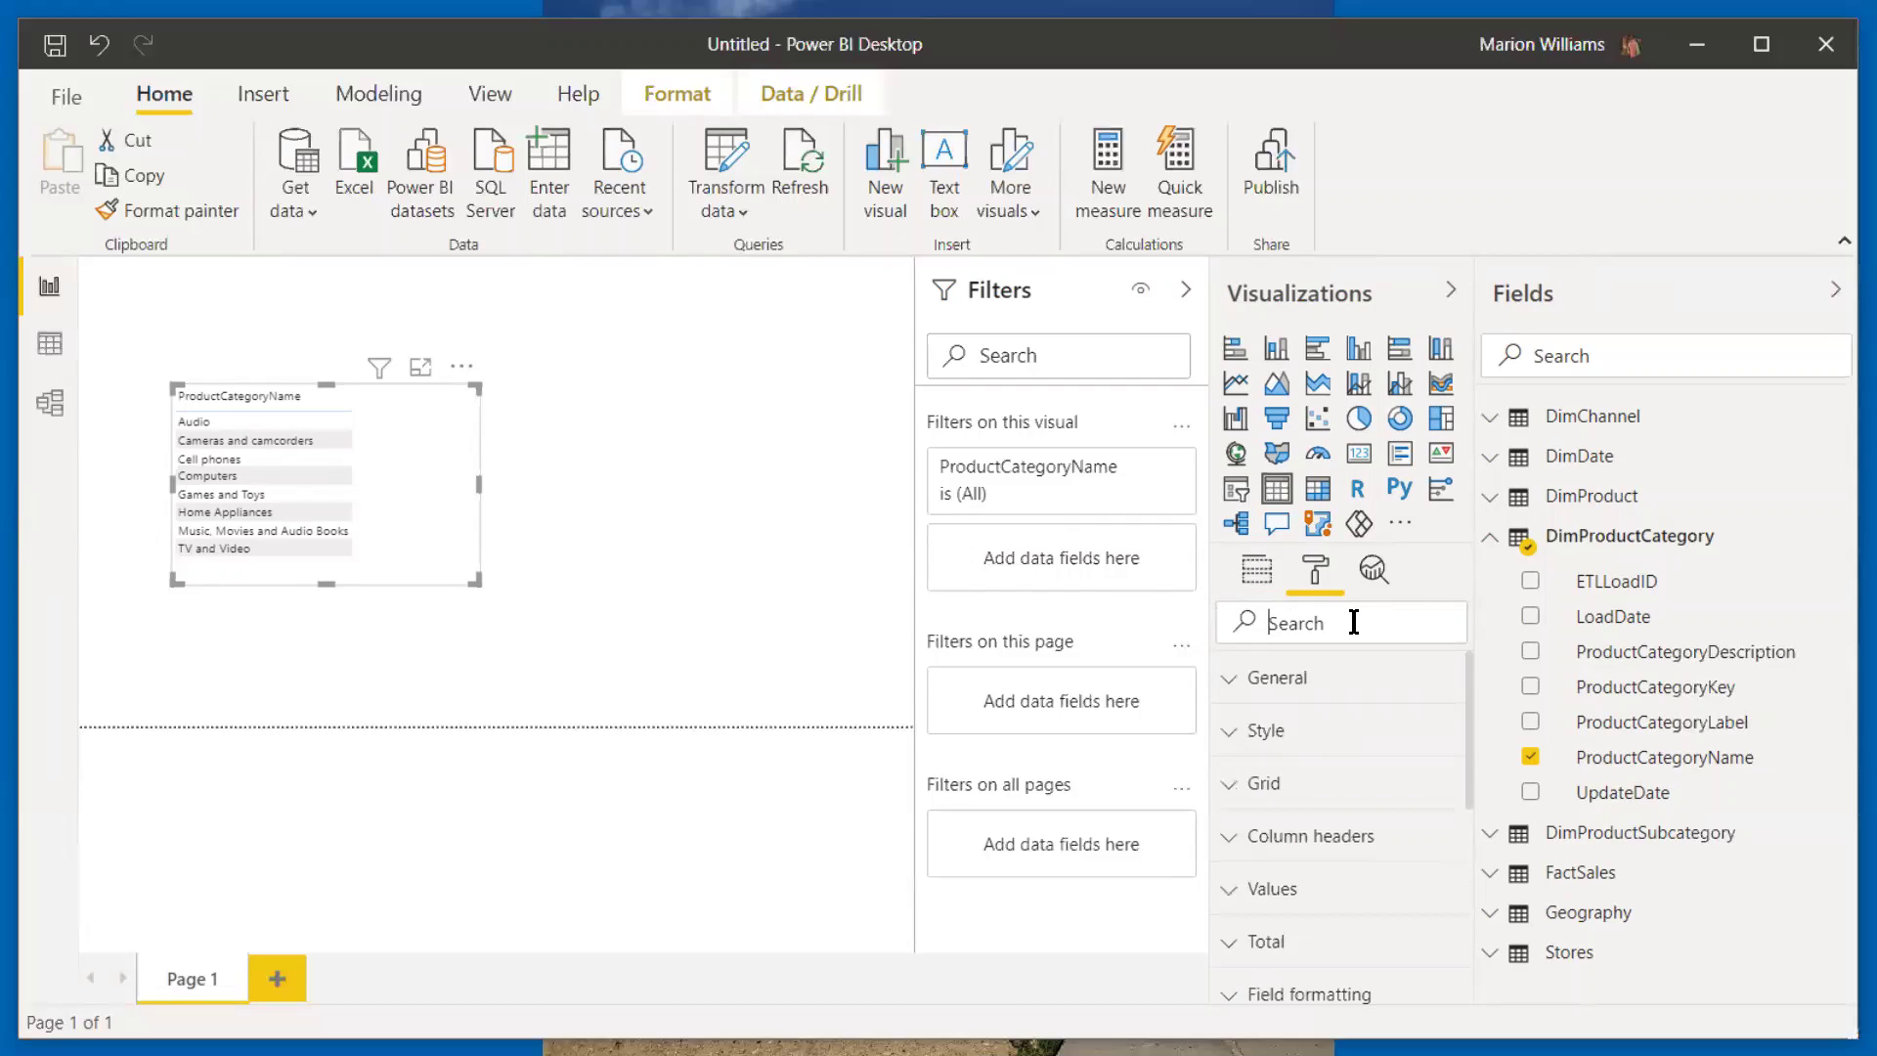
Step: Add SalesAmount from FactSales to the category table, collapse the Filters pane, and widen the visual to about twice its width
left_click(1592, 353)
type("amo")
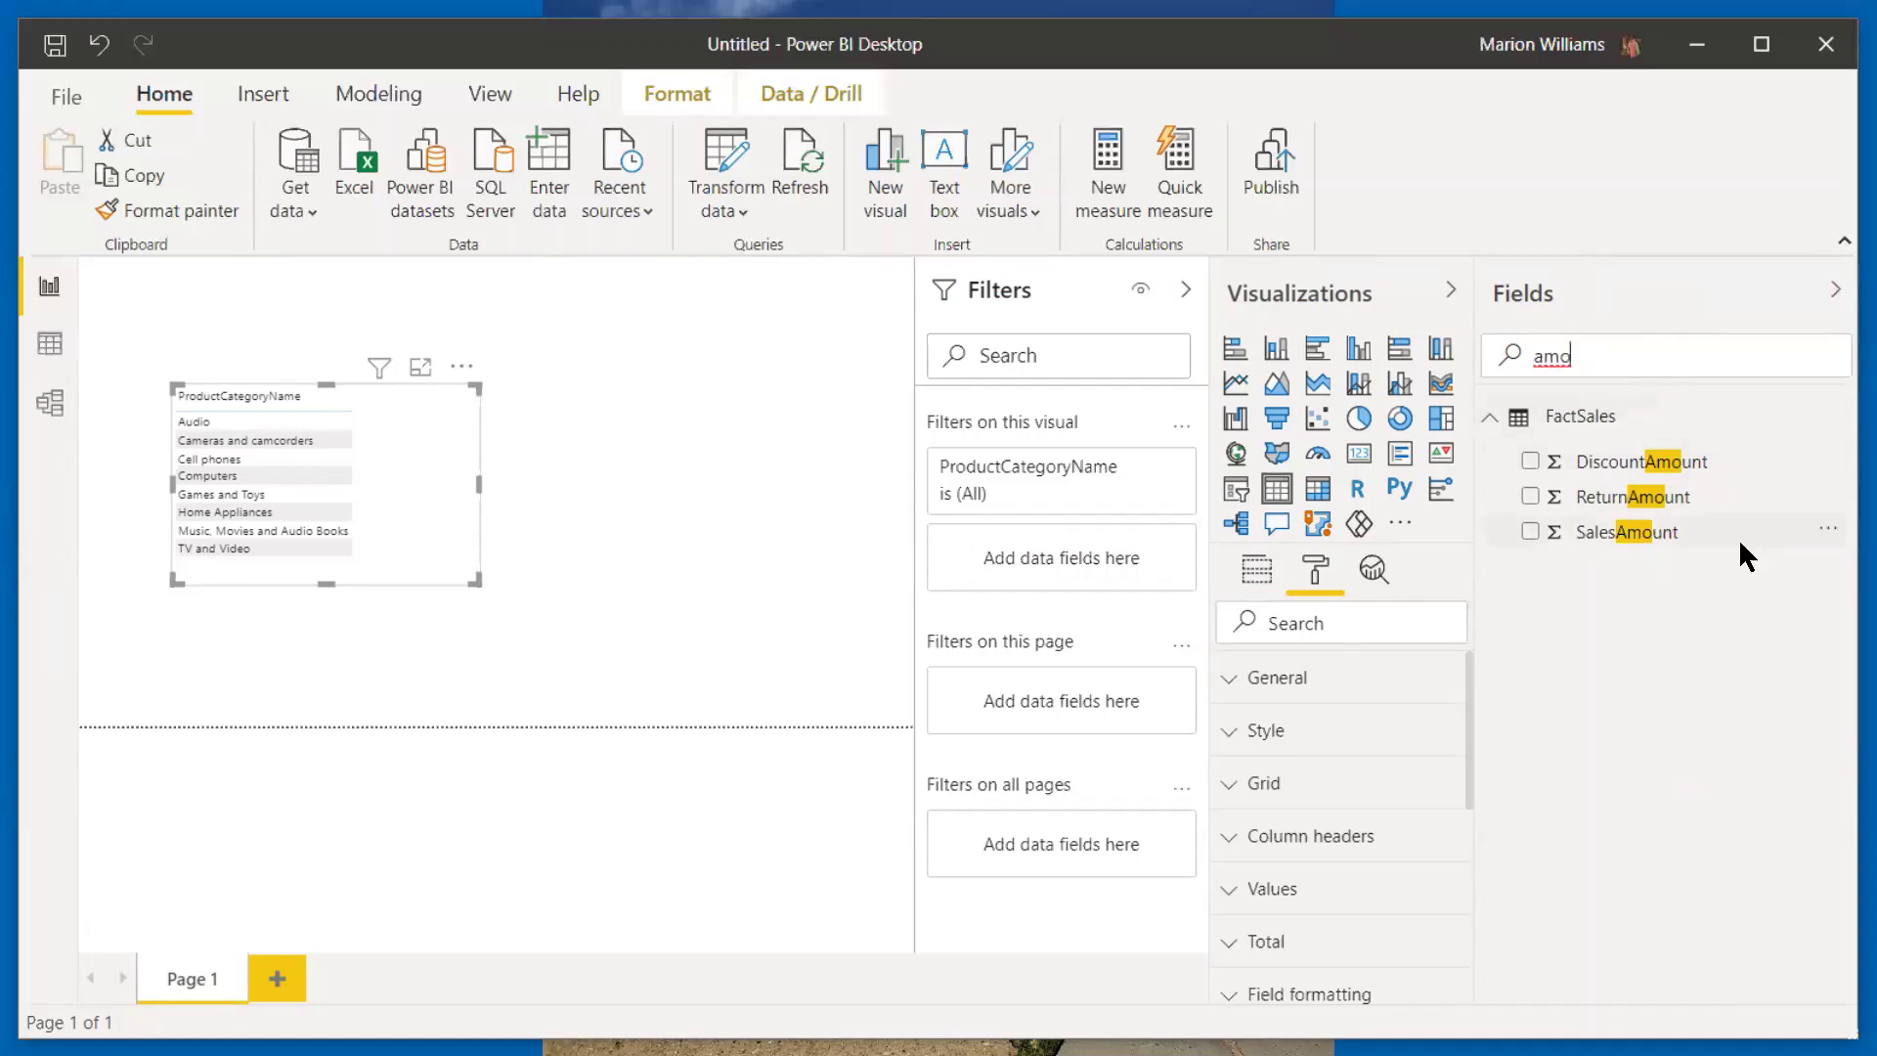
left_click(1531, 533)
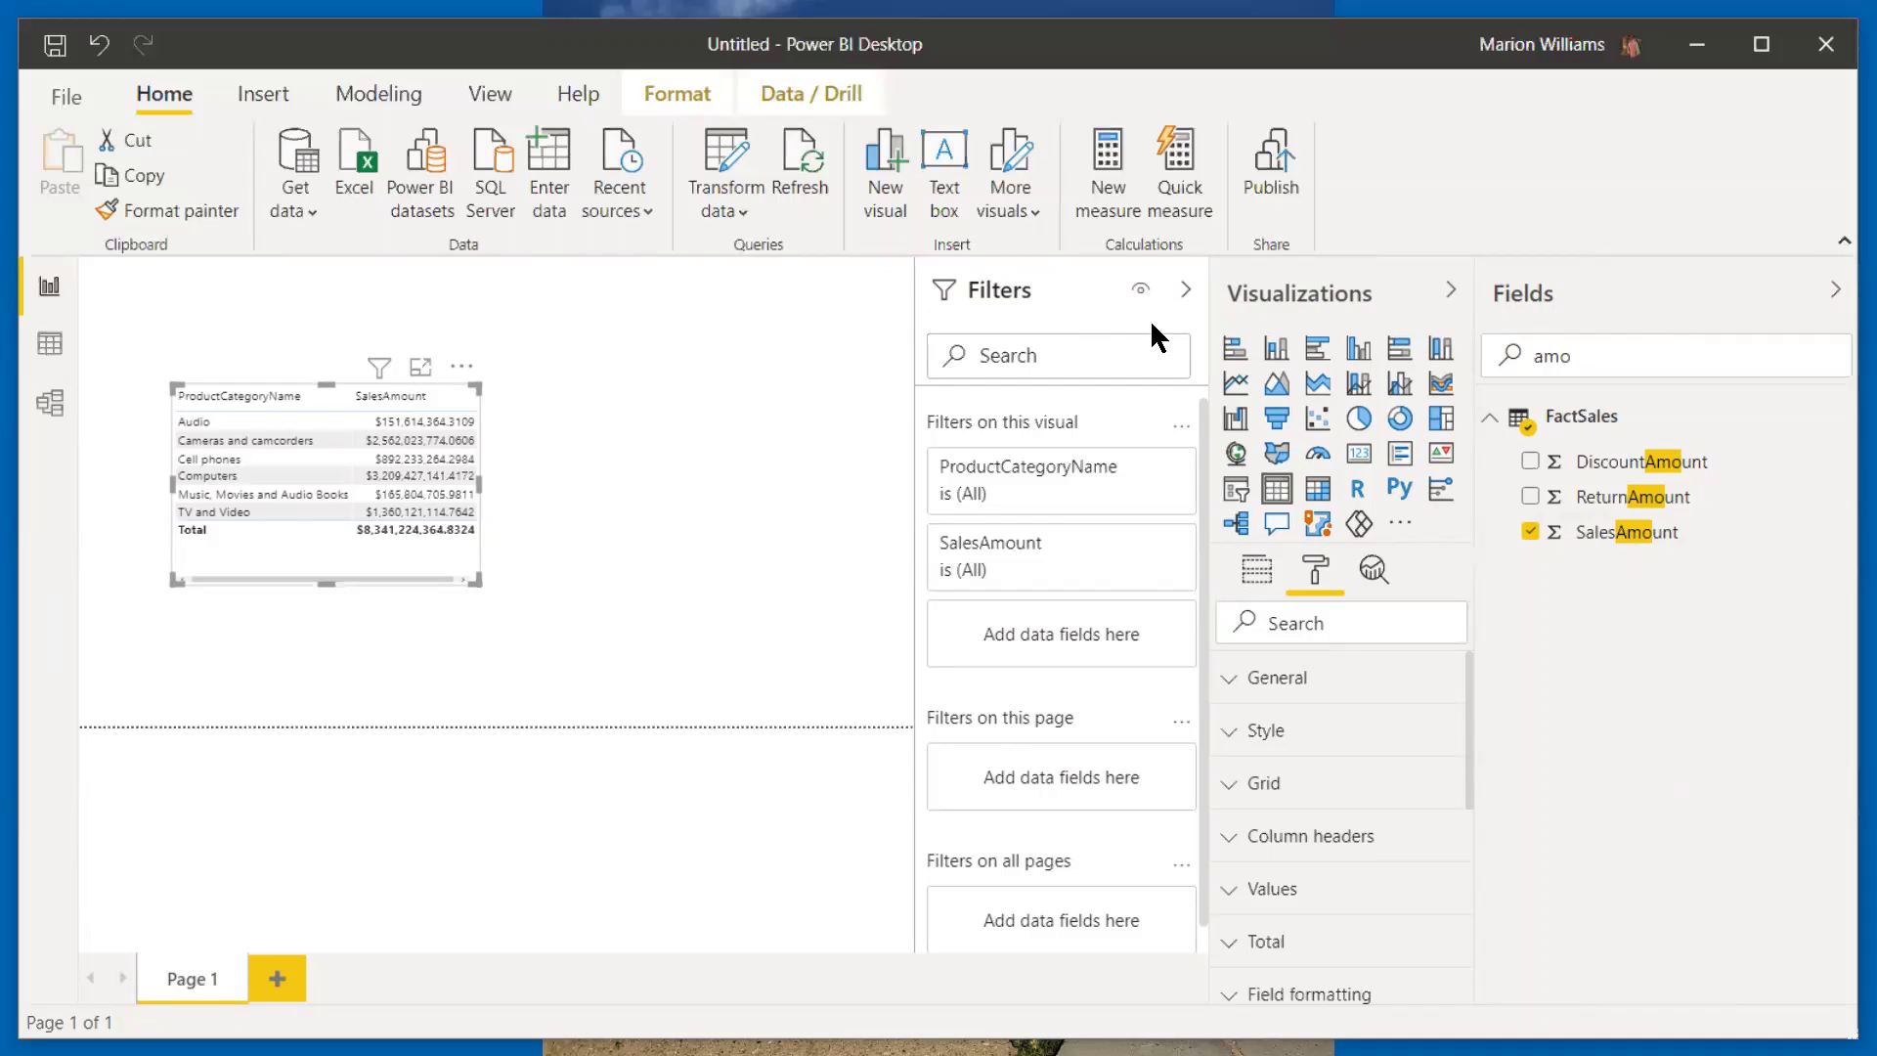
left_click(1187, 293)
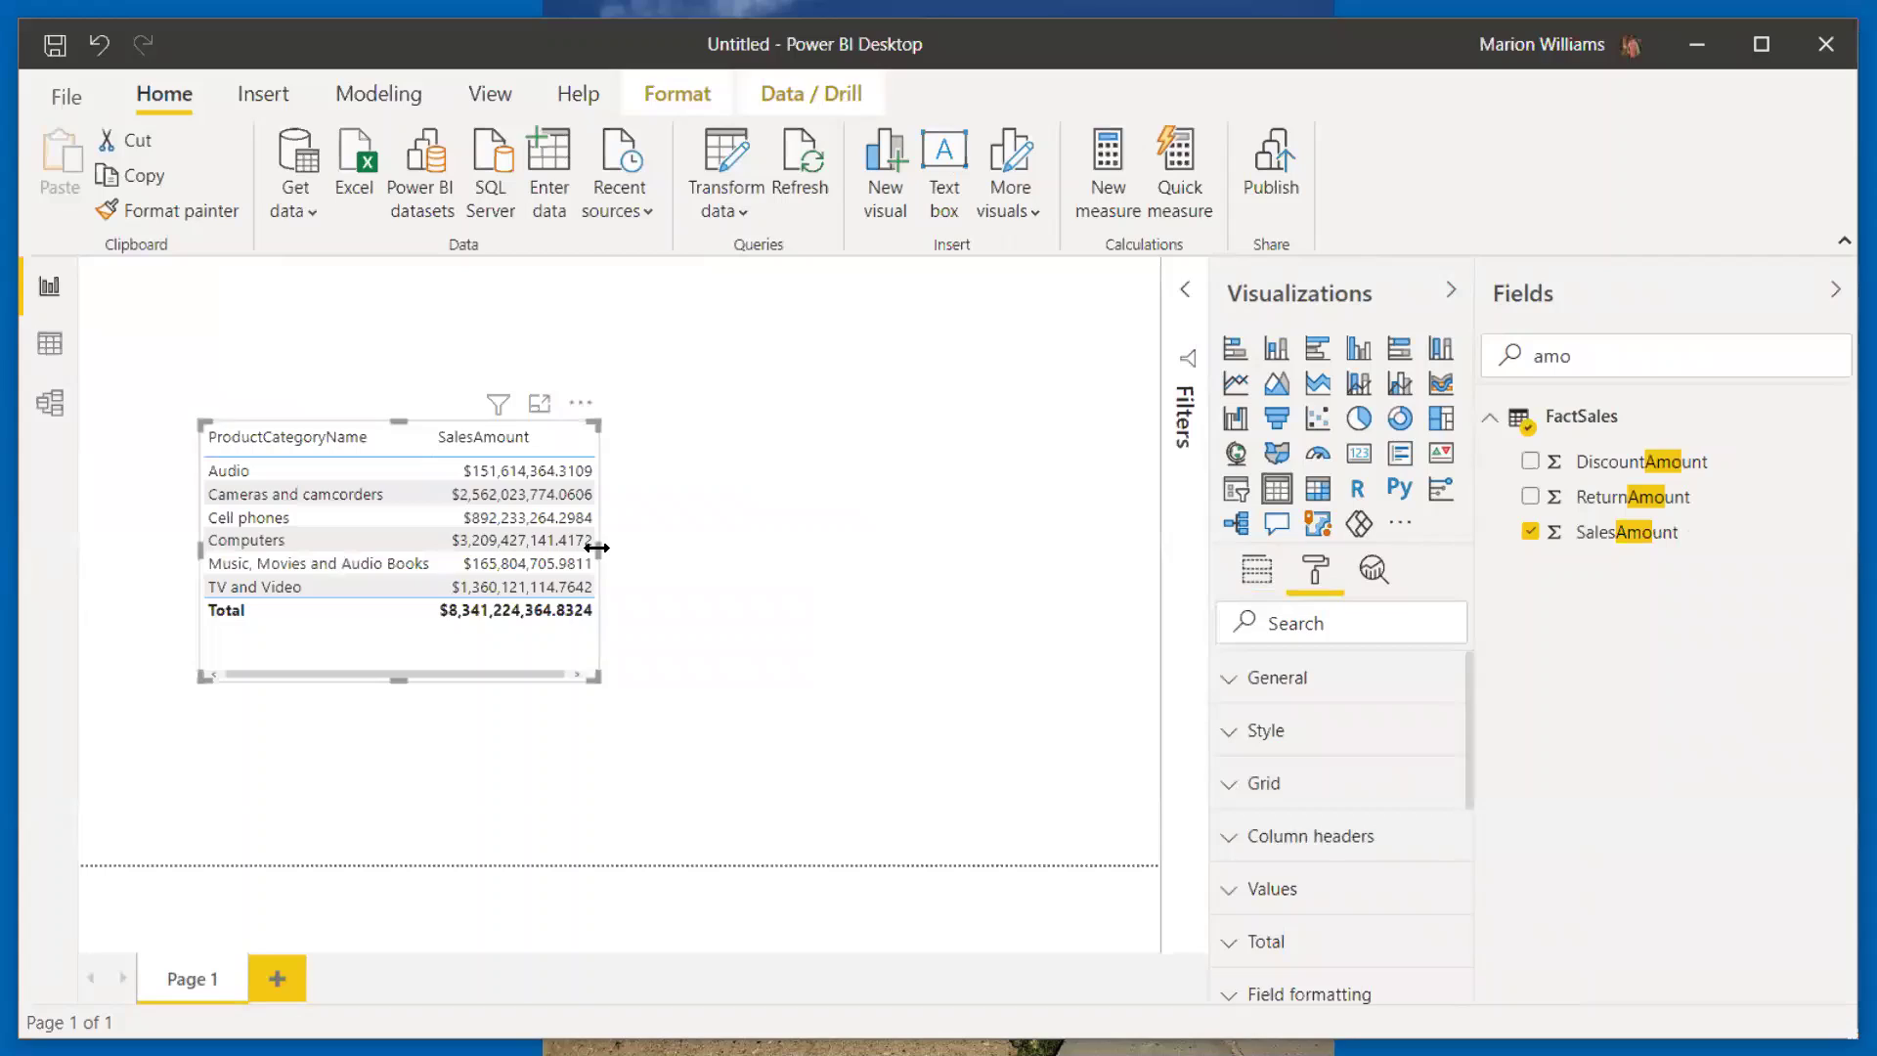
left_click_drag(597, 547, 995, 539)
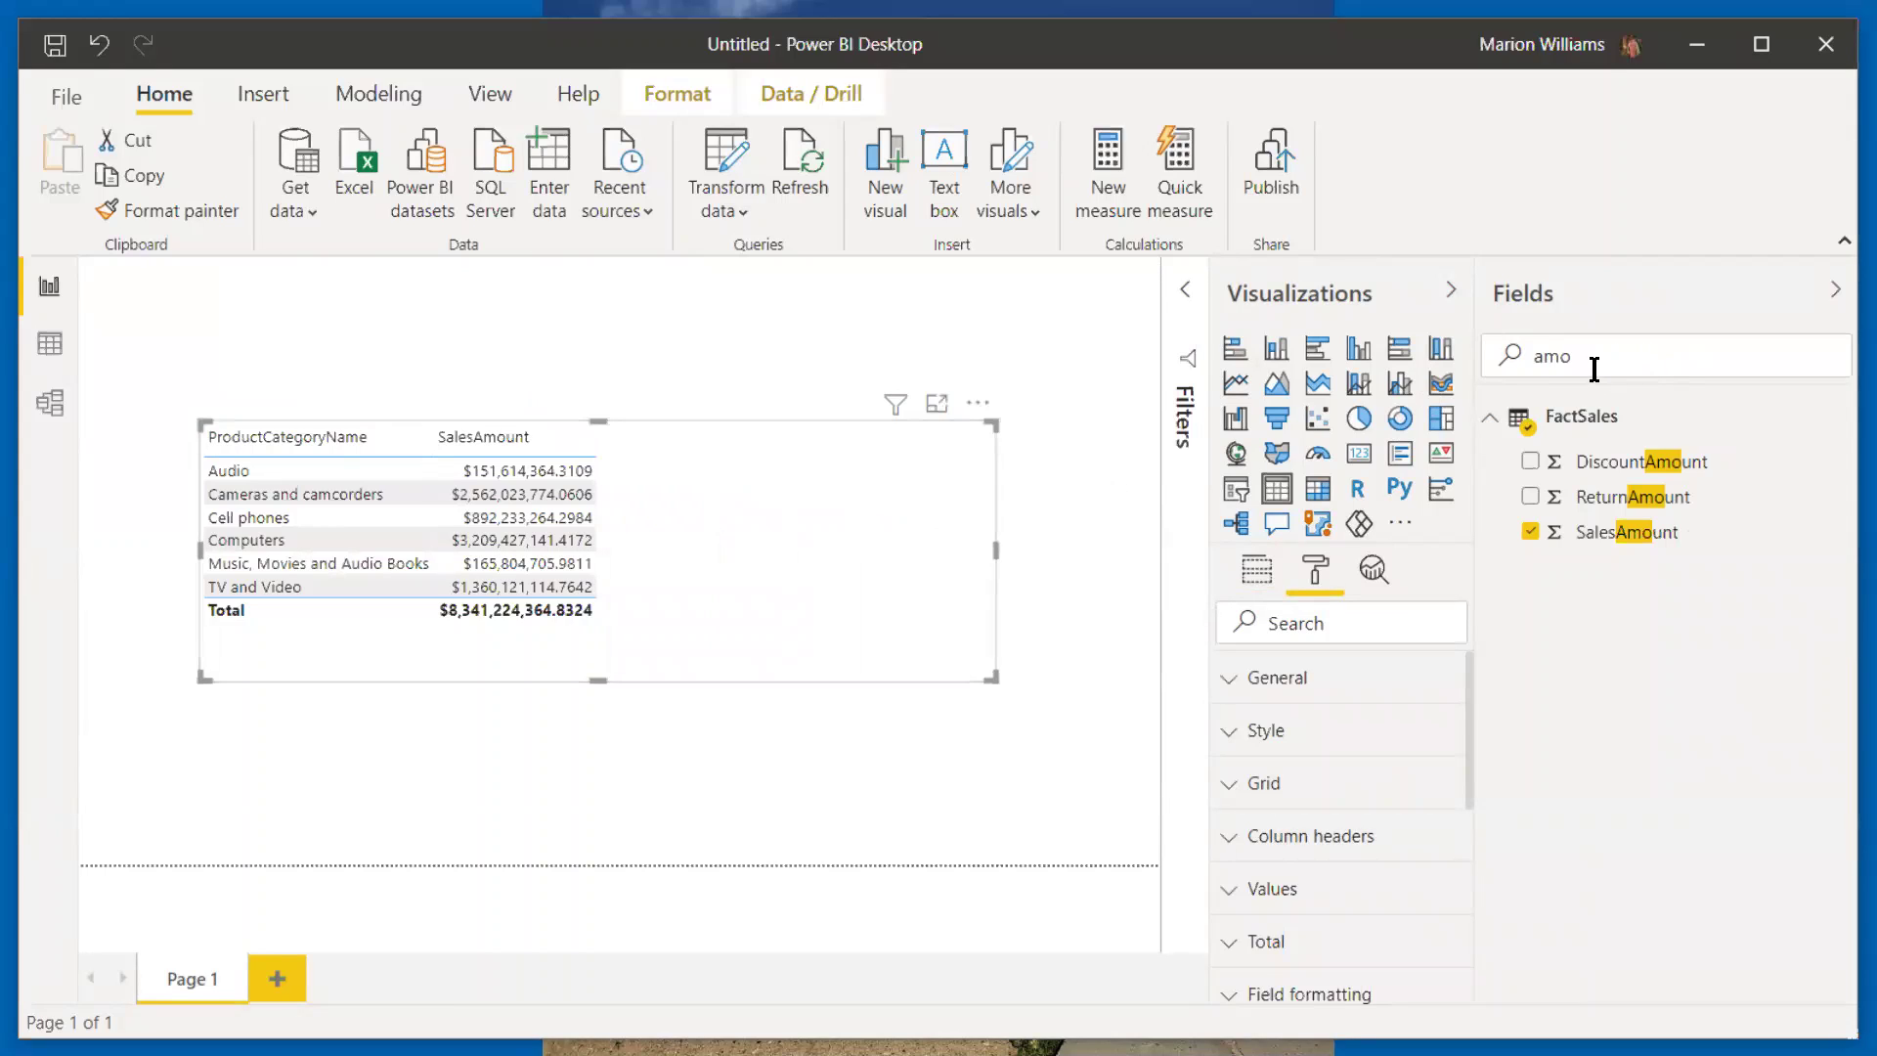
Step: Try CalendarYearLabel from DimDate as an additional column in the category sales table
key("BackSpace")
key("BackSpace")
key("BackSpace")
type("yea")
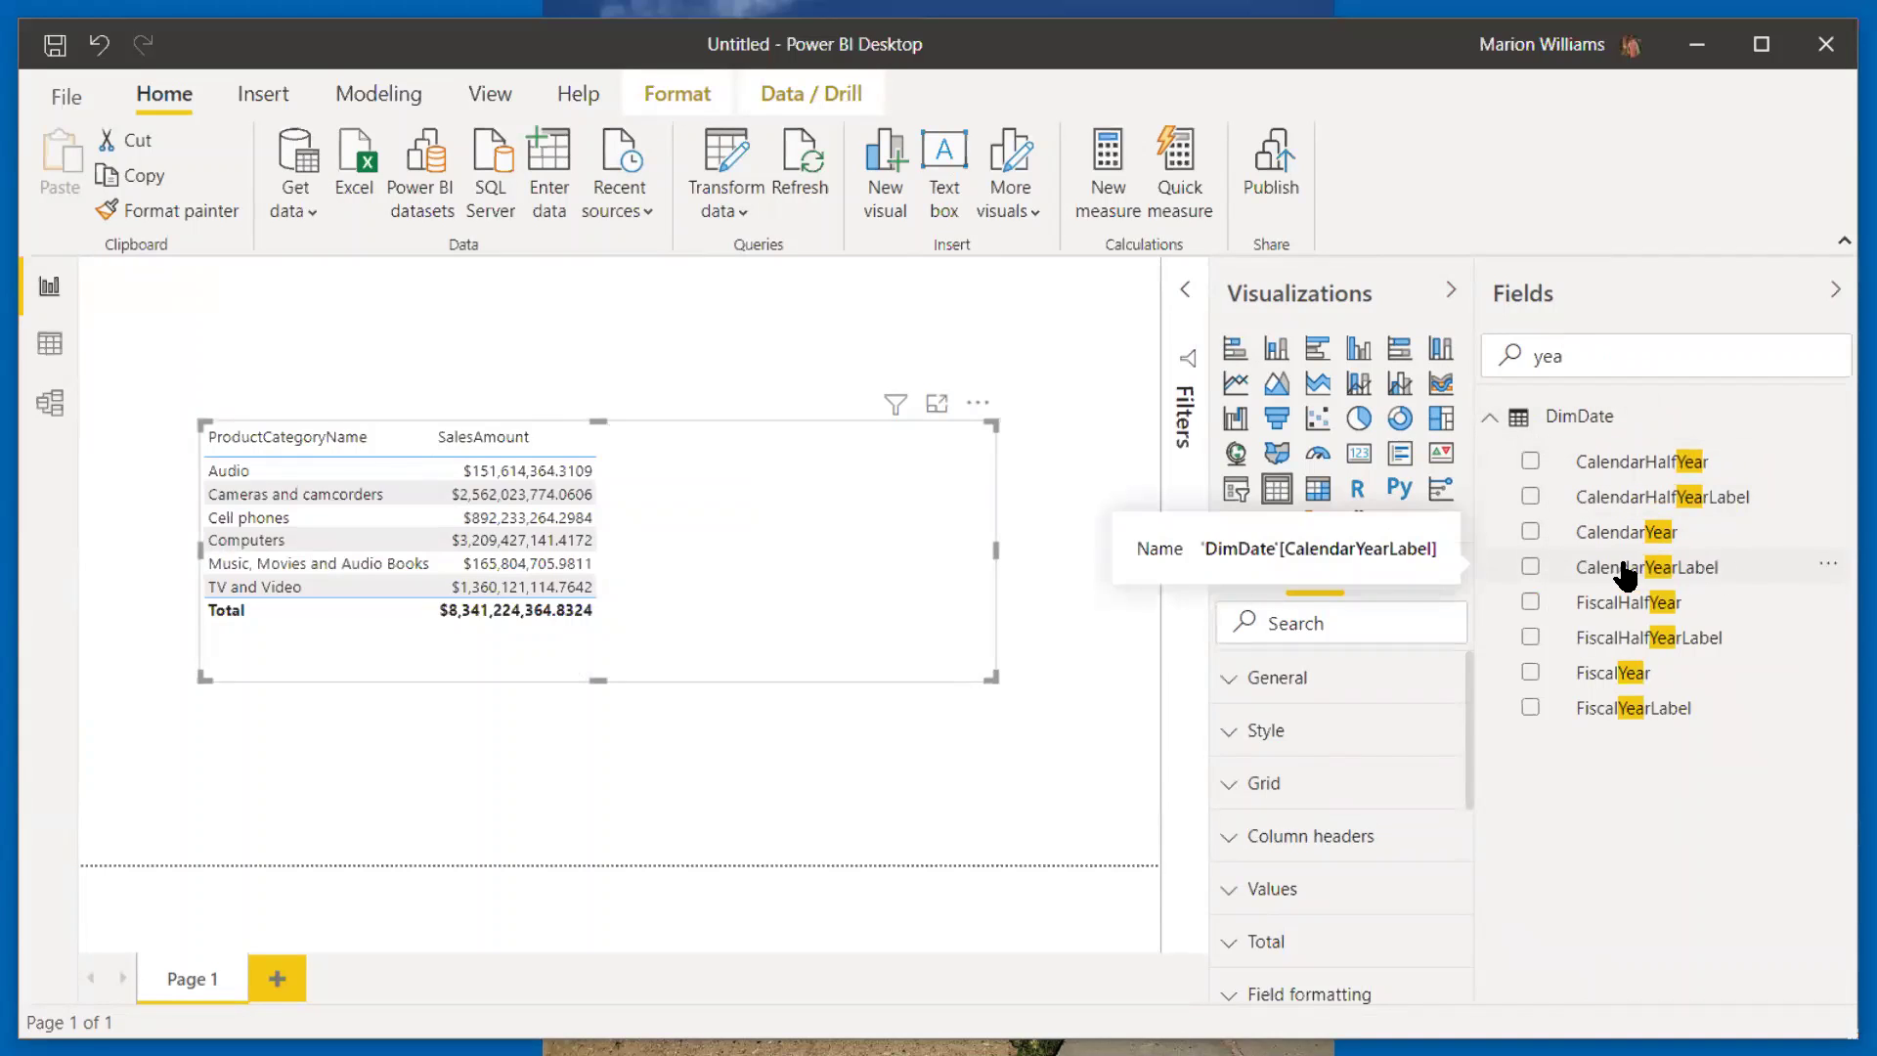
left_click(1531, 568)
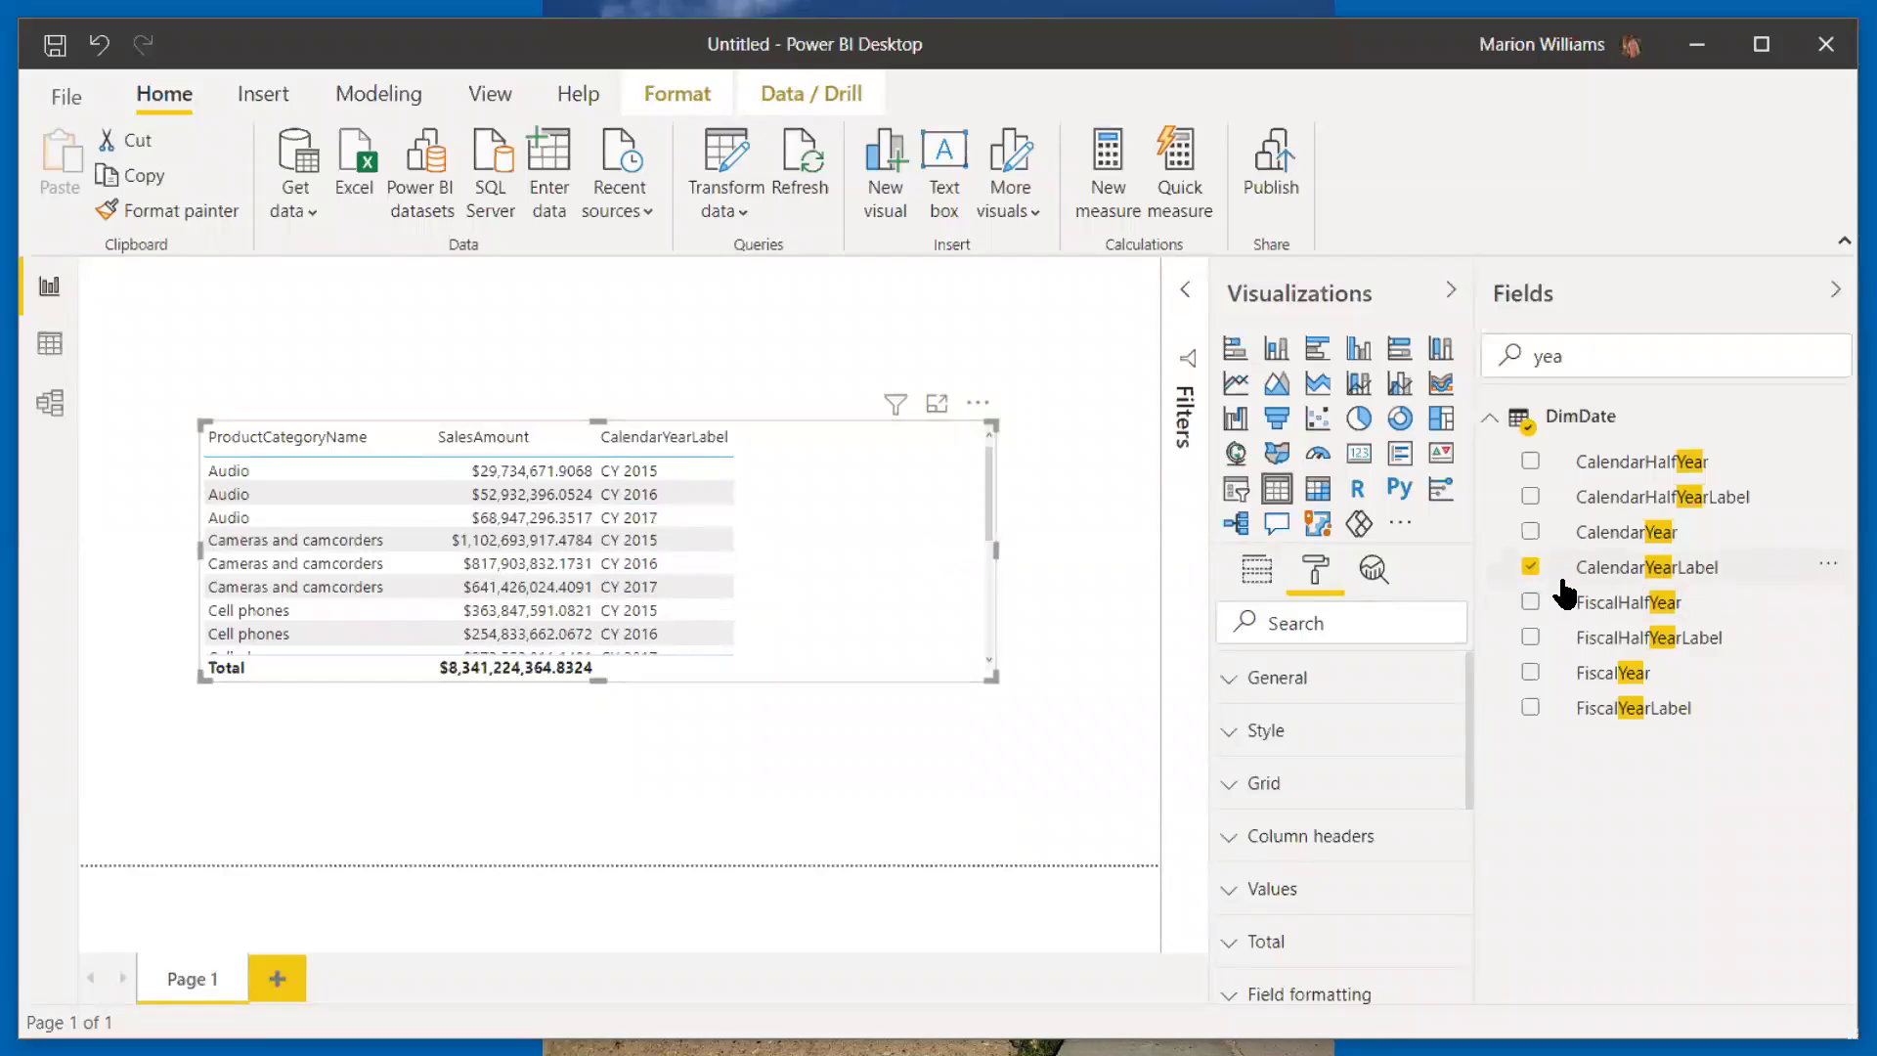
left_click(1531, 572)
left_click(1530, 570)
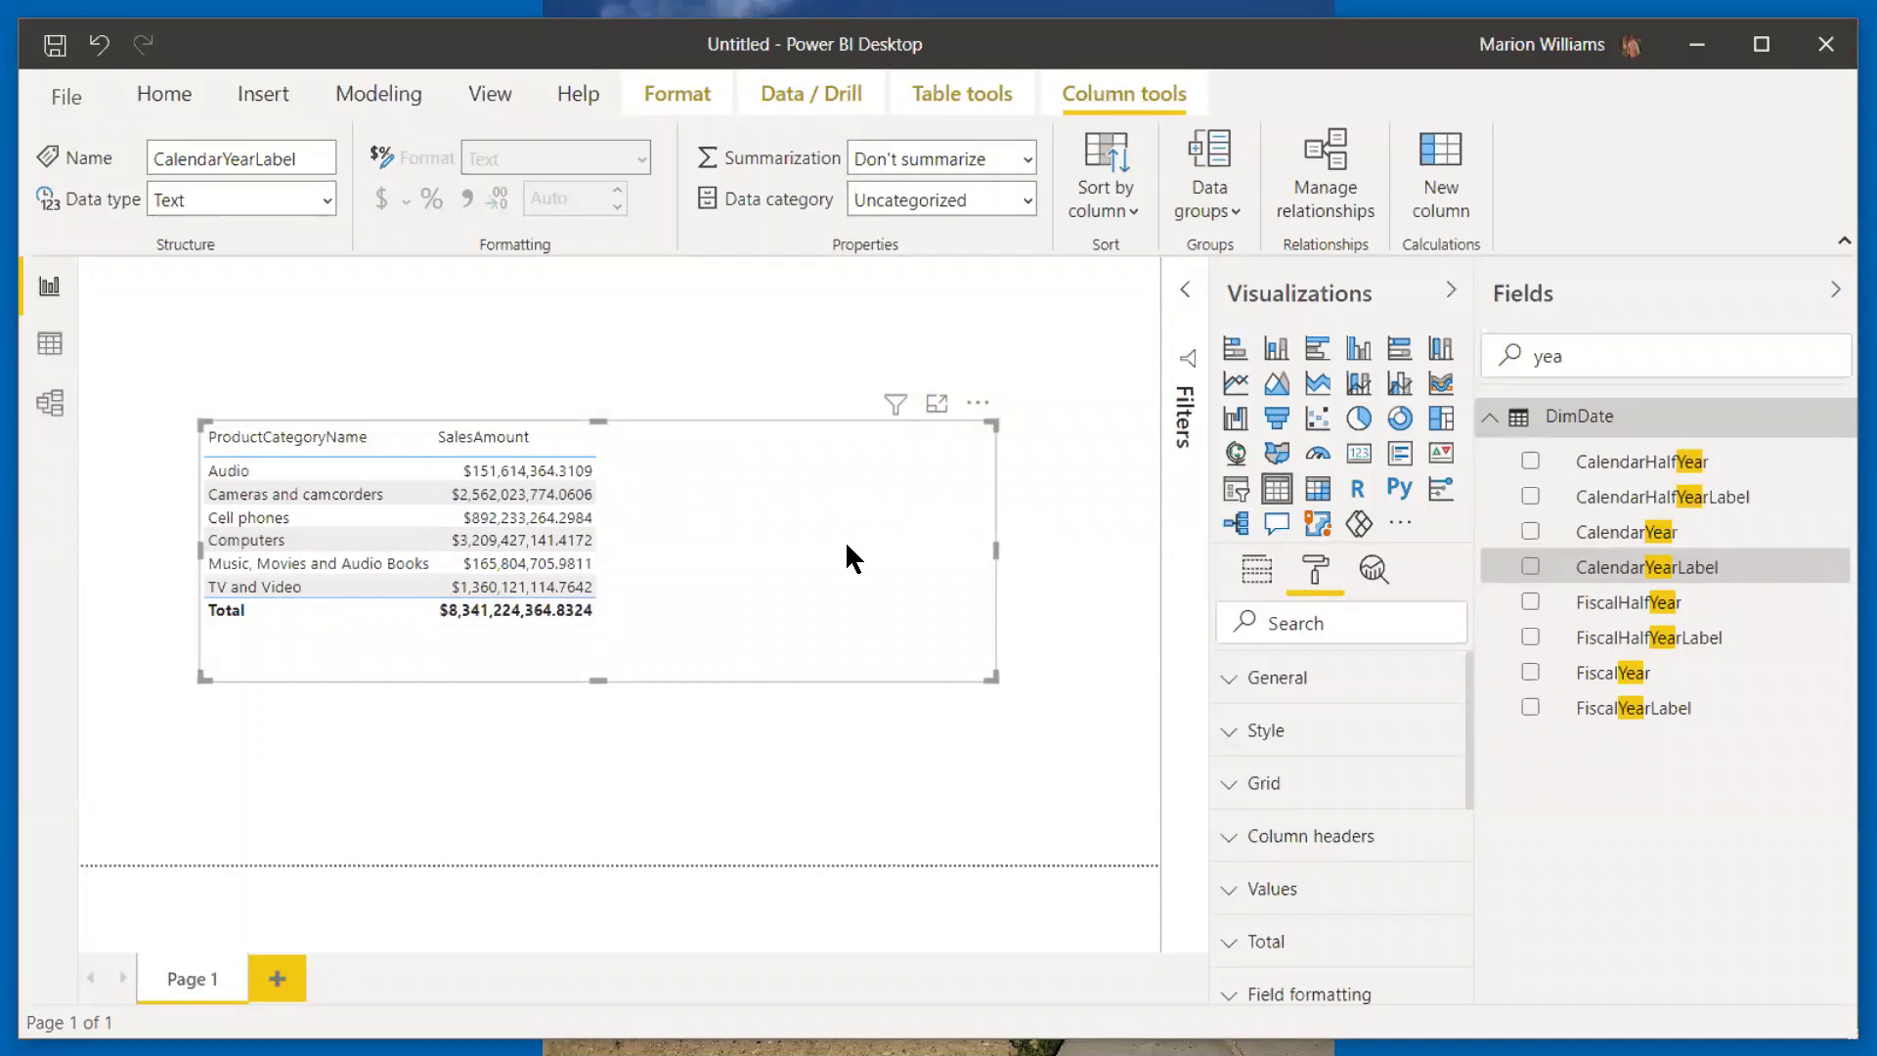
Step: Convert the table to a matrix with CalendarYearLabel as its columns, and widen it to fit the Total column
left_click(1316, 488)
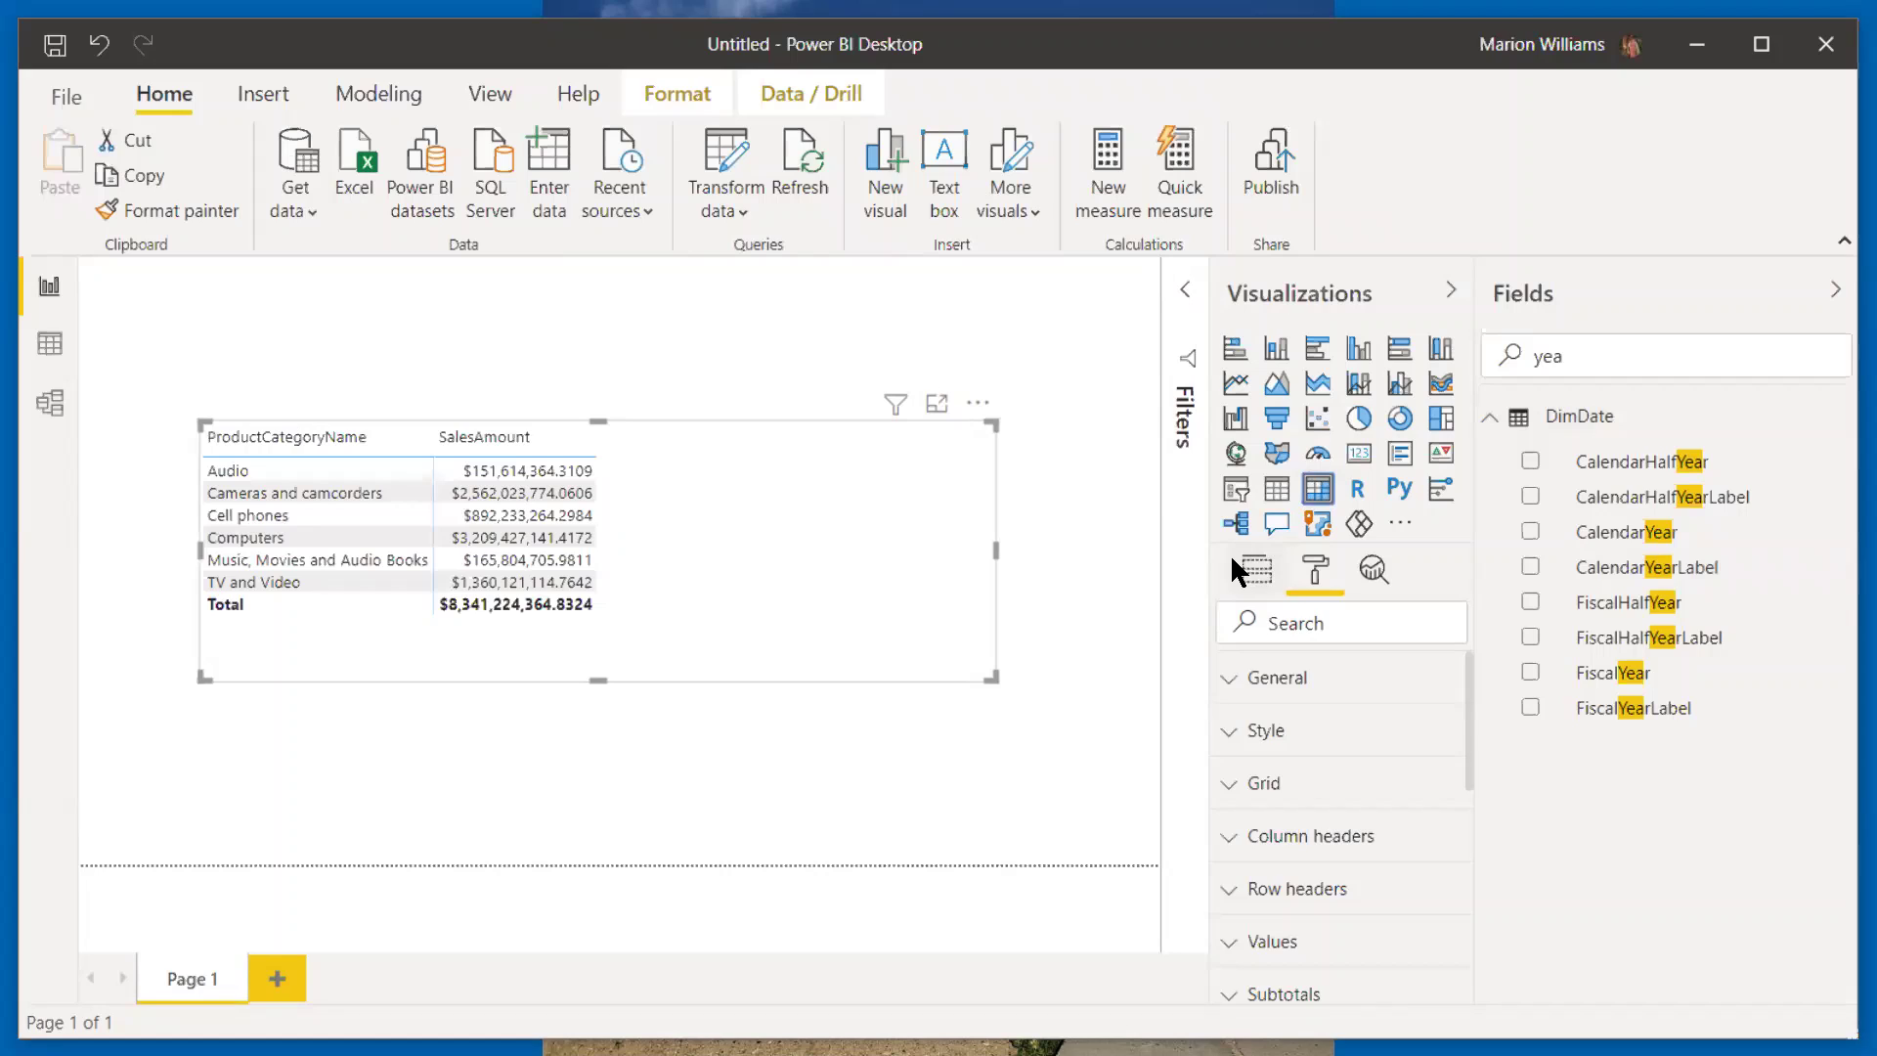
left_click(1234, 560)
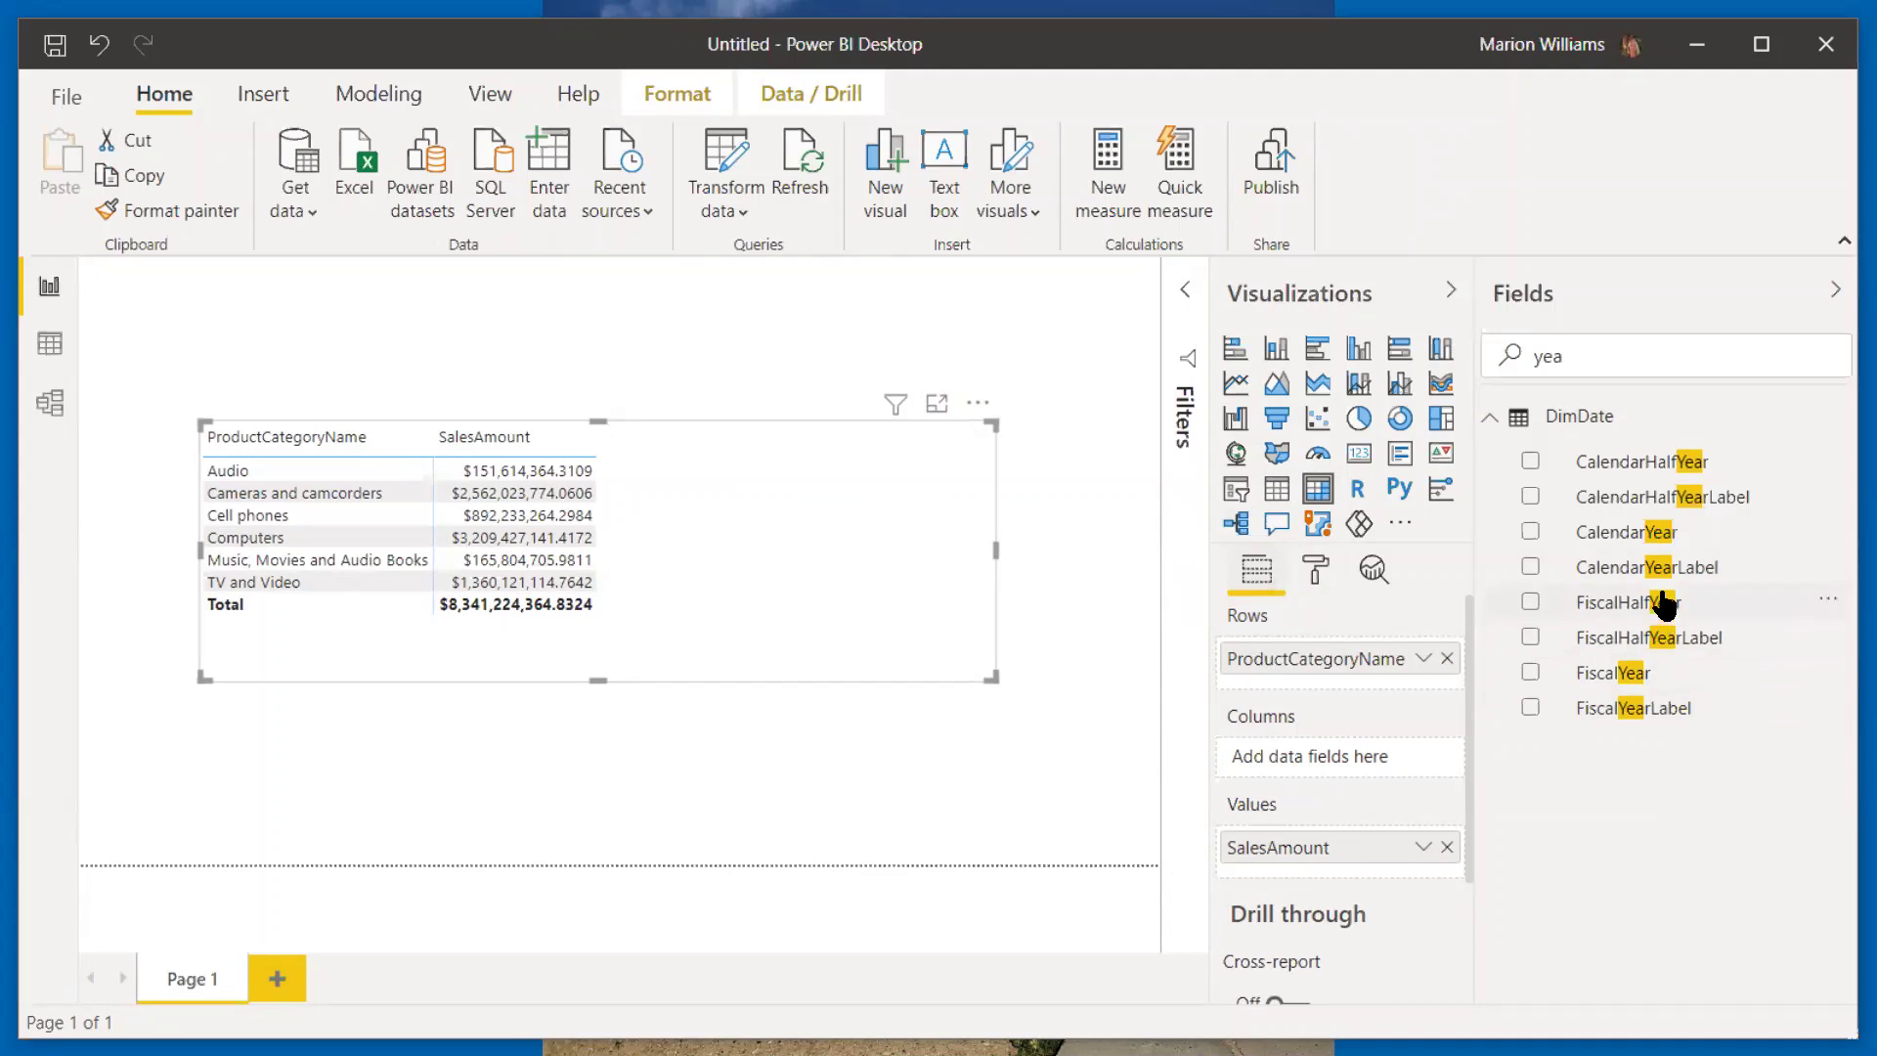
left_click(1530, 567)
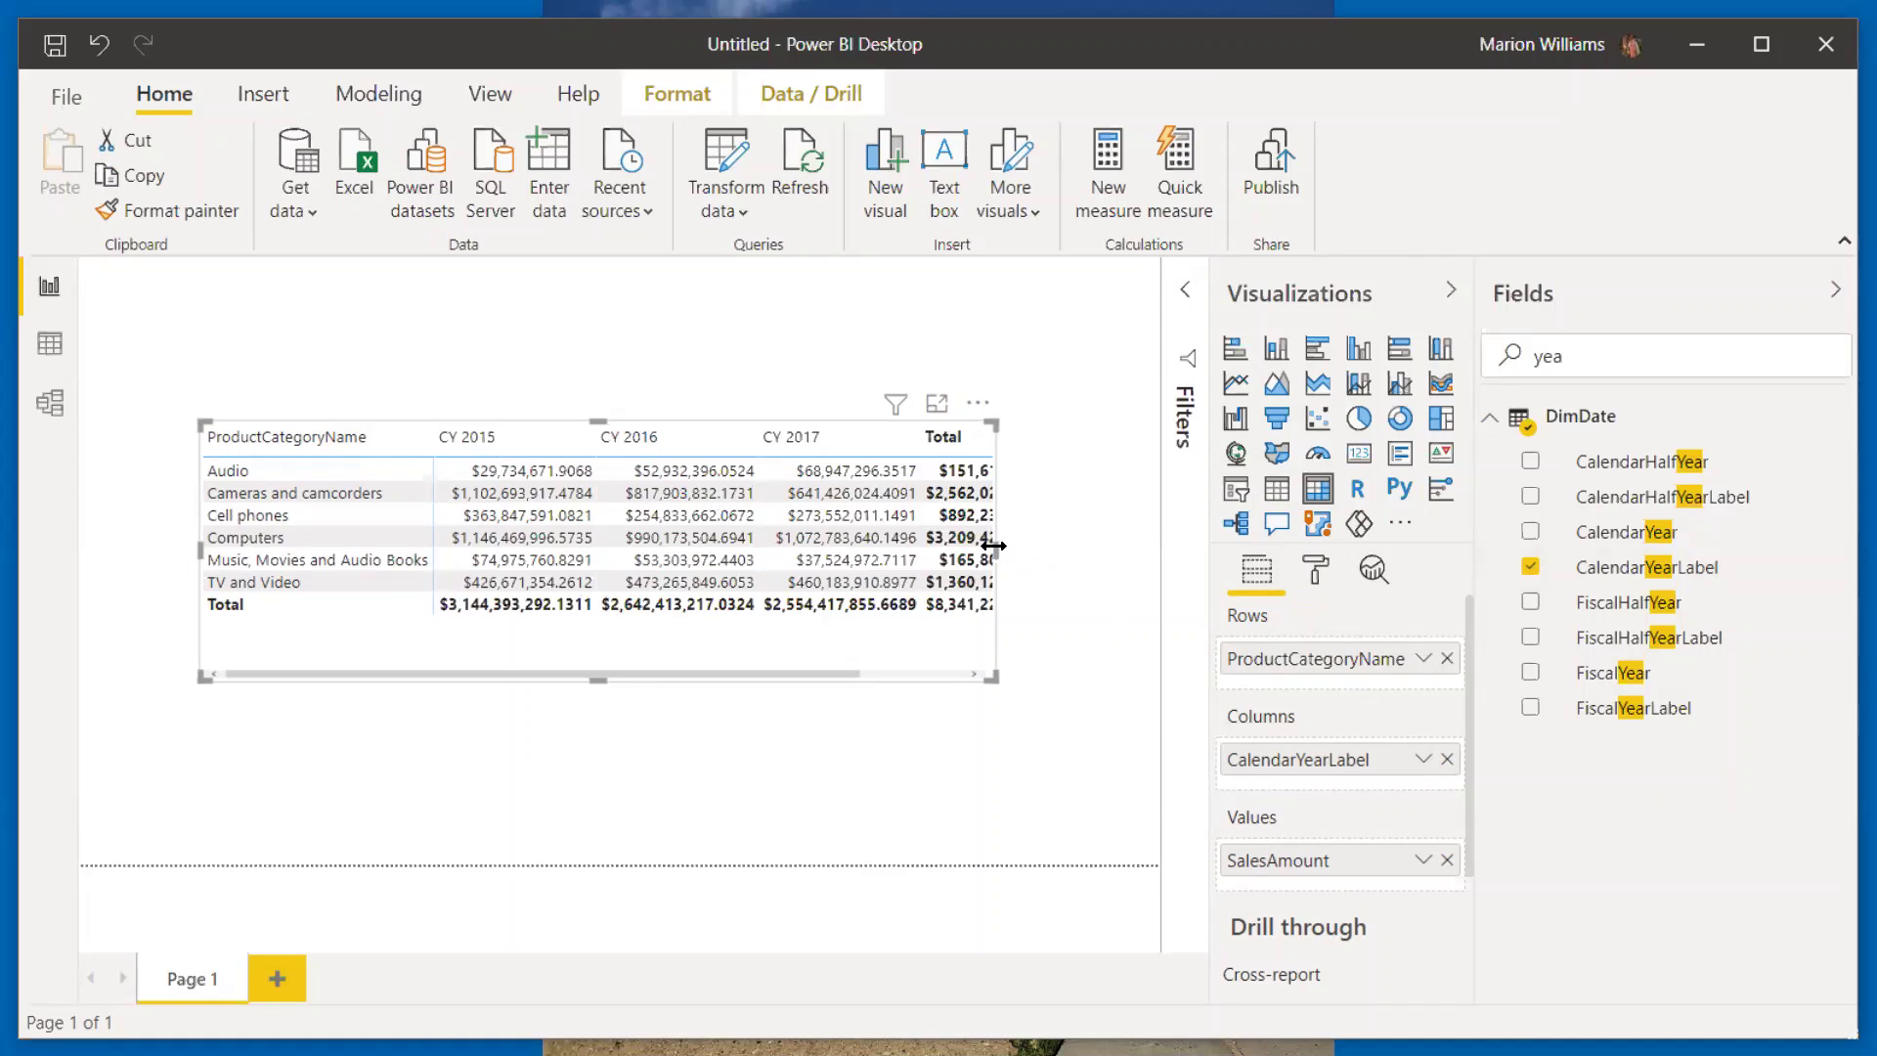
left_click_drag(994, 545, 1121, 545)
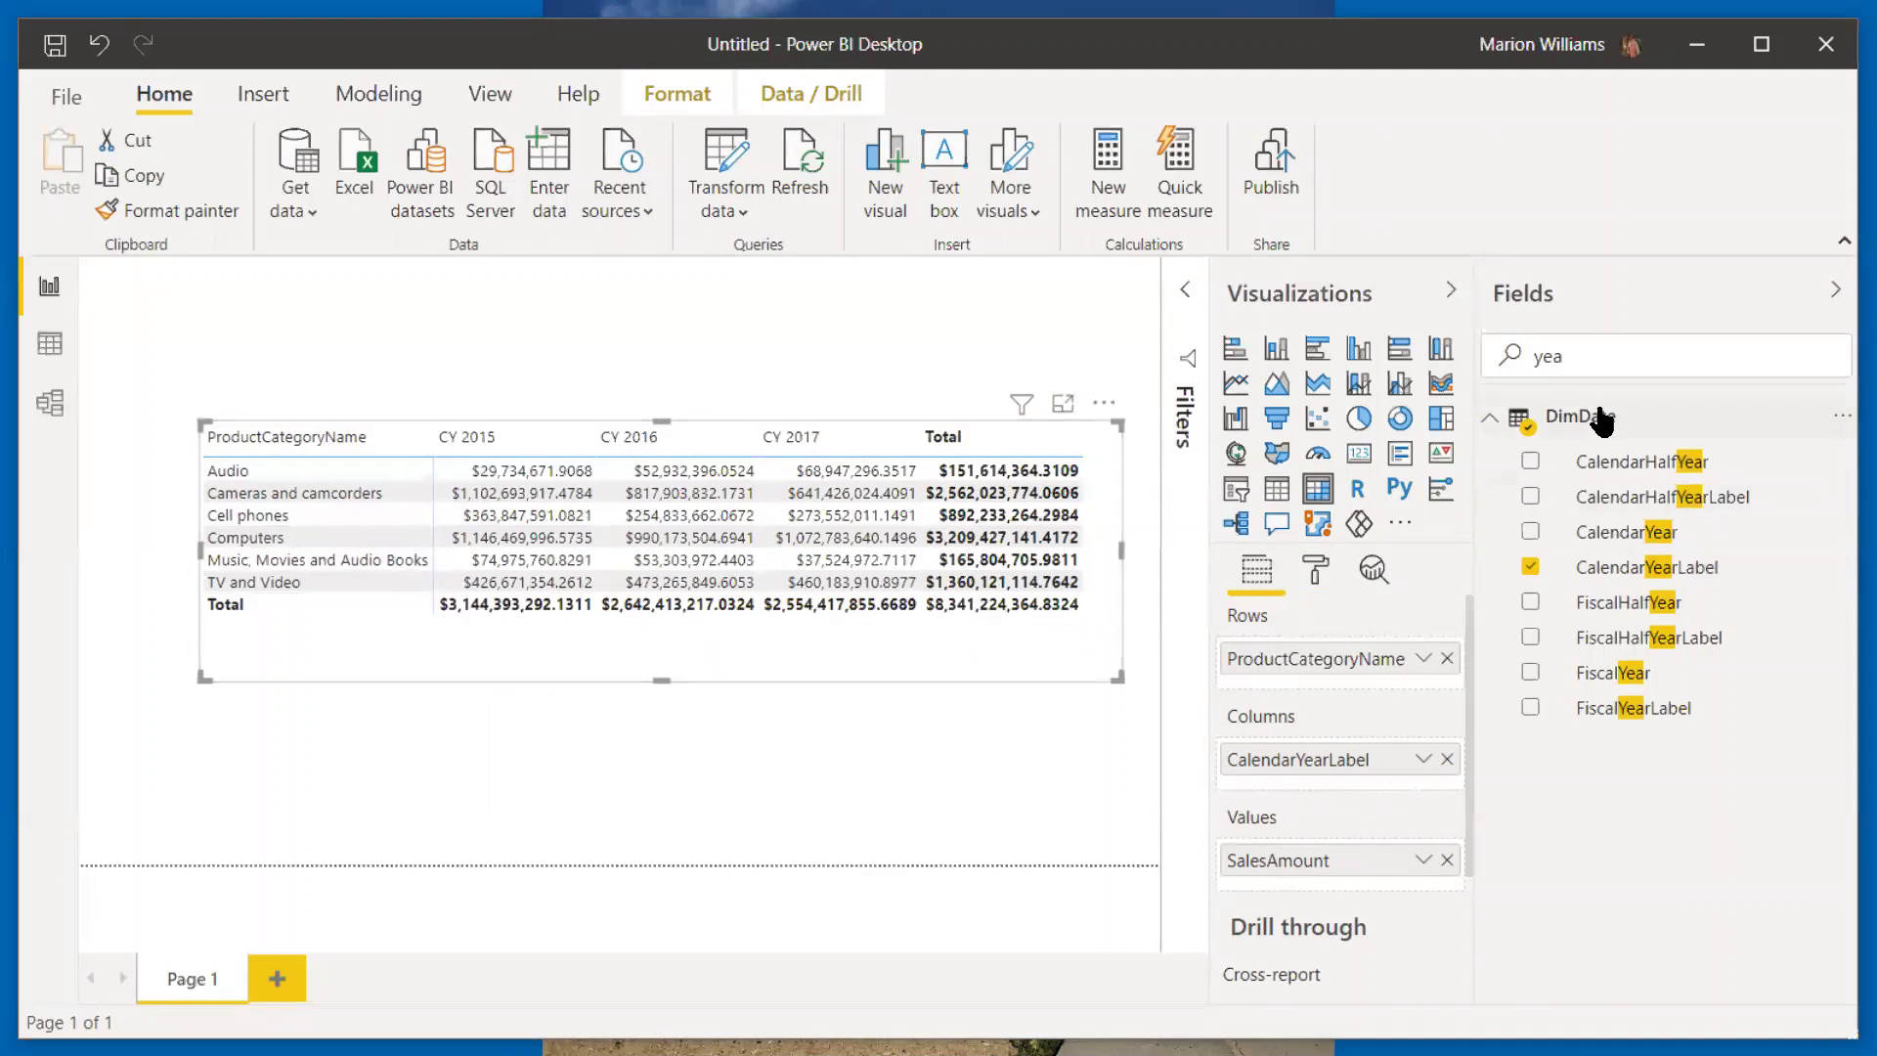
Step: Clear the field search and select the ProductCategoryName field in DimProductCategory
key("BackSpace")
key("BackSpace")
key("BackSpace")
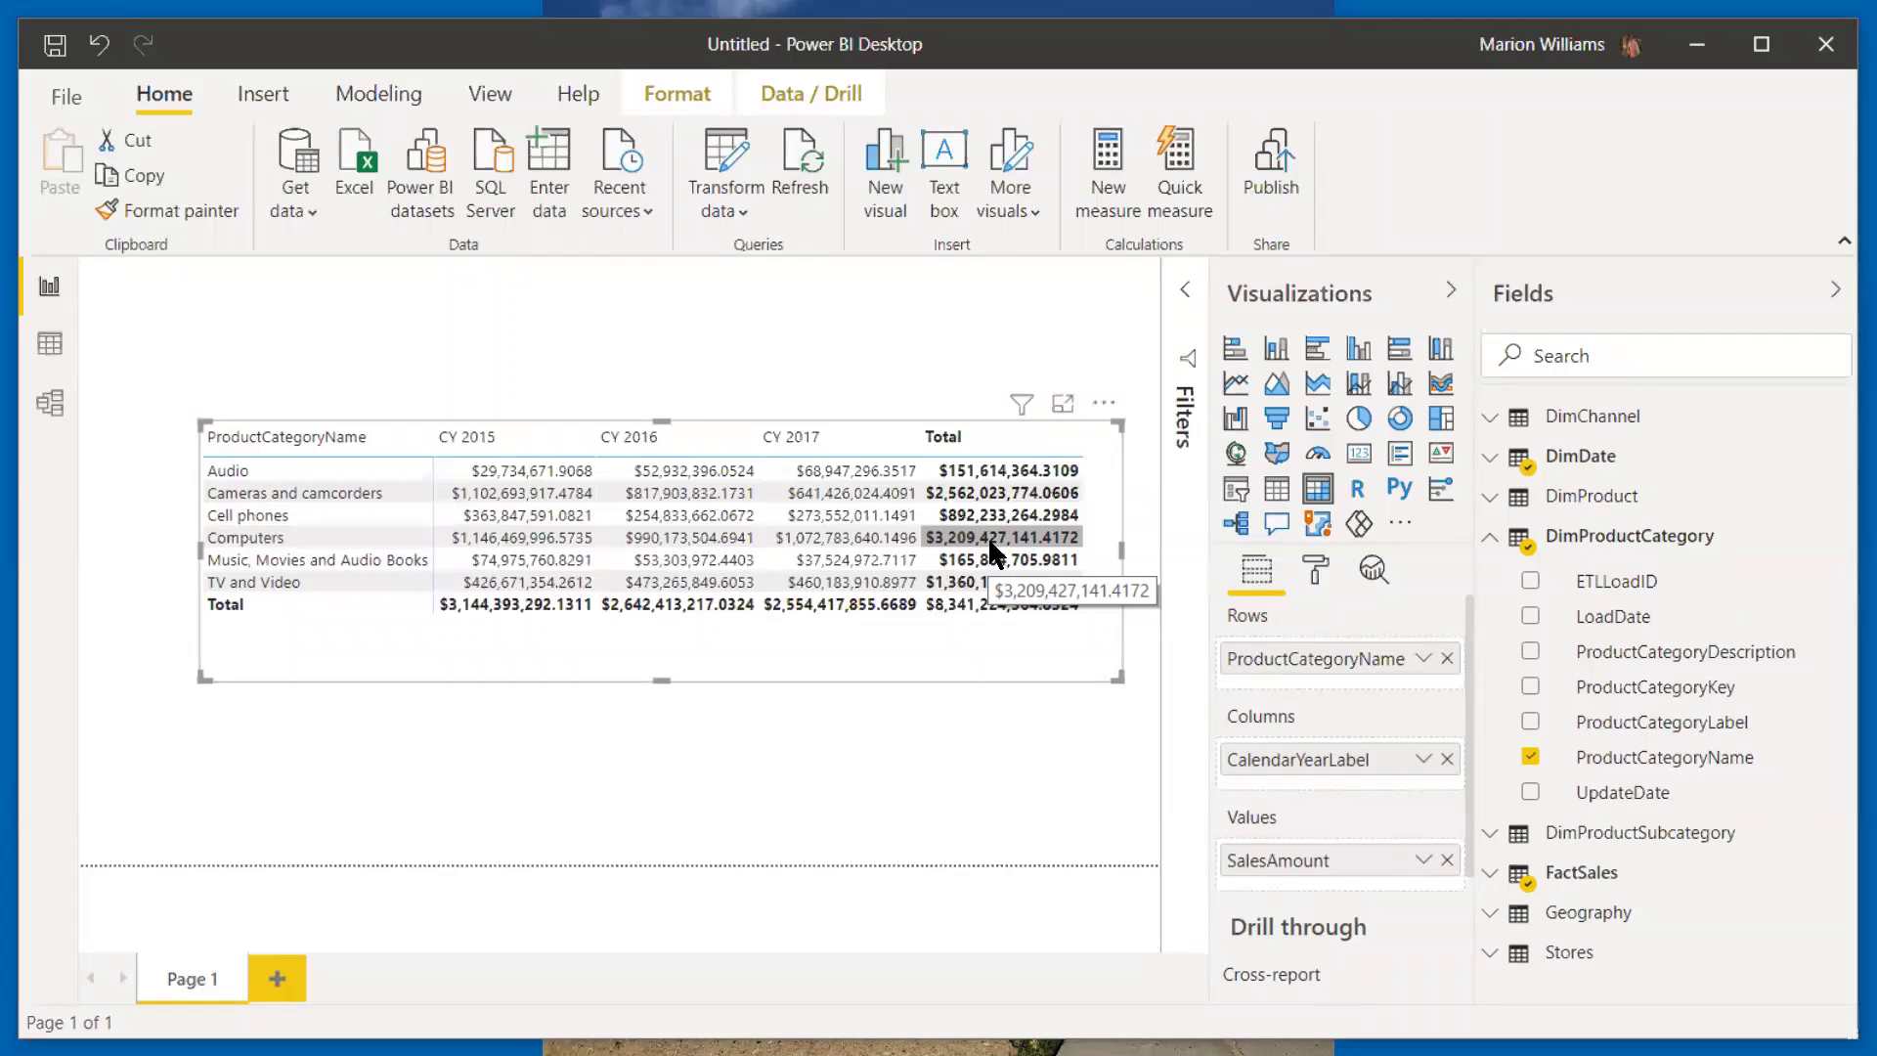
left_click(1640, 768)
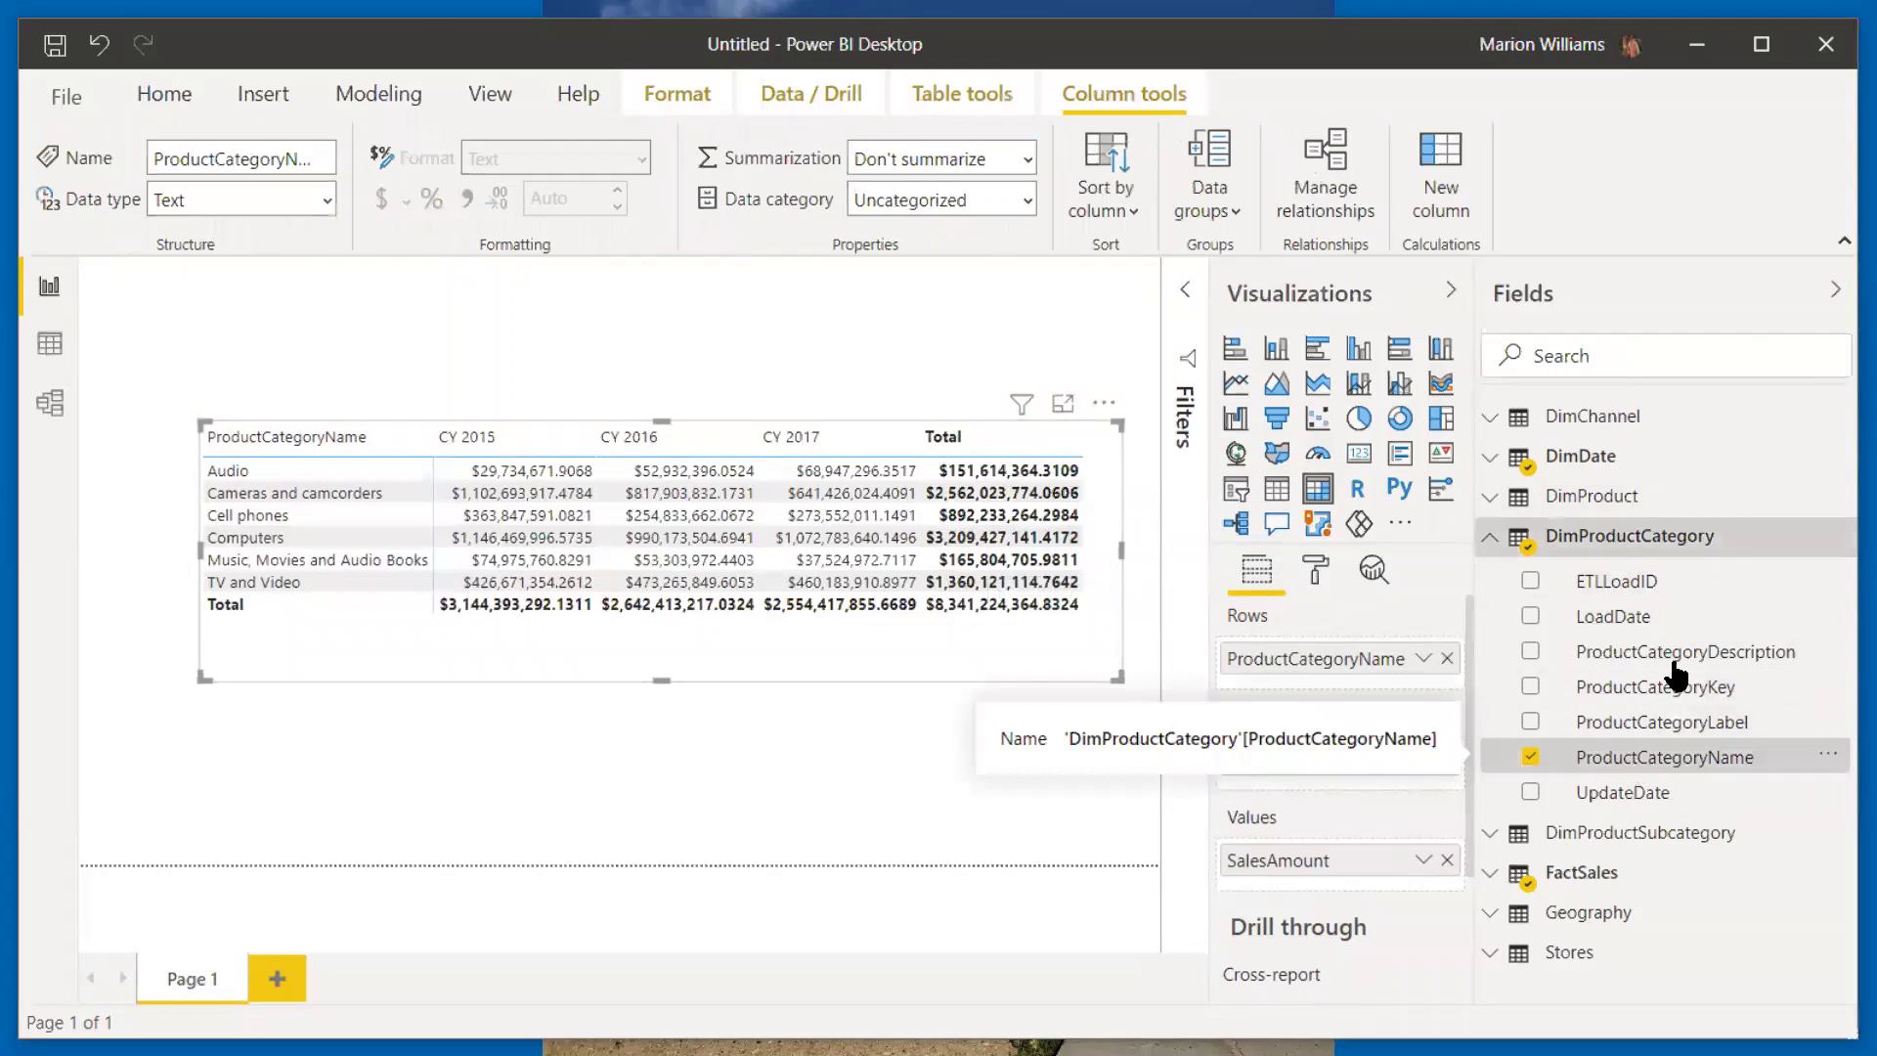
Step: Find the SalesAmount field in FactSales and set its currency format to 0 decimal places
left_click(1673, 353)
type("a")
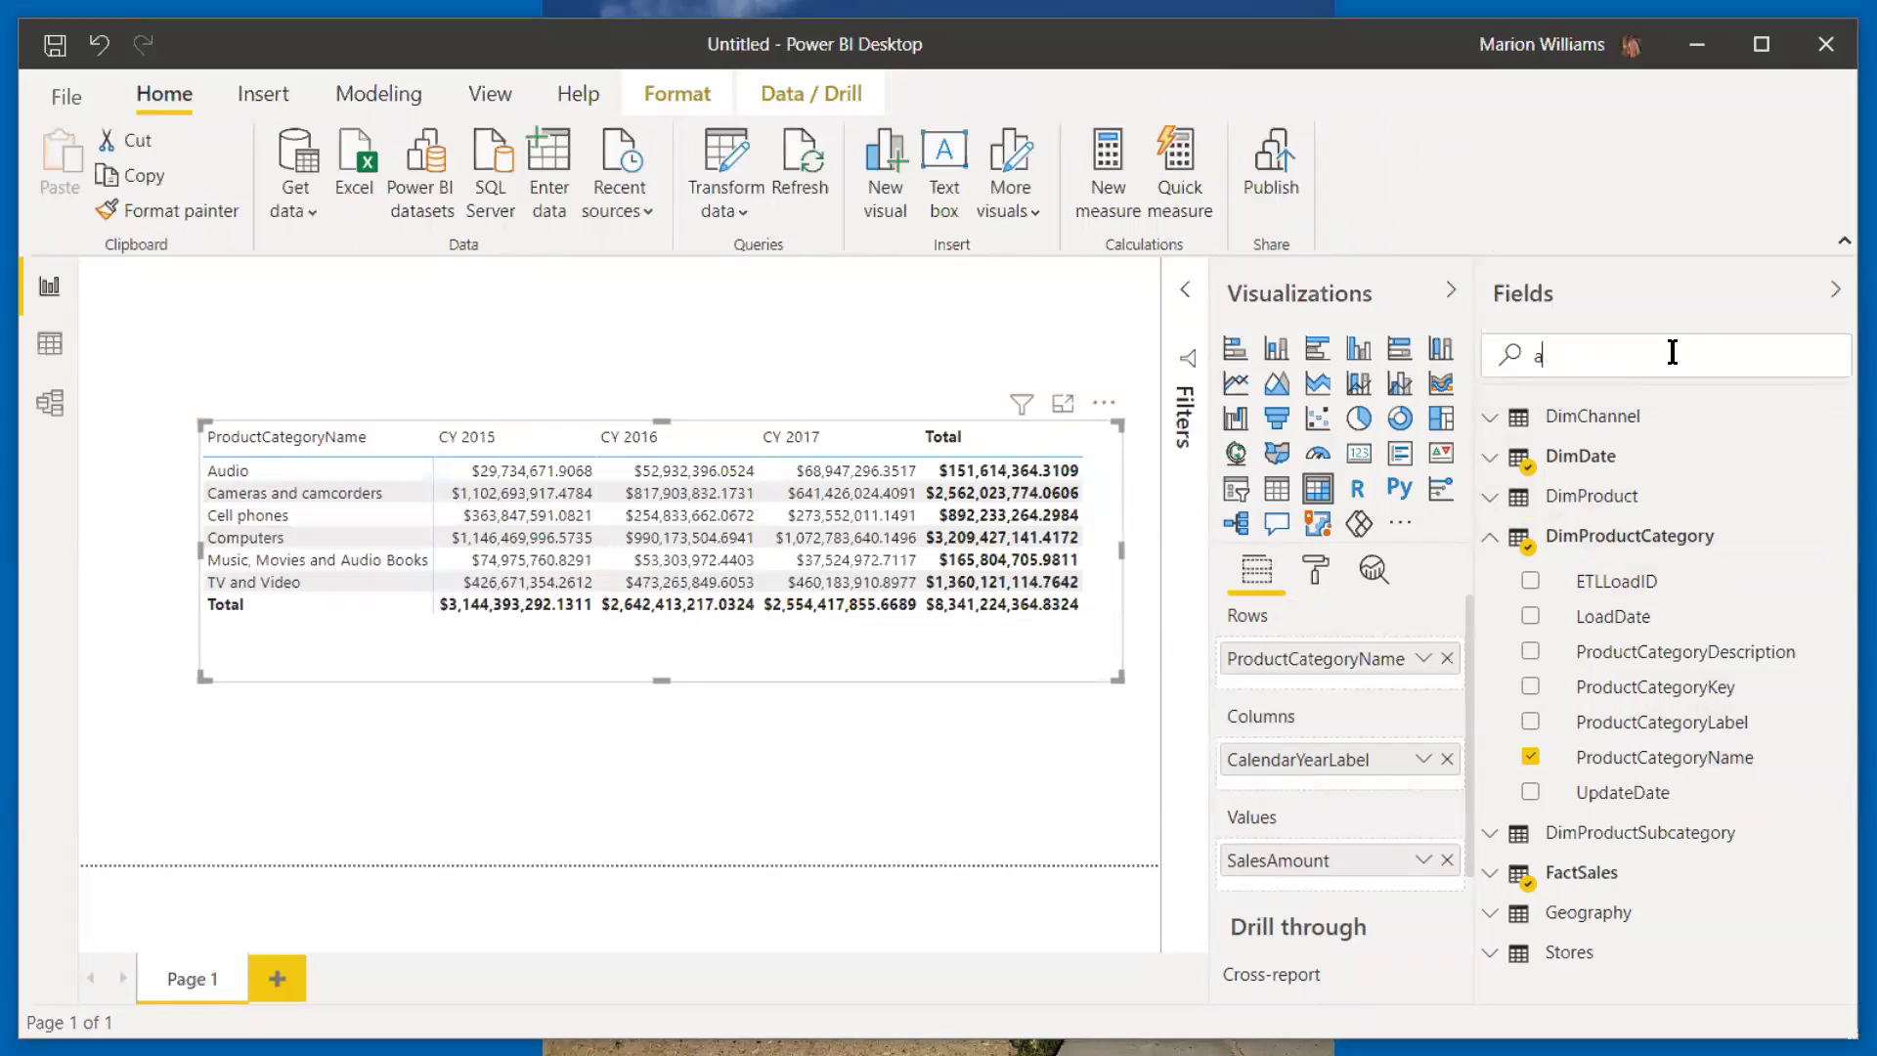
type("mo")
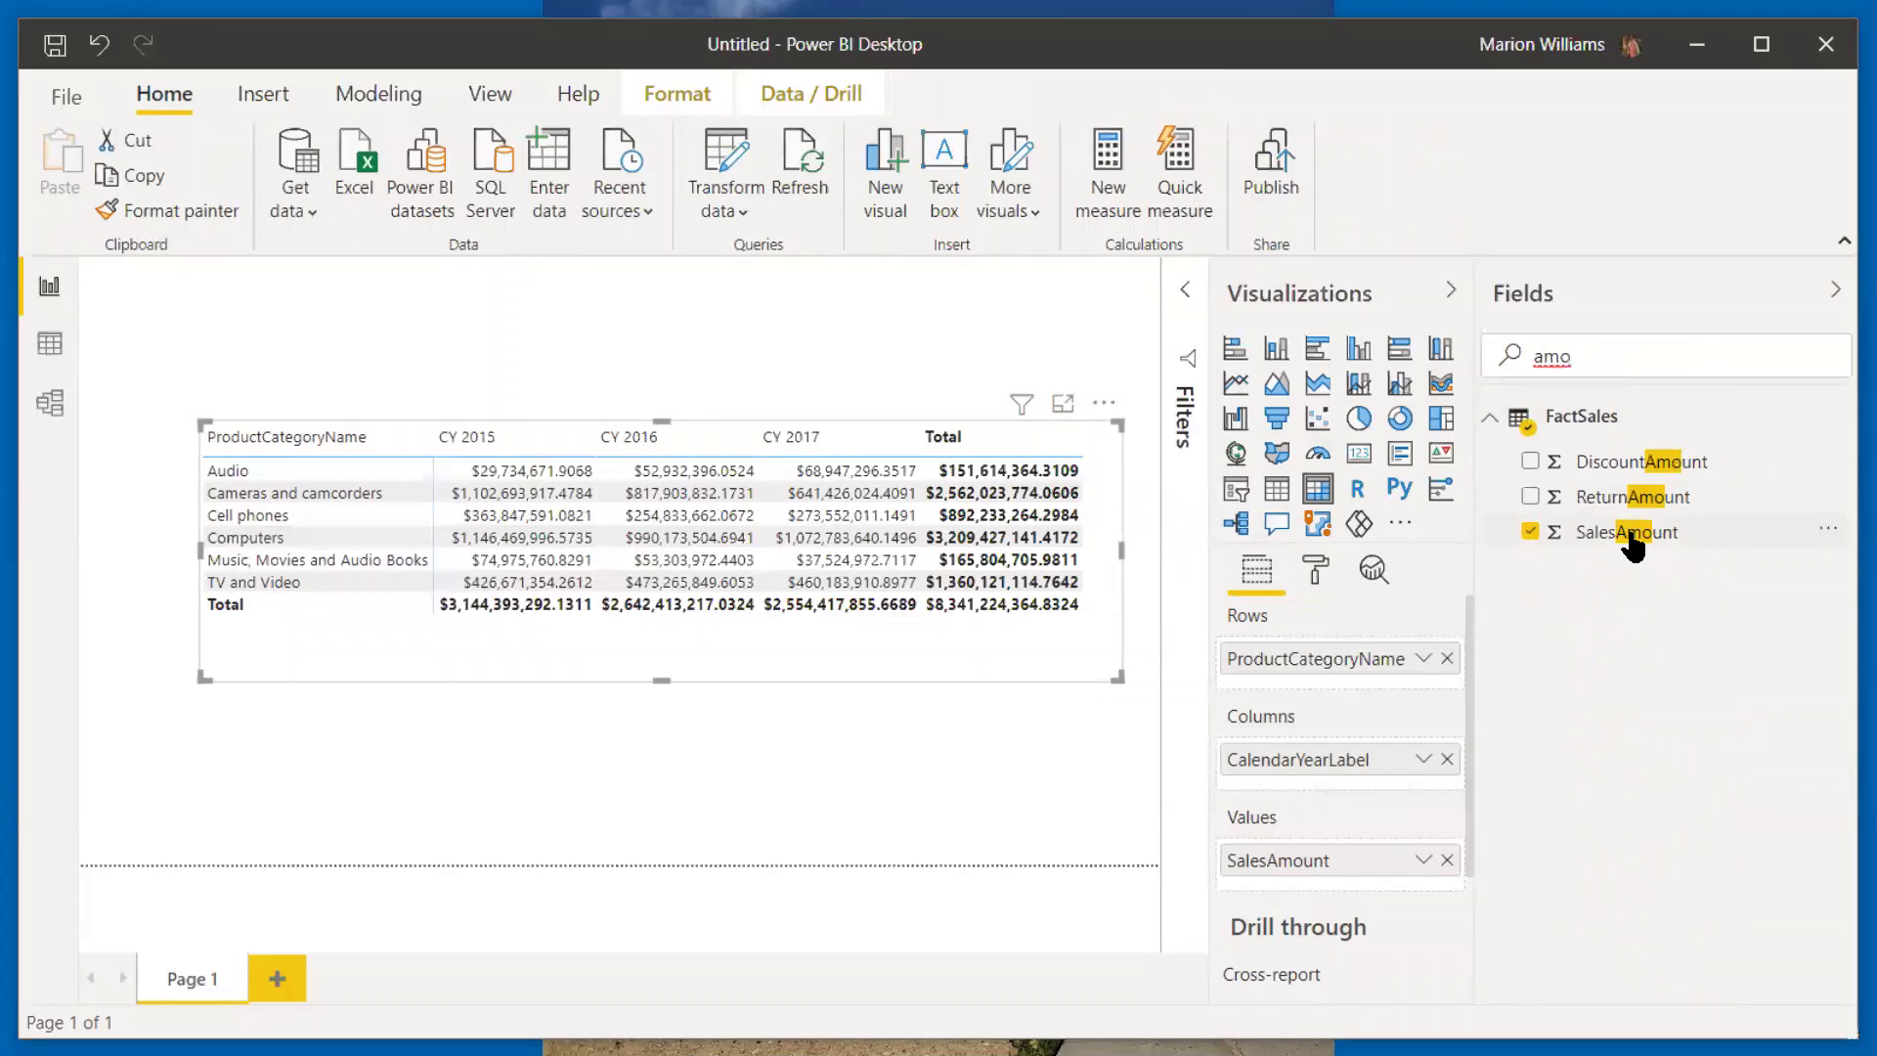
left_click(1633, 538)
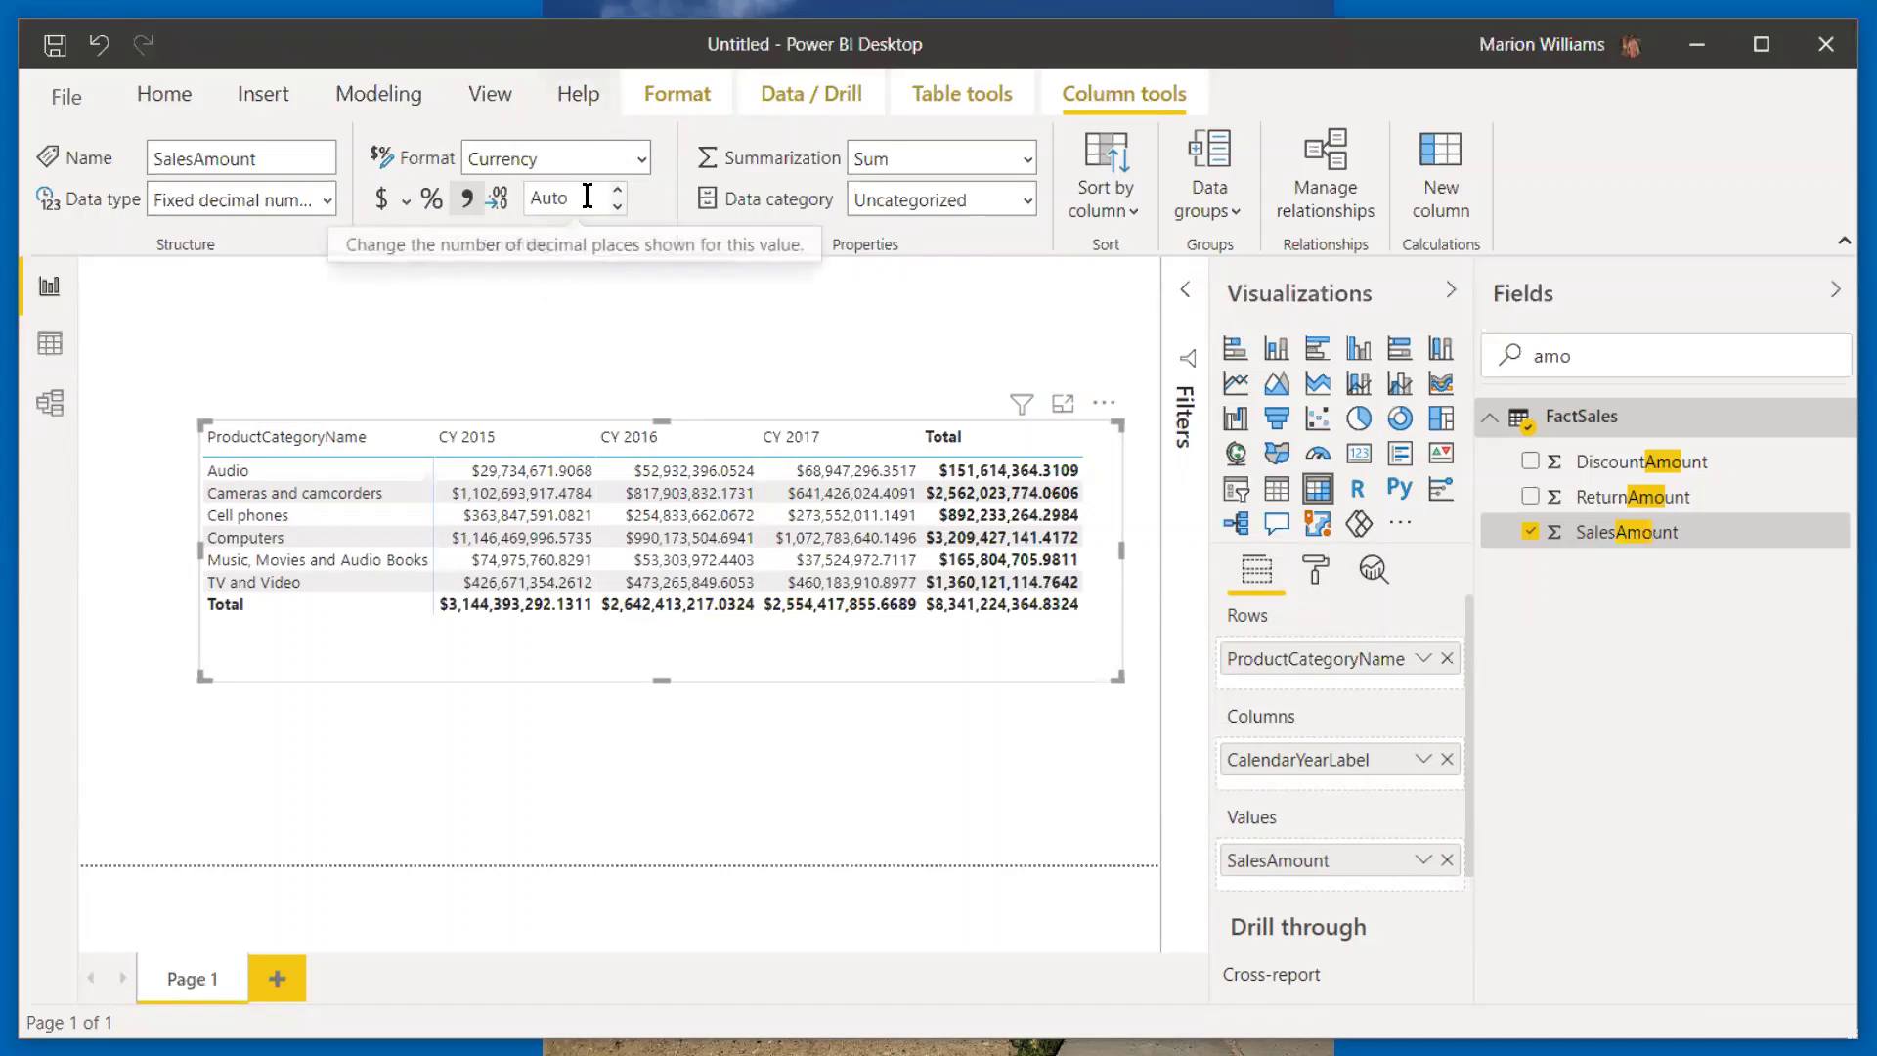
left_click(619, 191)
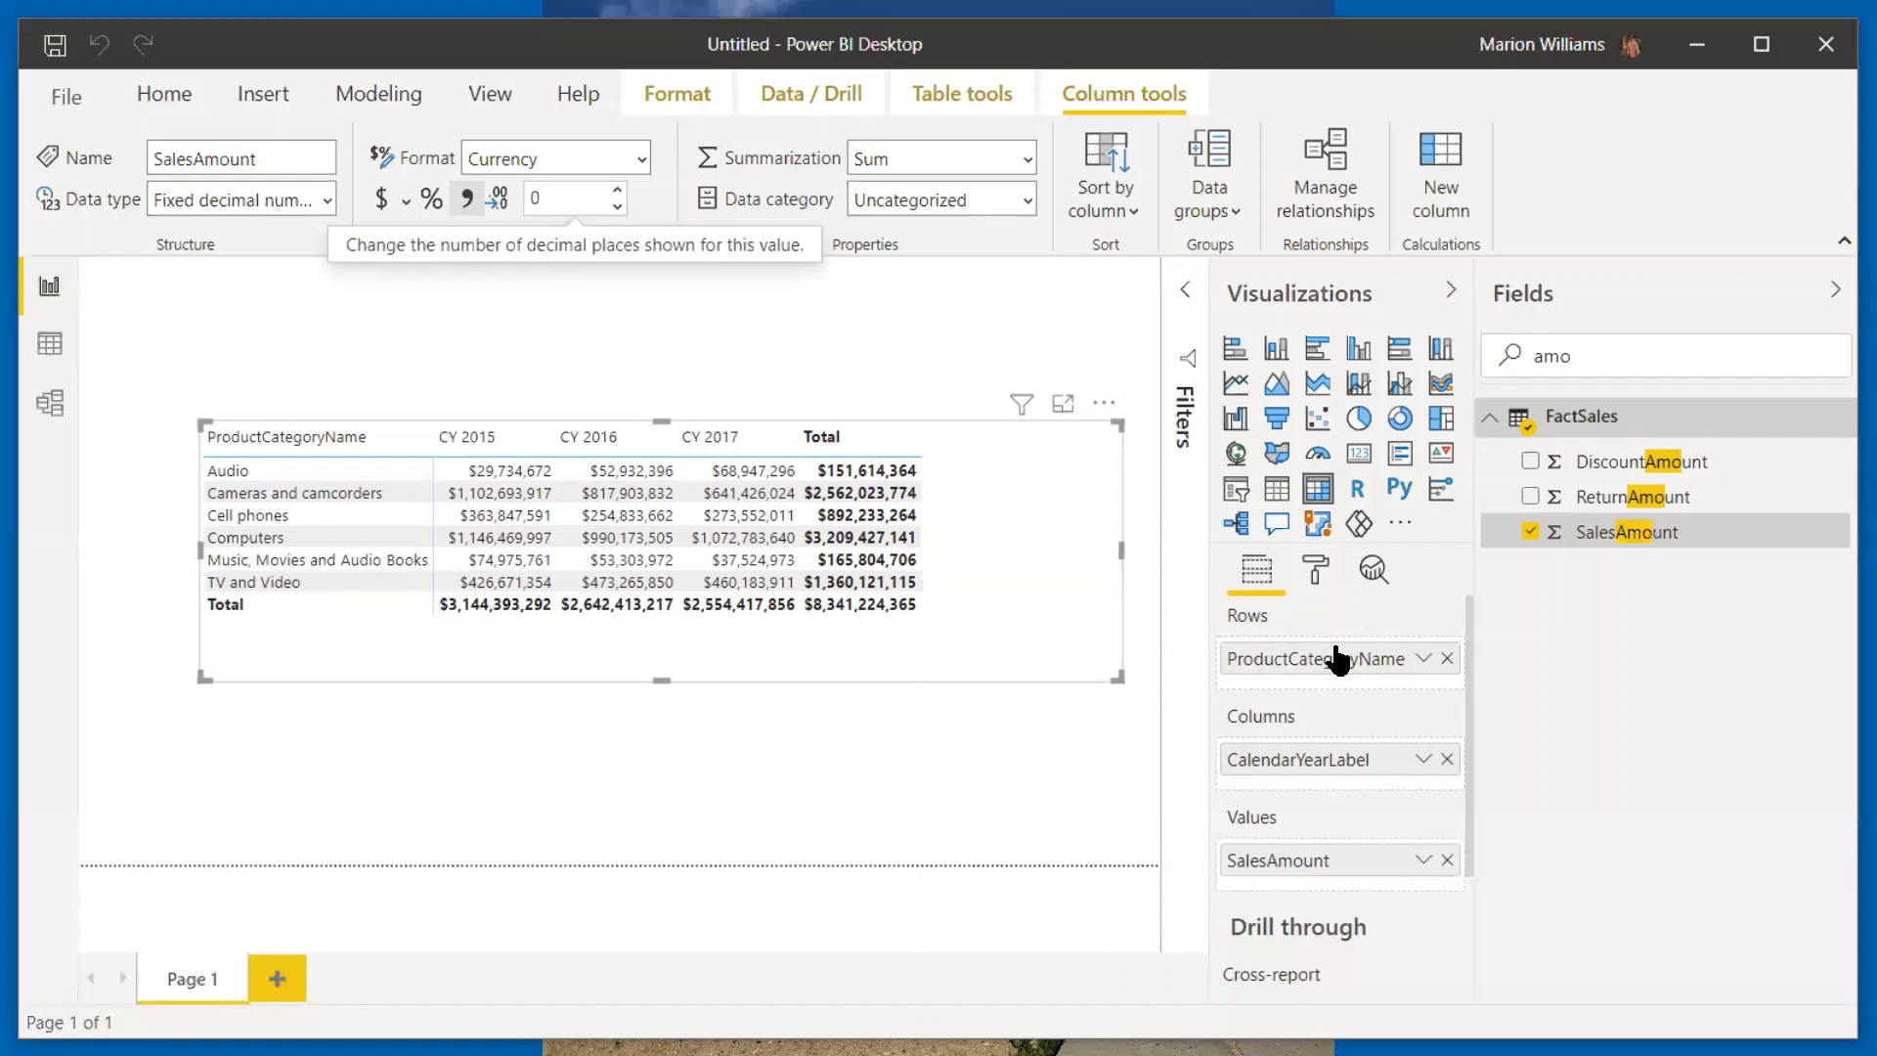
Step: Rename the matrix's ProductCategoryName row field to Category for this visual
double_click(1284, 654)
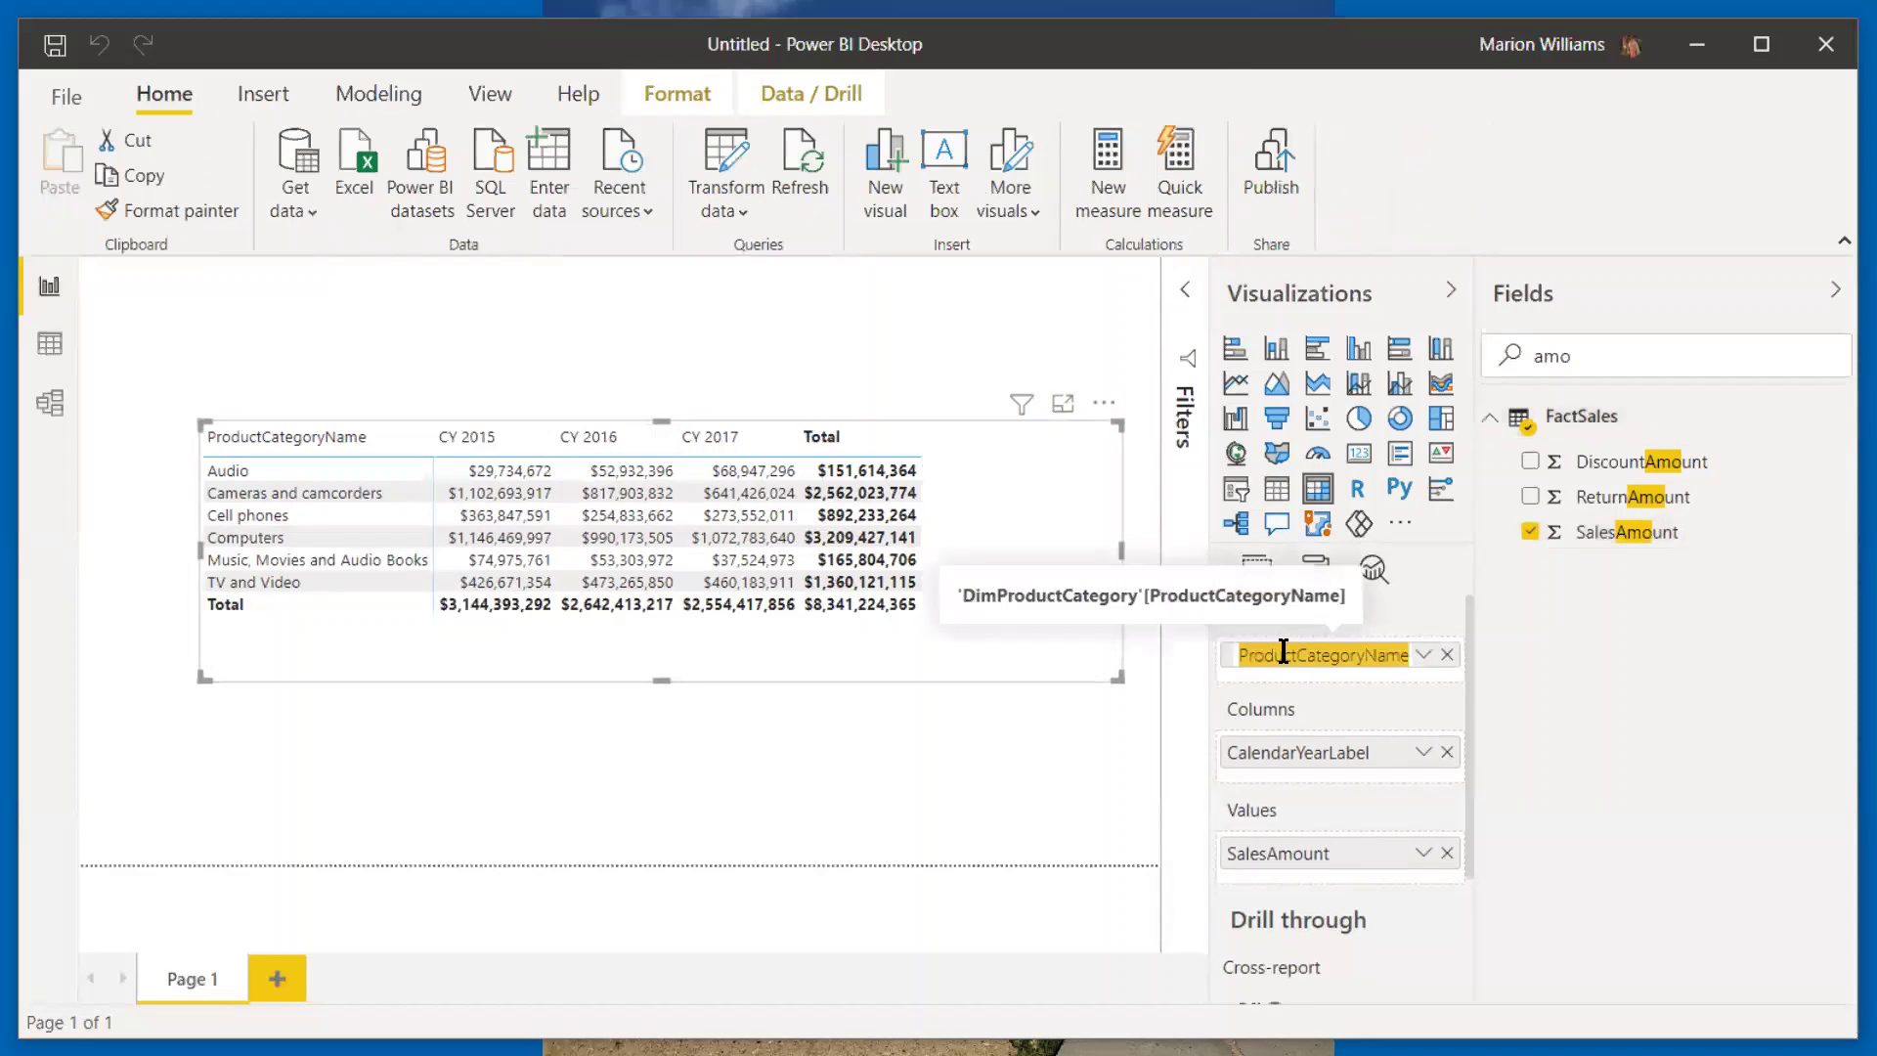
type("Categ")
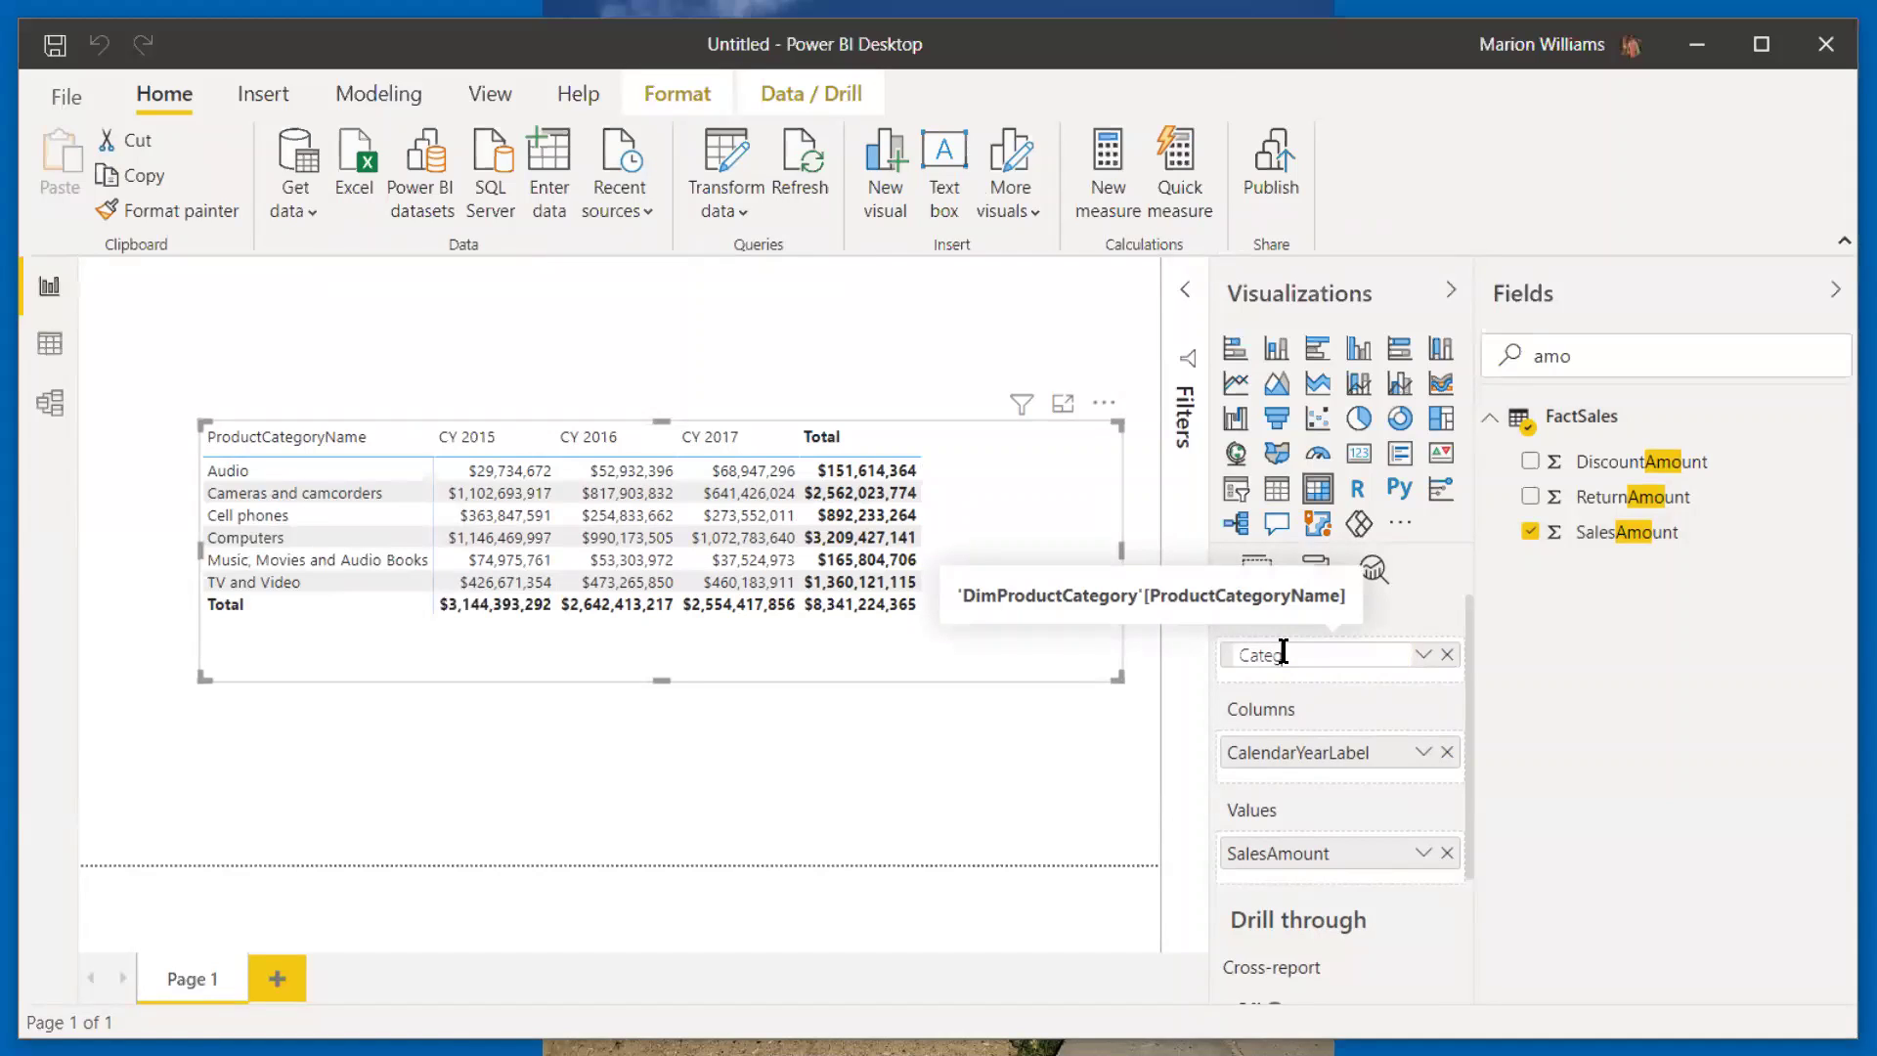
type("ory")
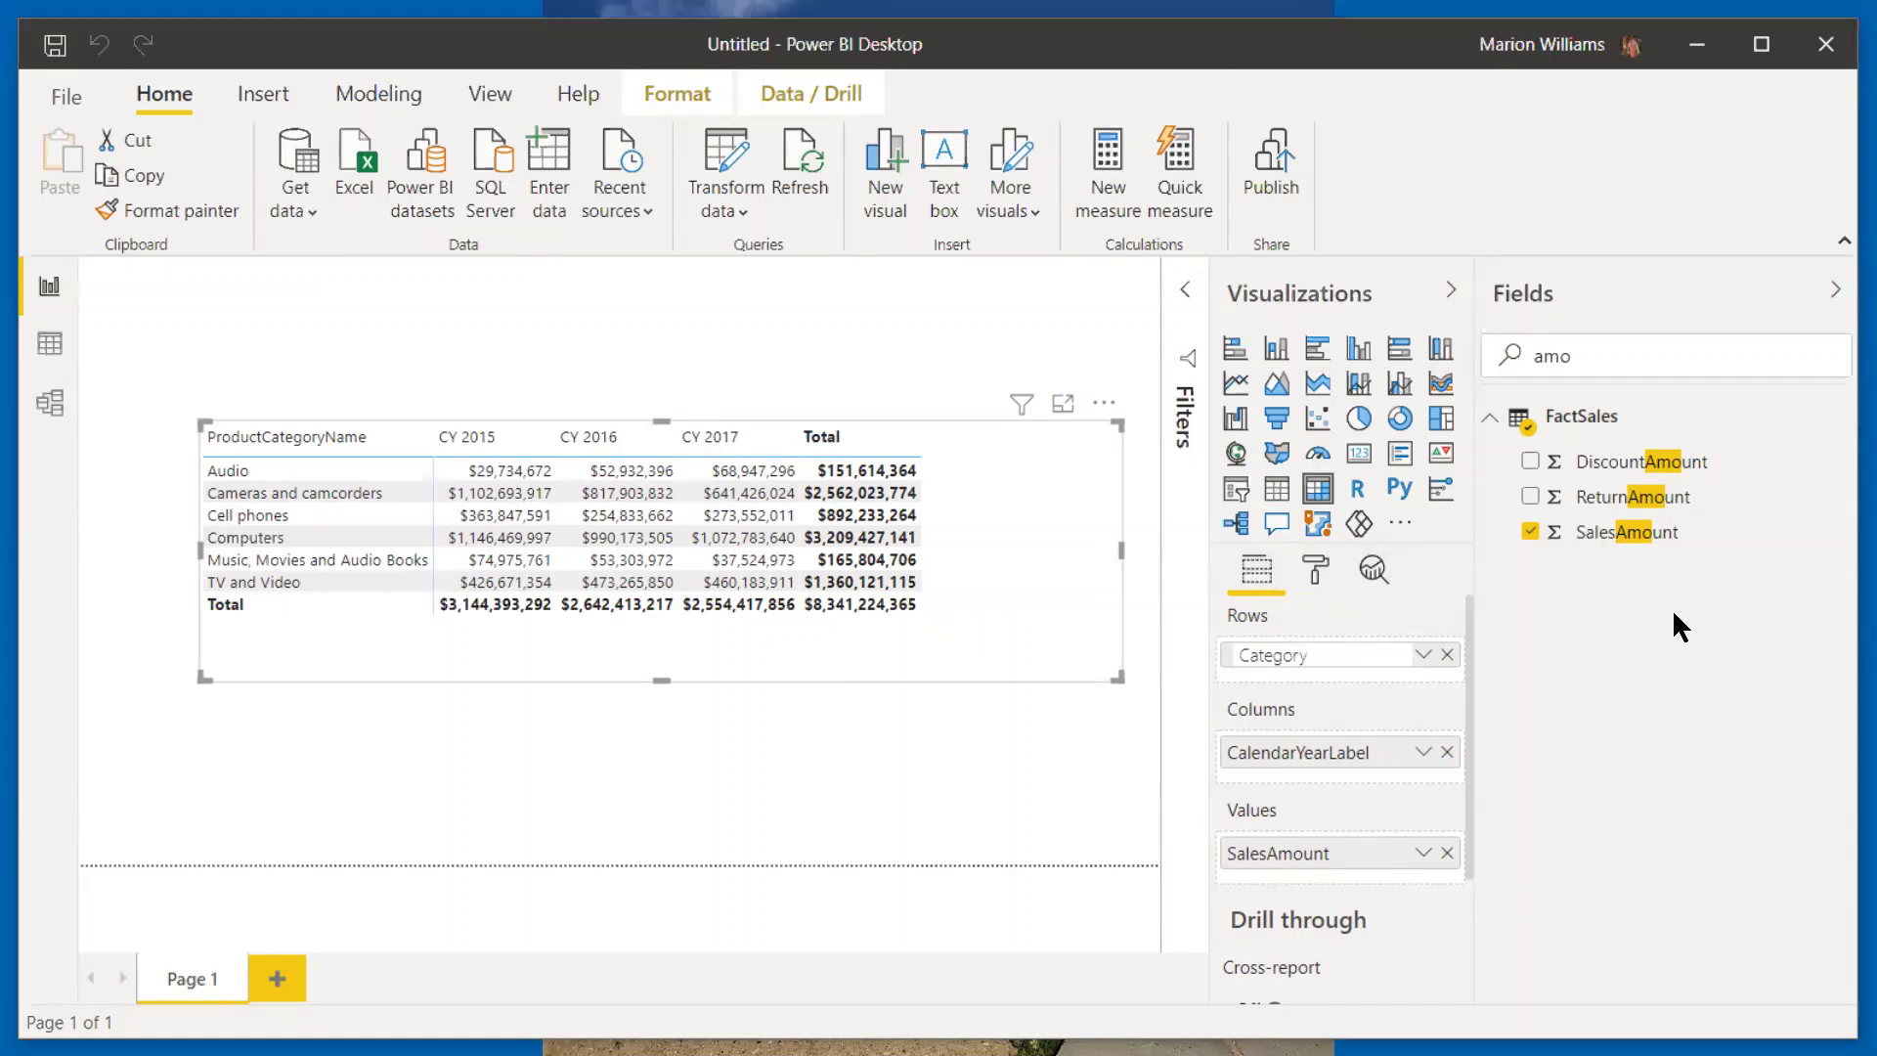
key("Return")
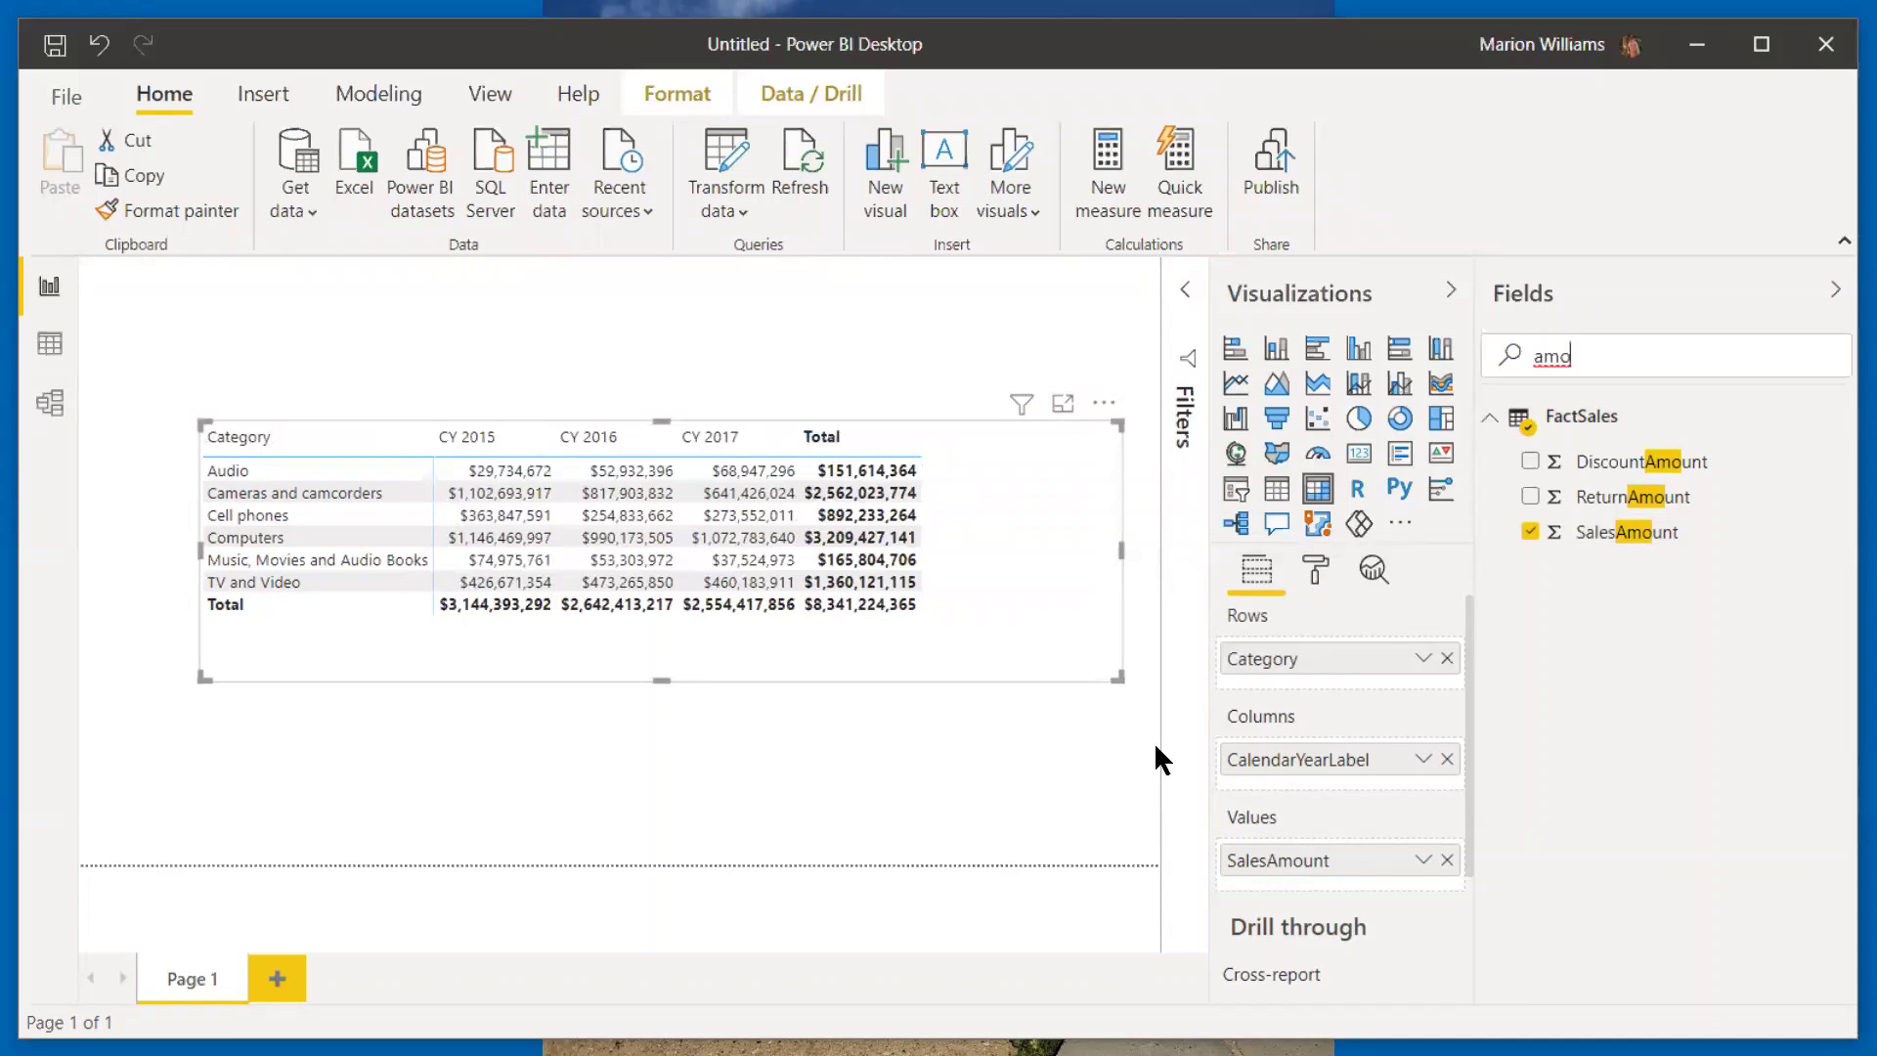
Step: Rename the matrix's SalesAmount value field to Sales for this visual, and deselect the matrix
double_click(1274, 865)
type("Sale")
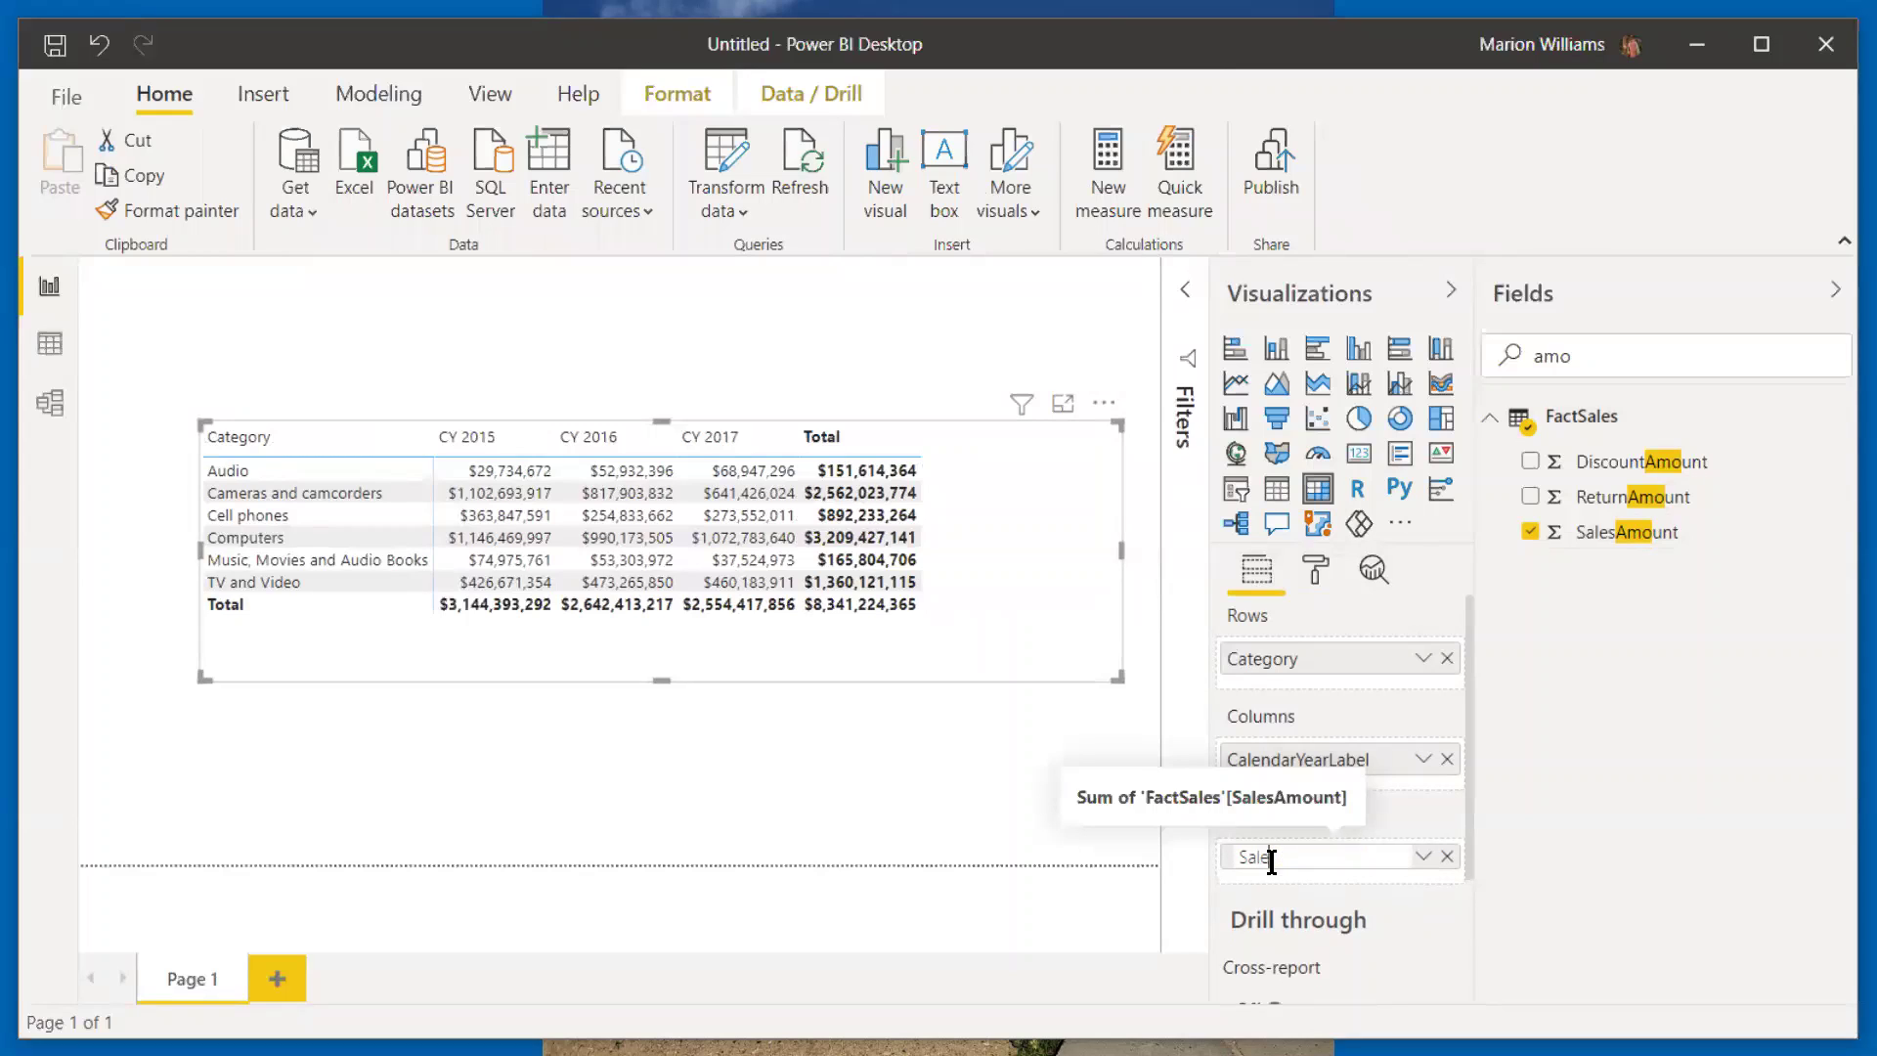
type("s")
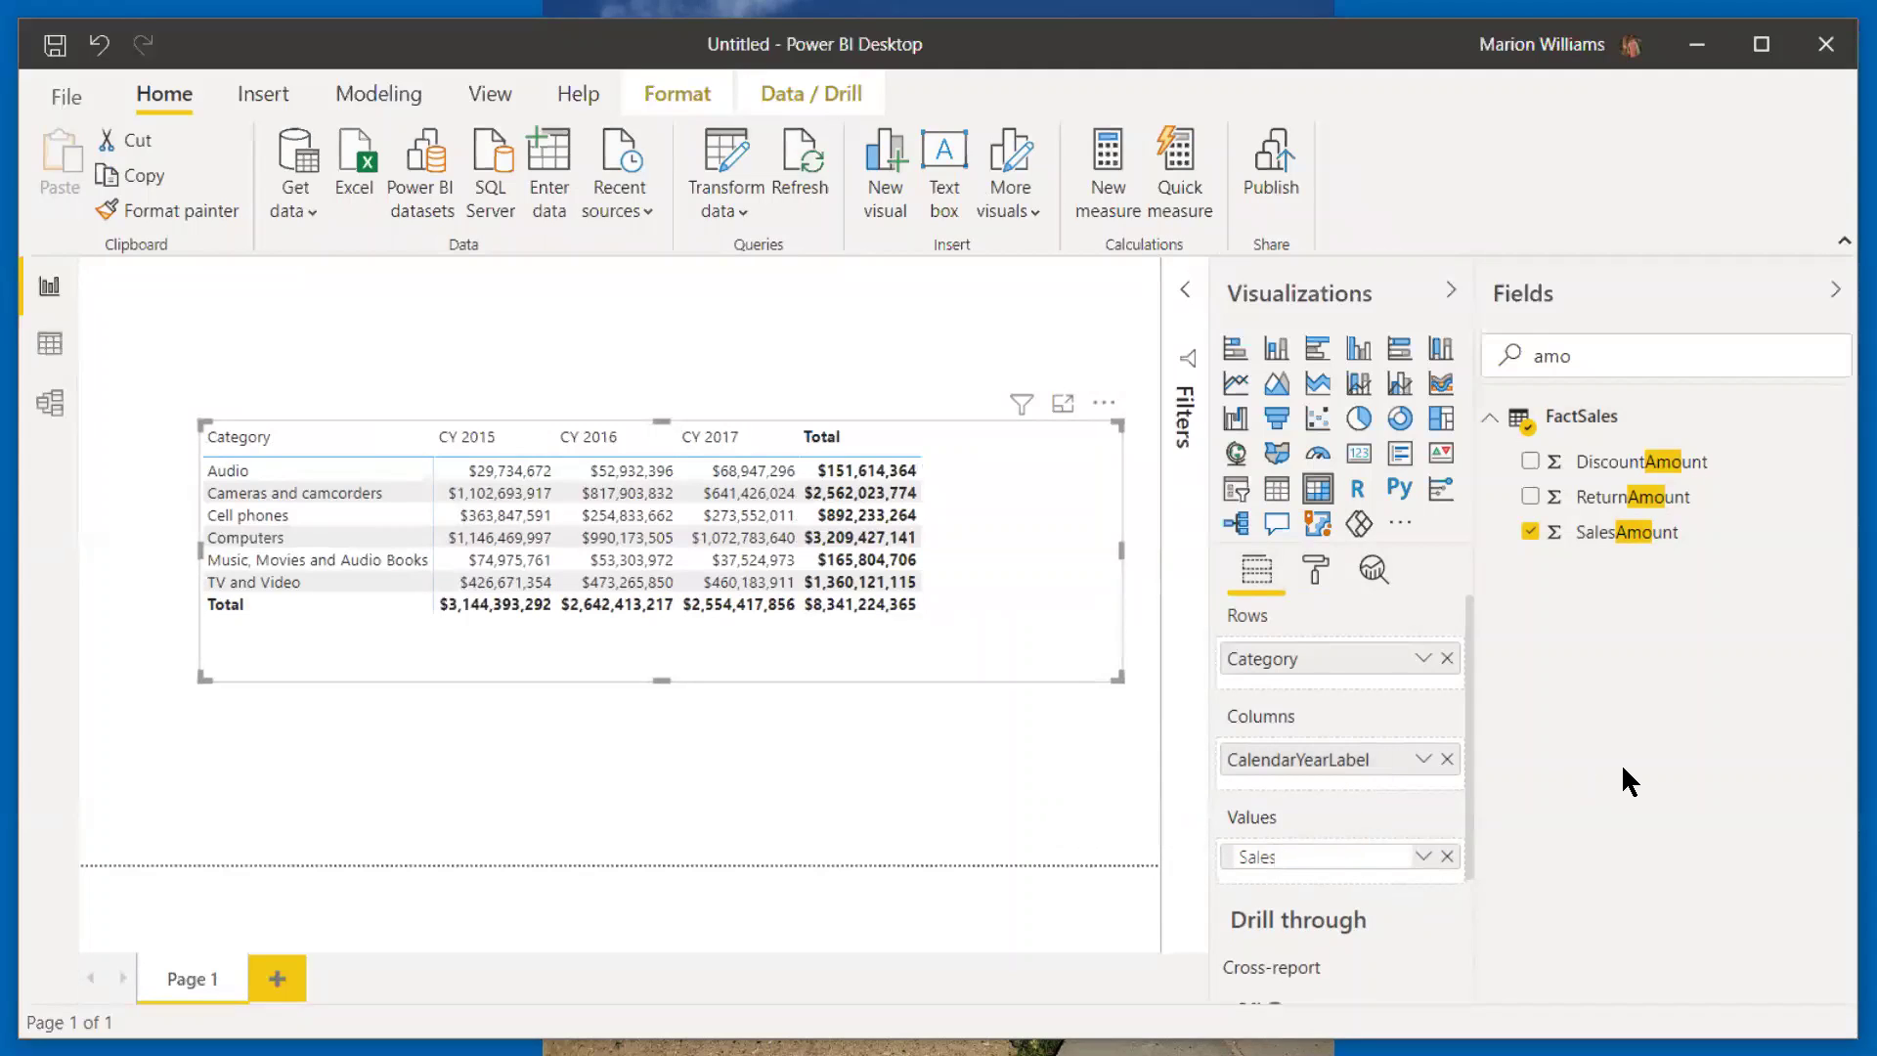
key("Return")
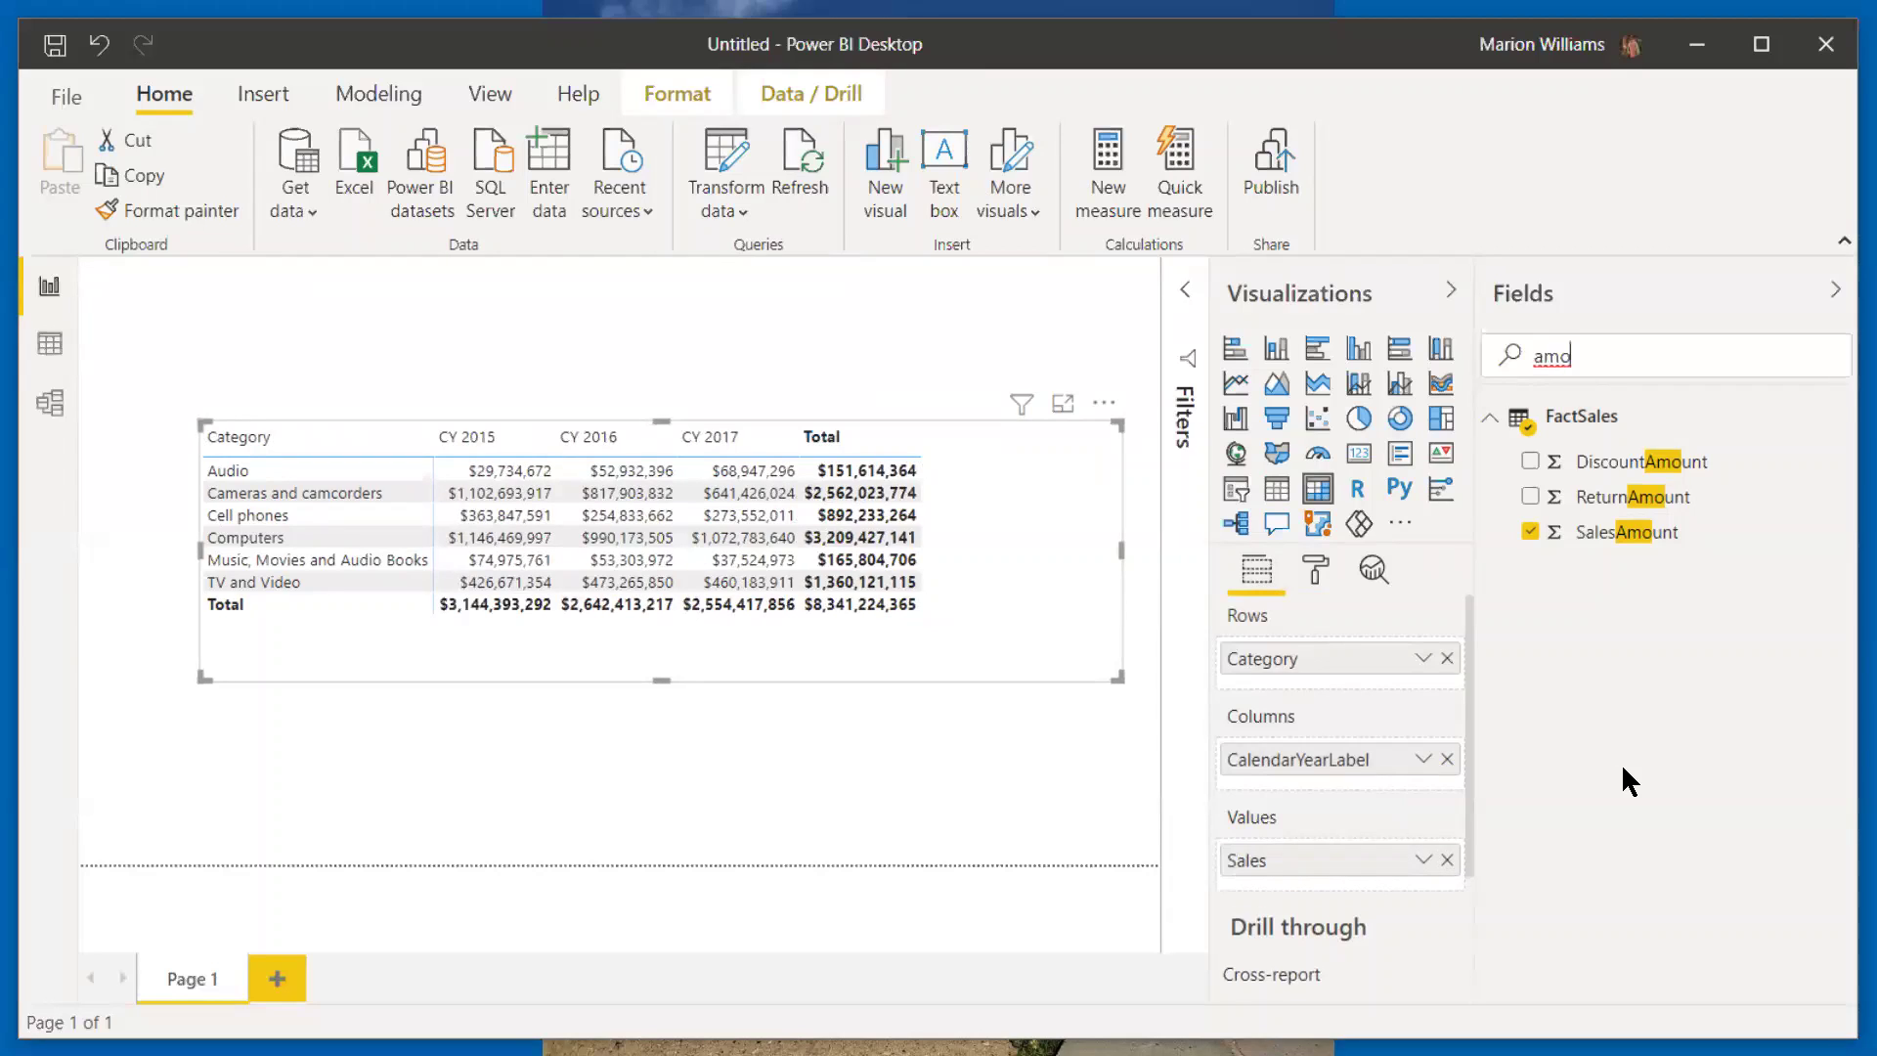
left_click(640, 781)
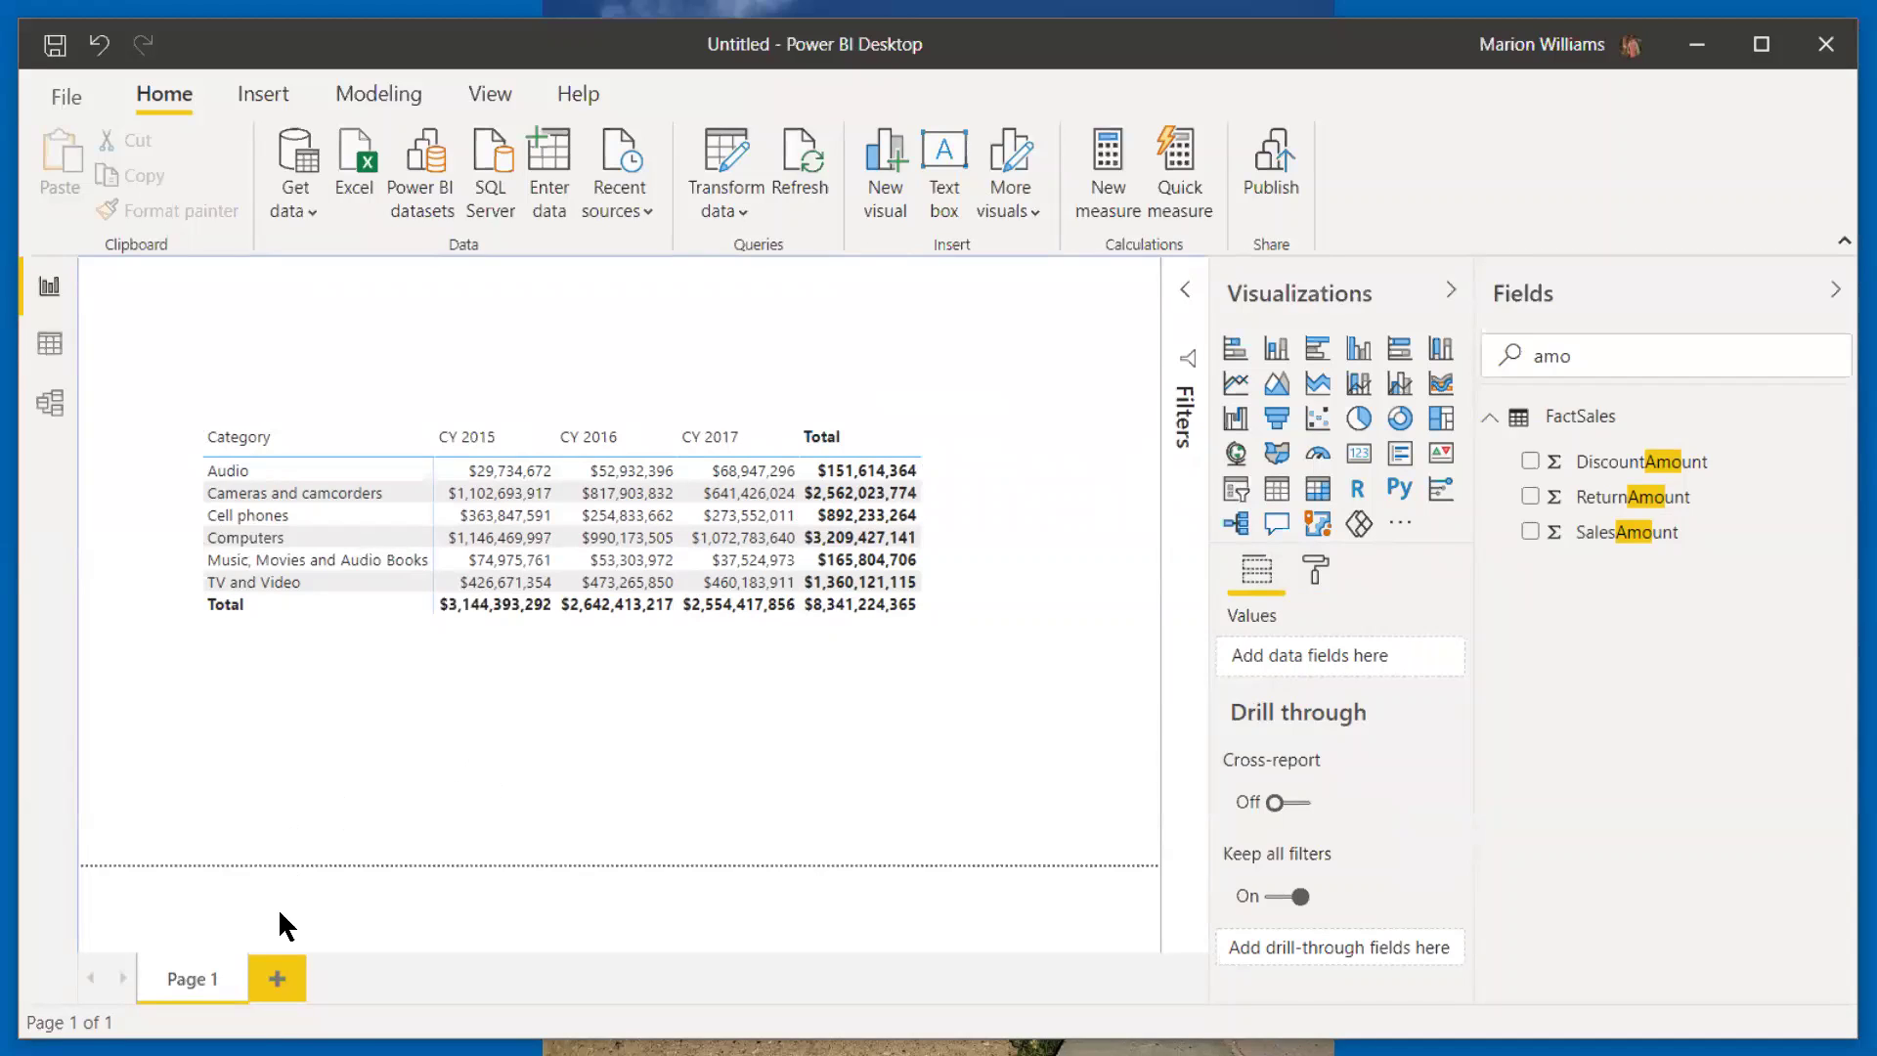
Step: Rename the report page Page 1 as Sales By Category
double_click(182, 979)
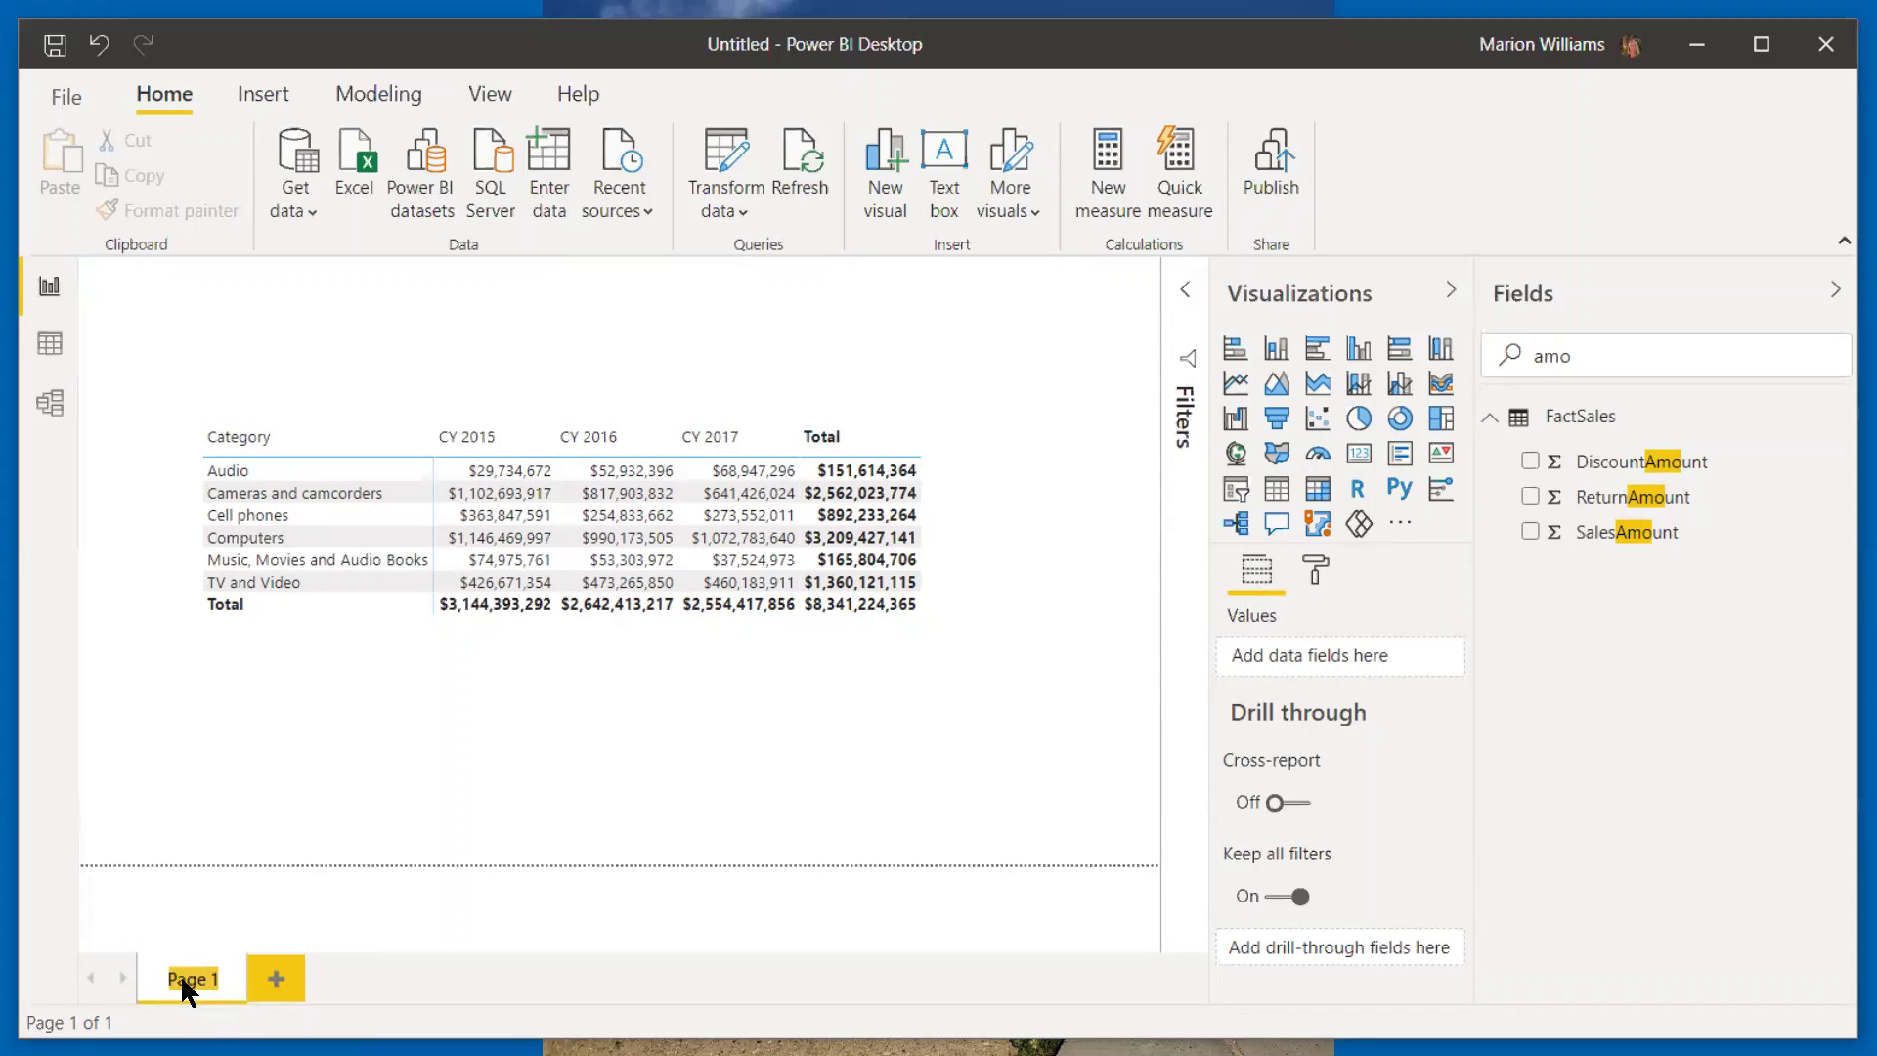
type("CAteg\\")
key("BackSpace")
key("BackSpace")
key("BackSpace")
key("BackSpace")
key("BackSpace")
type("Sale")
key("Return")
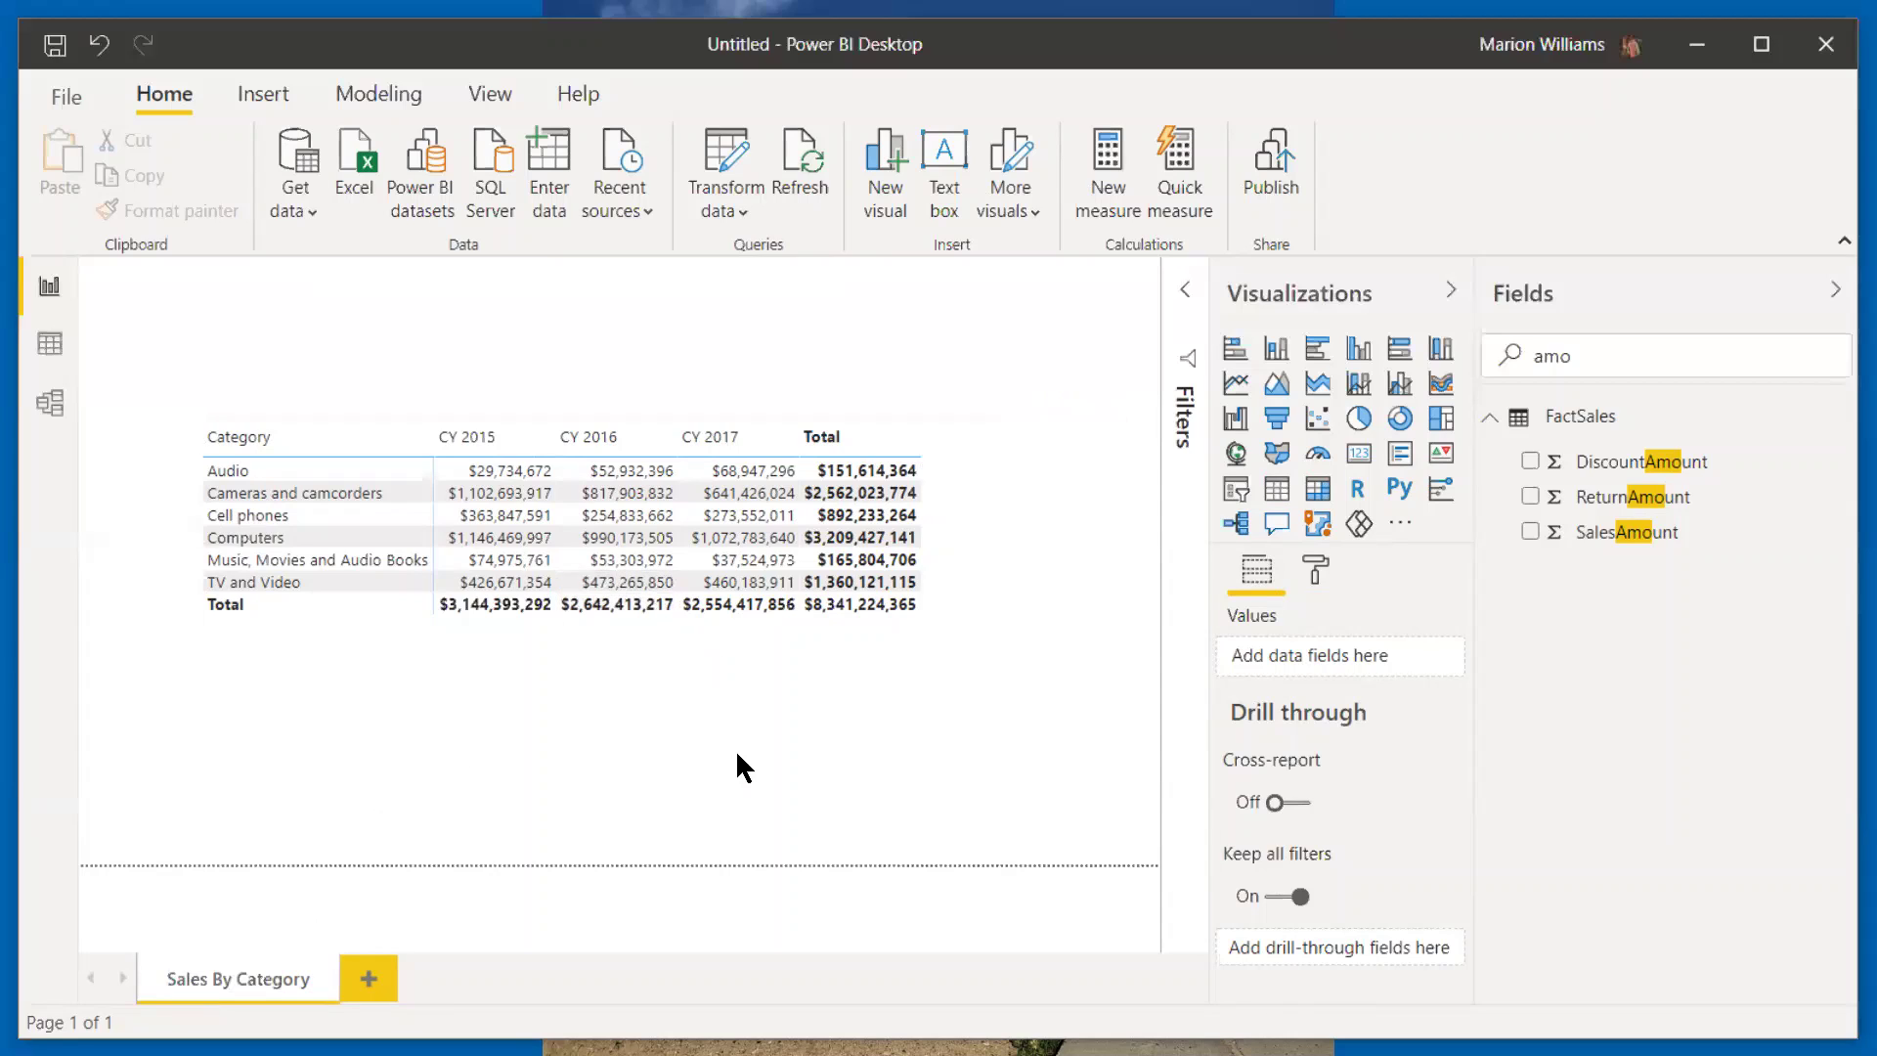
Step: Add a new report page and create a column chart of SalesAmount from FactSales in the middle of the canvas
left_click(364, 981)
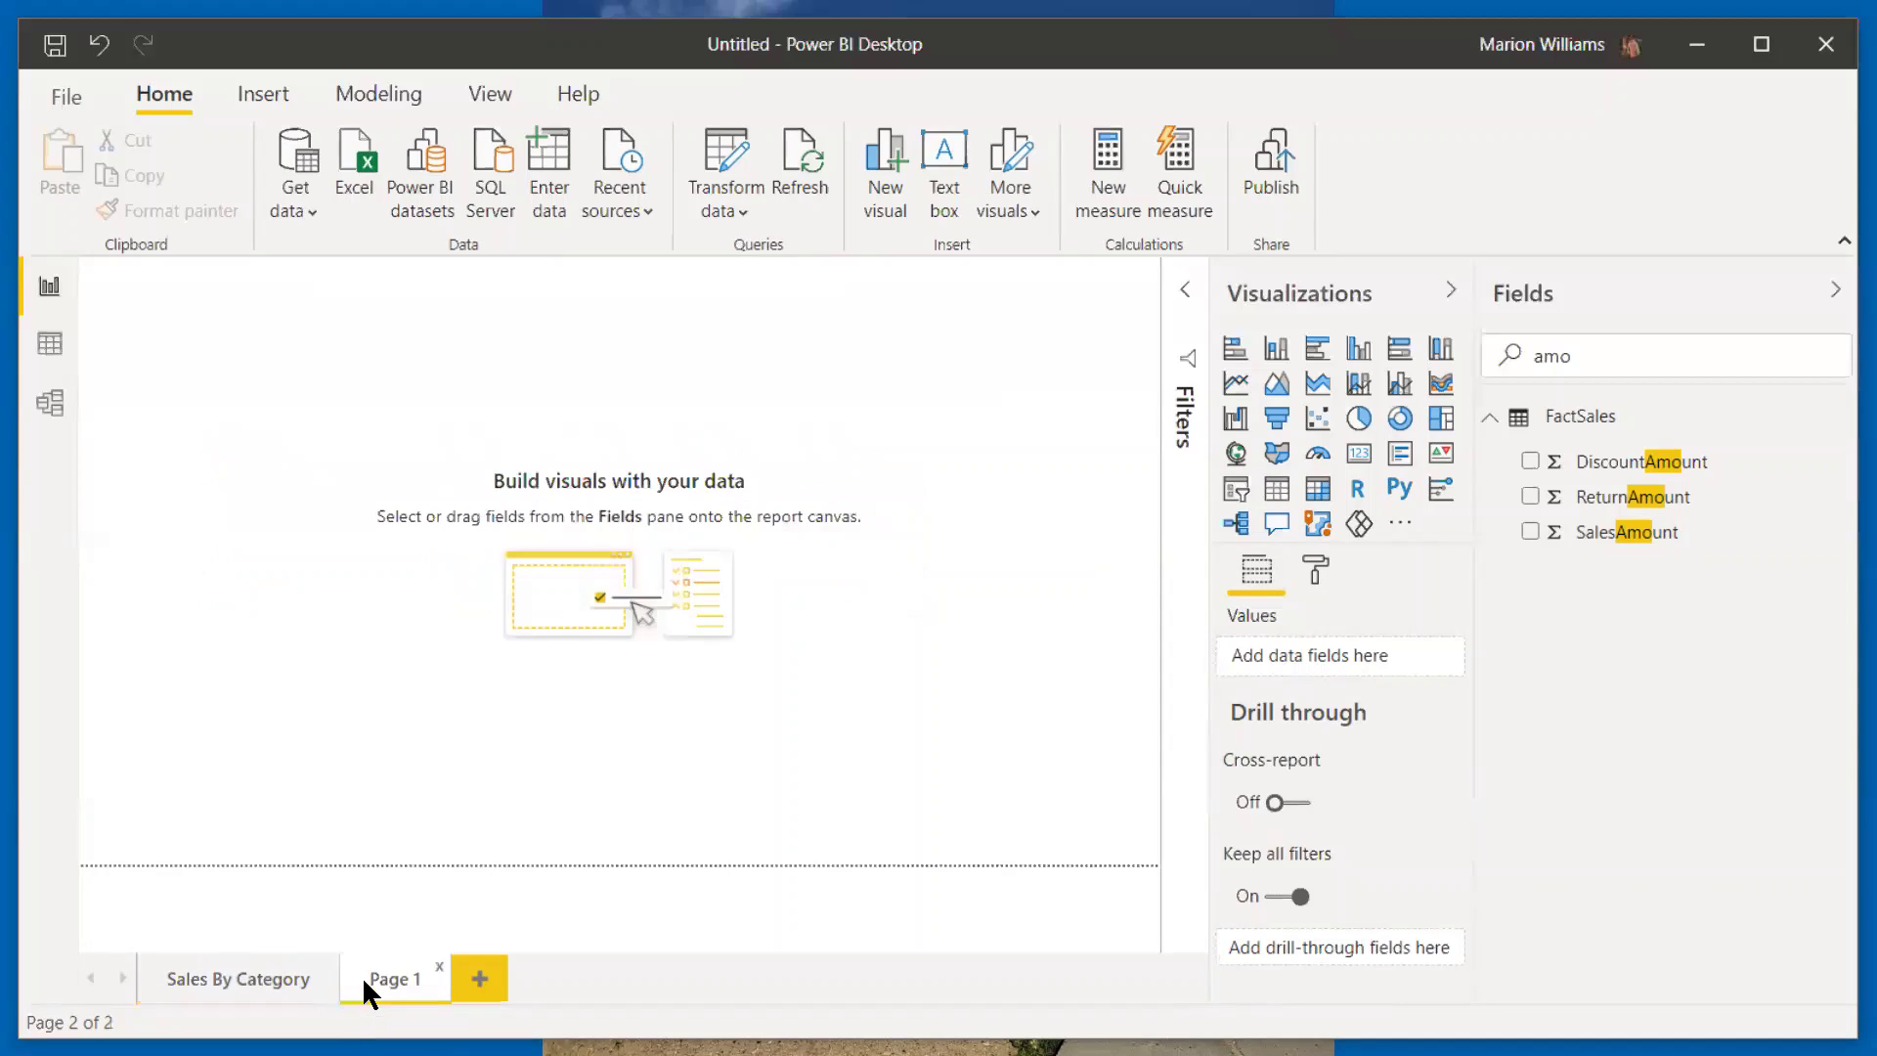
left_click(1635, 352)
key("BackSpace")
key("BackSpace")
key("BackSpace")
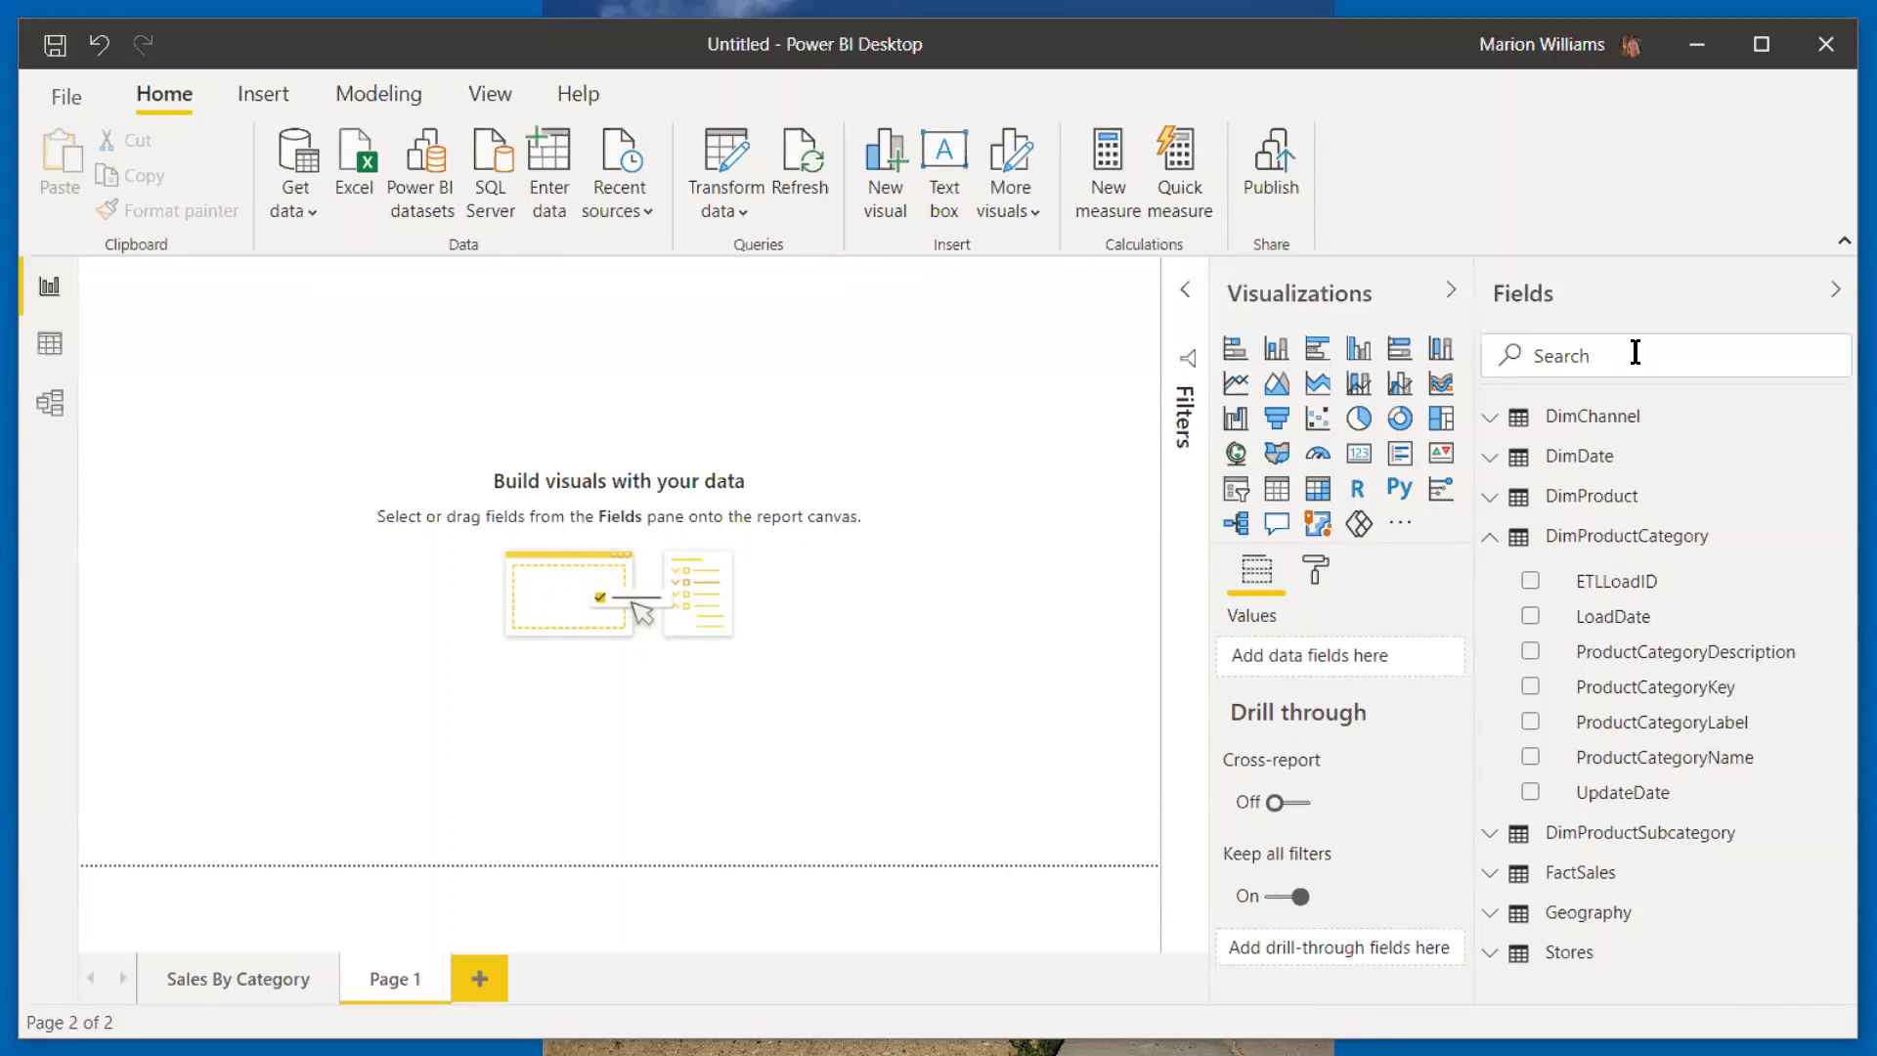
type("amo")
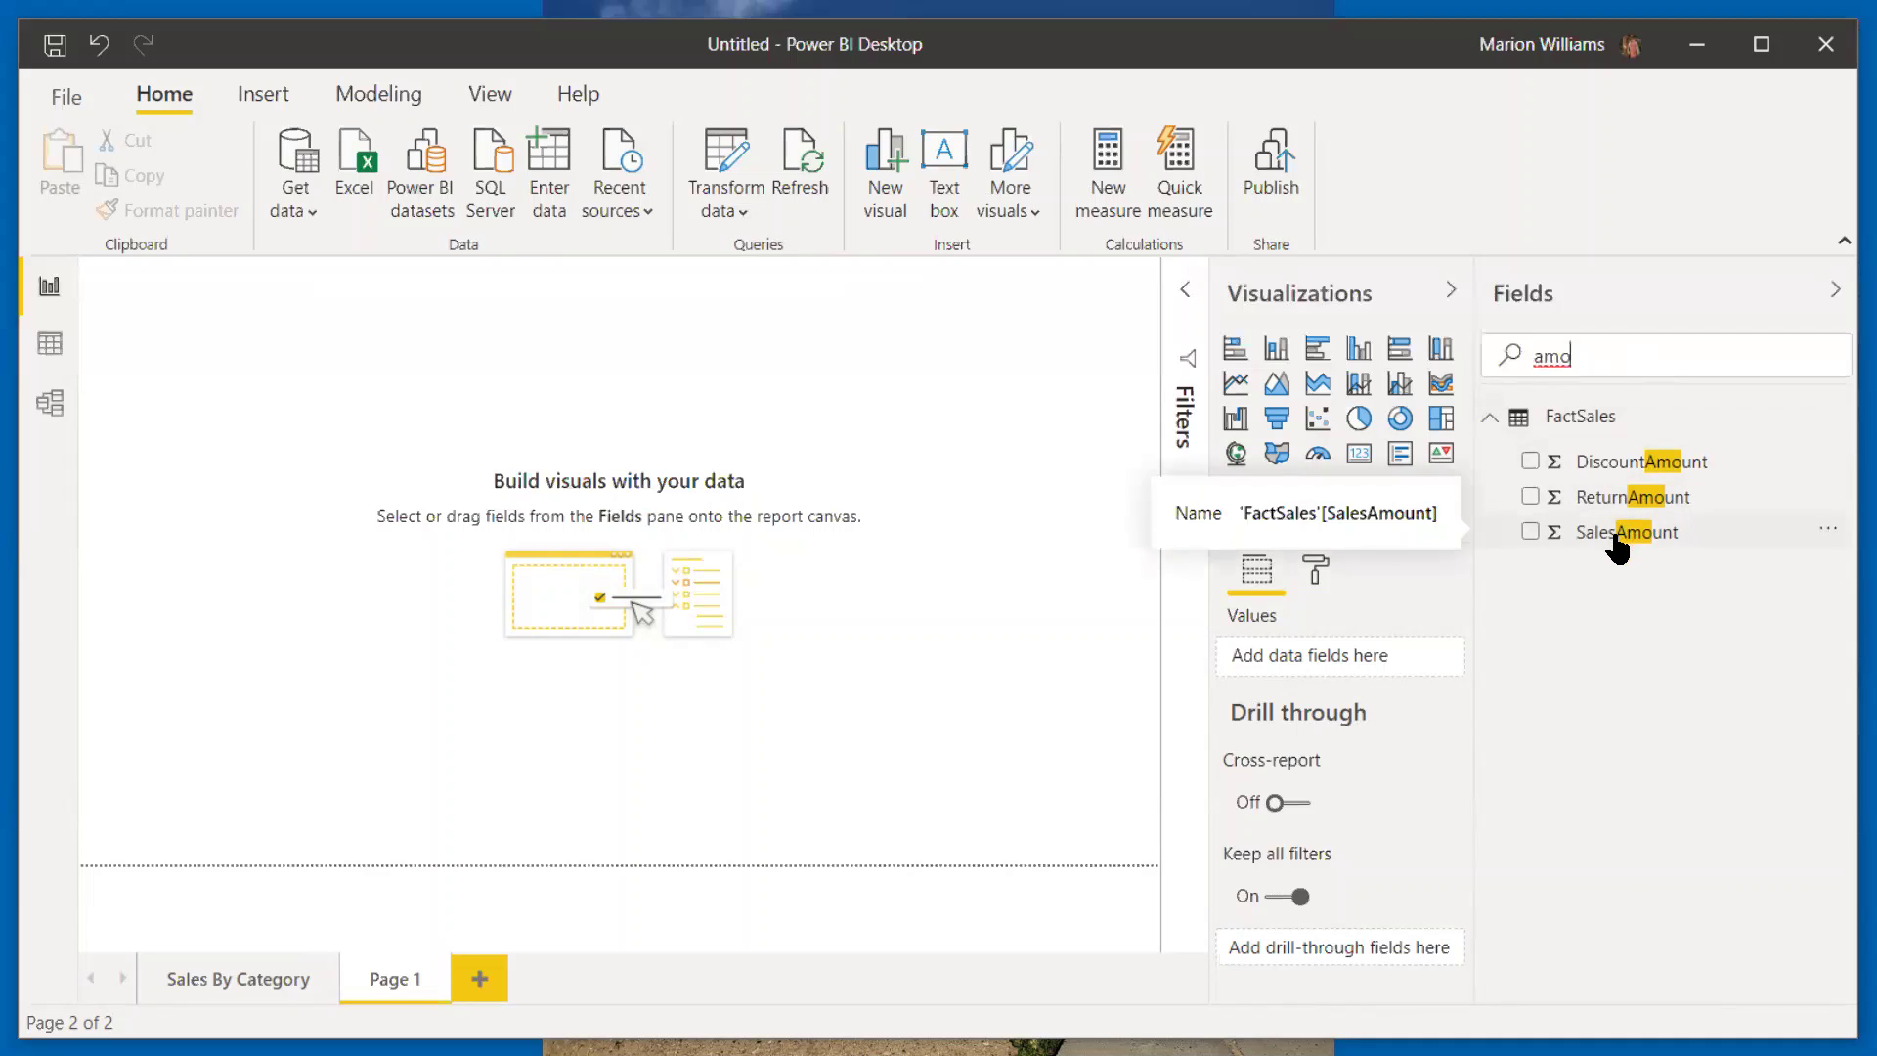
left_click_drag(1615, 533, 605, 585)
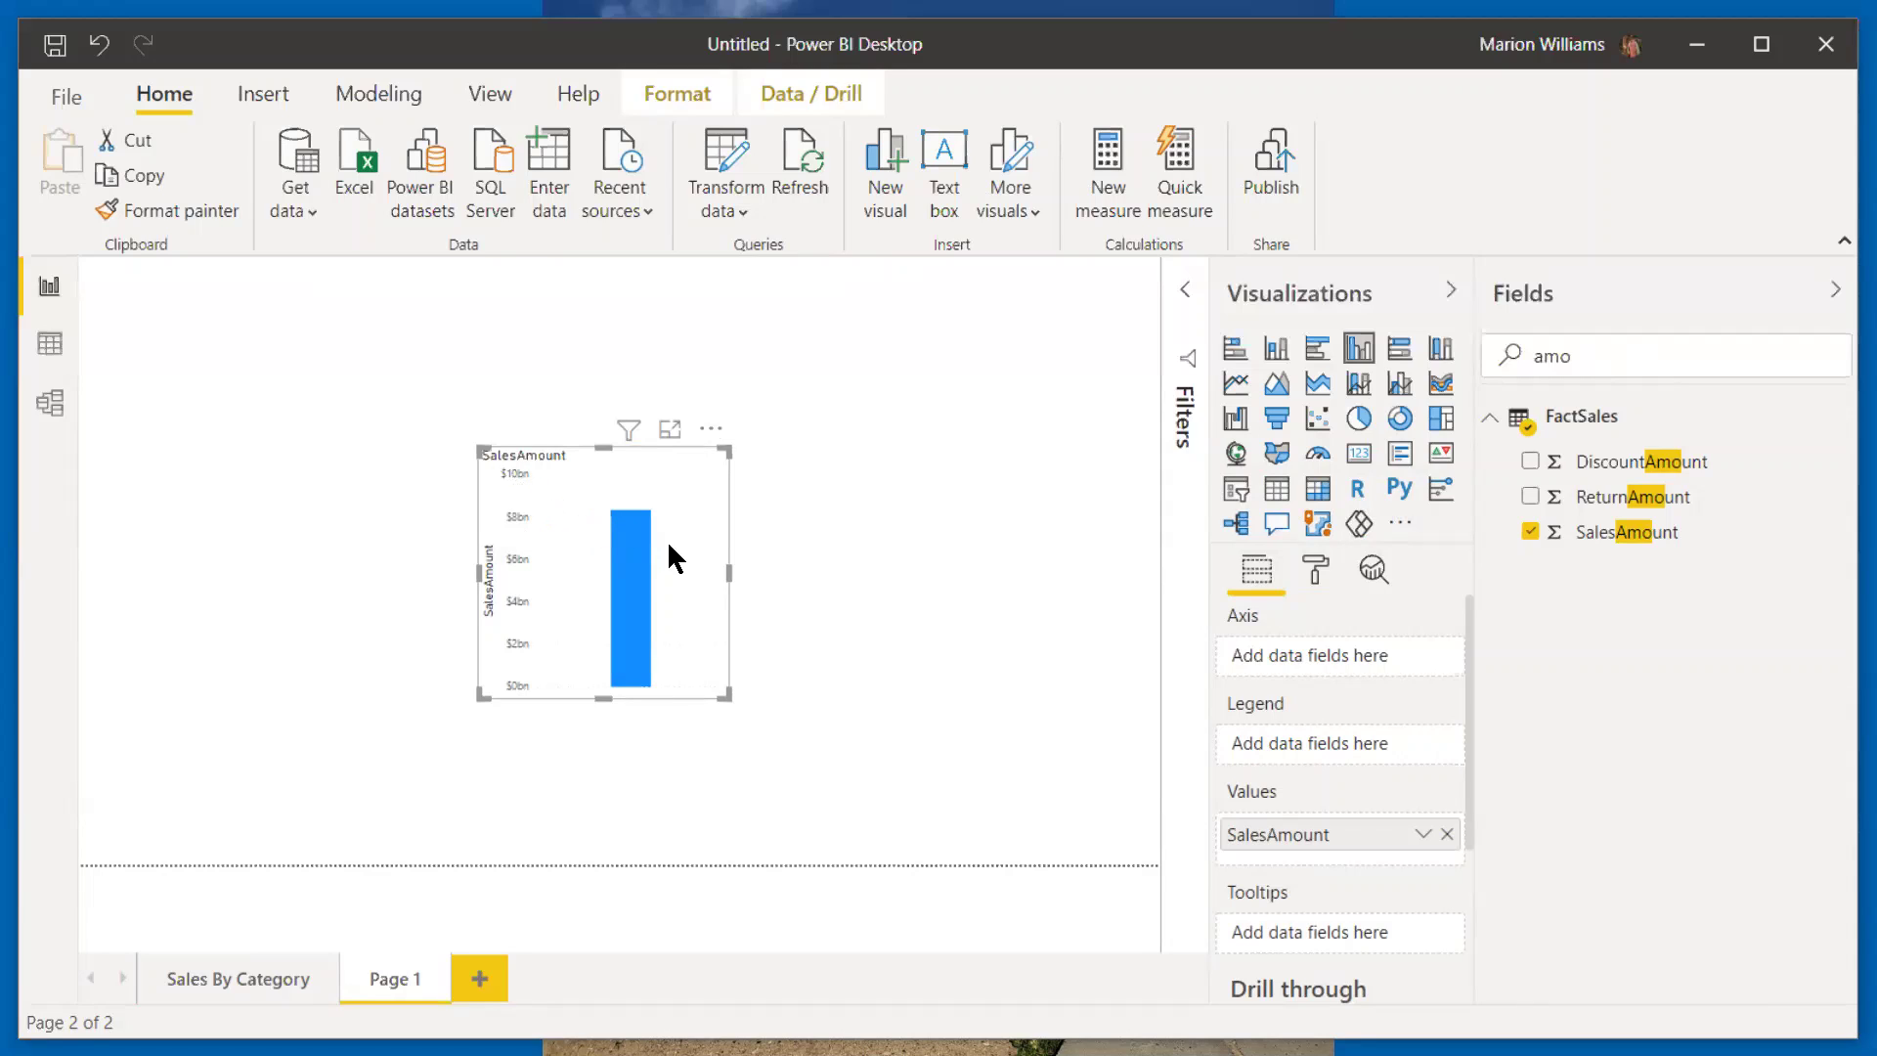
Step: Search for the BrandName field in DimProduct and add it to the SalesAmount chart as the axis
mouse_move(633, 557)
key("BackSpace")
key("BackSpace")
key("BackSpace")
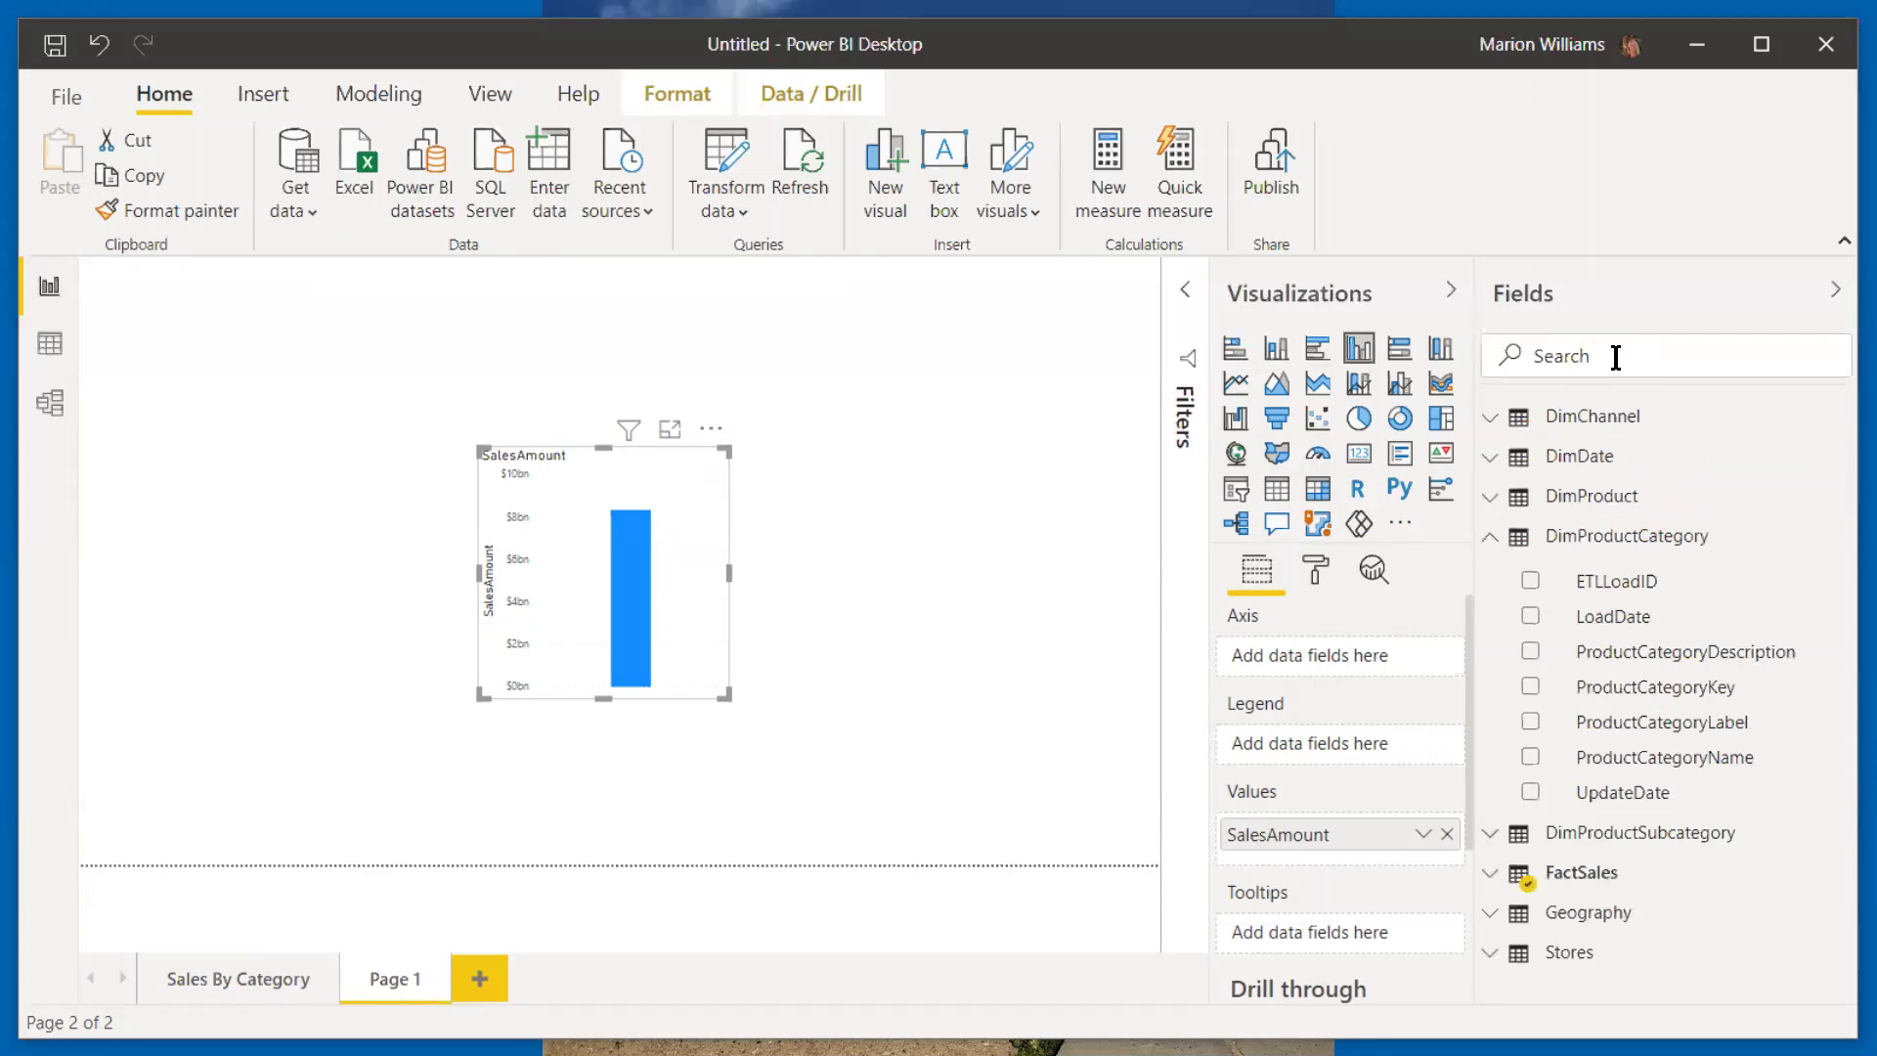
type("bra")
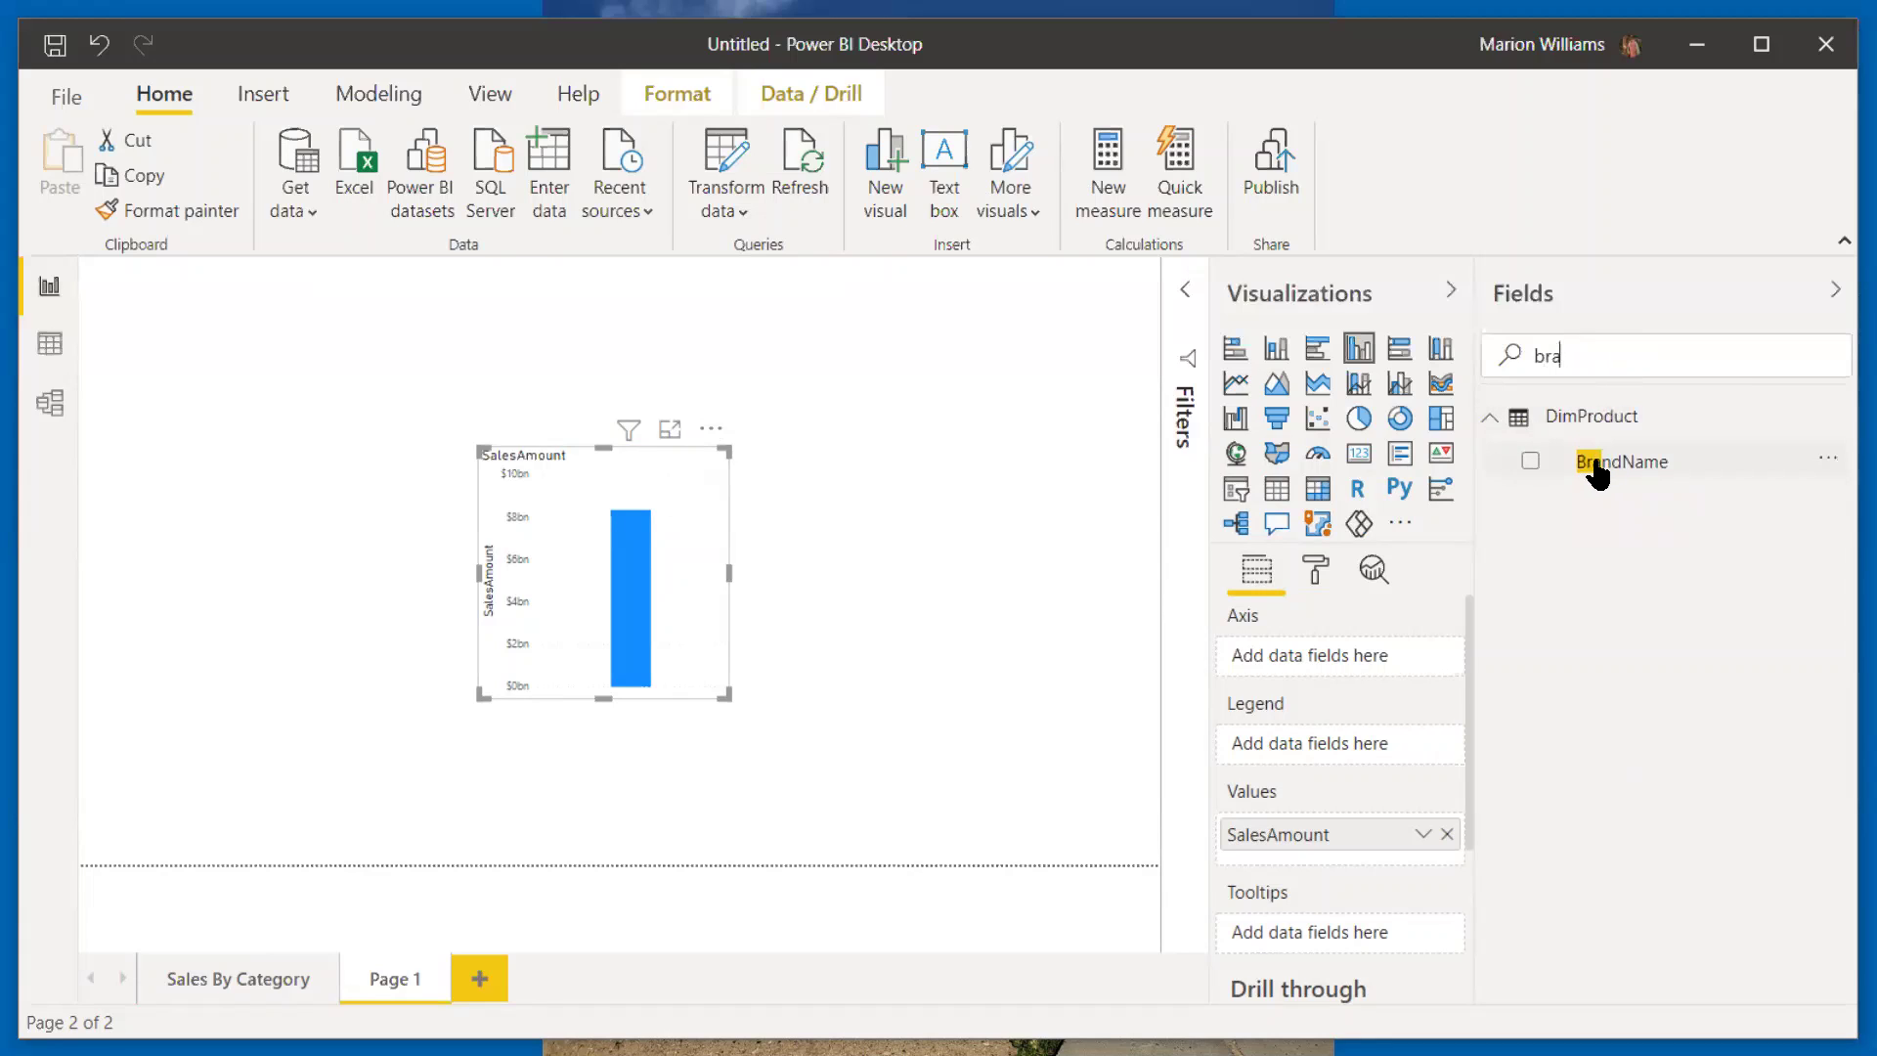
left_click_drag(1596, 471, 589, 510)
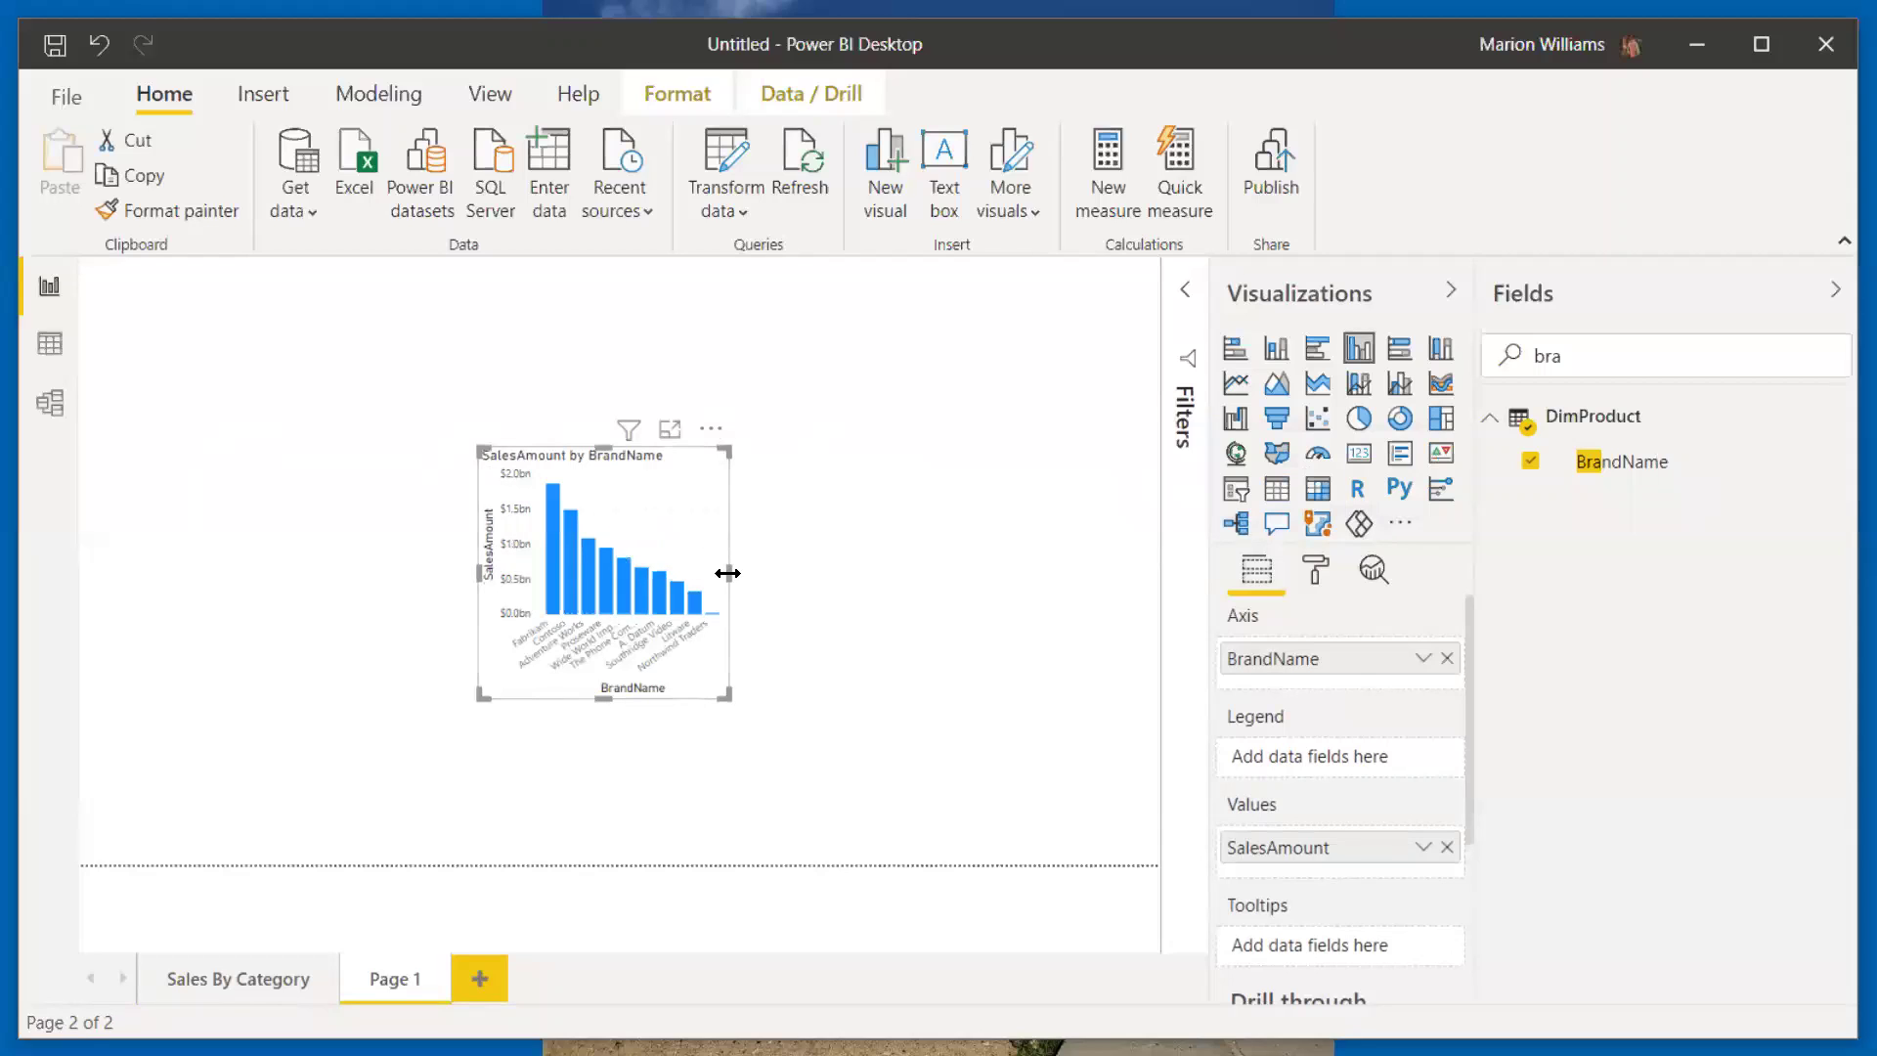
Step: Widen the brand sales chart to about two and a half times its width and move it to the page's upper-left area
left_click_drag(728, 573, 807, 573)
left_click_drag(924, 565, 1095, 561)
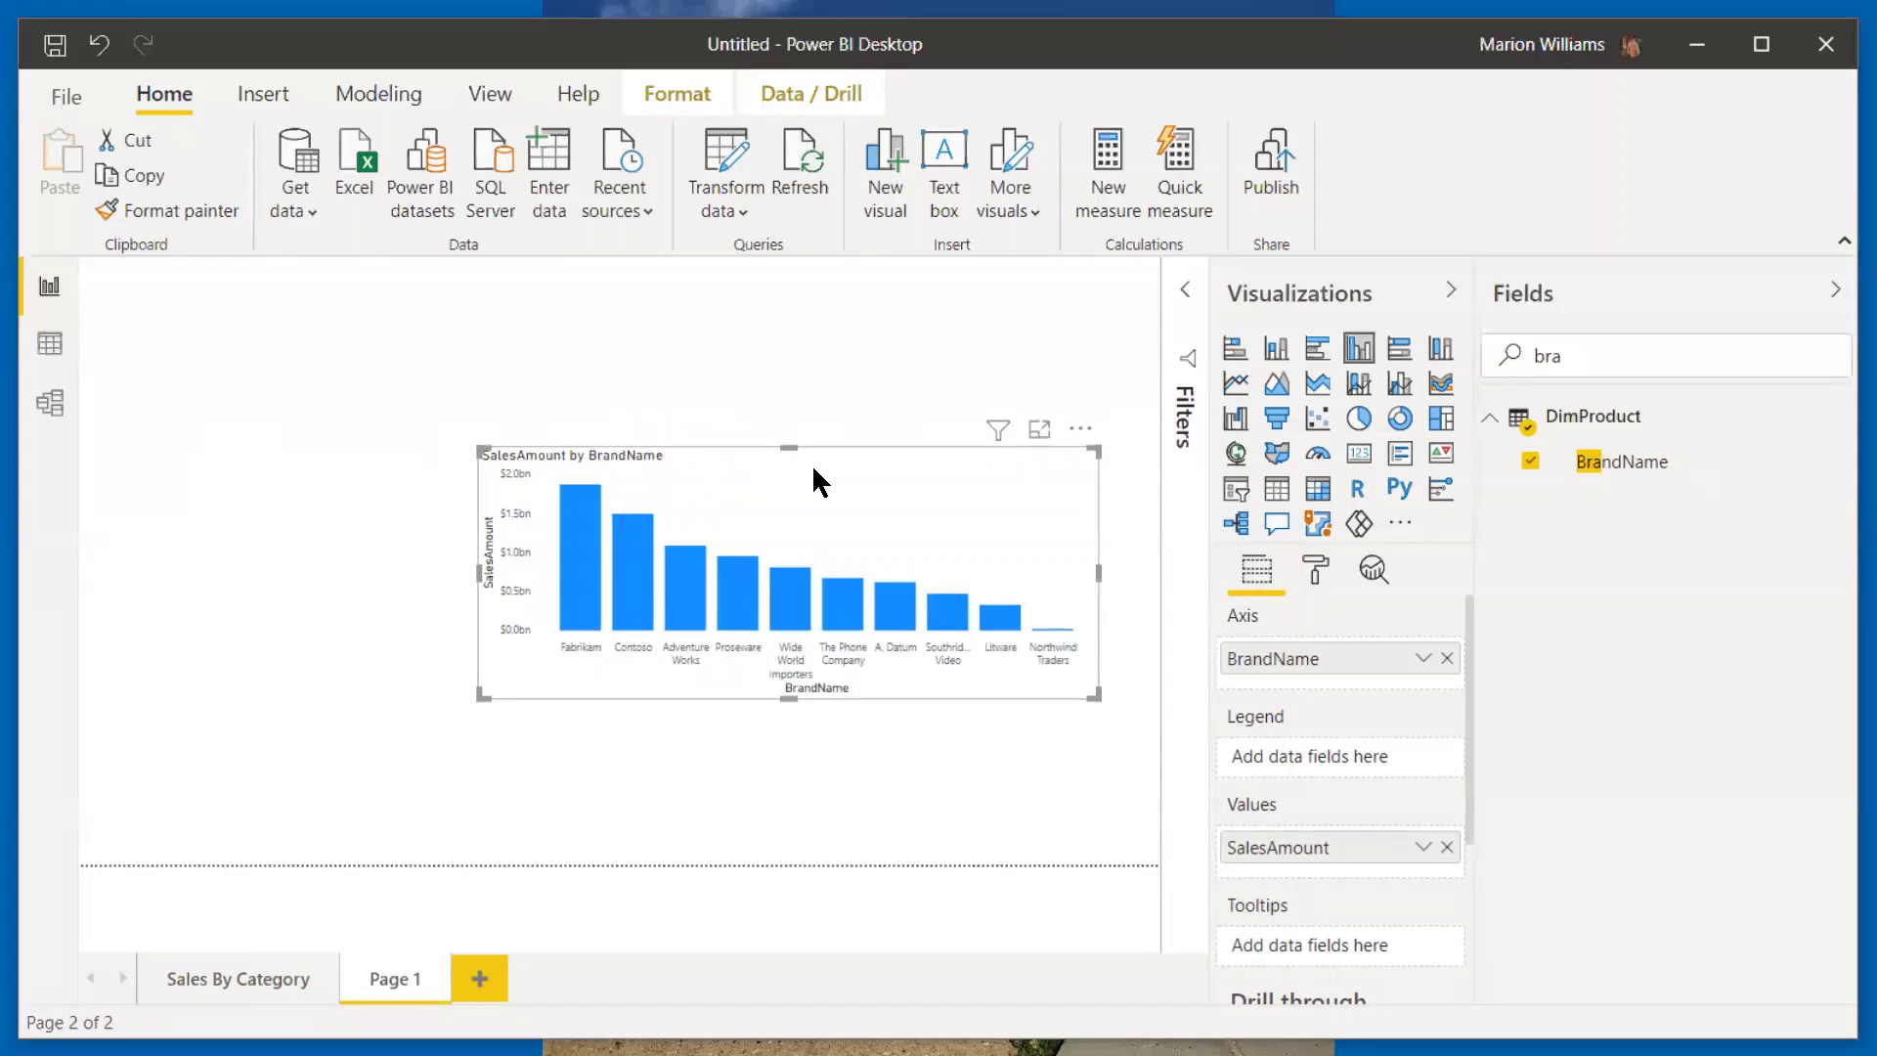
left_click_drag(814, 479, 461, 323)
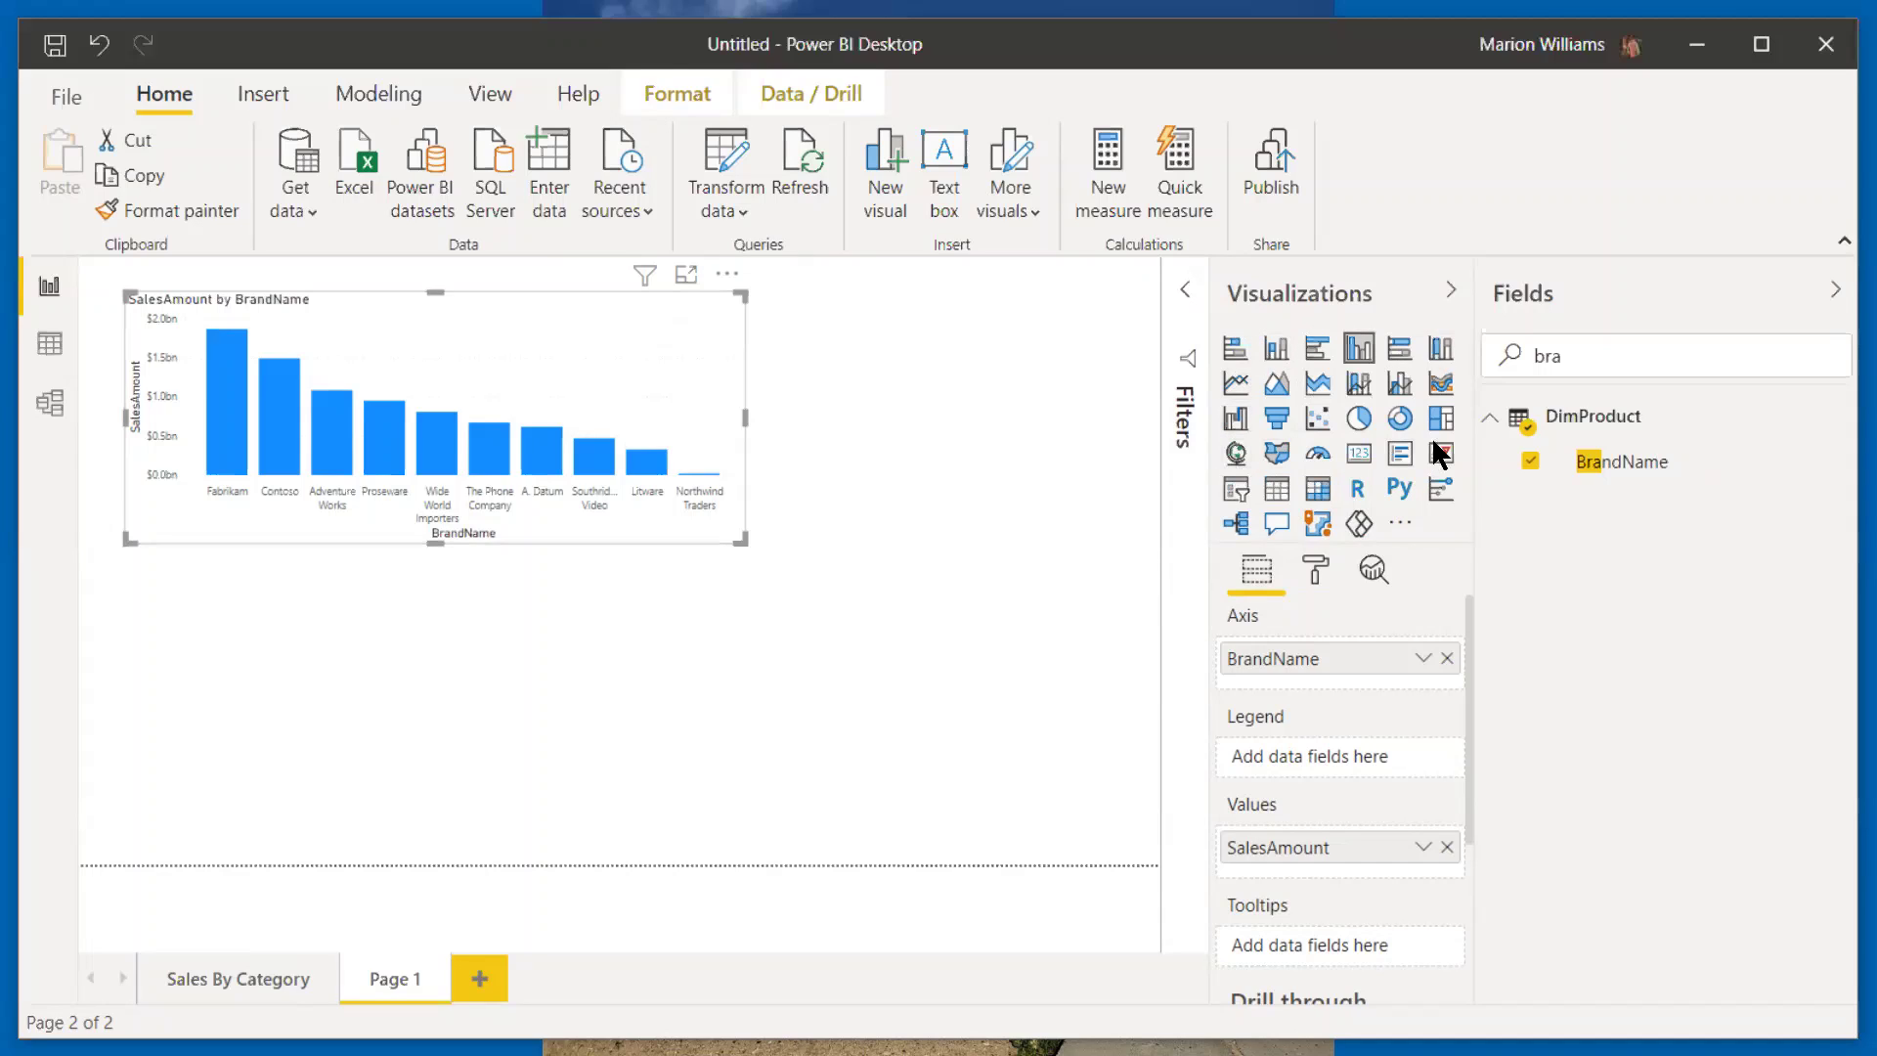
Step: Try the brand sales chart as a pie chart and as a clustered bar chart
left_click(1361, 418)
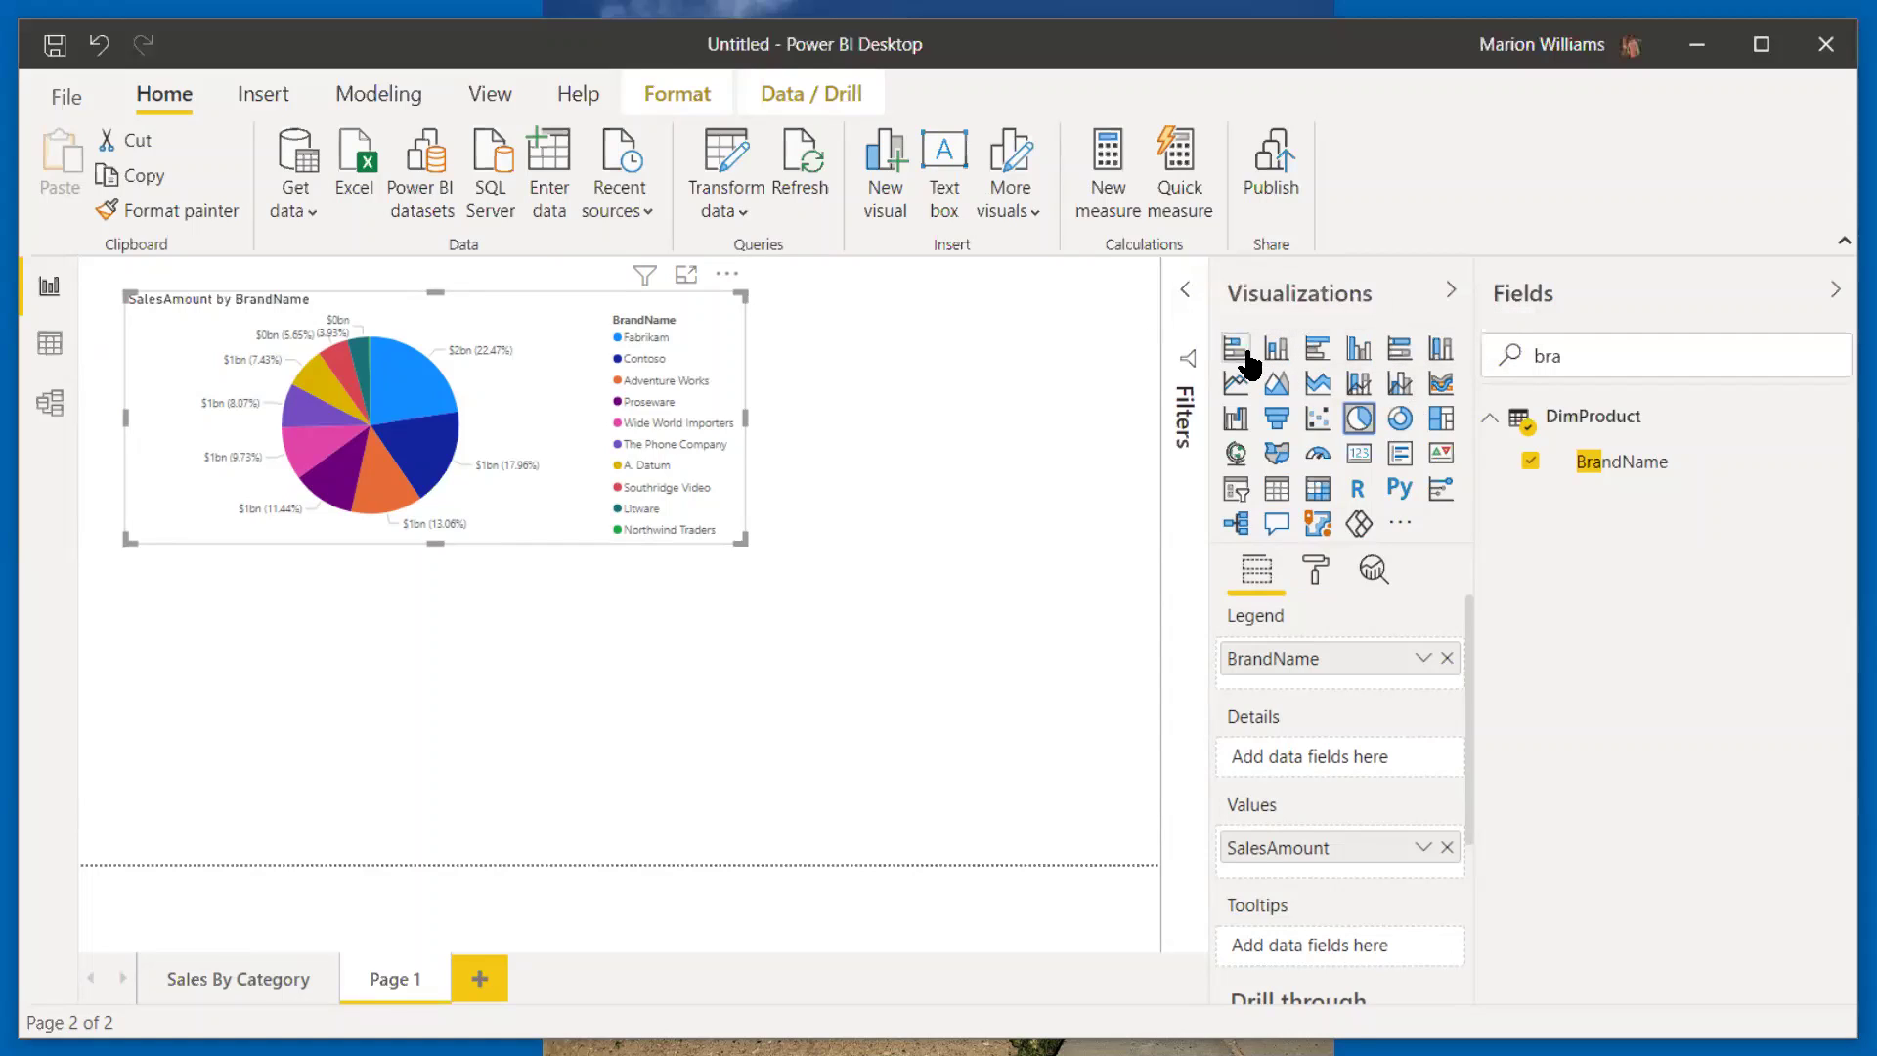
left_click(1313, 363)
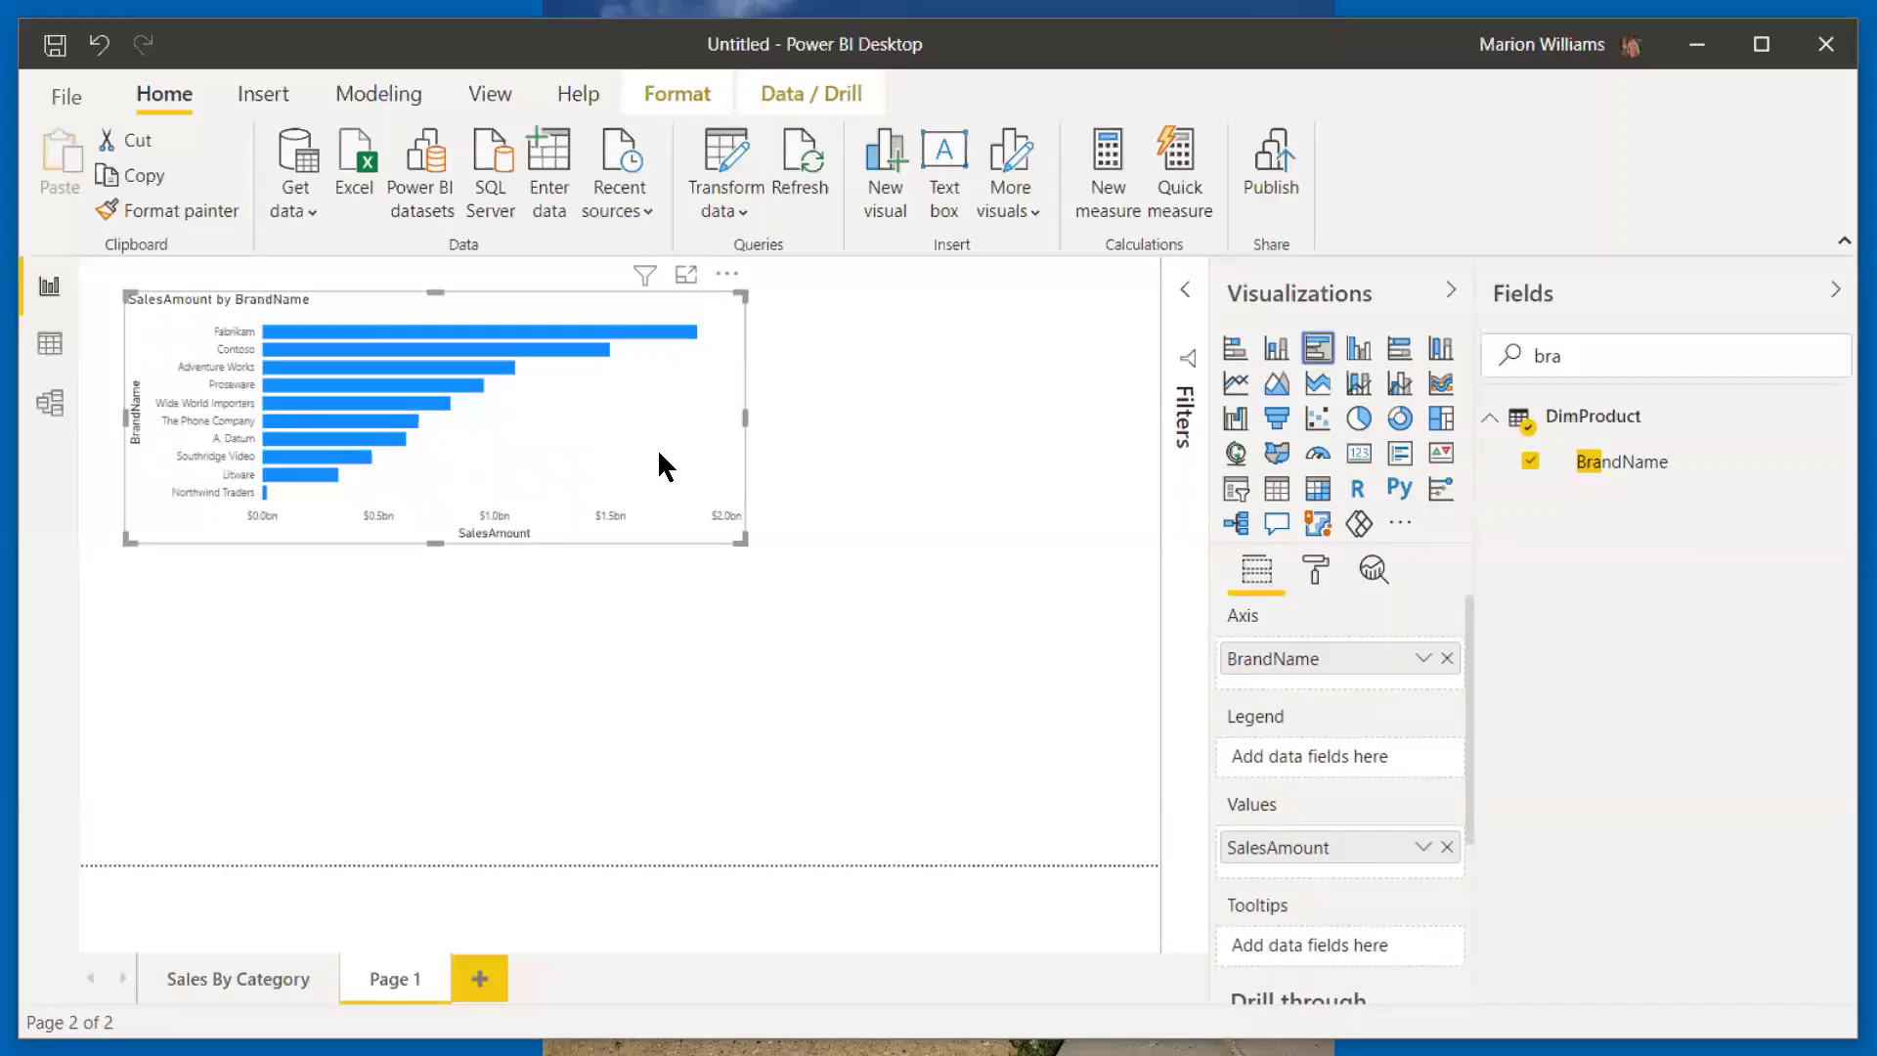
Step: Clear the field search, expand the Geography table and add ContinentName to the brand sales chart as its legend
left_click(1629, 357)
key("BackSpace")
key("BackSpace")
key("BackSpace")
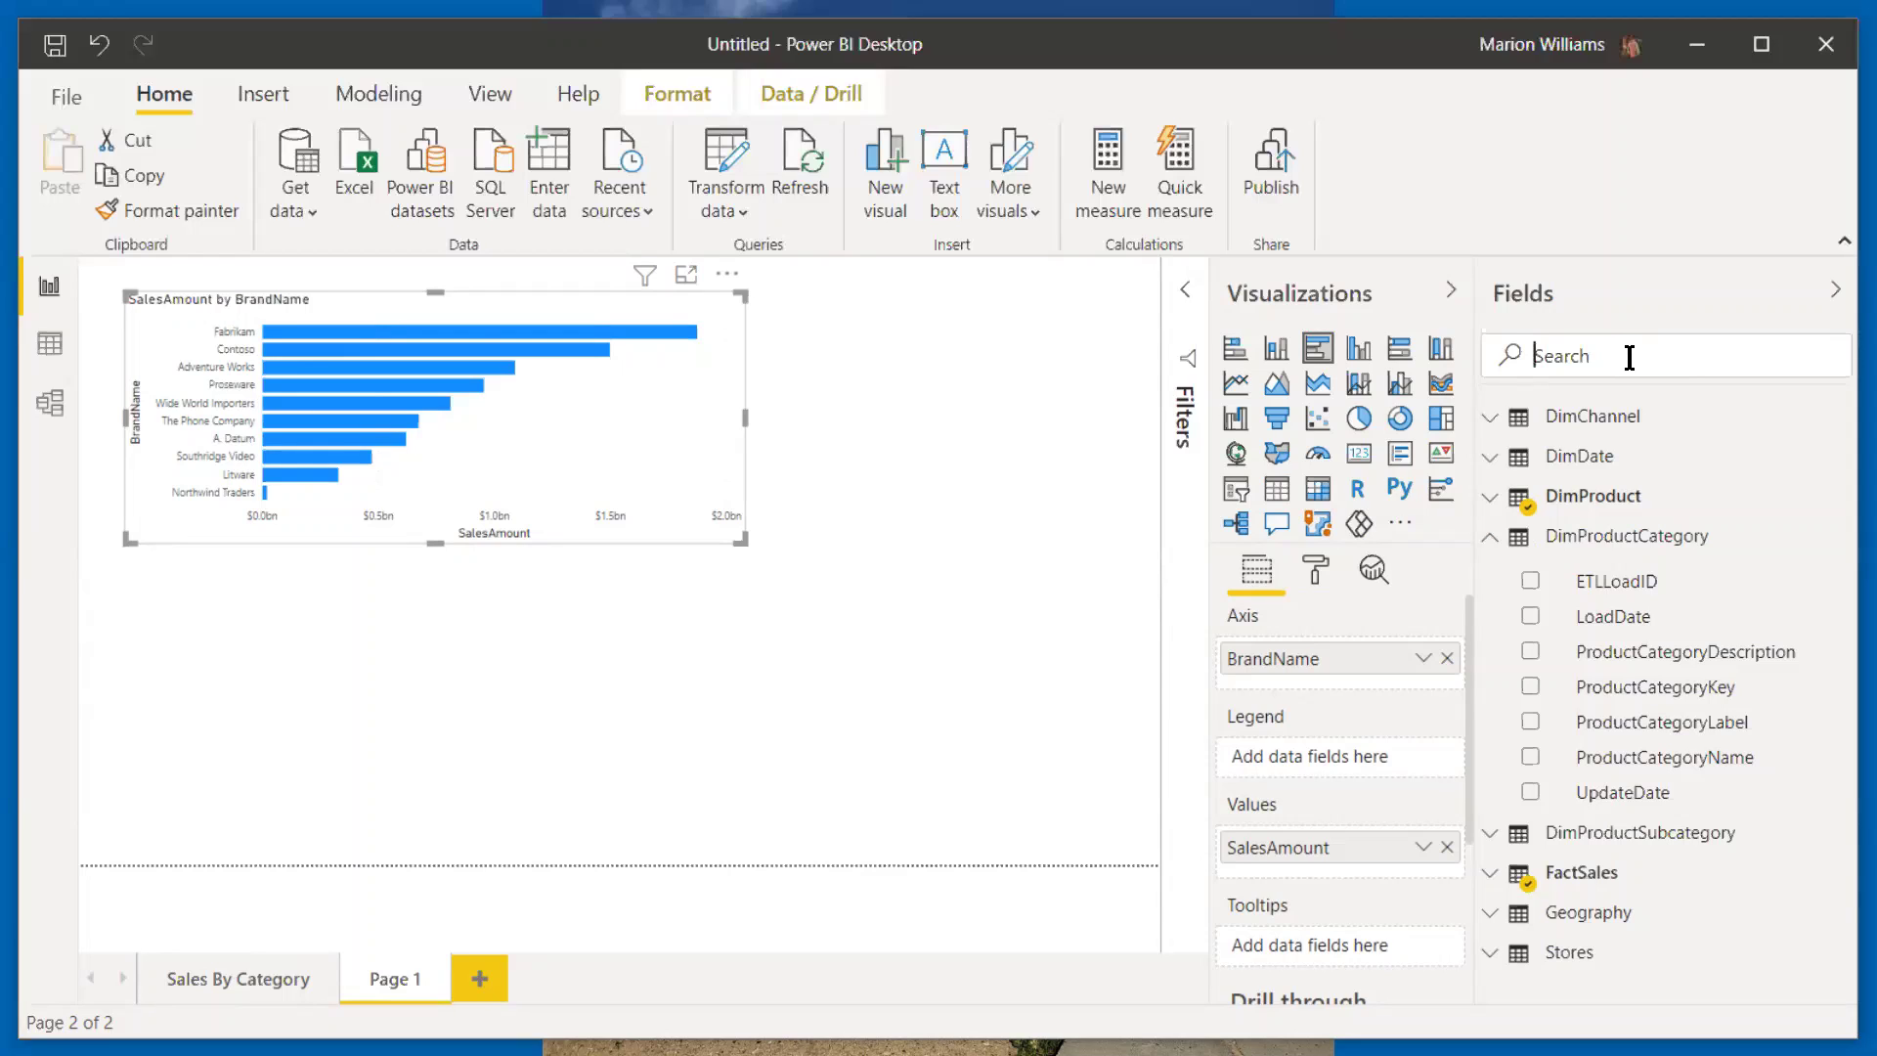
left_click(1561, 923)
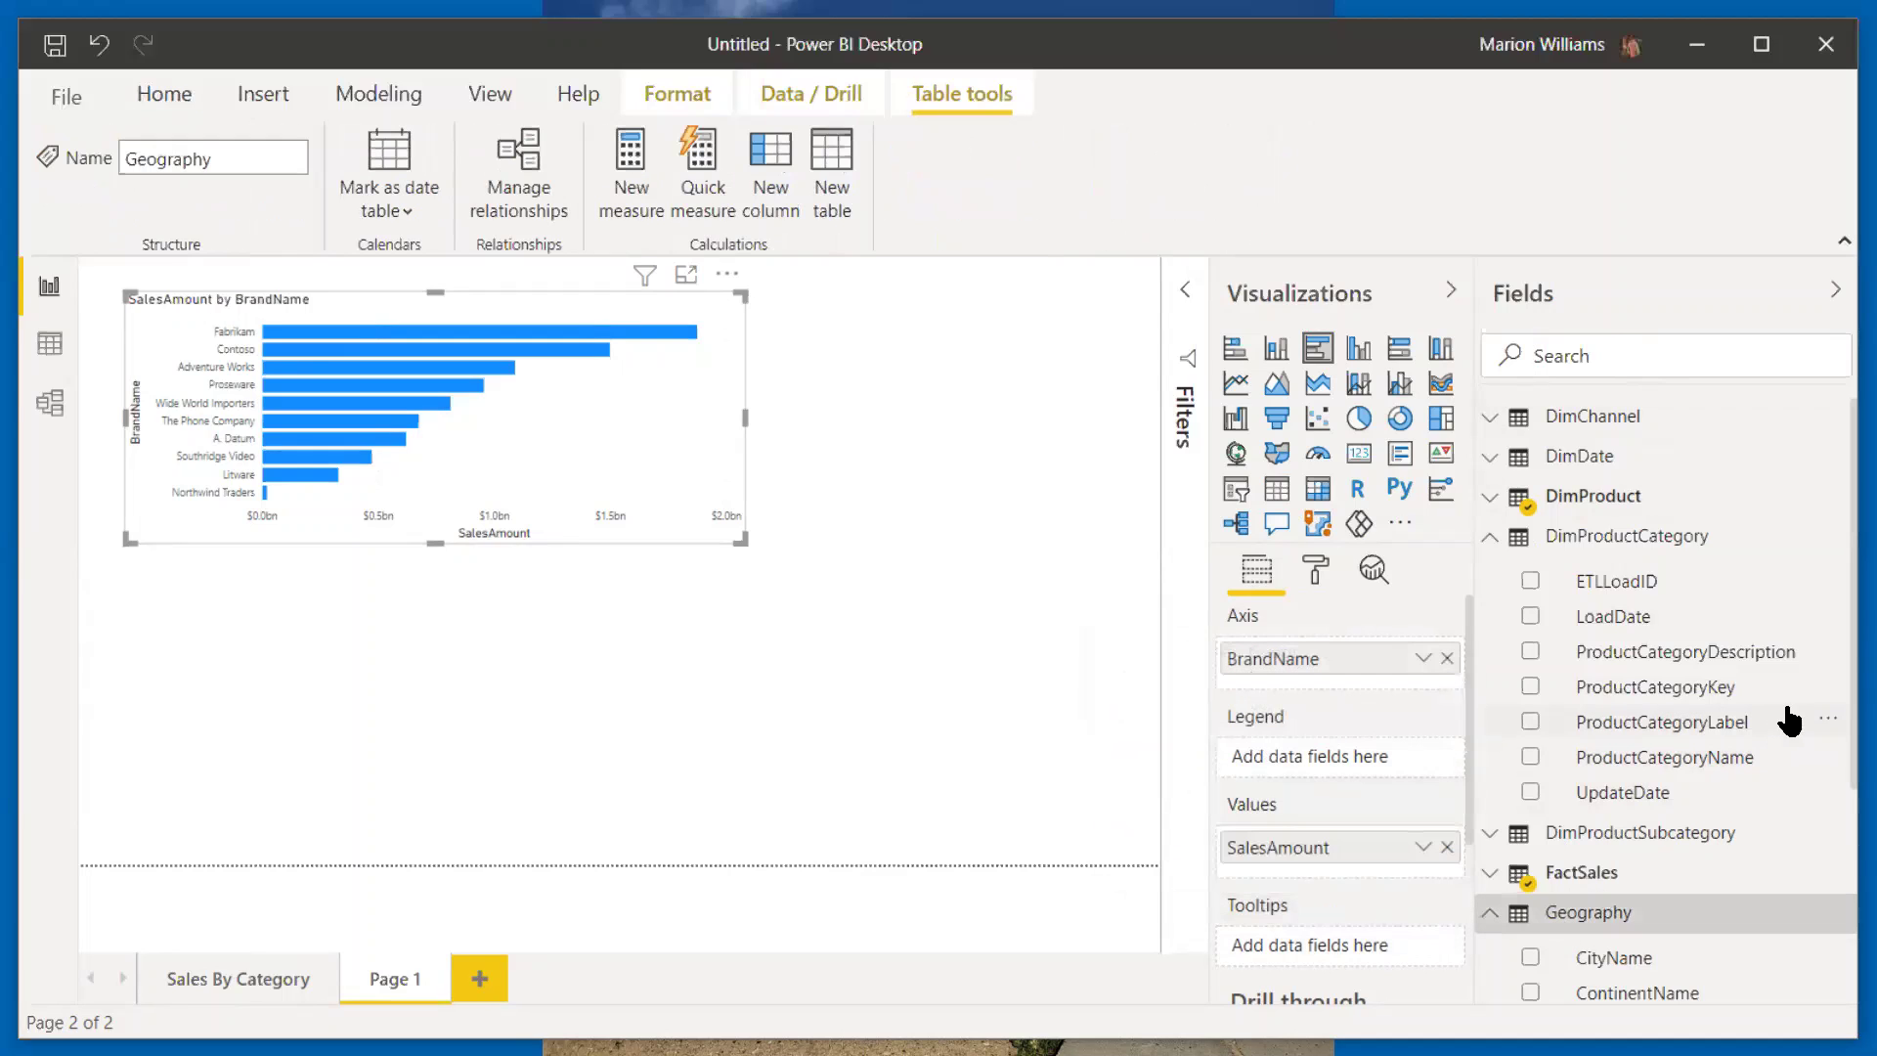
left_click_drag(1846, 694, 1848, 954)
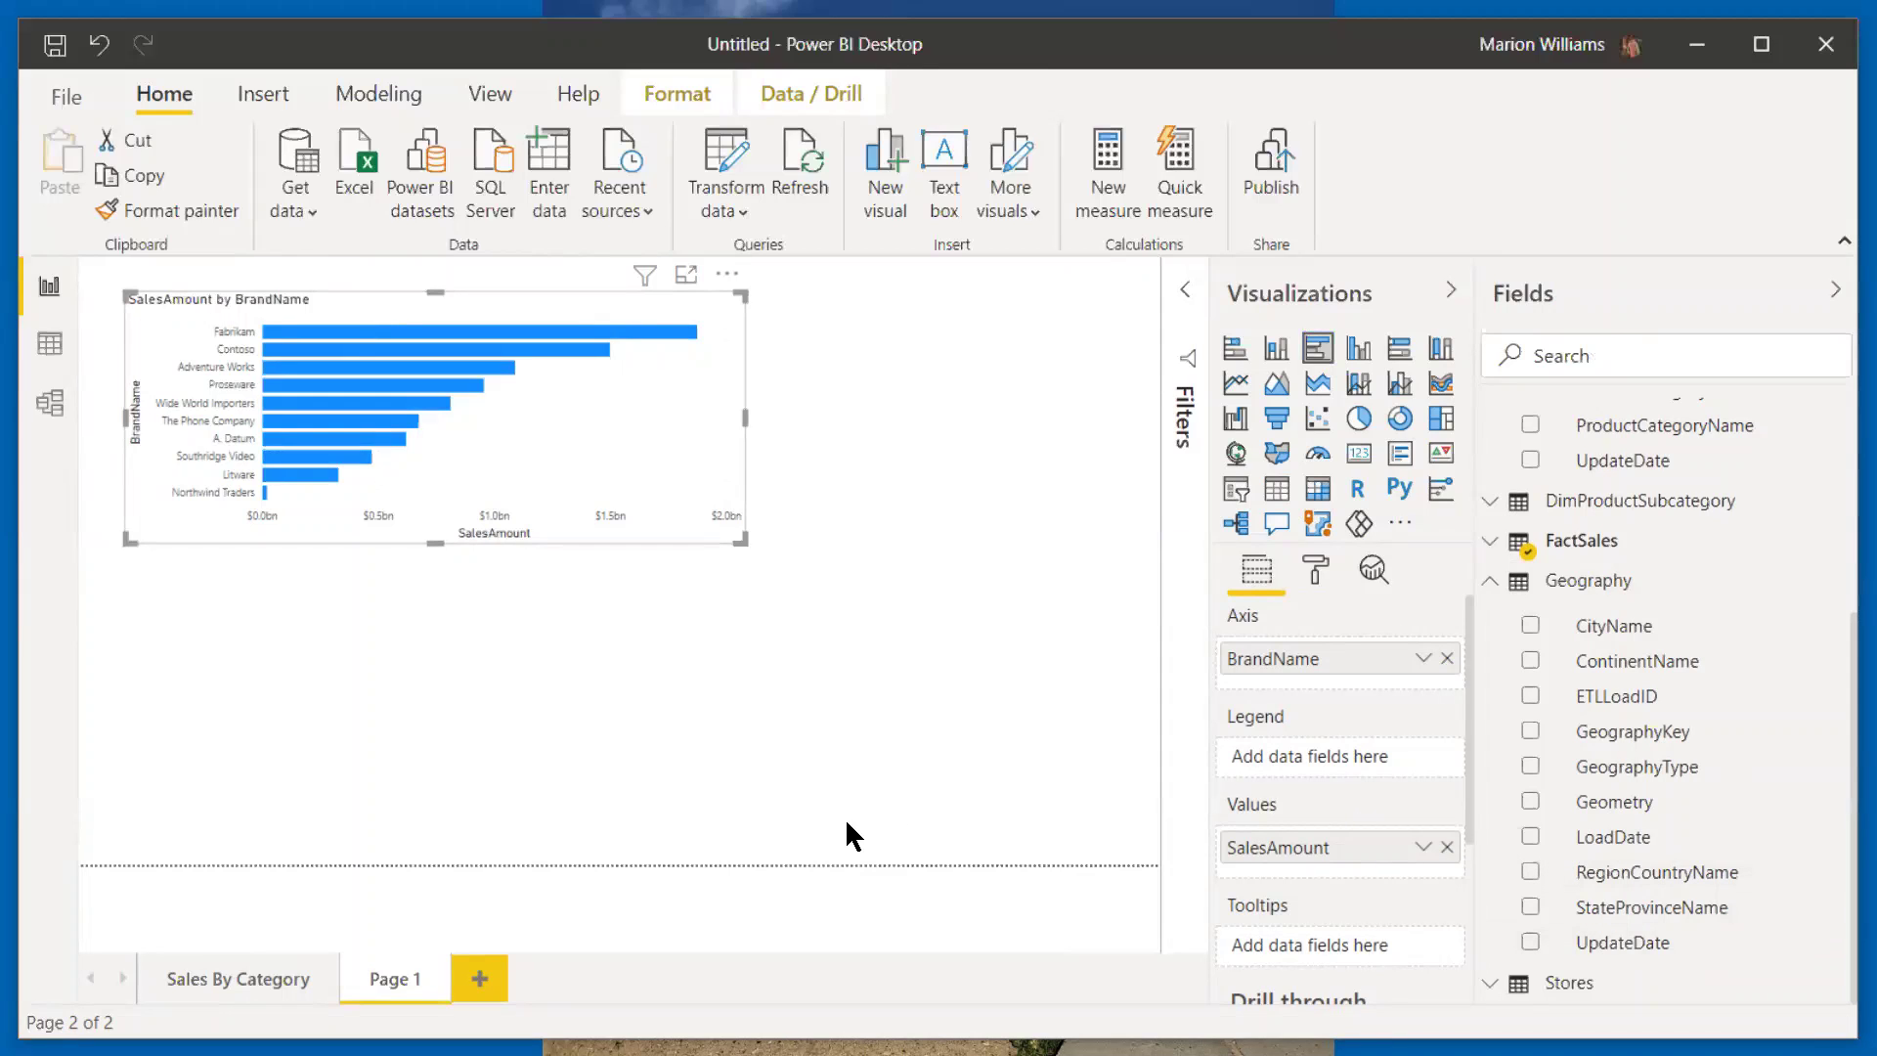
left_click(1531, 665)
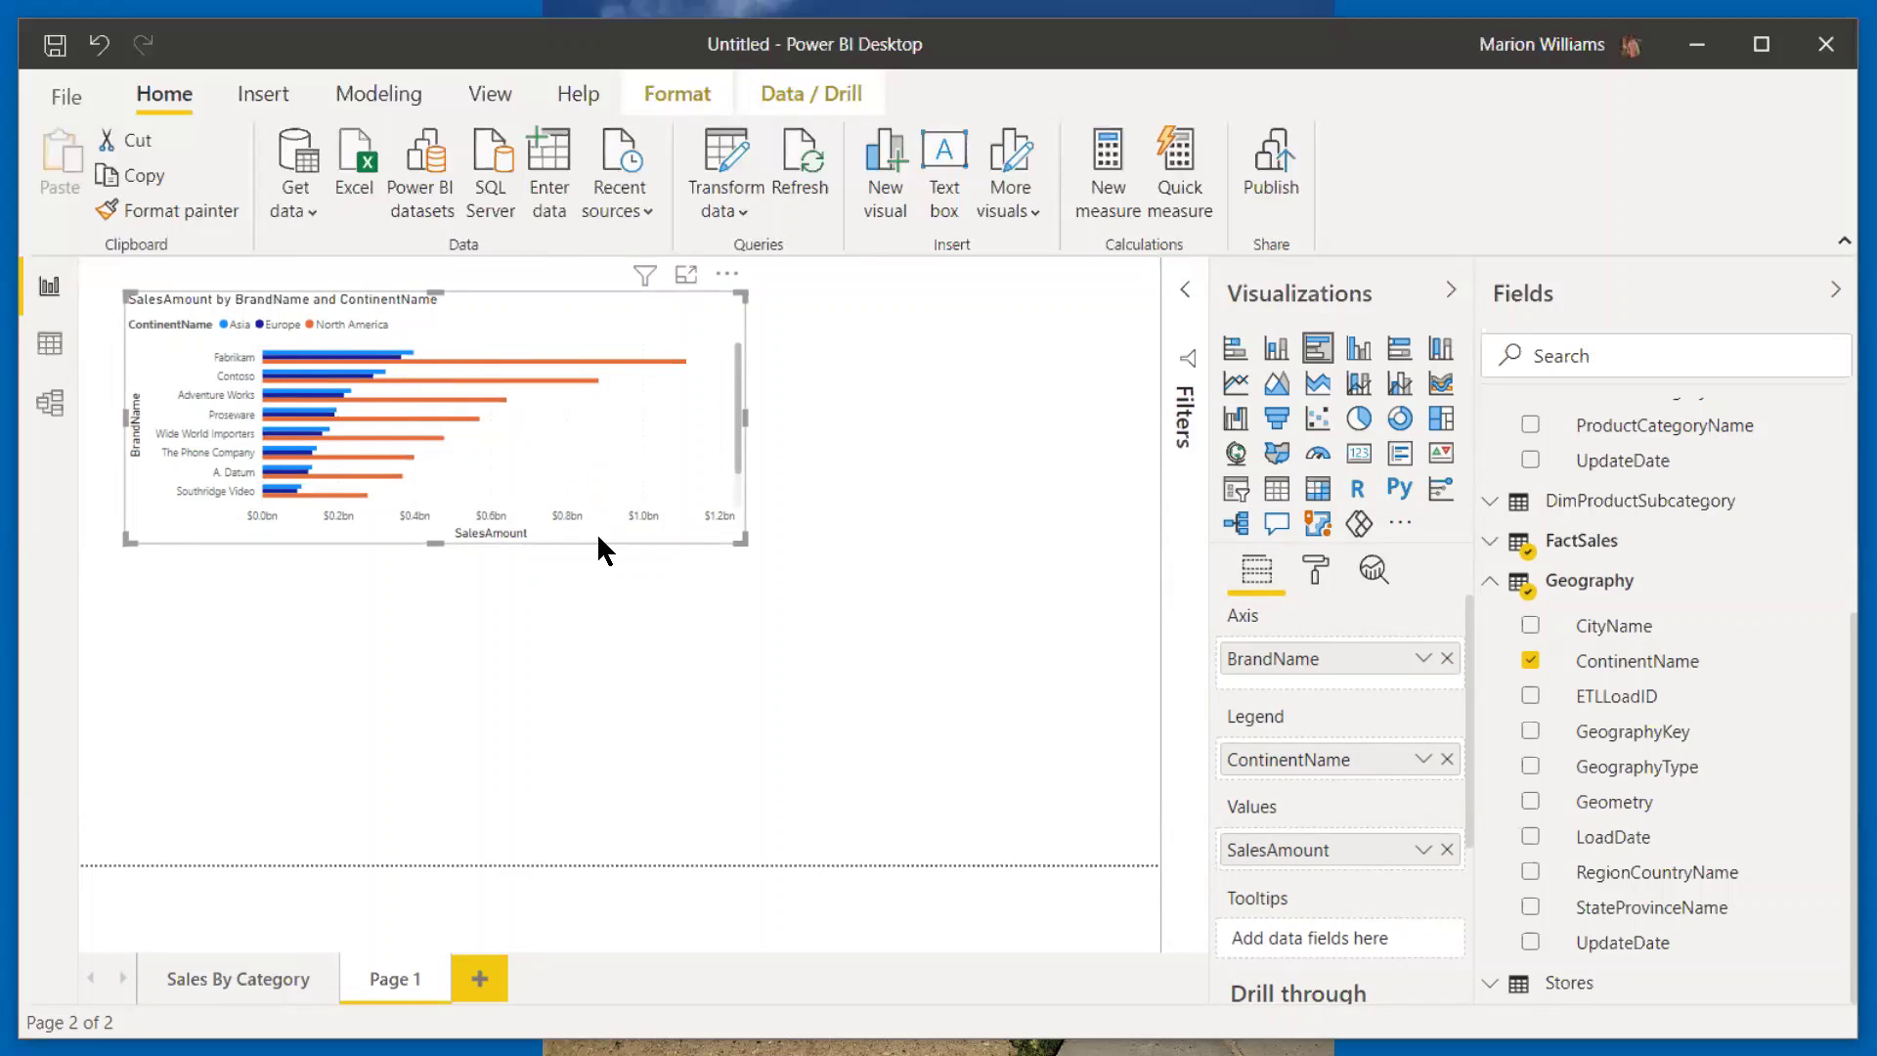
Step: Convert the brand and continent chart to a clustered column chart, and enlarge it in width and height
left_click(1359, 354)
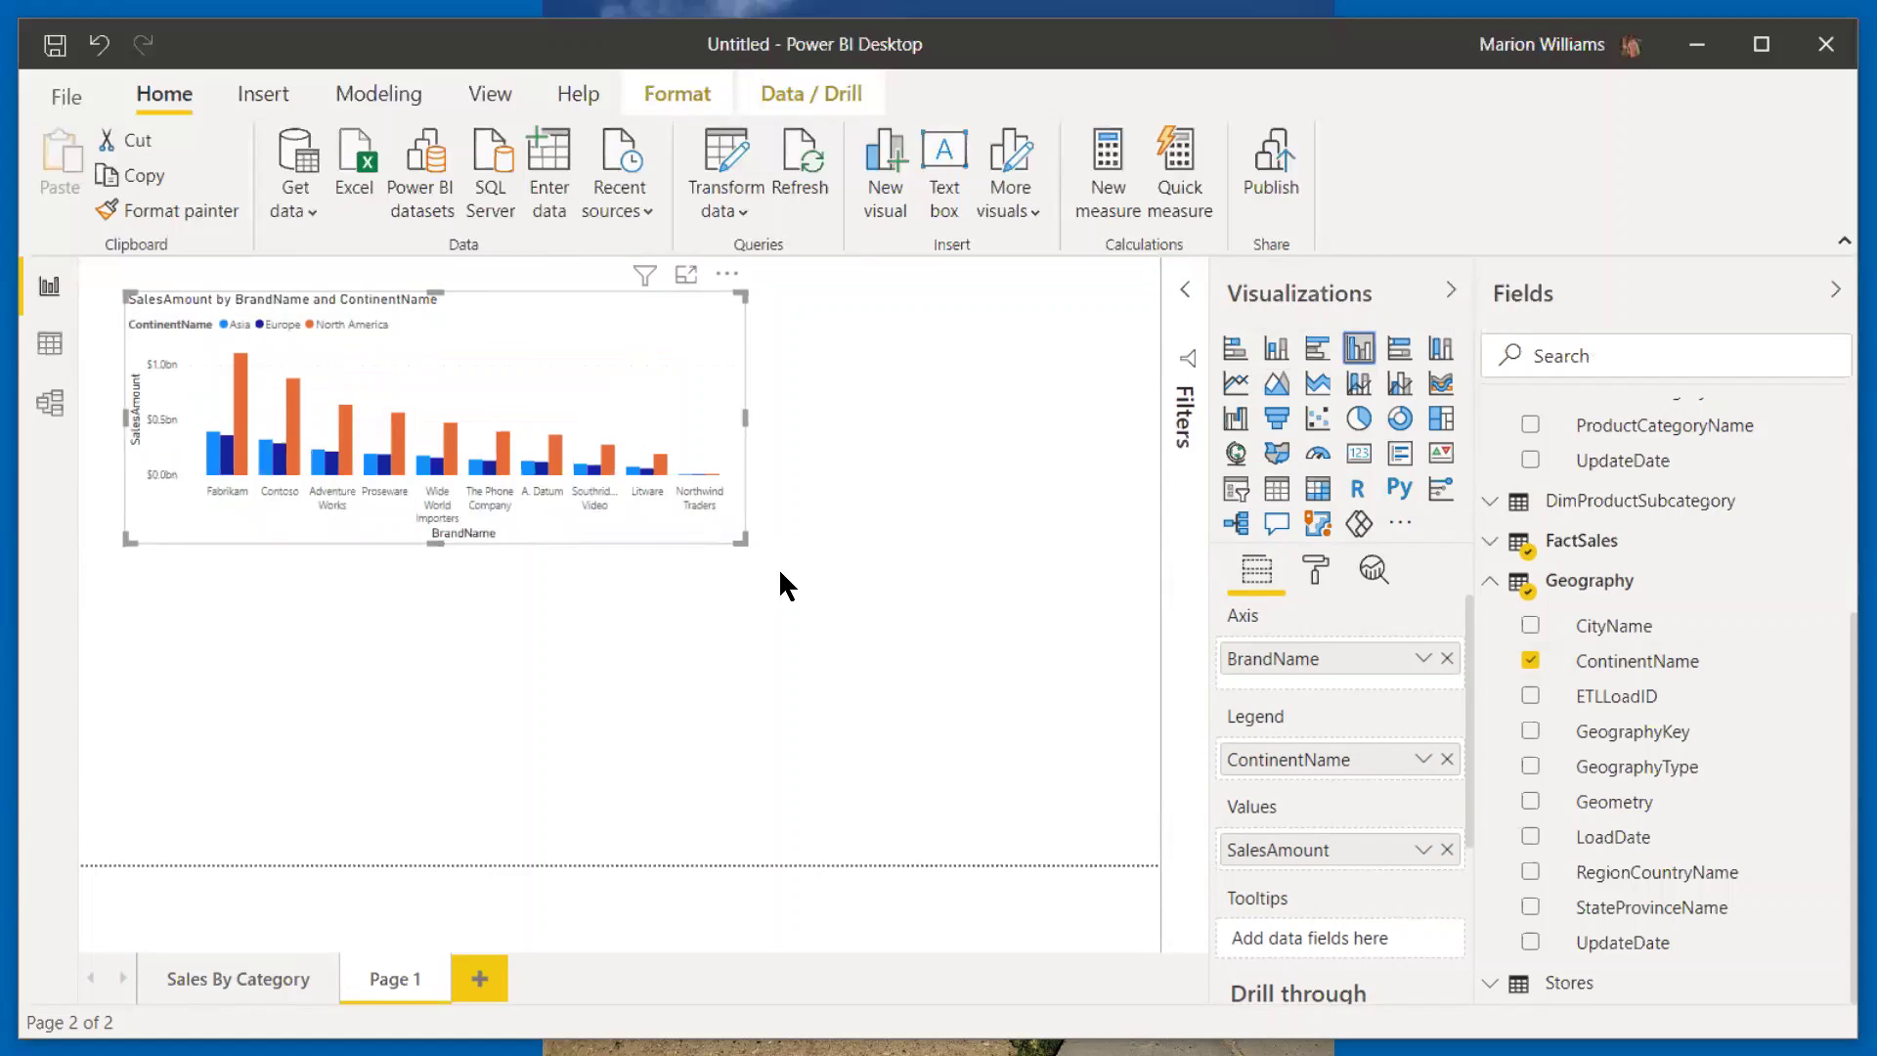
left_click_drag(781, 575, 948, 676)
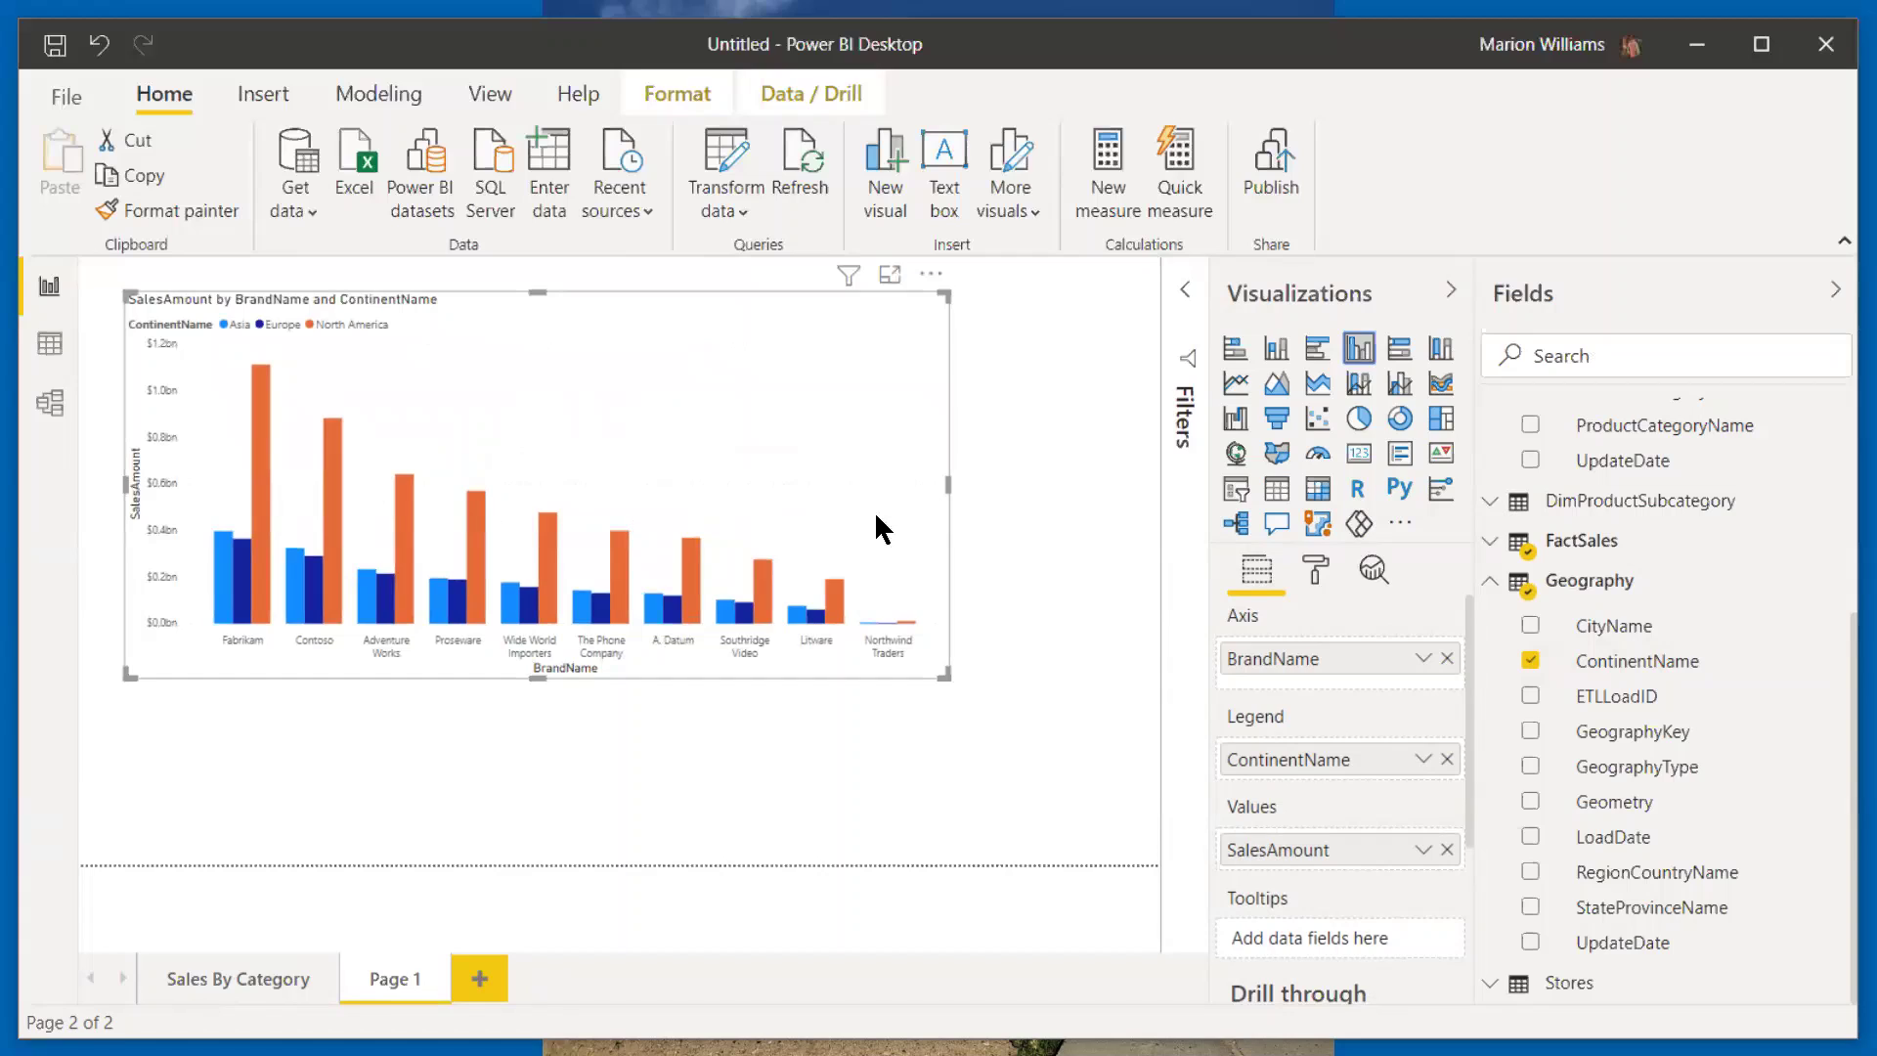
Step: Add another report page with a map of ContinentName from Geography, and enlarge the map to fill most of the page
left_click(475, 992)
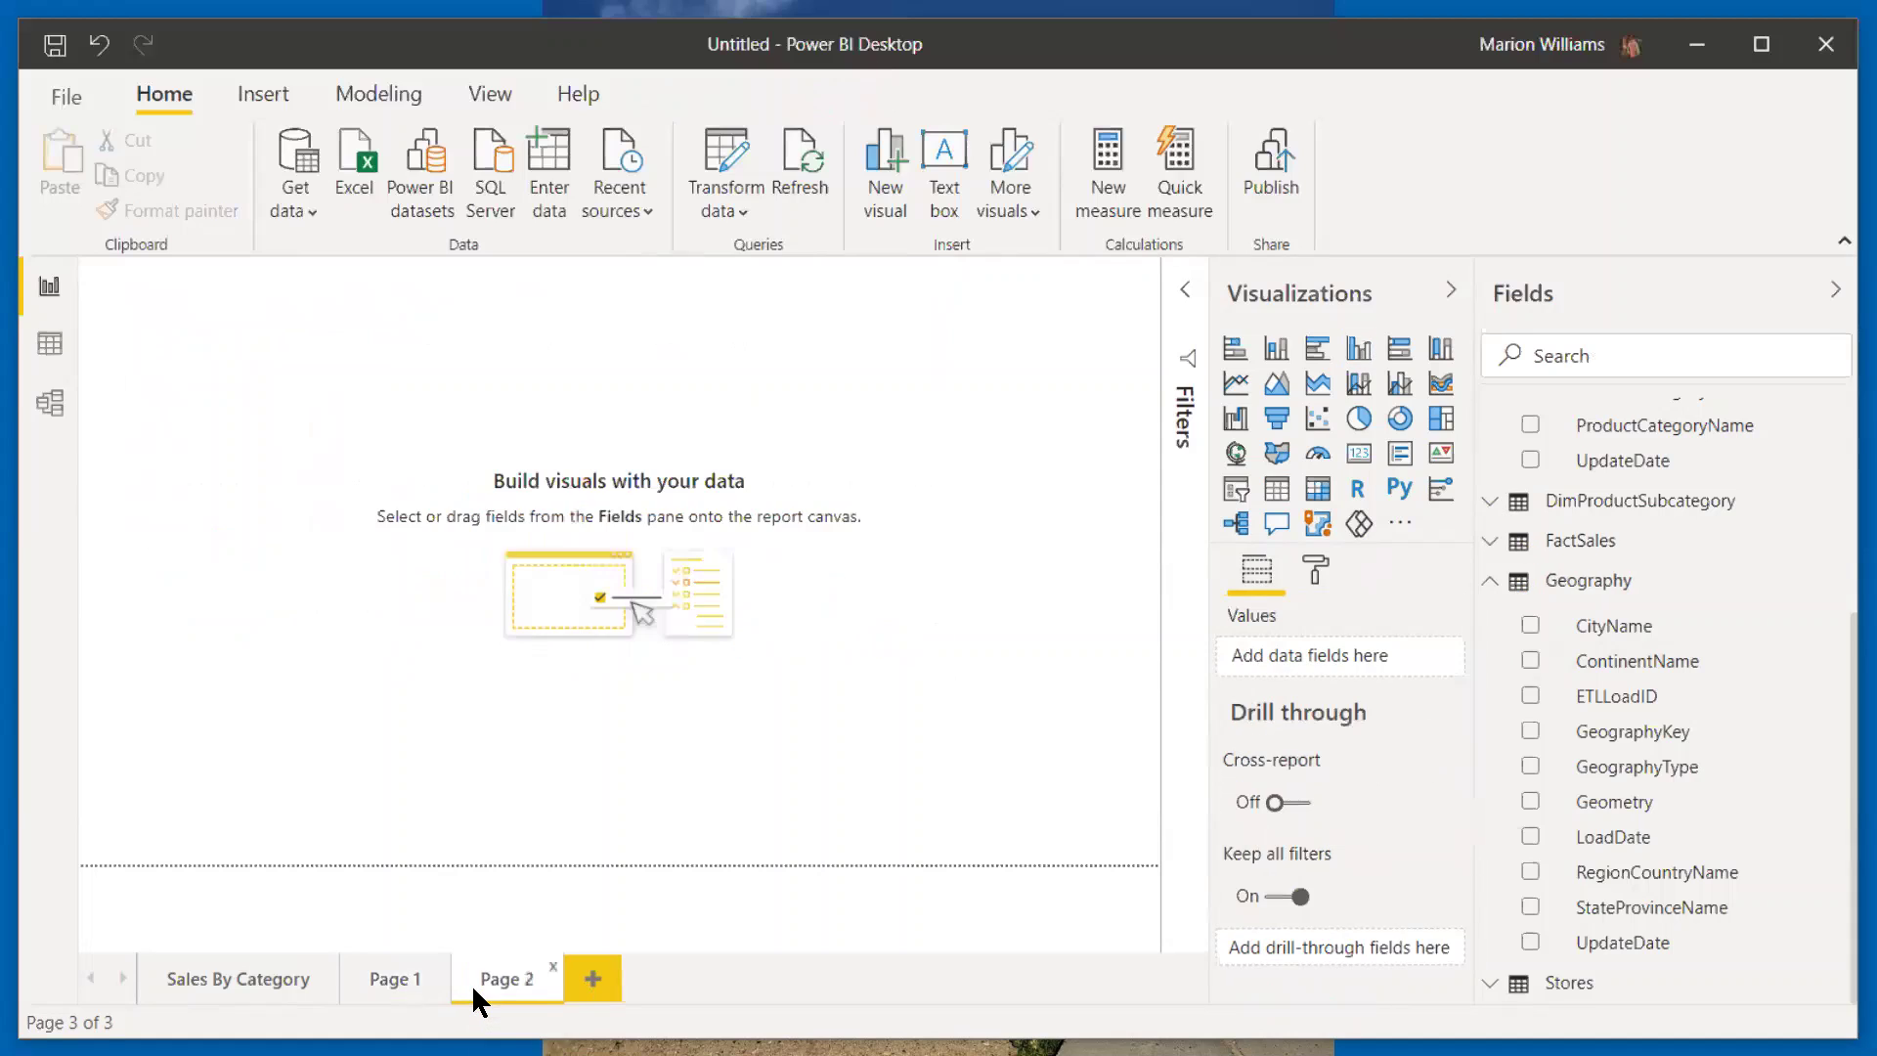
left_click(1532, 662)
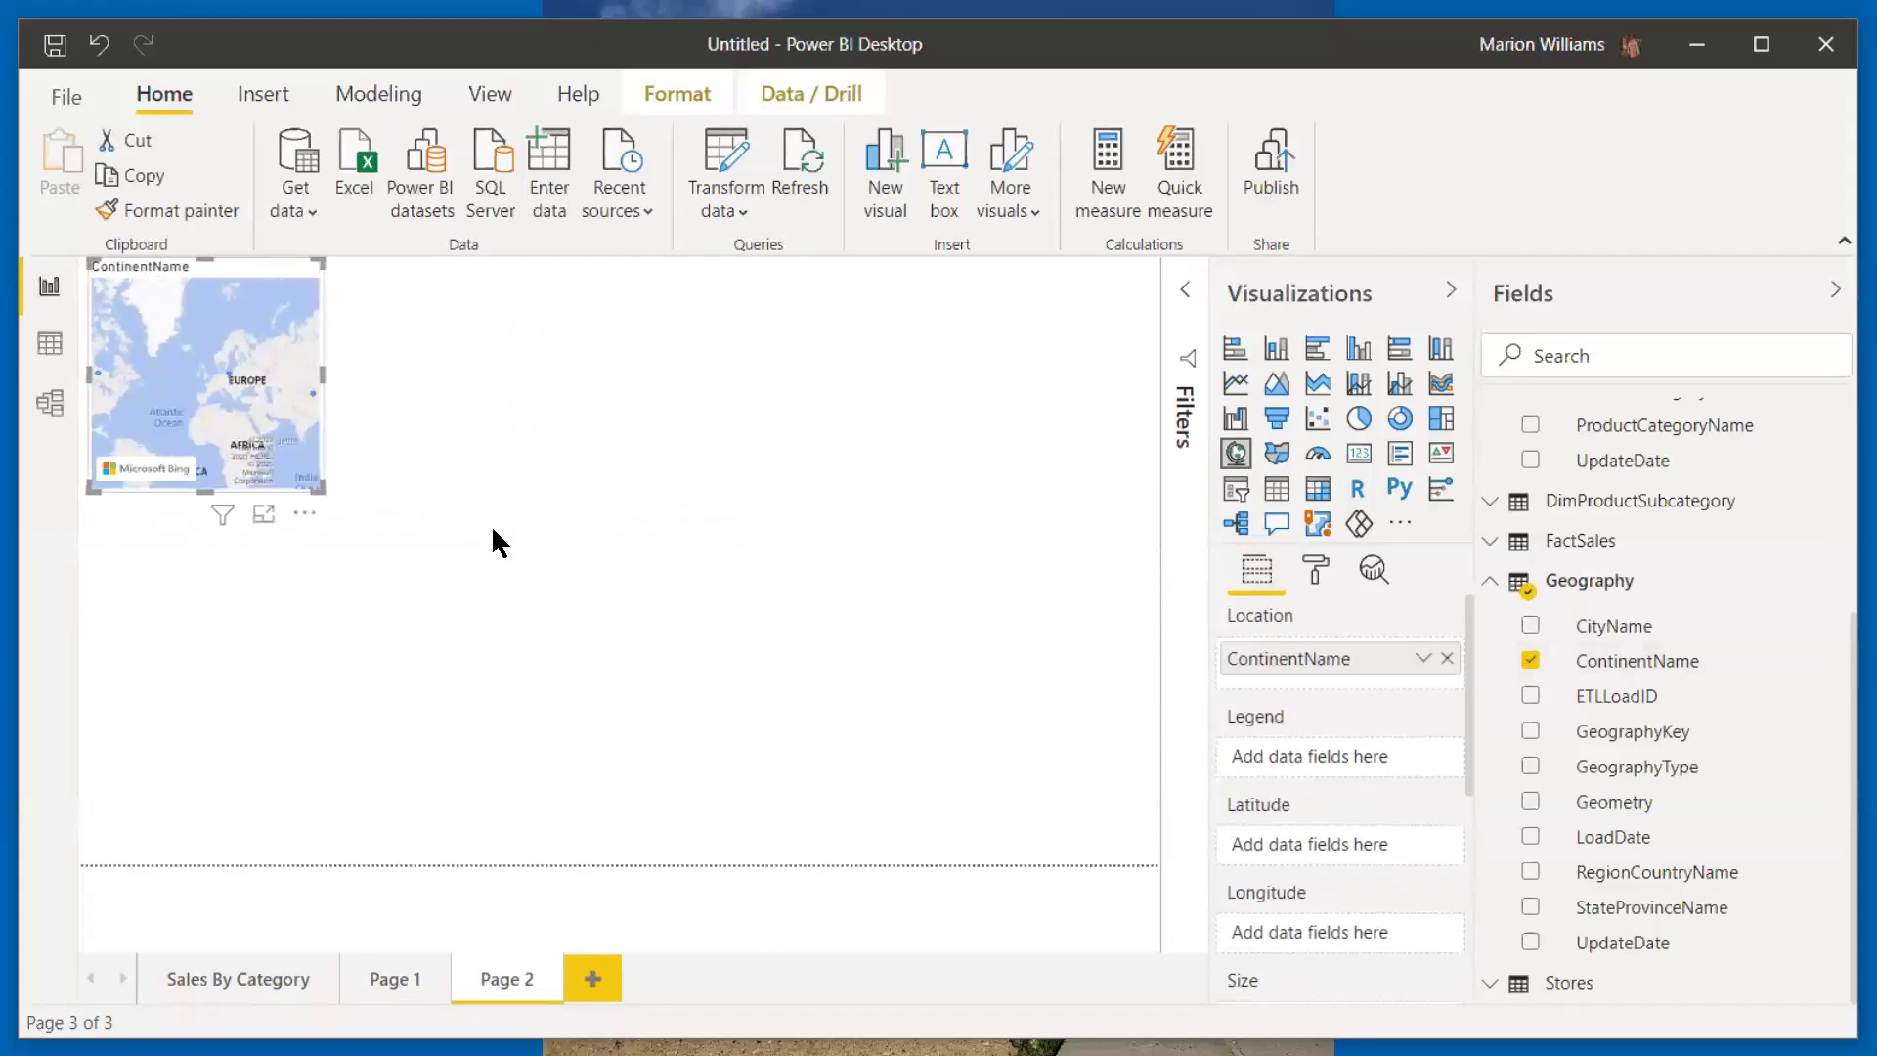
left_click_drag(321, 487, 1107, 828)
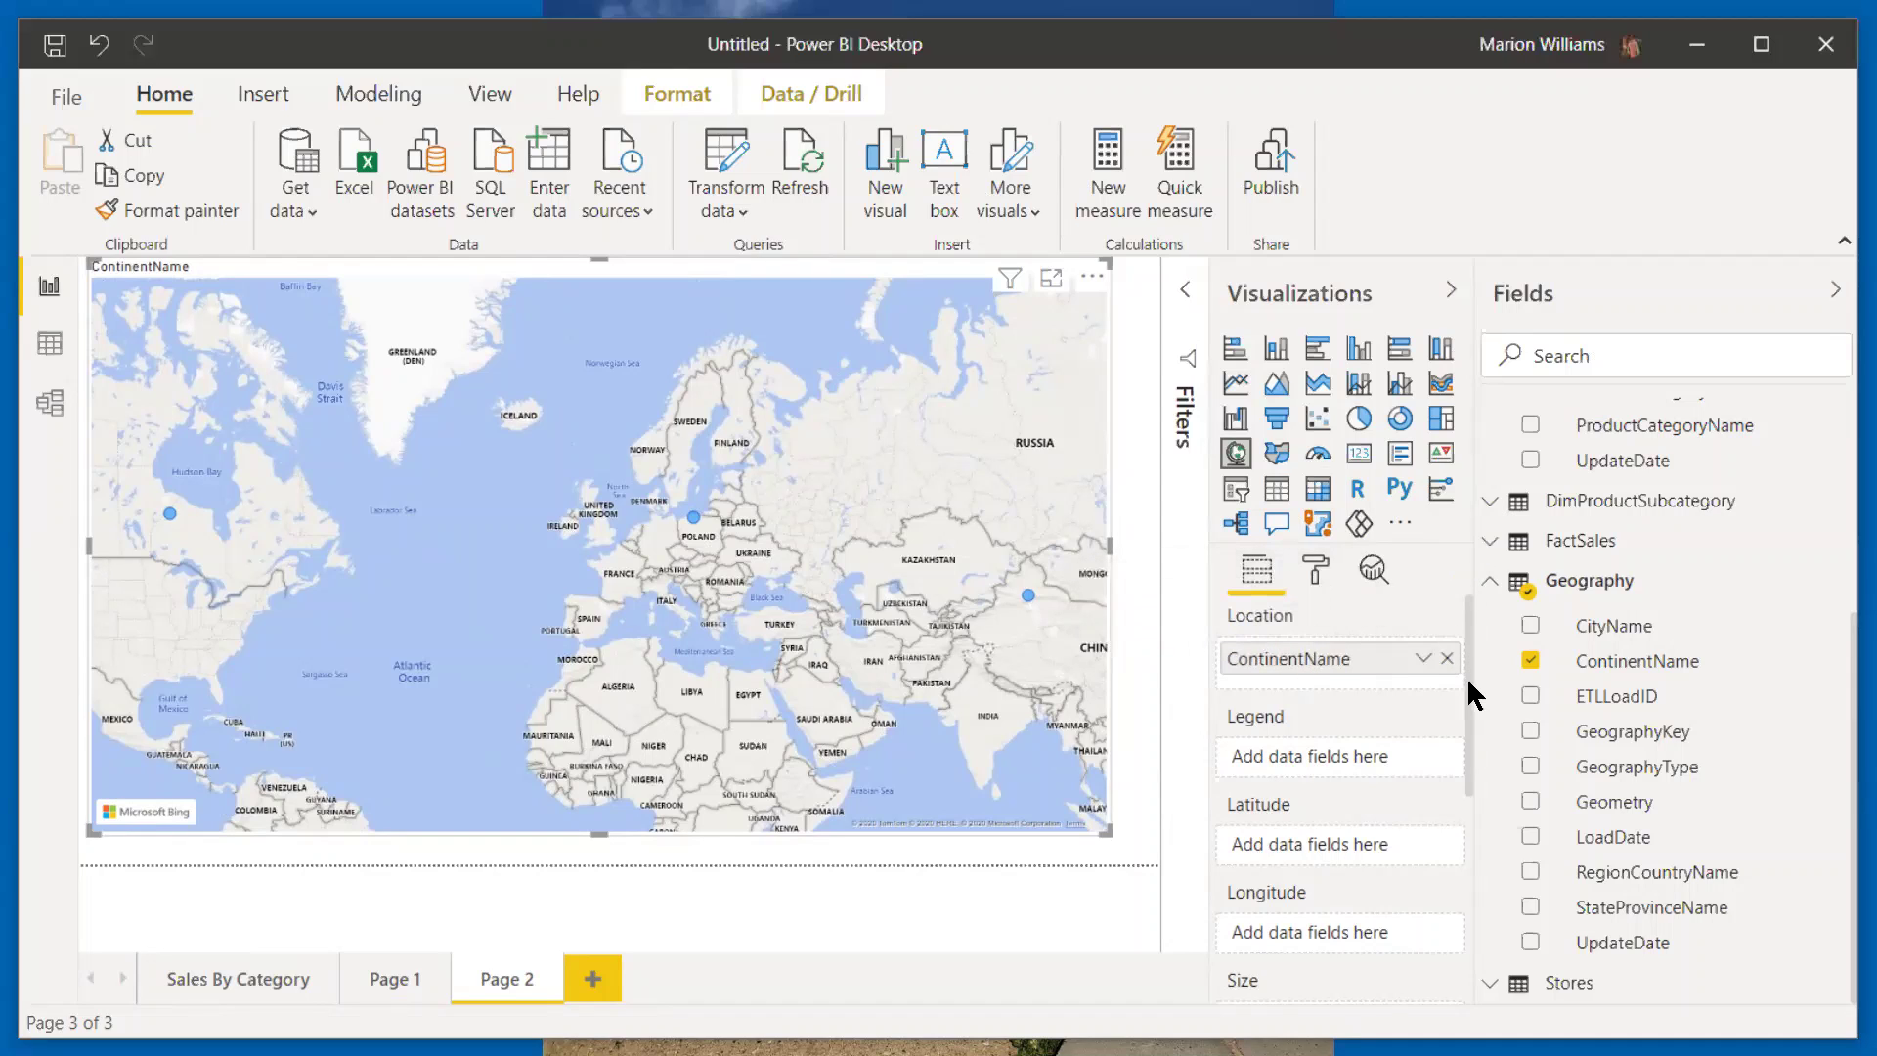
Step: Search the fields for "amo" and use SalesAmount from FactSales as the bubble size of the continent map
left_click_drag(1465, 686, 1481, 835)
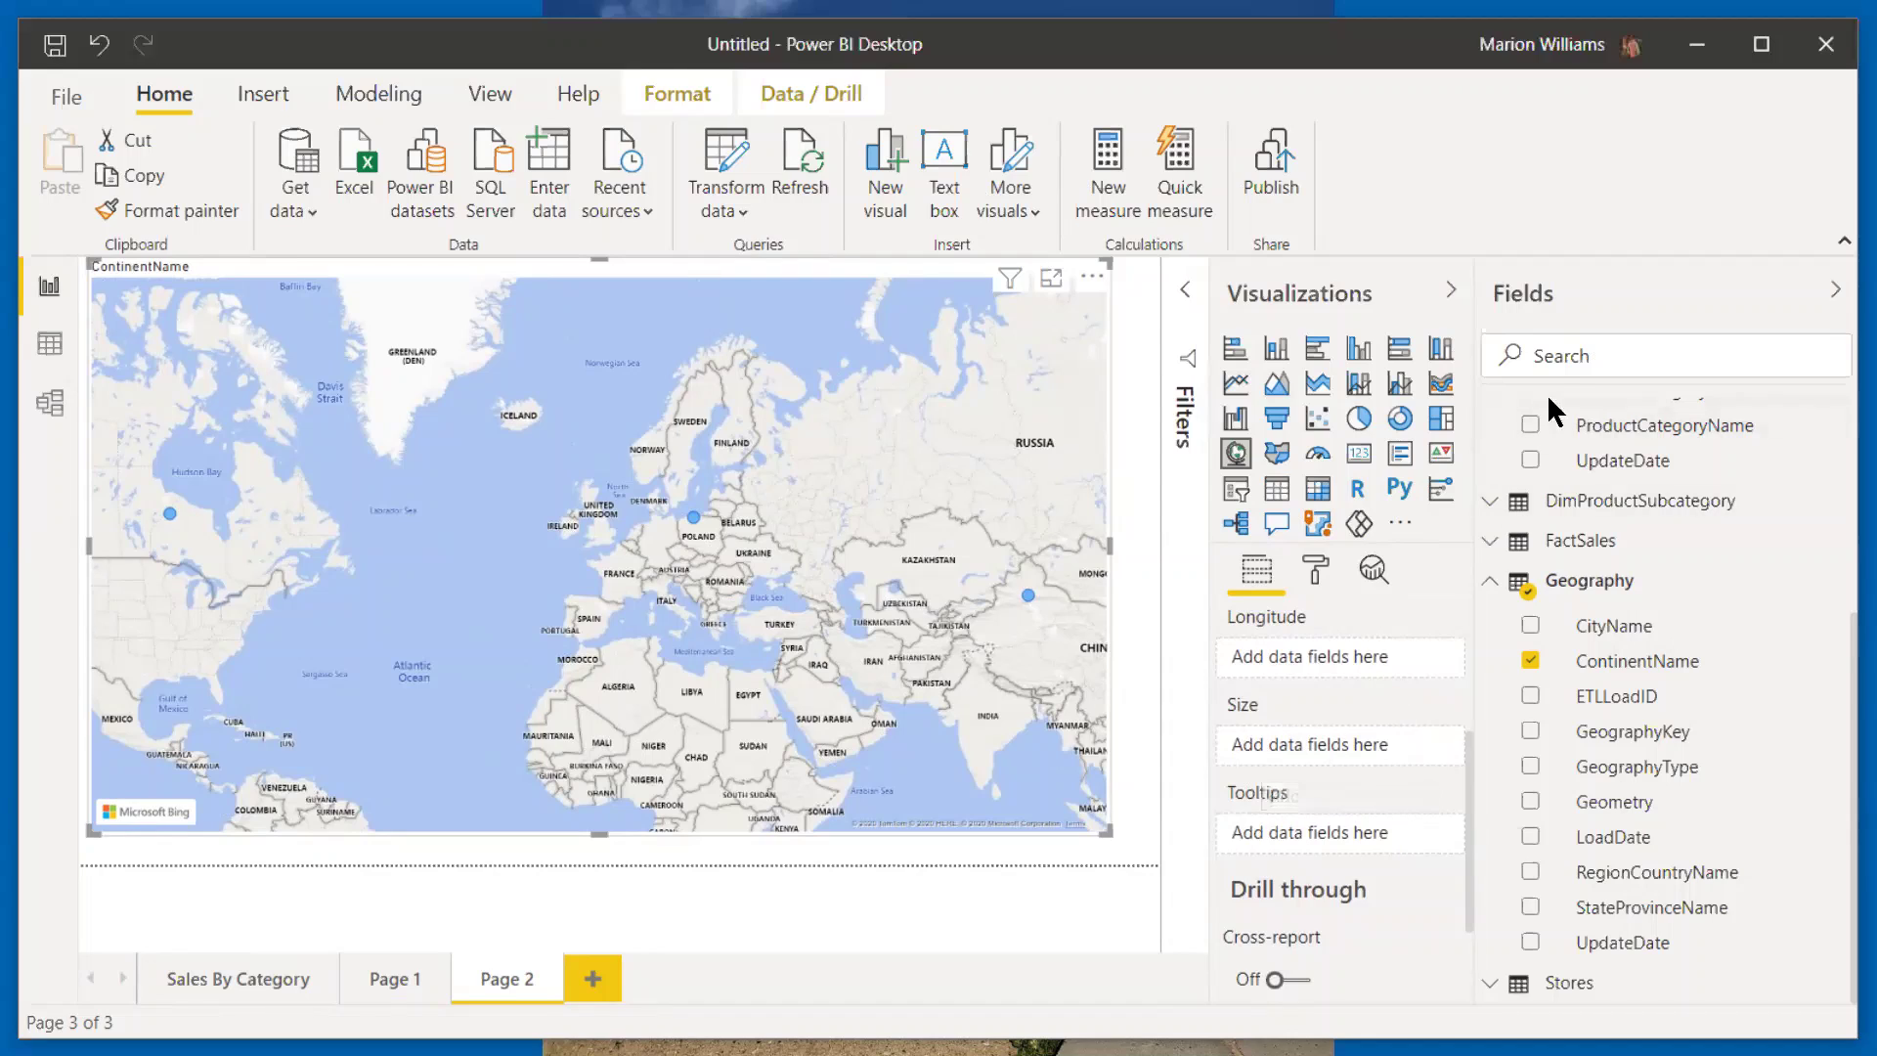
left_click(1561, 367)
type("am")
type("p")
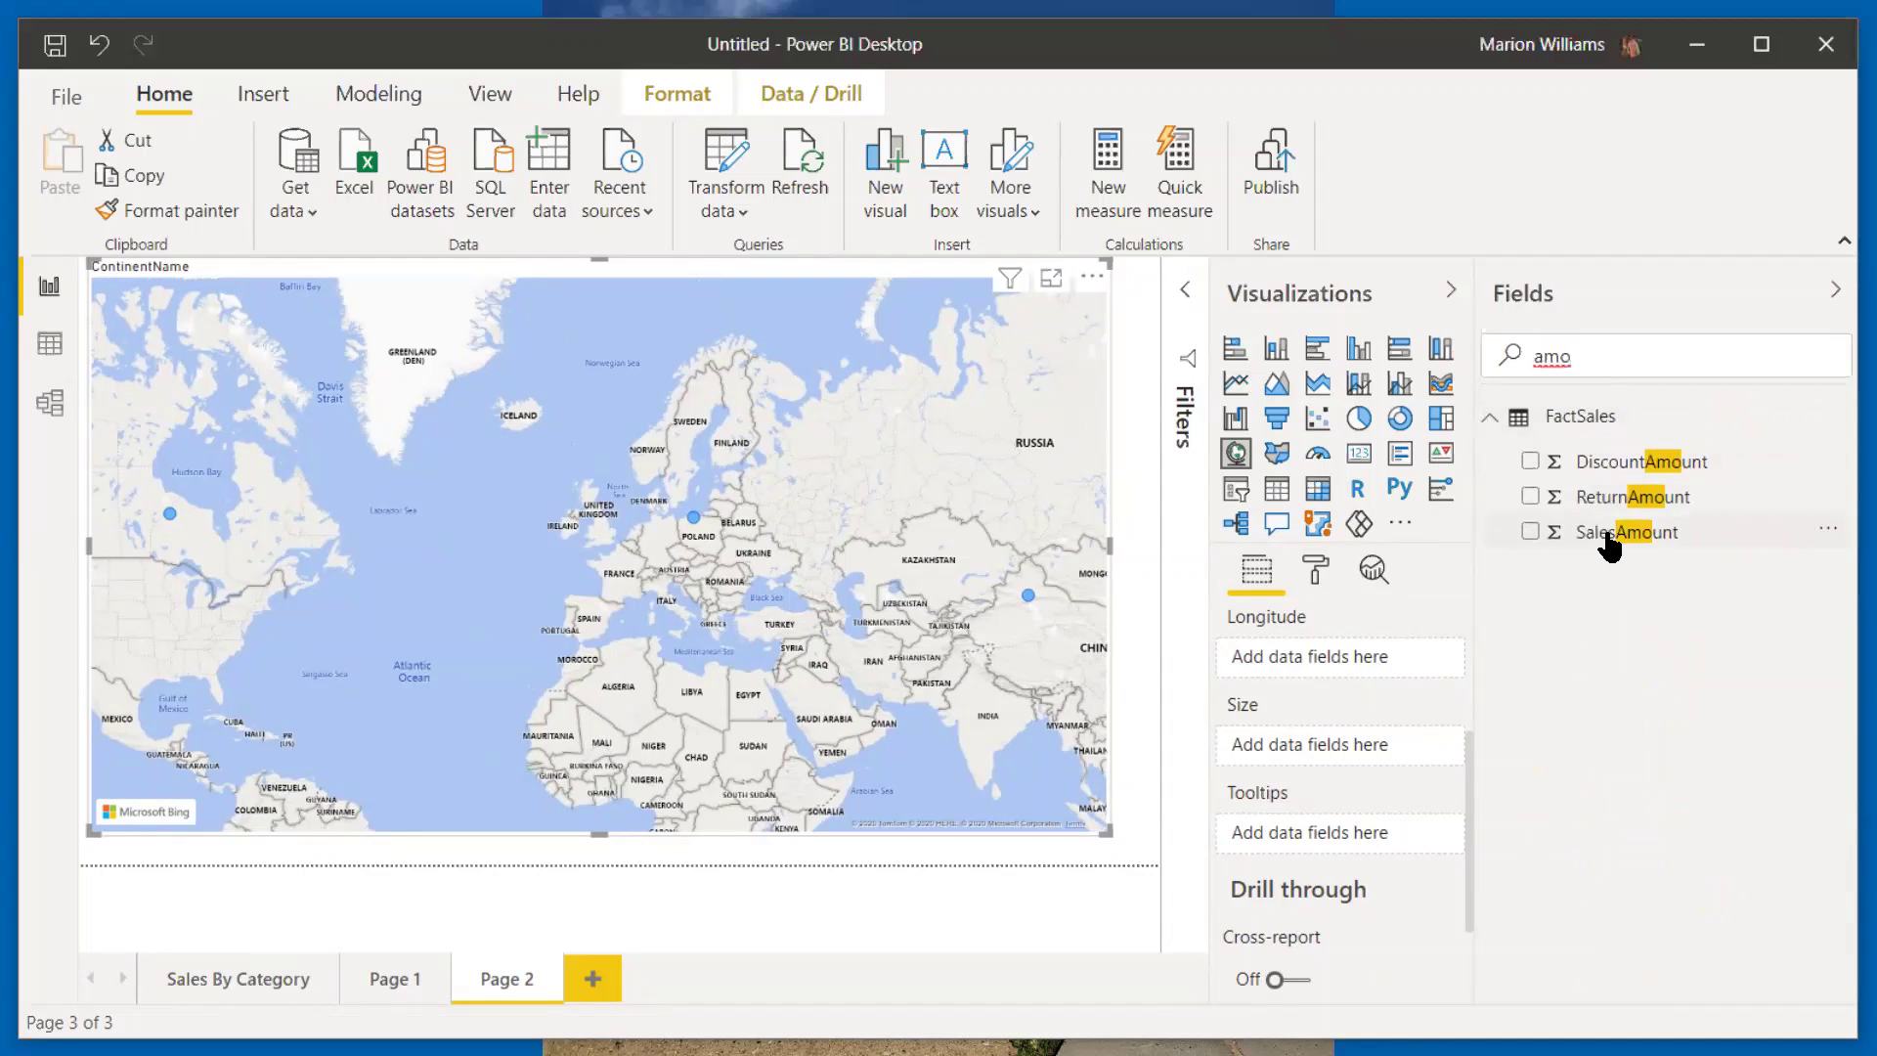
left_click_drag(1608, 545, 1289, 753)
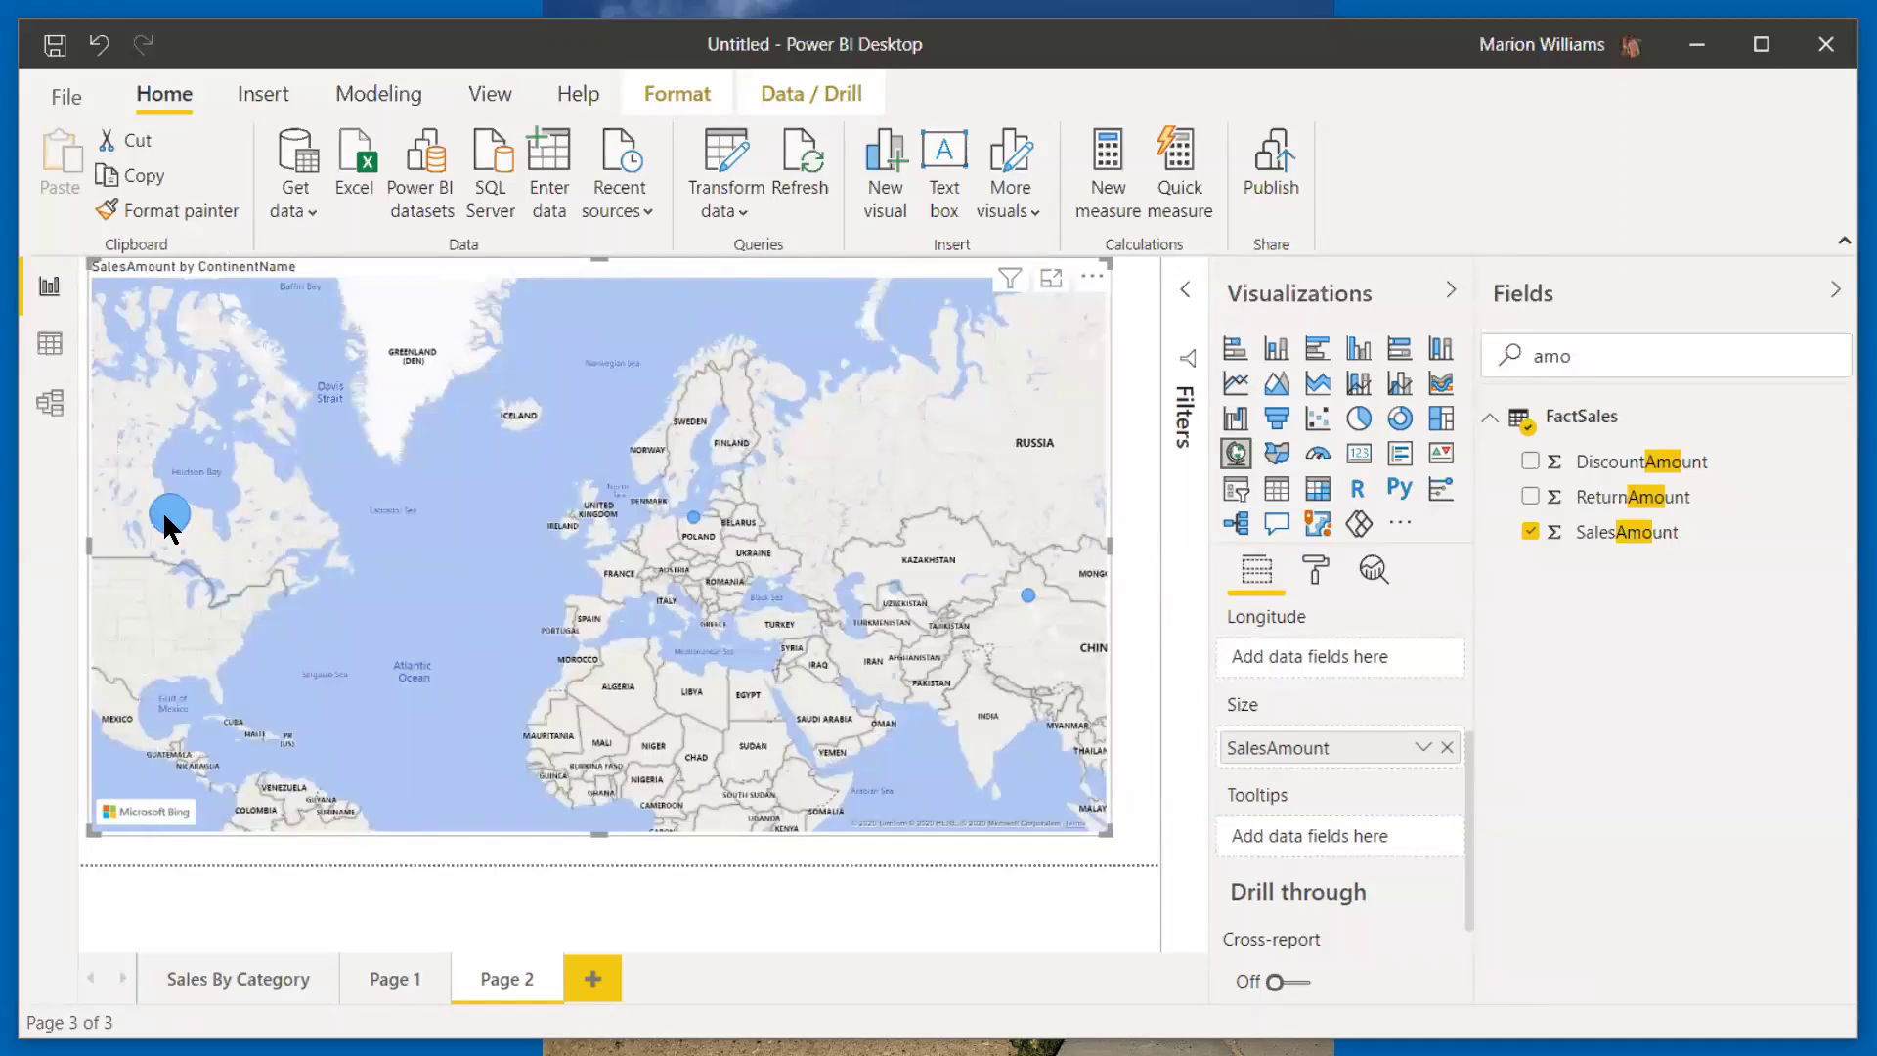
mouse_move(165, 517)
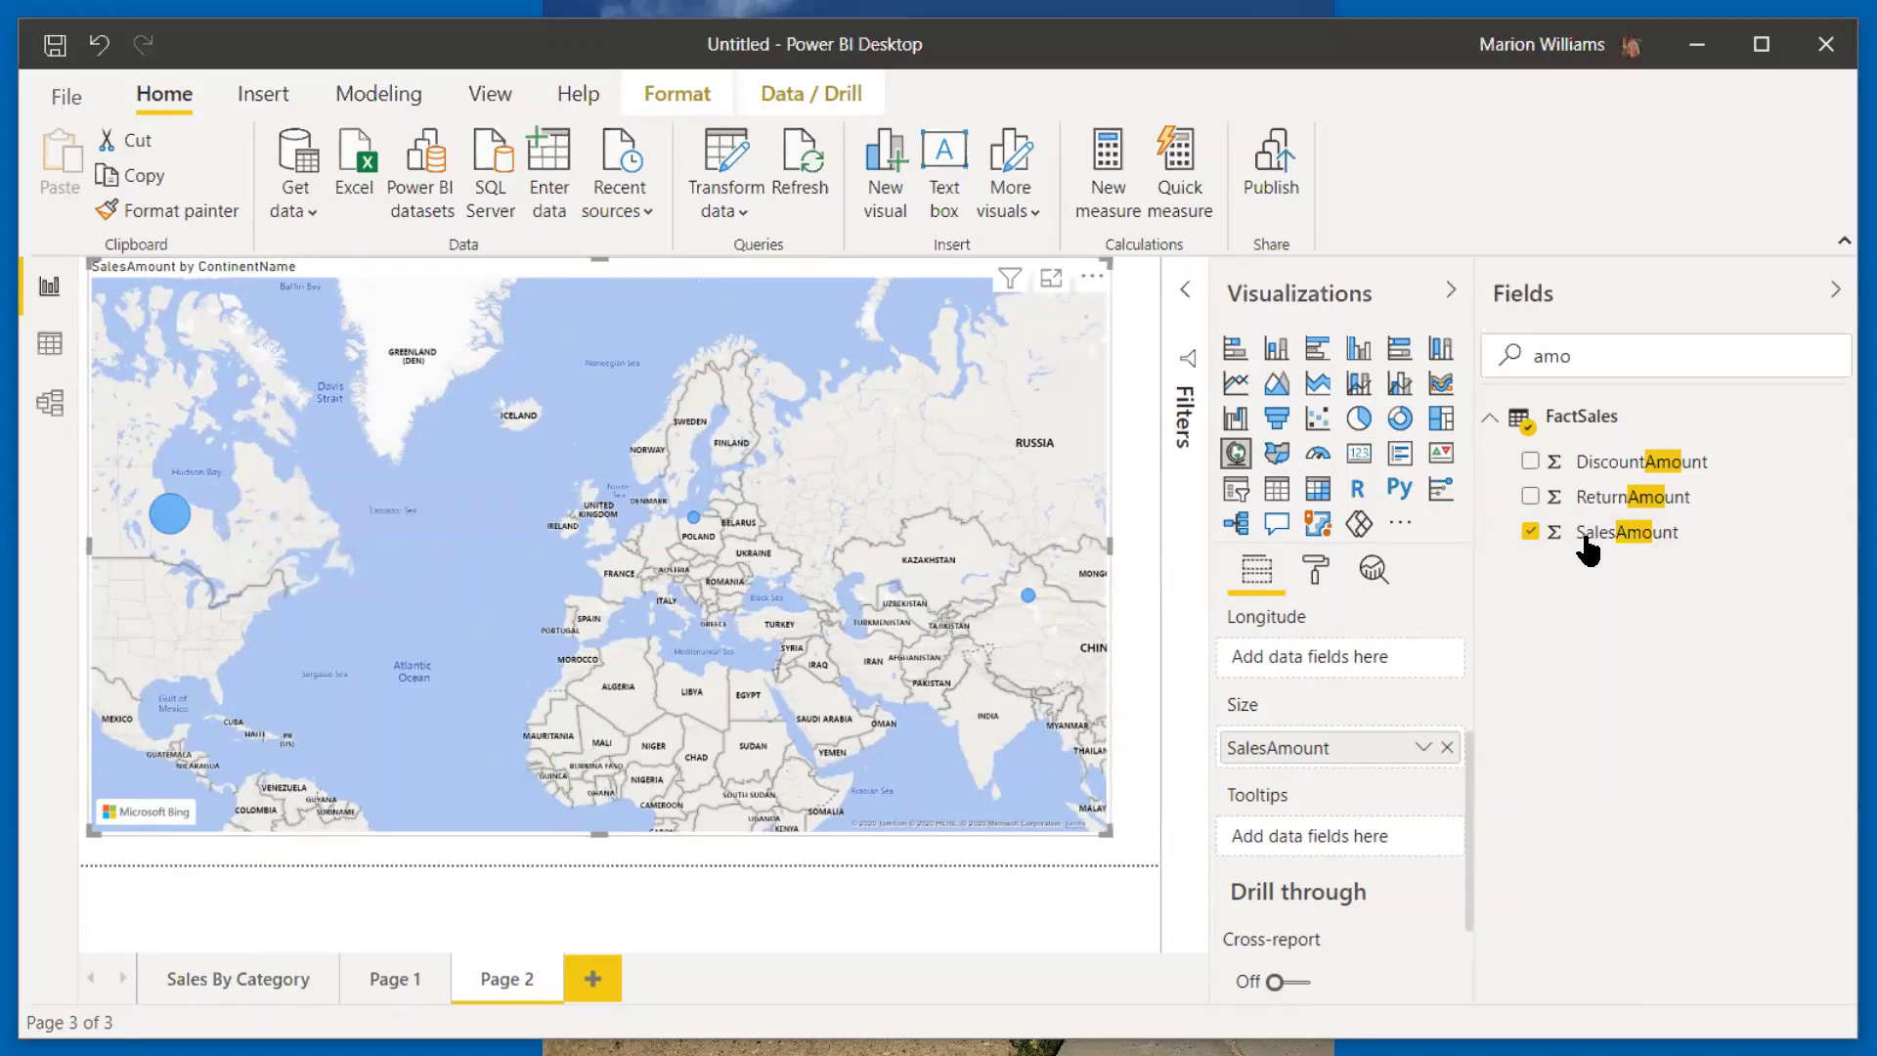
Step: Search the fields for "coun" and replace ContinentName with RegionCountryName from Geography as the map's location
left_click(1619, 361)
key("BackSpace")
key("BackSpace")
key("BackSpace")
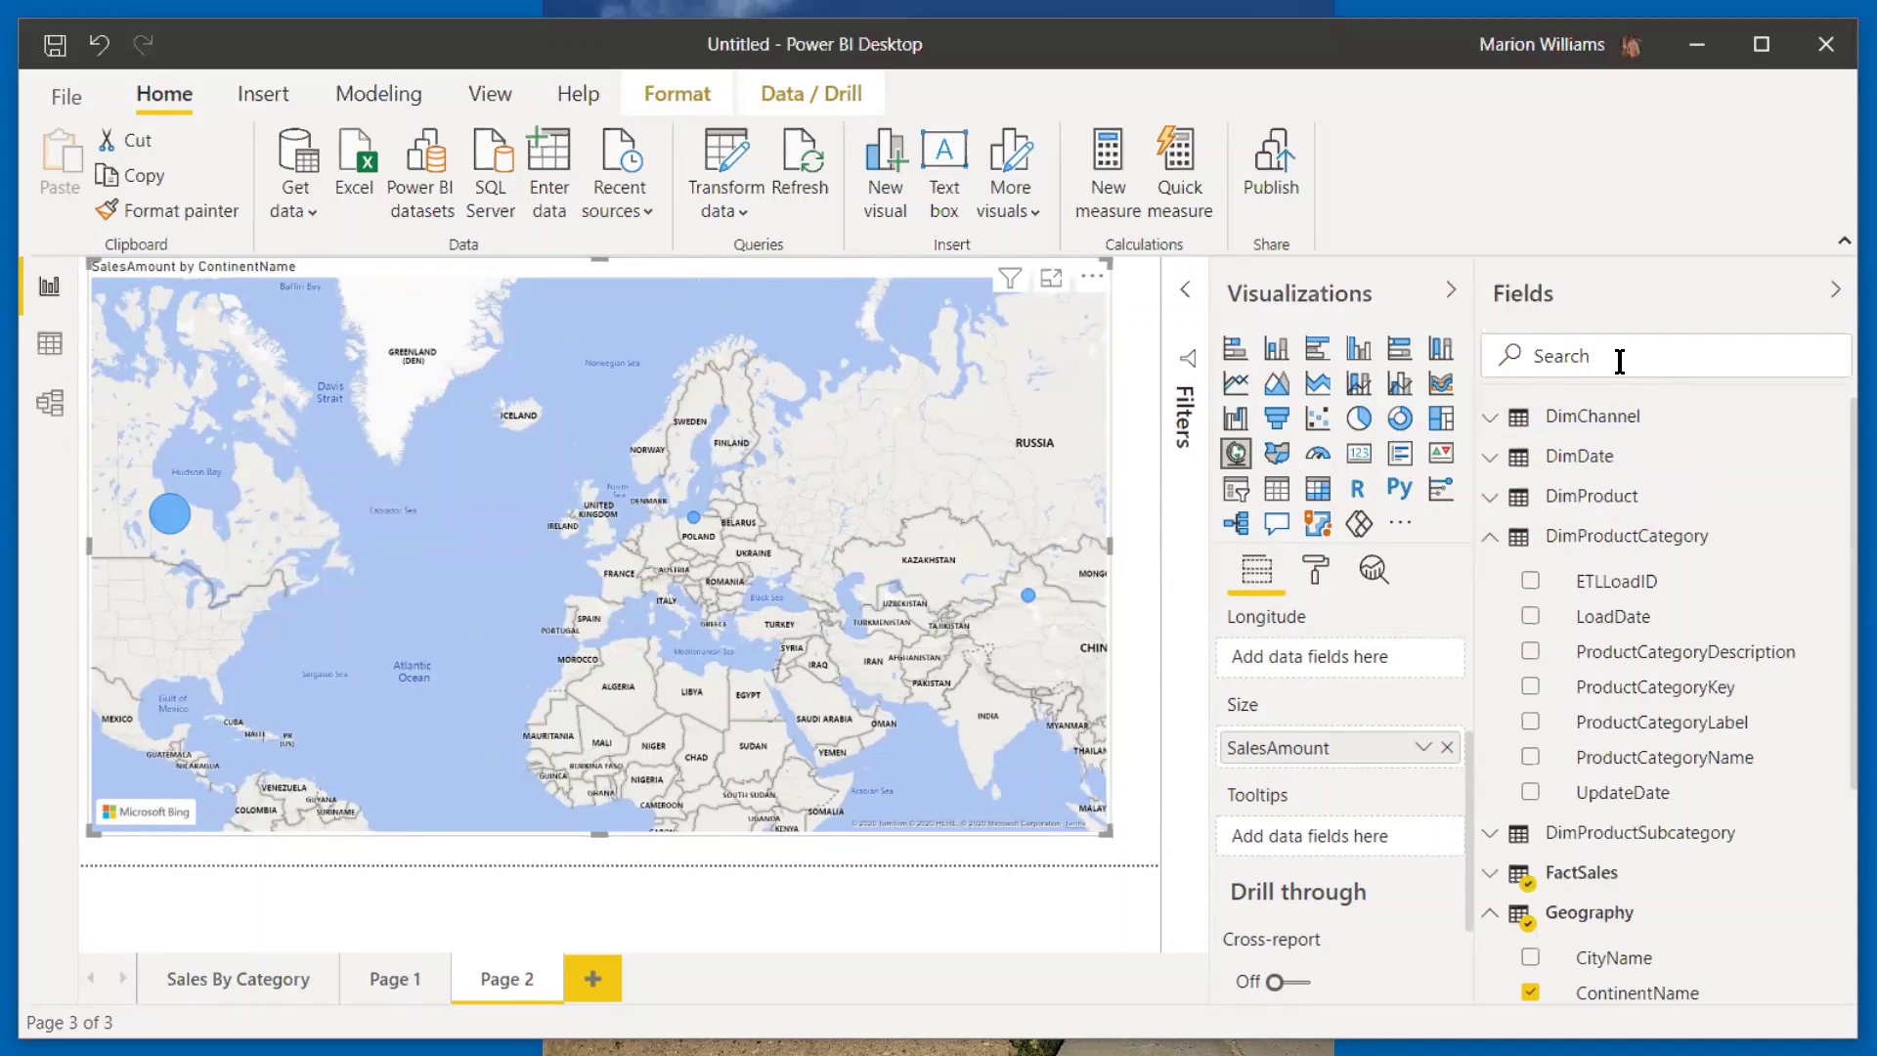
type("coun")
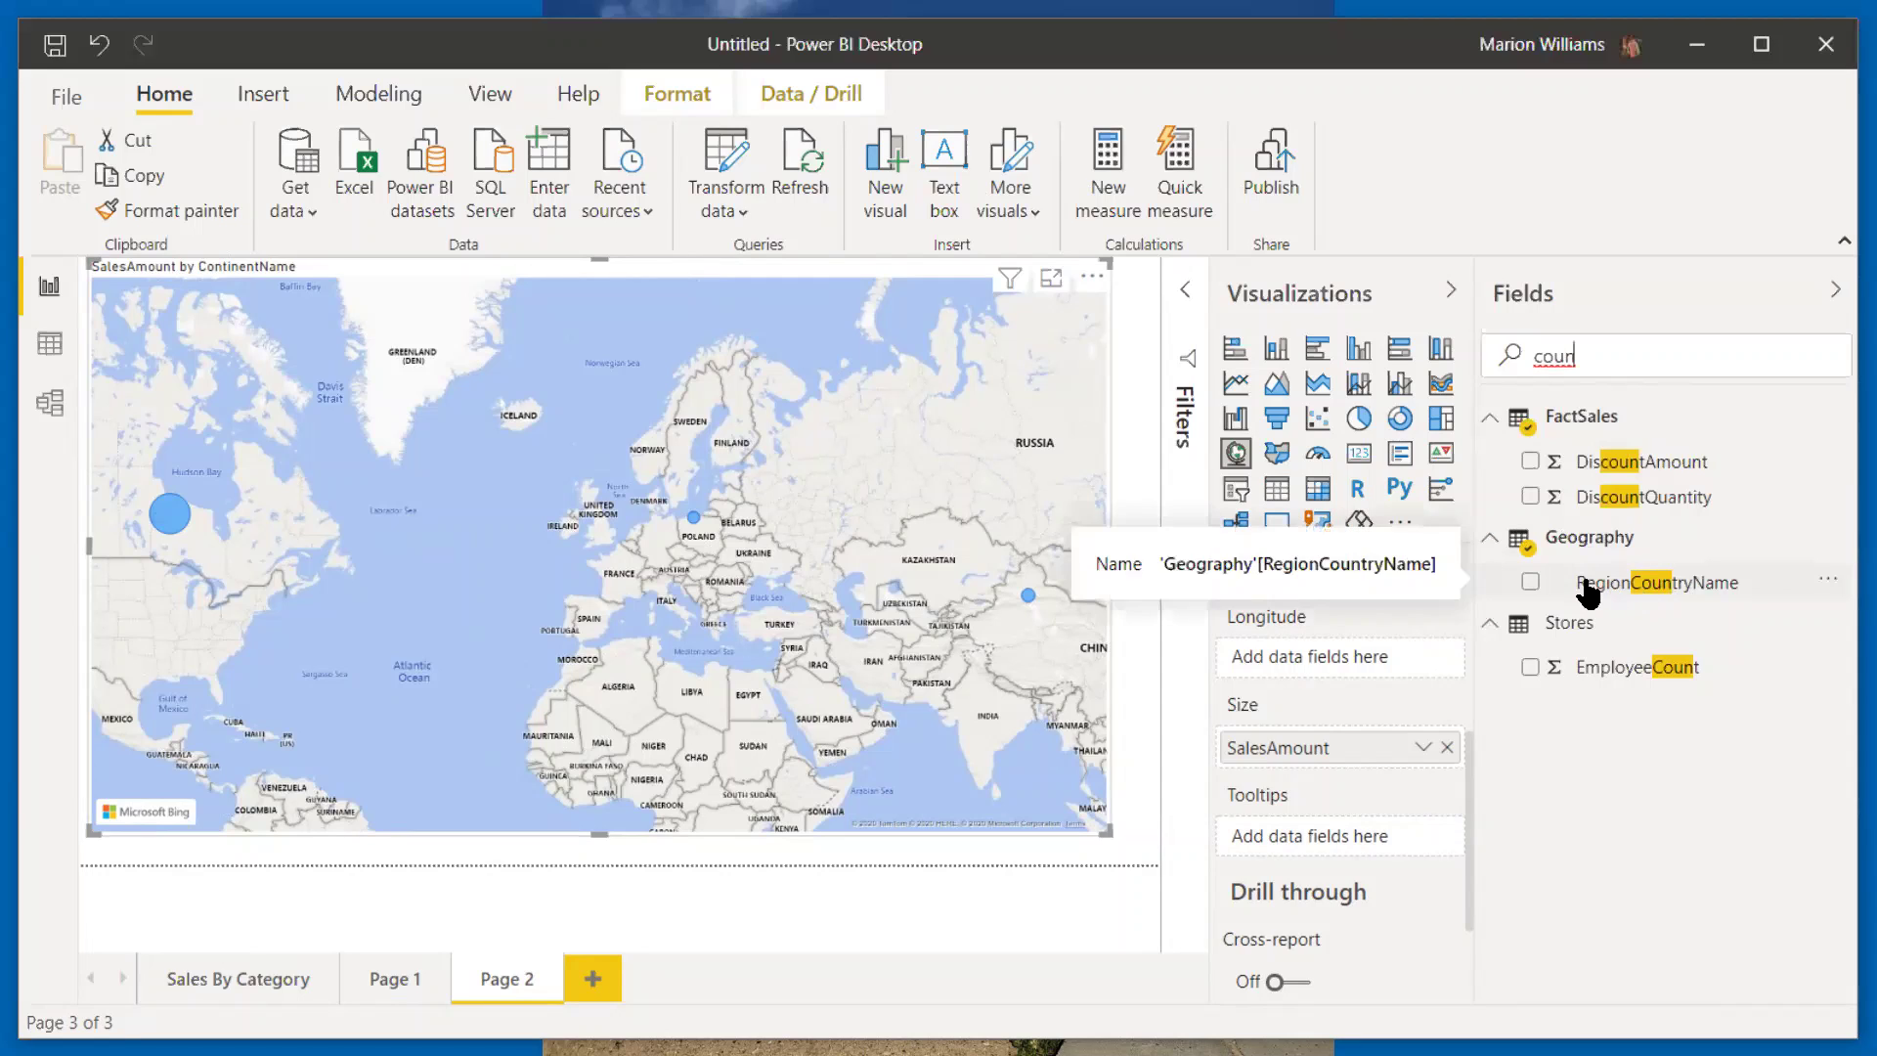
scroll(1473, 684, "up", 3)
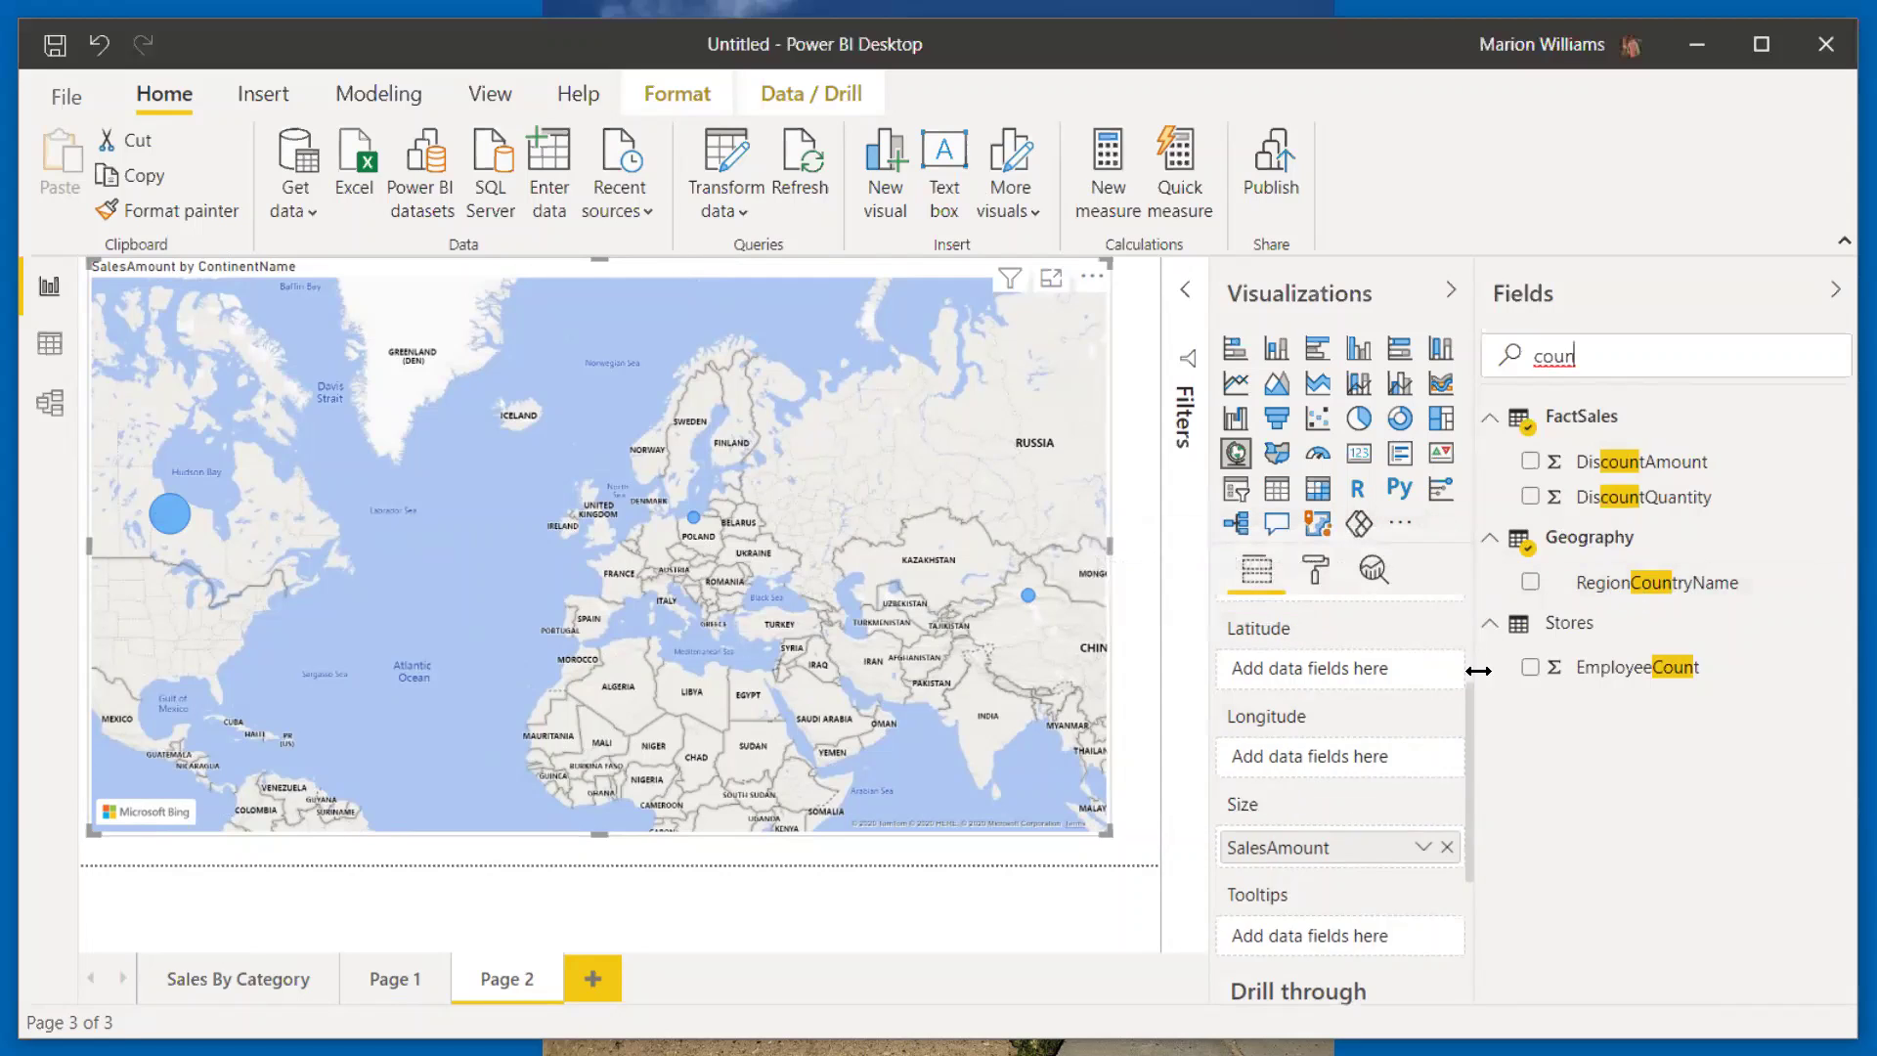
left_click_drag(1674, 587, 1345, 684)
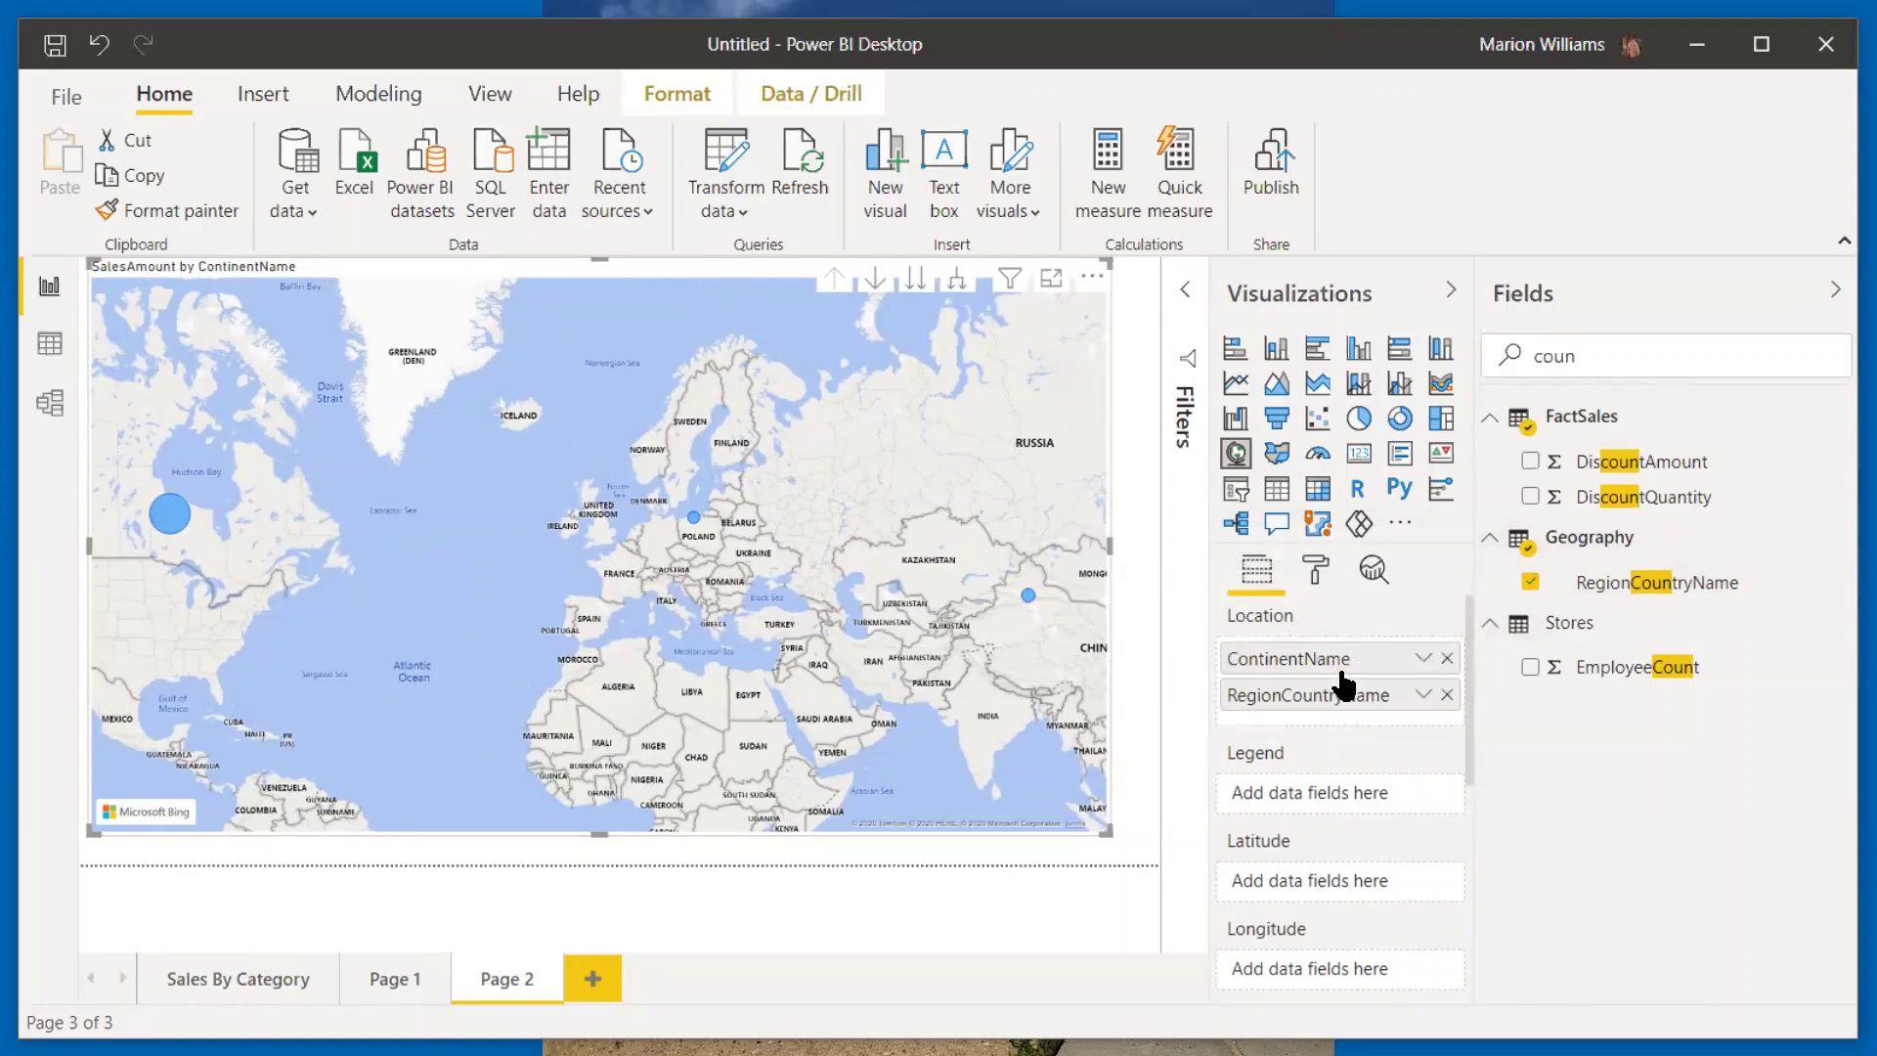
left_click(1449, 659)
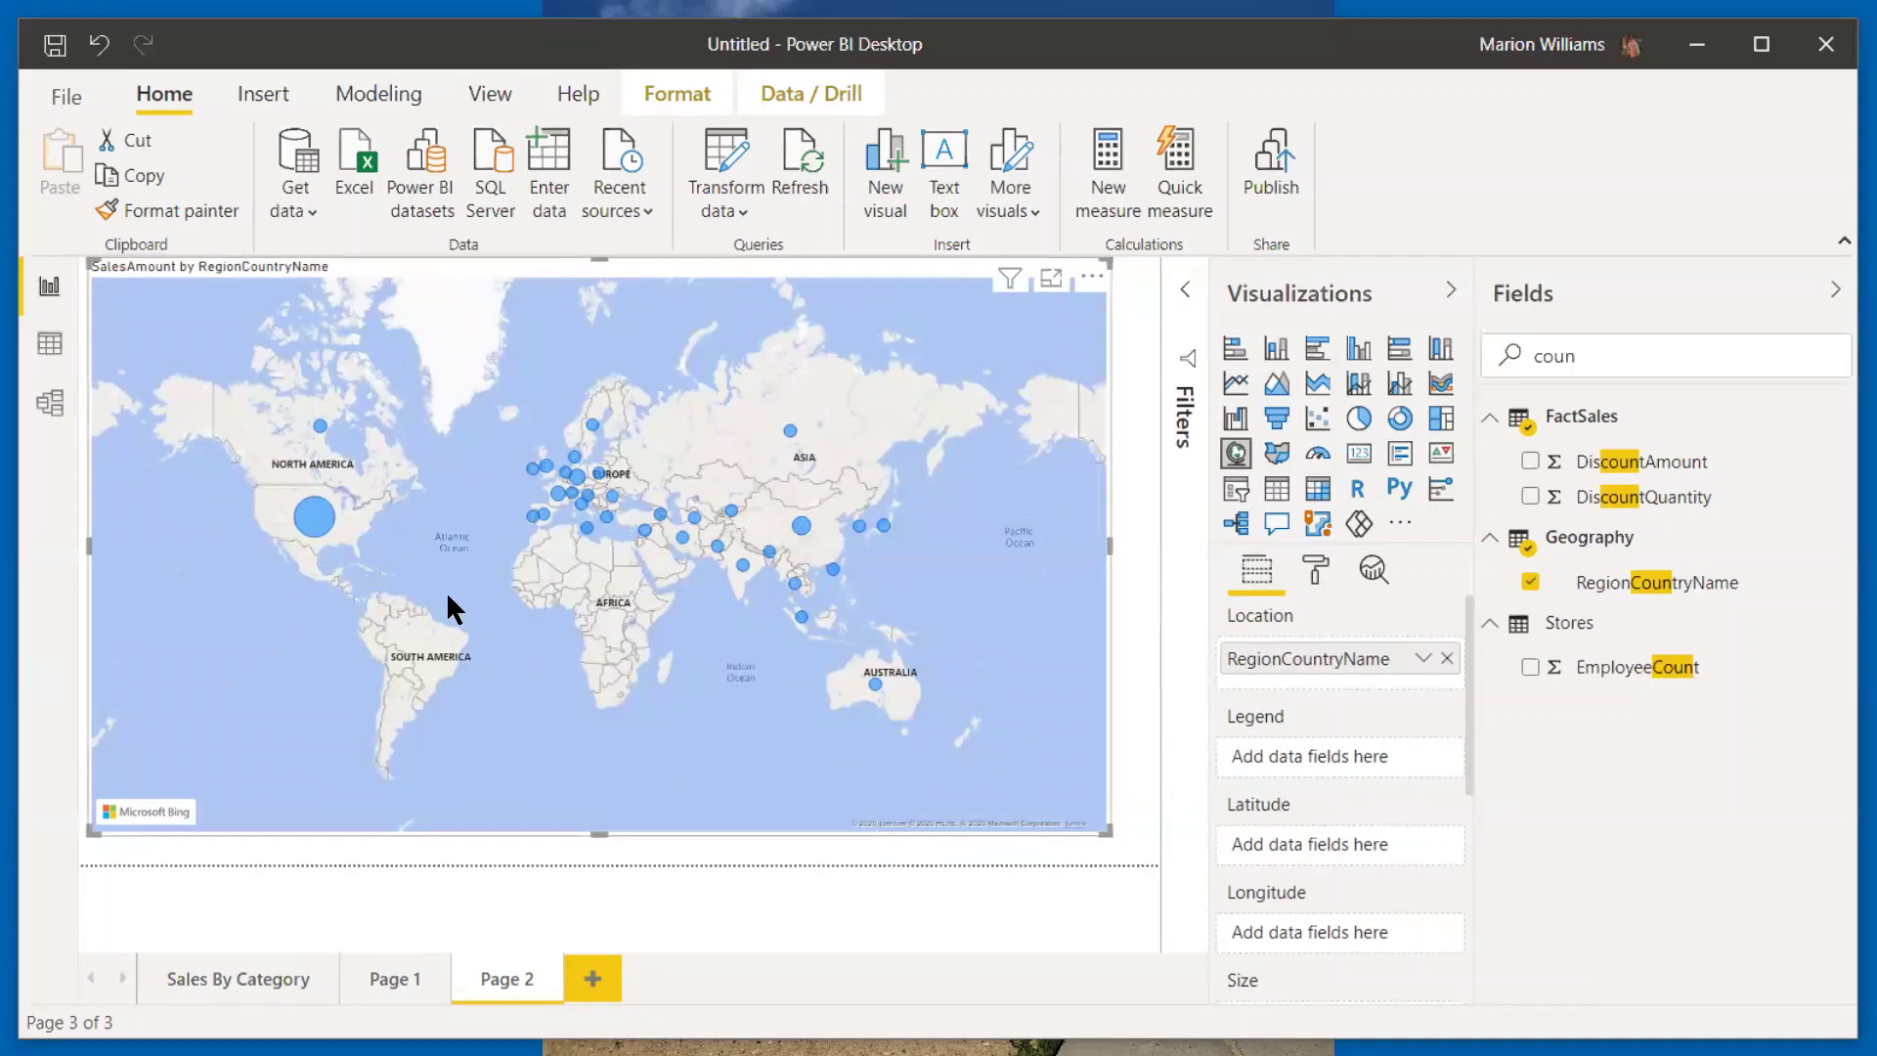
mouse_move(315, 513)
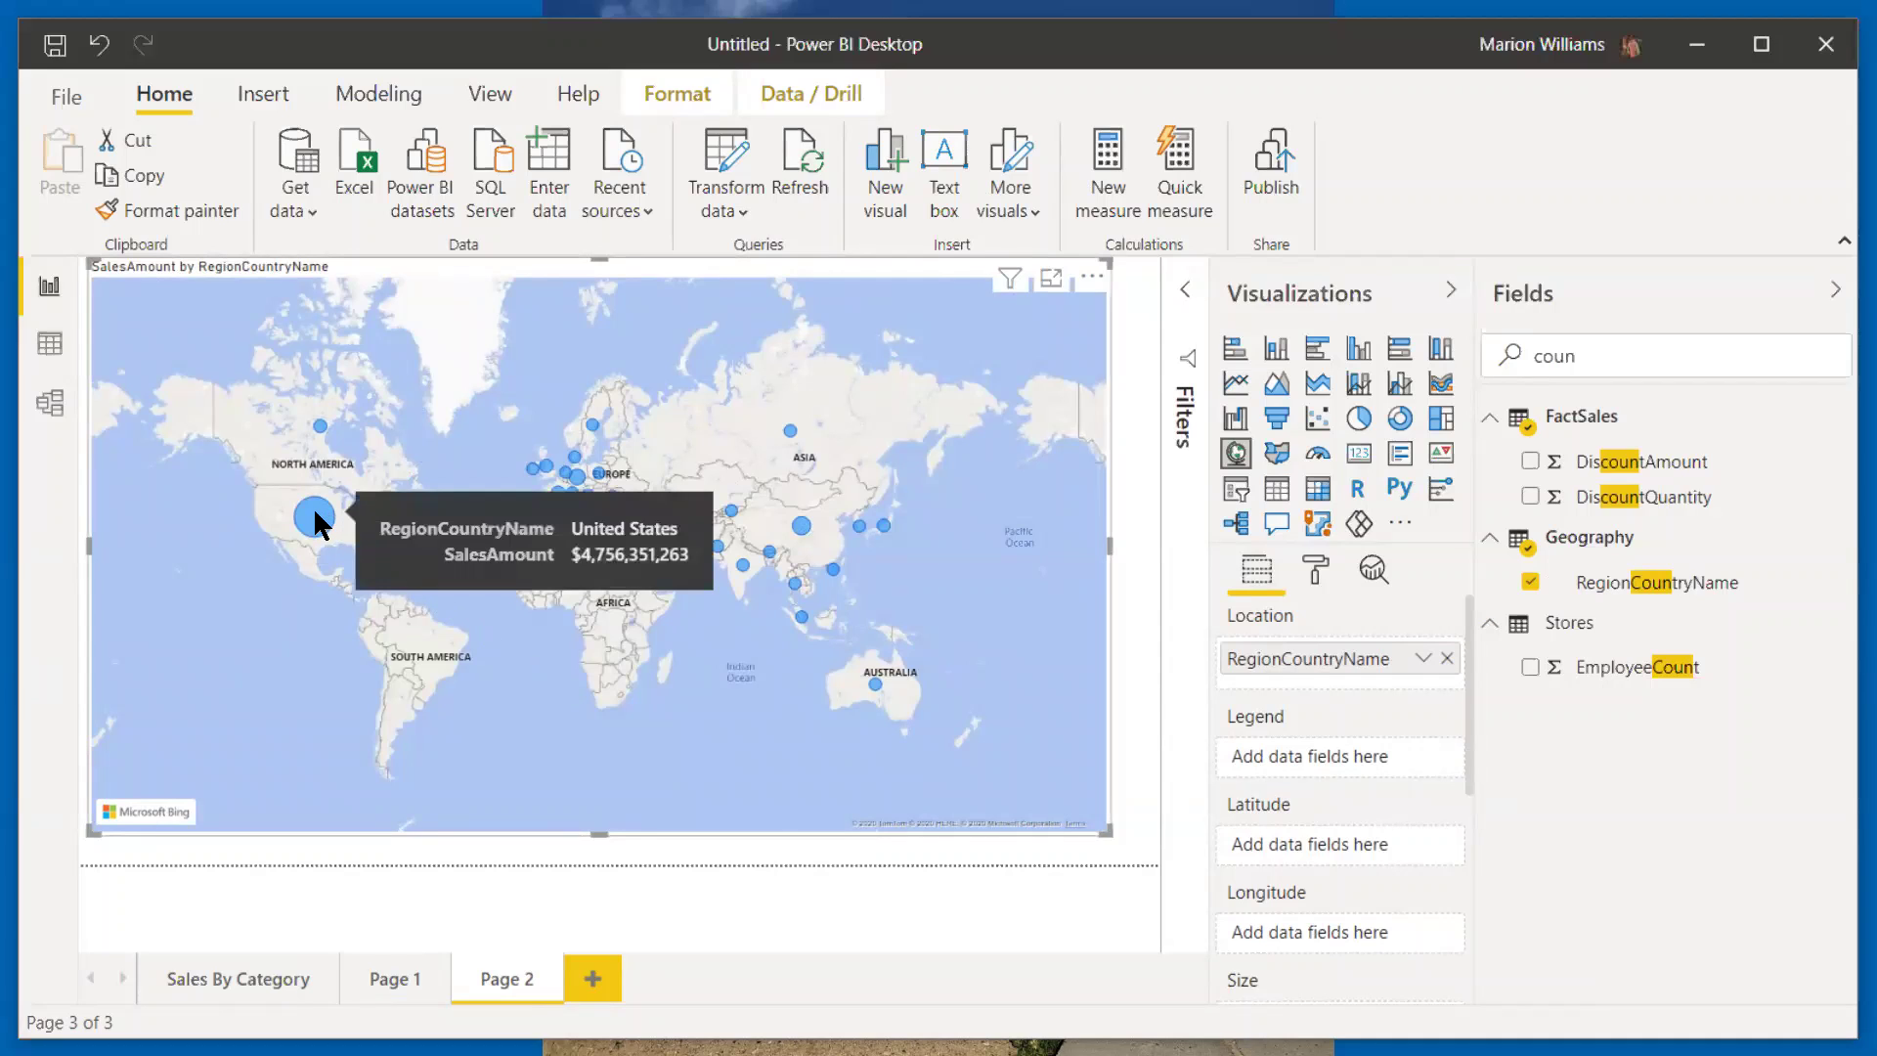
mouse_move(316, 427)
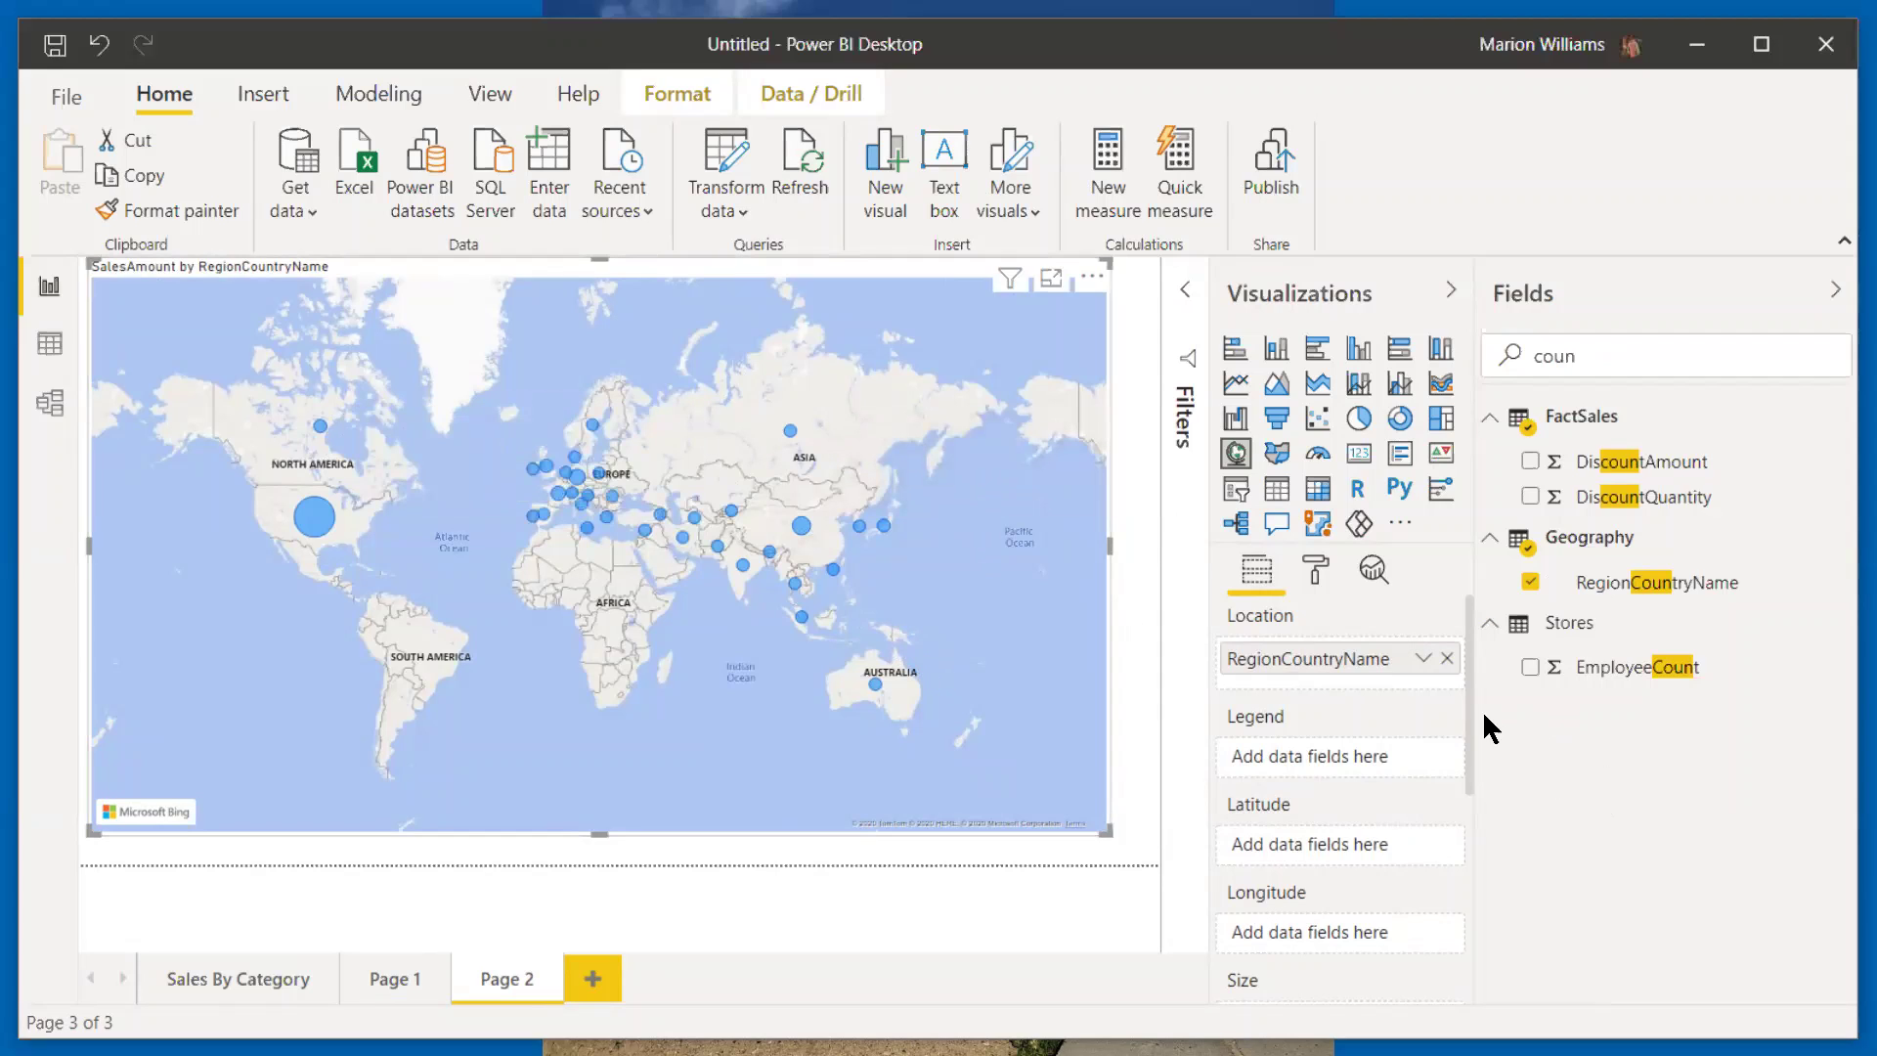
Step: Search the fields for "amo" and add SalesAmount to the map's tooltips
scroll(1469, 739, "down", 4)
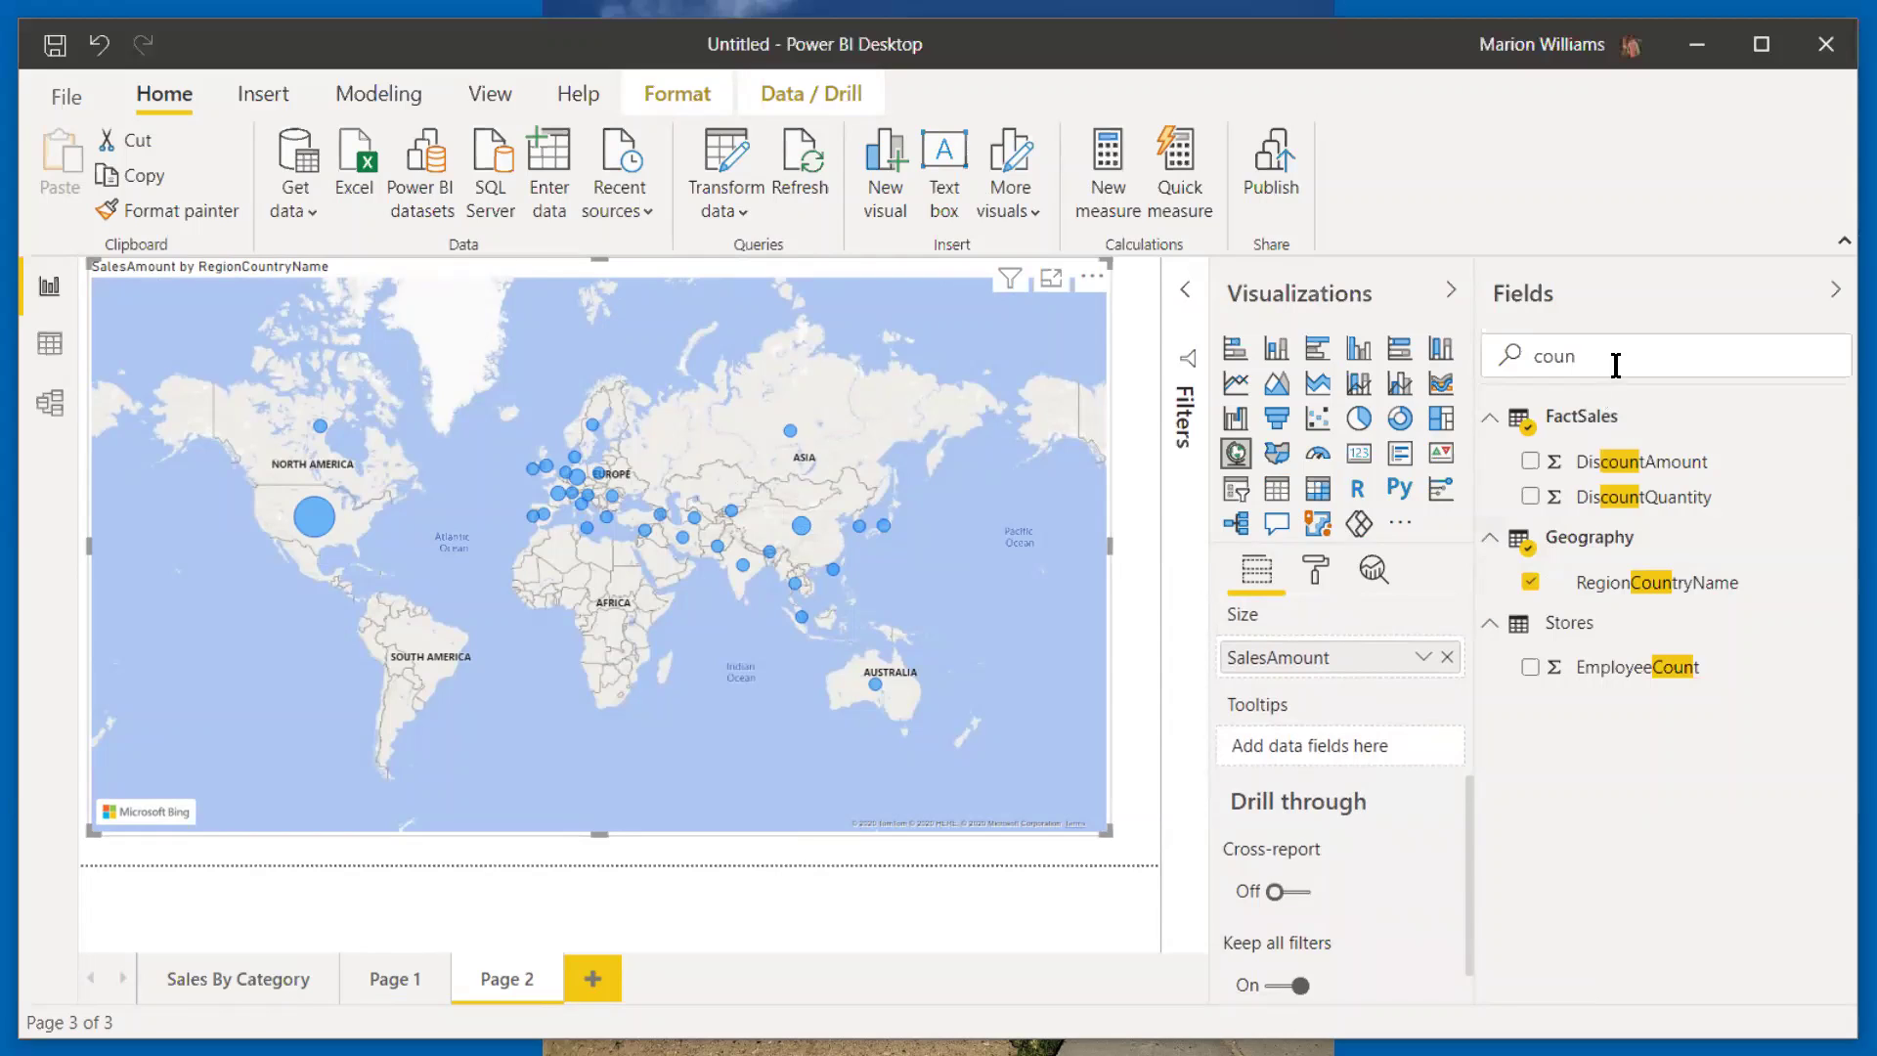
key("BackSpace")
key("BackSpace")
key("BackSpace")
key("BackSpace")
type("amo")
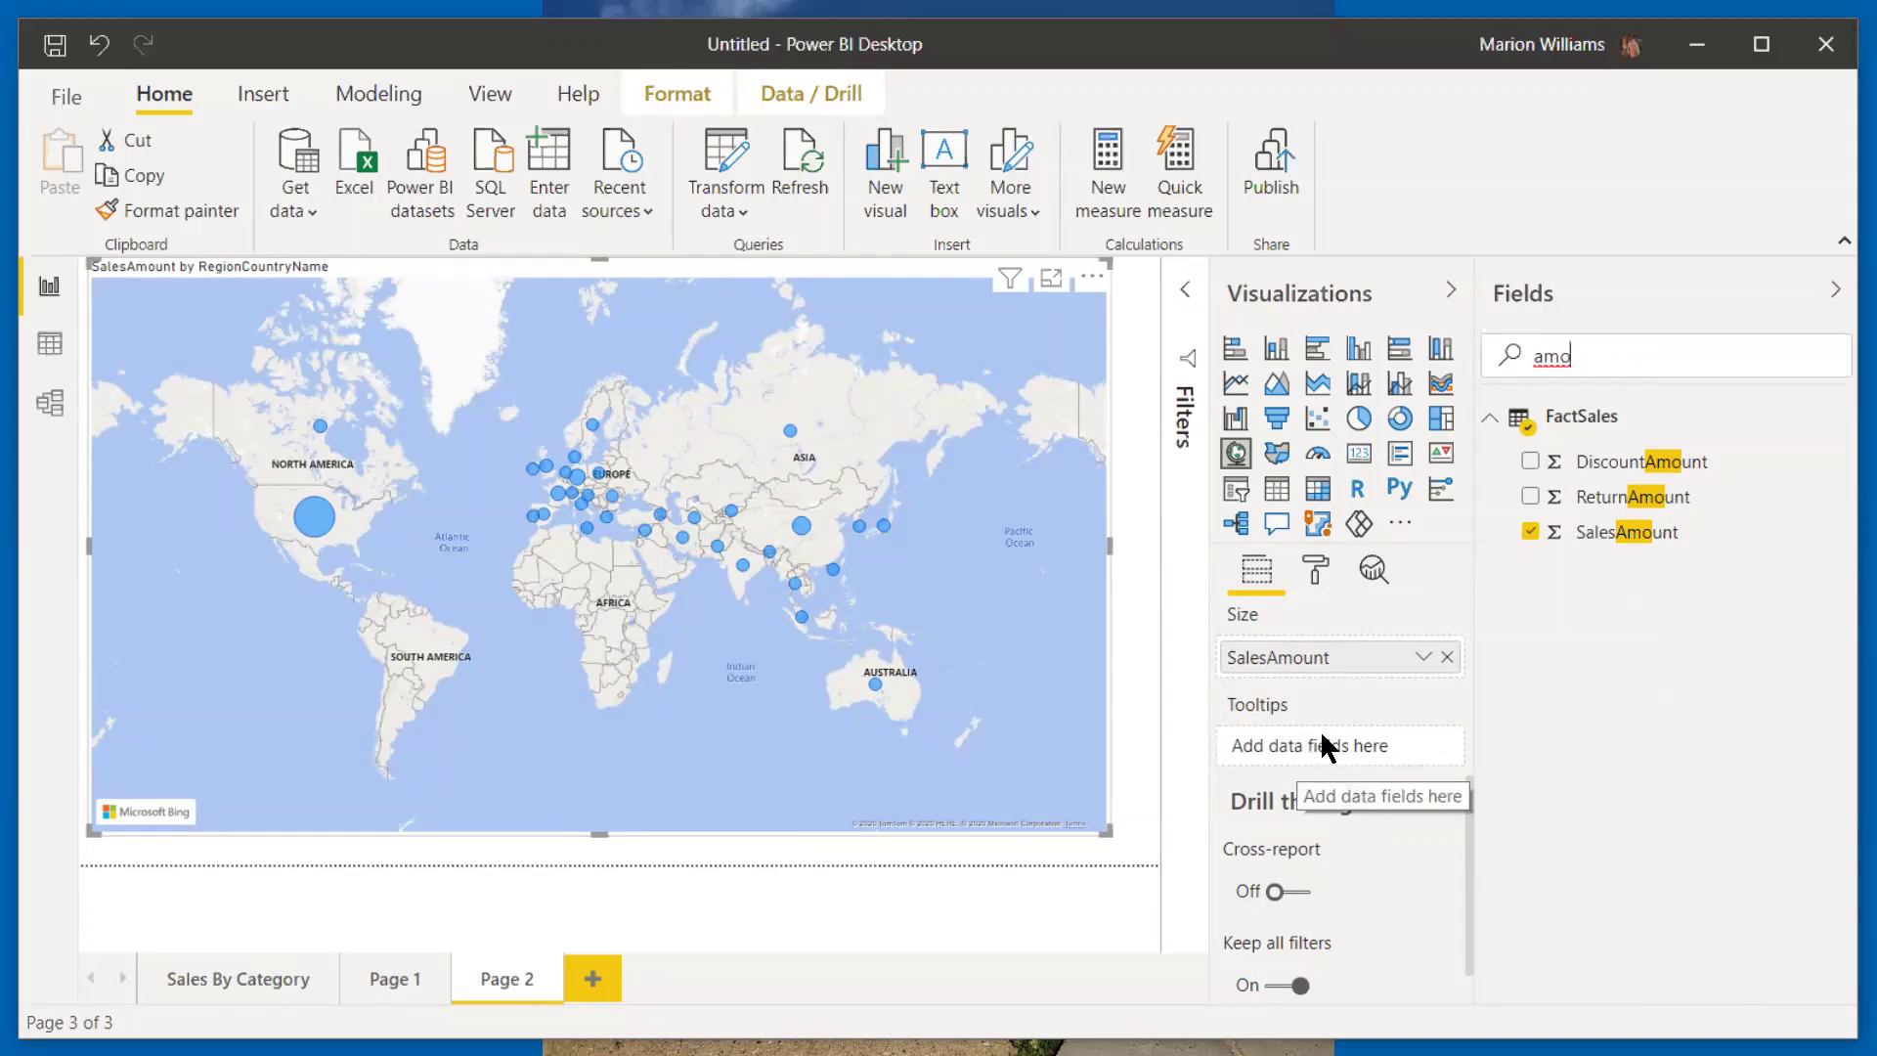
left_click_drag(1623, 538, 1327, 739)
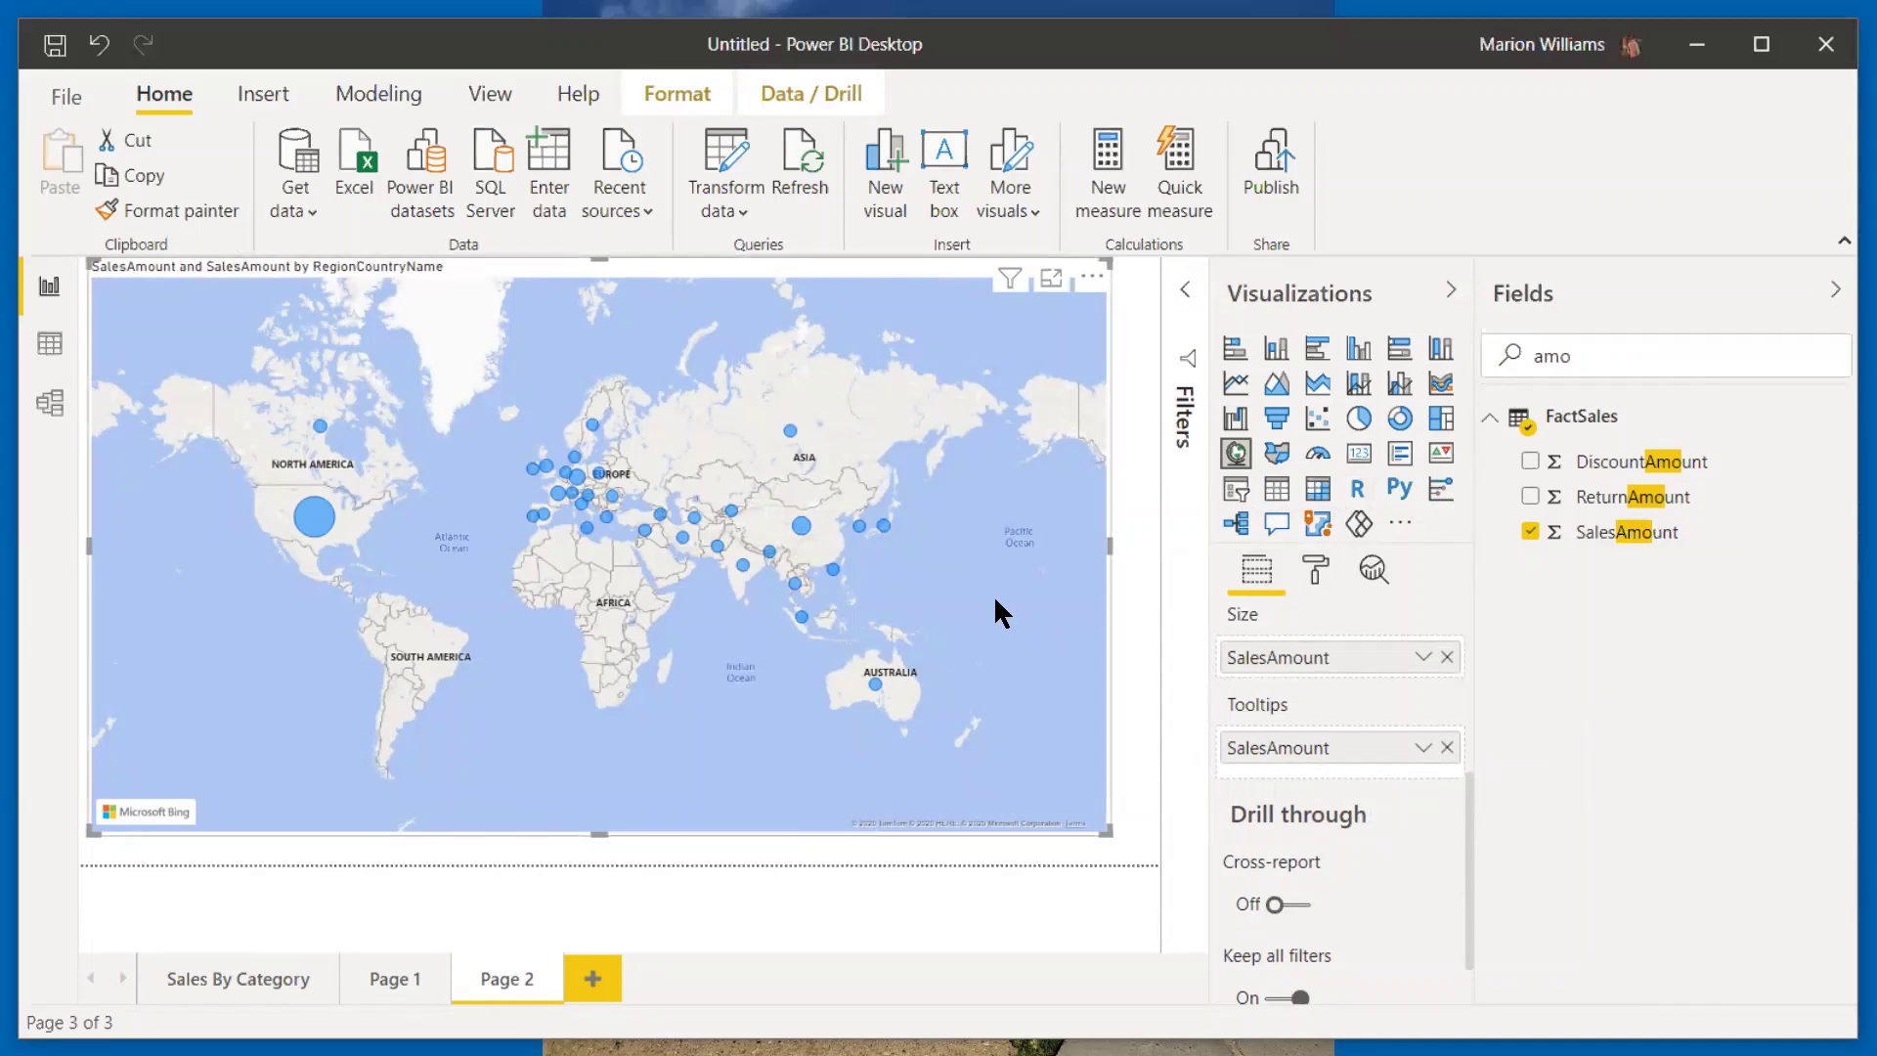
mouse_move(879, 687)
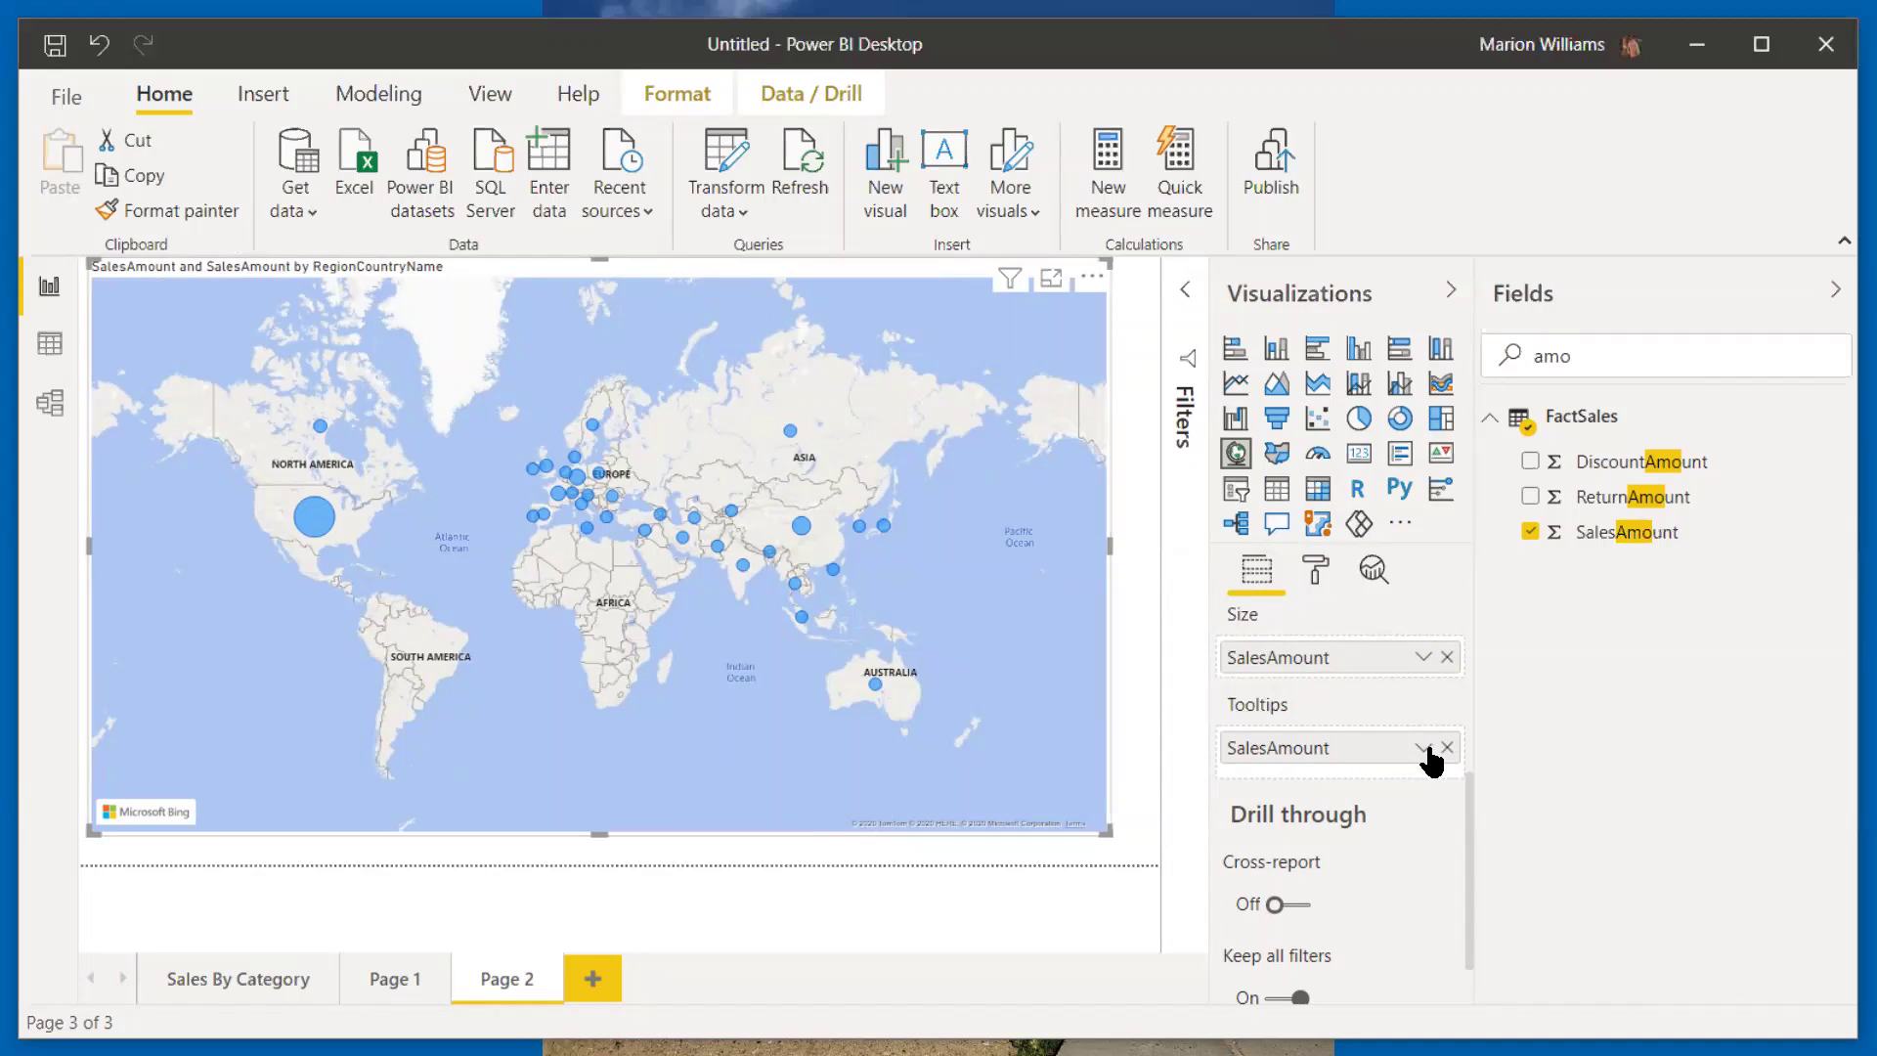
Step: Show the tooltip's SalesAmount value as percent of grand total
right_click(1352, 747)
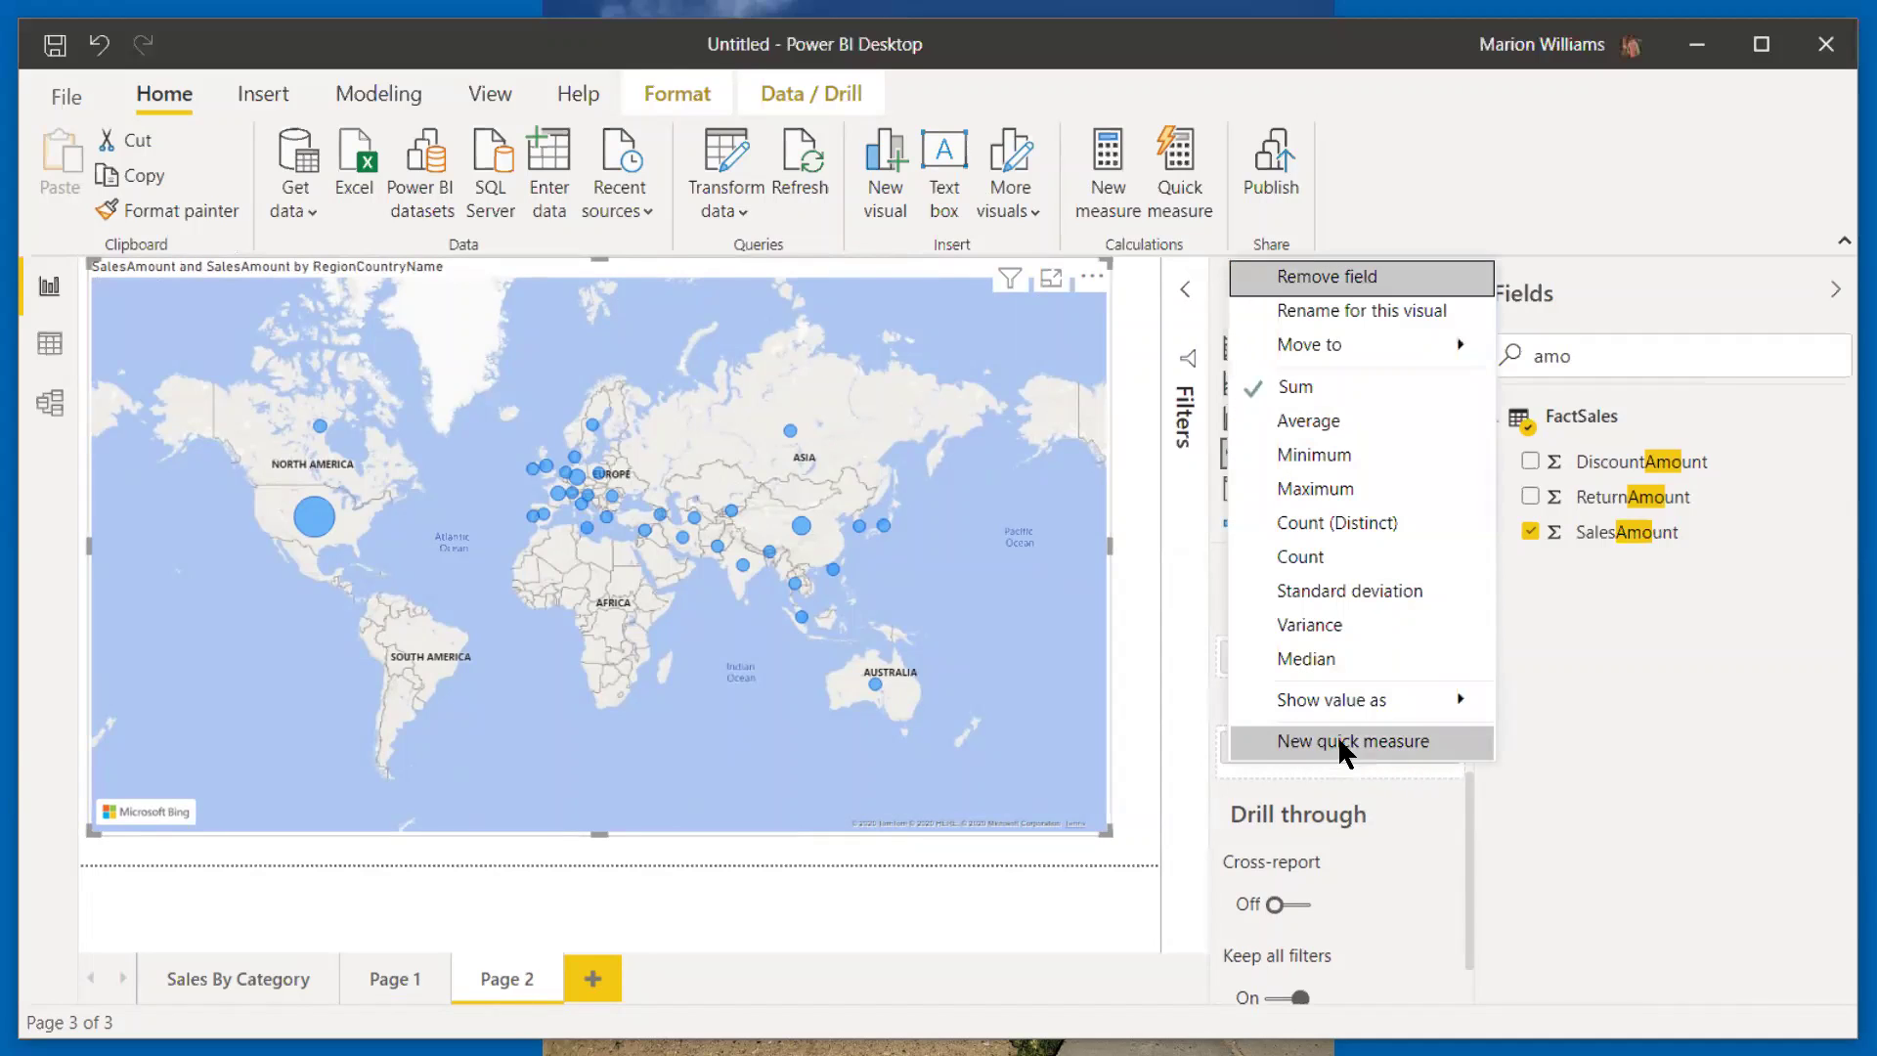
mouse_move(1310, 700)
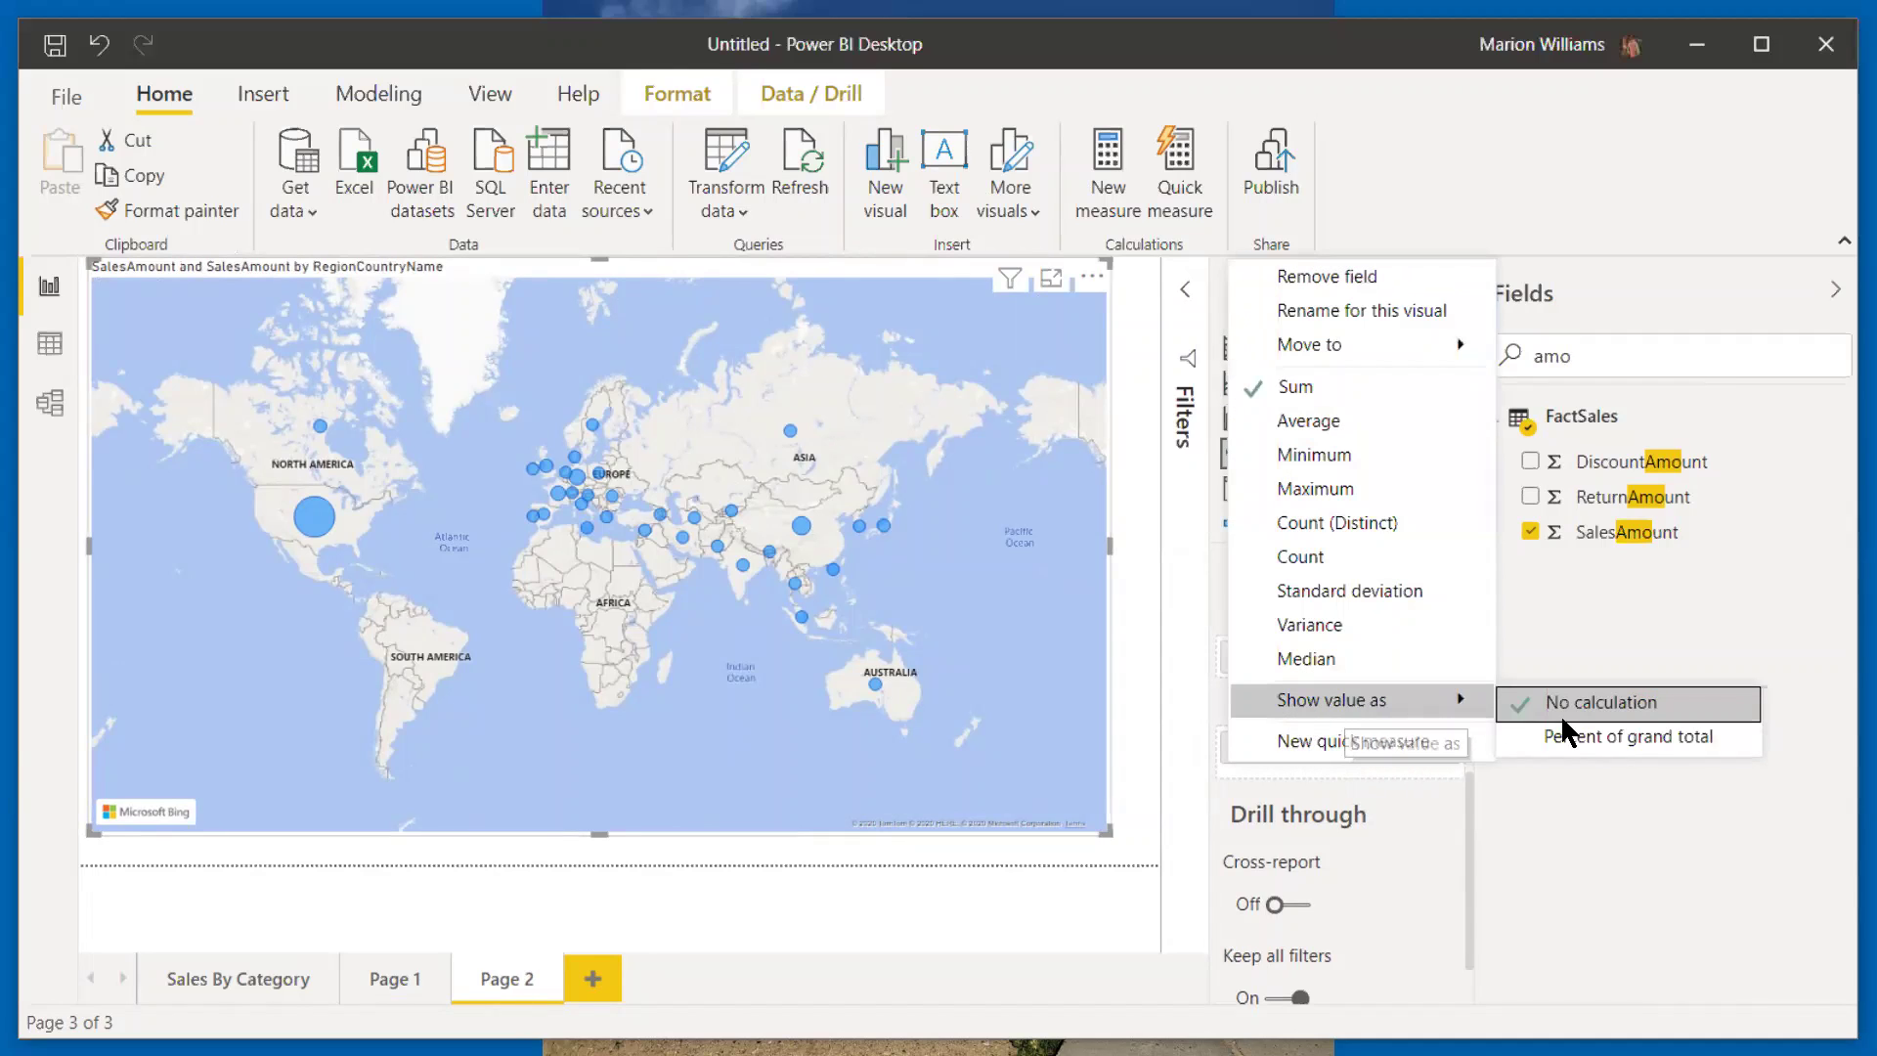
left_click(1635, 739)
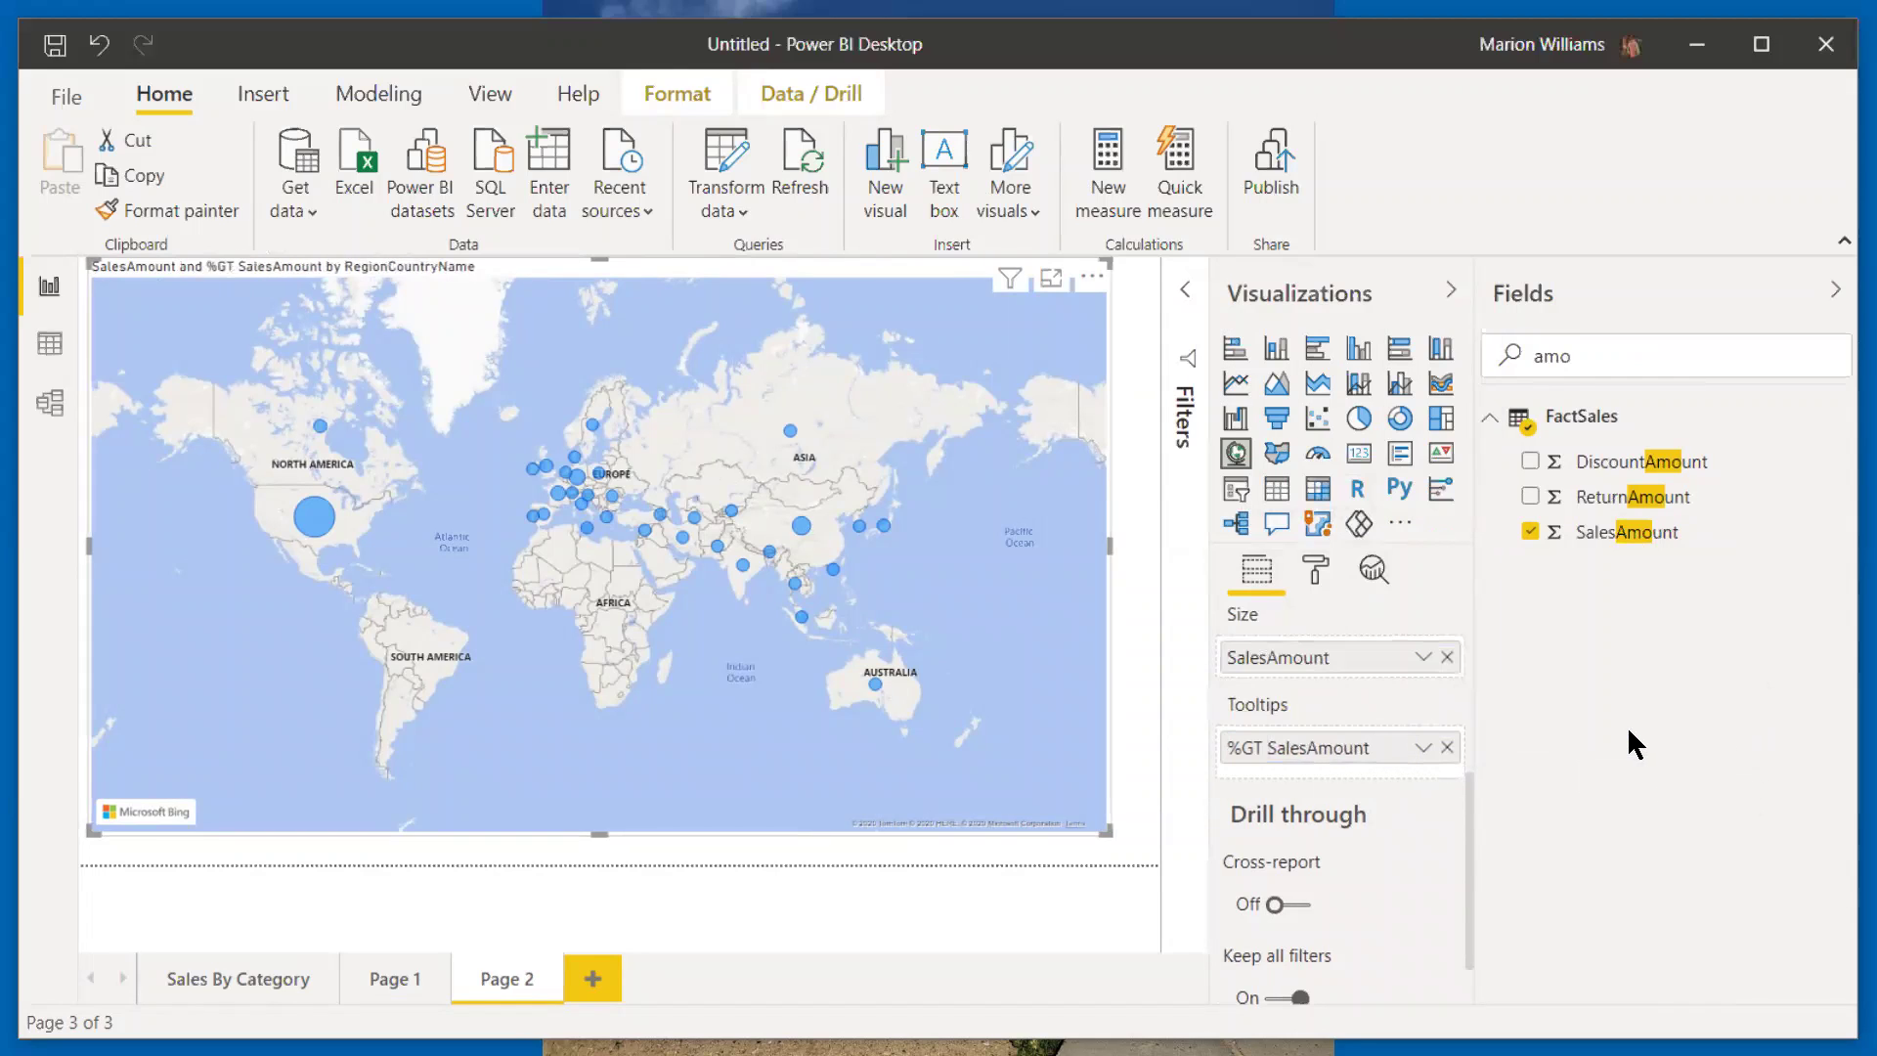
Step: Rename the map's size field to Sales for this visual
double_click(1291, 655)
type("Sales")
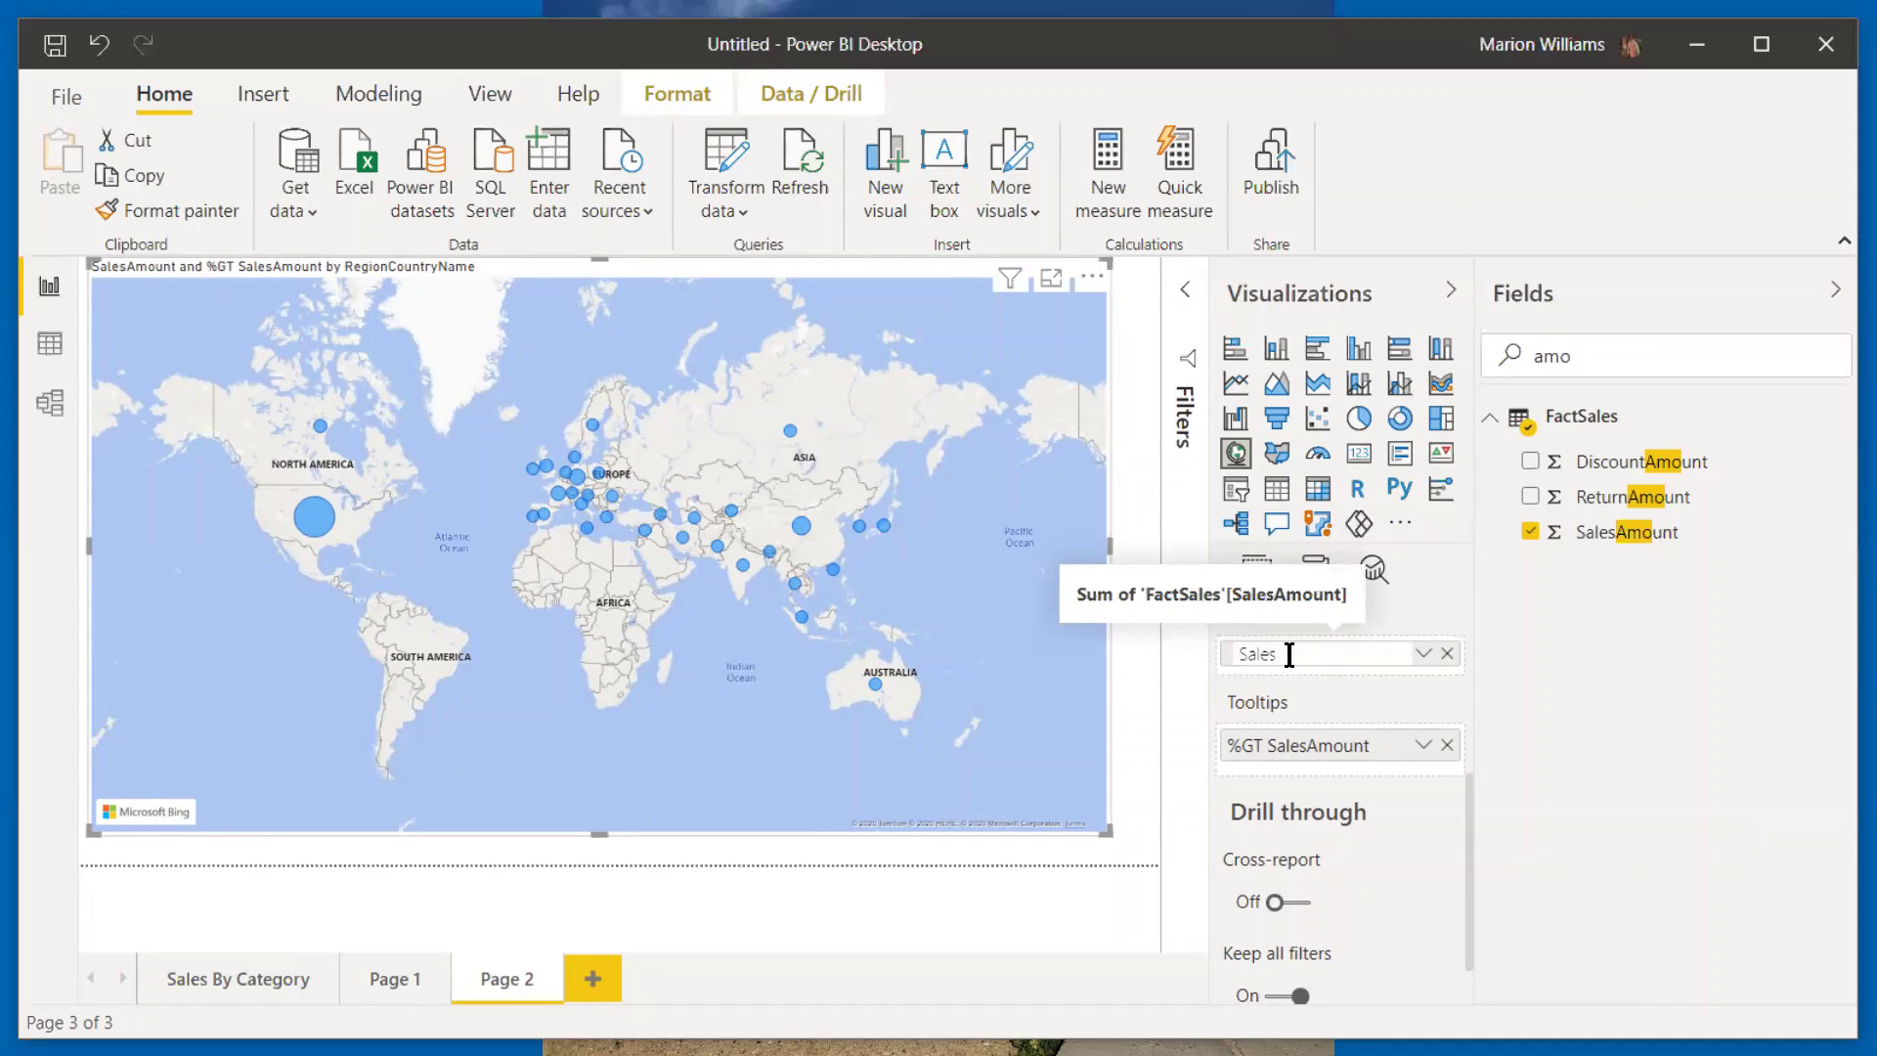
key("Return")
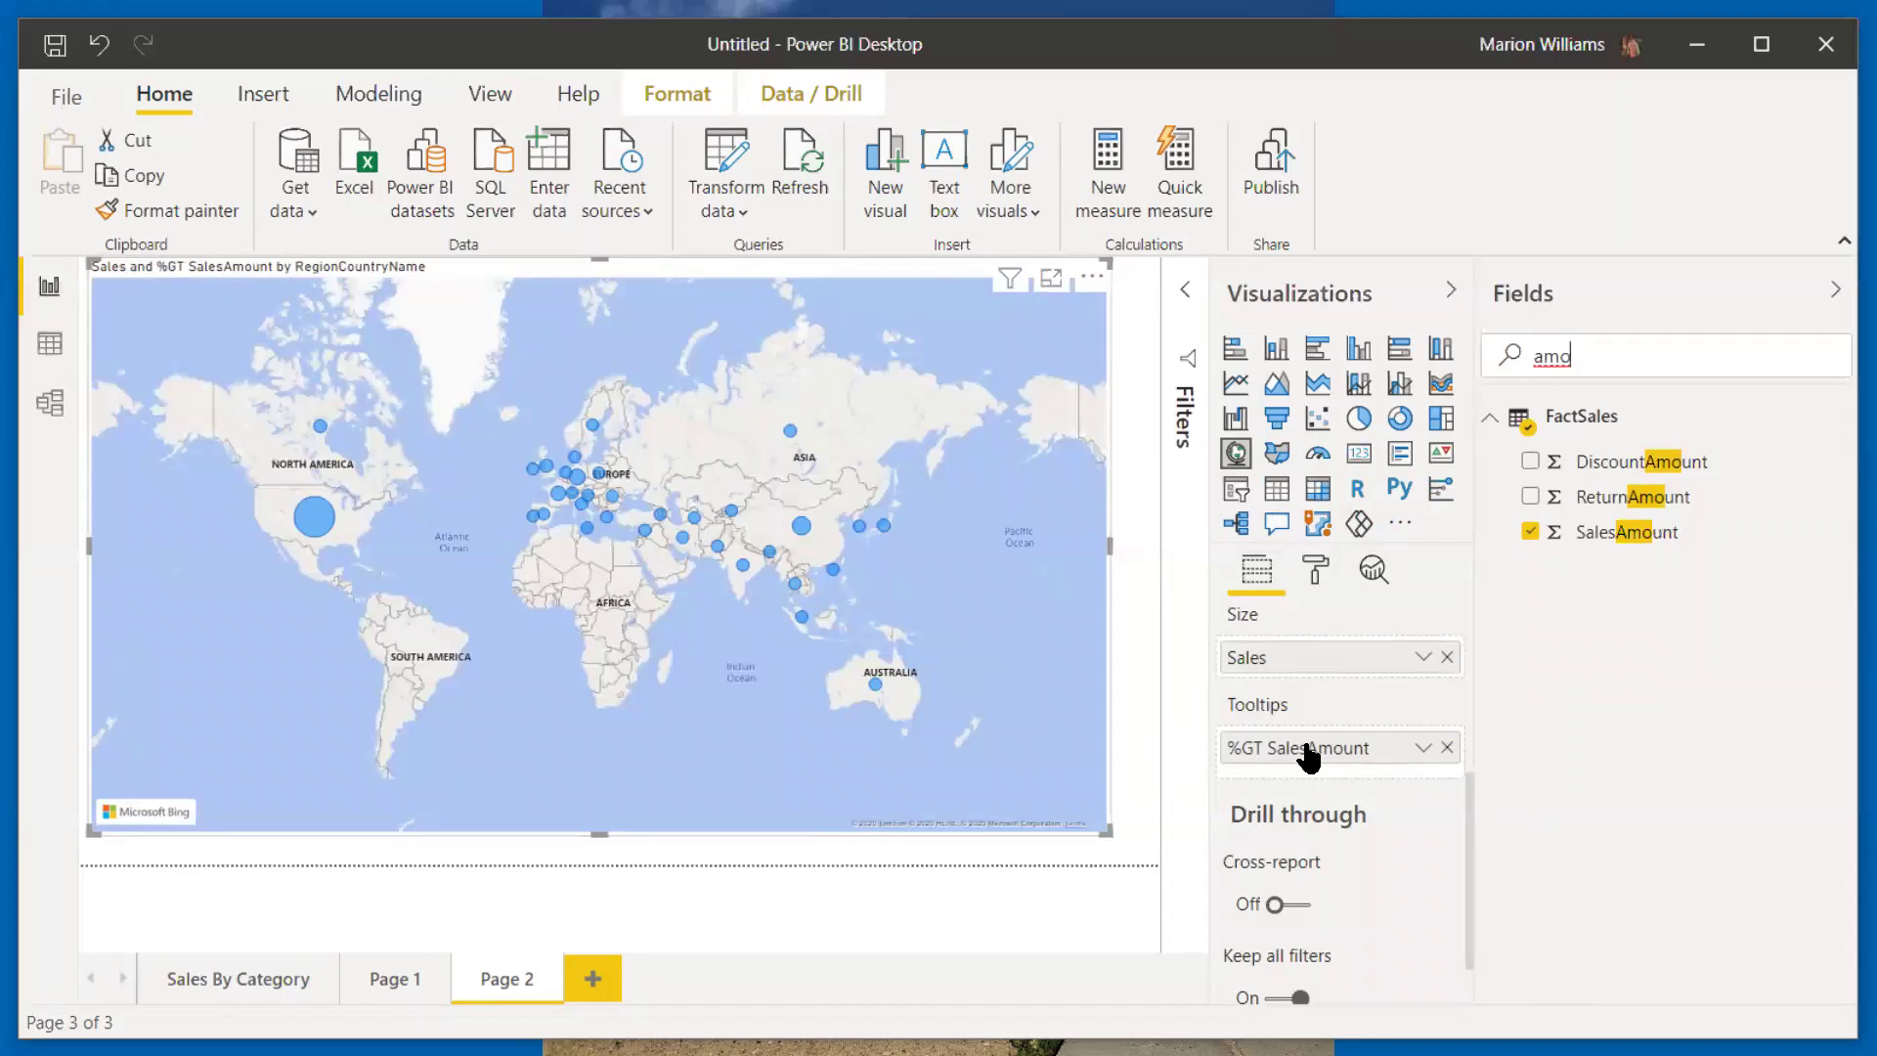
Step: Rename the map's tooltip field to %GT Sales and check the tooltips of several country bubbles
double_click(1355, 749)
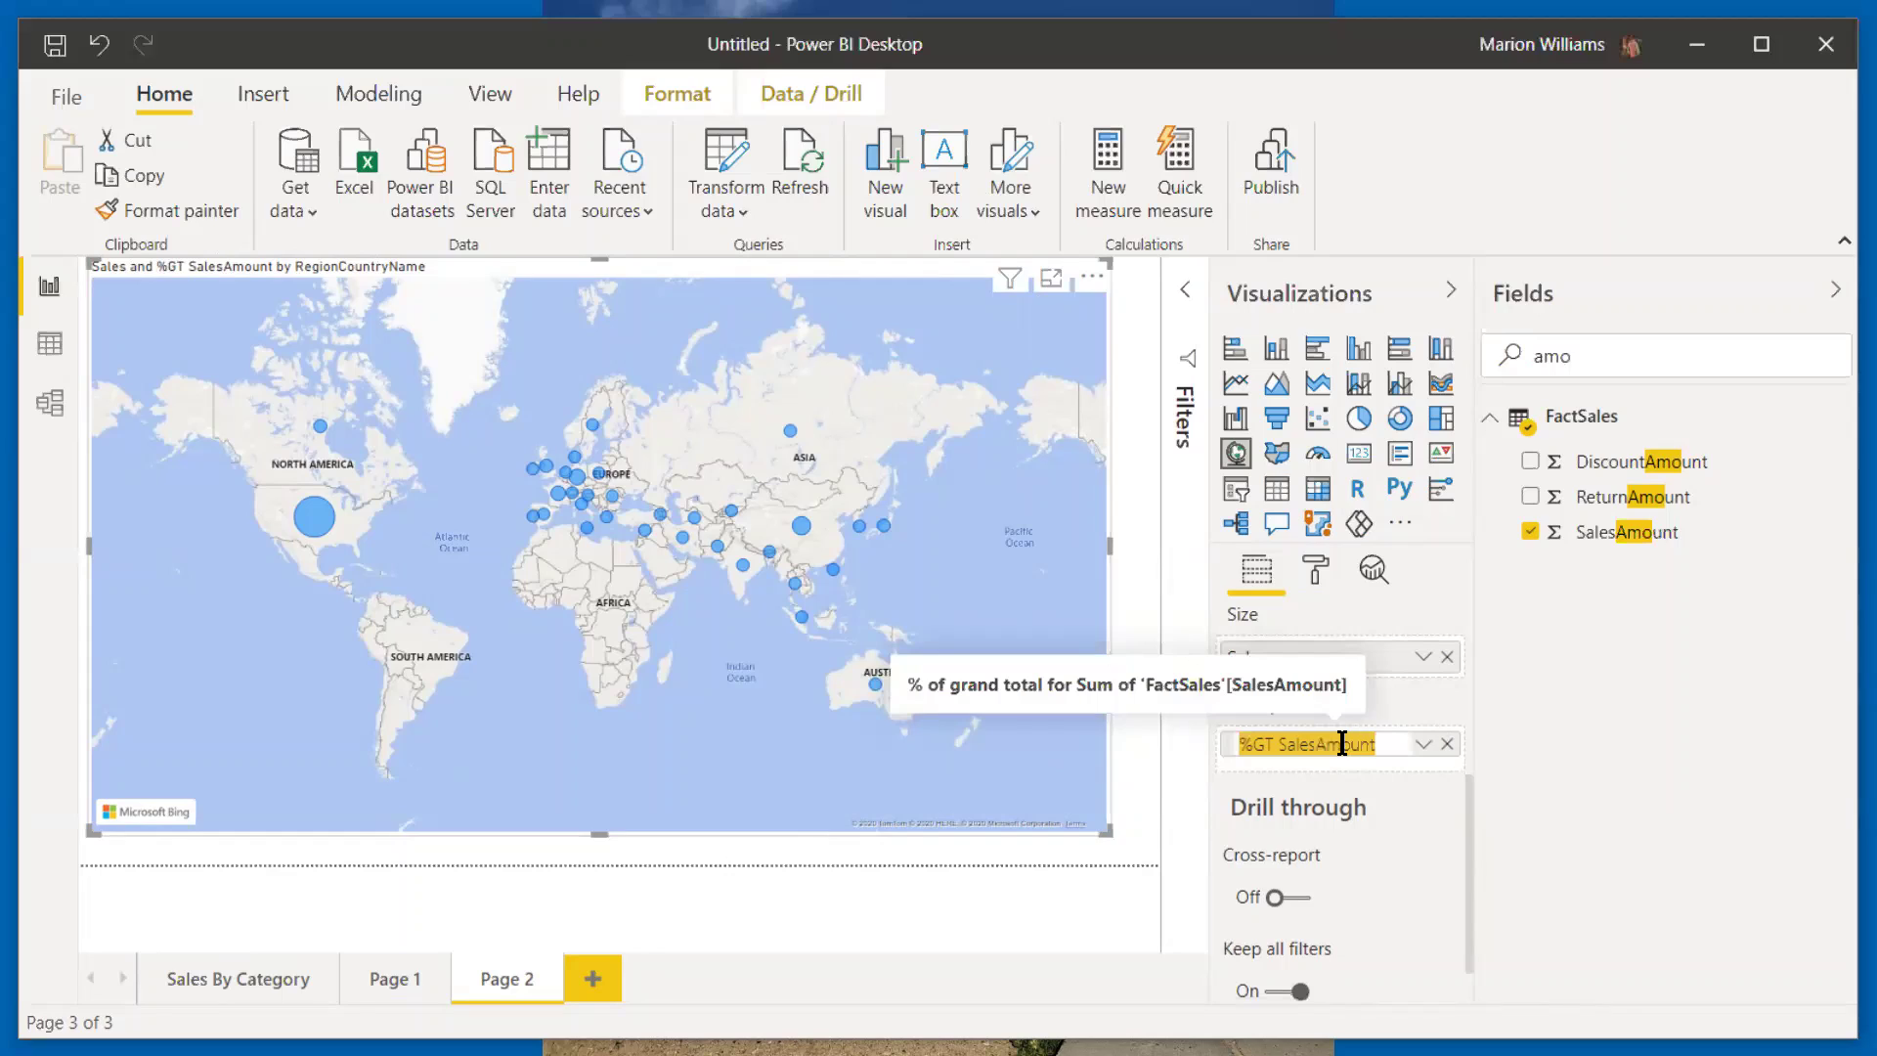
left_click(1315, 743)
key("Delete")
key("Delete")
key("Delete")
key("Delete")
key("Delete")
key("Delete")
key("Return")
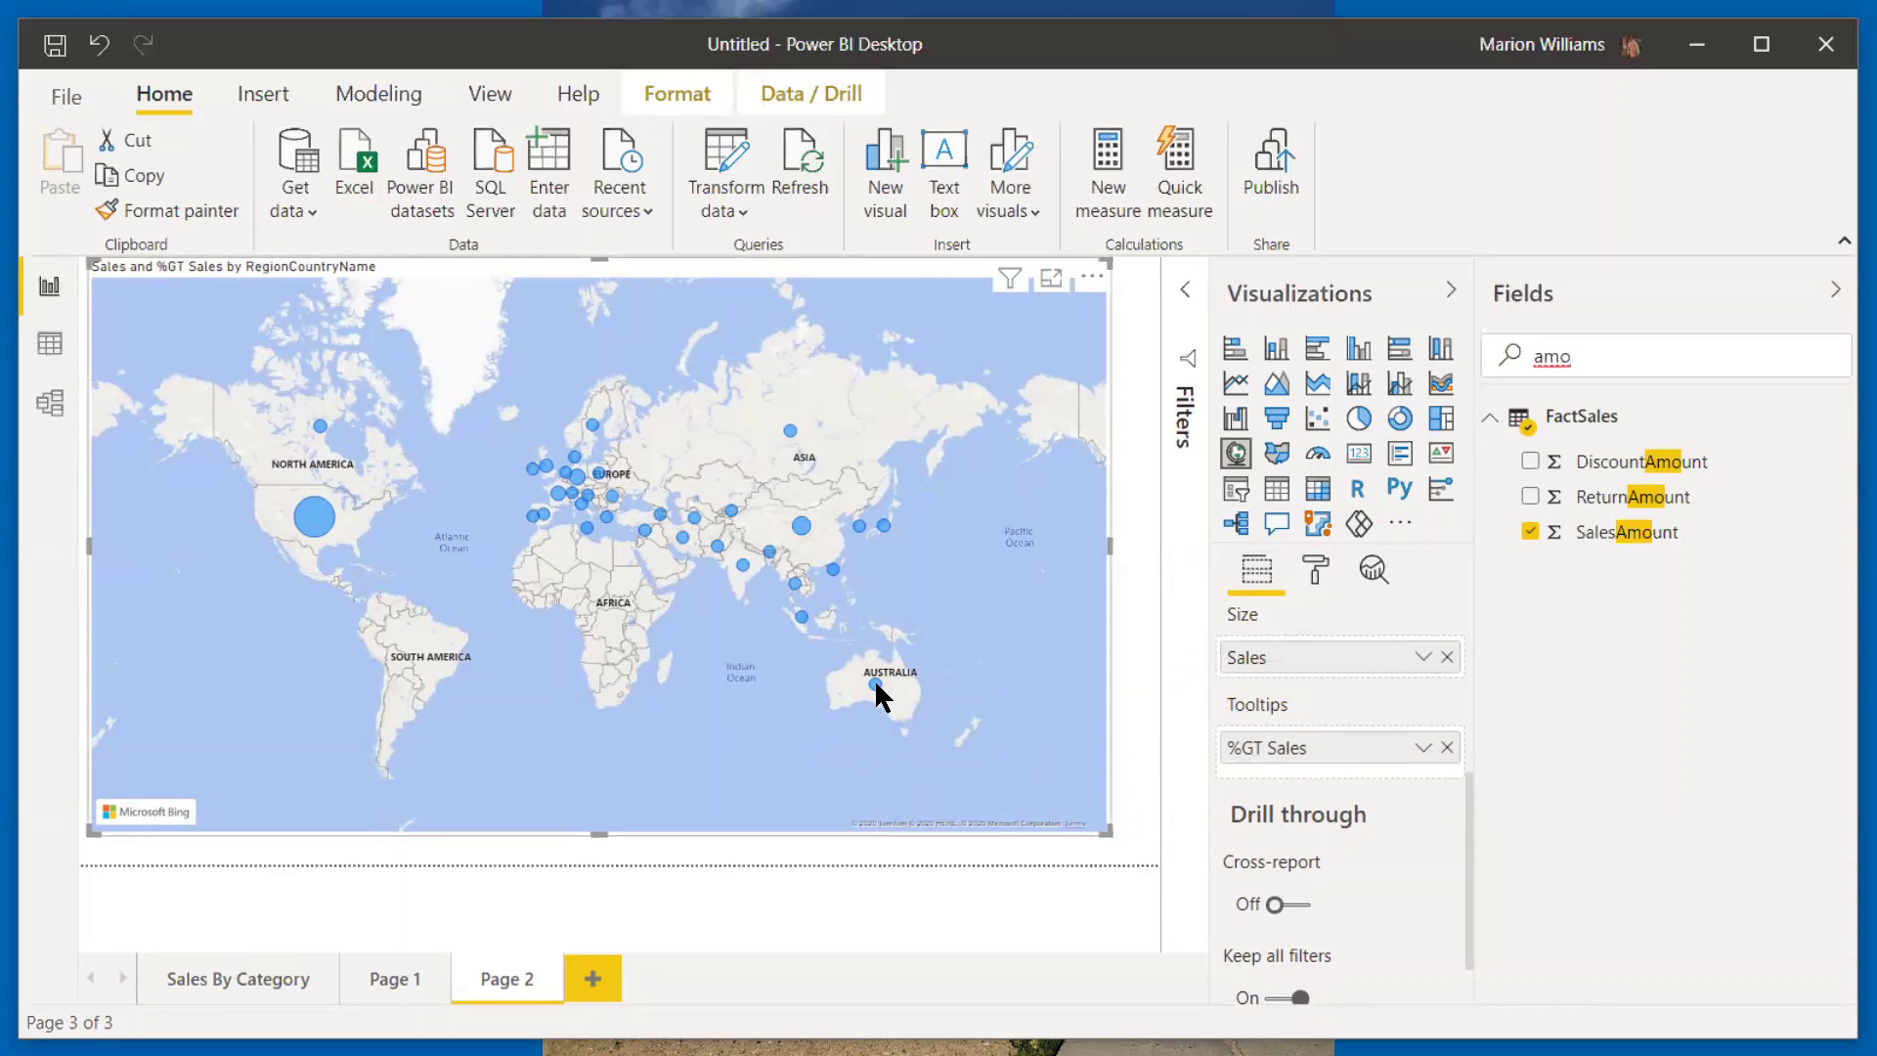
mouse_move(876, 684)
mouse_move(317, 518)
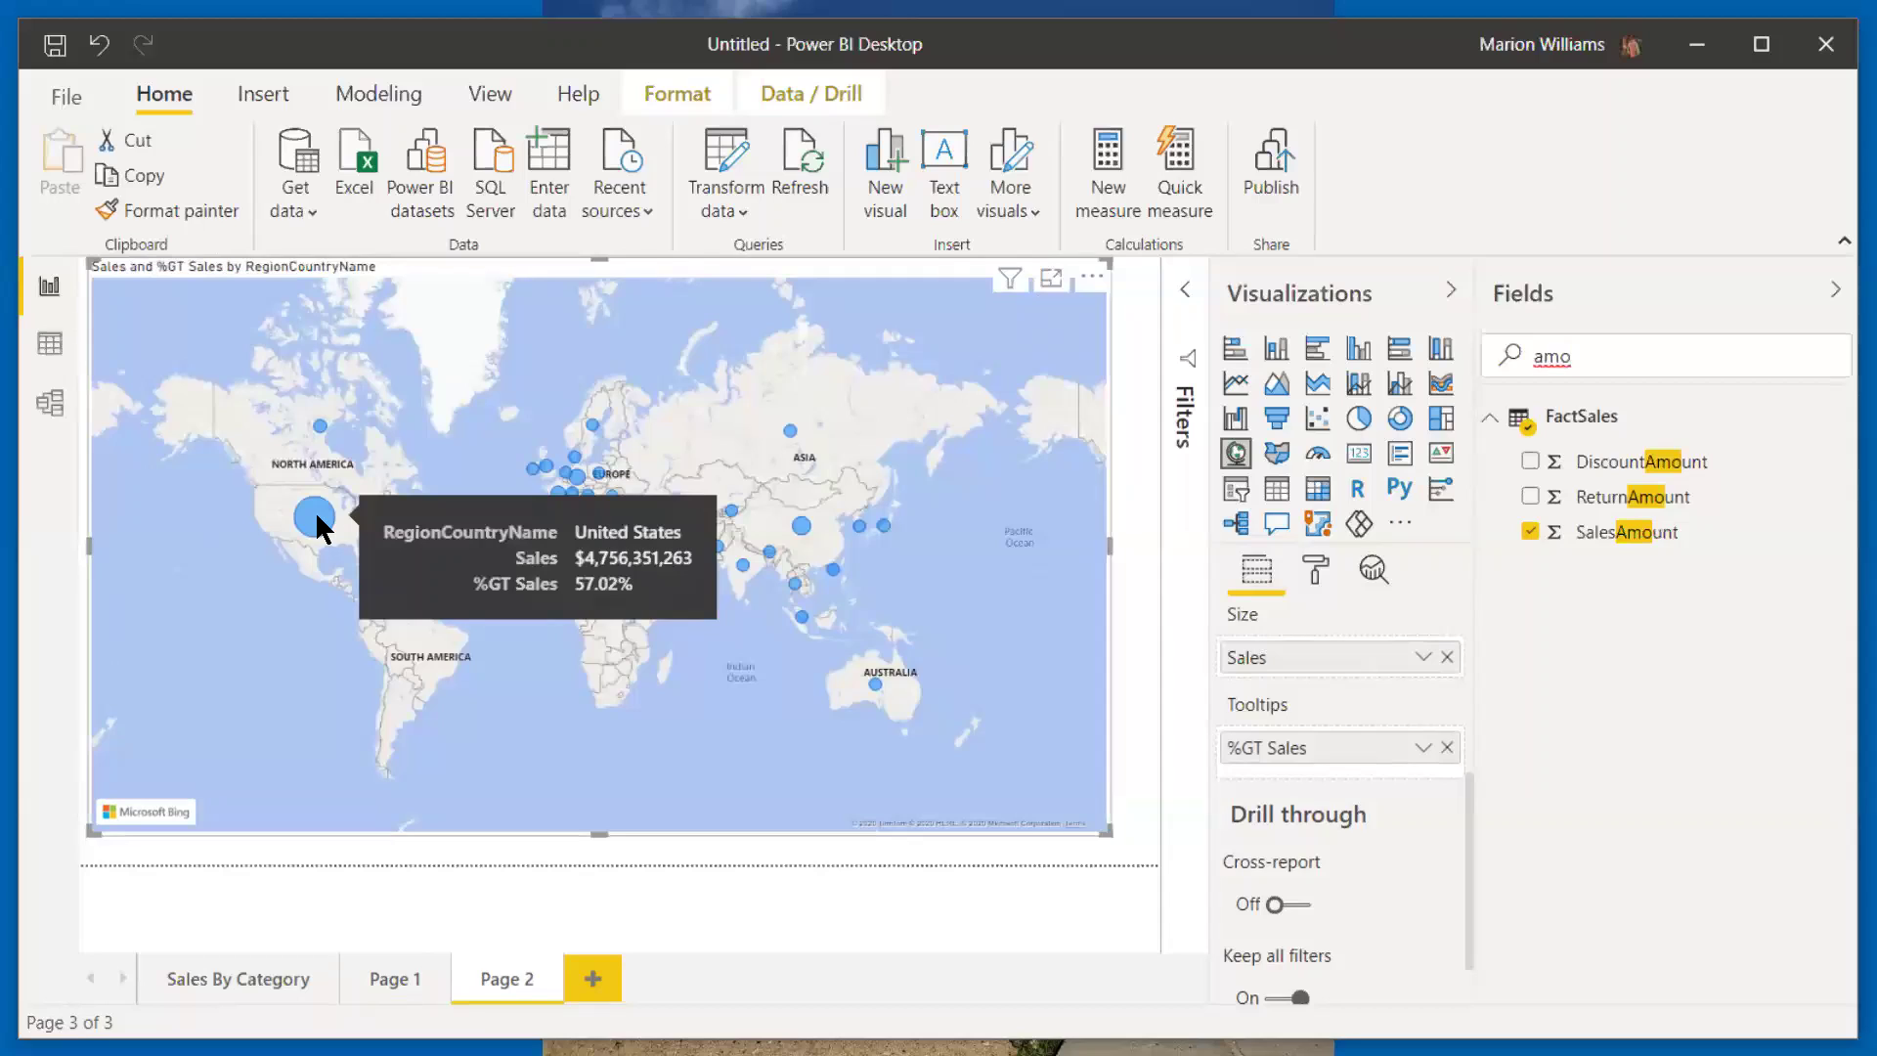
mouse_move(324, 430)
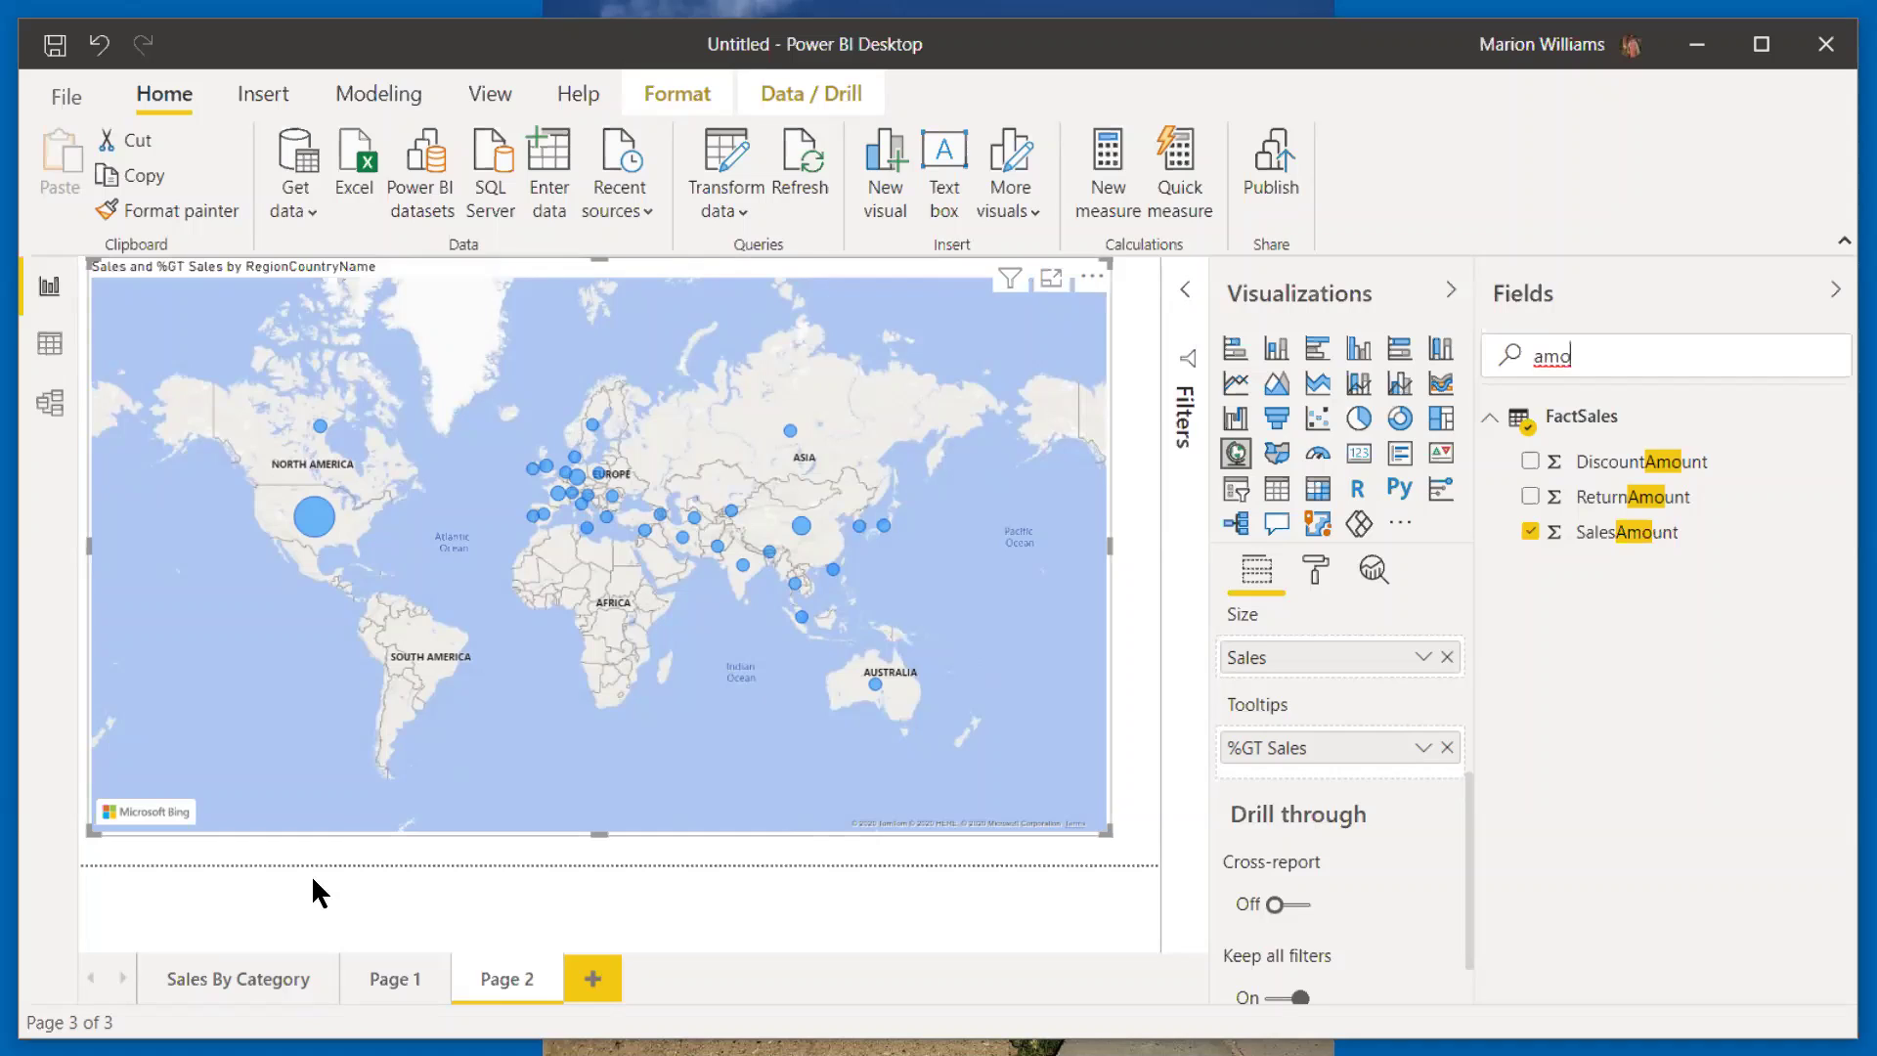
Step: Review the Sales By Category matrix and the brand chart on Page 1, and return to the map on Page 2
left_click(232, 972)
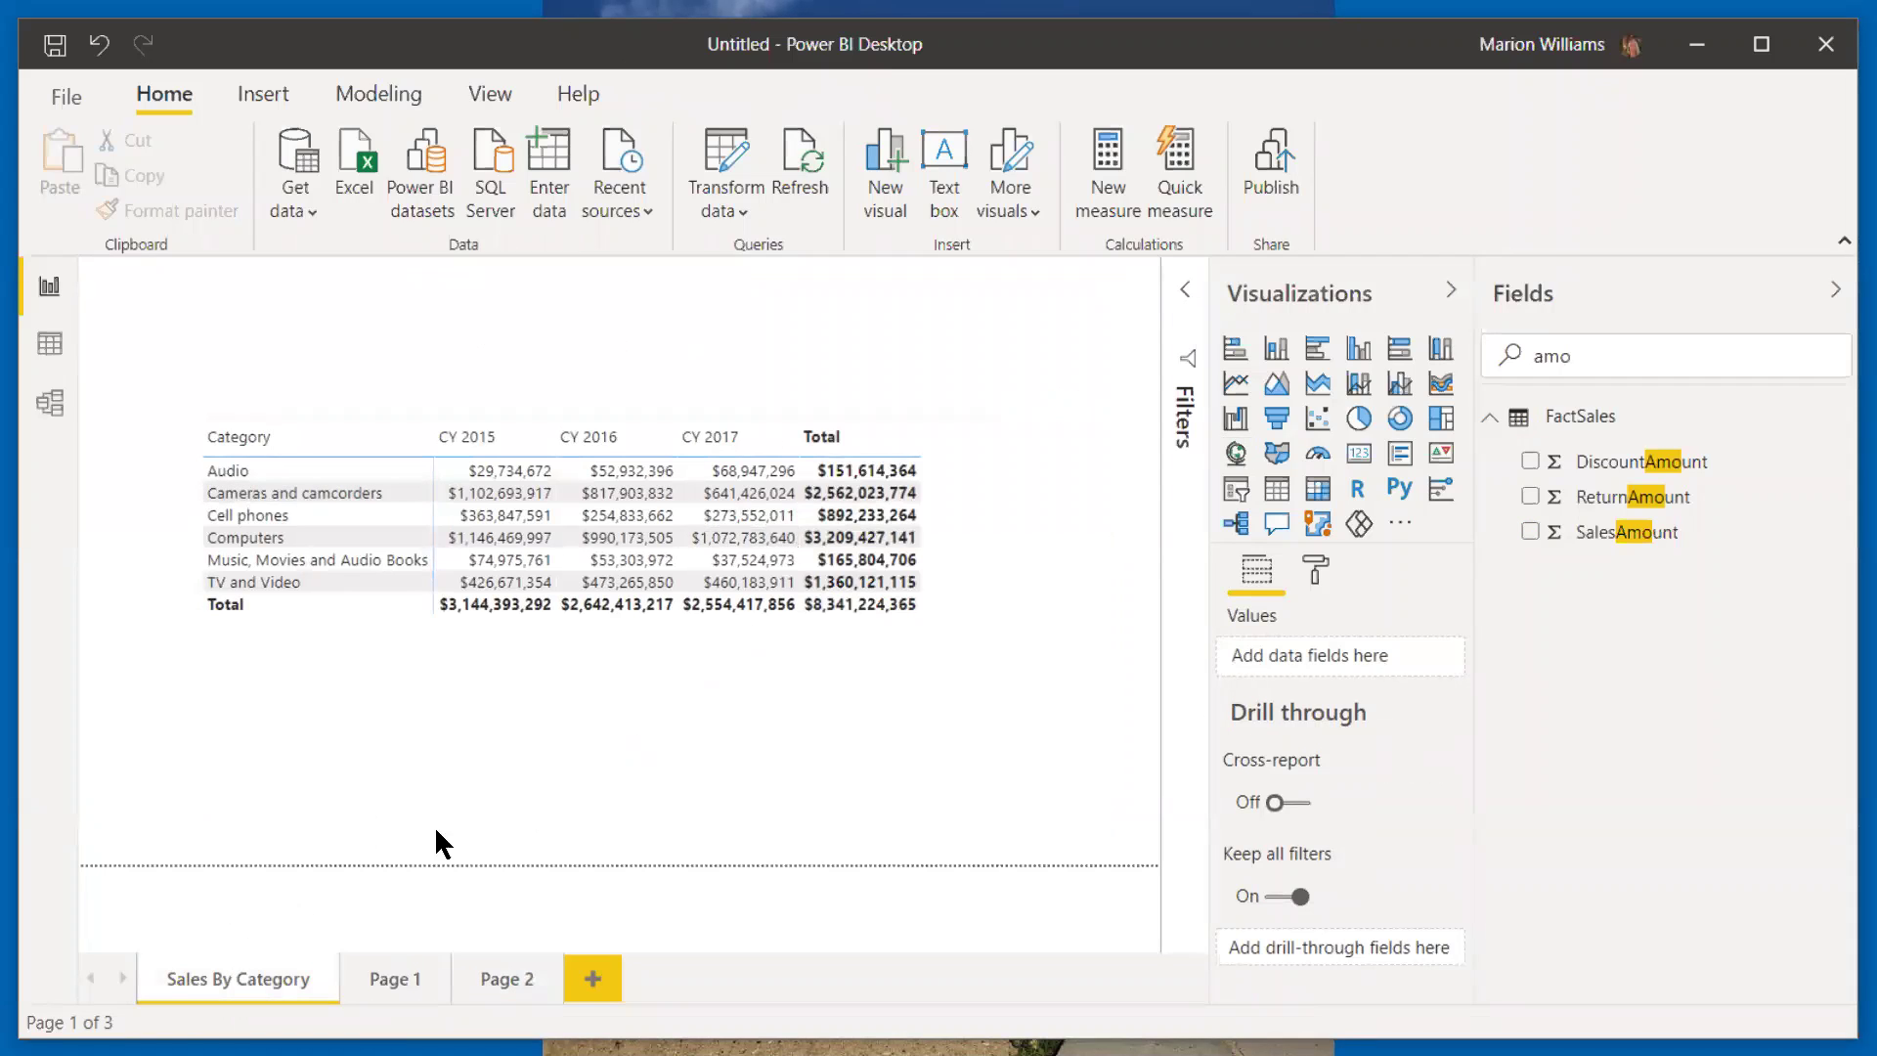
left_click(315, 474)
left_click(382, 976)
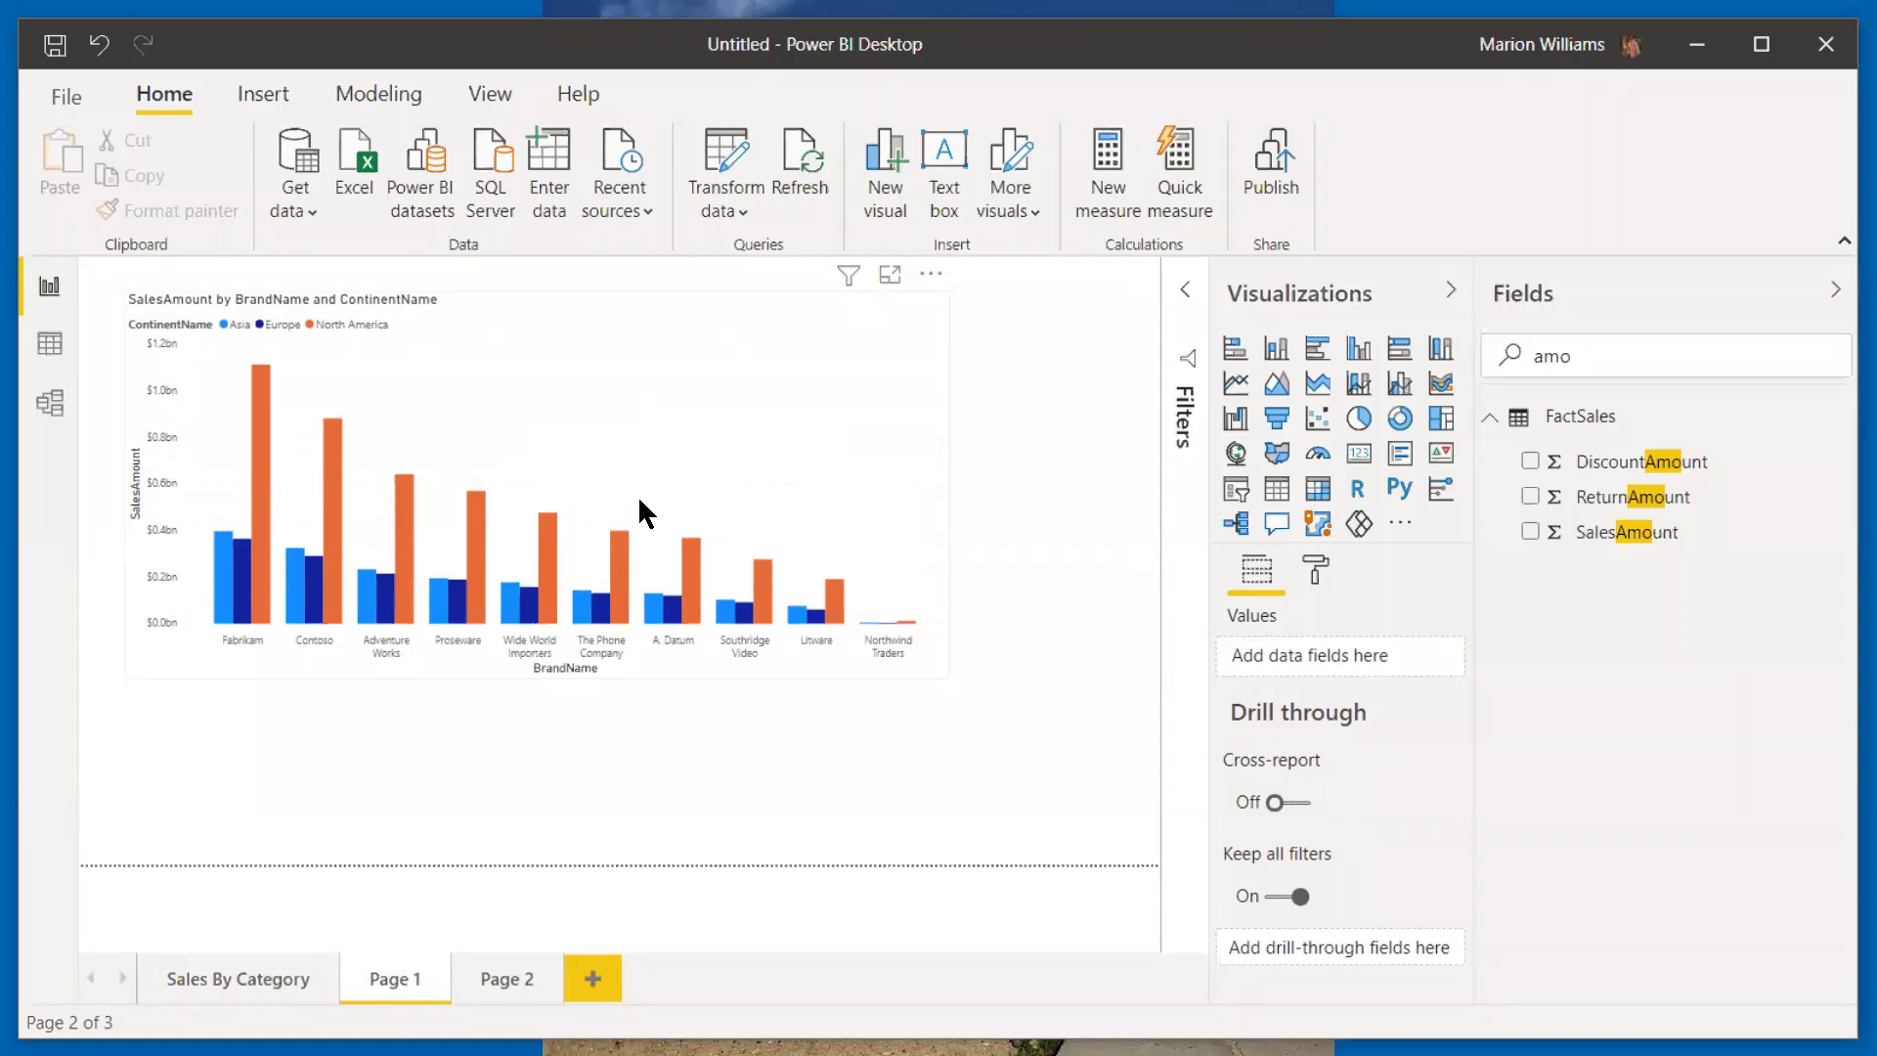
left_click(775, 438)
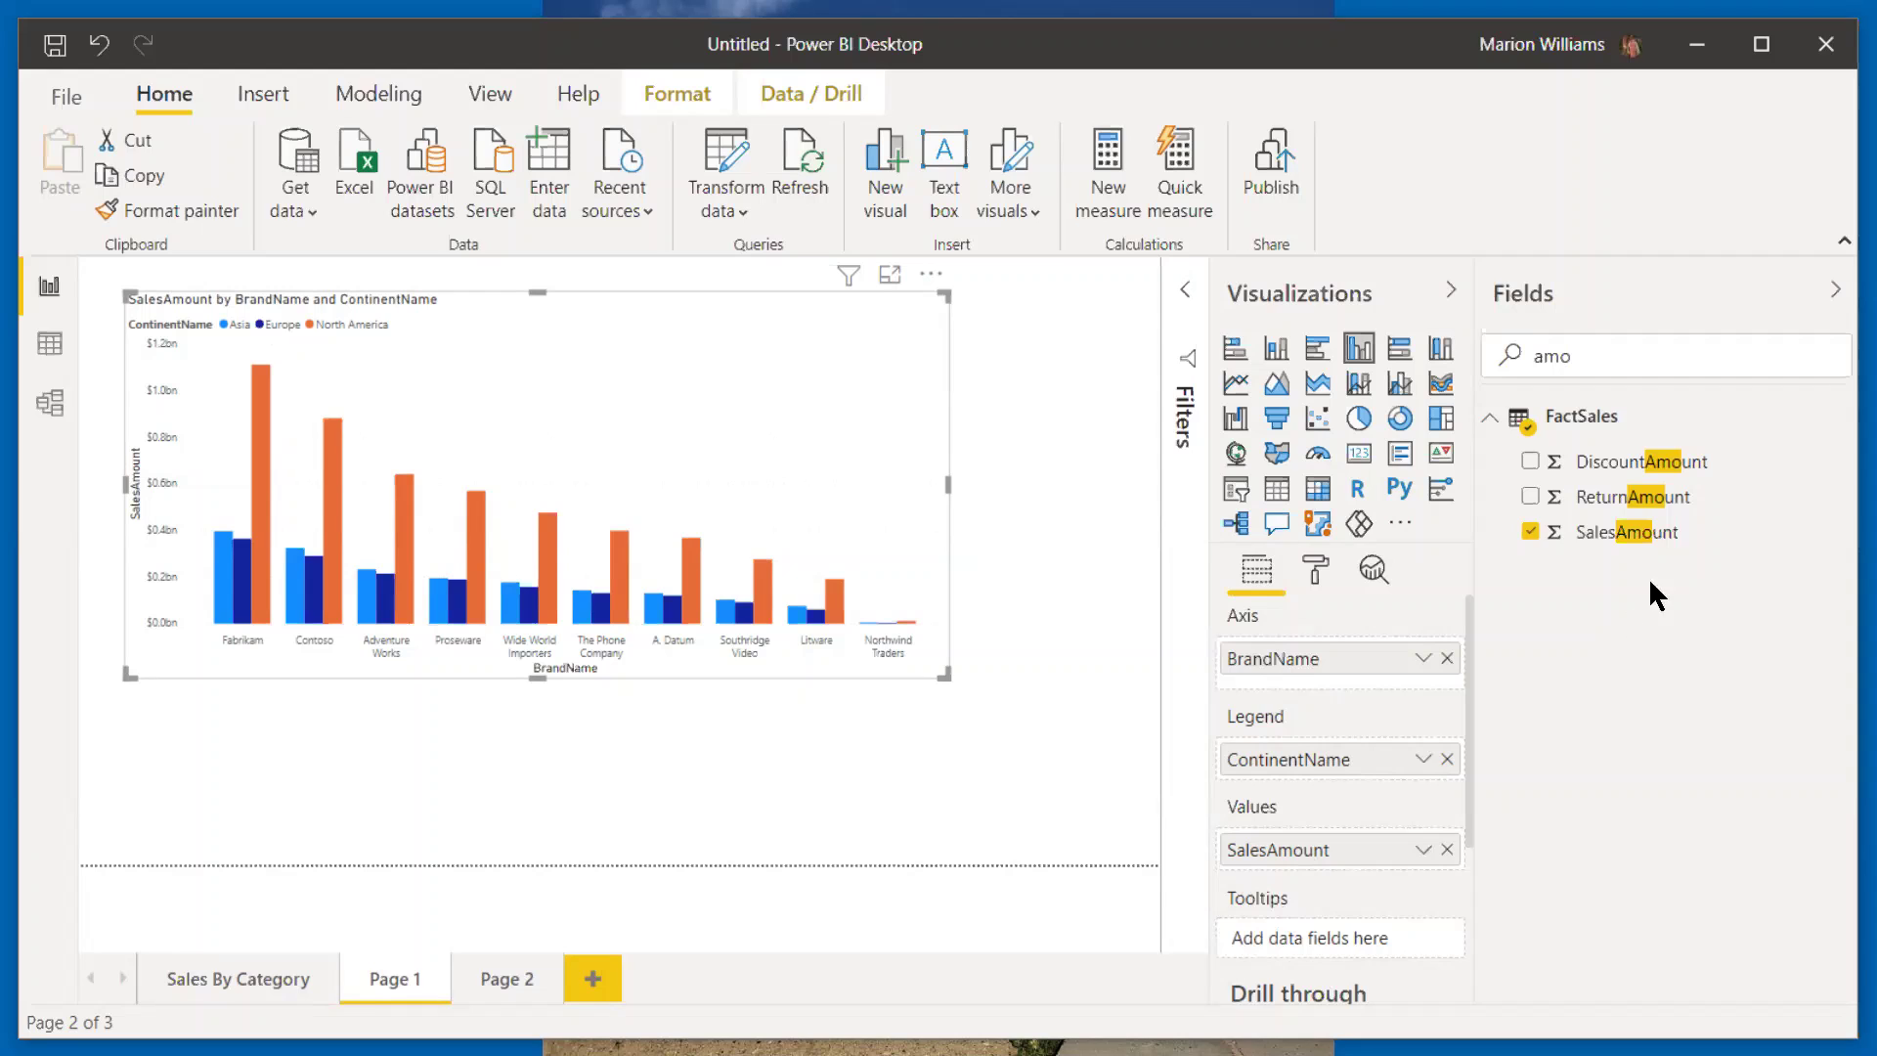
left_click(503, 975)
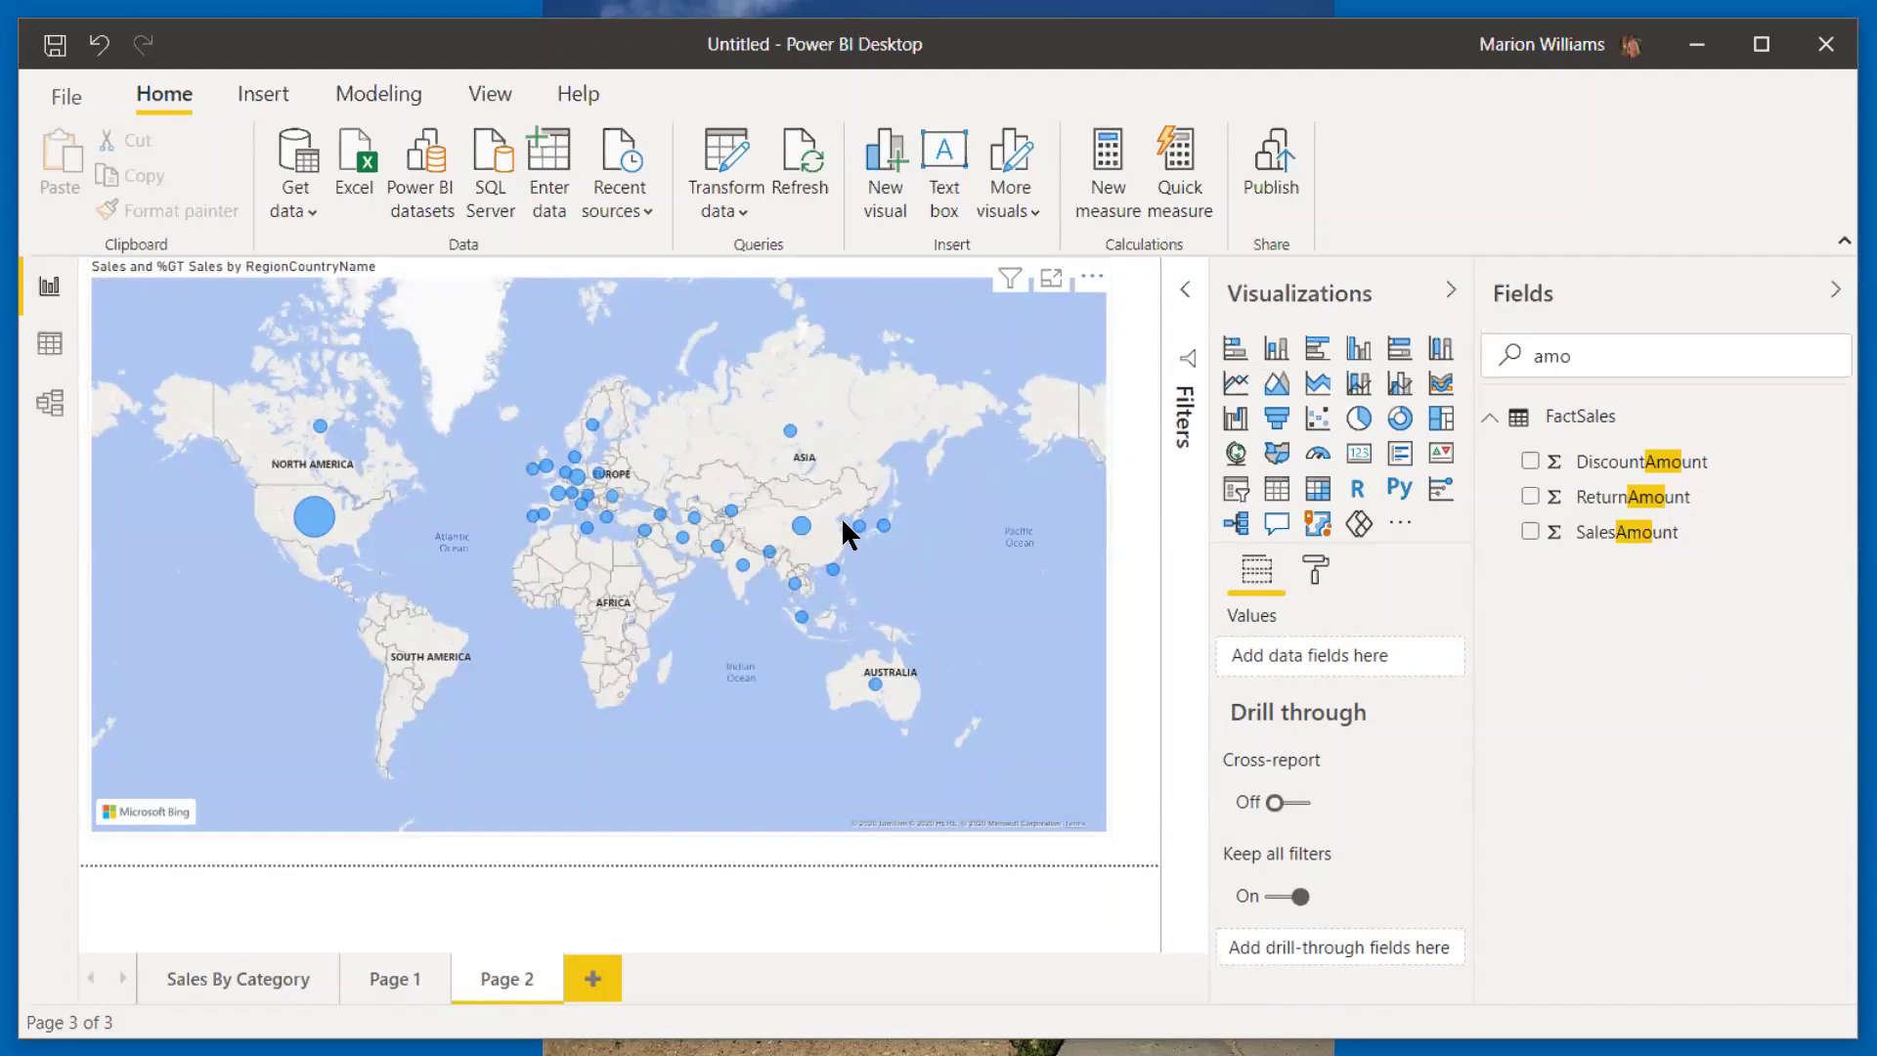
Step: Switch to the data view, collapse FactSales, and open the Geography table with its CityName column selected
left_click(49, 344)
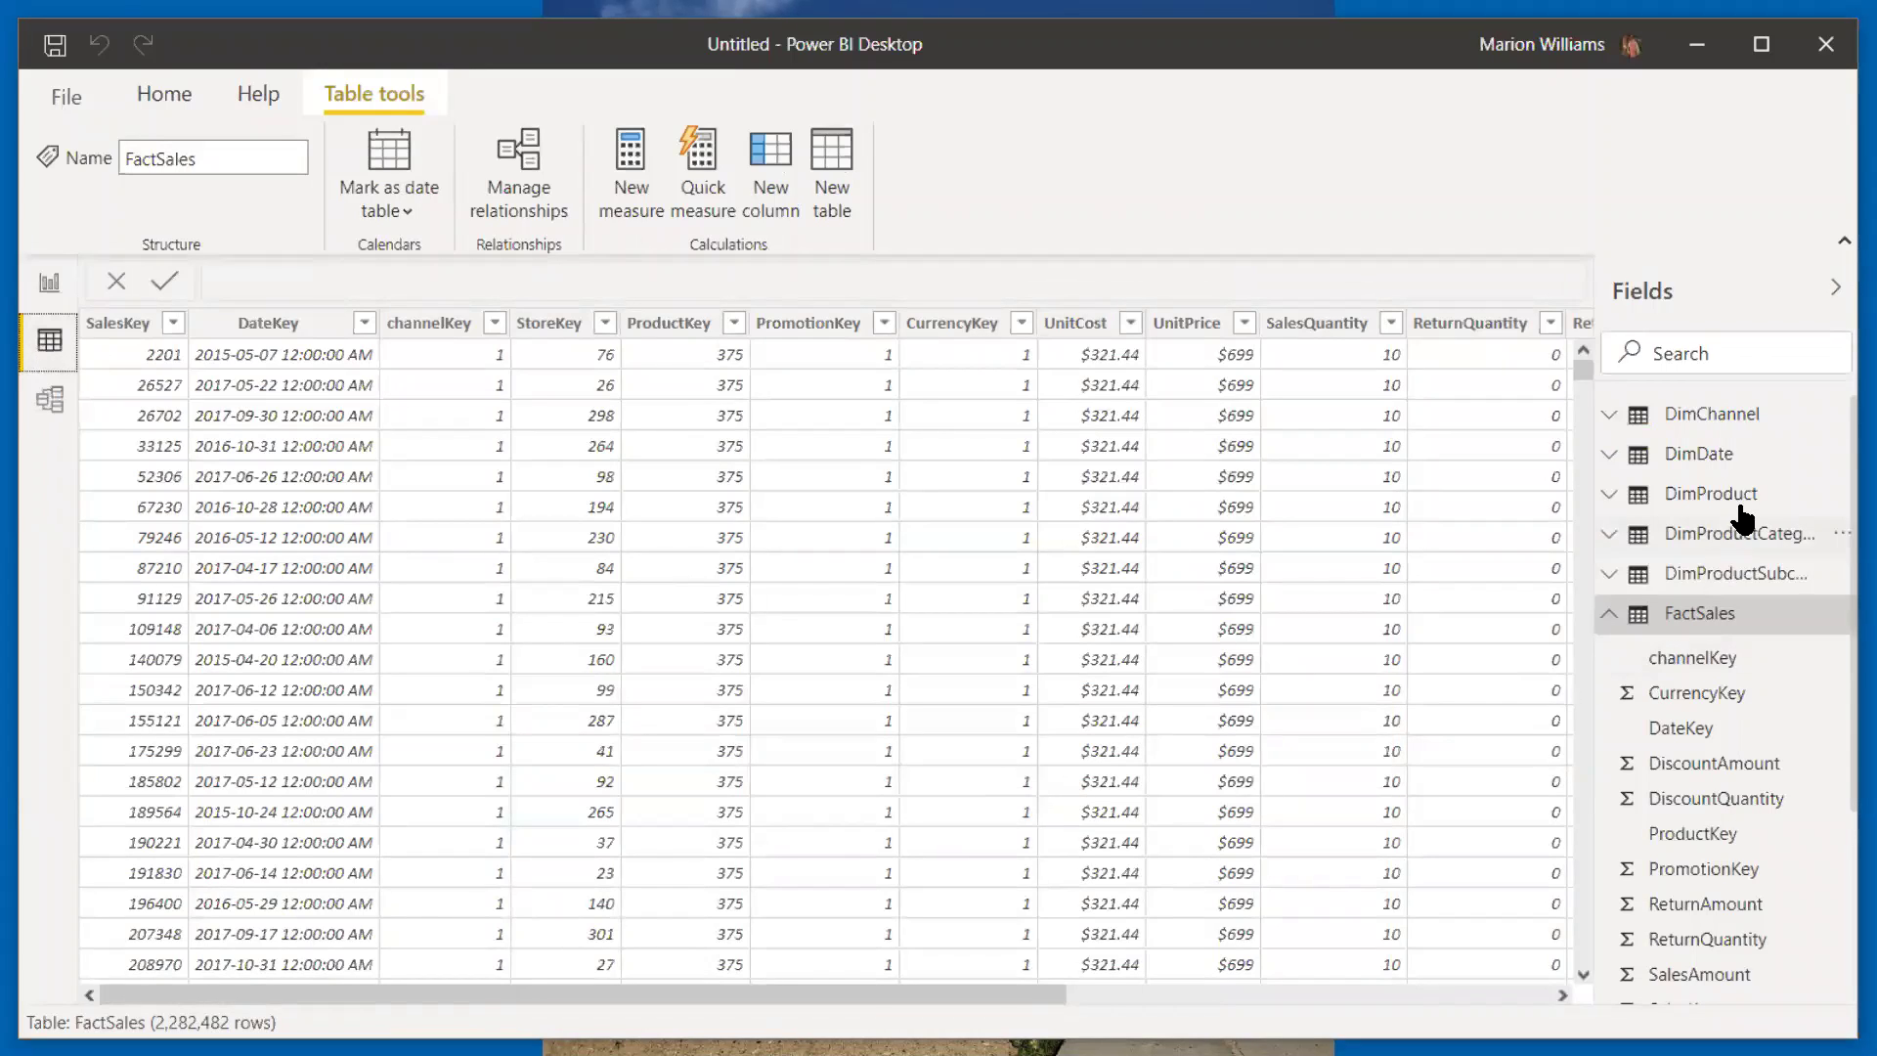
left_click(1612, 616)
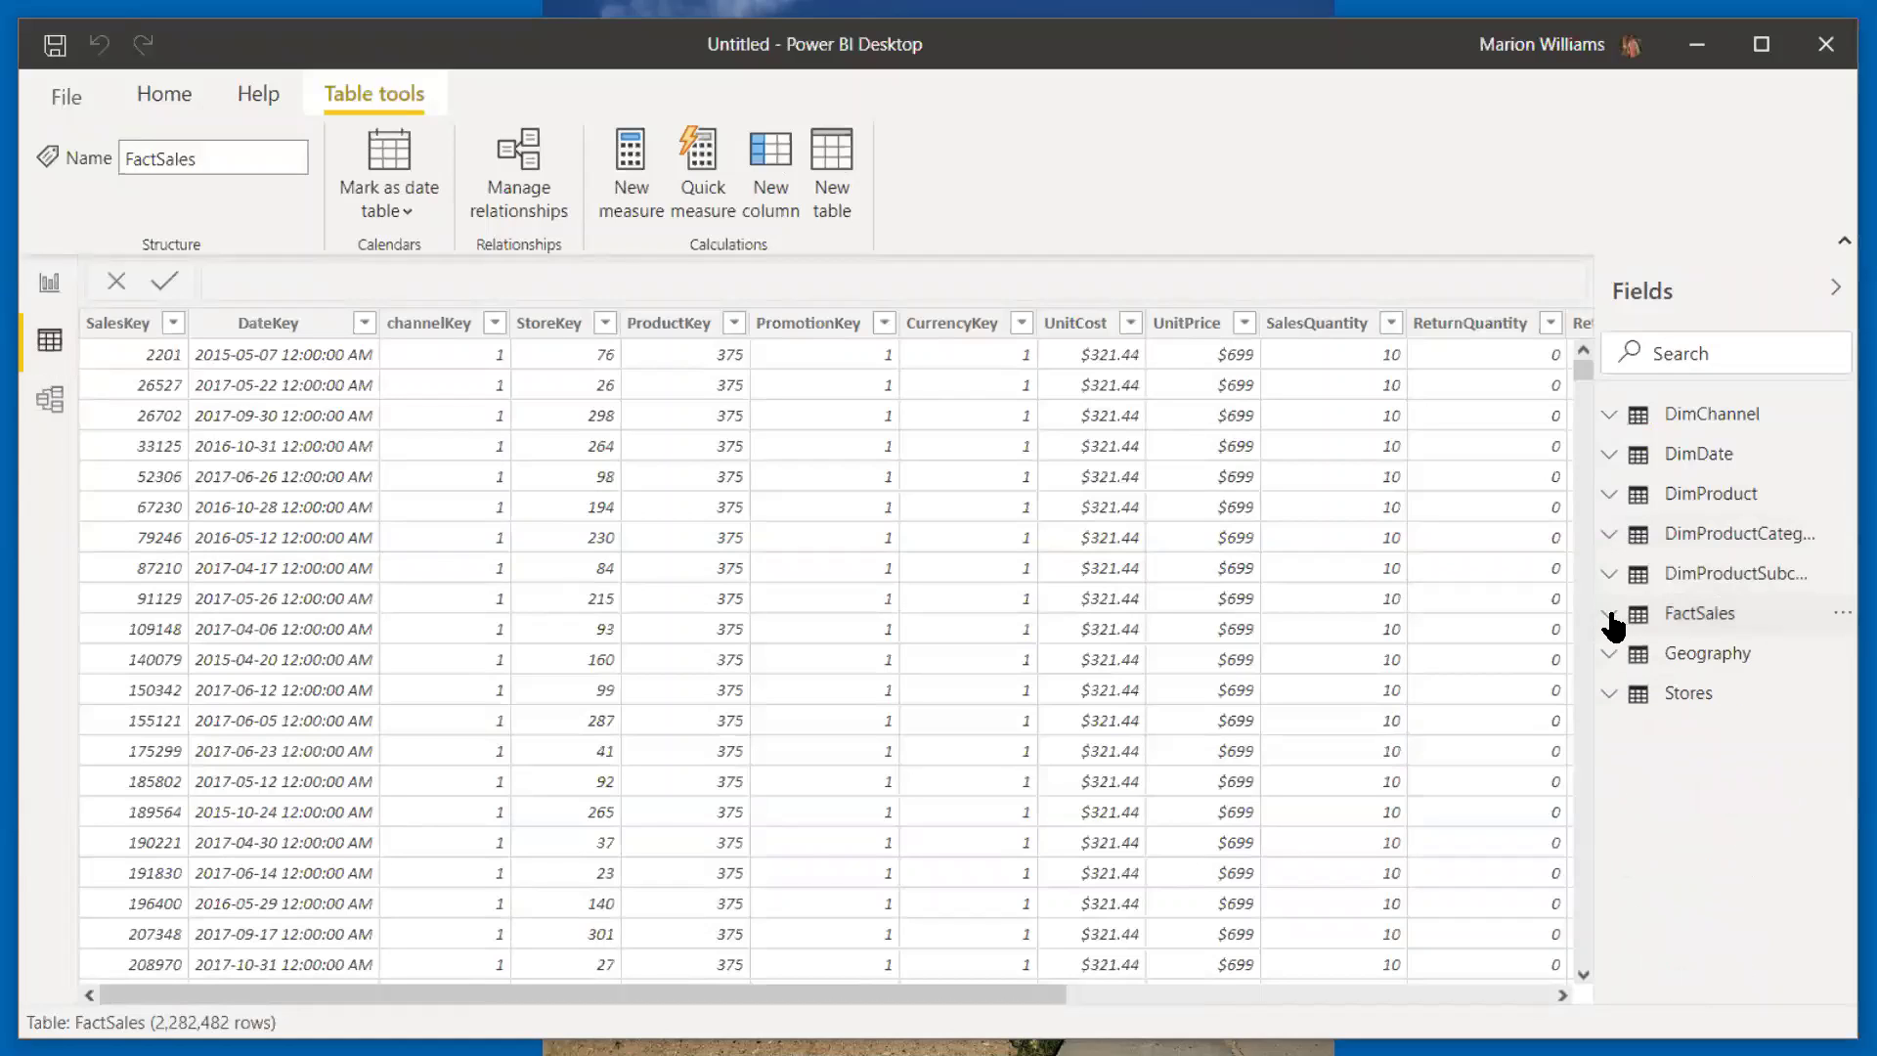
left_click(1689, 655)
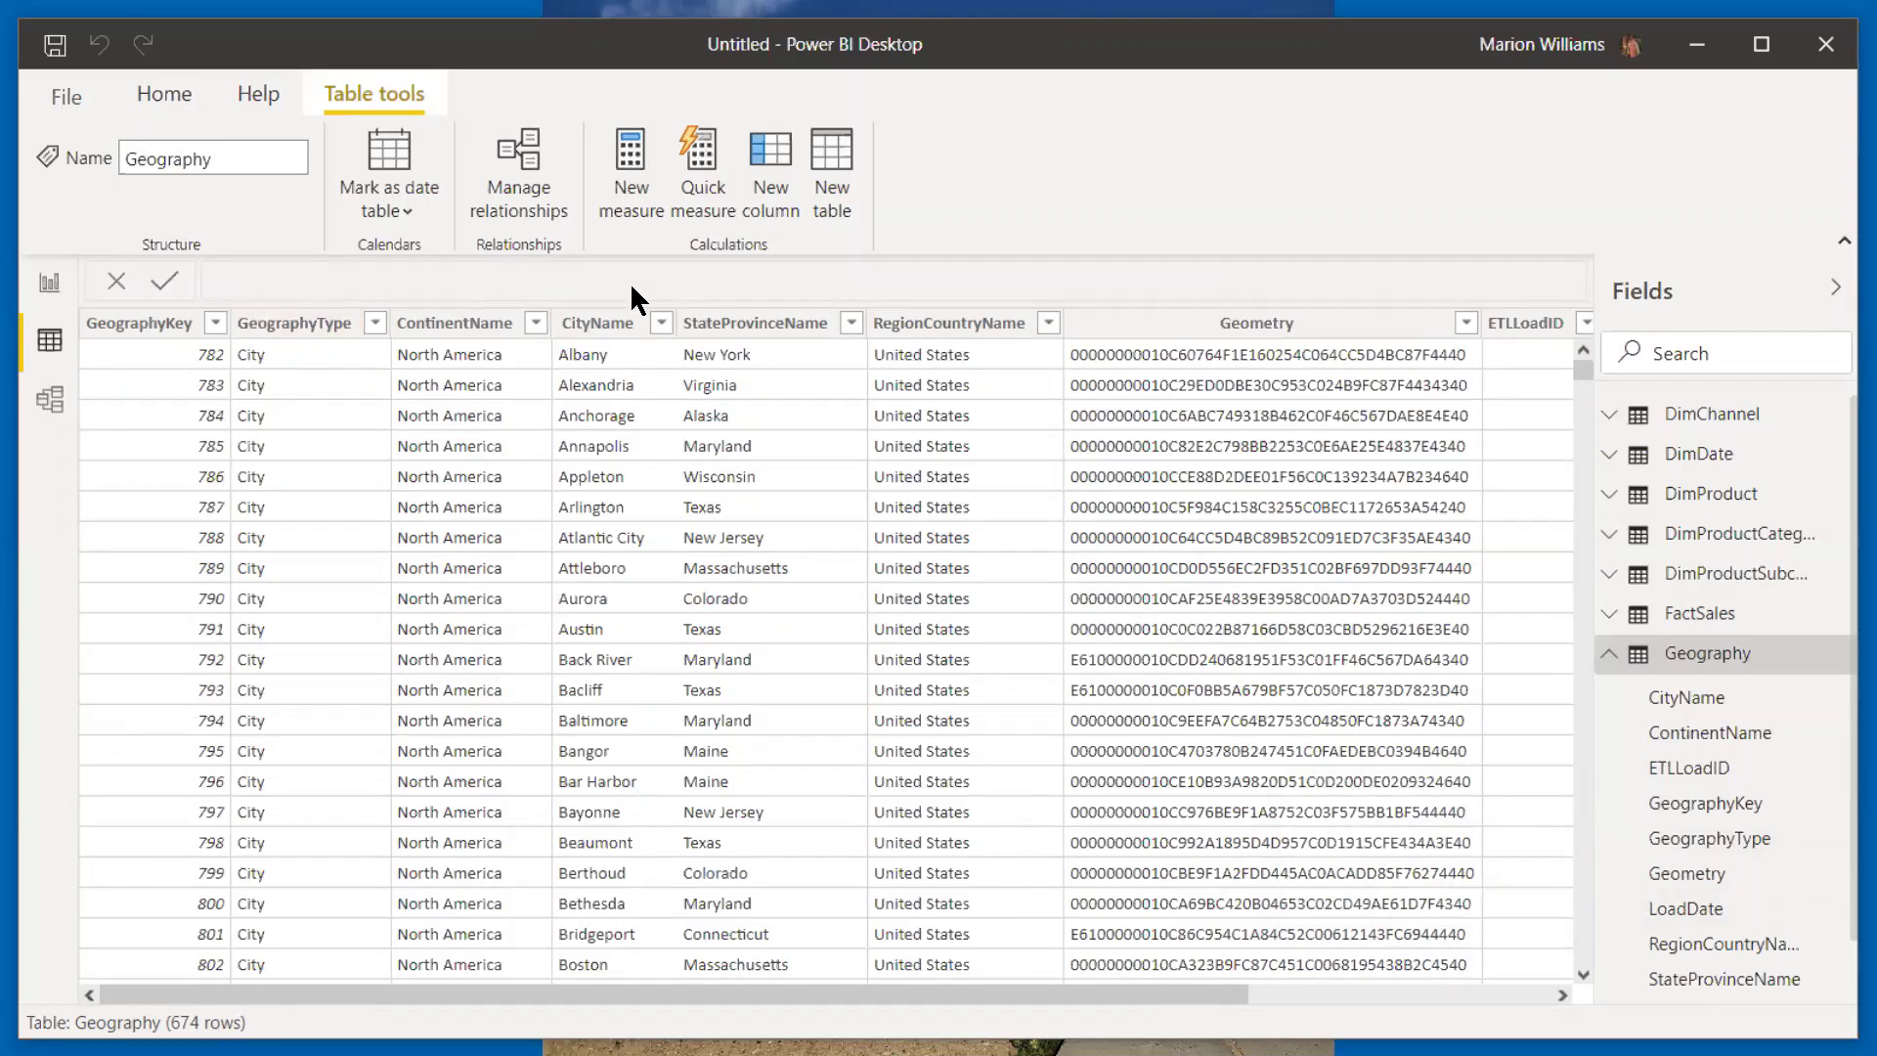
left_click(1672, 699)
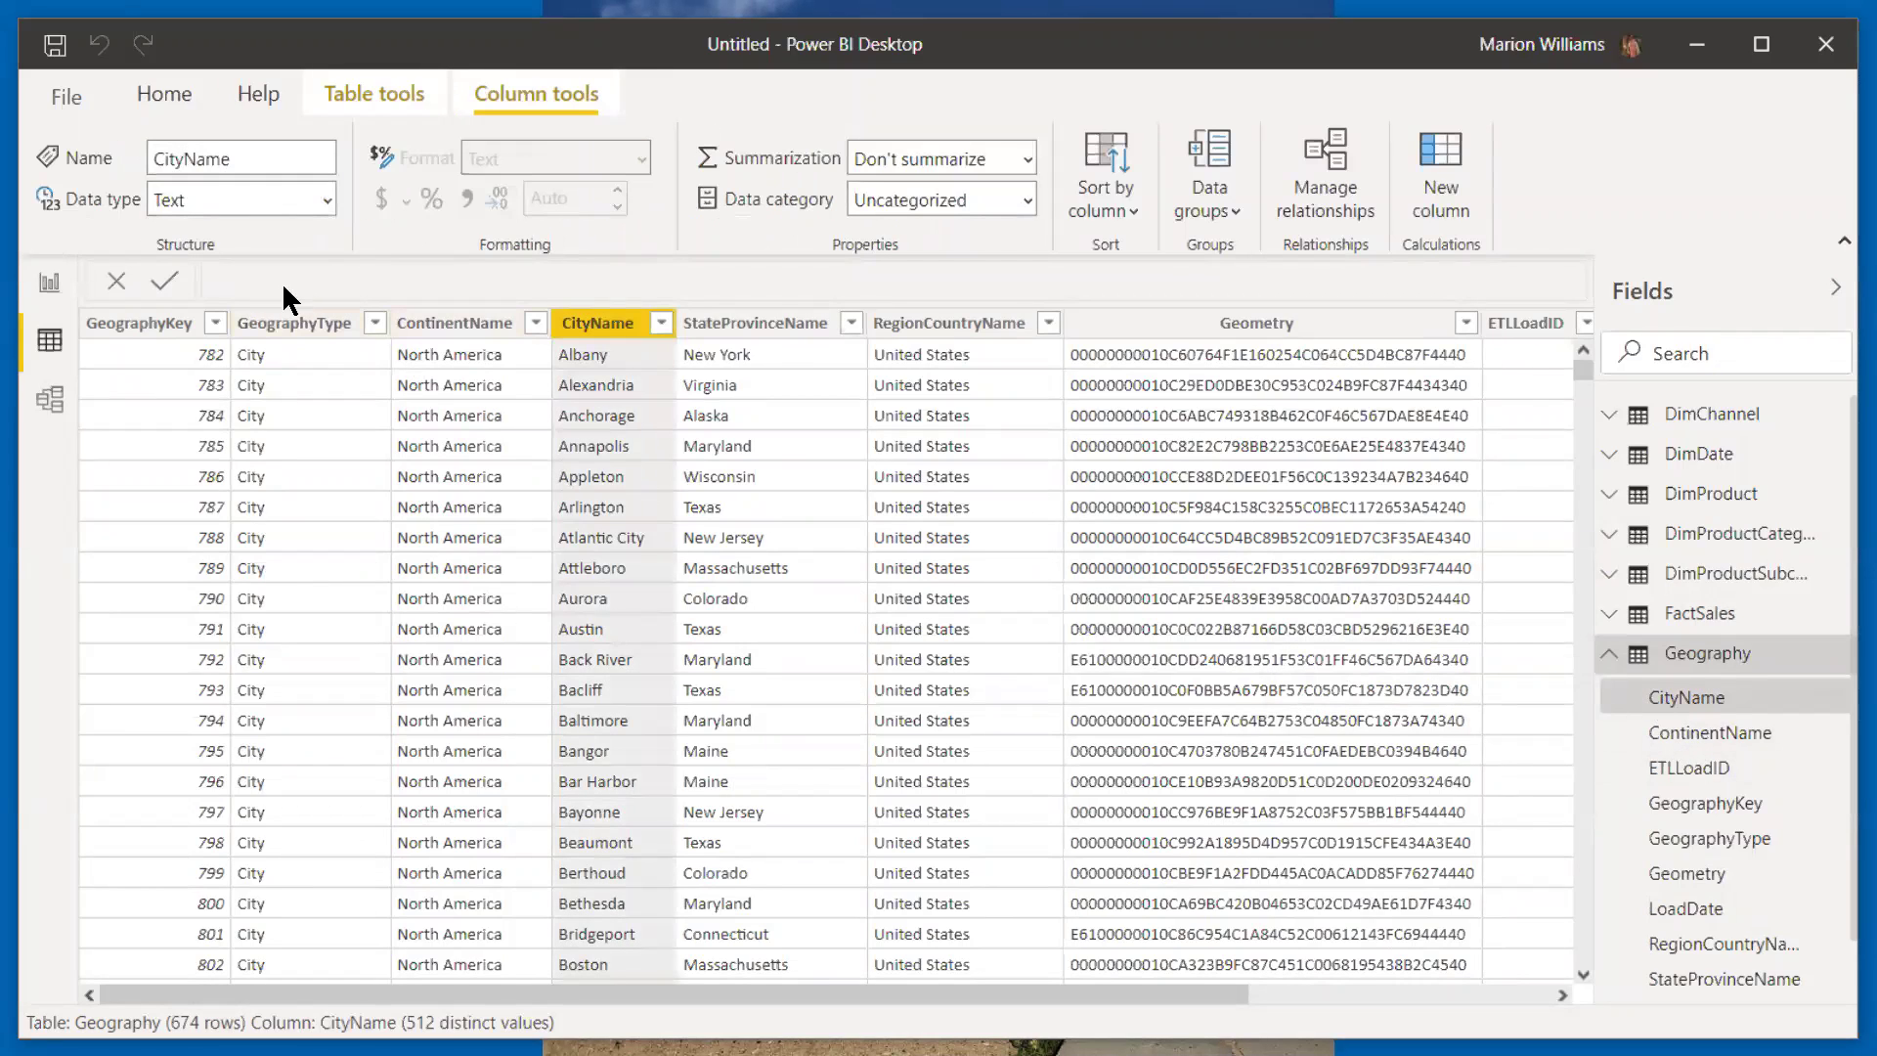
Step: Rename the ContinentName column of the Geography table to Continent
left_click(442, 329)
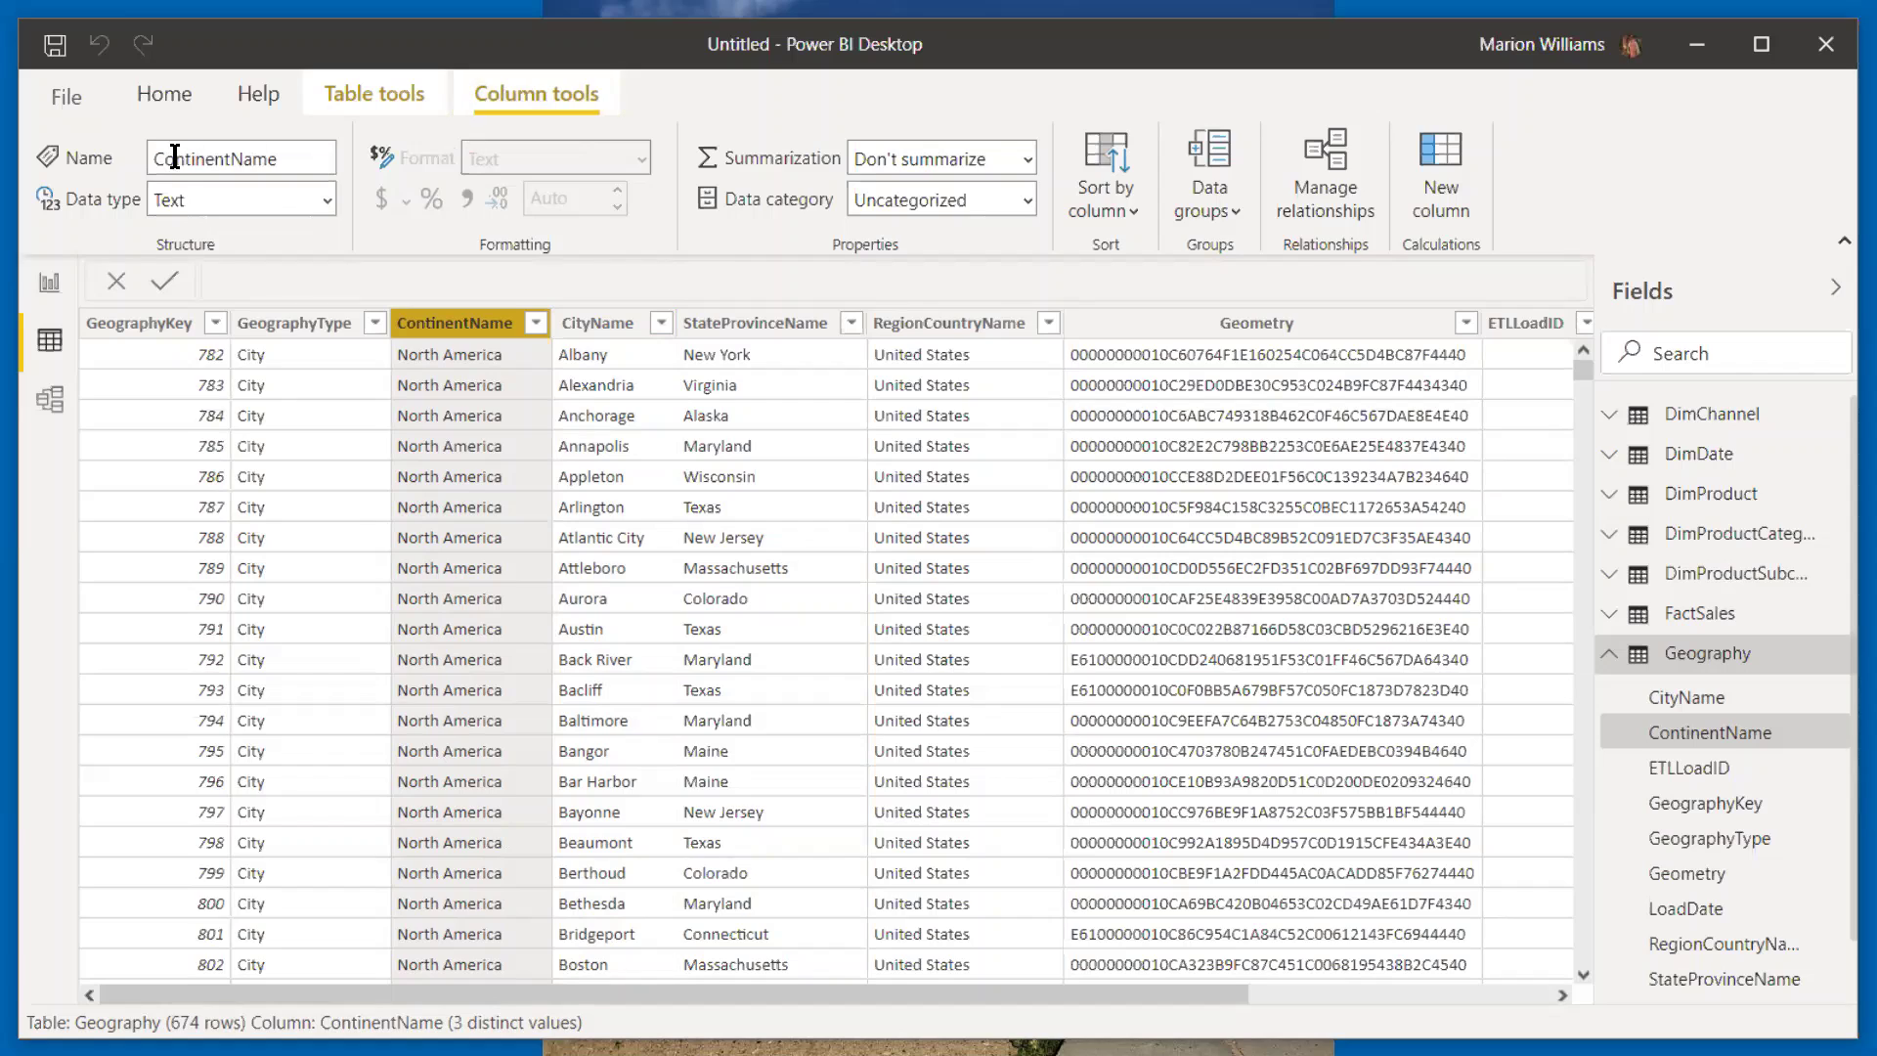
left_click(302, 158)
left_click(302, 158)
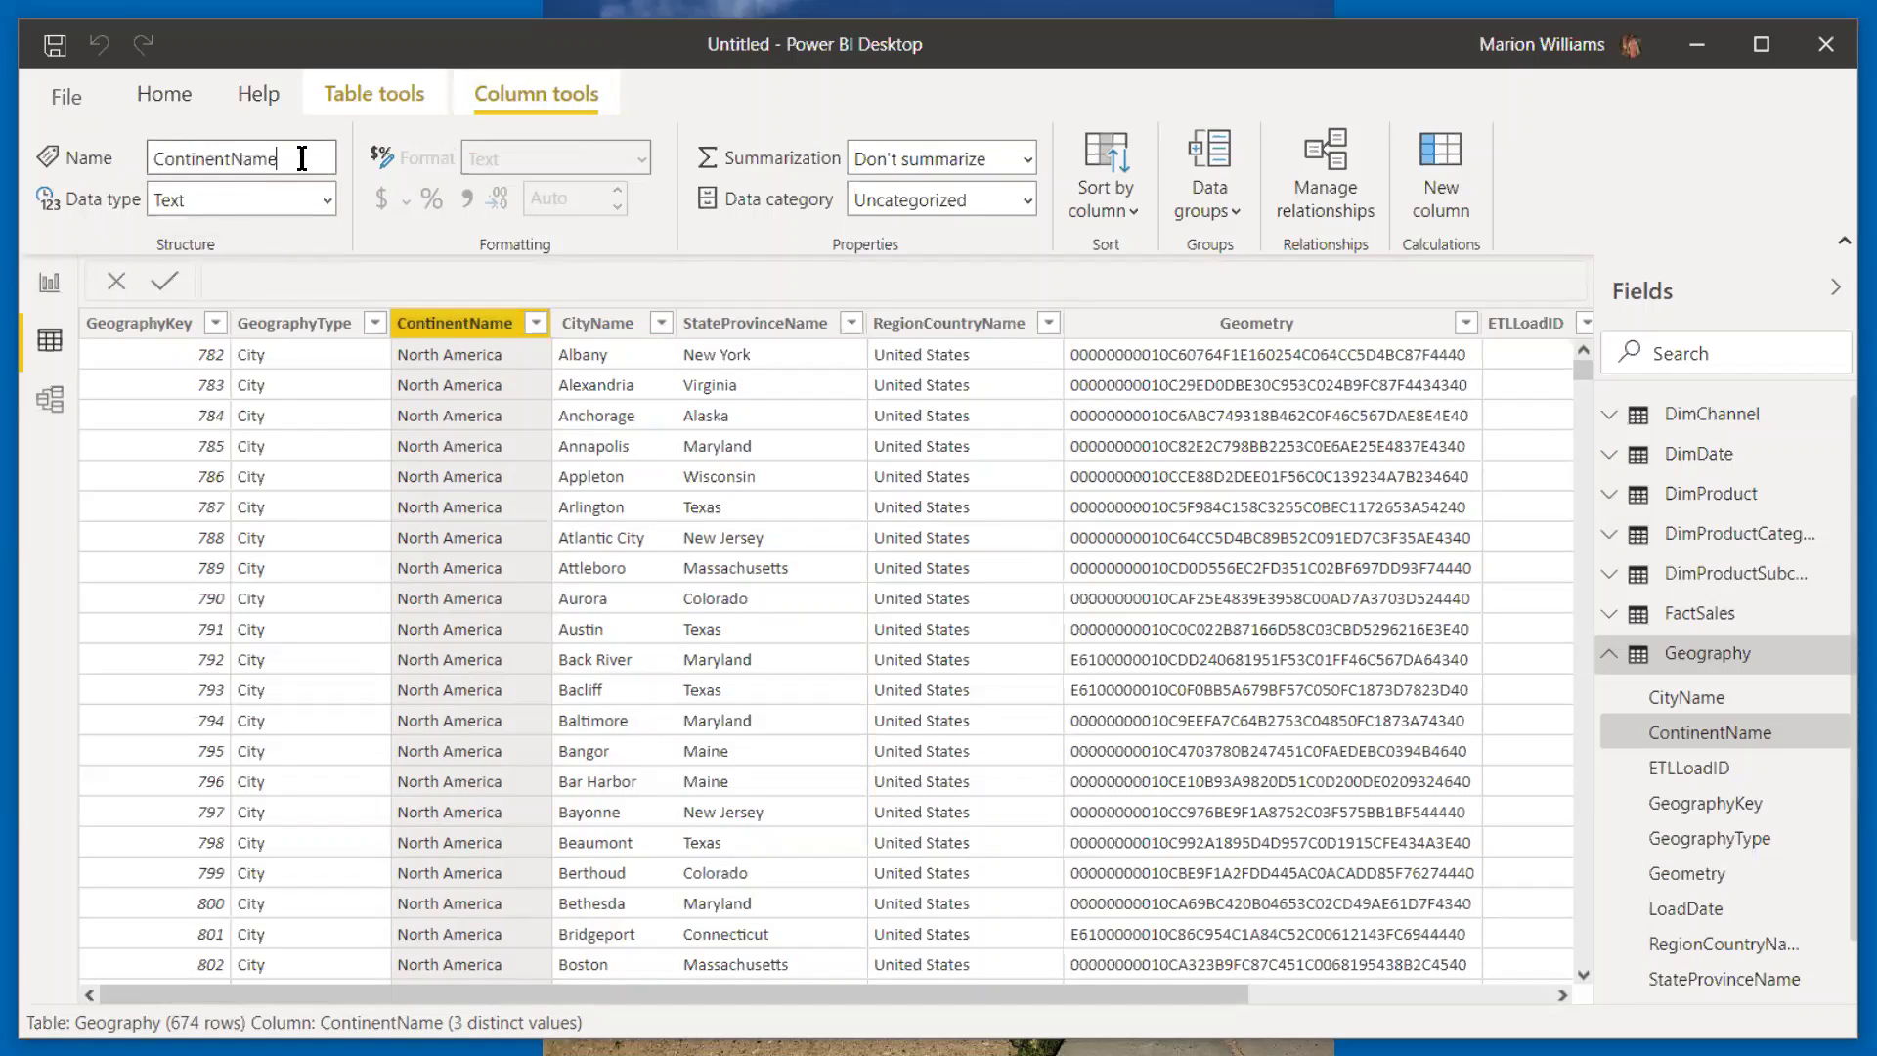
key("BackSpace")
key("BackSpace")
key("Return")
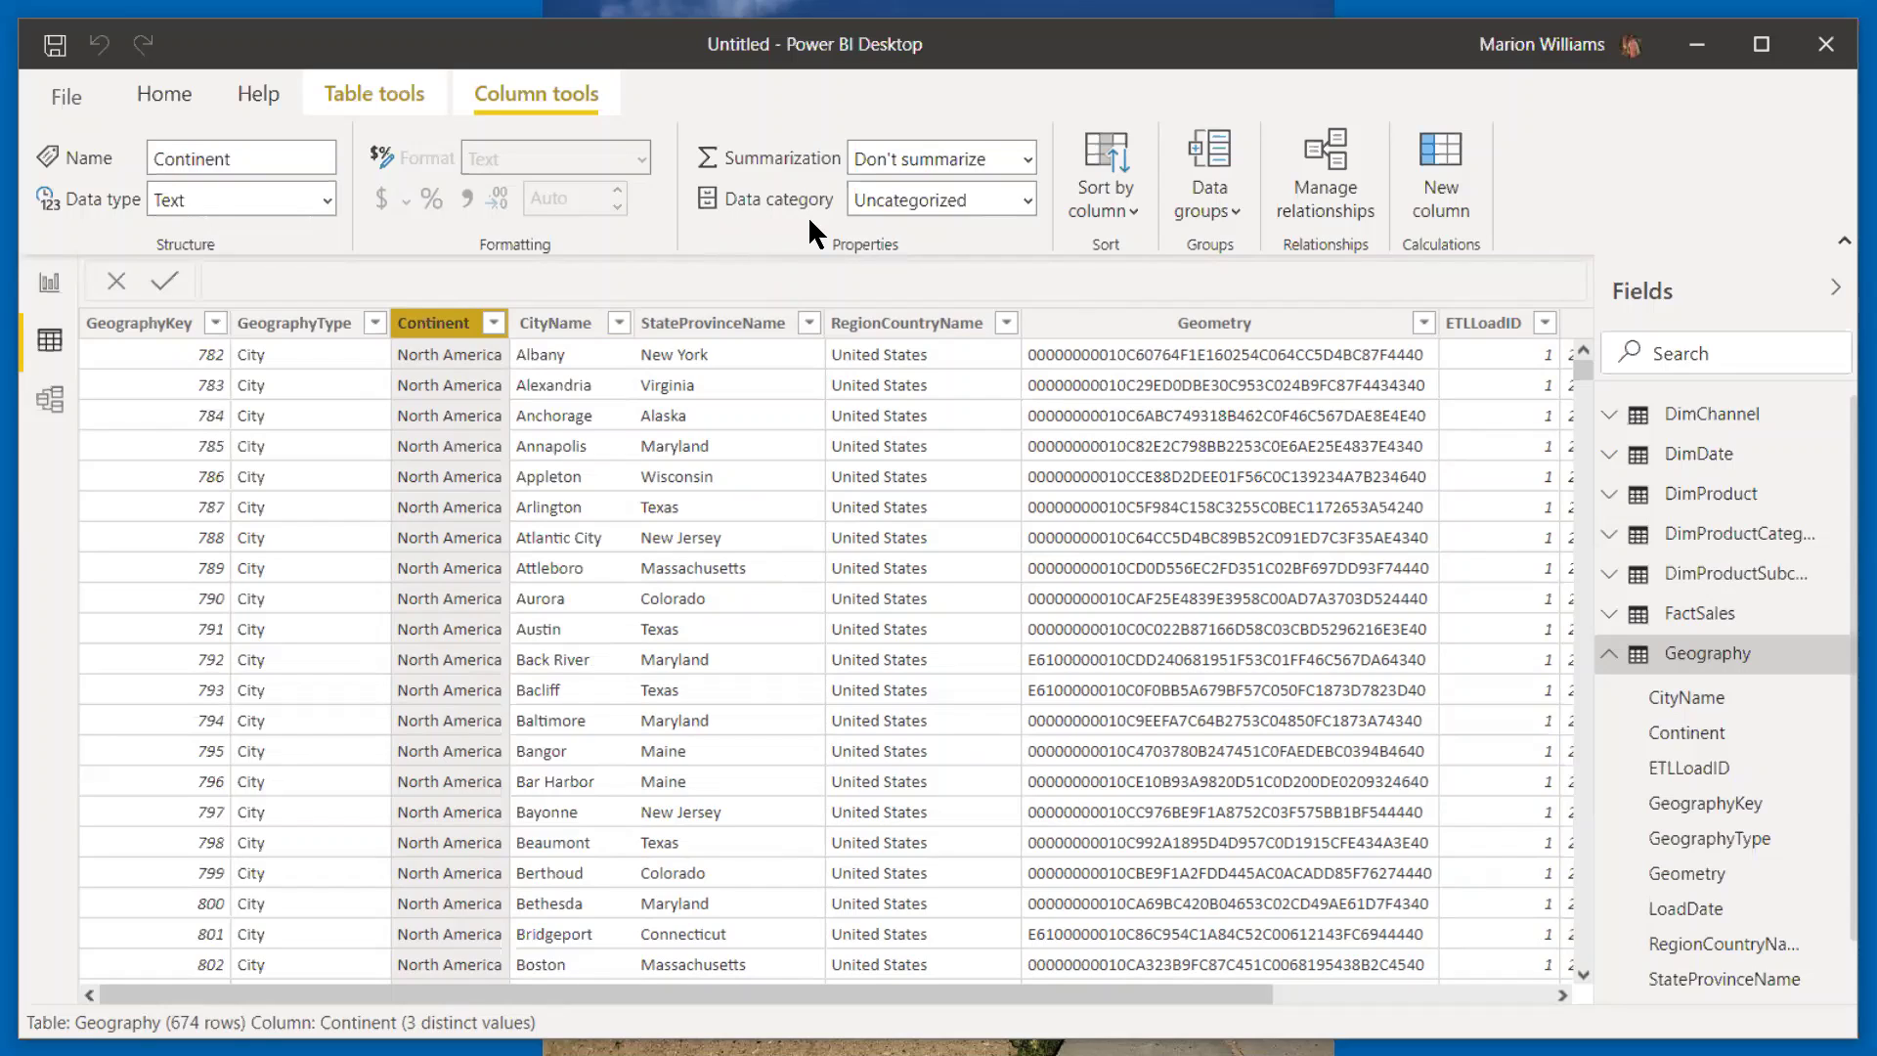
Step: Set the data category of the Geography table's Continent column to Continent and of its CityName column to City
left_click(1027, 202)
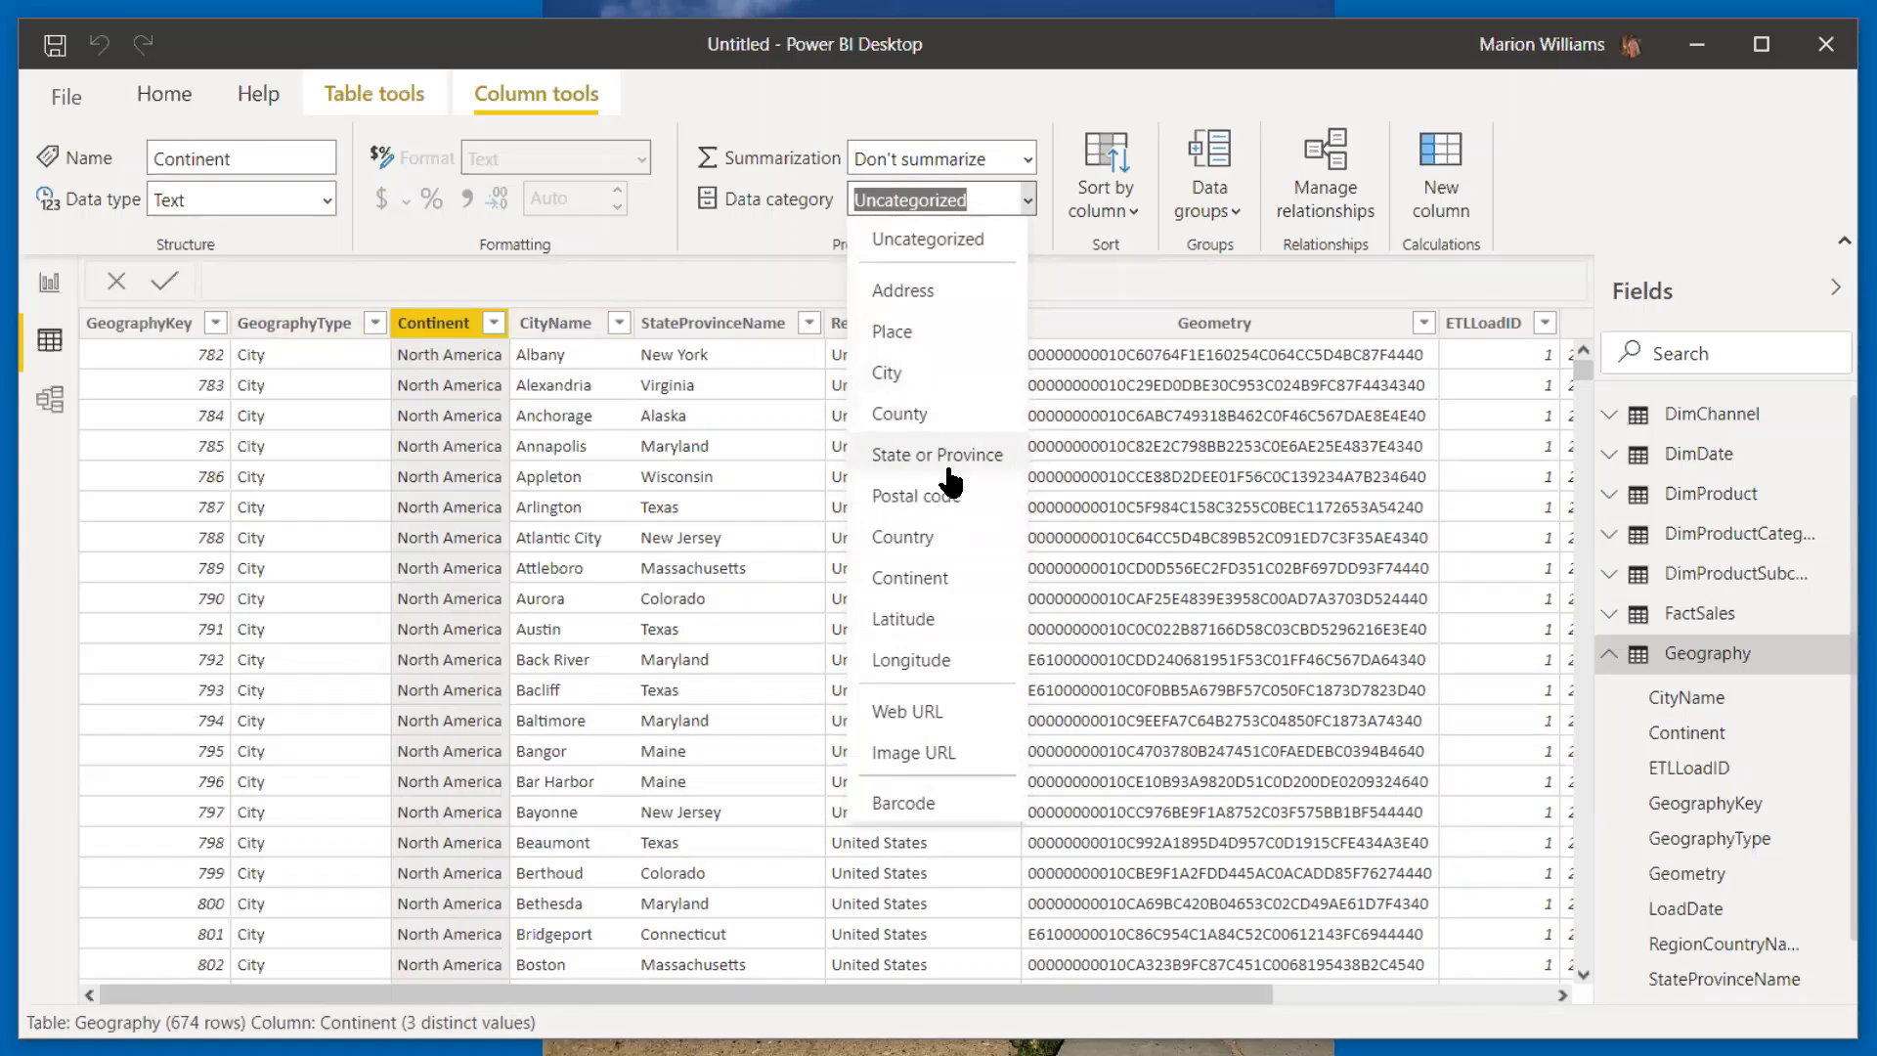
left_click(908, 576)
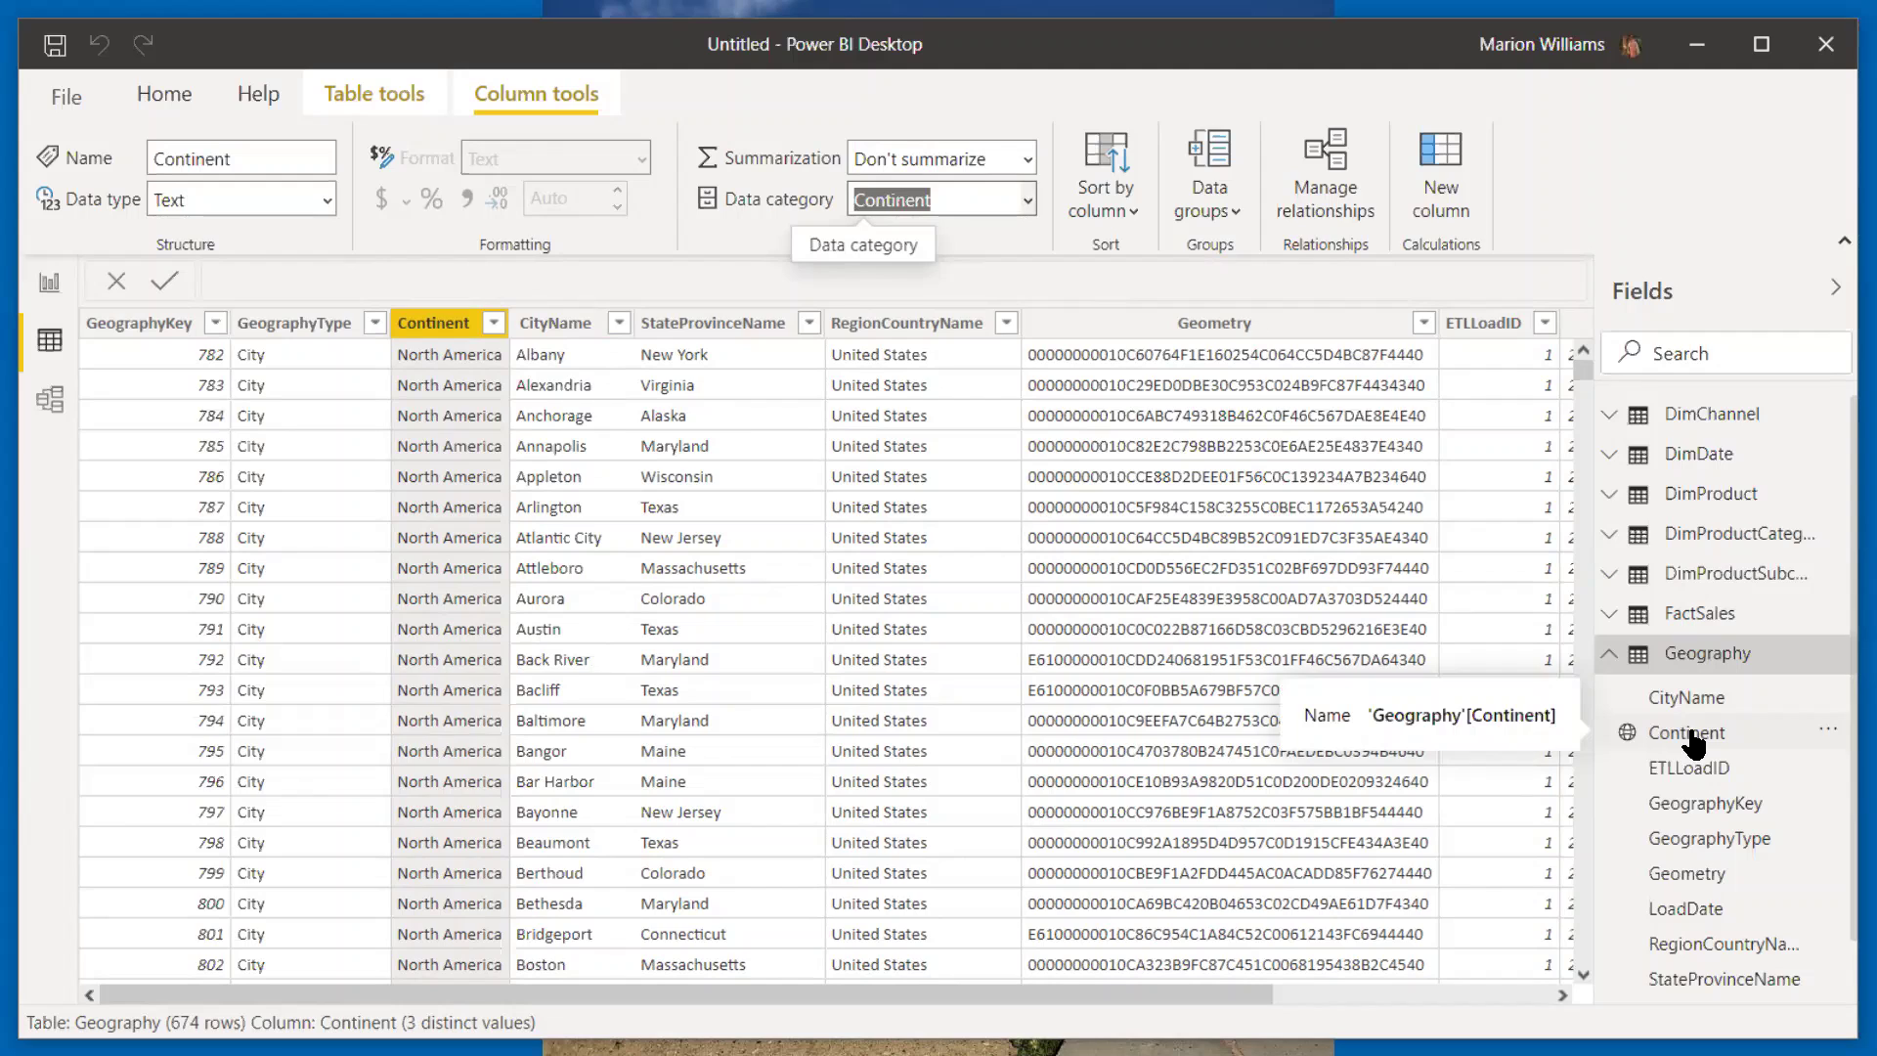
left_click(575, 325)
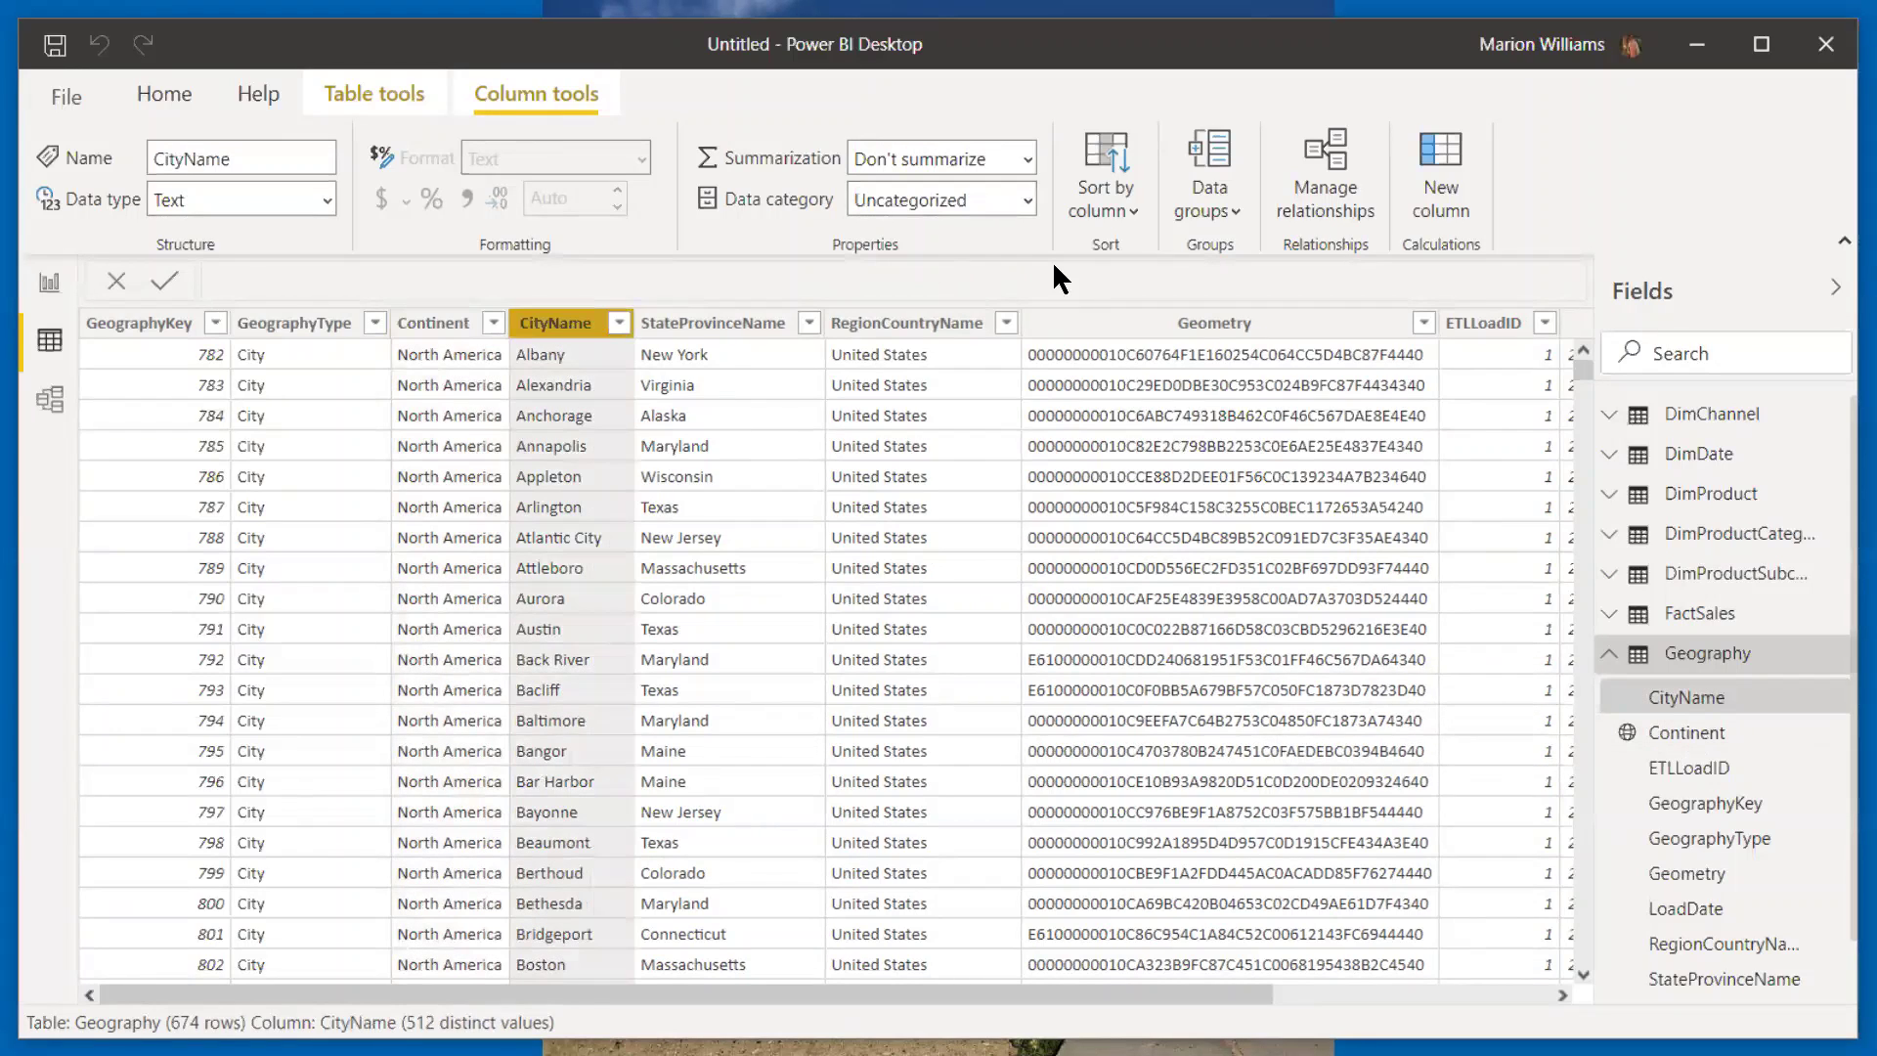
left_click(1029, 201)
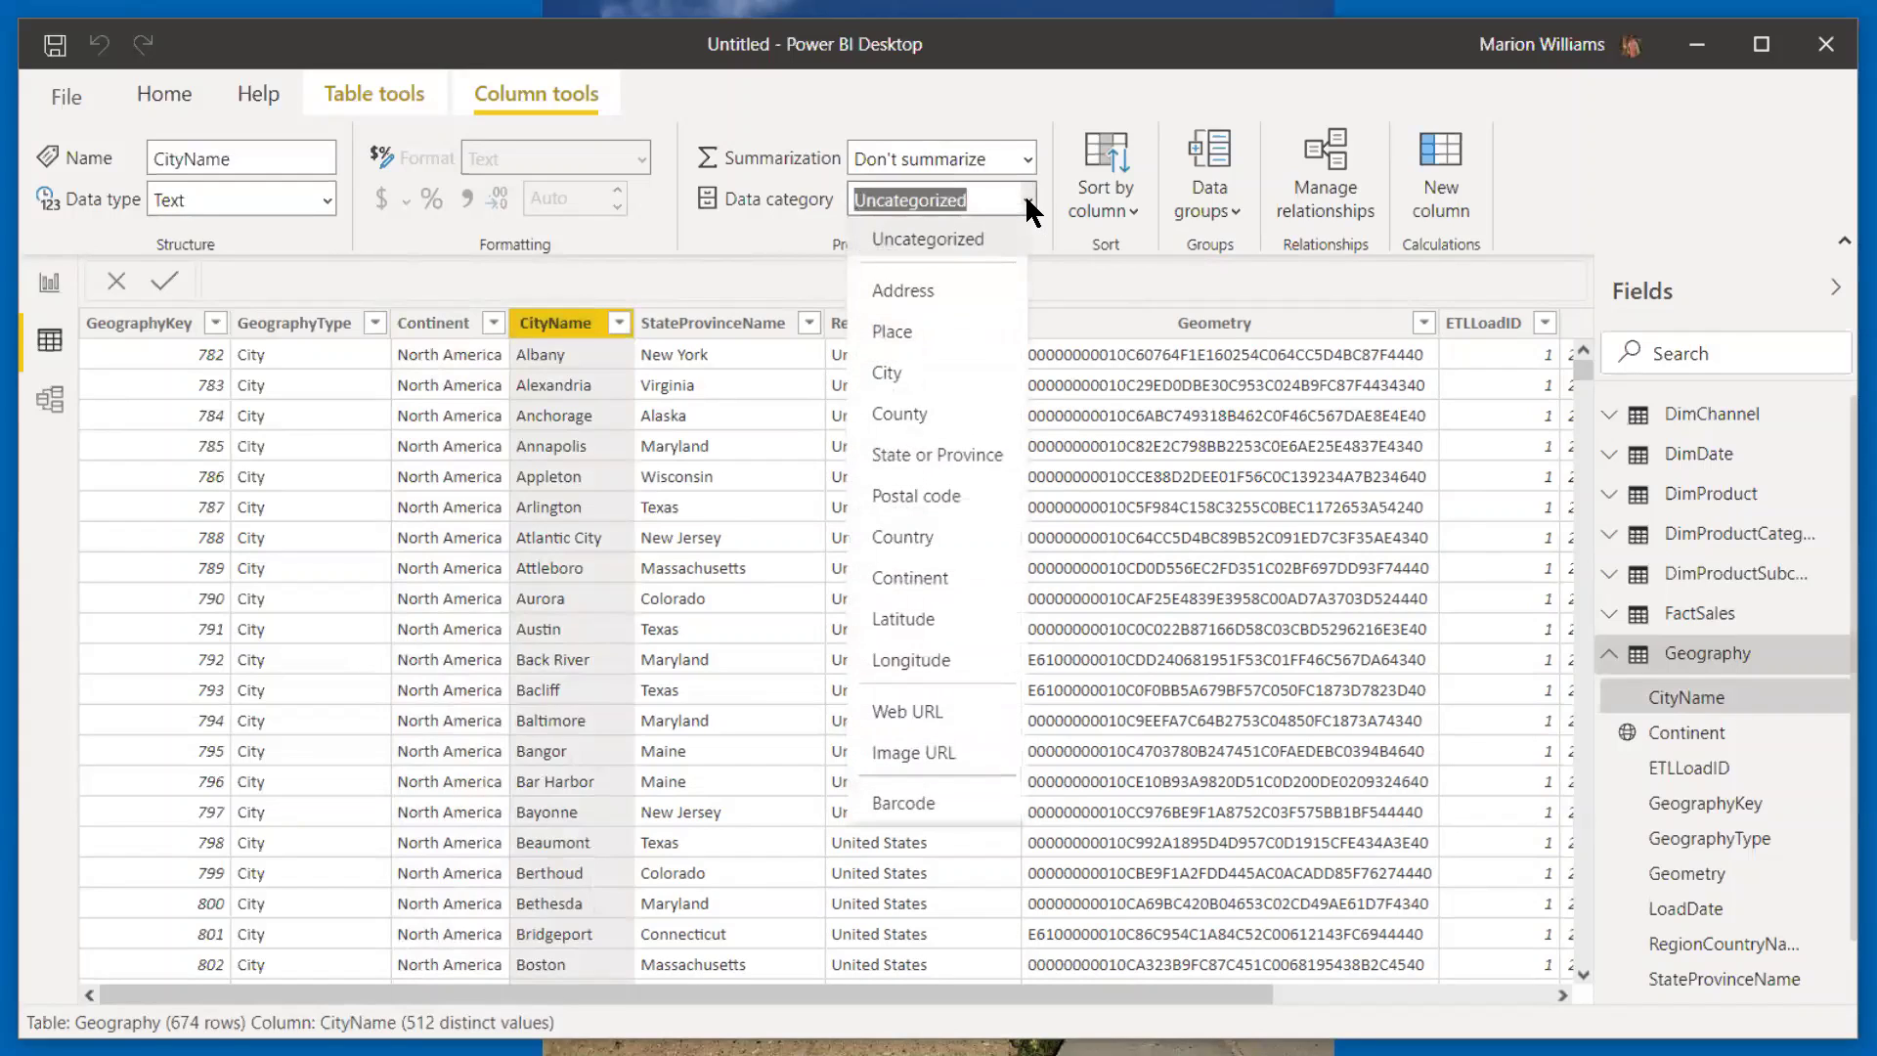
left_click(894, 378)
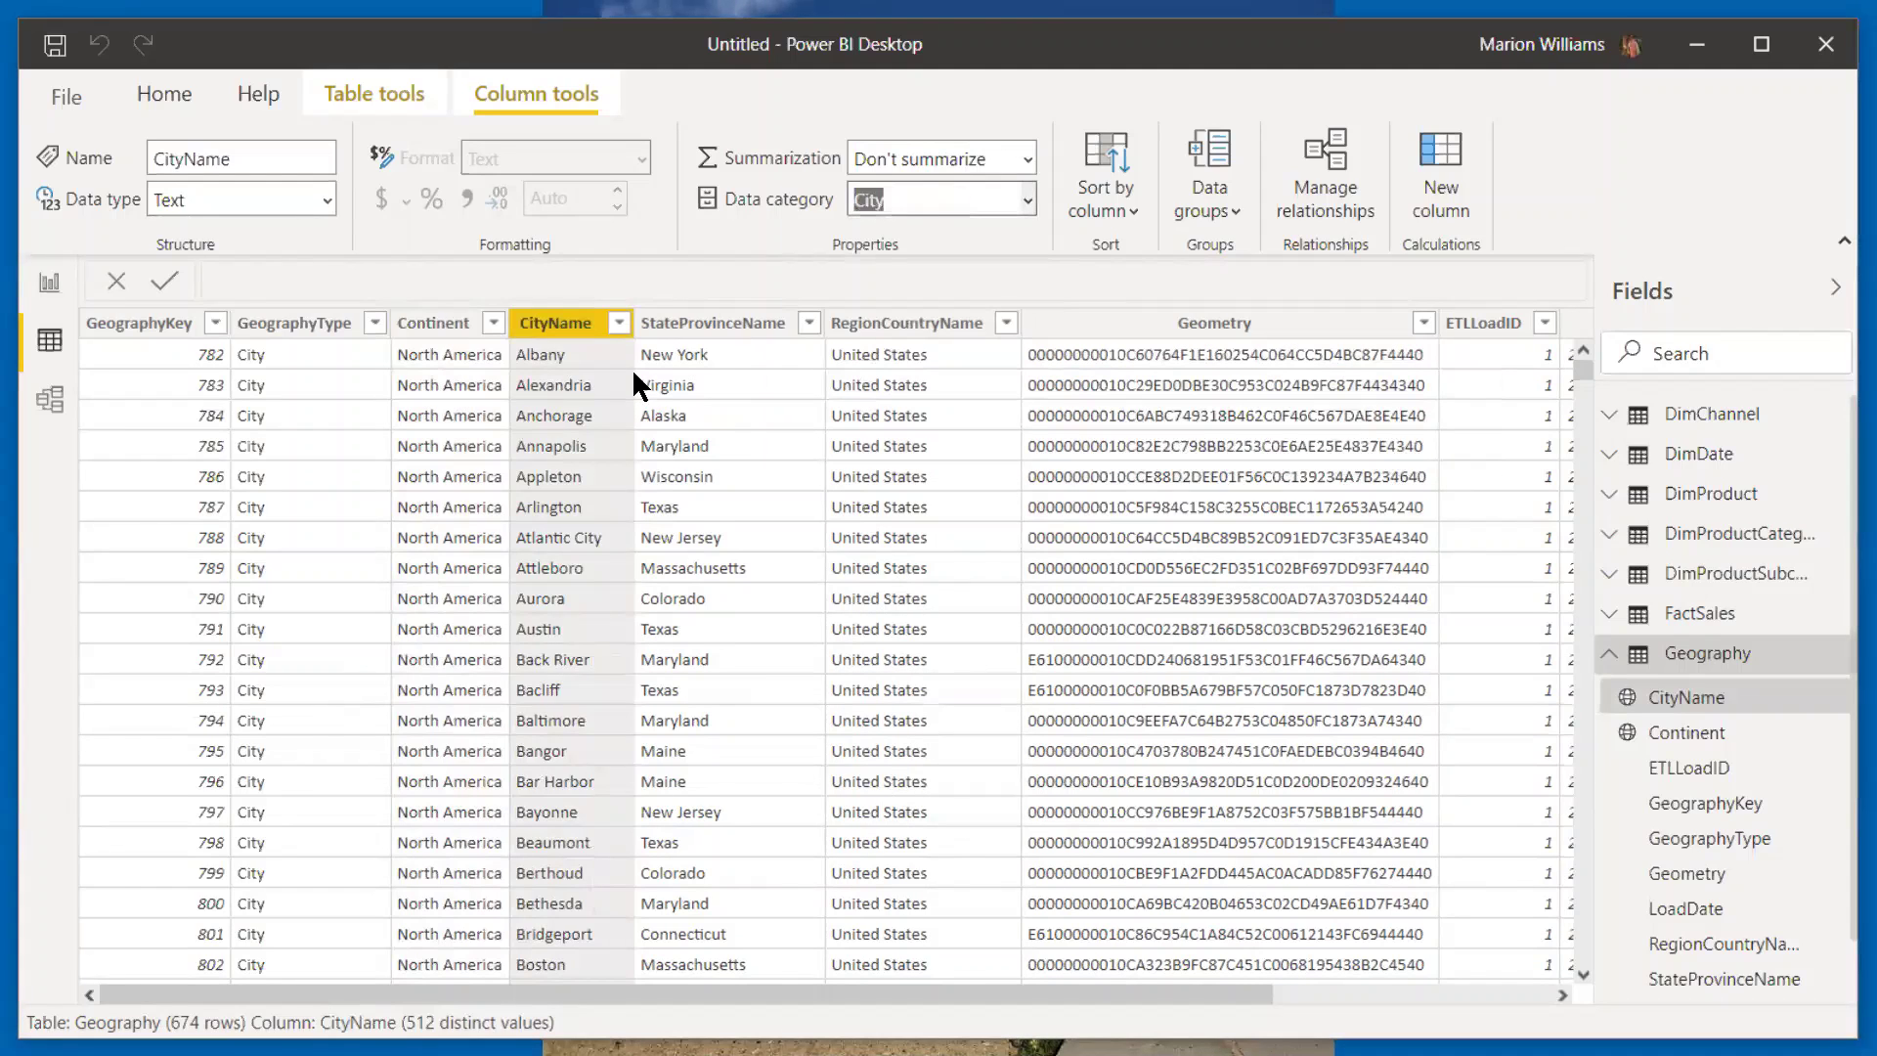
Step: Categorize the StateProvinceName column as State or Province and the RegionCountryName column as Country
left_click(719, 336)
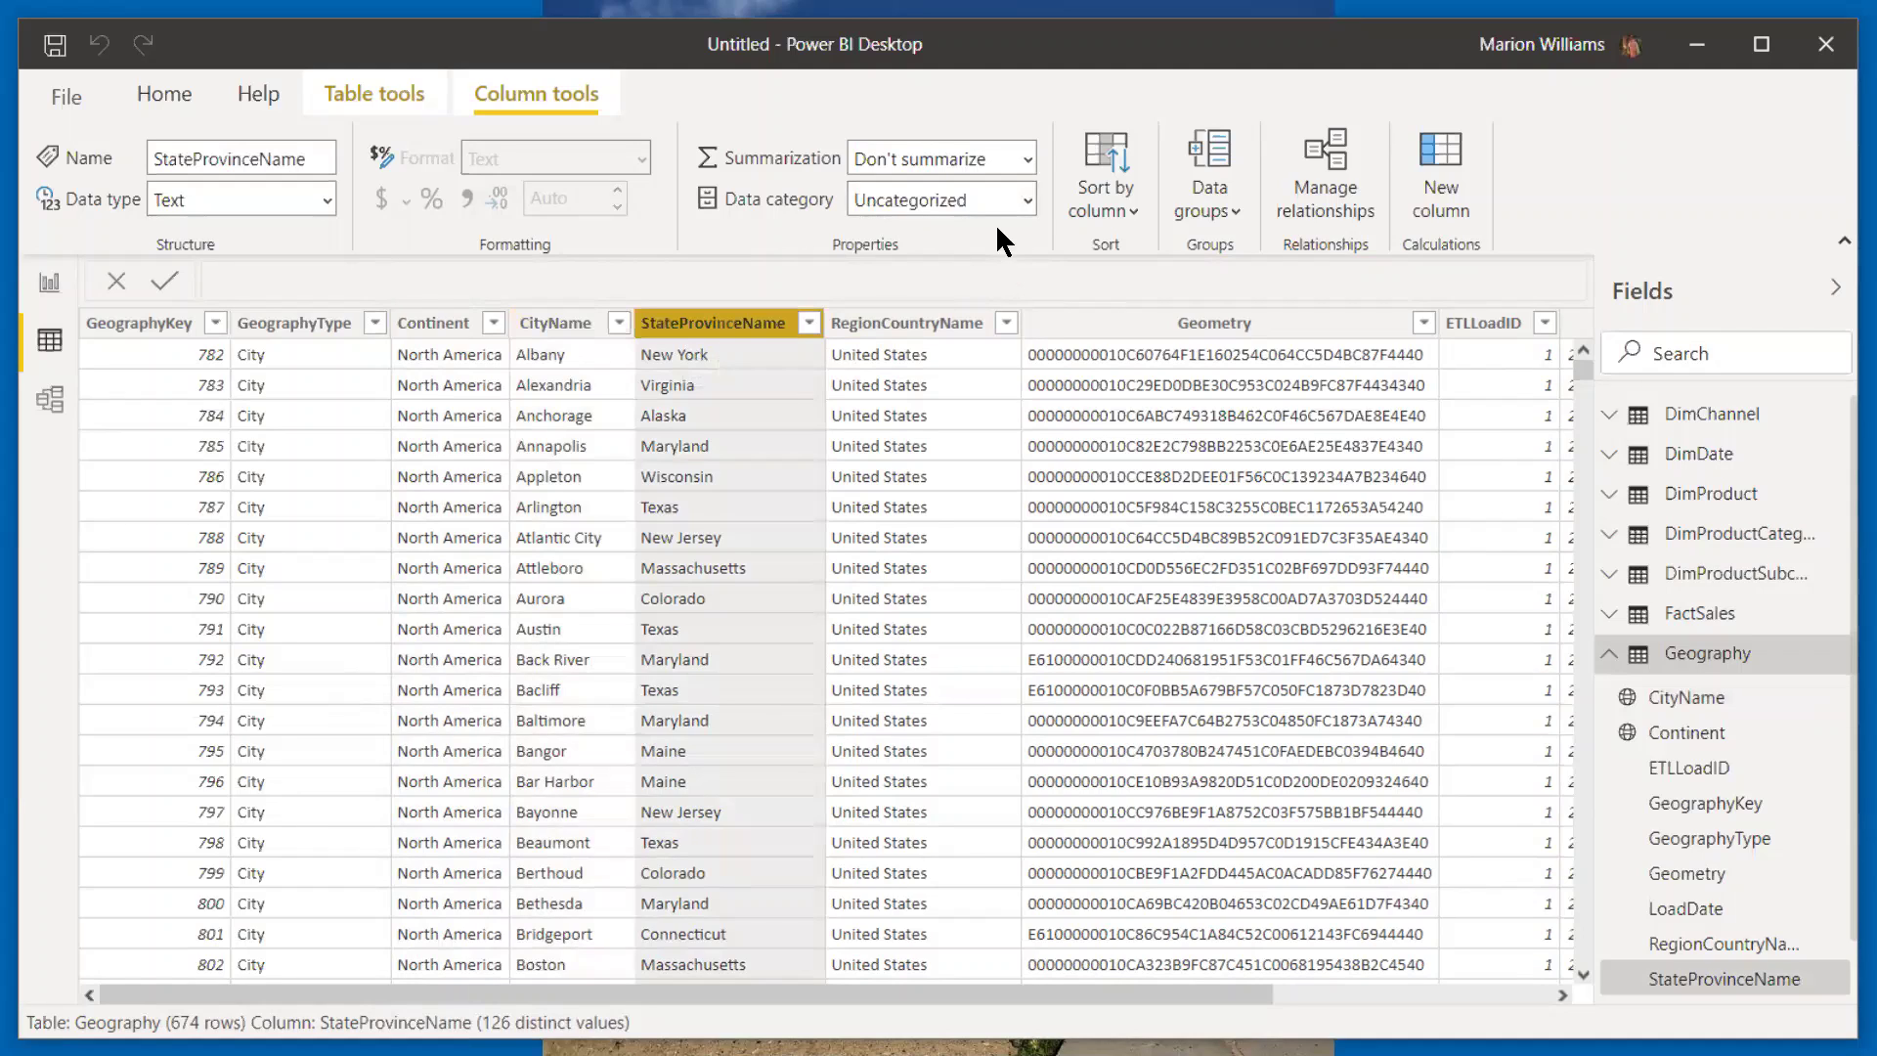
left_click(1029, 200)
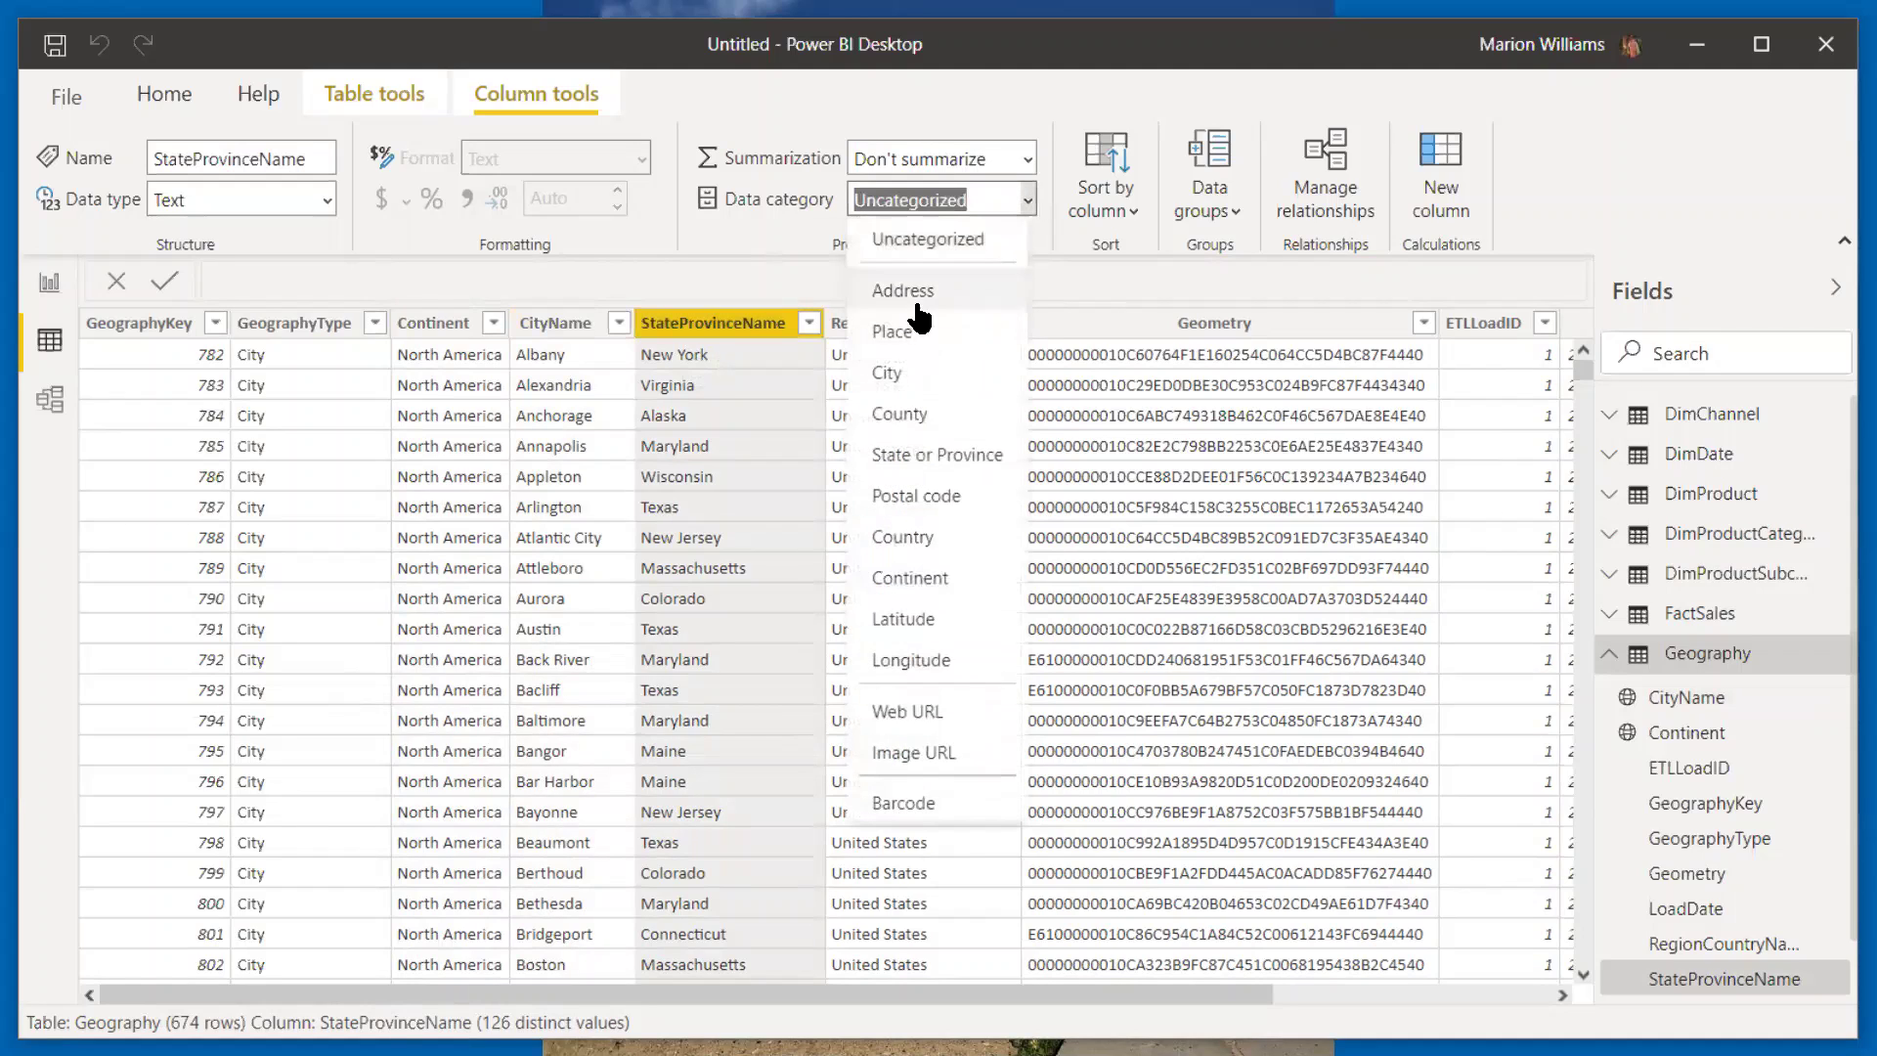
left_click(888, 449)
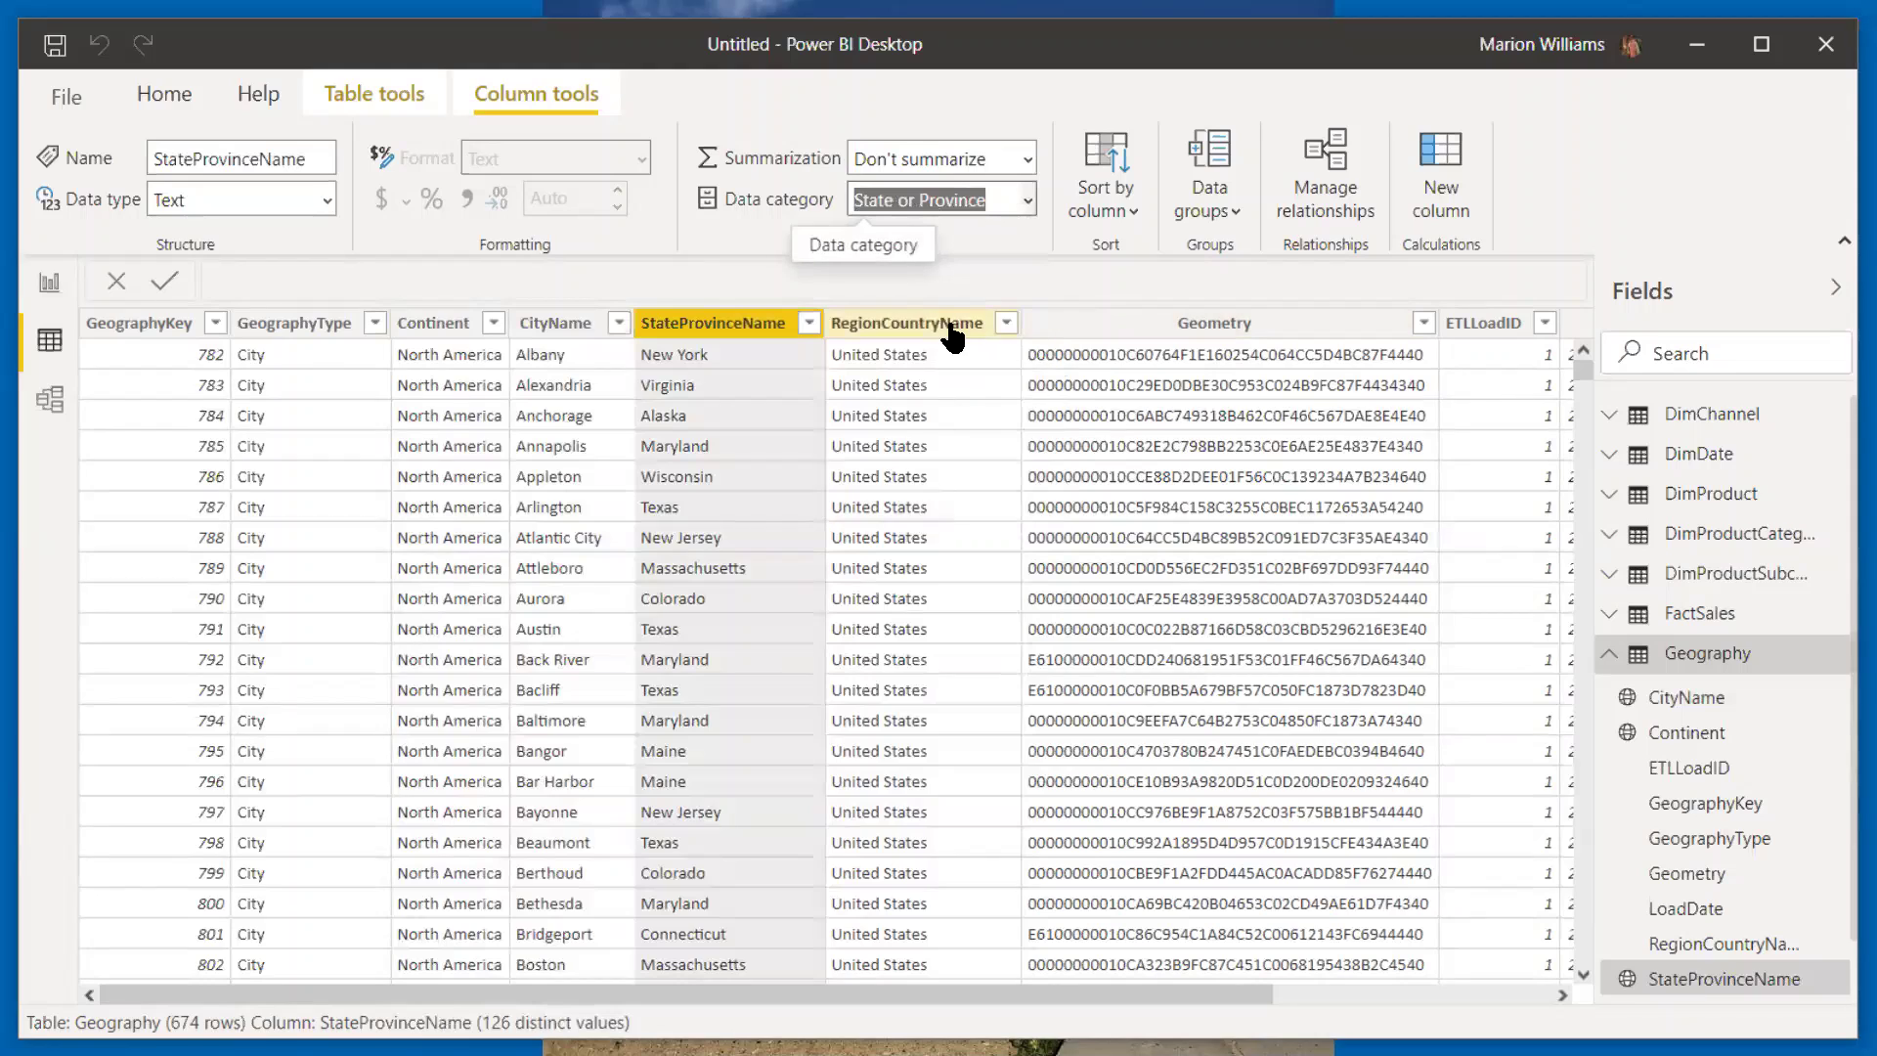
left_click(932, 333)
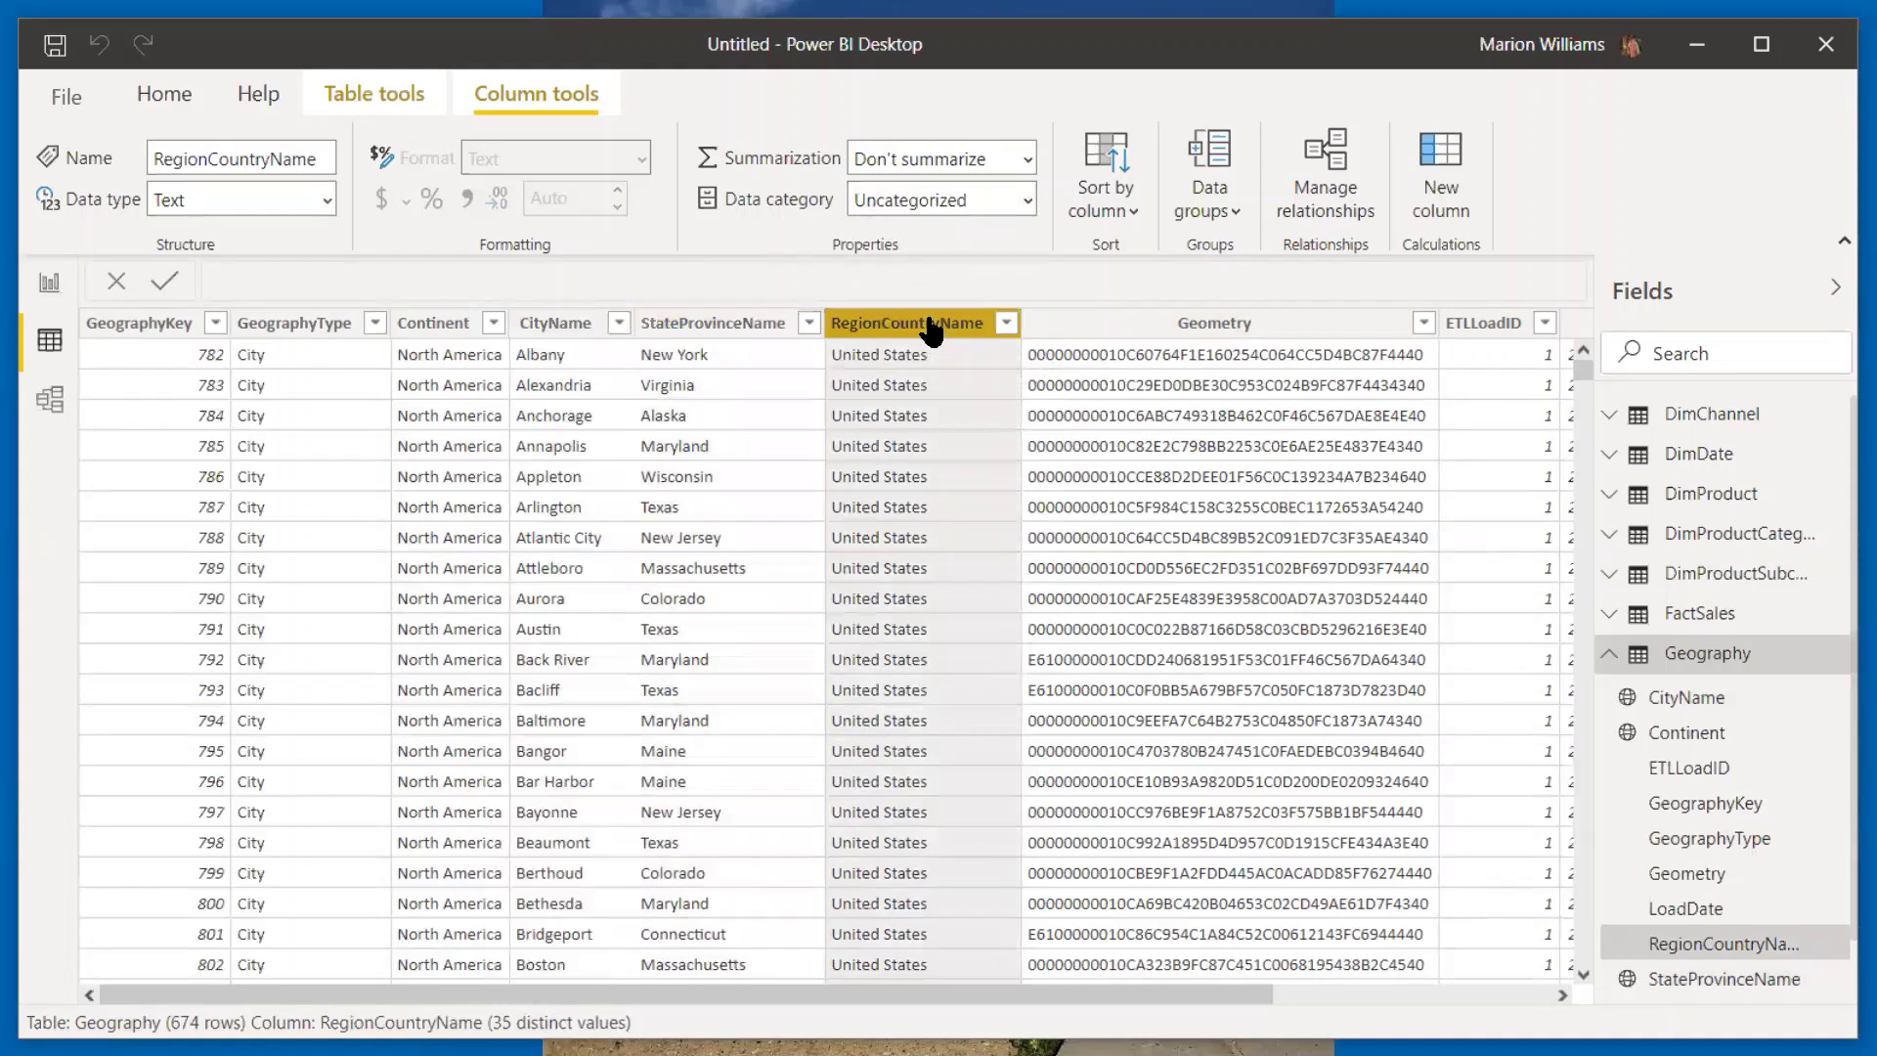
left_click(1026, 199)
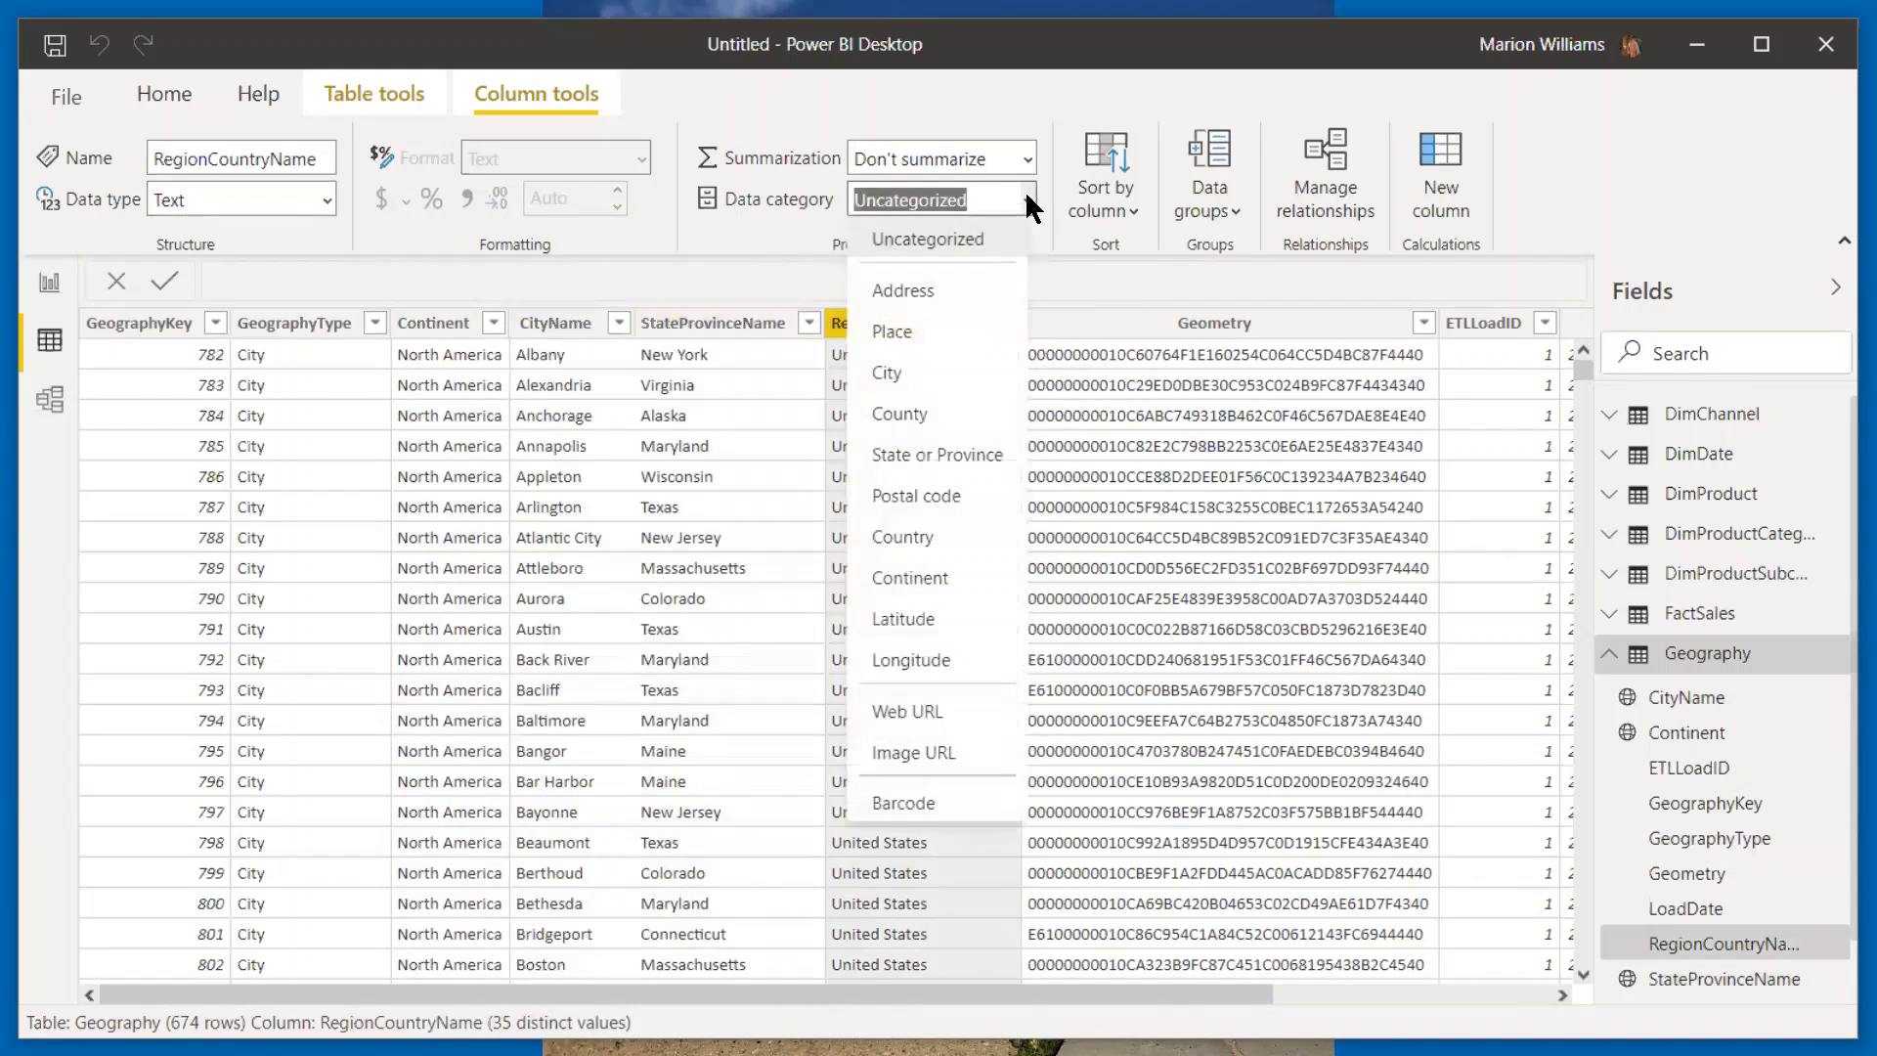
left_click(894, 533)
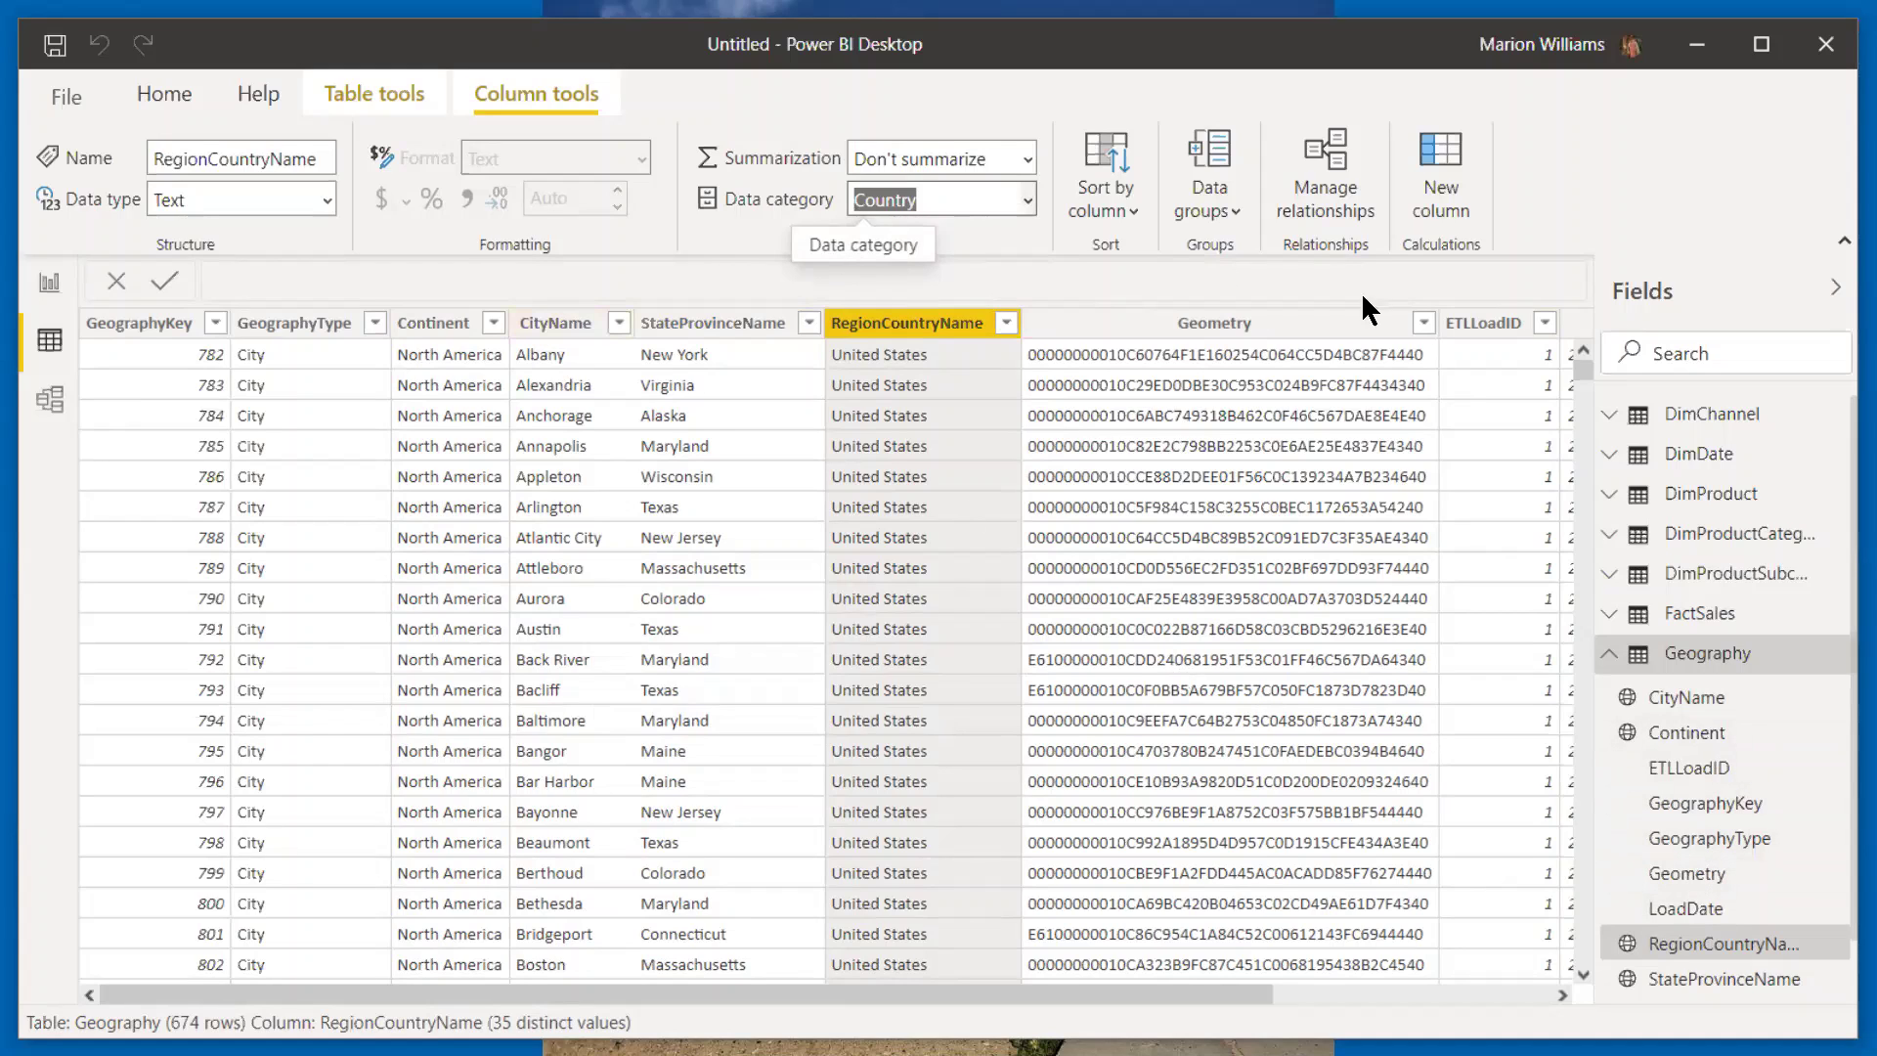
Step: Hide the ETLLoadID, GeographyKey and LoadDate columns of the Geography table in report view
left_click(1474, 328)
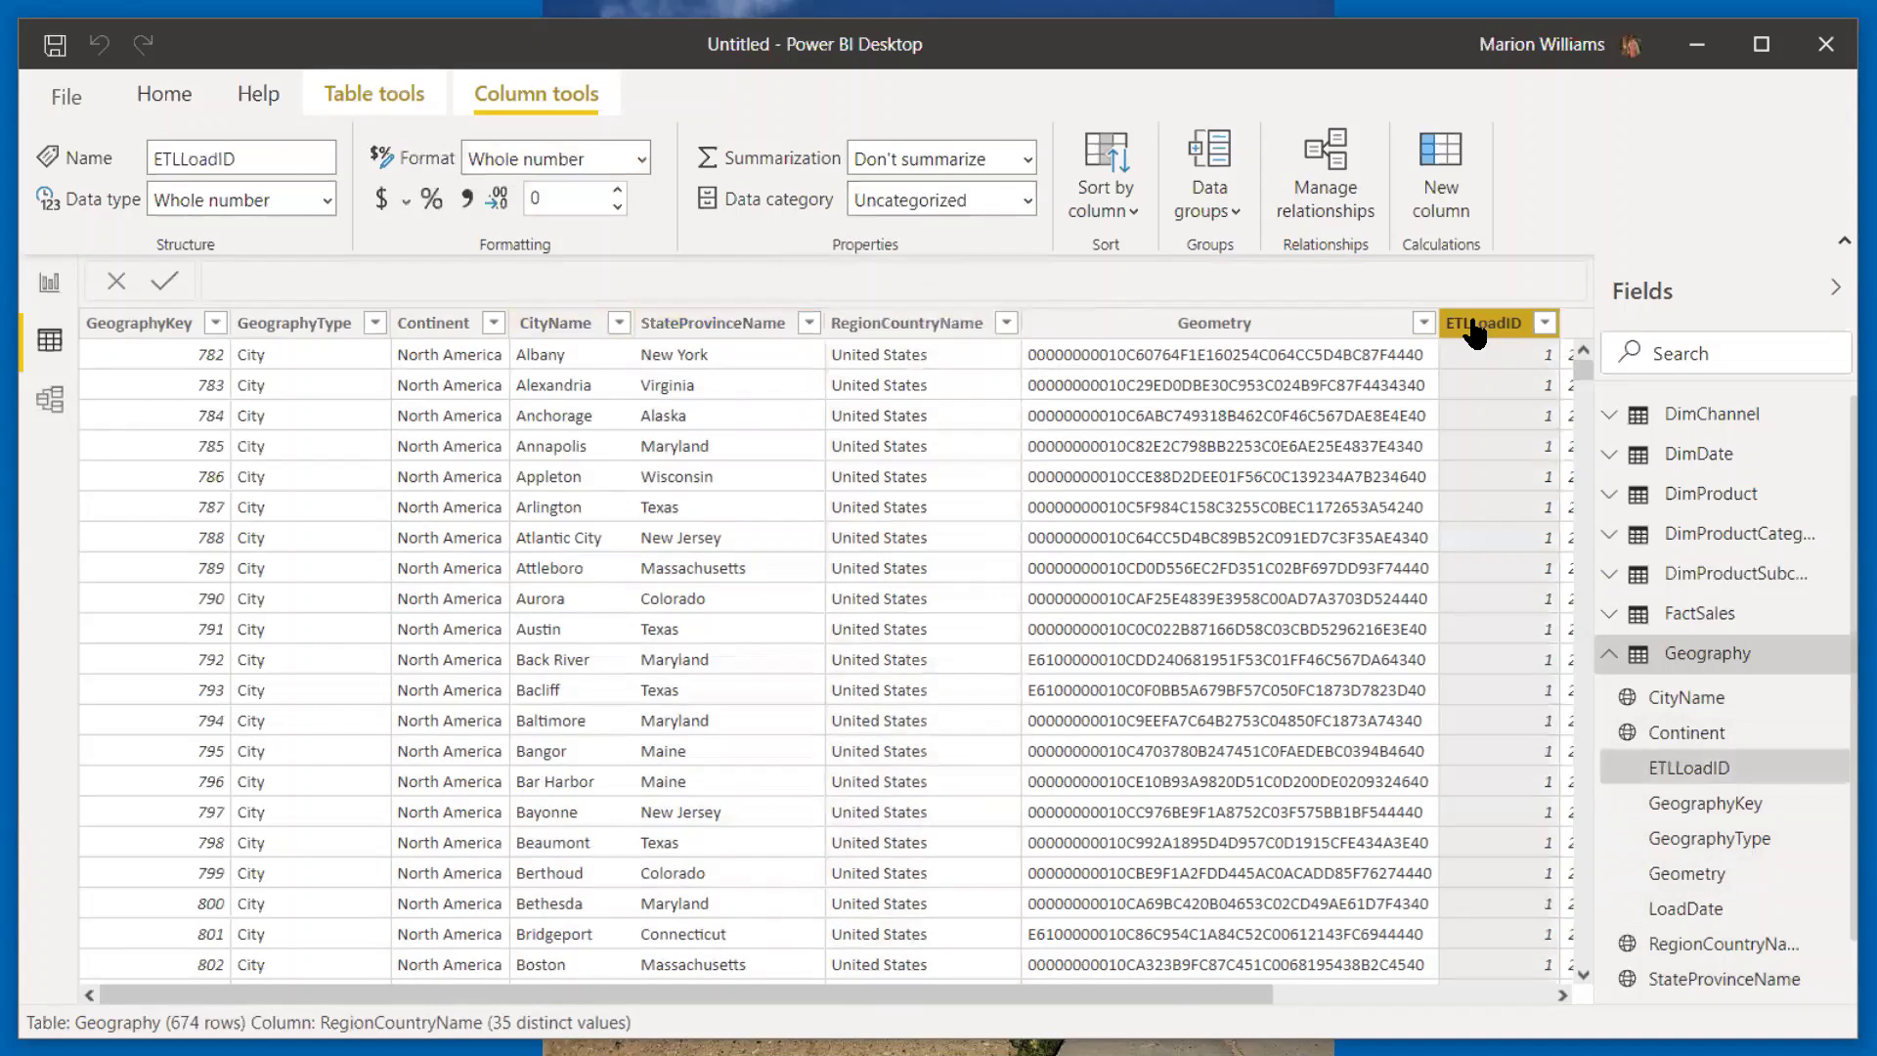
right_click(1699, 771)
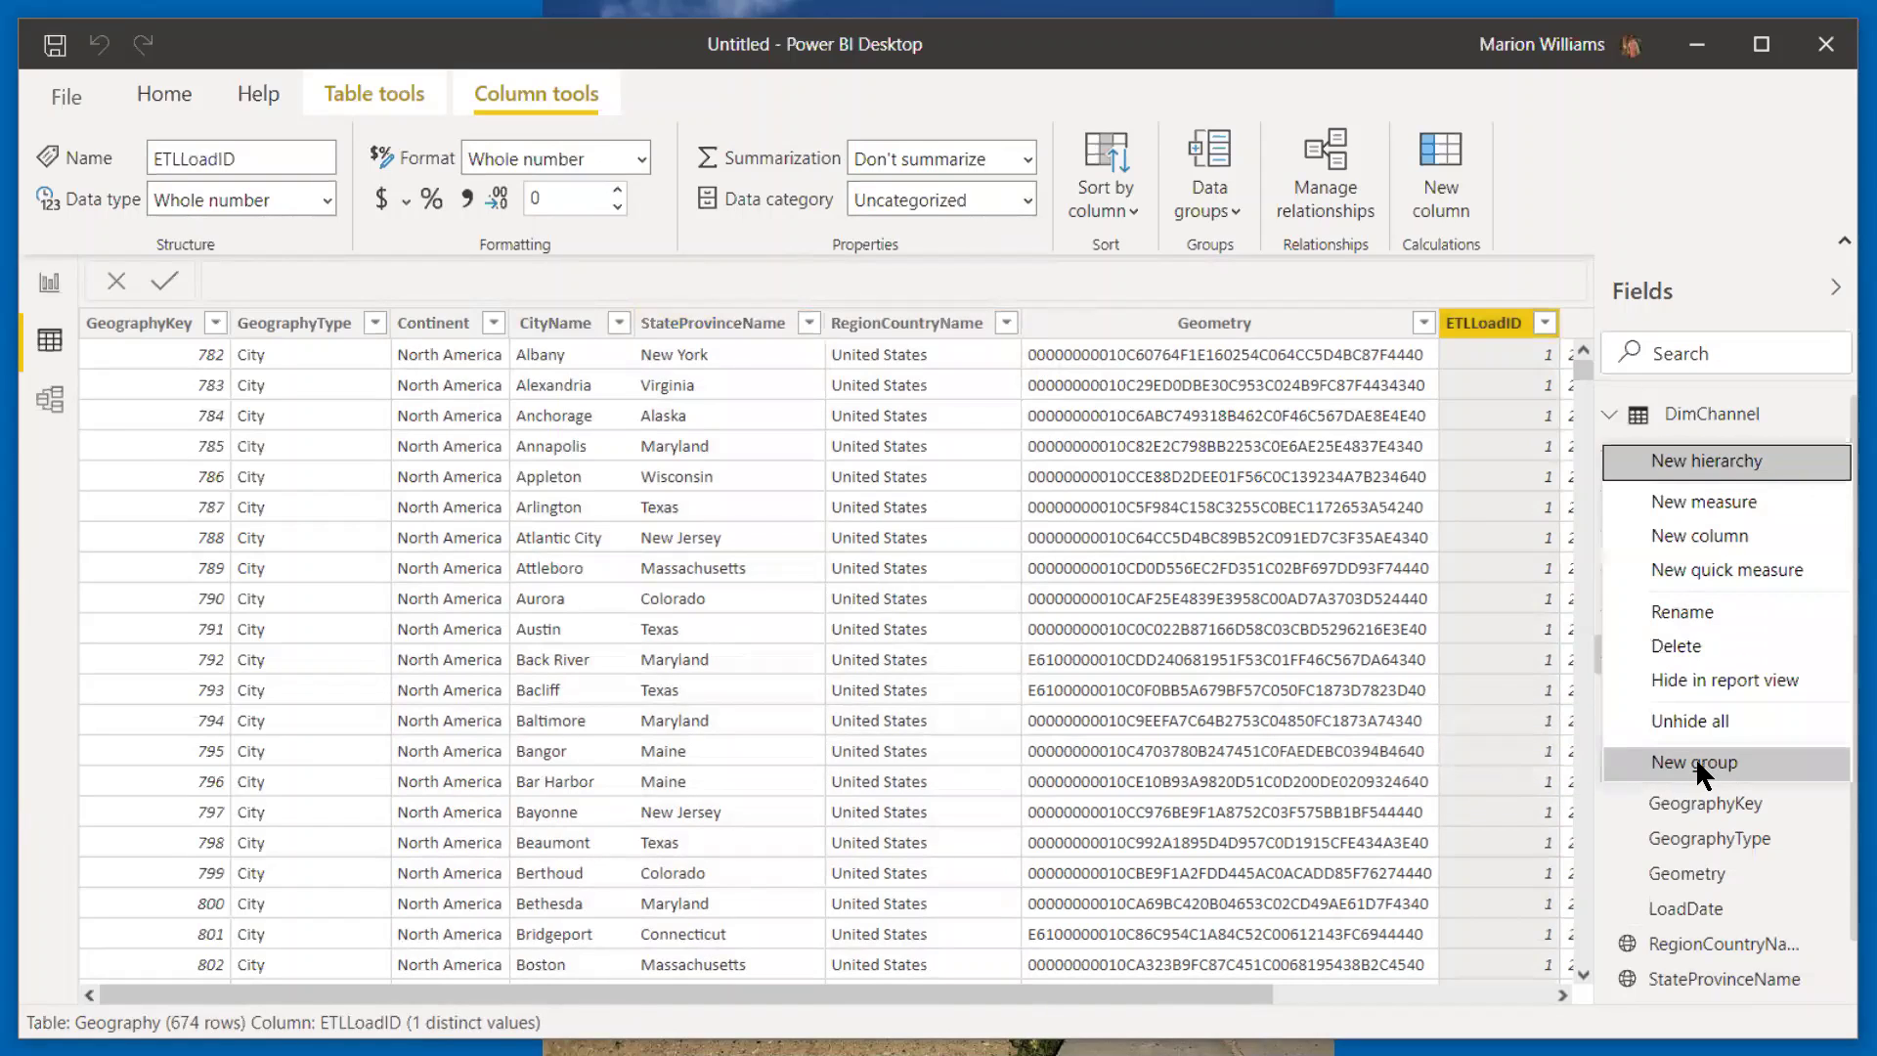
left_click(1702, 675)
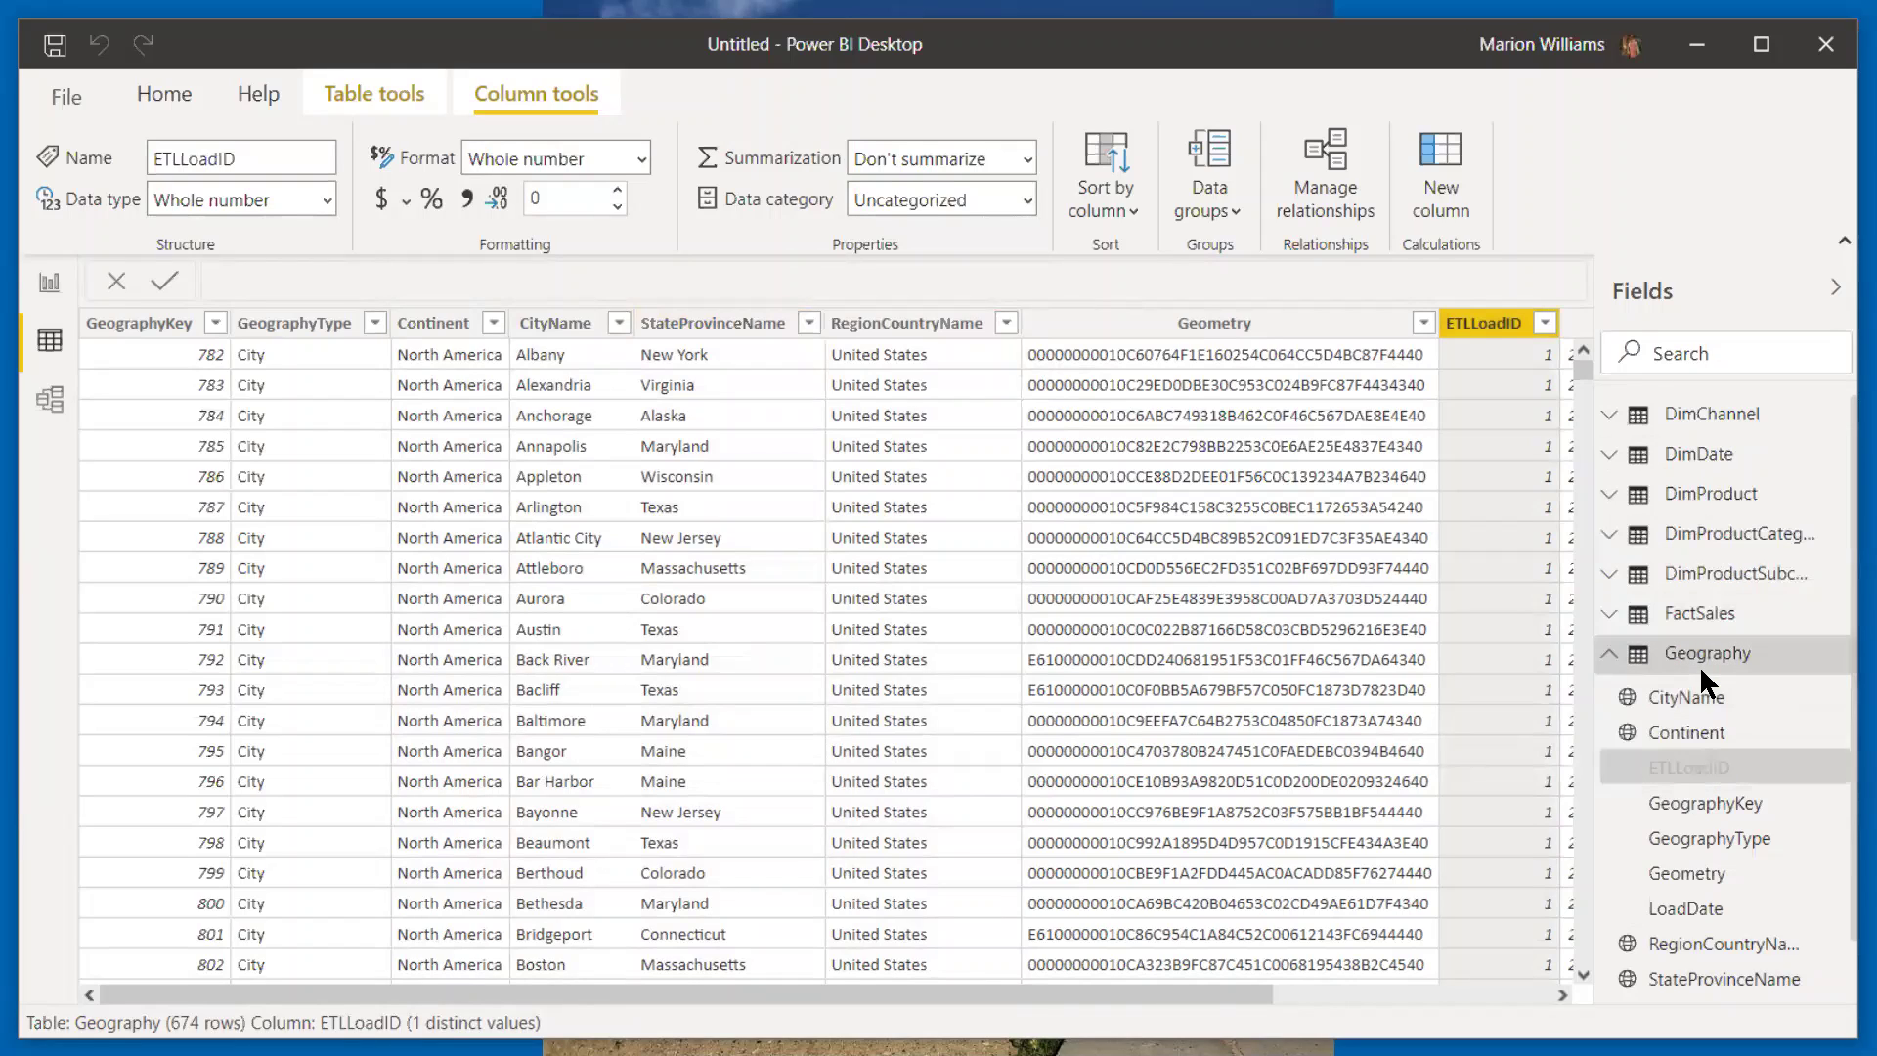
left_click(1687, 805)
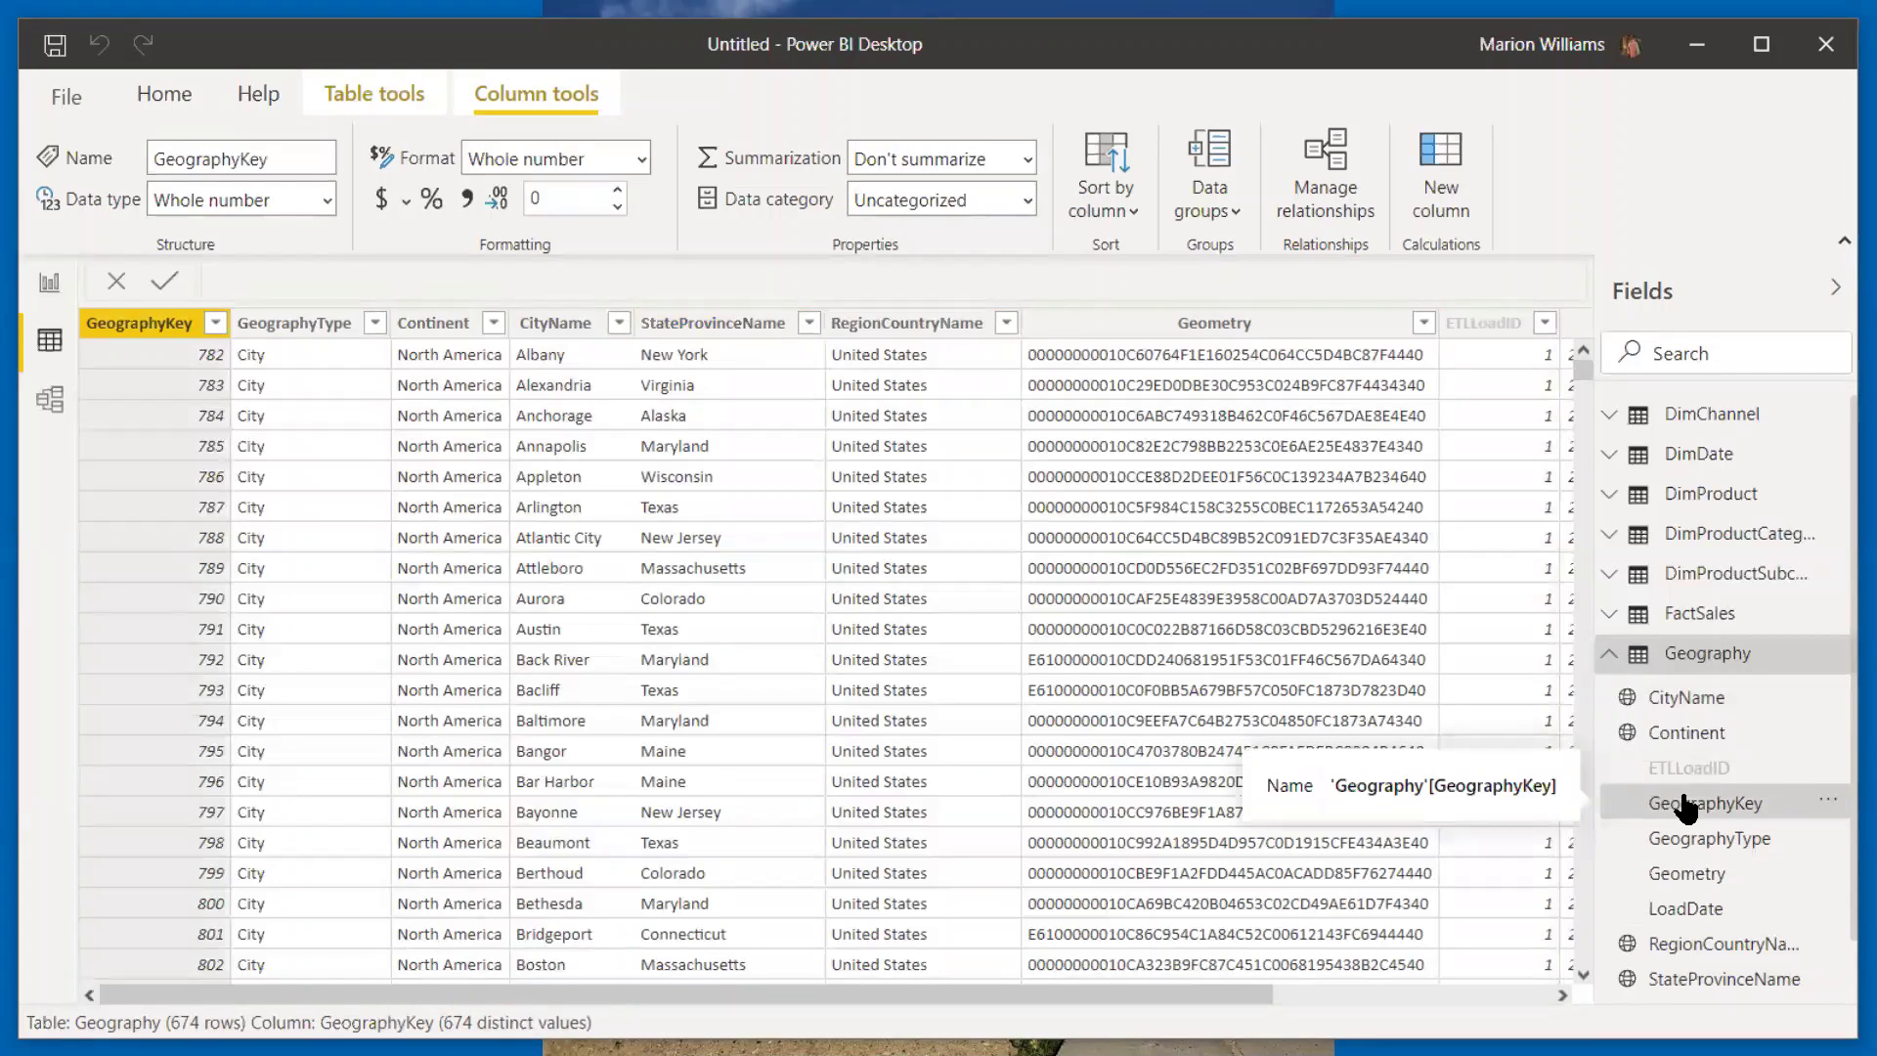
right_click(1687, 805)
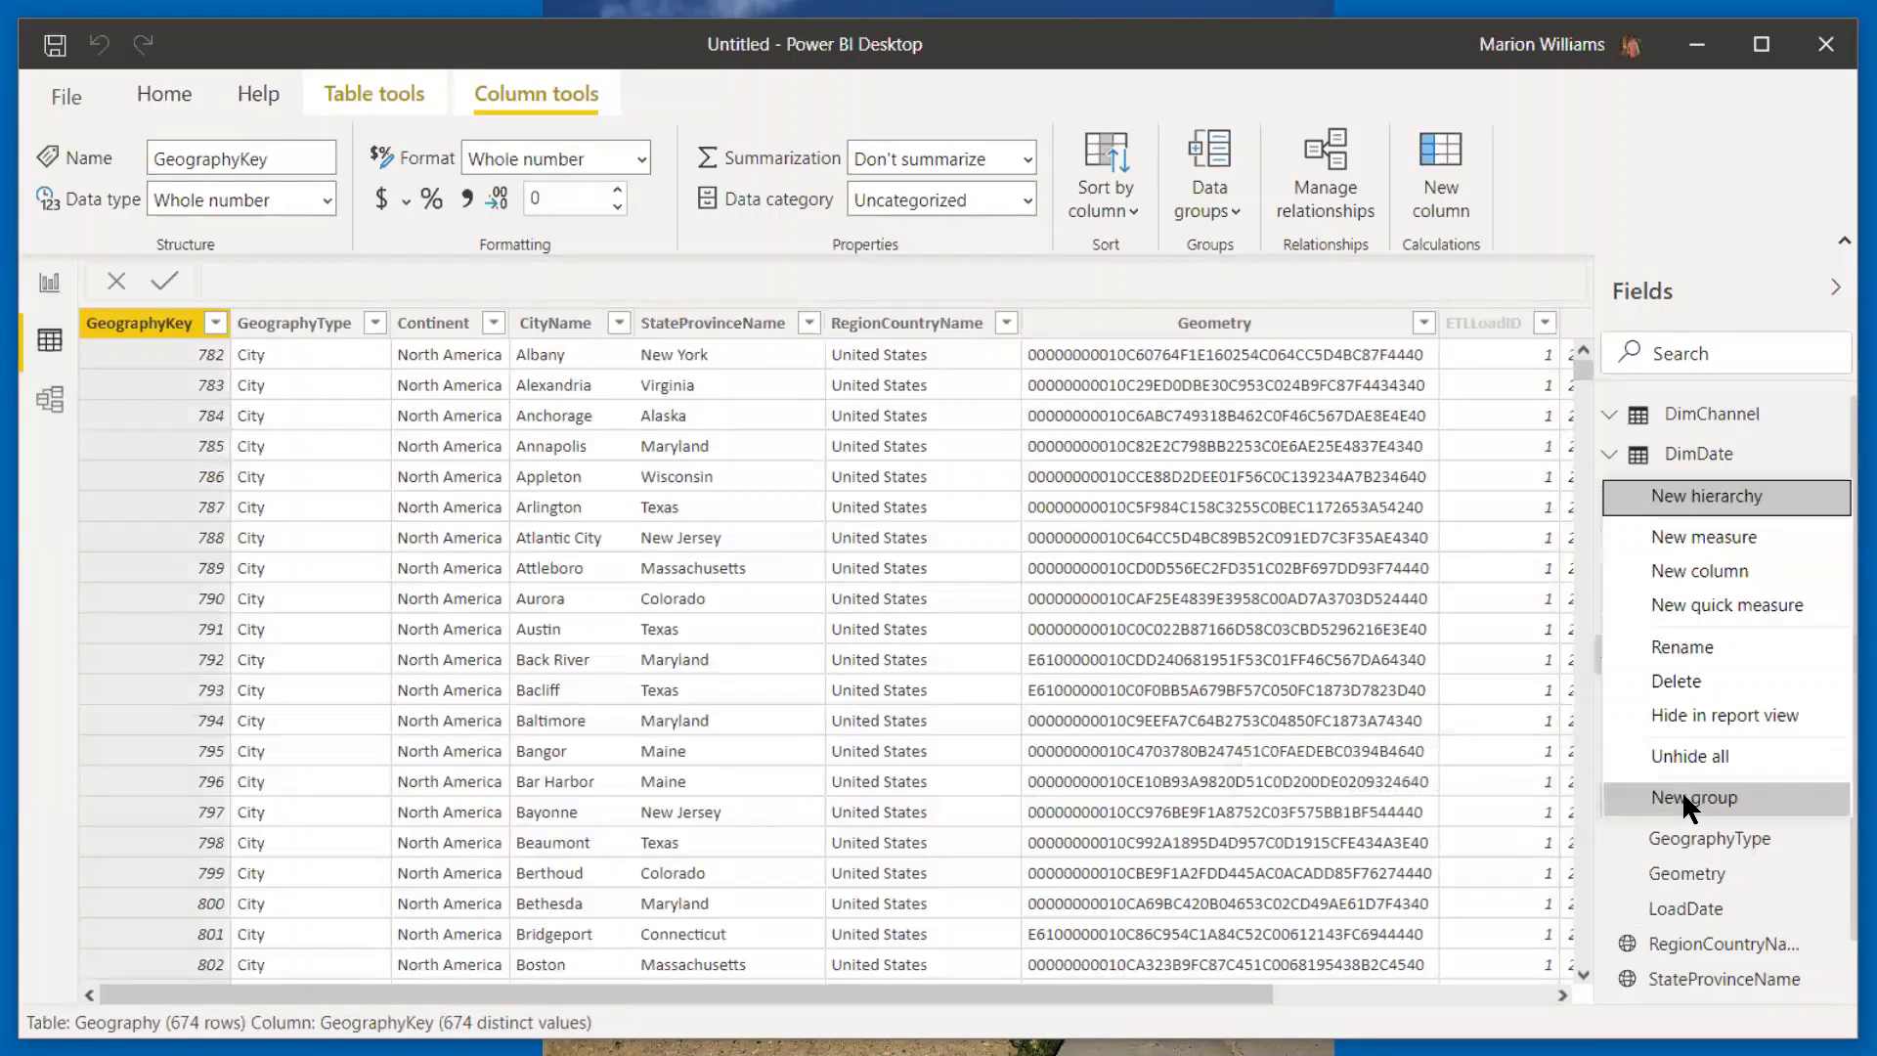
left_click(1699, 714)
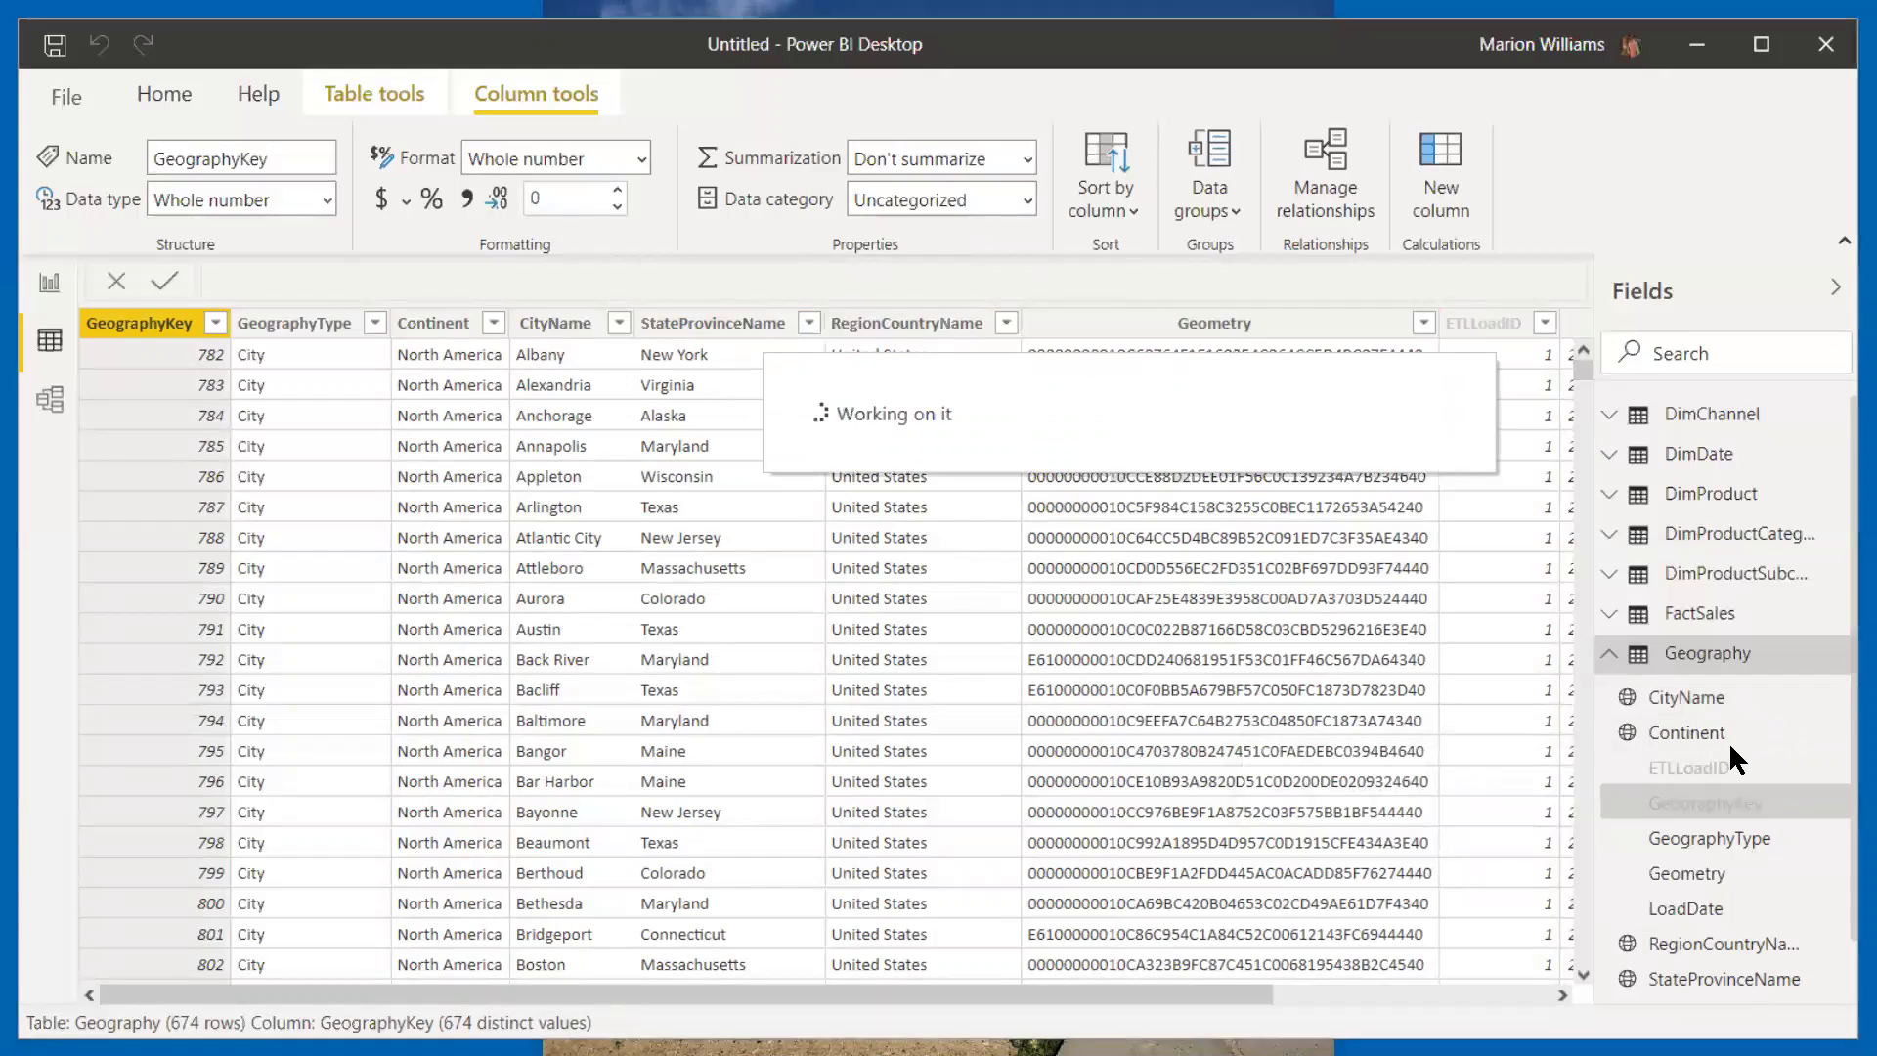
right_click(1690, 901)
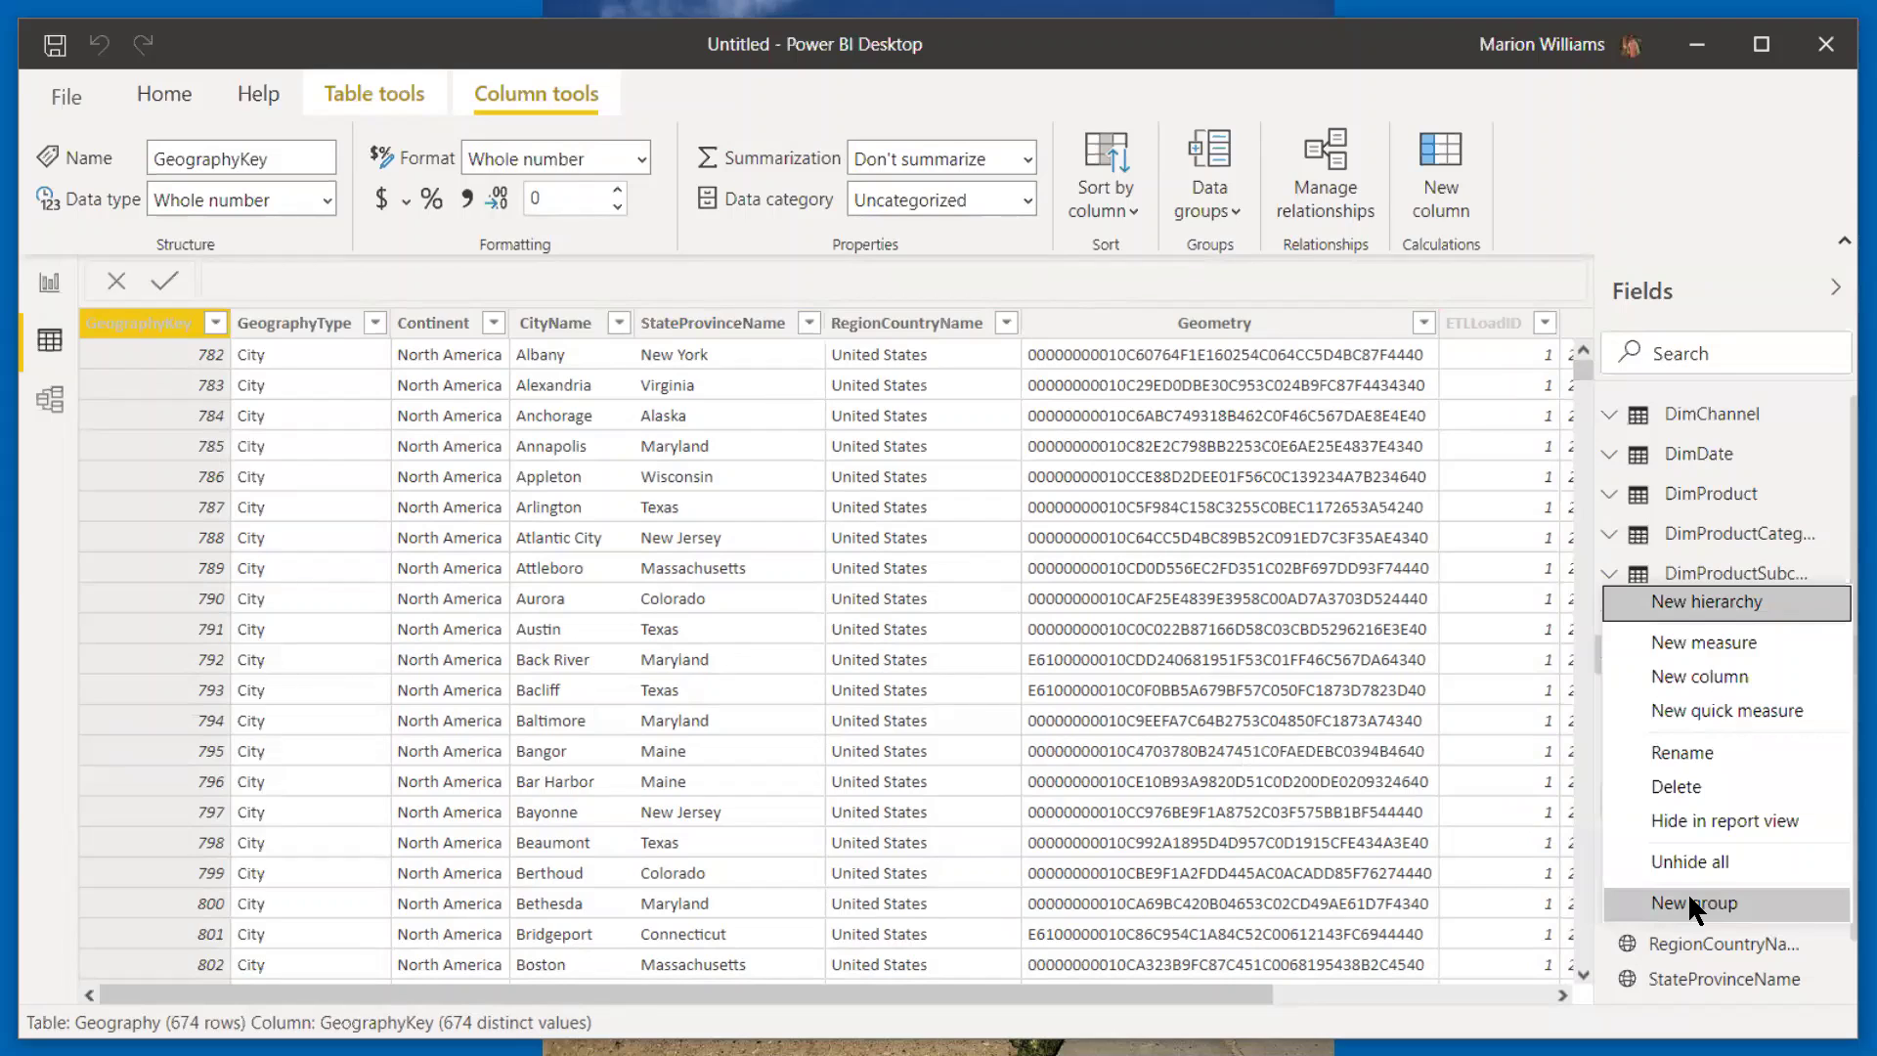
left_click(1693, 809)
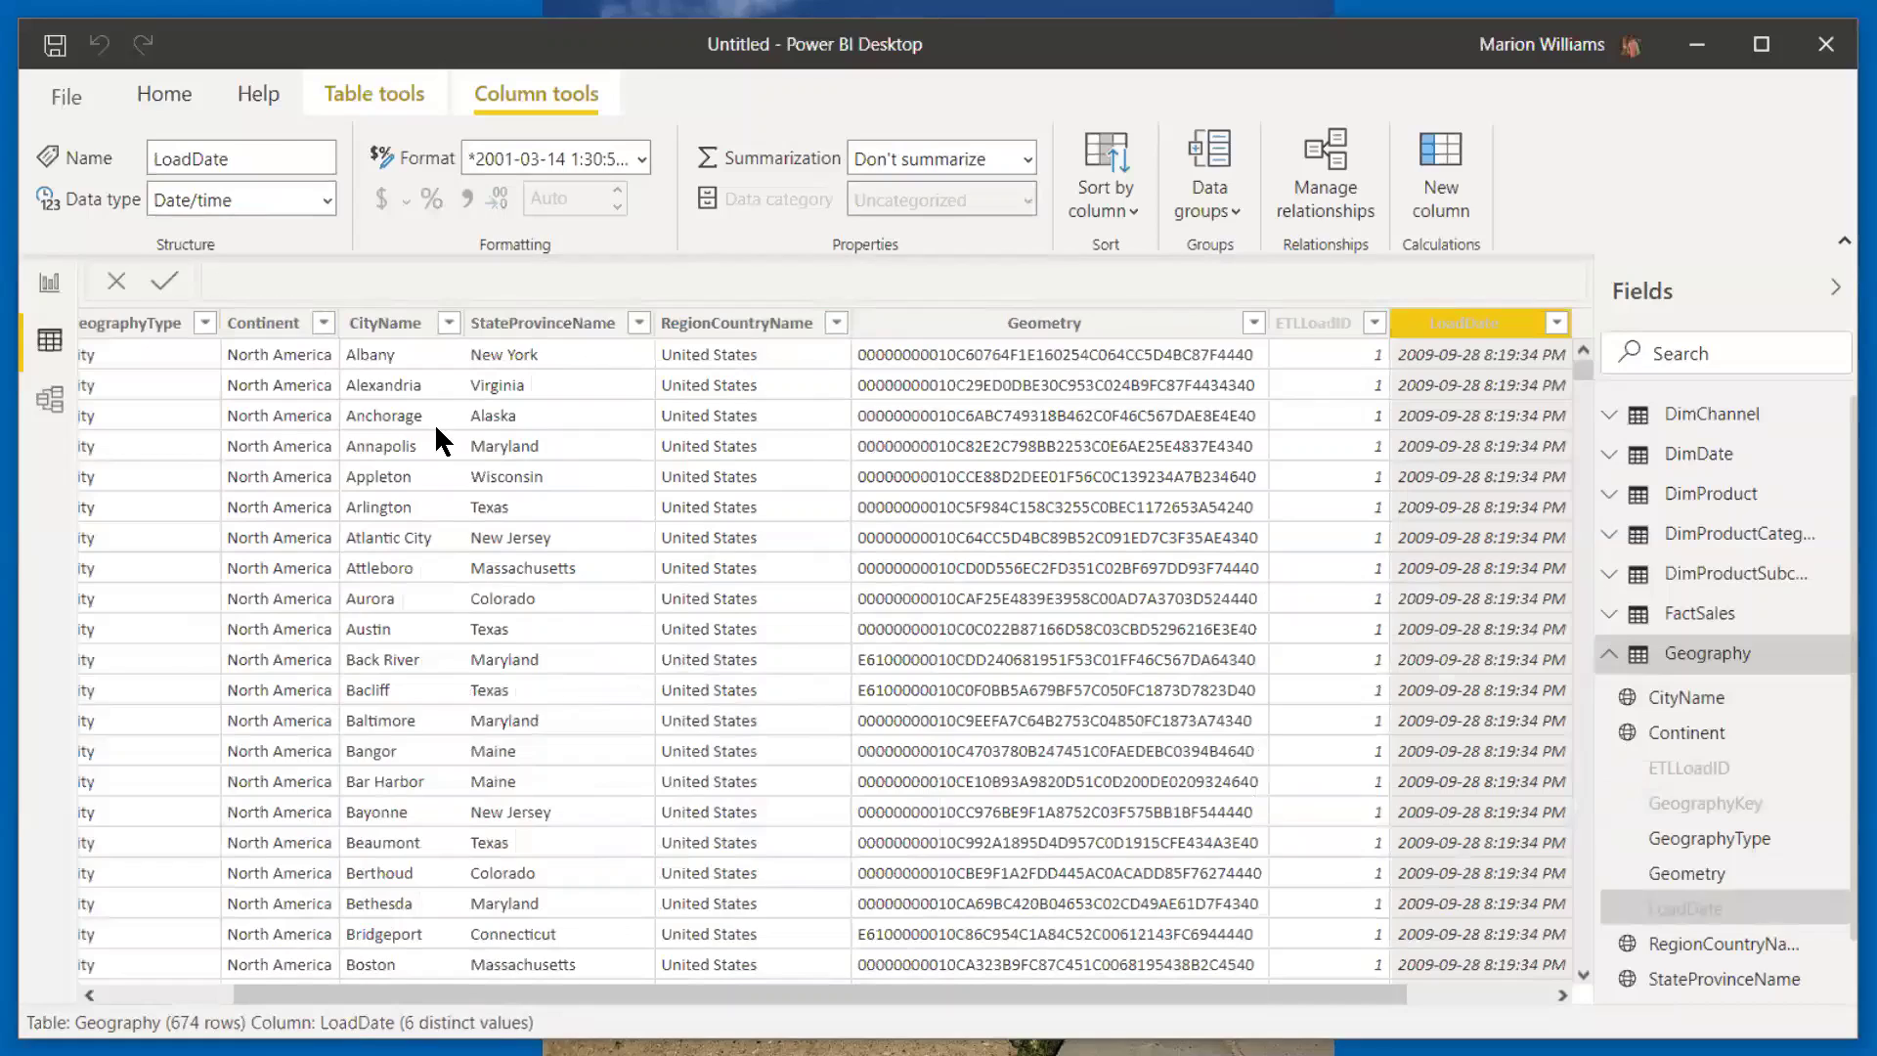
Step: Return to the report view, clear the field search, and check which Geography fields are listed
left_click(49, 287)
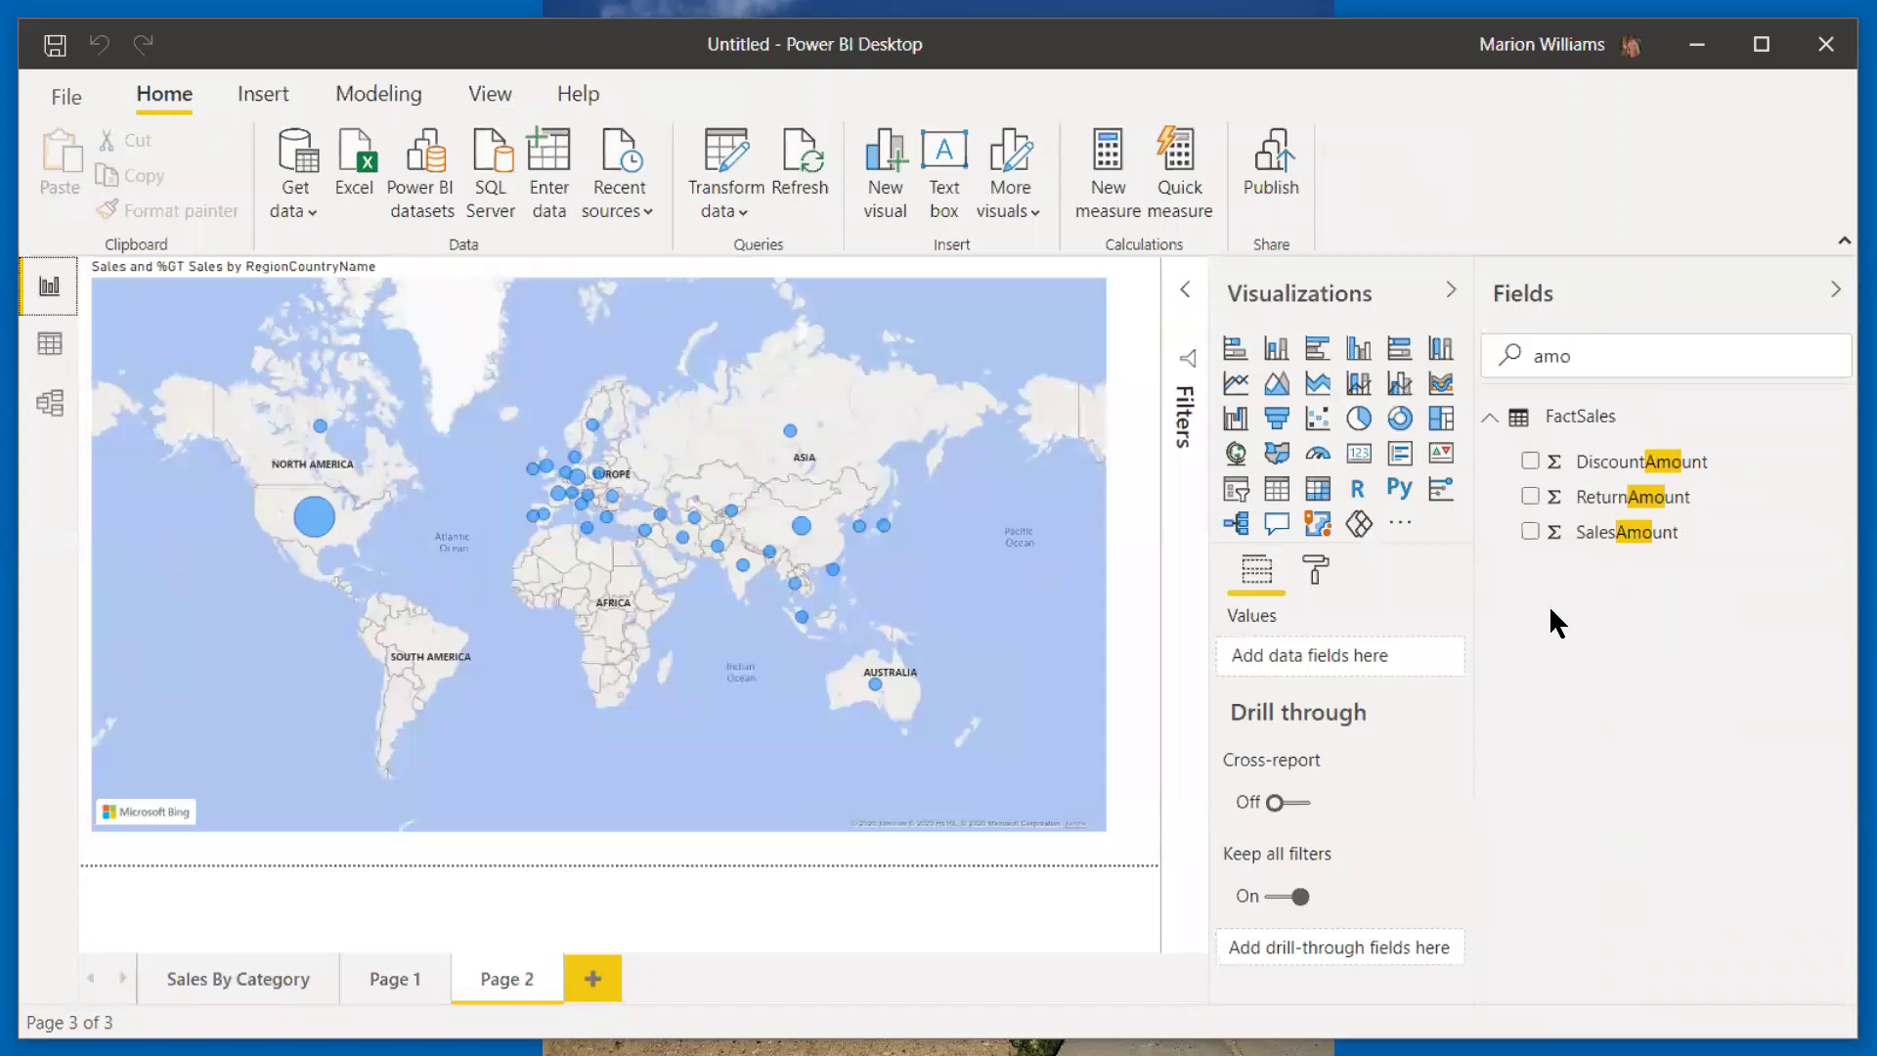
left_click(1606, 354)
key("BackSpace")
key("BackSpace")
key("BackSpace")
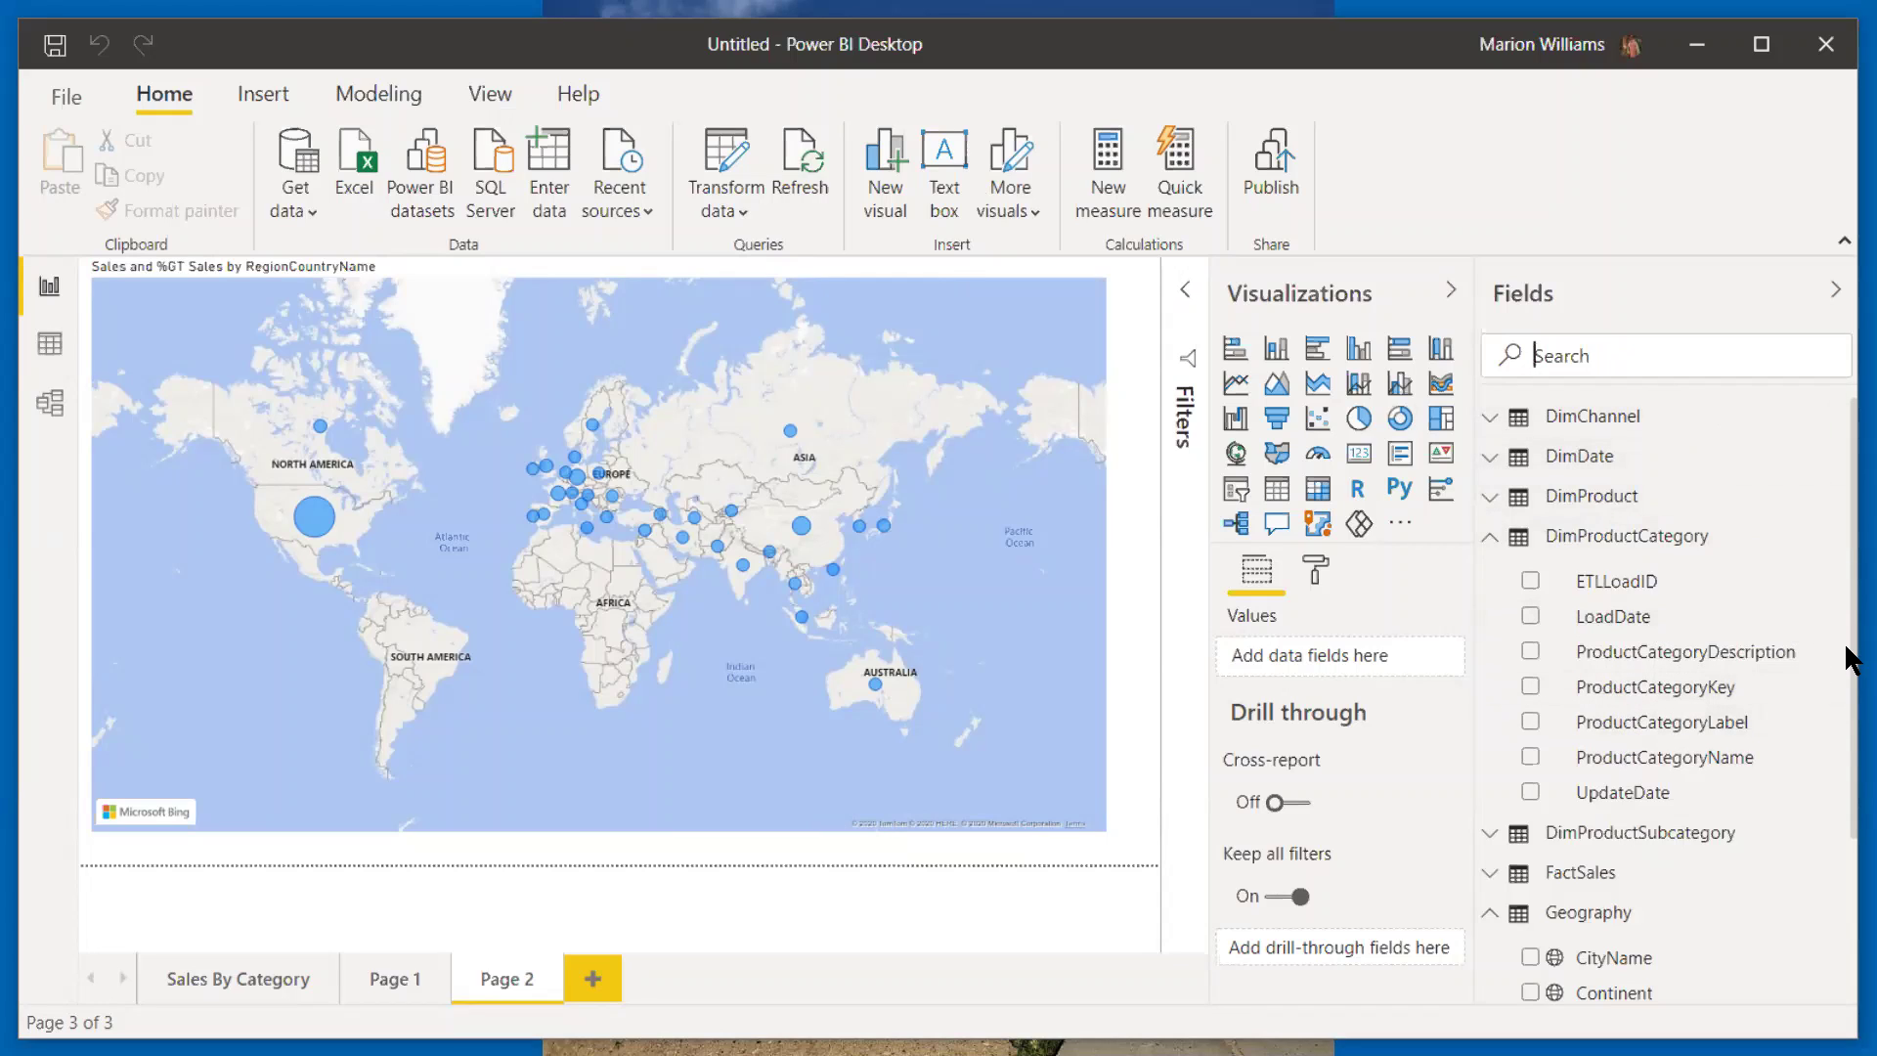
scroll(1844, 646, "down", 3)
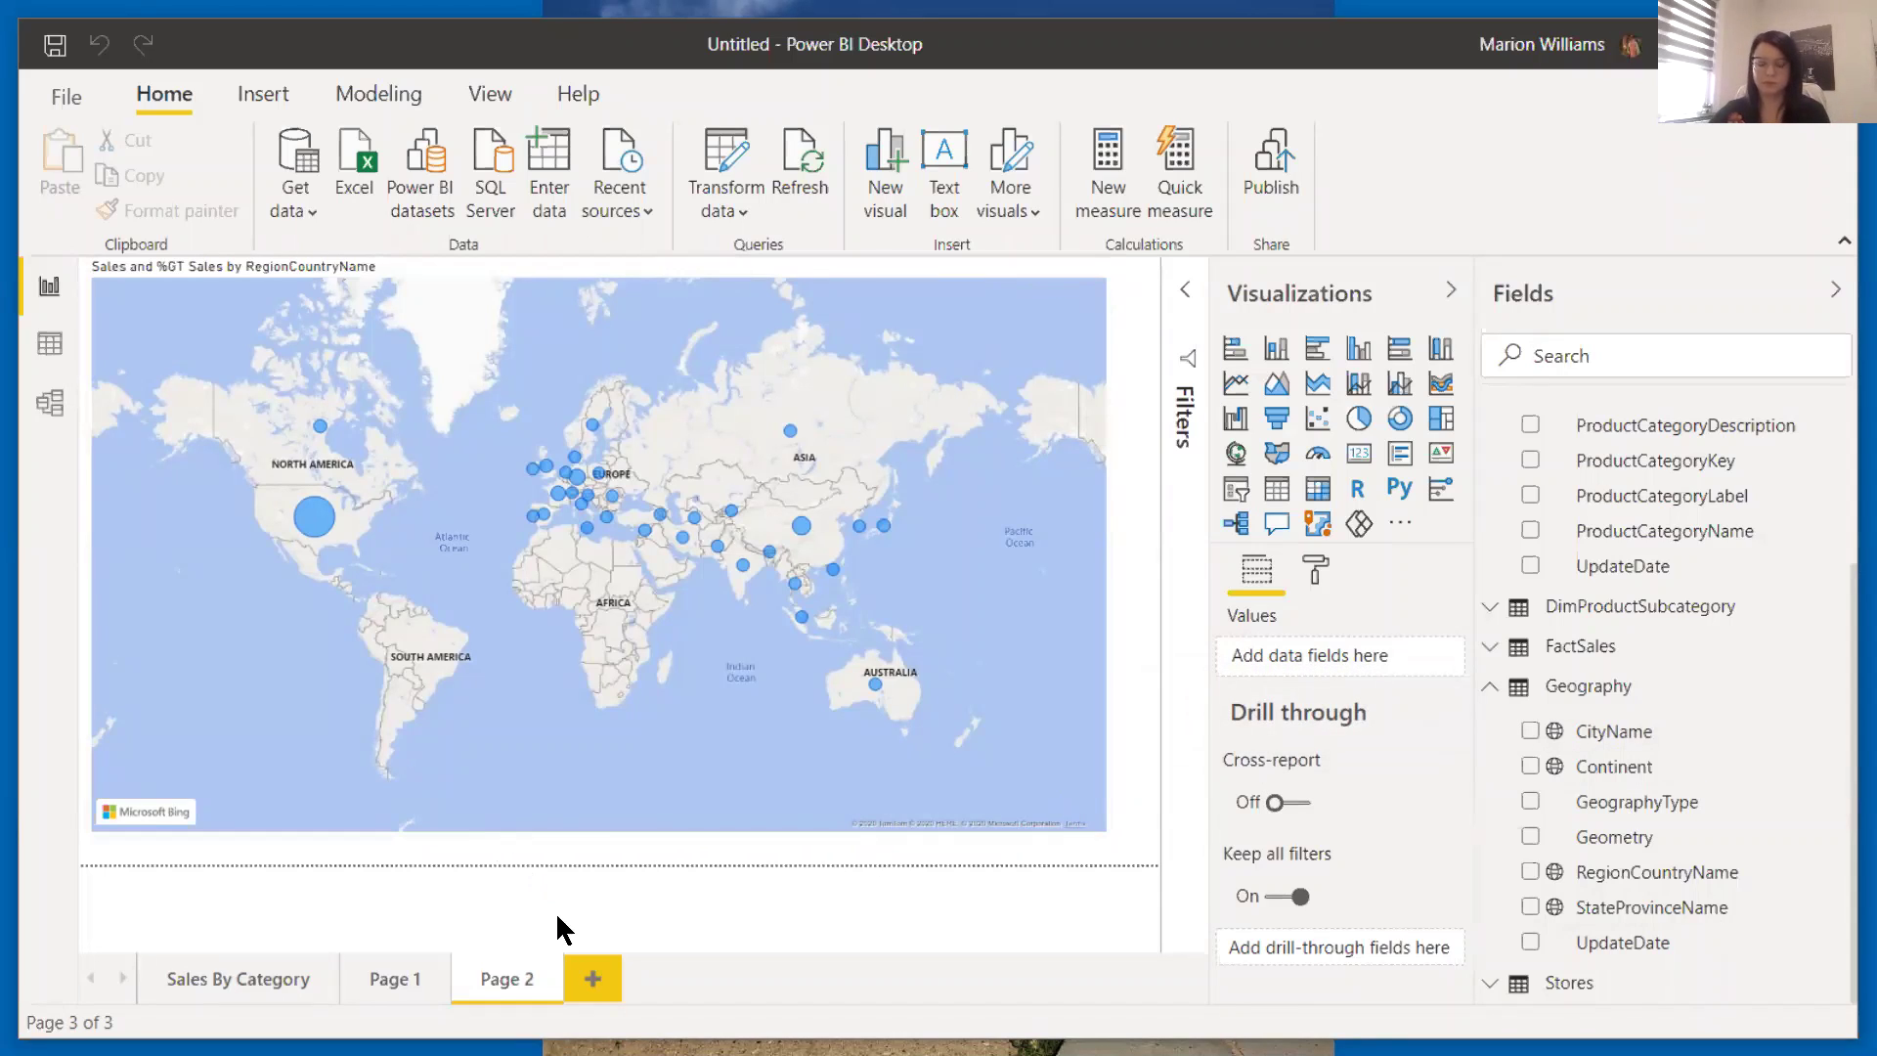
Step: Open the SalesAmount by BrandName and Continent chart on Page 1 in focus mode
left_click(396, 981)
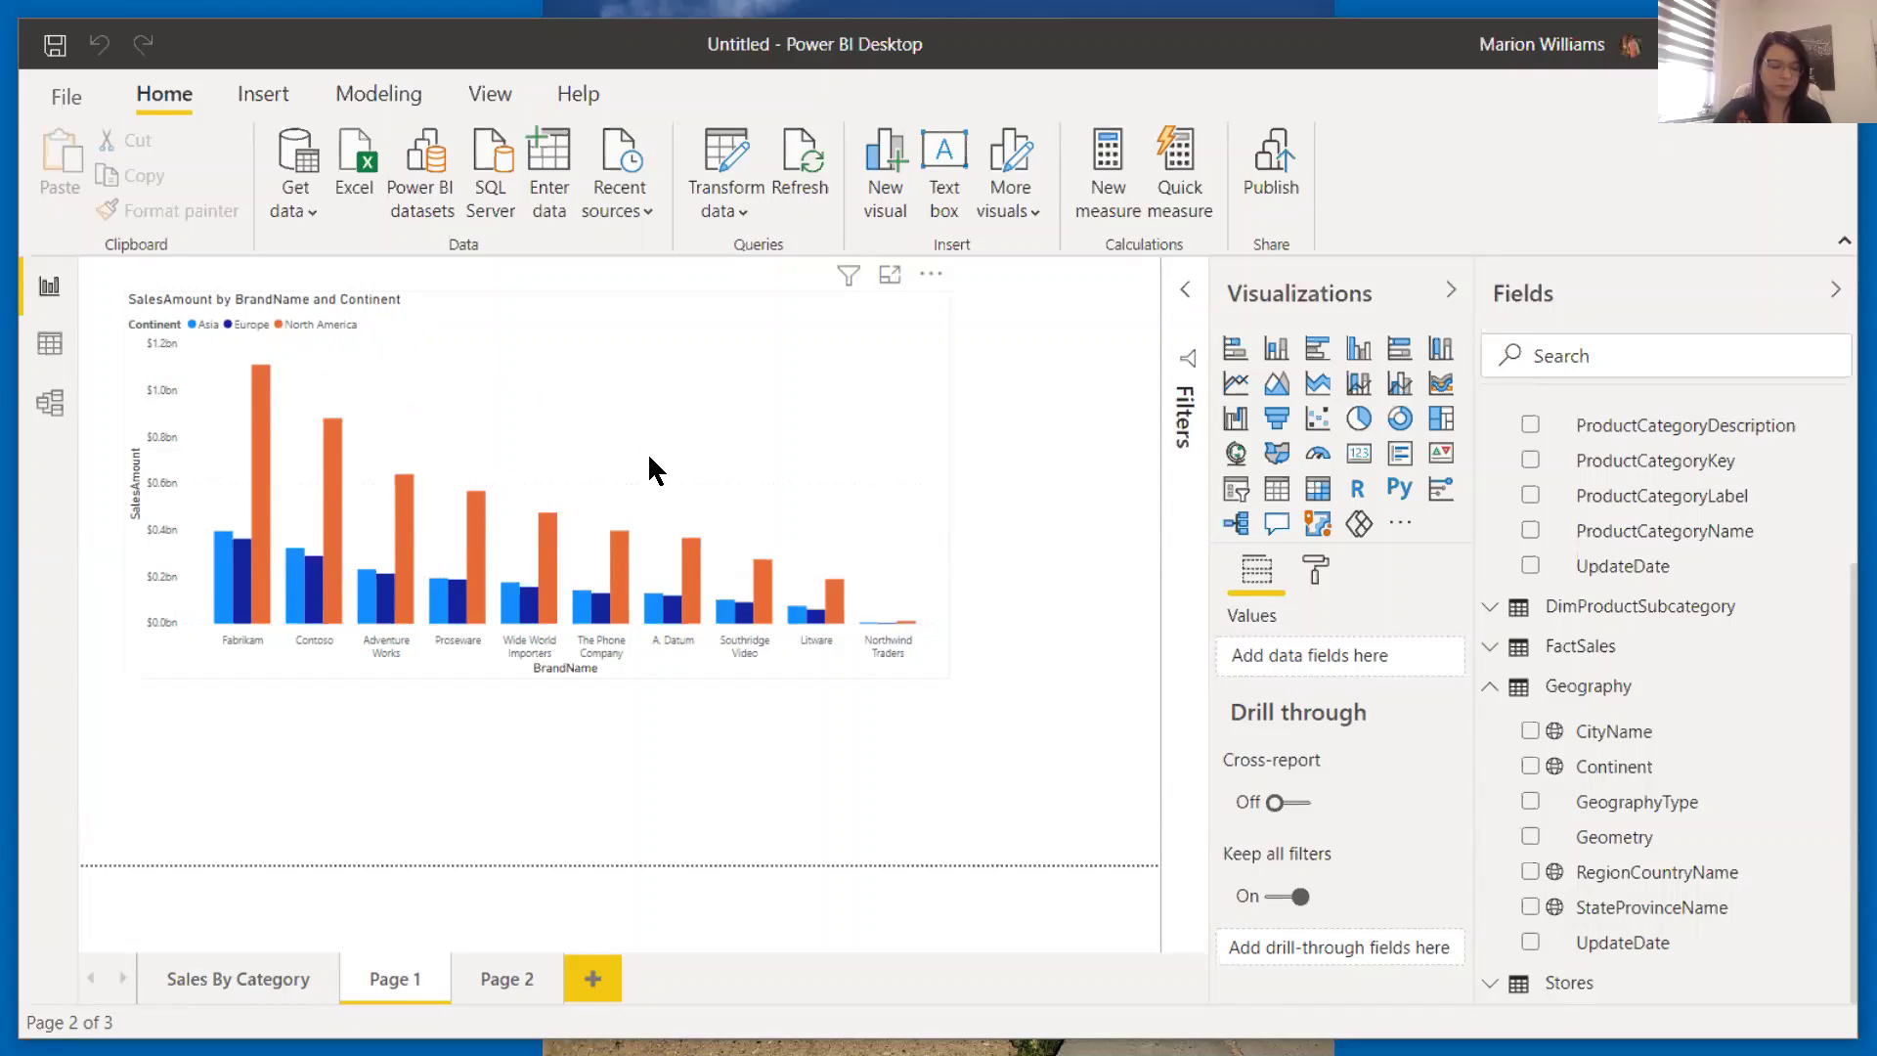
left_click(833, 405)
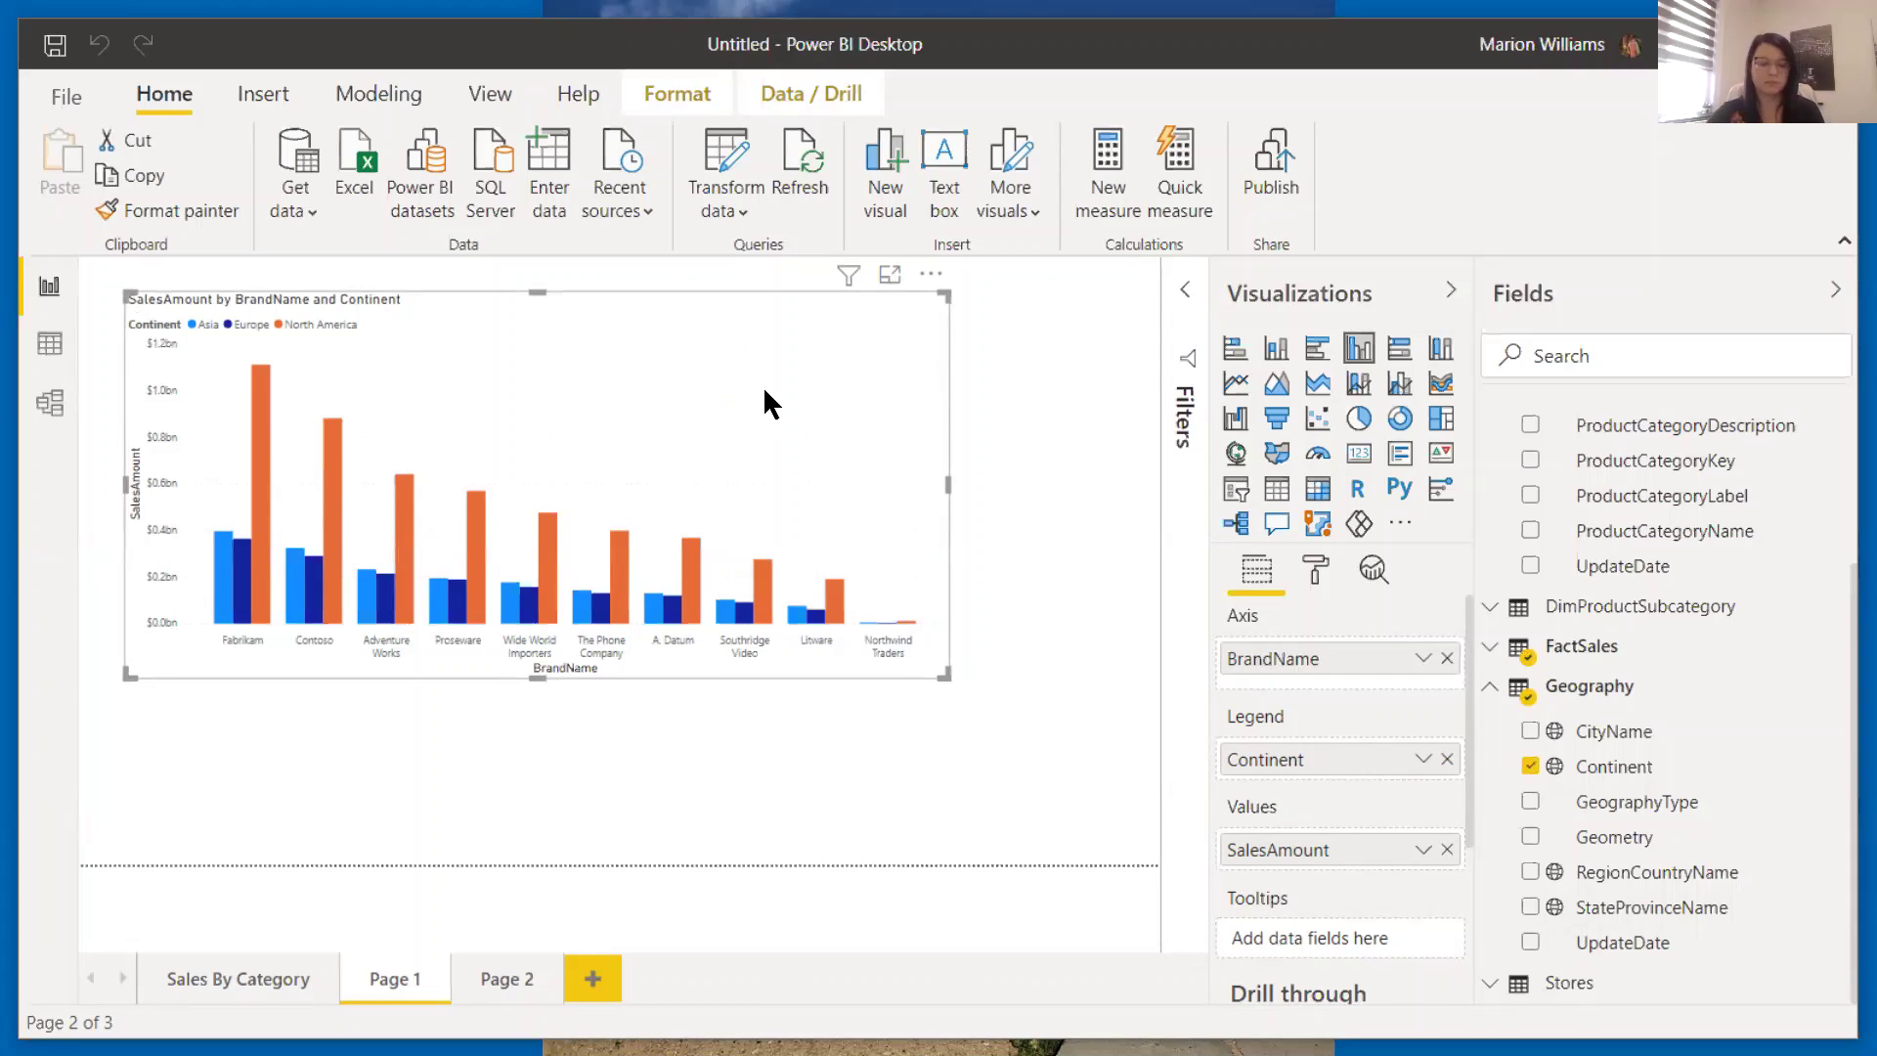
mouse_move(847, 286)
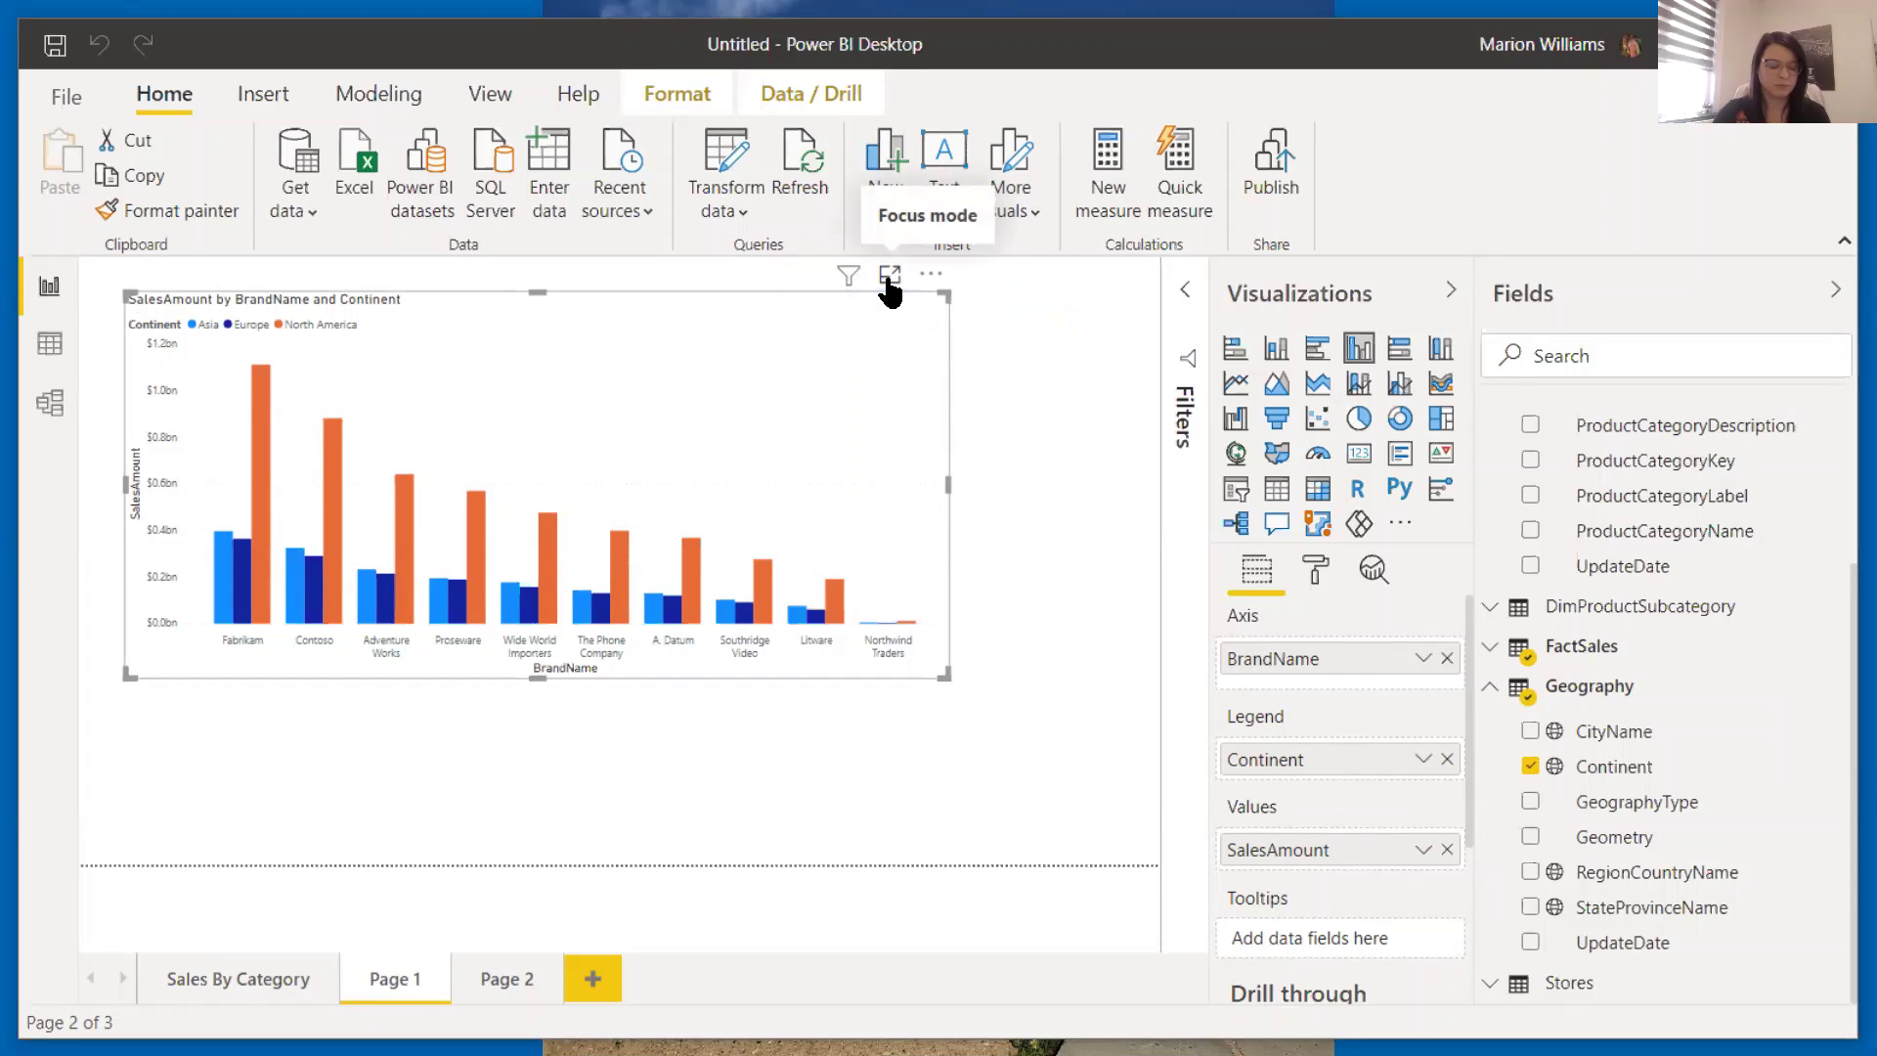
left_click(889, 281)
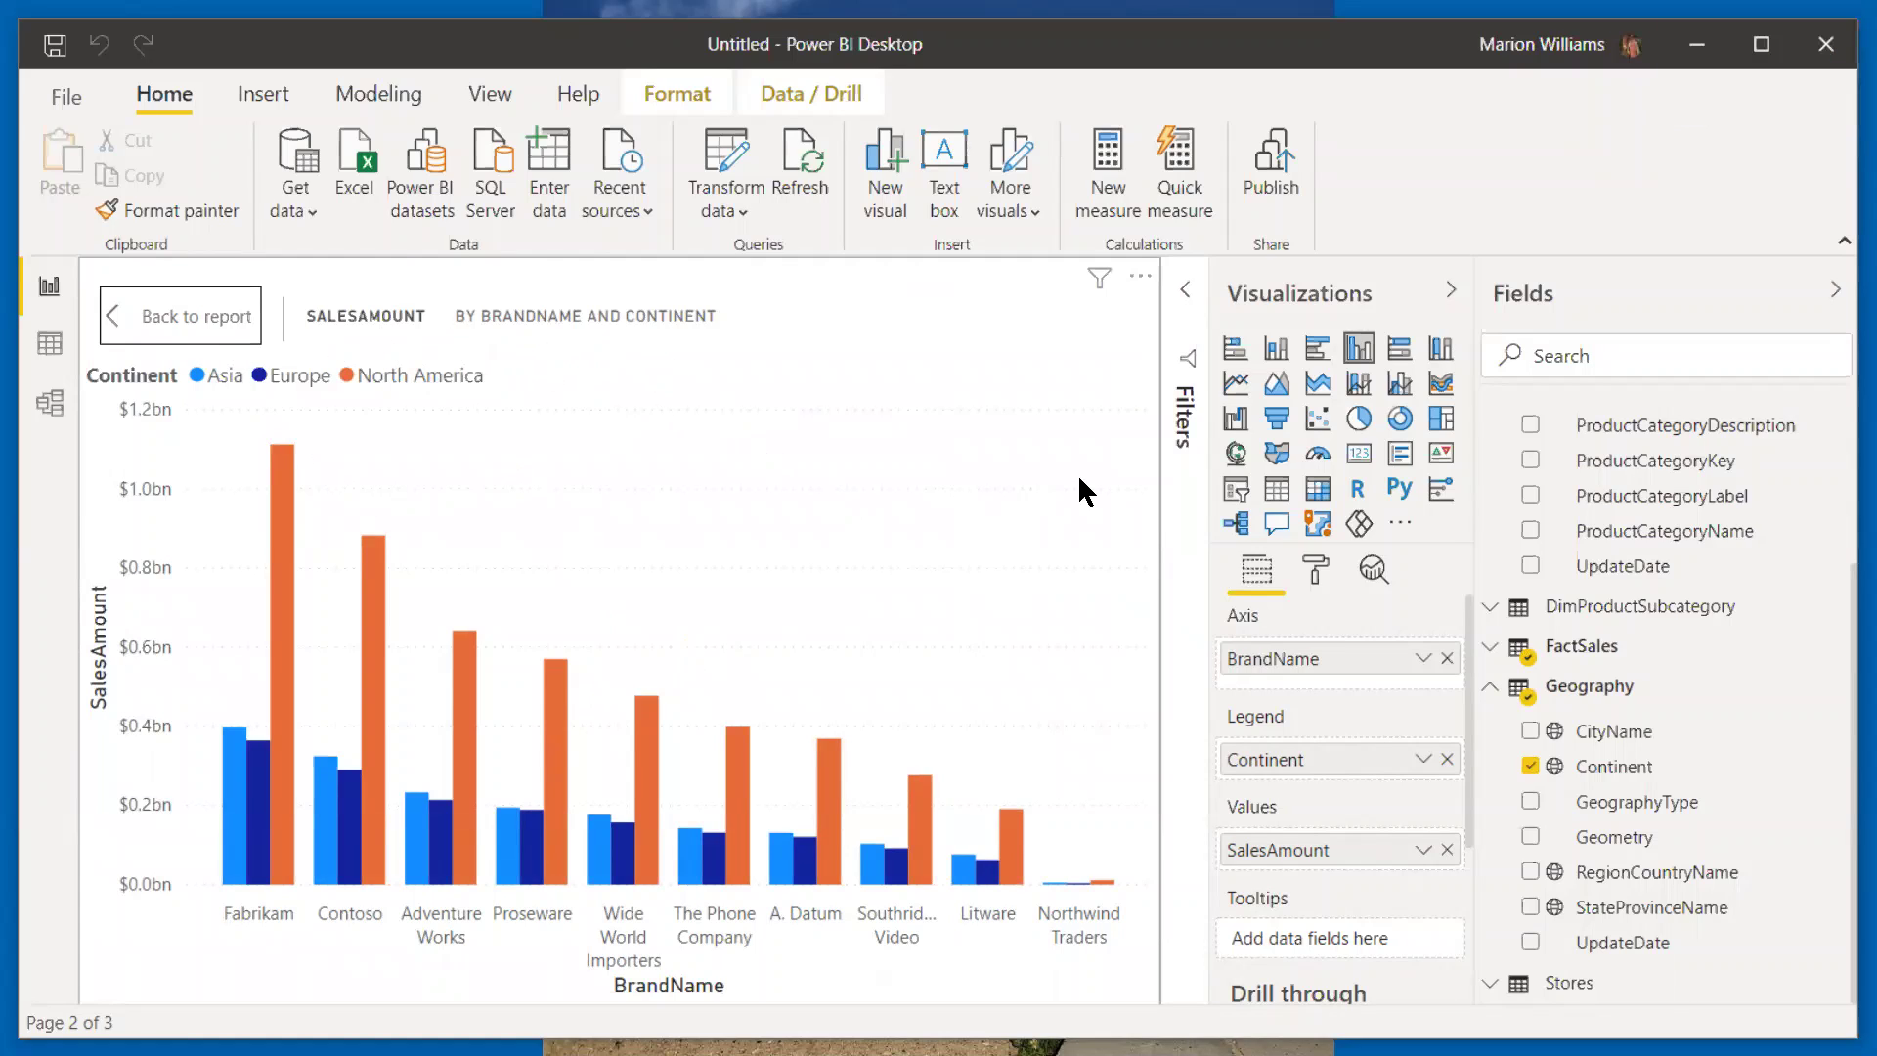
Step: Show the focused chart's data as a table beside it with the Visualizations pane collapsed, and return to the report
left_click(1140, 279)
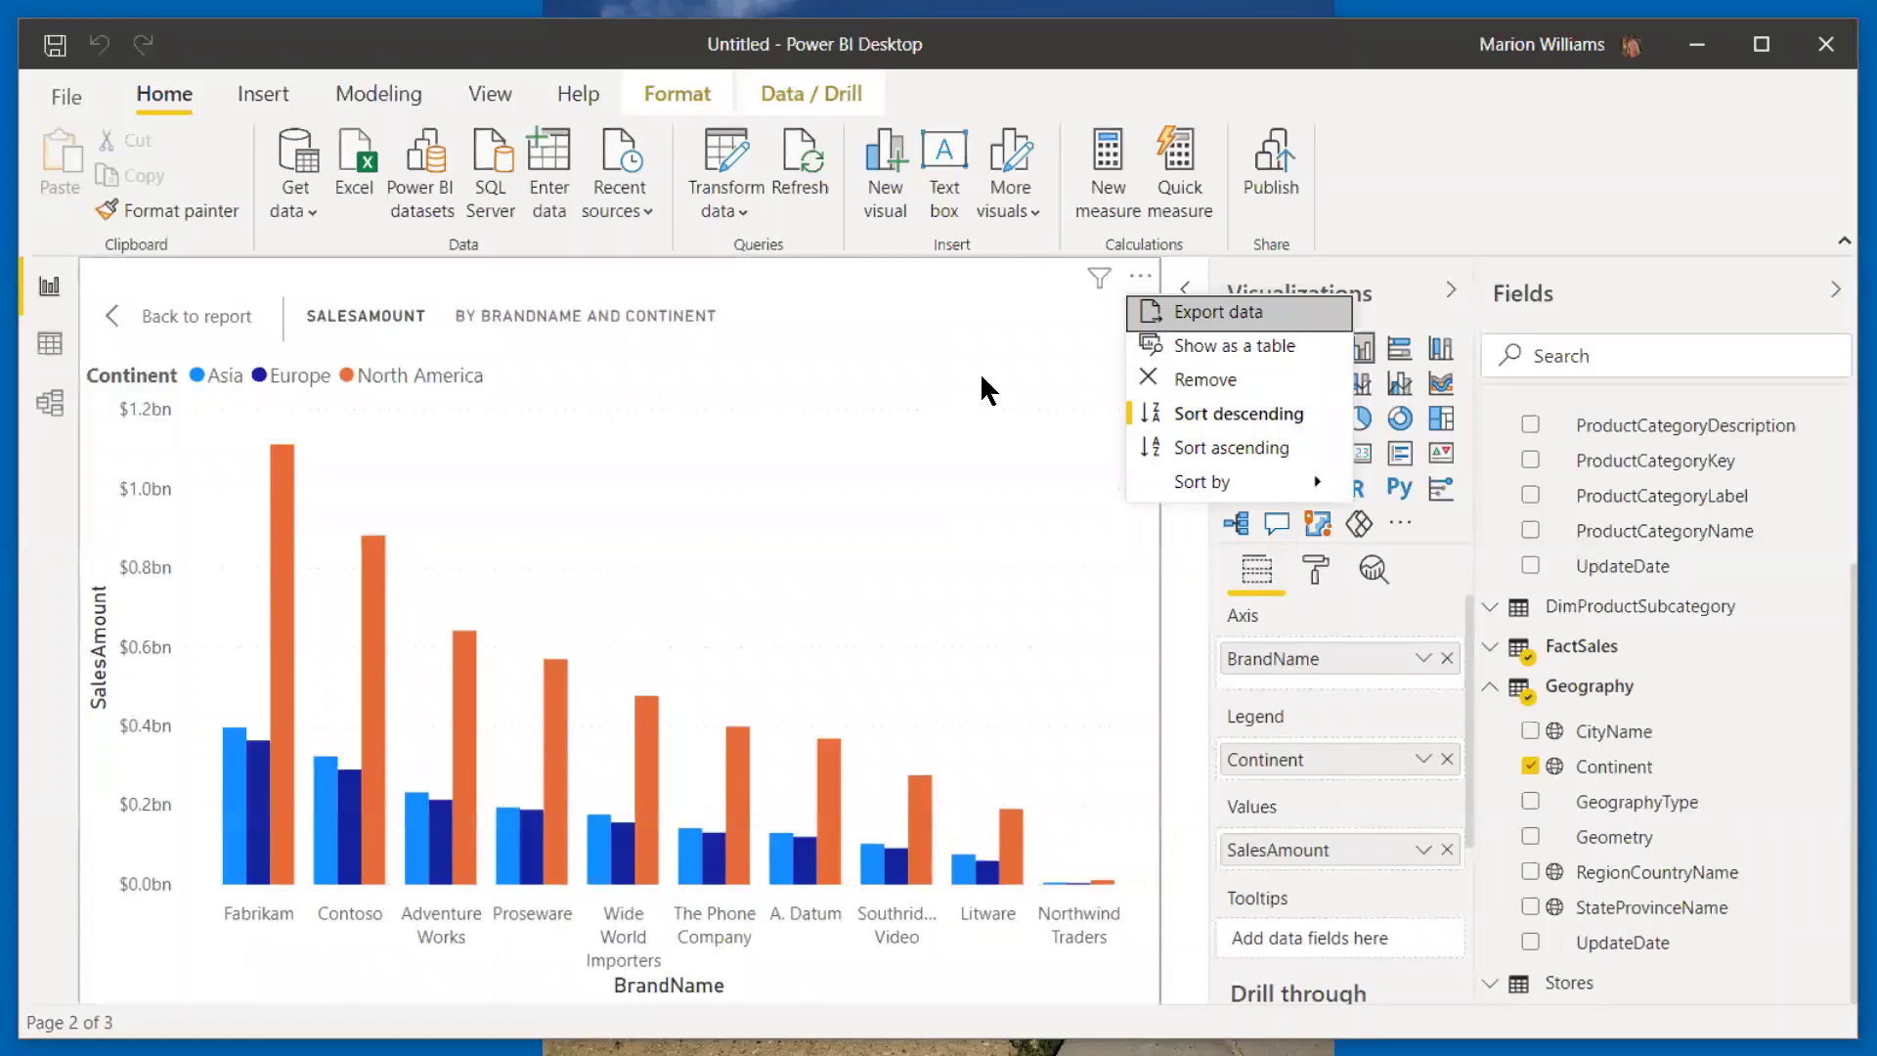
left_click(1209, 344)
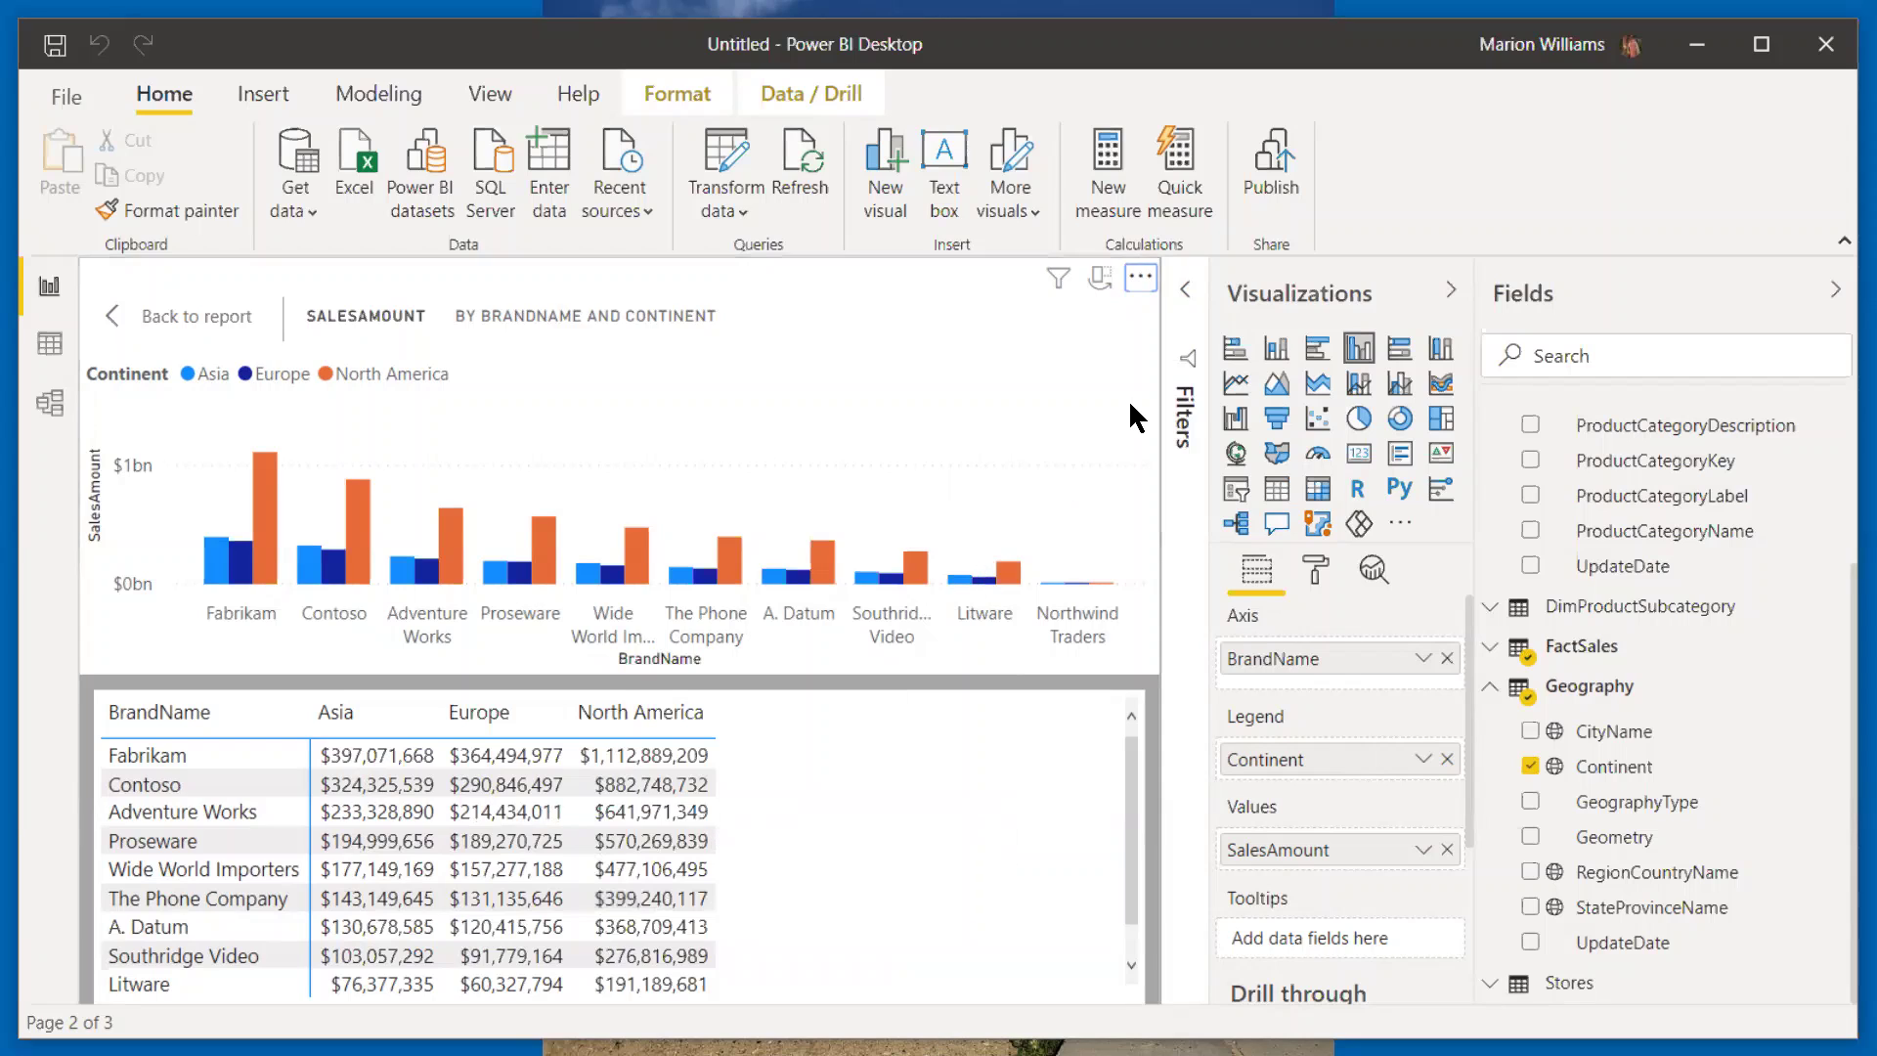
left_click(1099, 279)
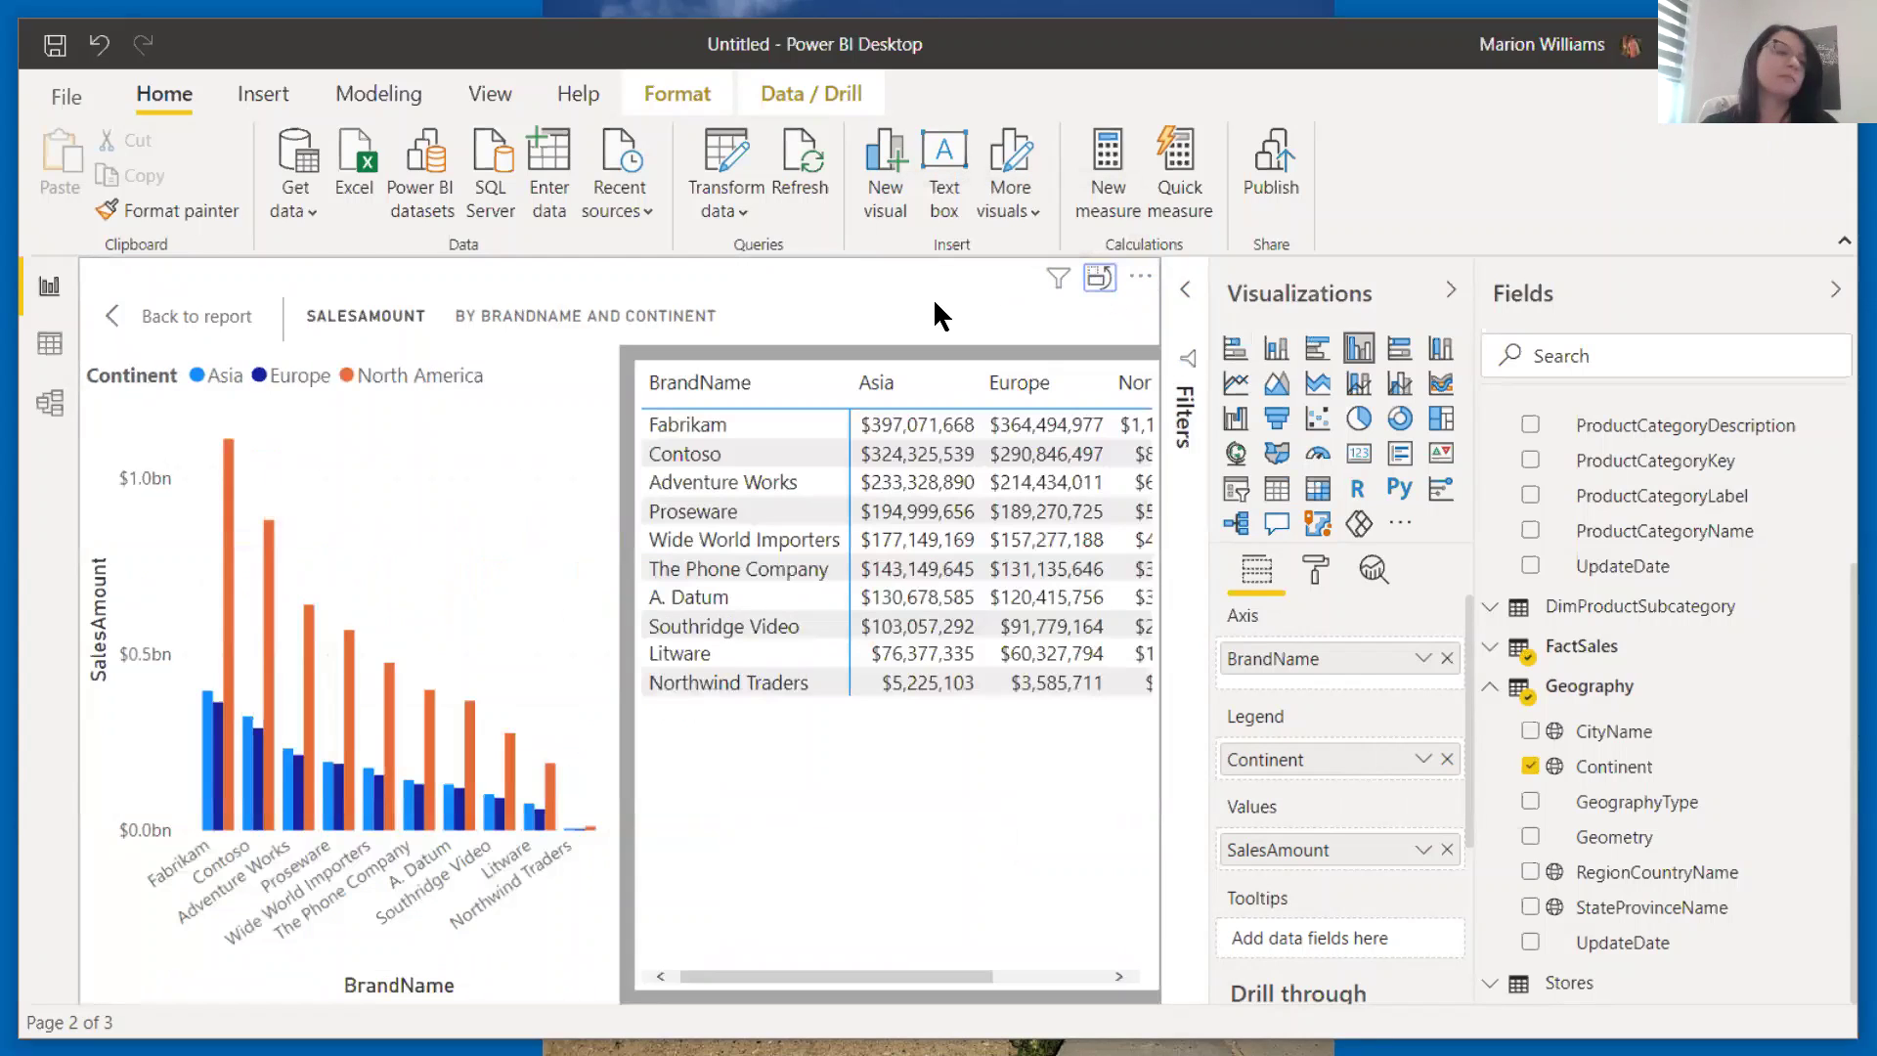
left_click(1451, 293)
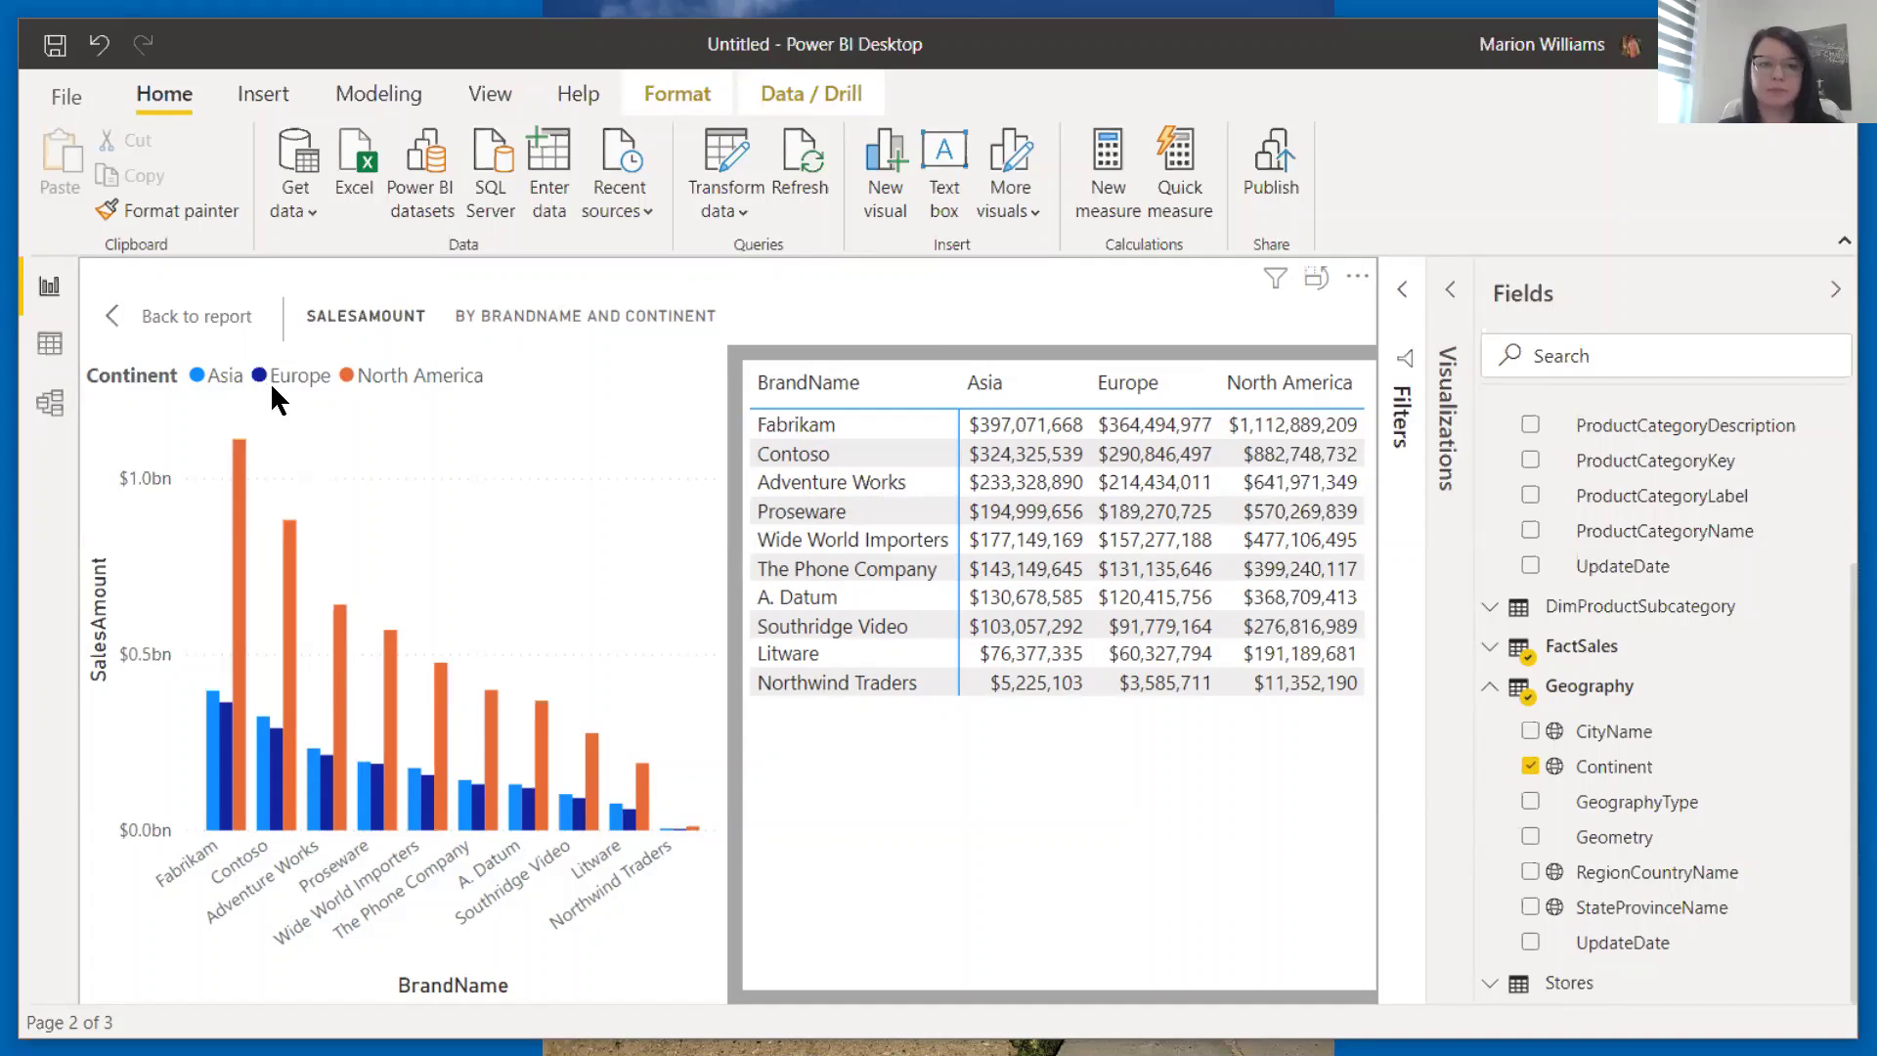
left_click(201, 315)
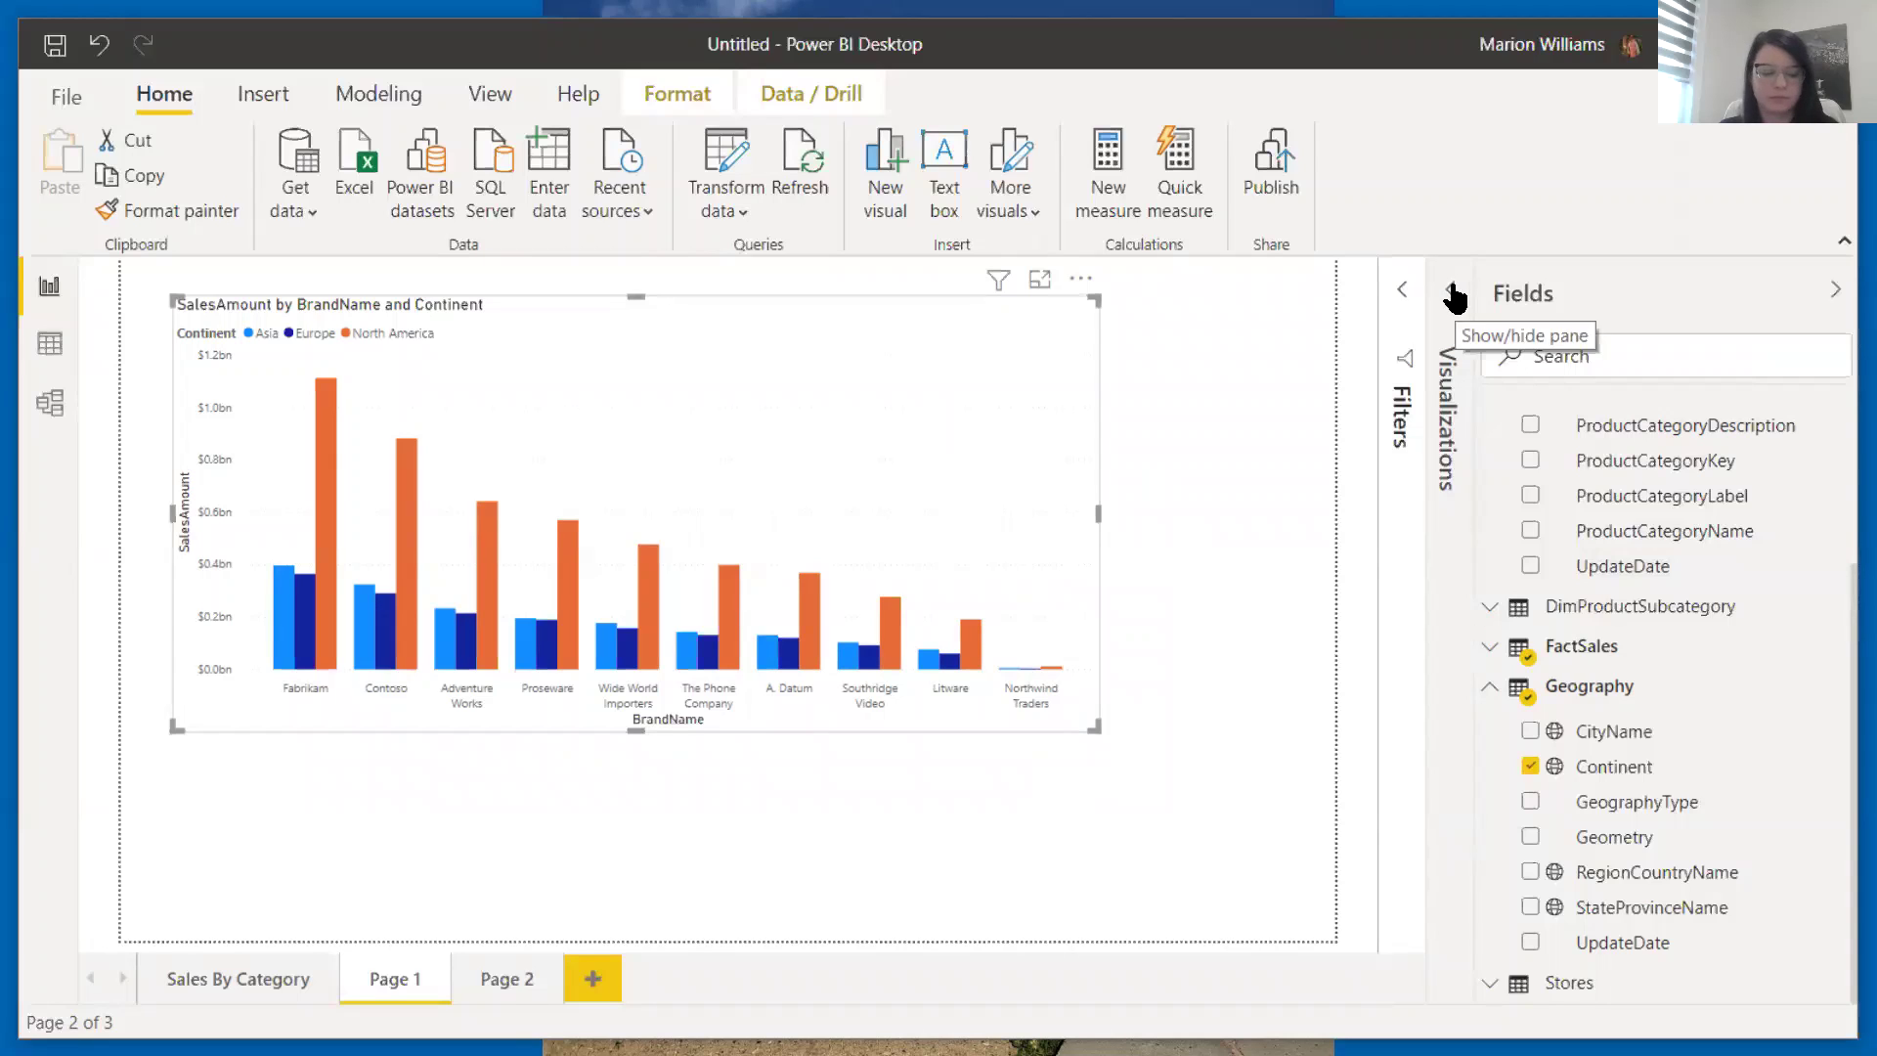
Step: Expand the Filters pane, search the fields for year, and add CalendarYearLabel to Page 1 as a new visual beside the brand chart
left_click(1405, 293)
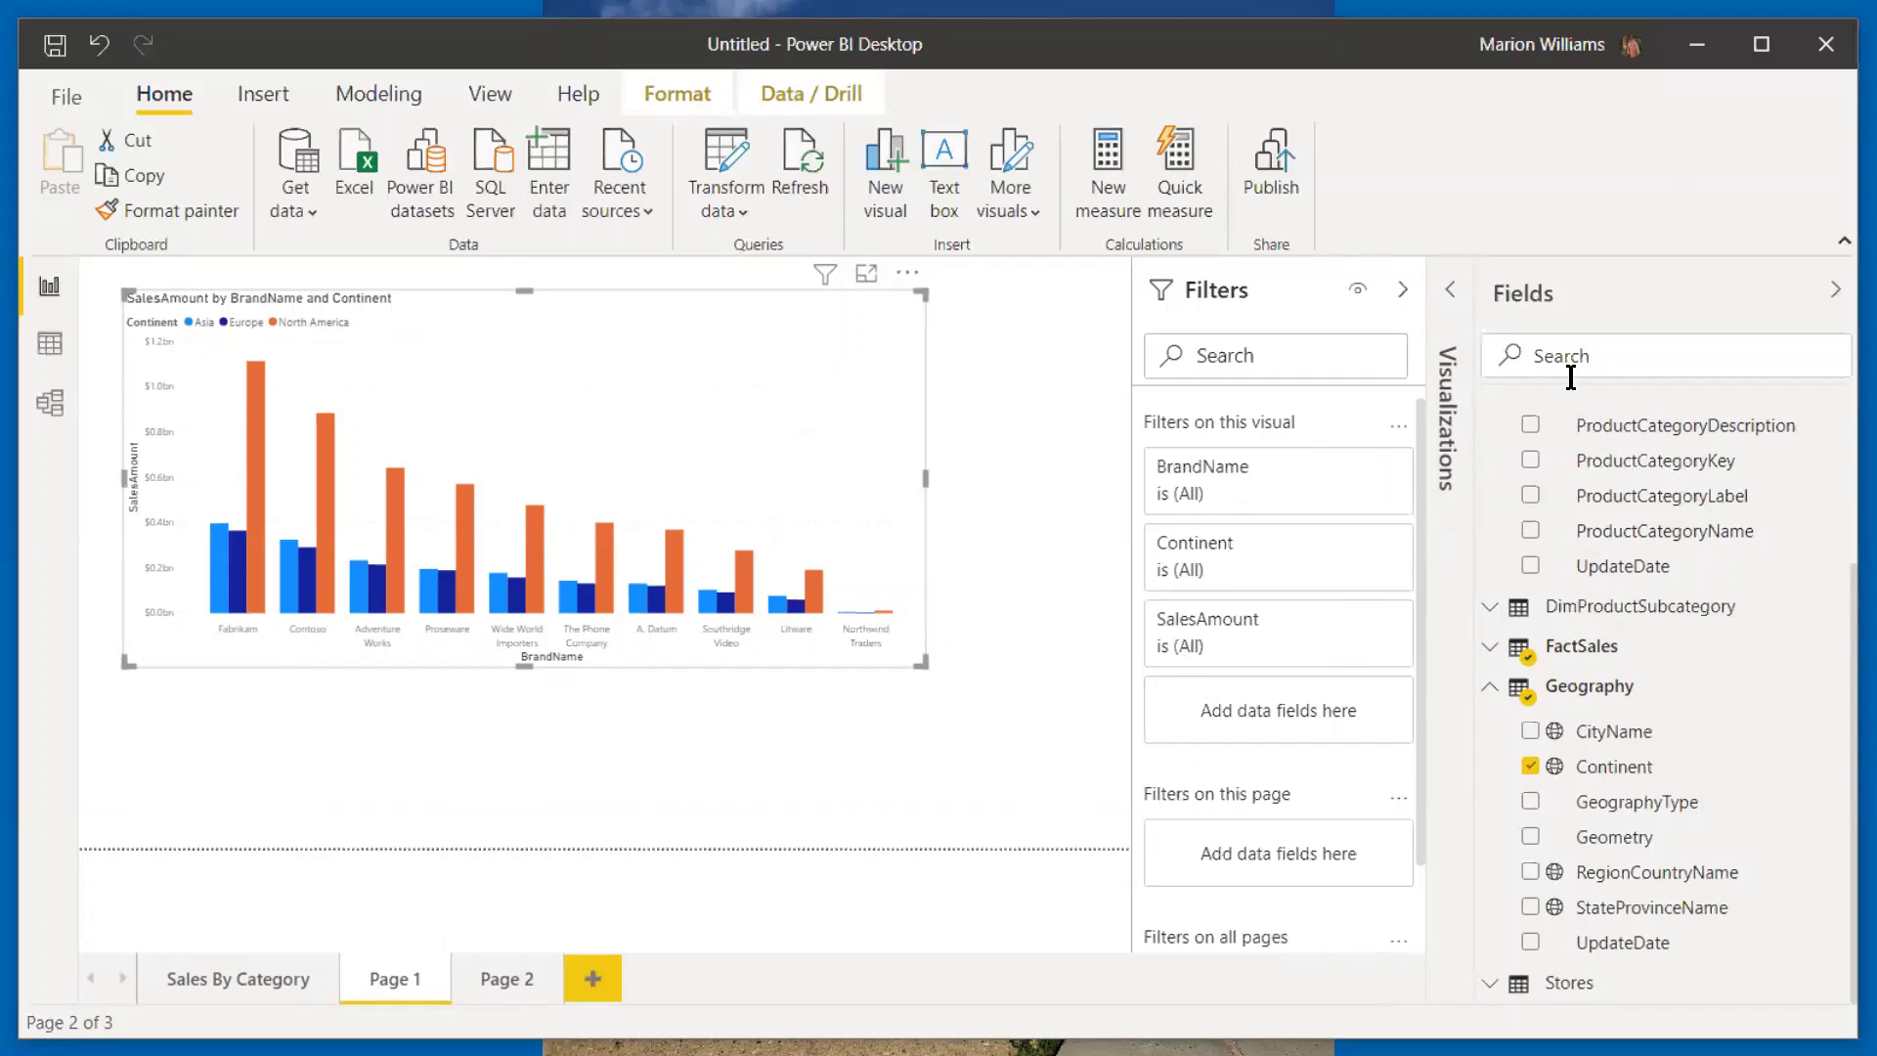
left_click(1598, 358)
type("year")
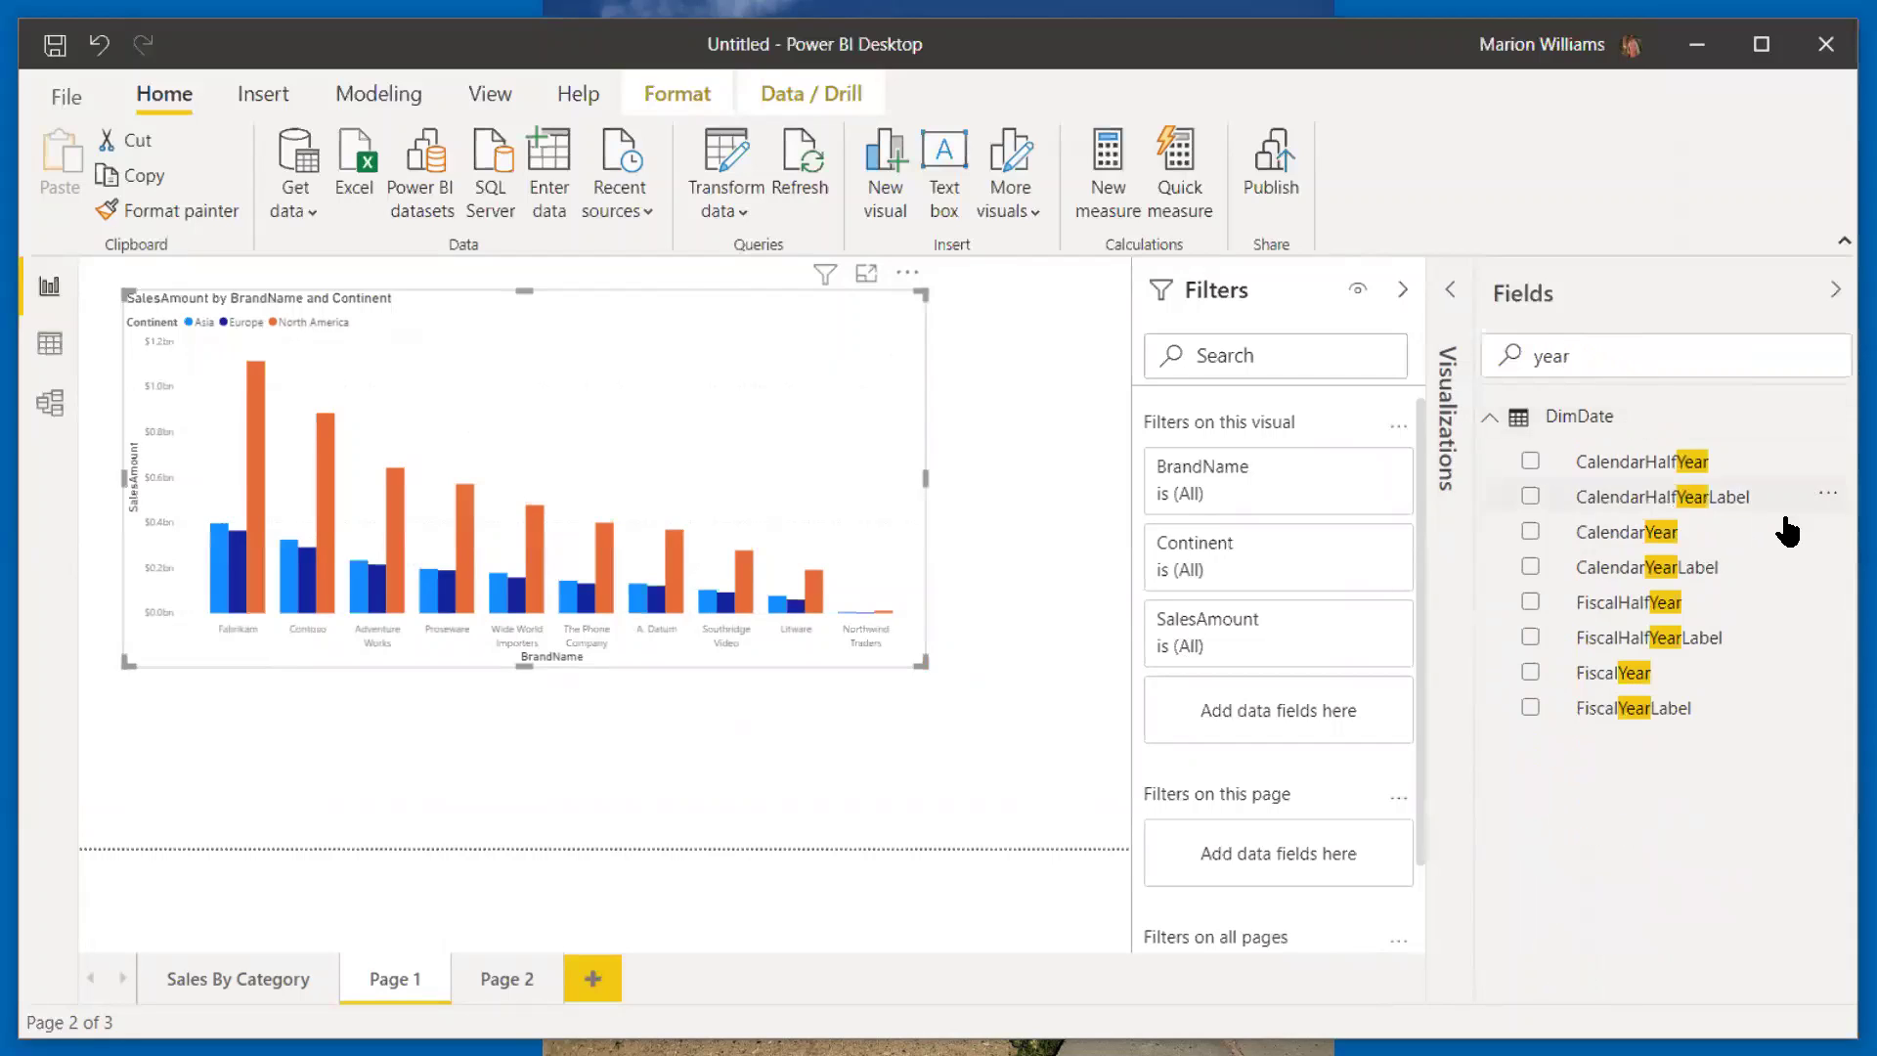
left_click(1628, 540)
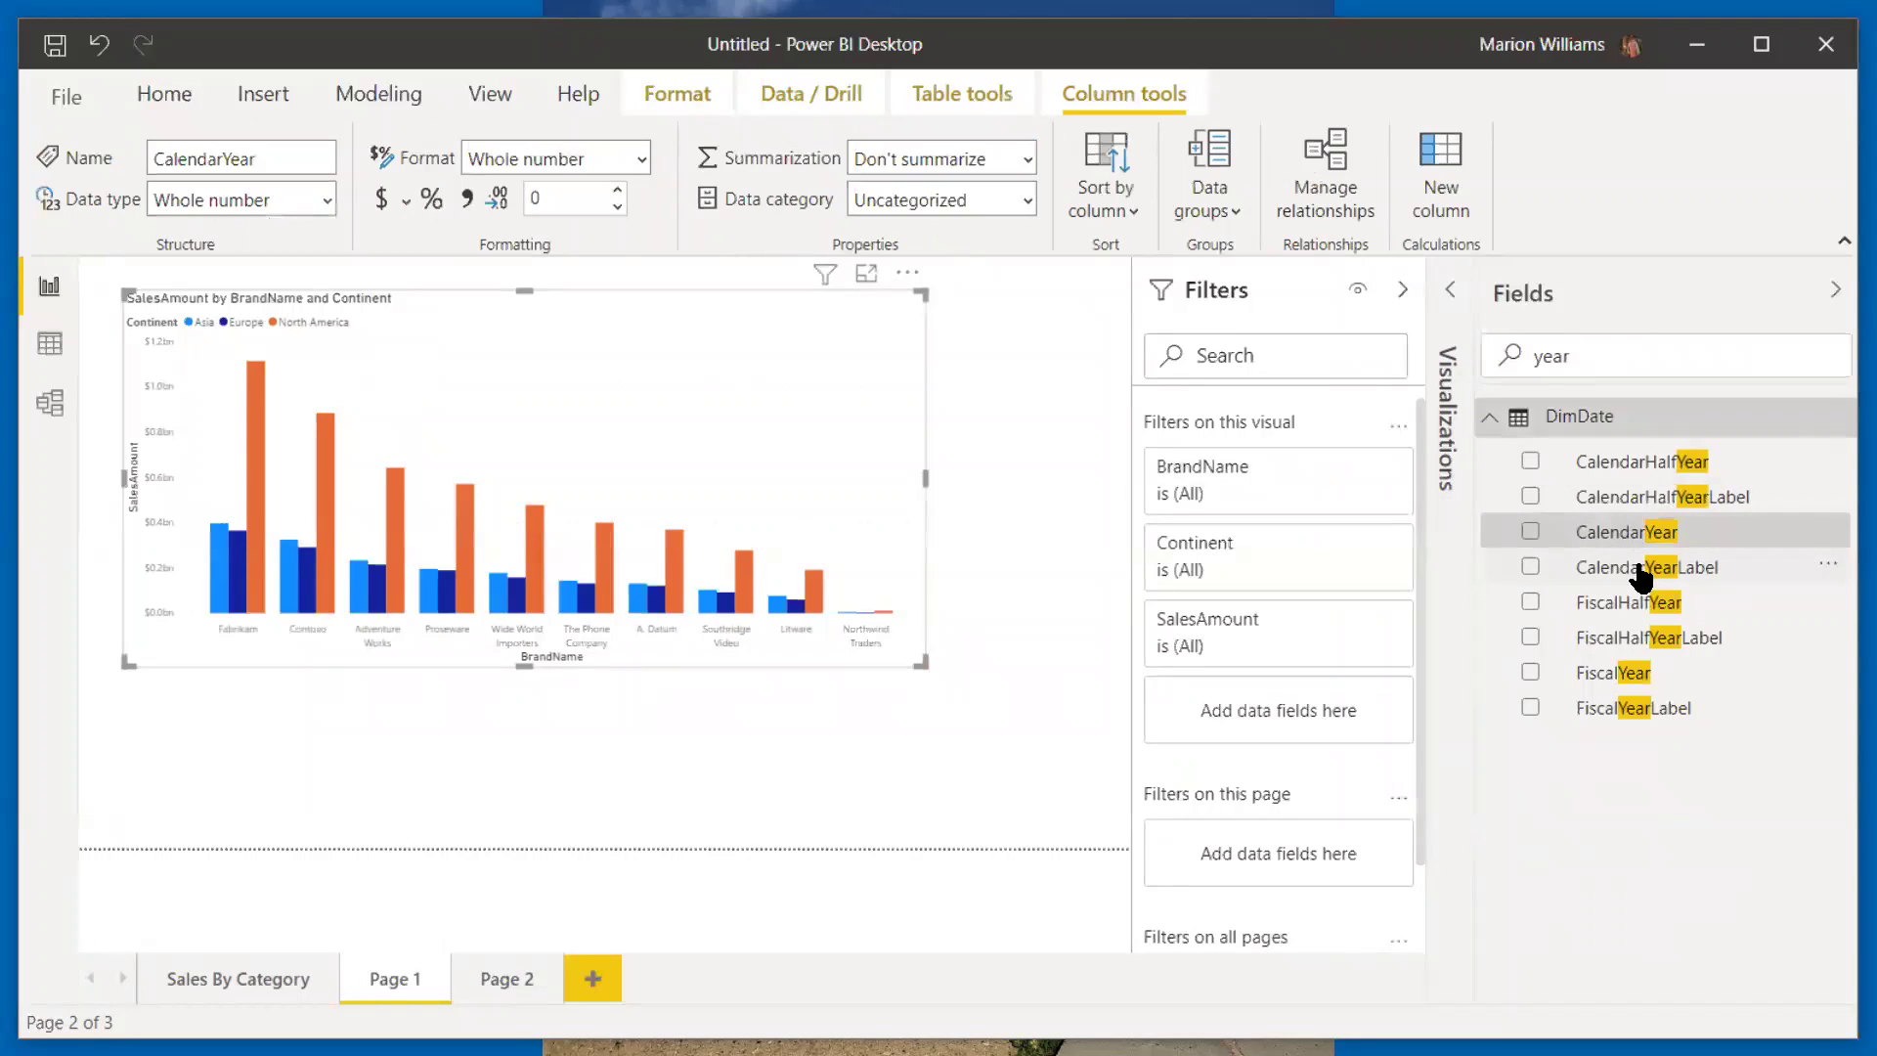
left_click_drag(1638, 572, 1050, 380)
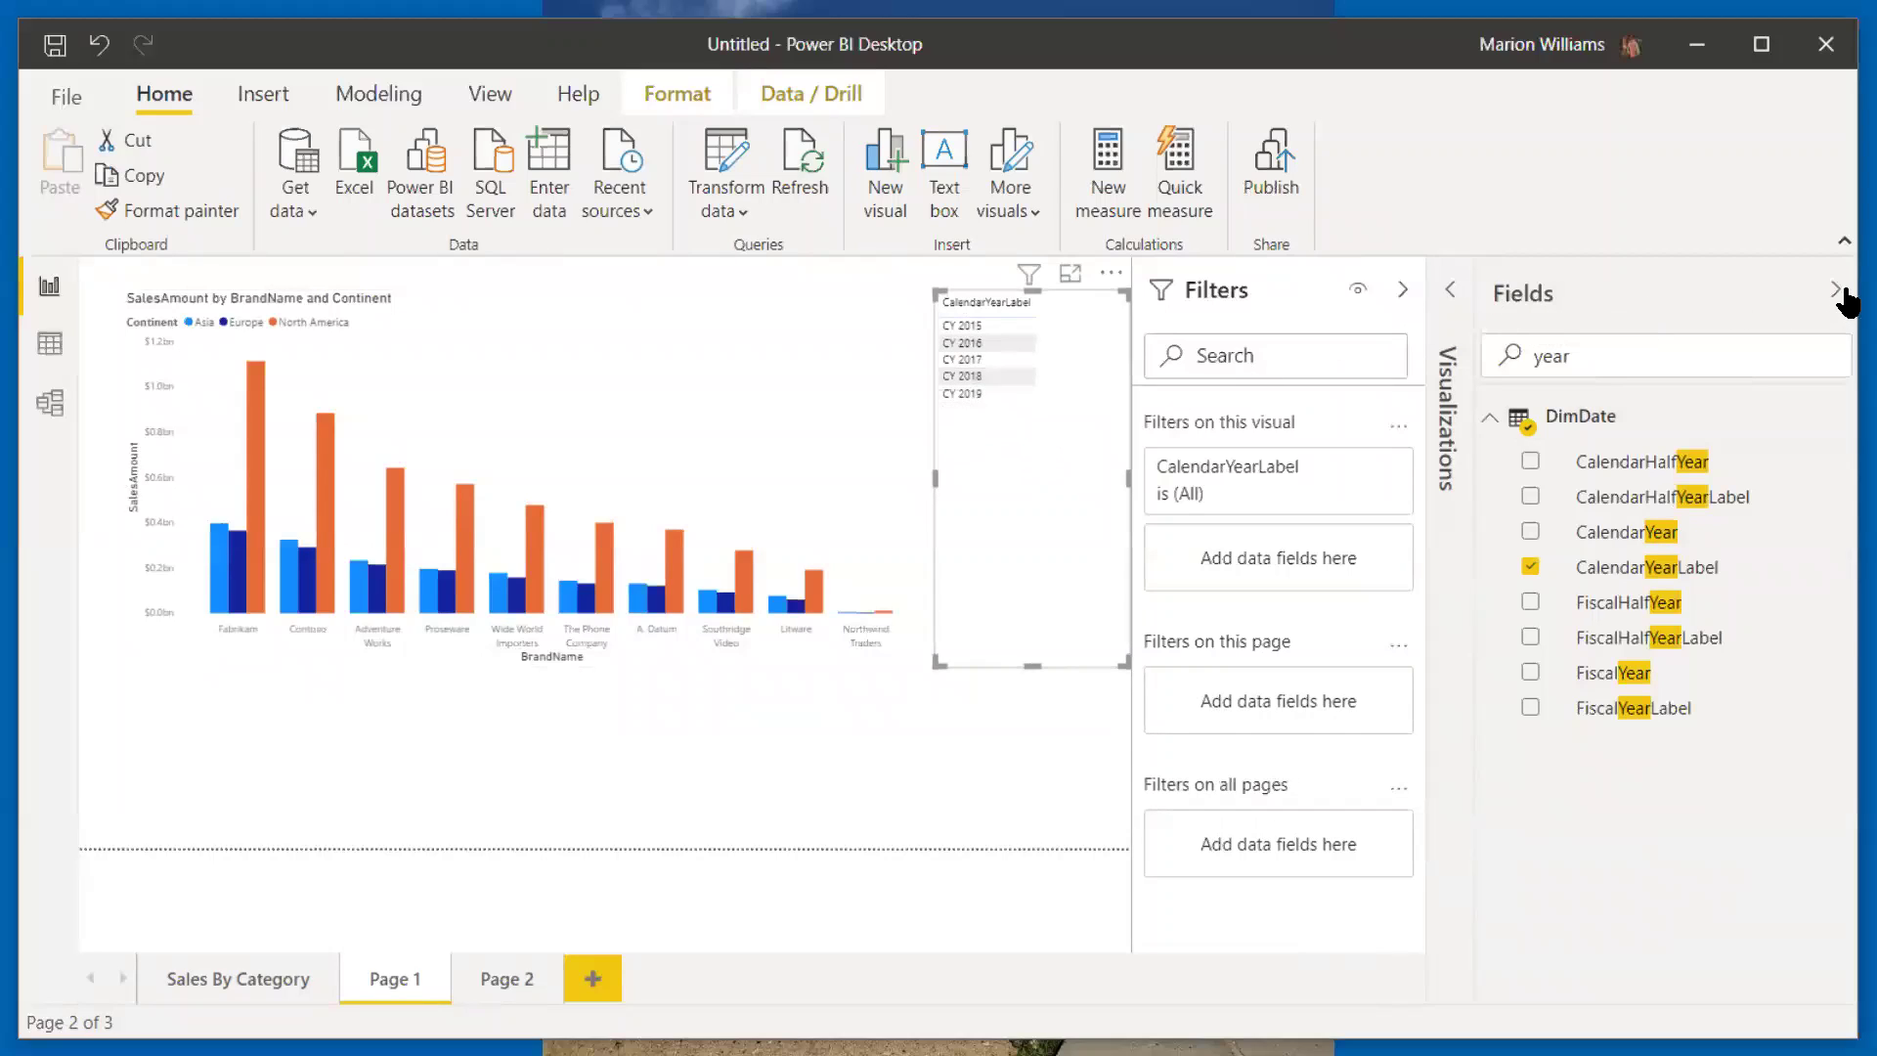
Step: Convert the CalendarYearLabel table on Page 1 into a slicer and shorten it to fit its list of years
left_click(1839, 292)
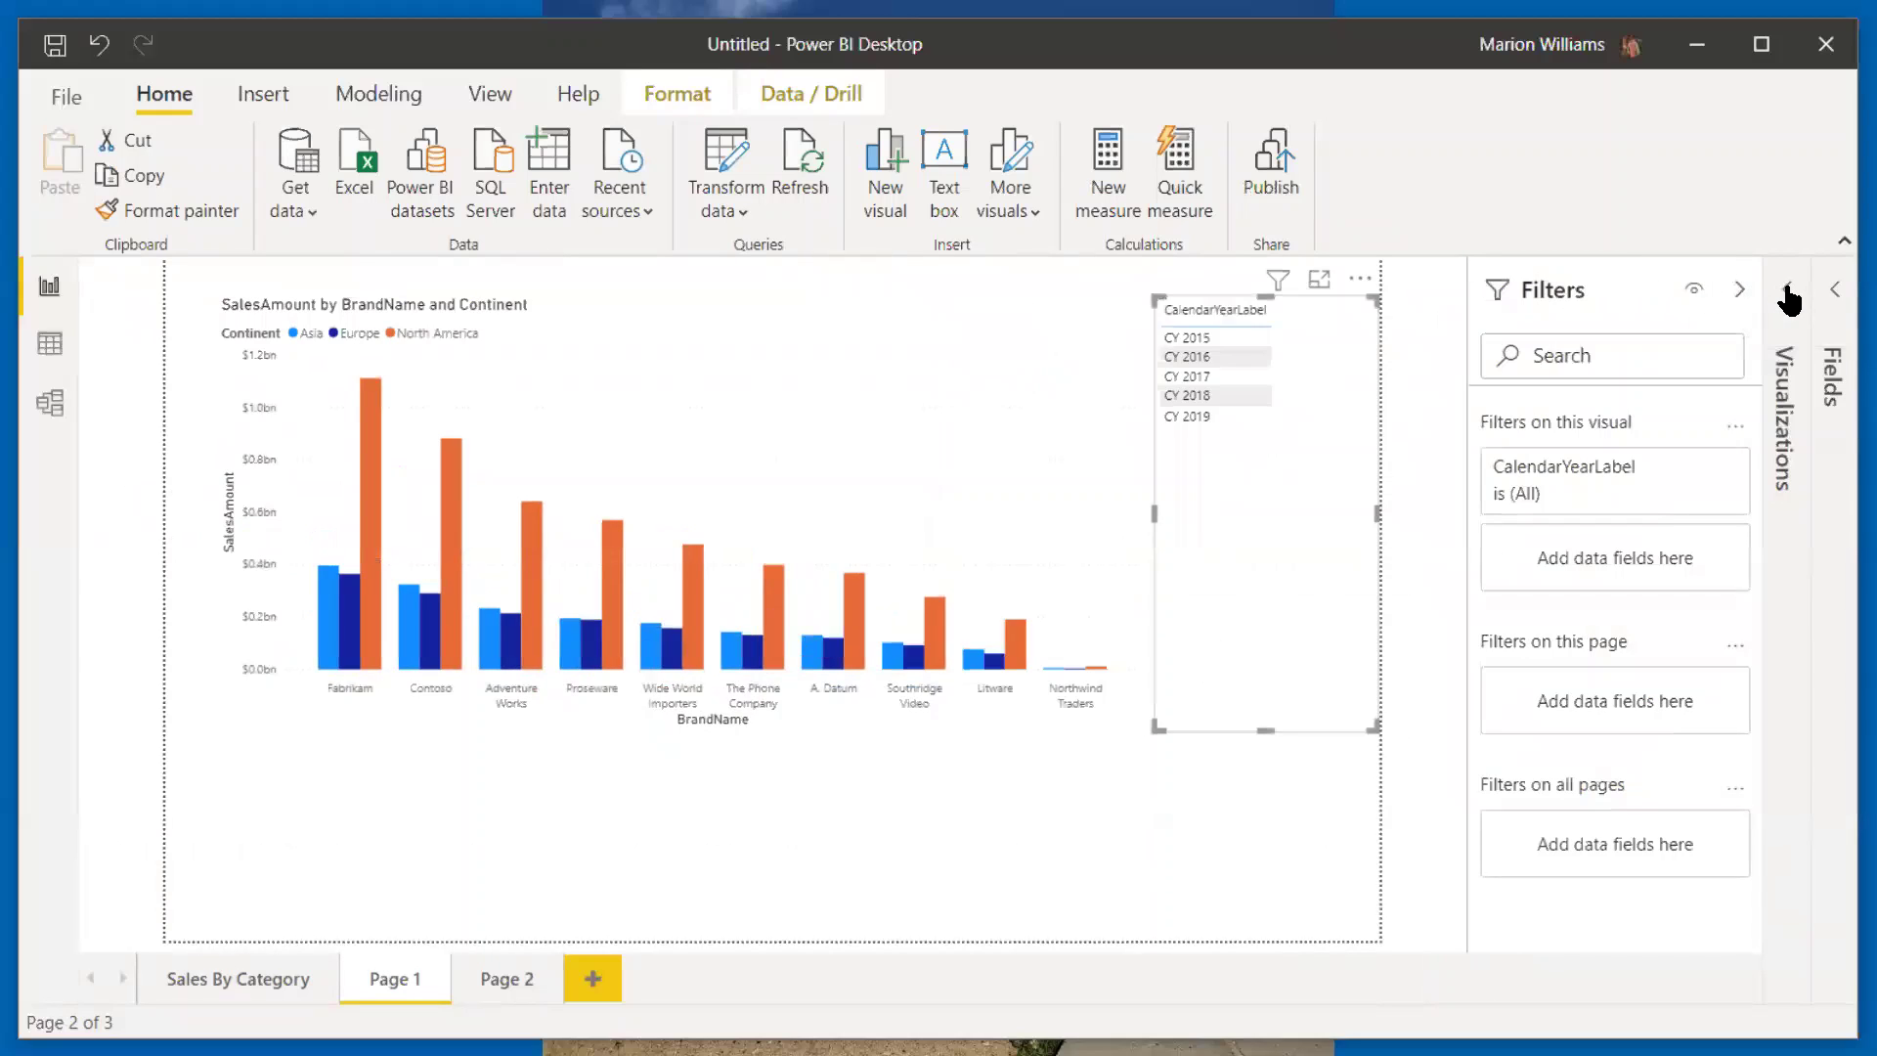
left_click(1789, 296)
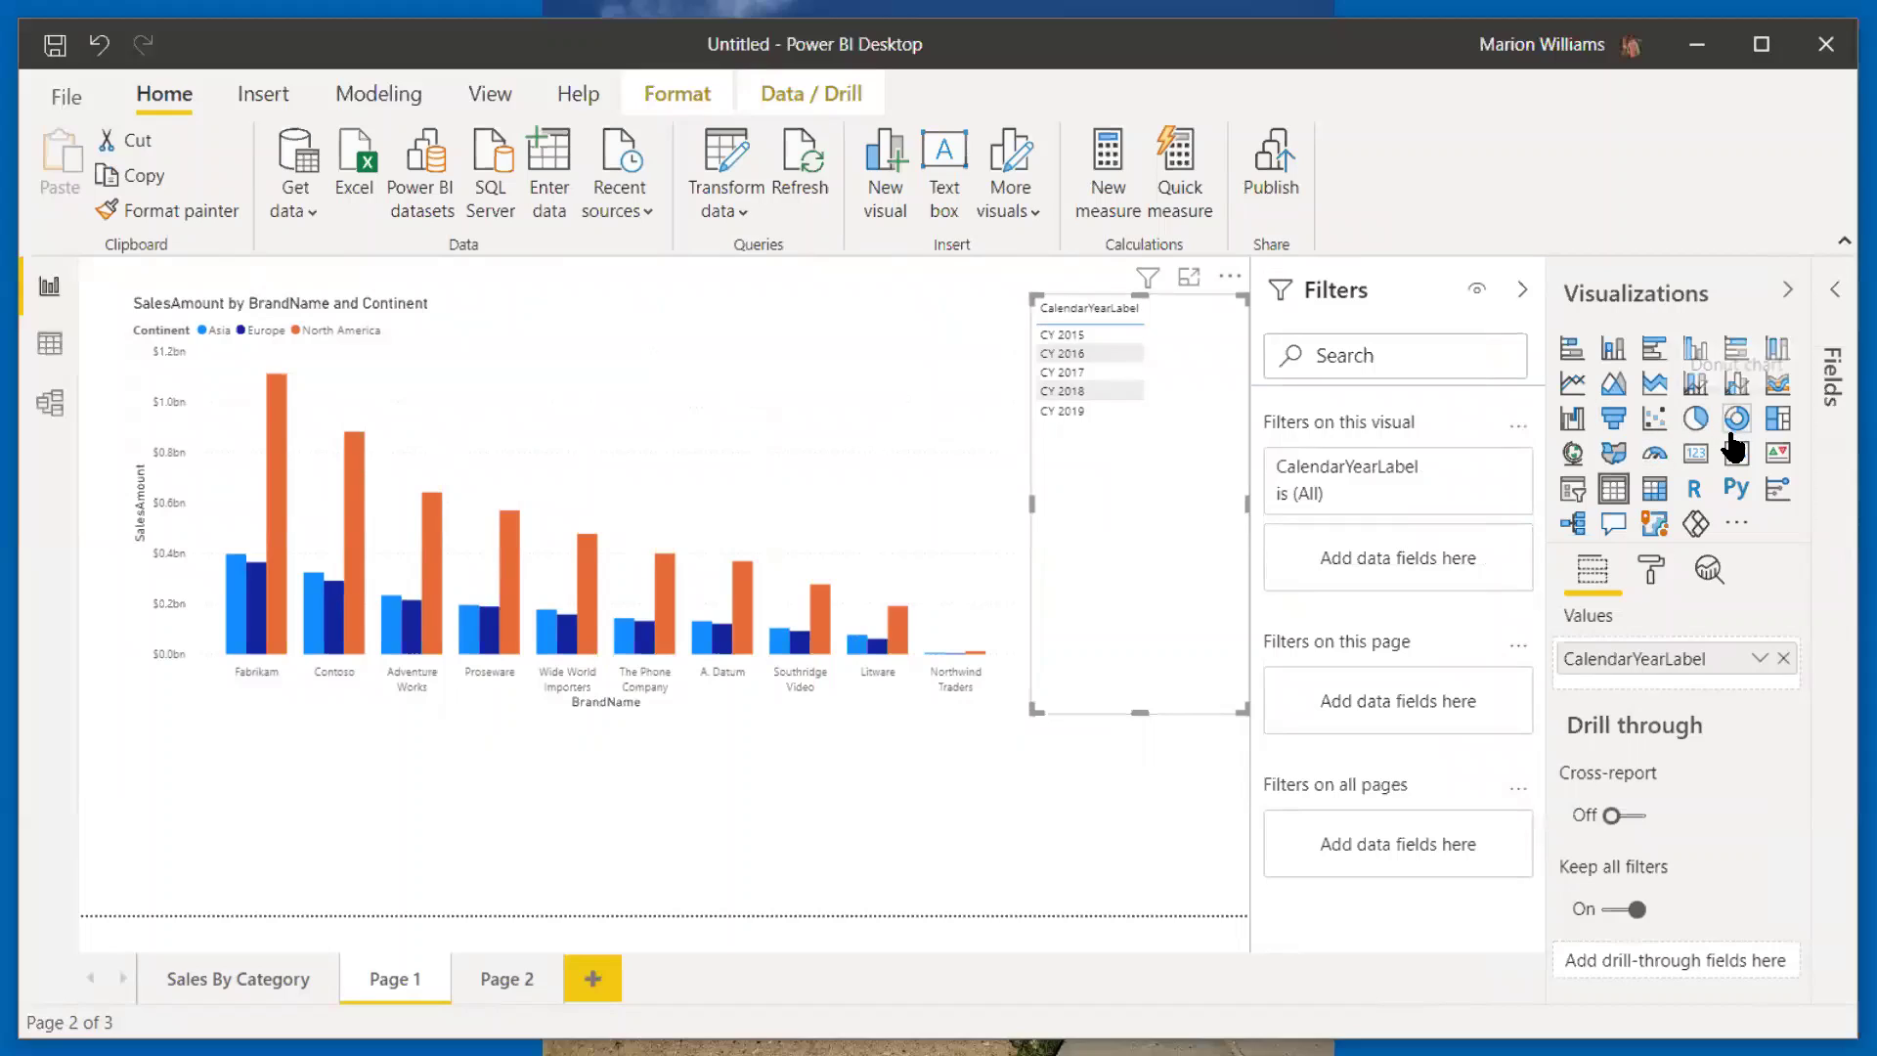
left_click(1571, 489)
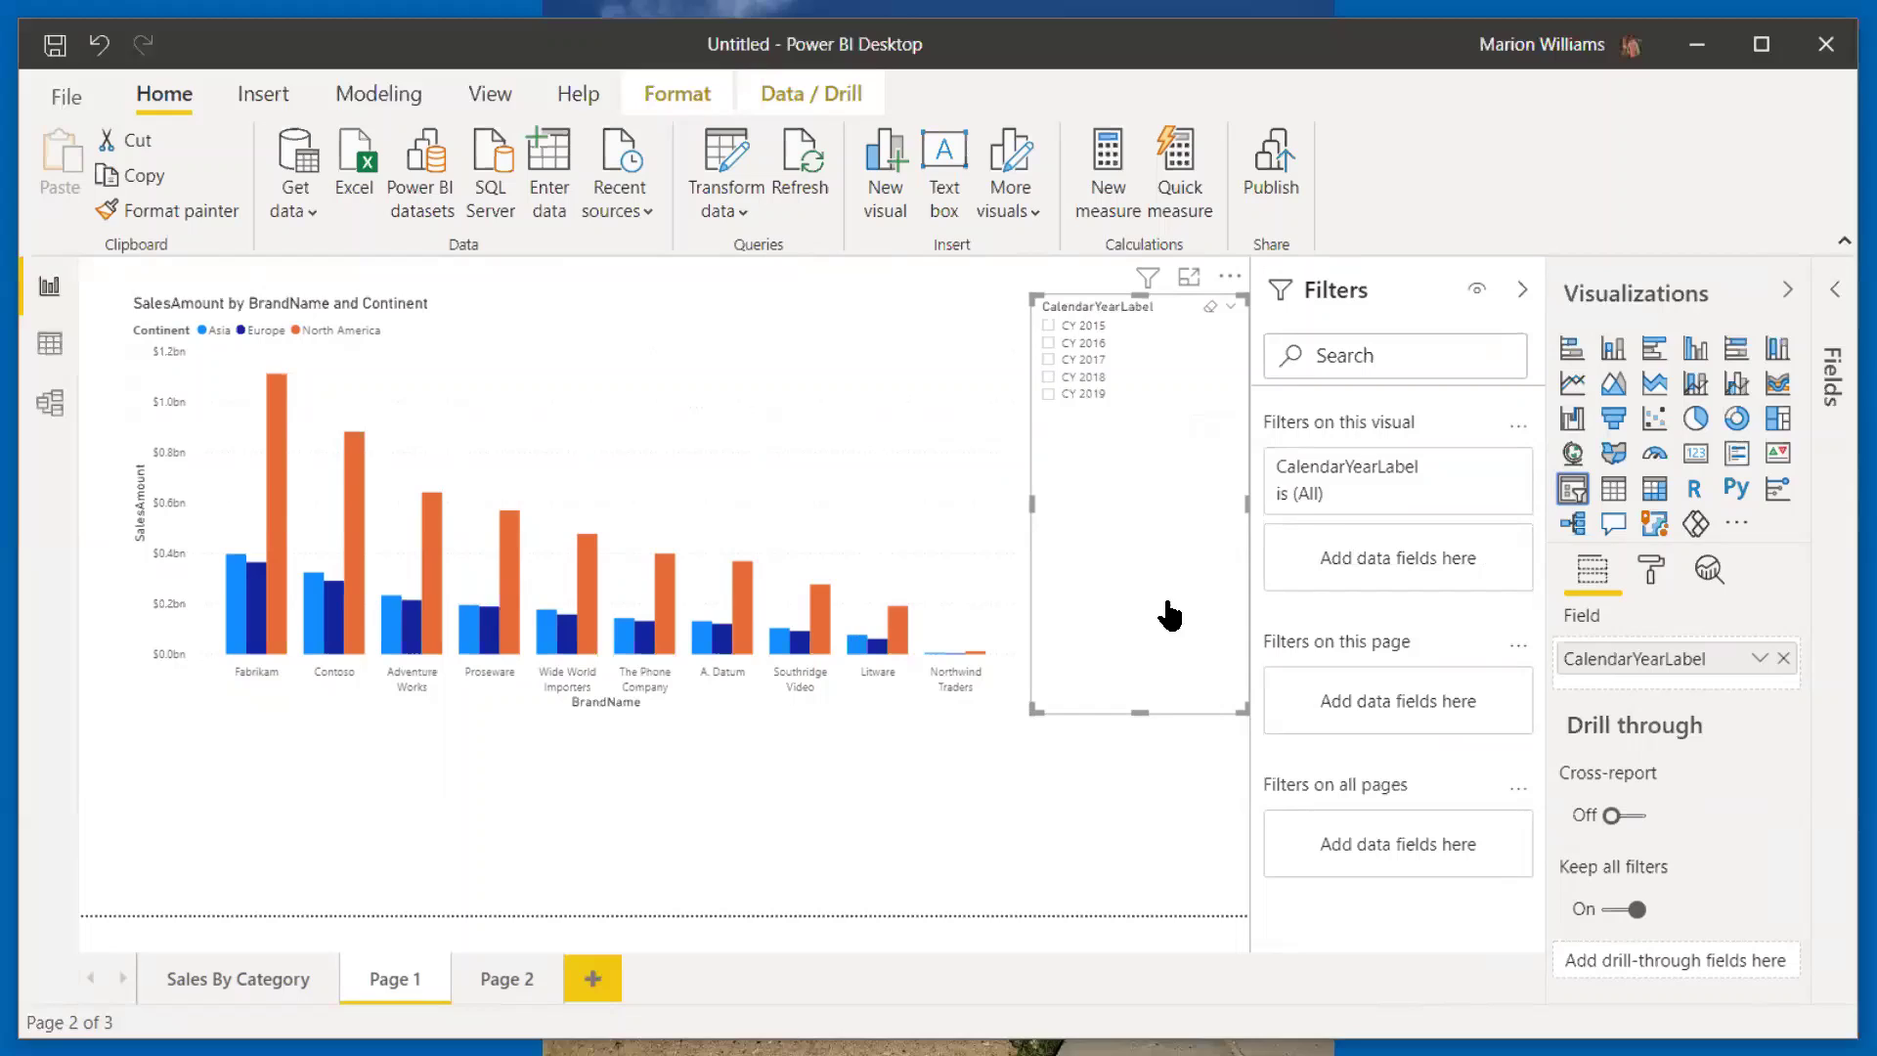
left_click_drag(1140, 706, 1139, 430)
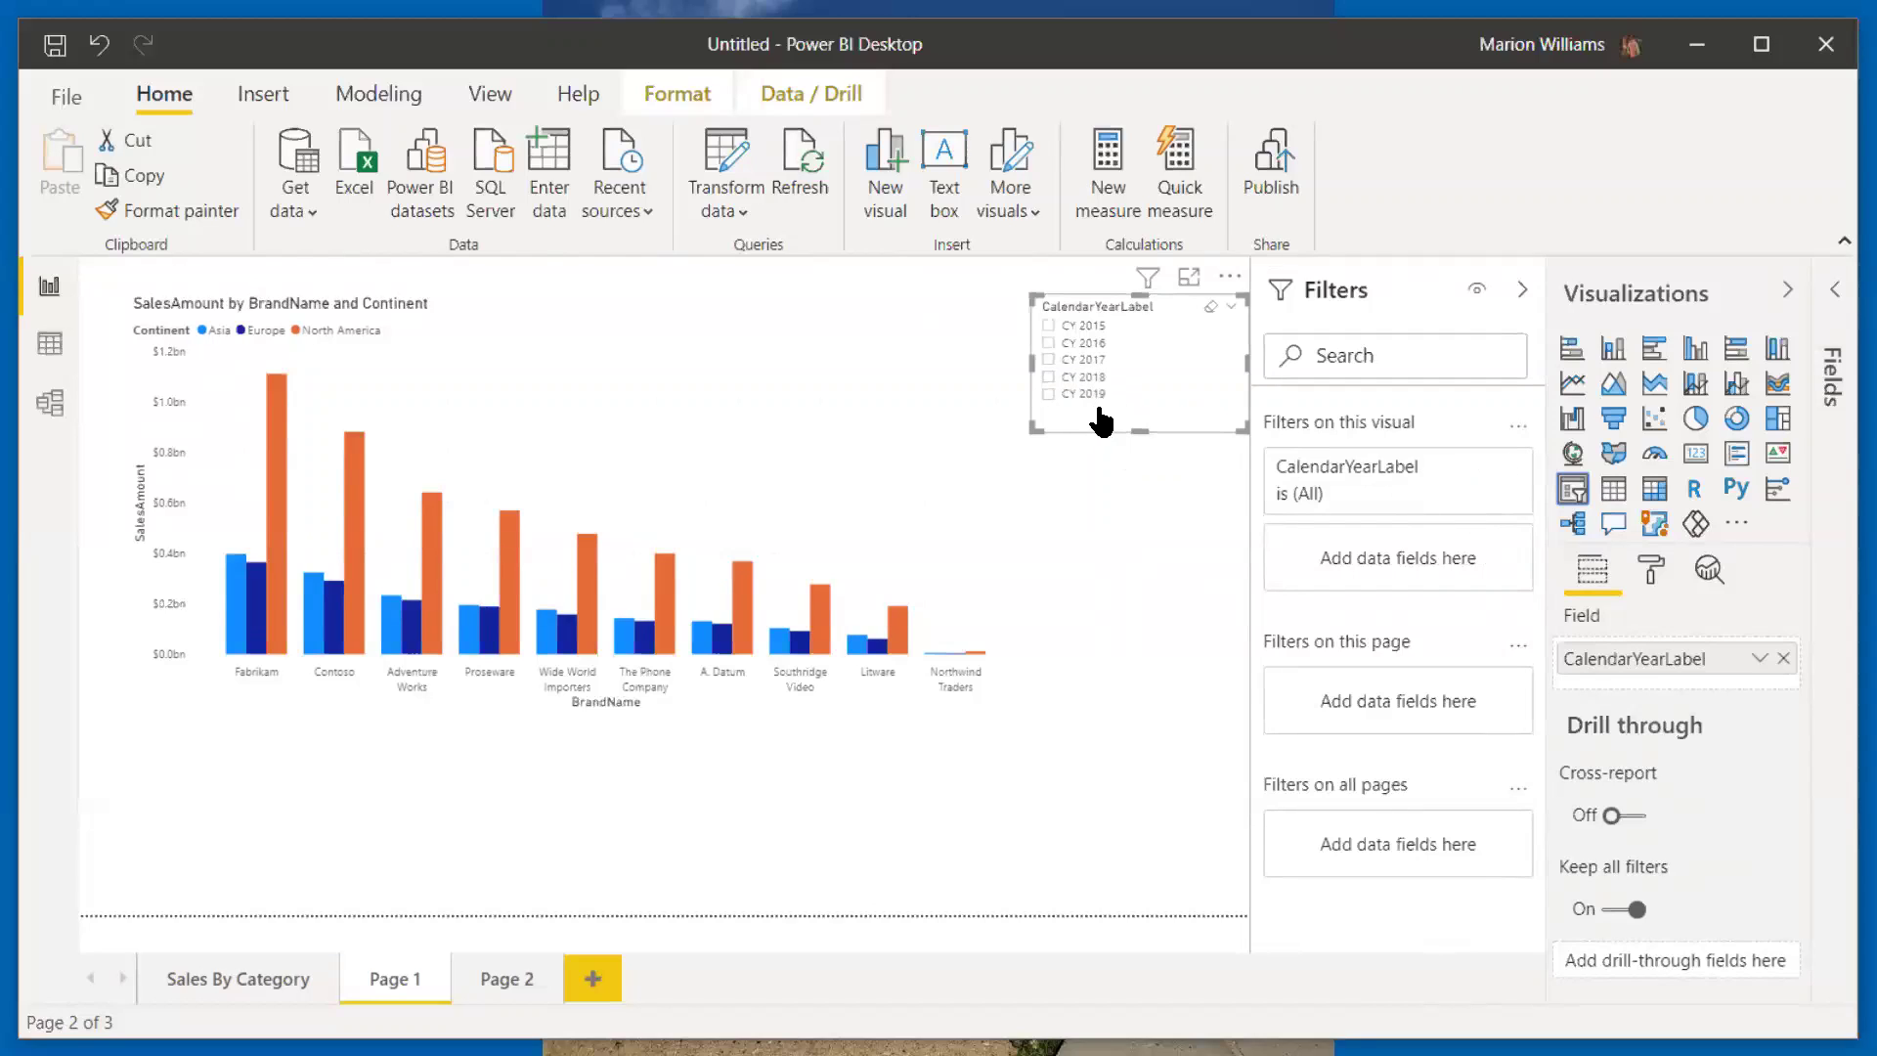
Step: Try CY 2019, select CY 2016 in the year slicer, and restrict the slicer's listed years to CY 2015, CY 2016 and CY 2017
left_click(1048, 393)
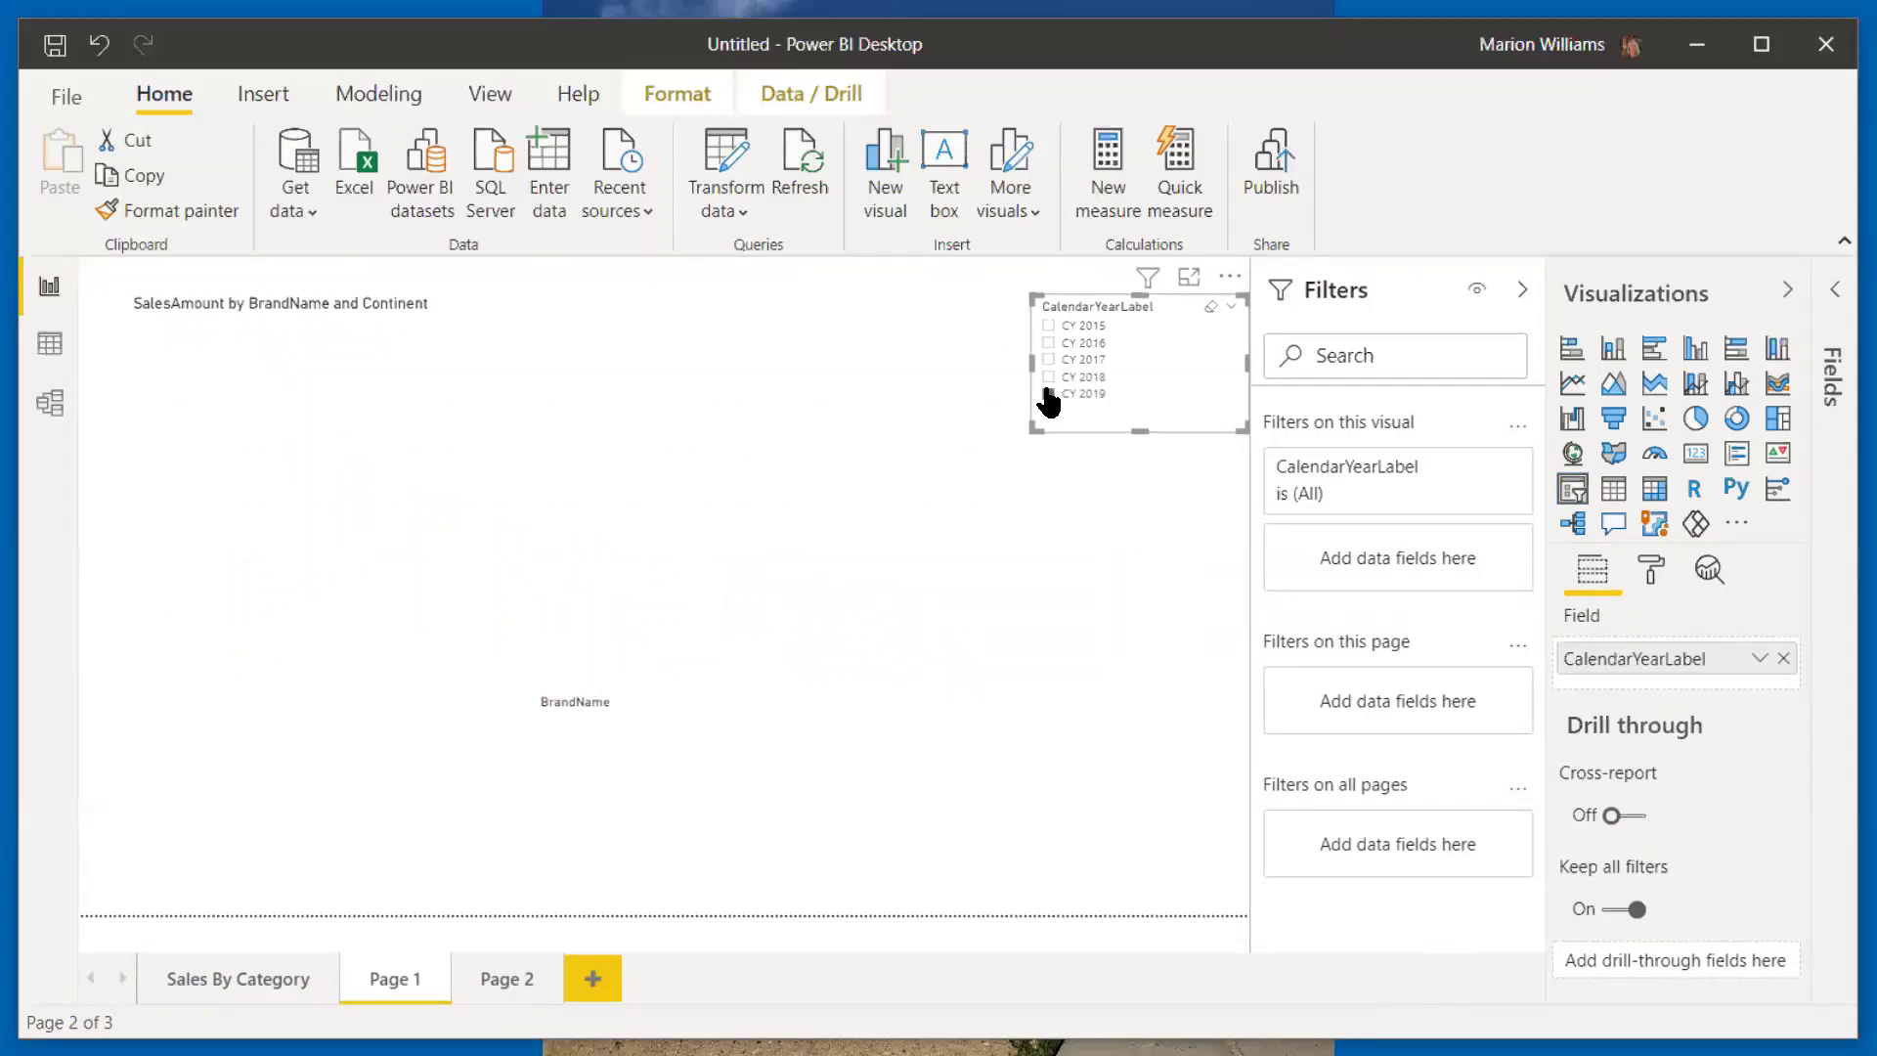
left_click(1048, 342)
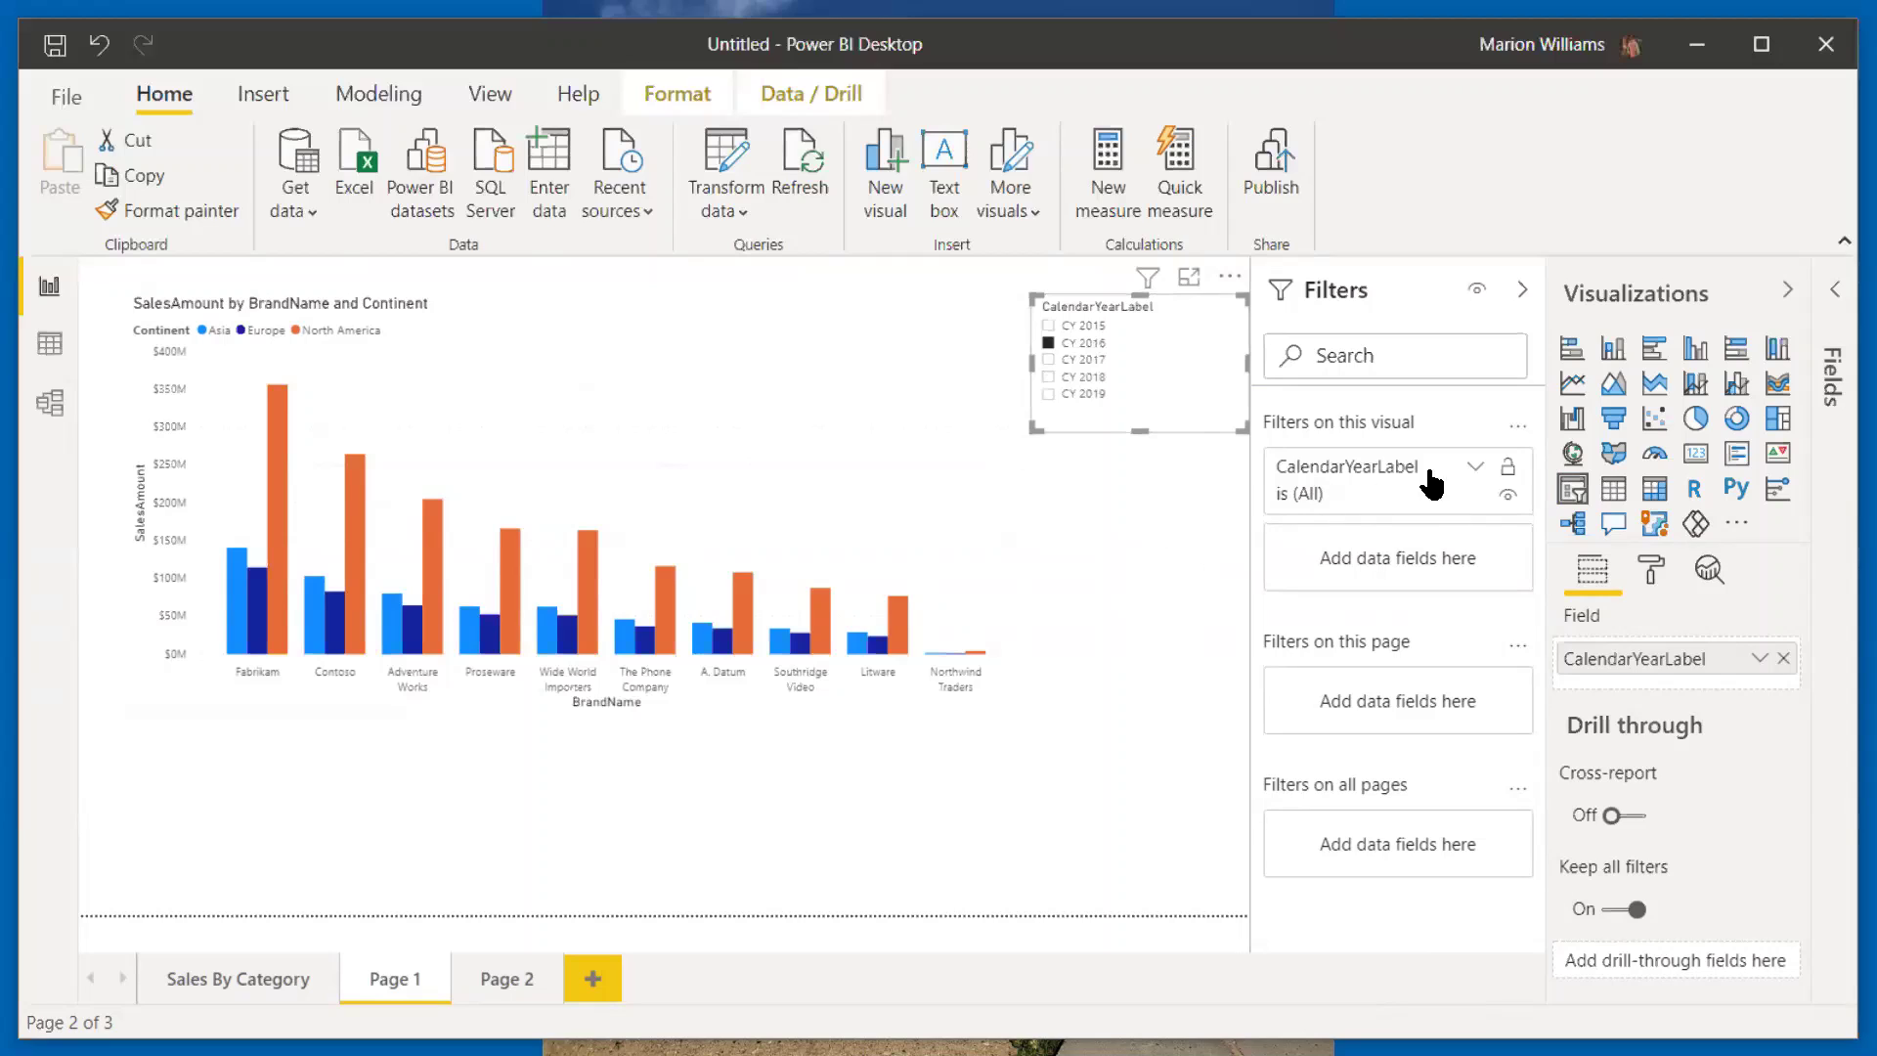
left_click(1389, 485)
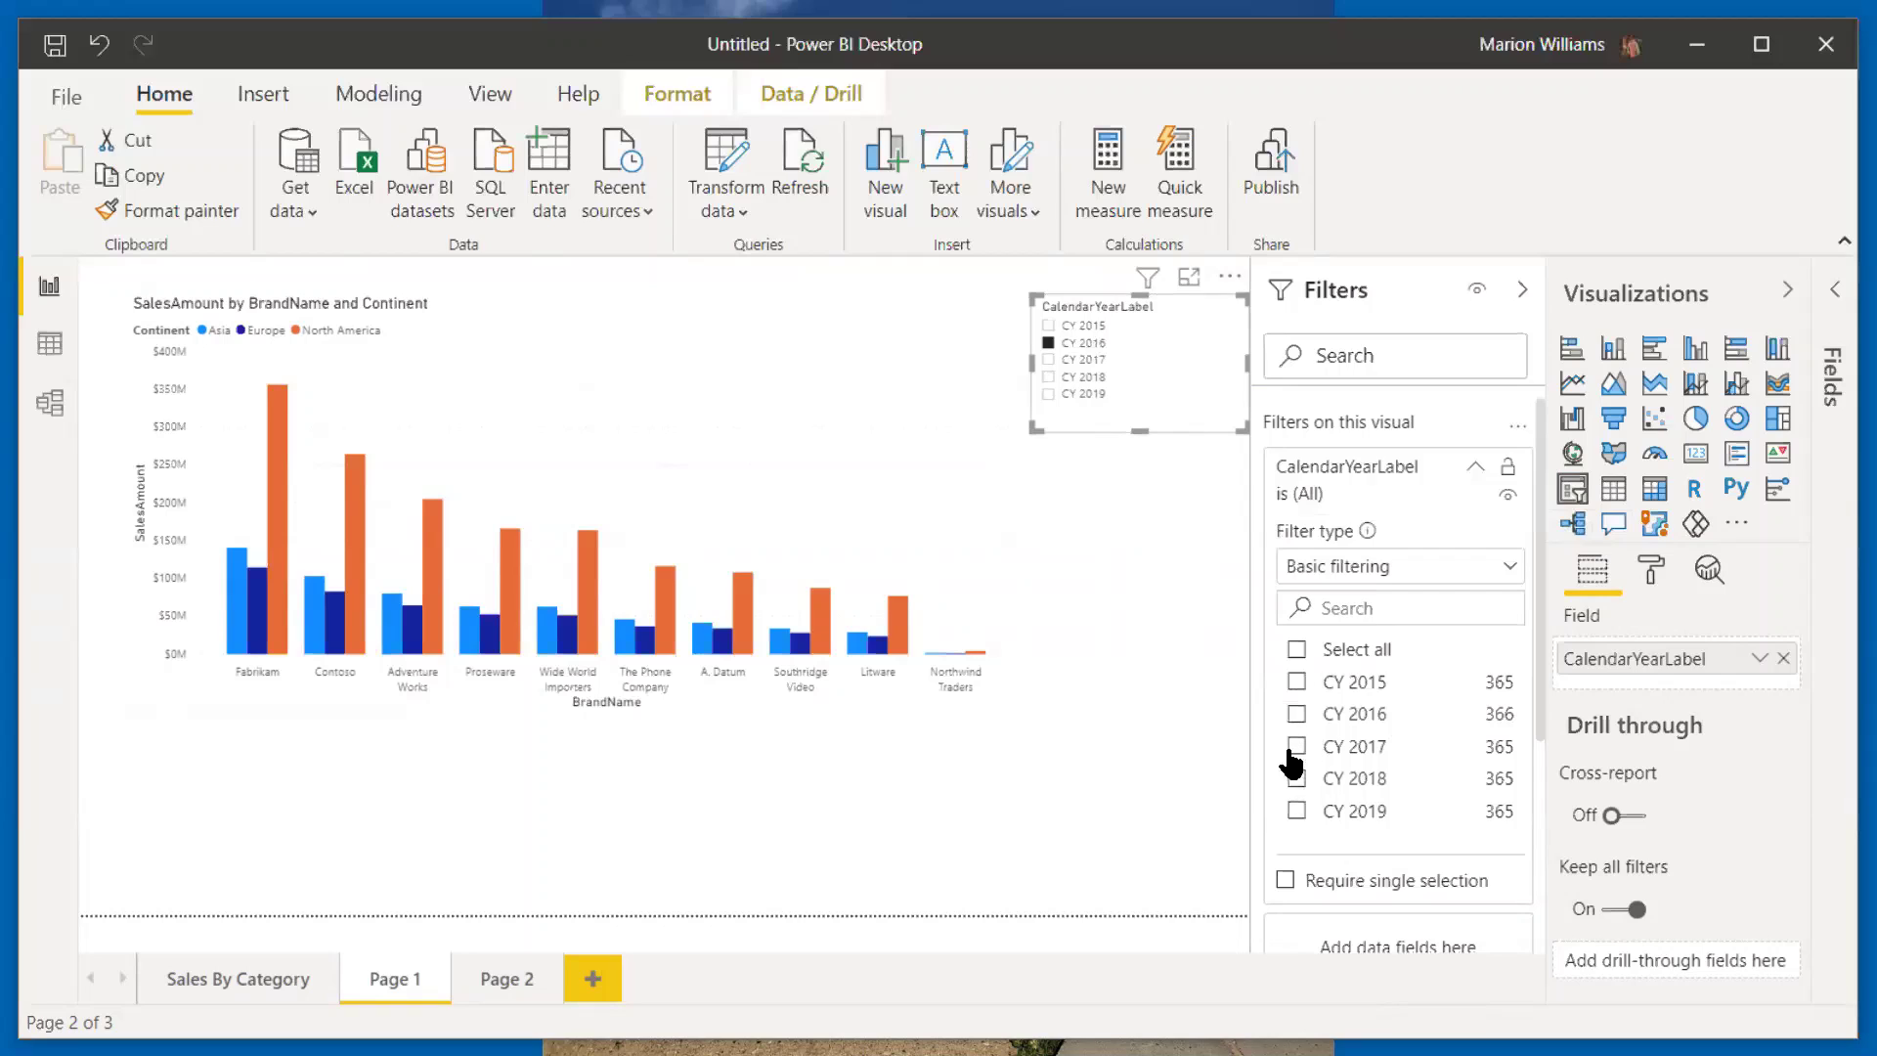
left_click(1296, 684)
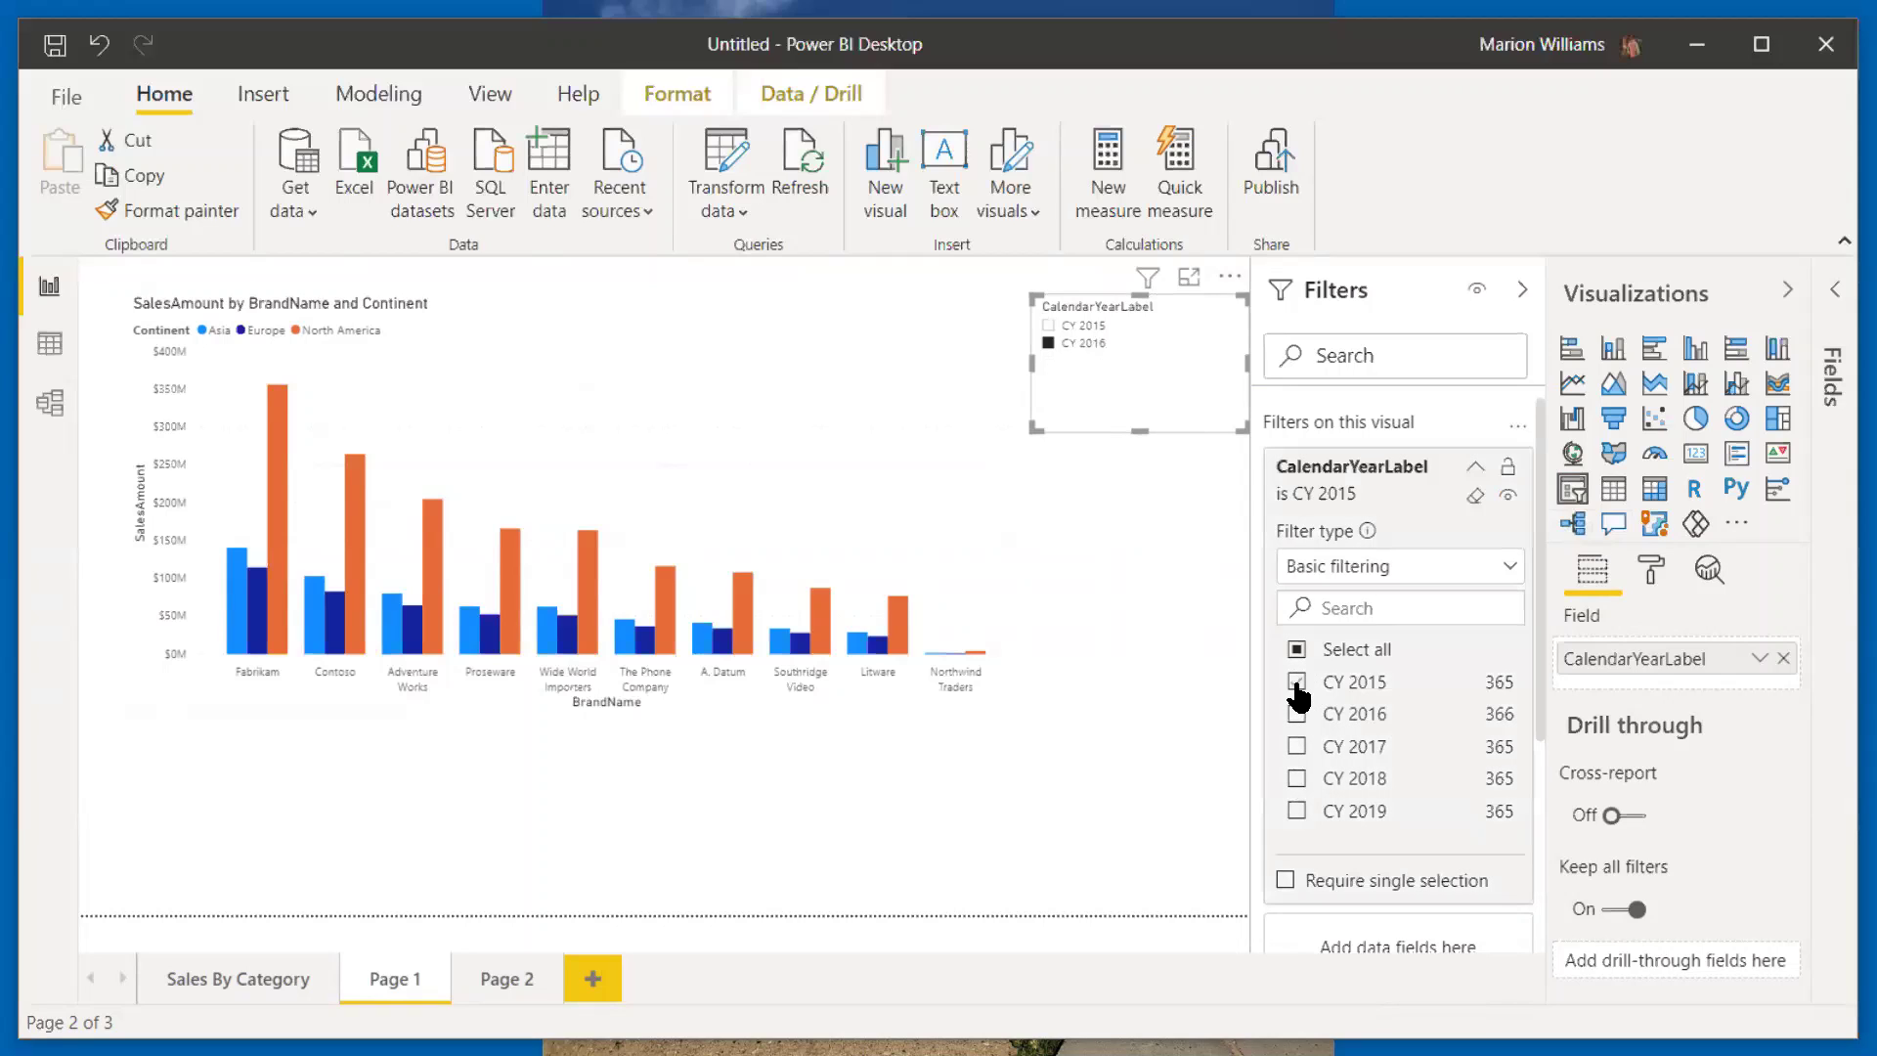
left_click(1297, 717)
left_click(1297, 747)
left_click(1476, 468)
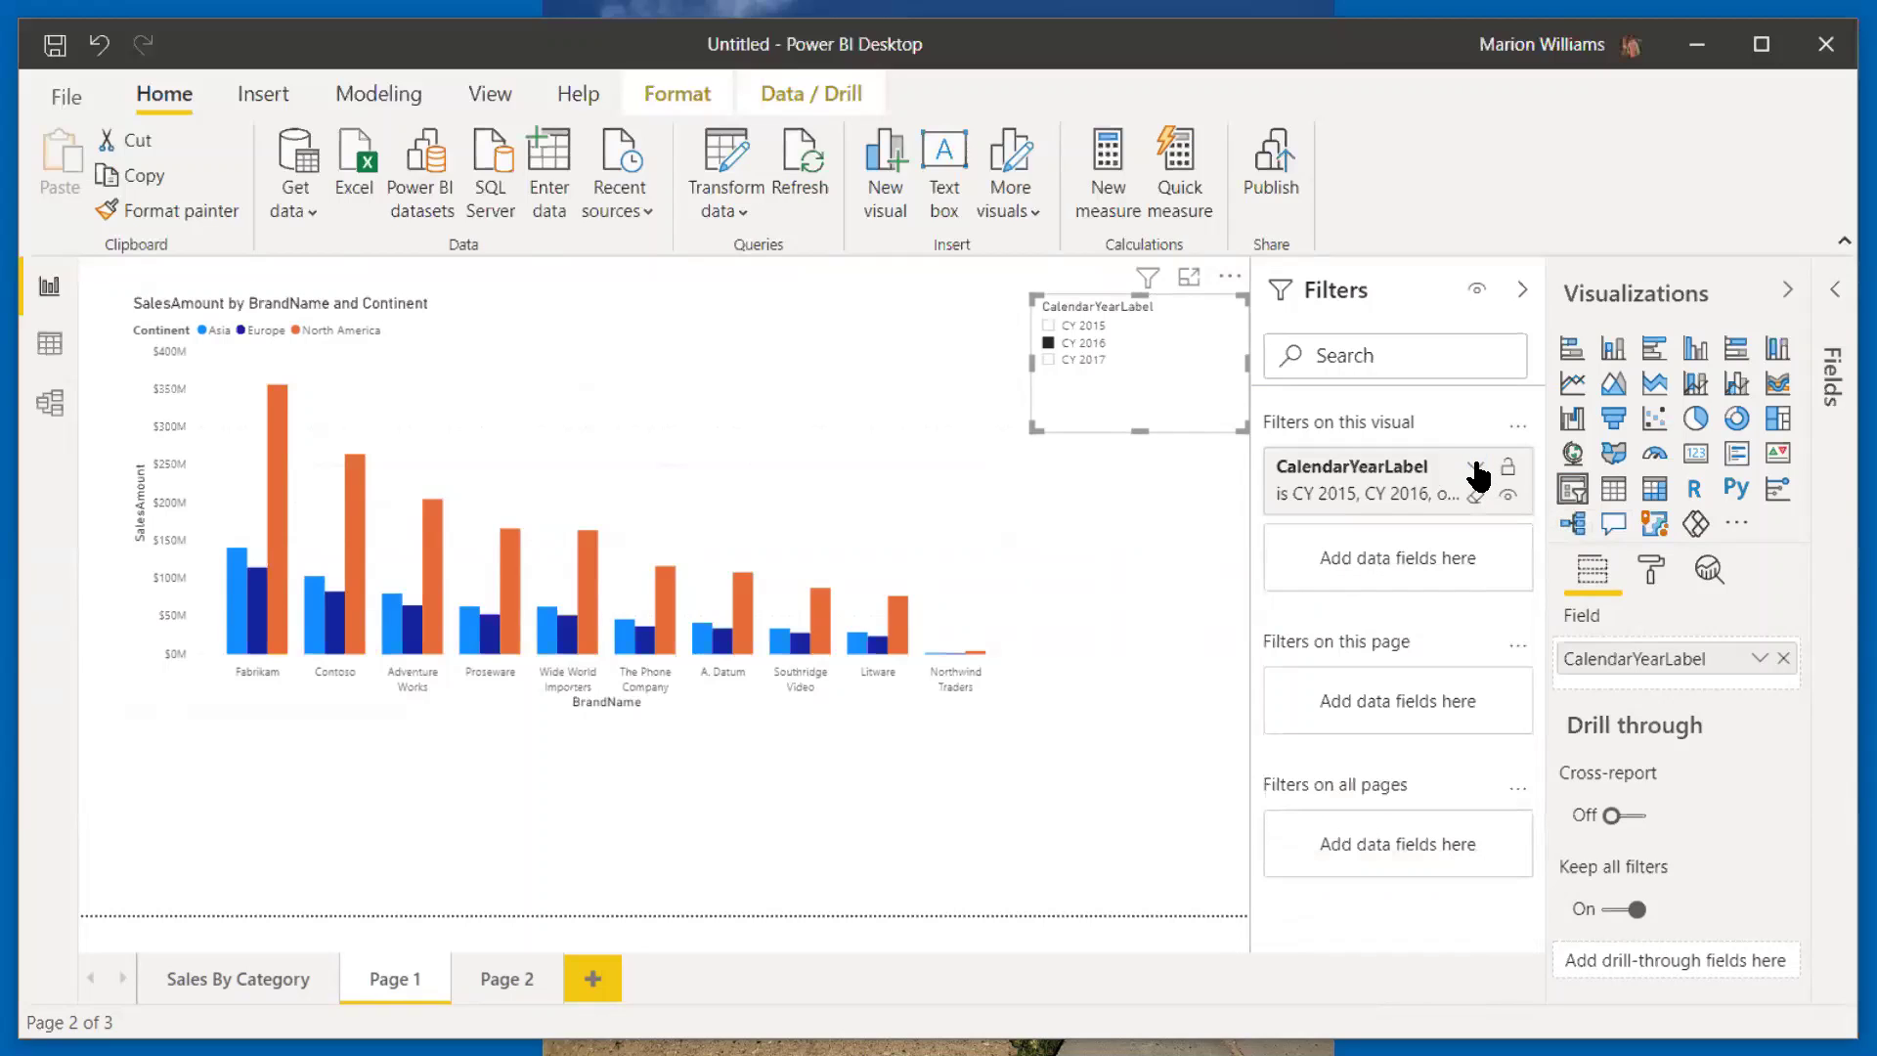
left_click(1522, 291)
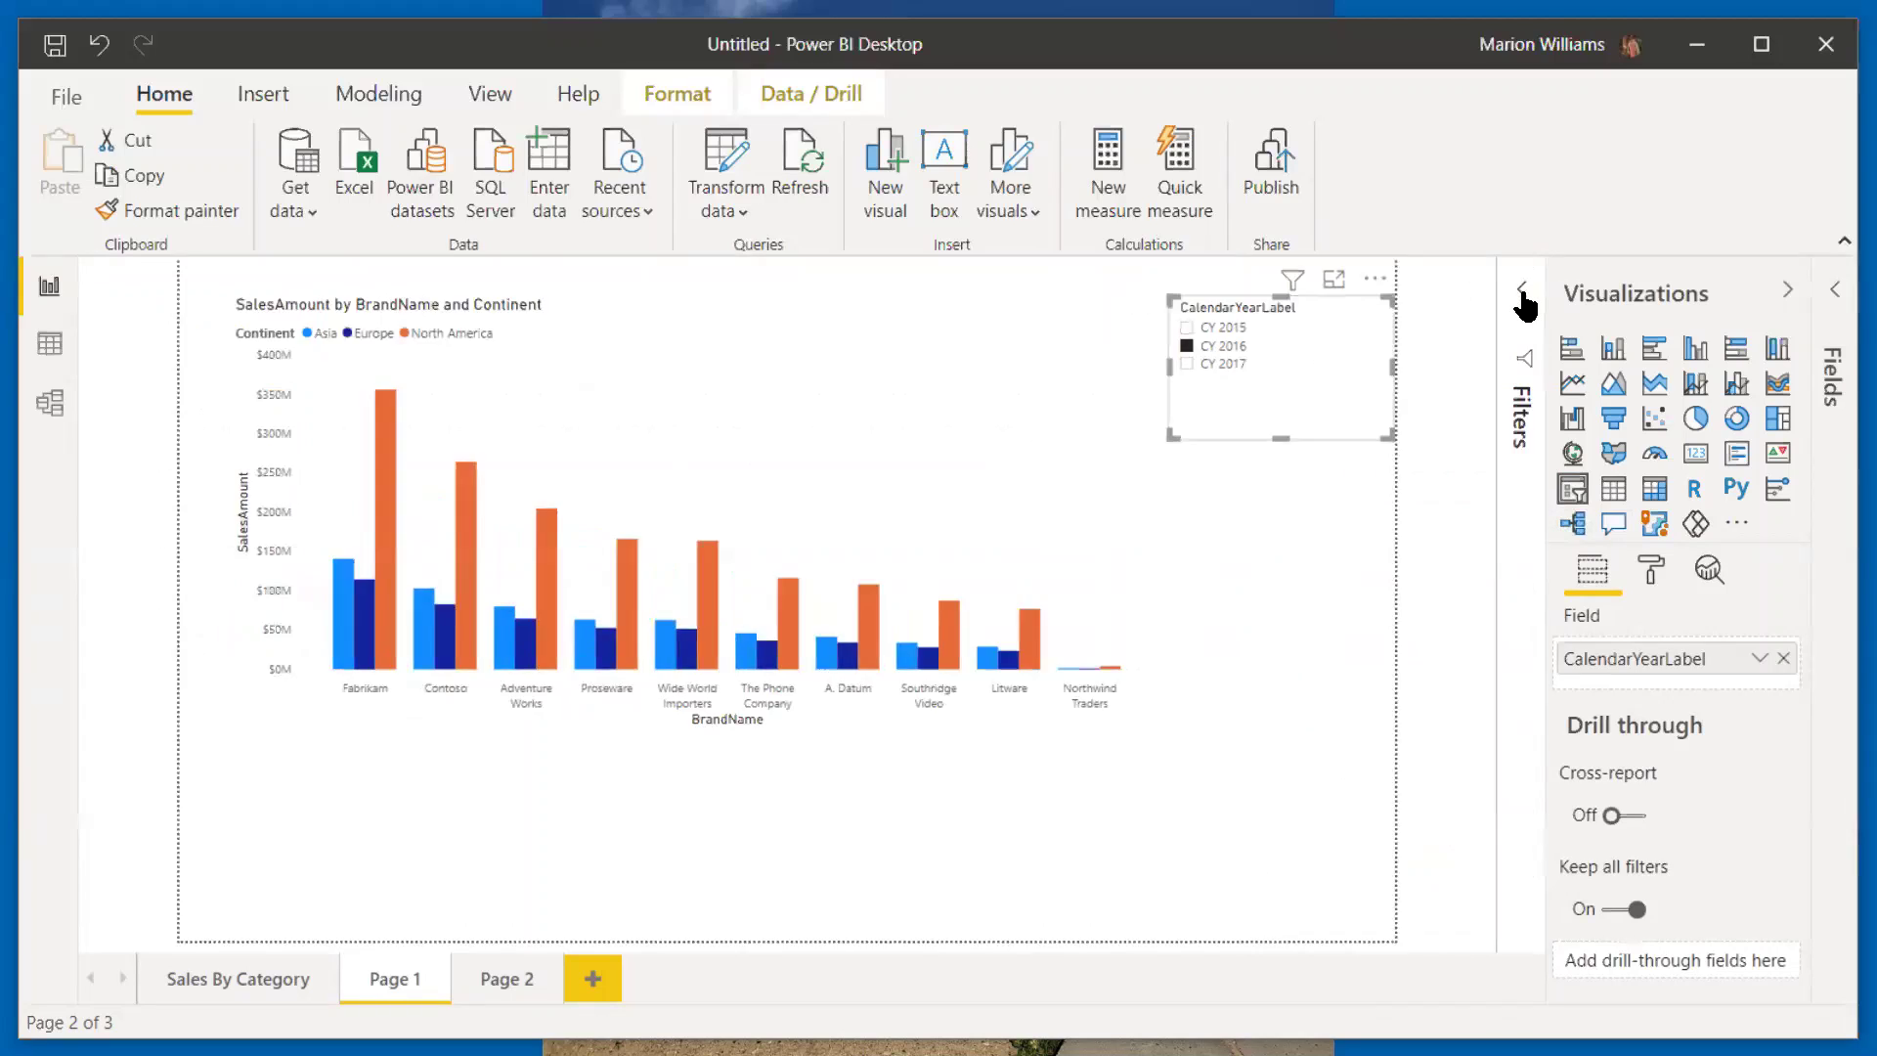
Step: Filter the brand chart by CY 2017, CY 2016 and finally CY 2015 with the slicer, and check the filters affecting the chart
left_click(1186, 368)
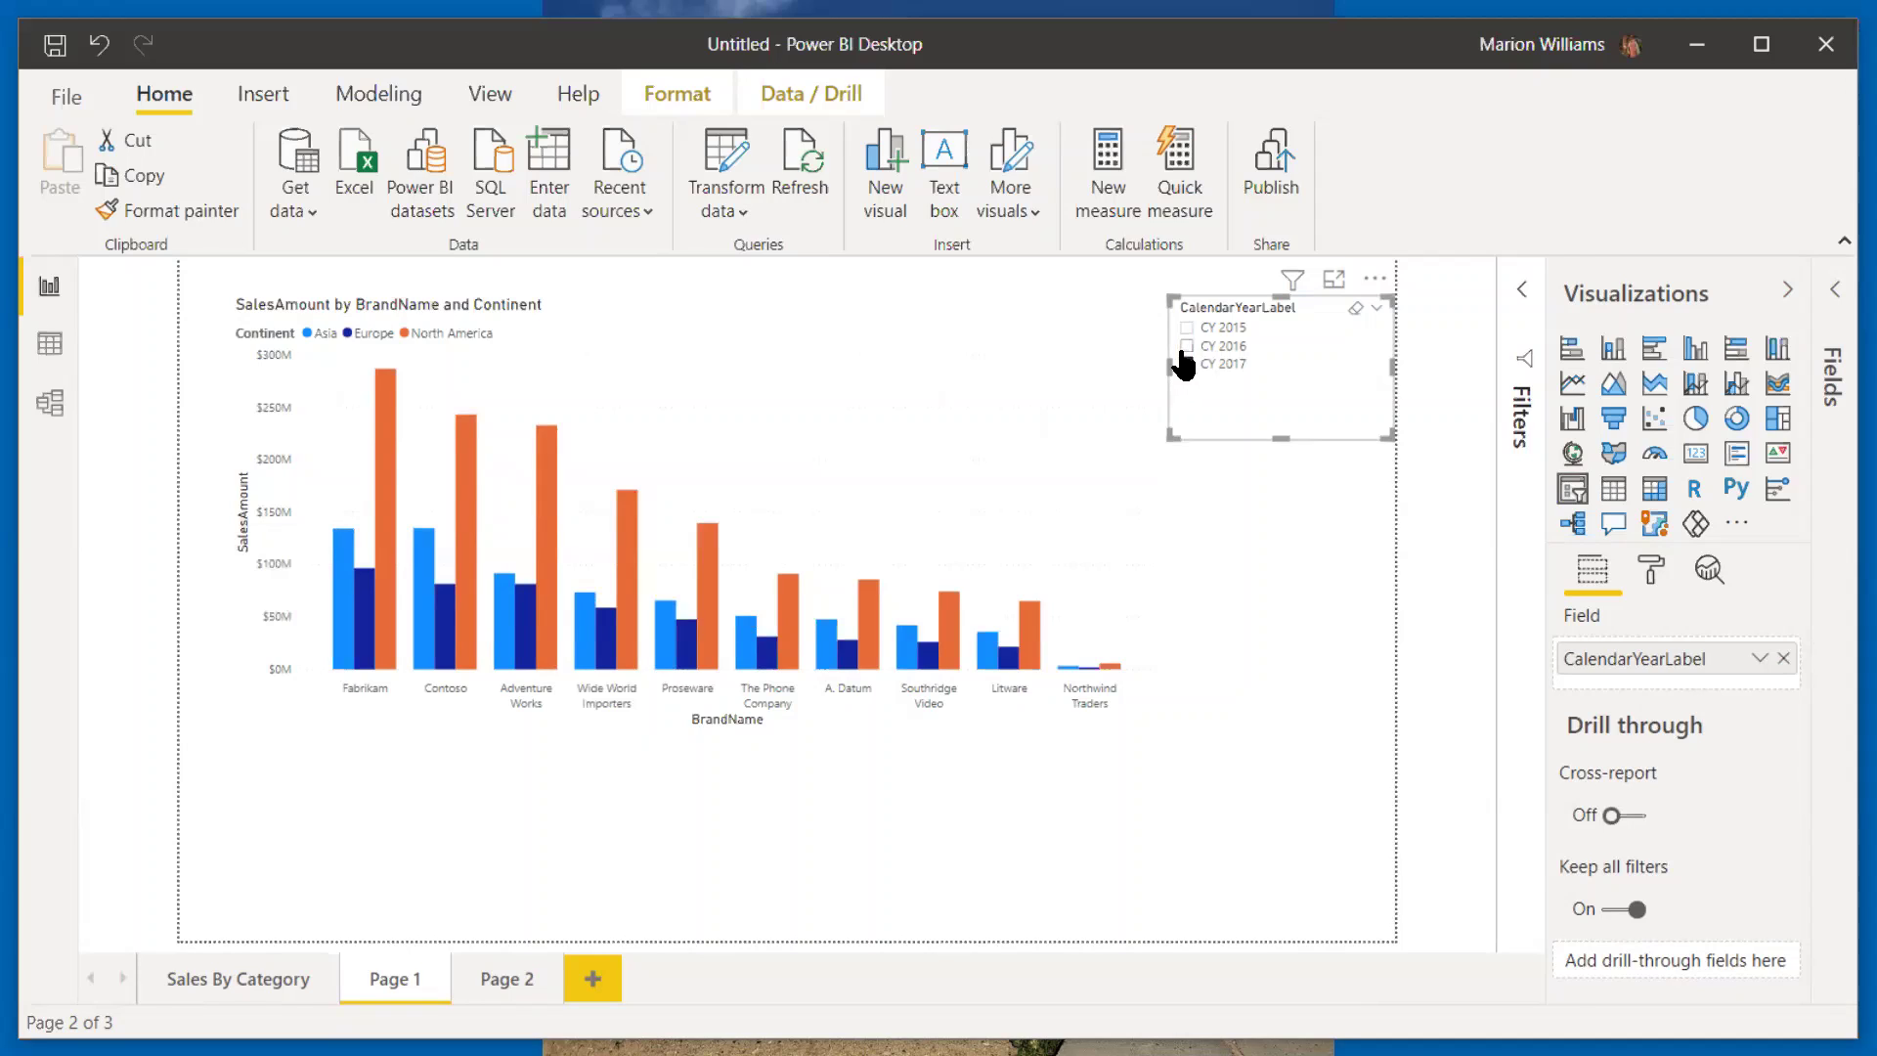
left_click(1186, 347)
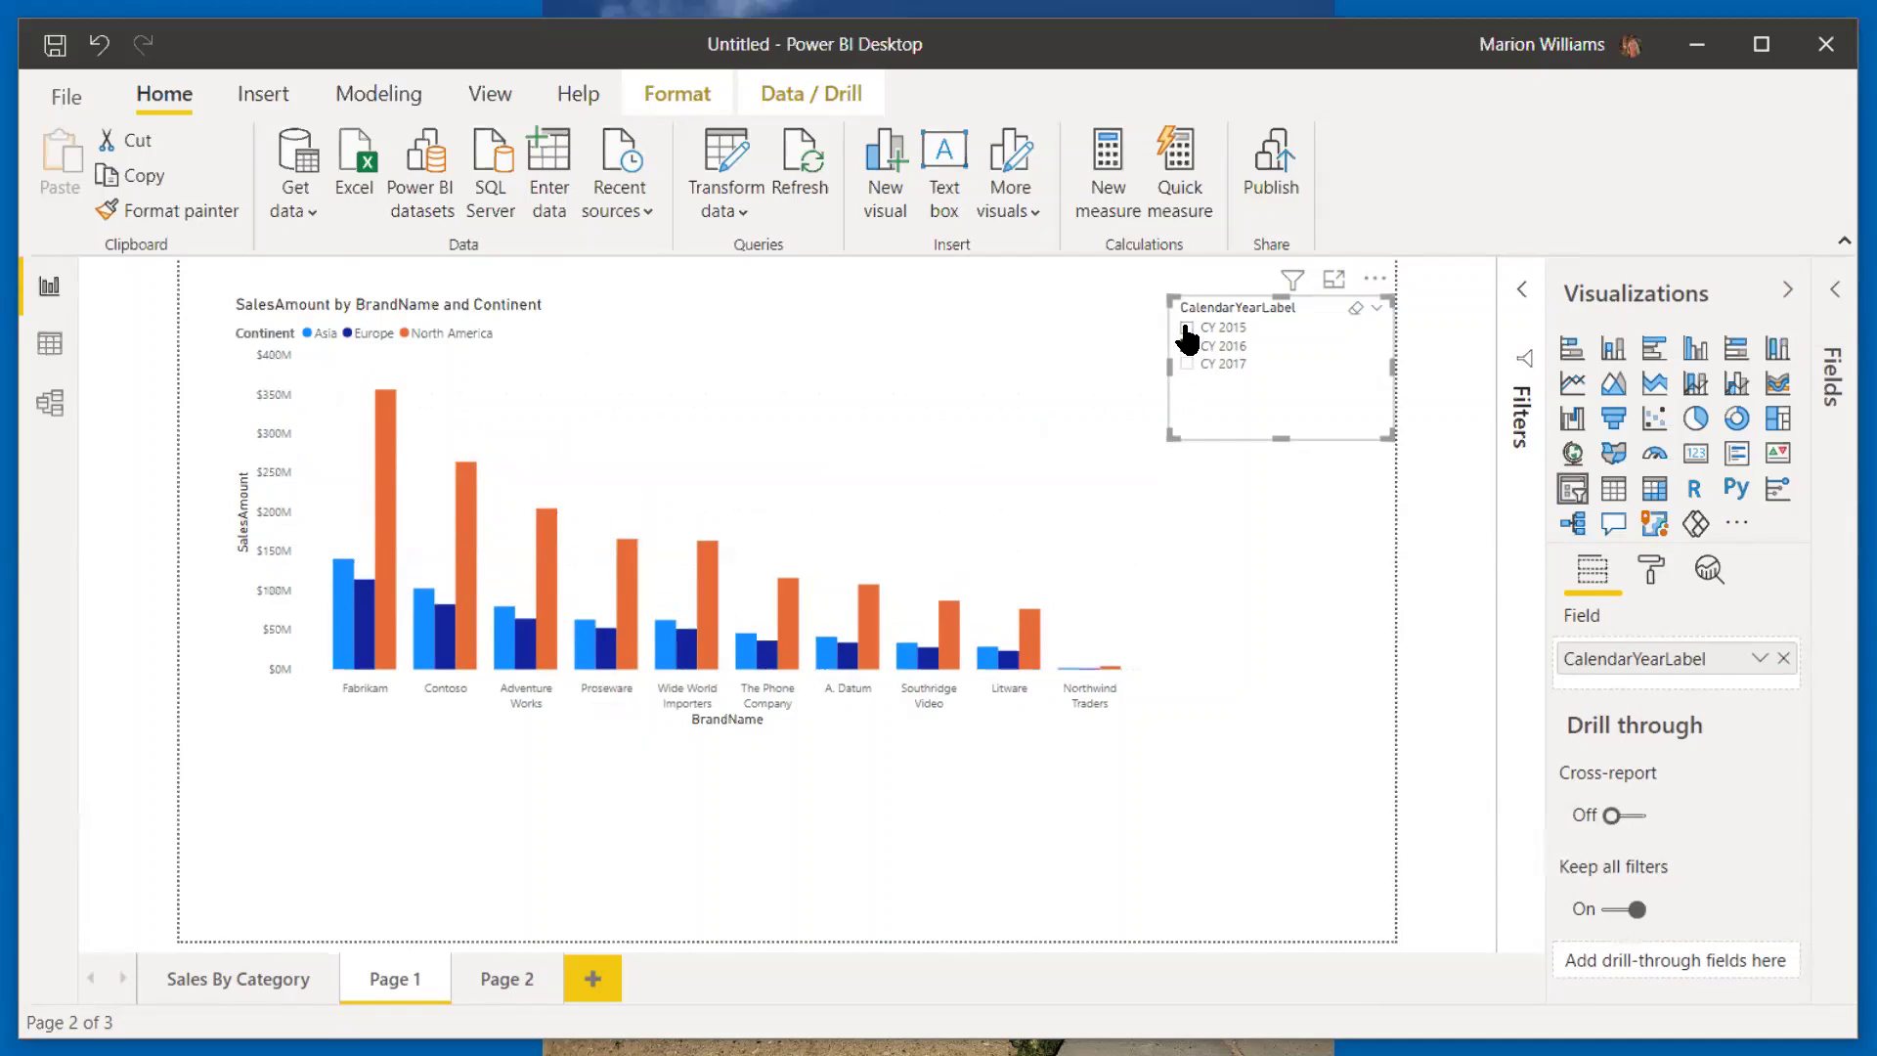
left_click(1186, 328)
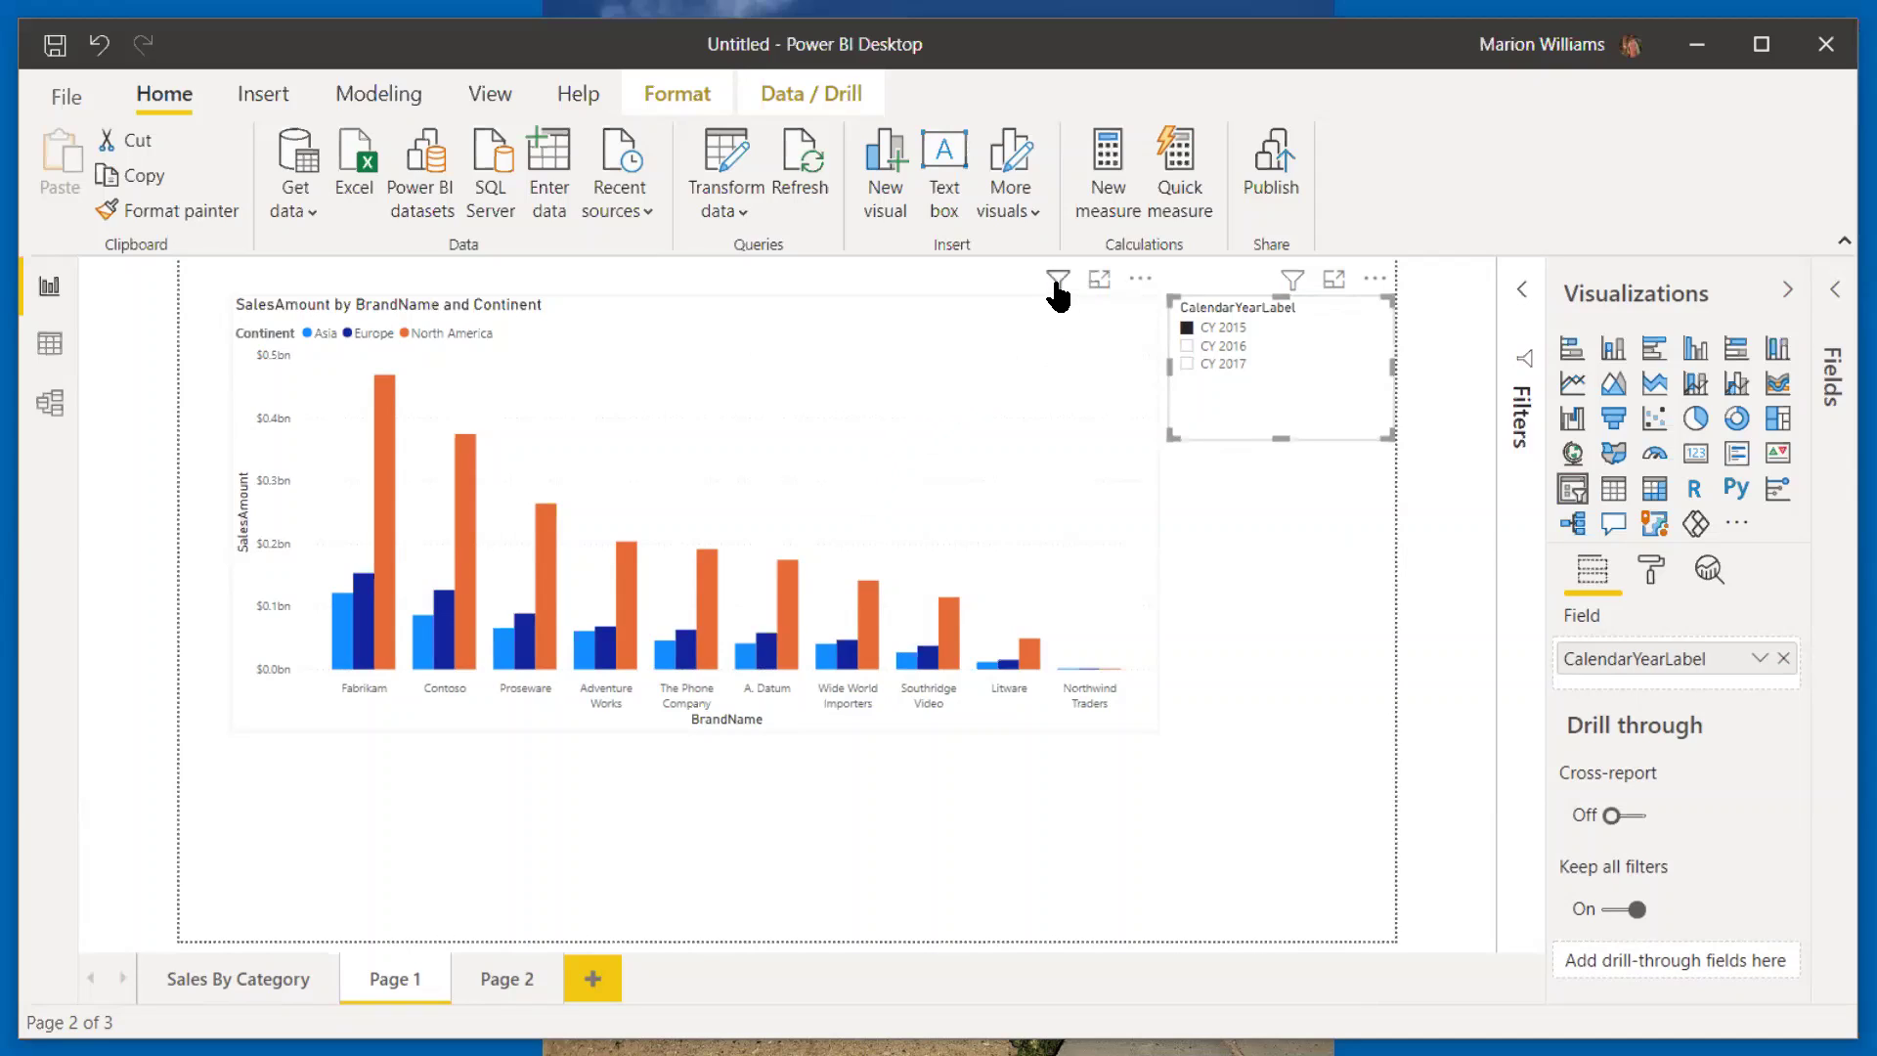
mouse_move(1059, 283)
Step: Add a ChannelName slicer from DimChannel above the matrix on the Sales By Category page and shrink it to fit its channel list
left_click(501, 981)
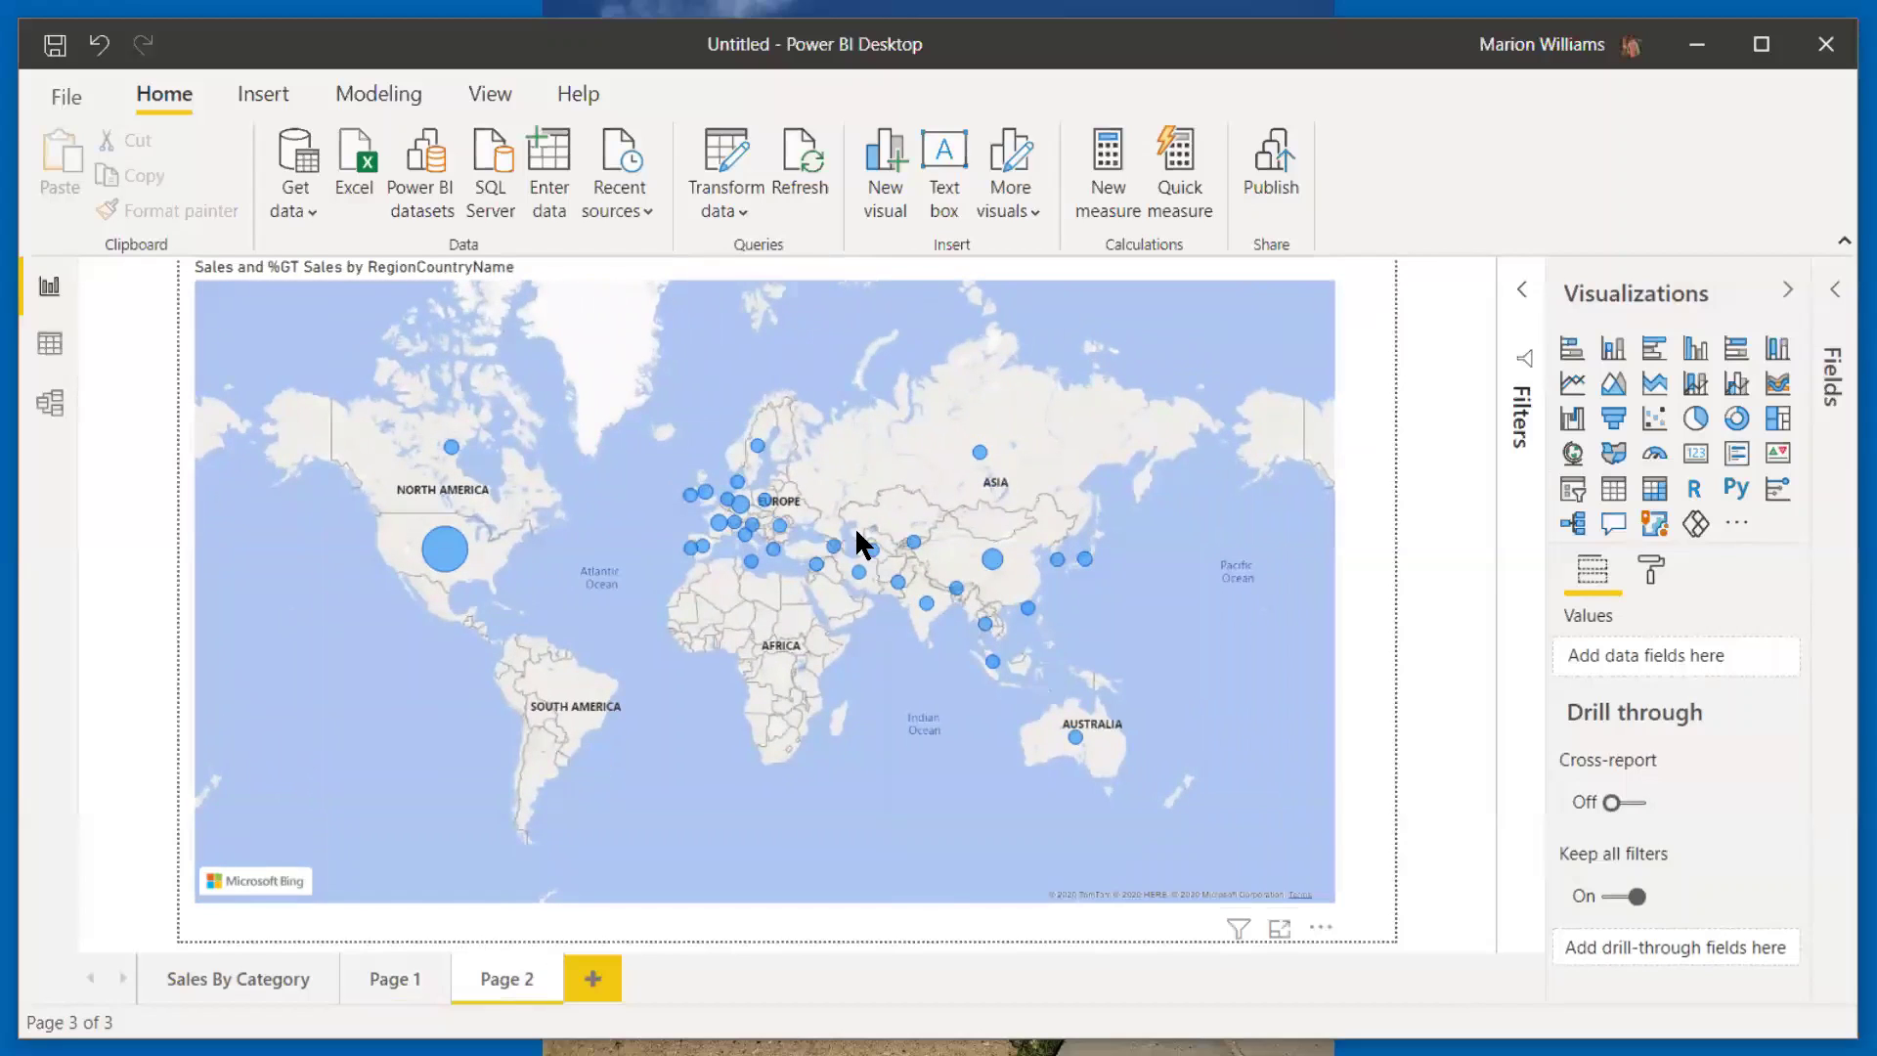
left_click(198, 974)
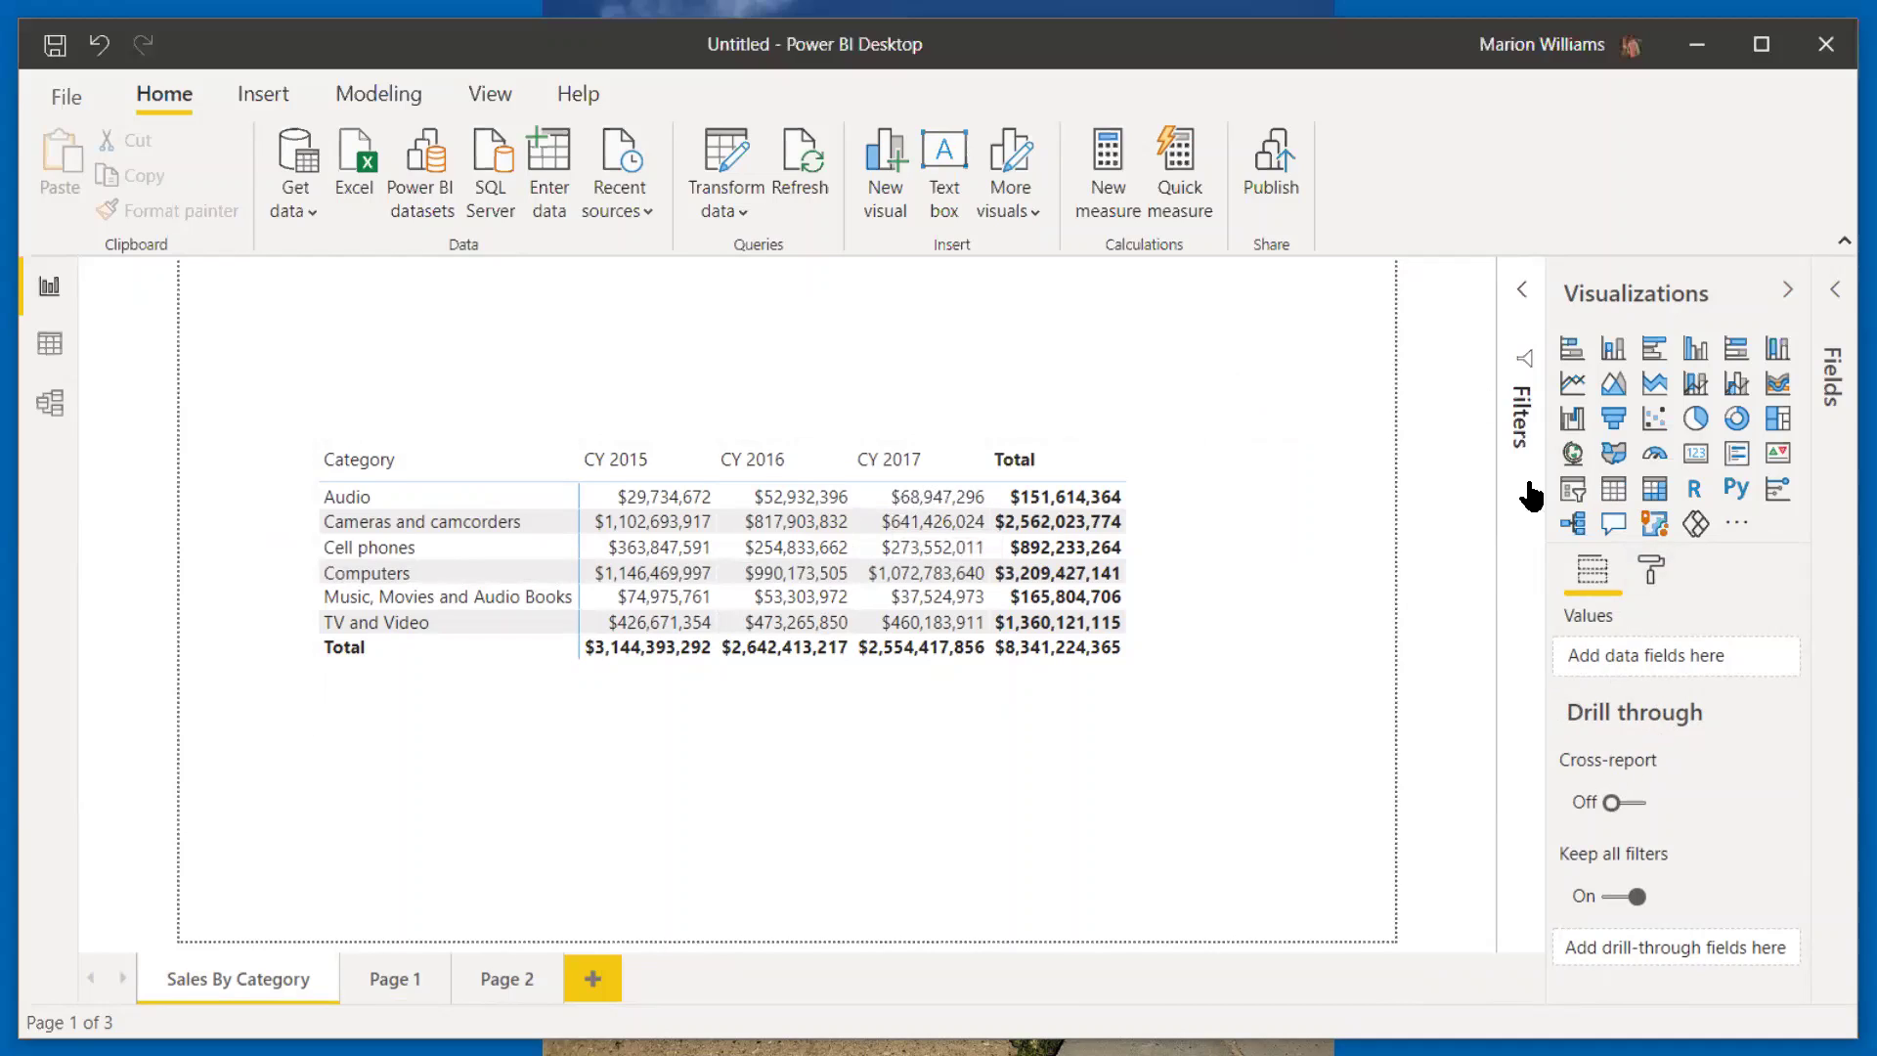
left_click(1835, 291)
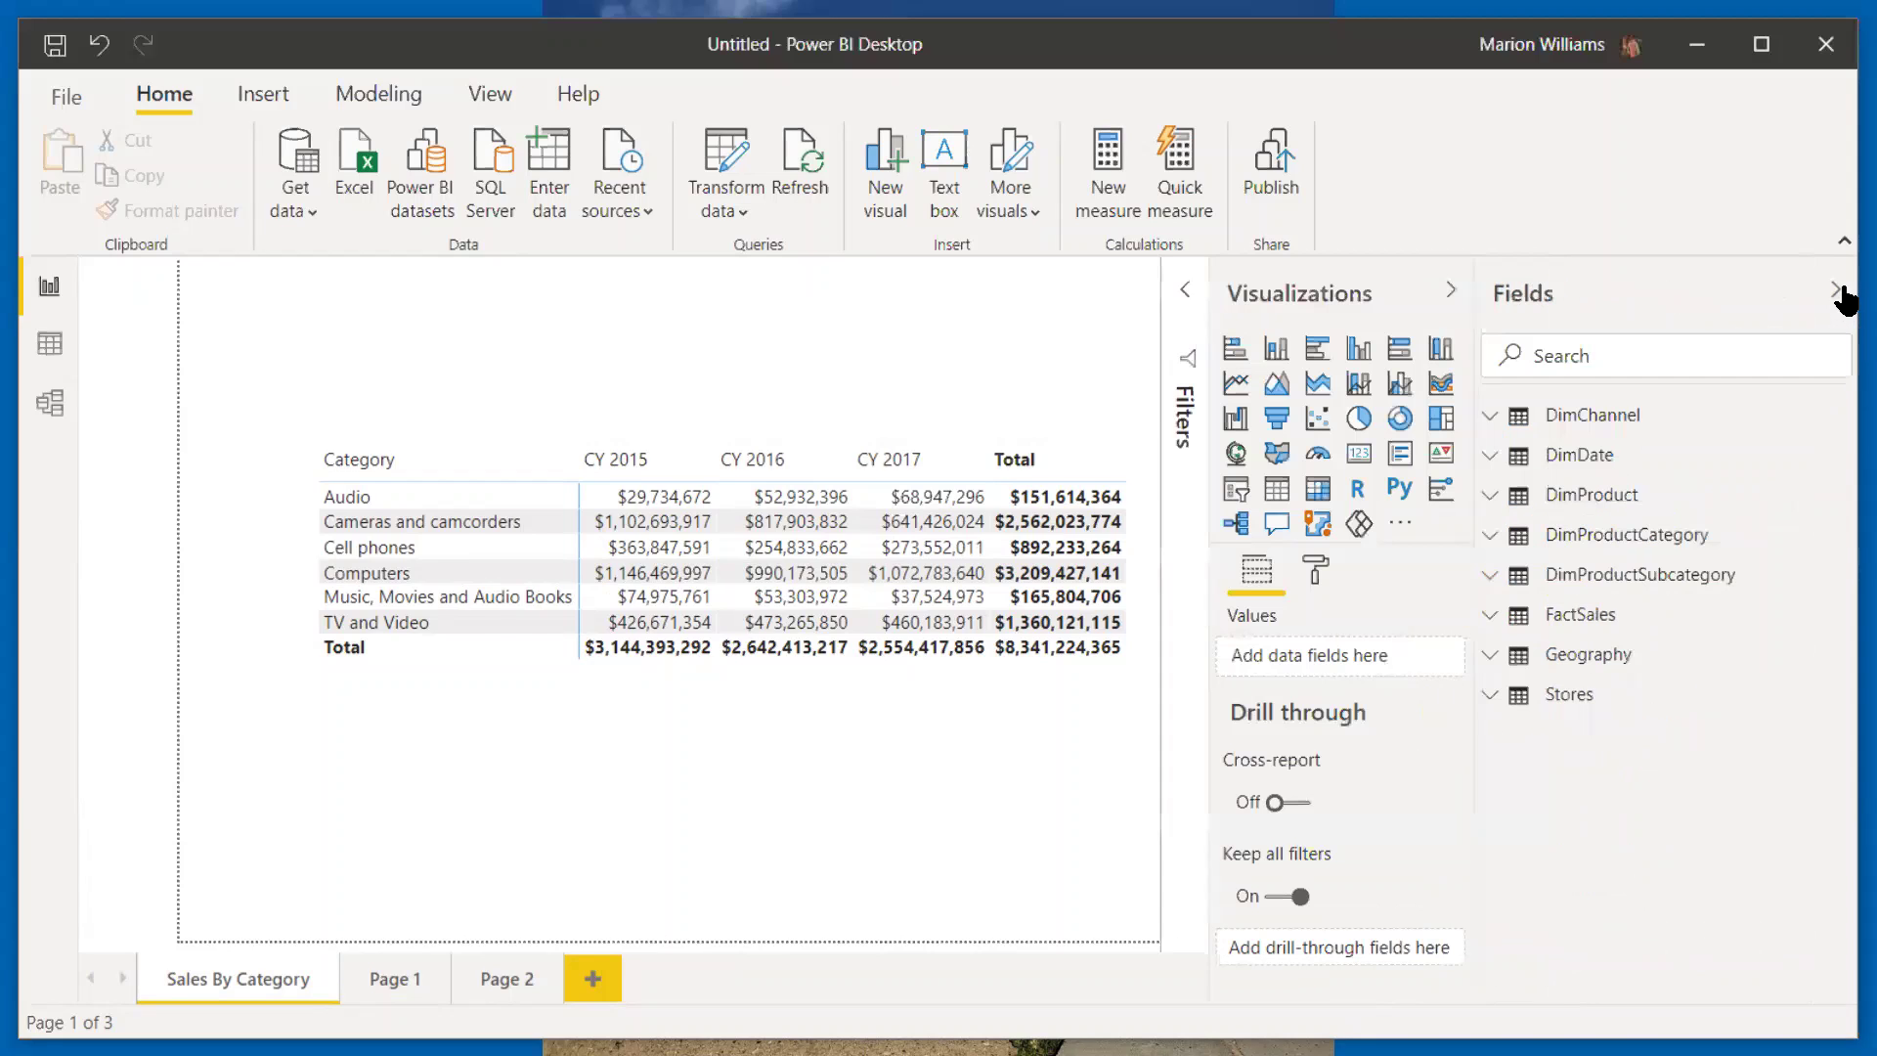
left_click(1490, 419)
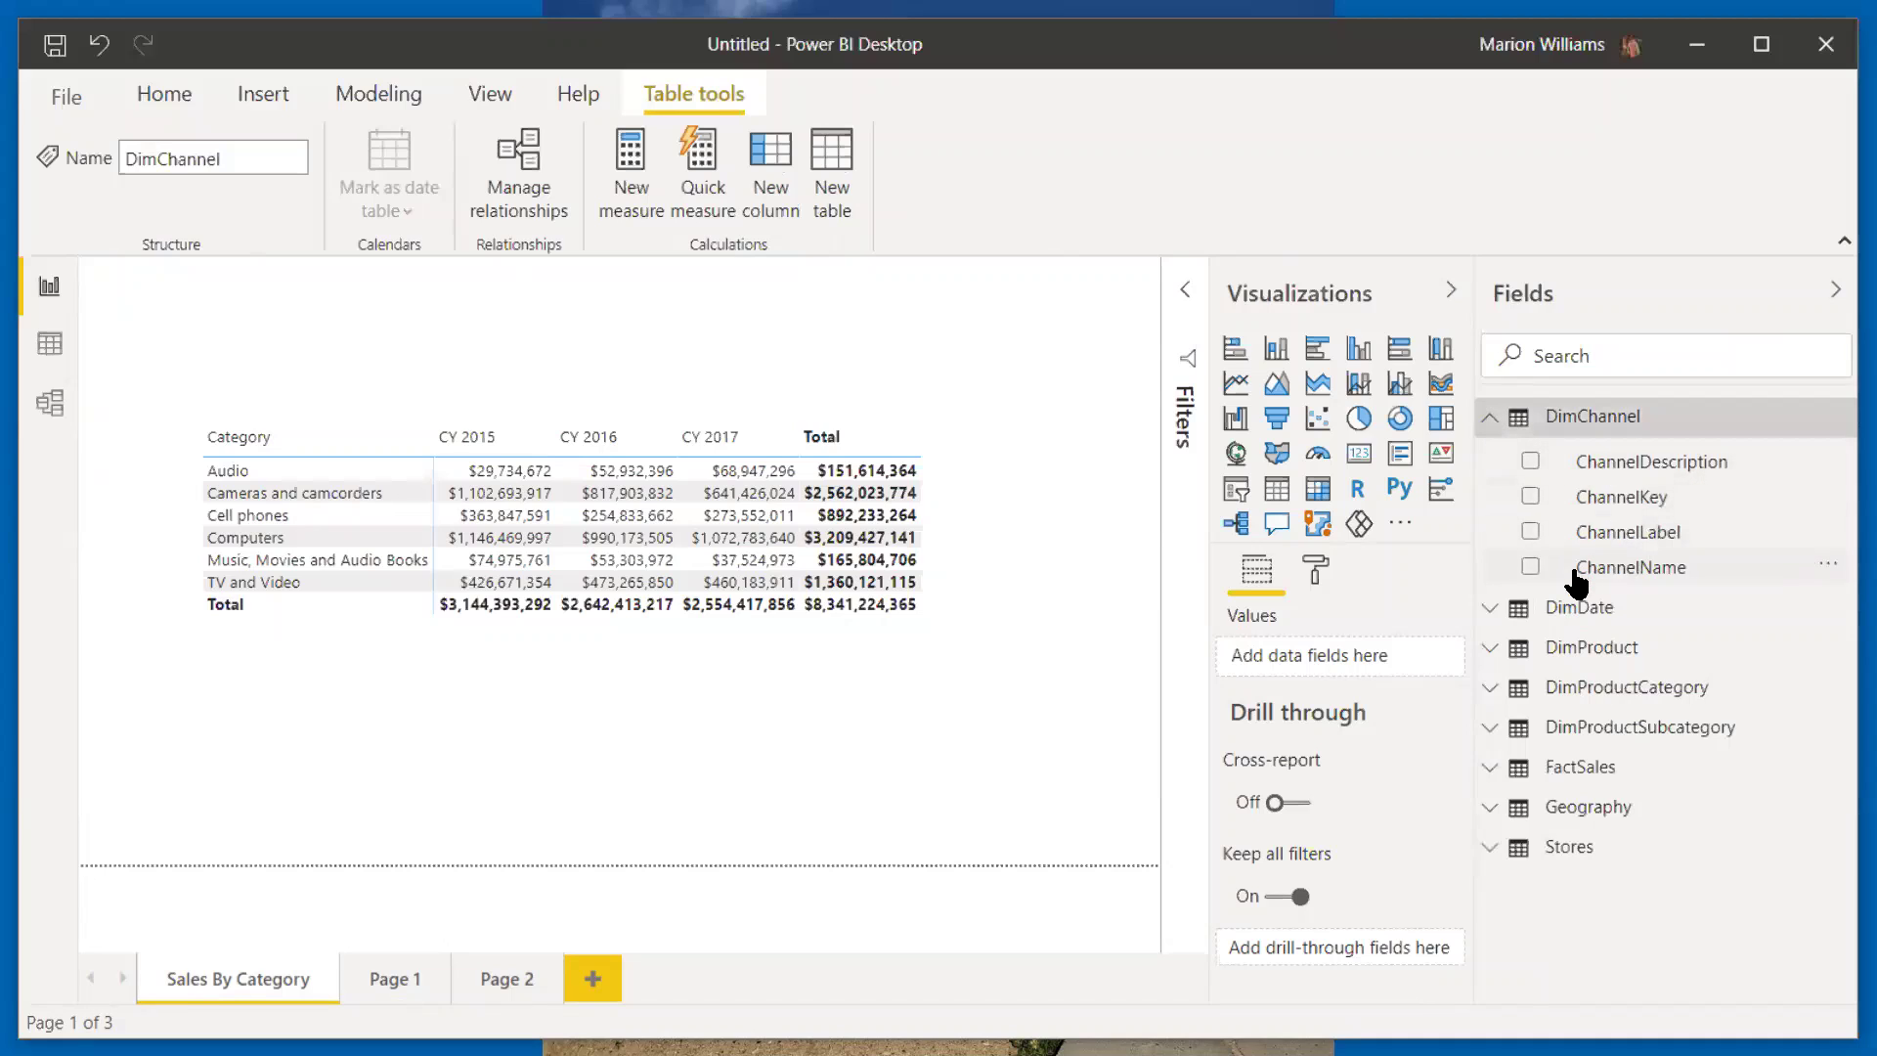
left_click_drag(1586, 584, 1030, 345)
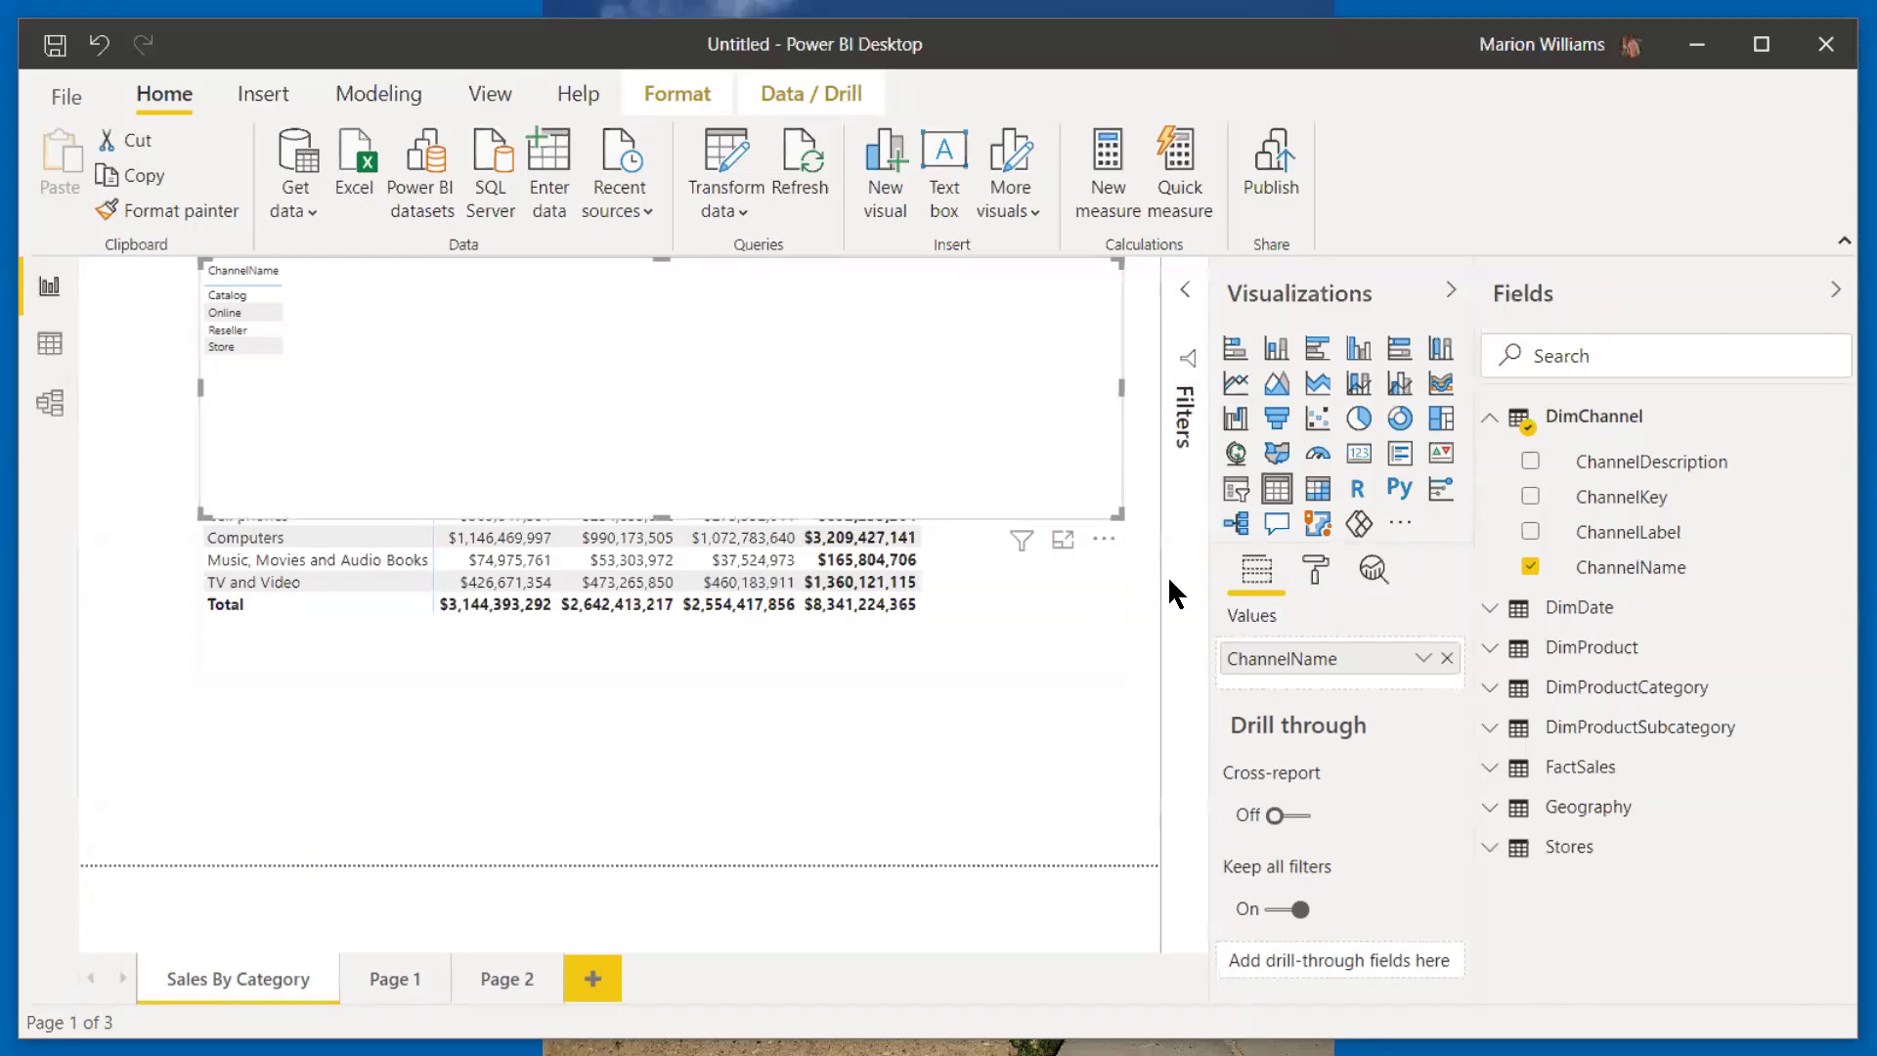
left_click(1235, 494)
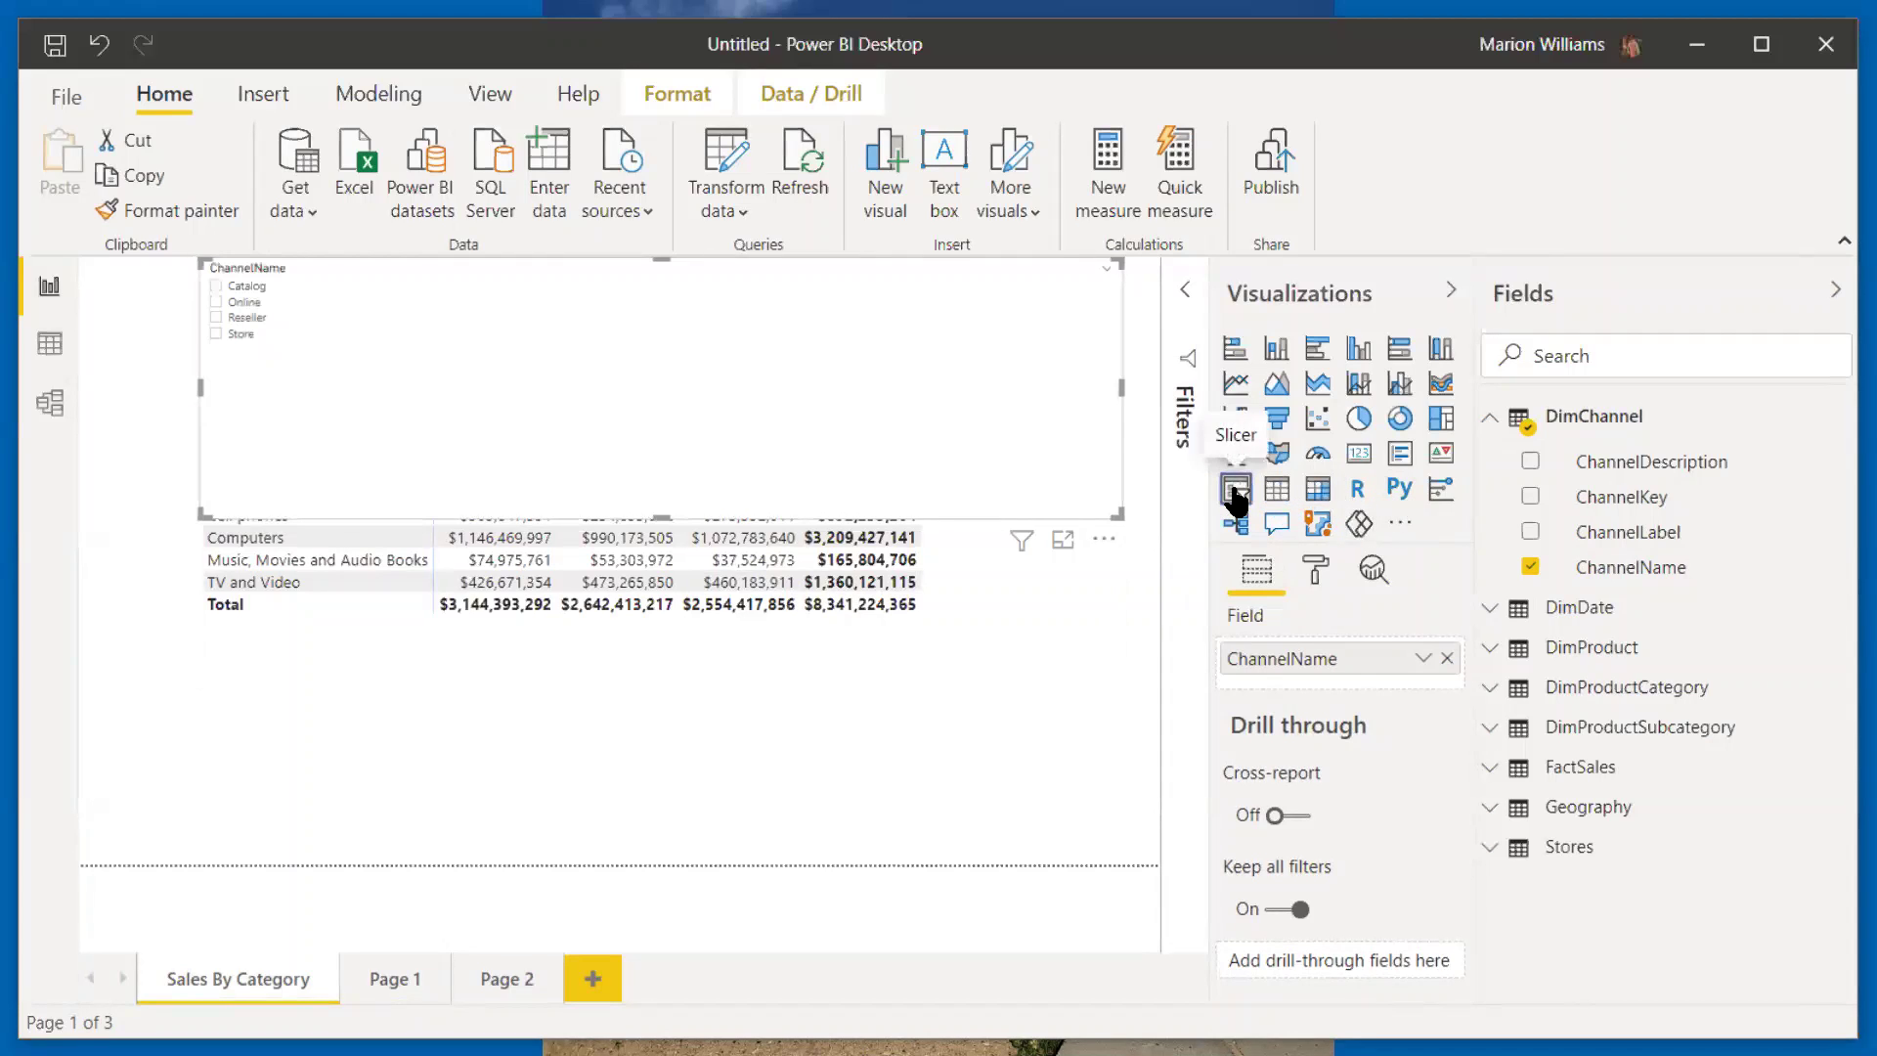
left_click_drag(1122, 381, 327, 292)
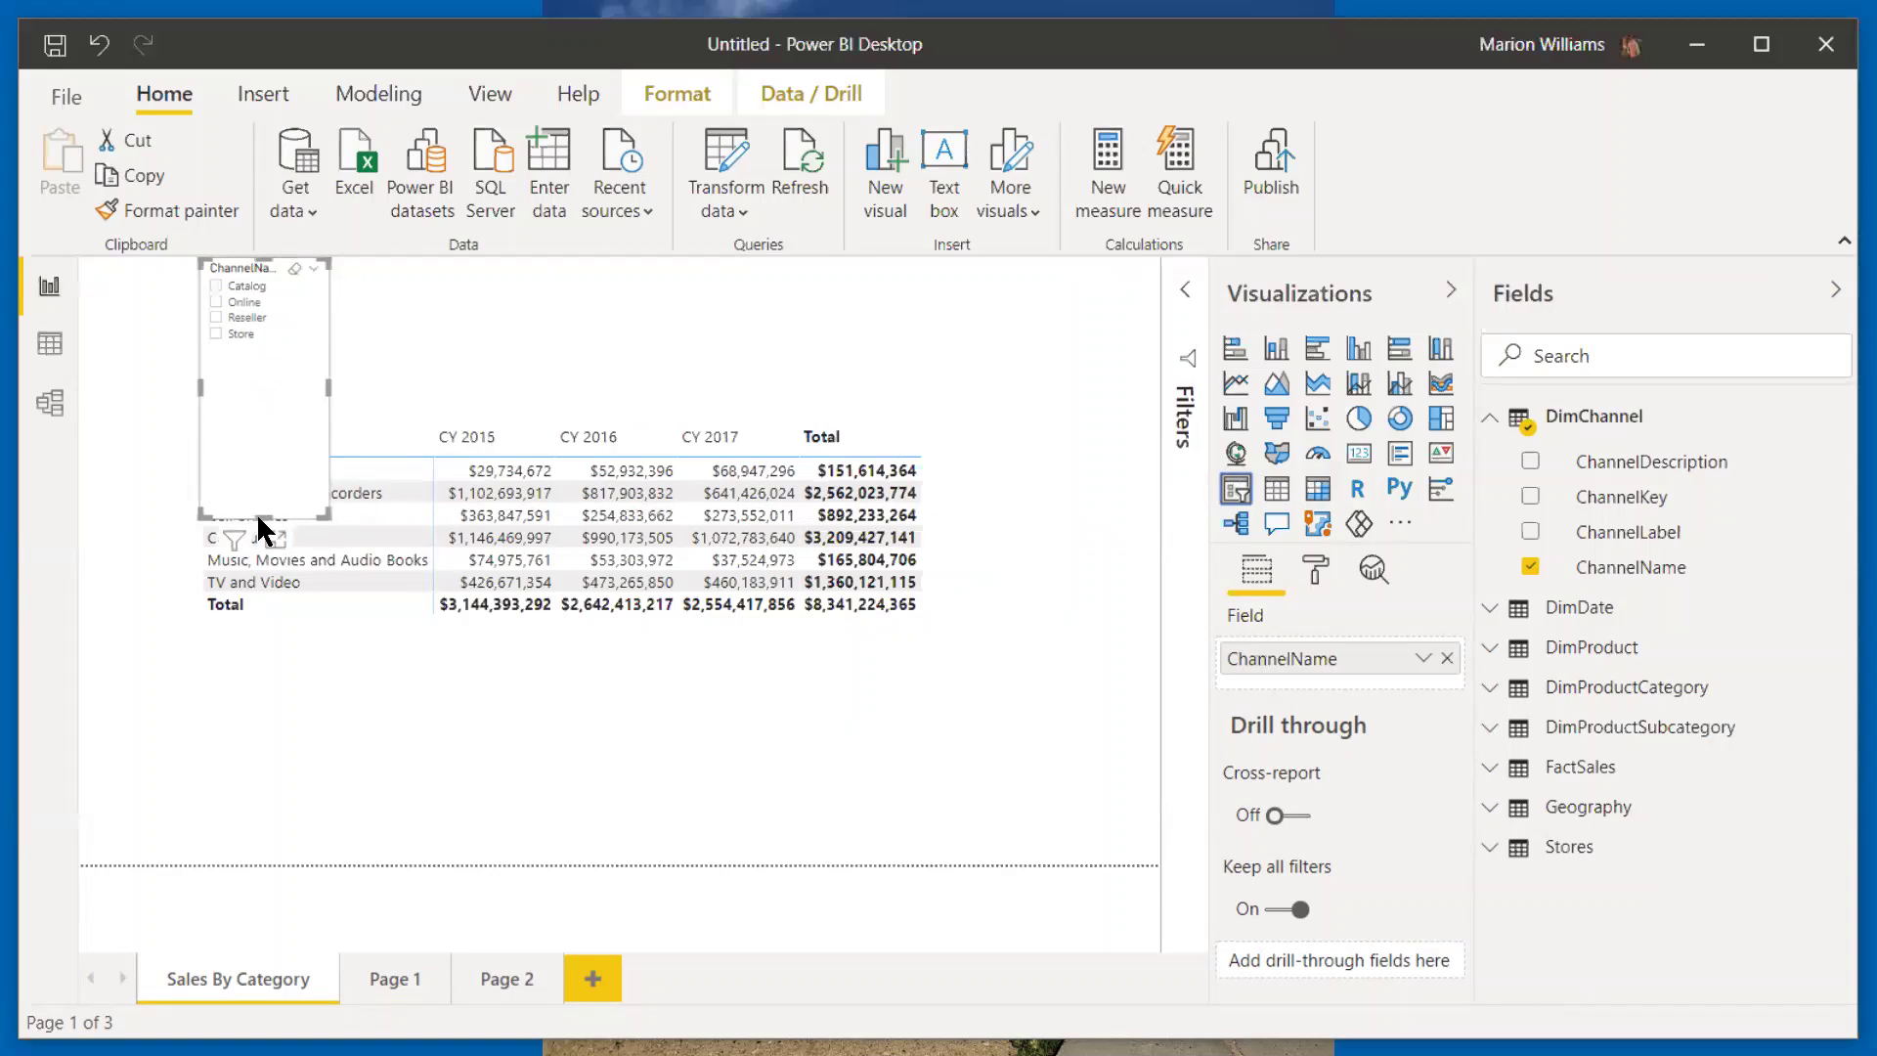
left_click_drag(260, 515, 299, 365)
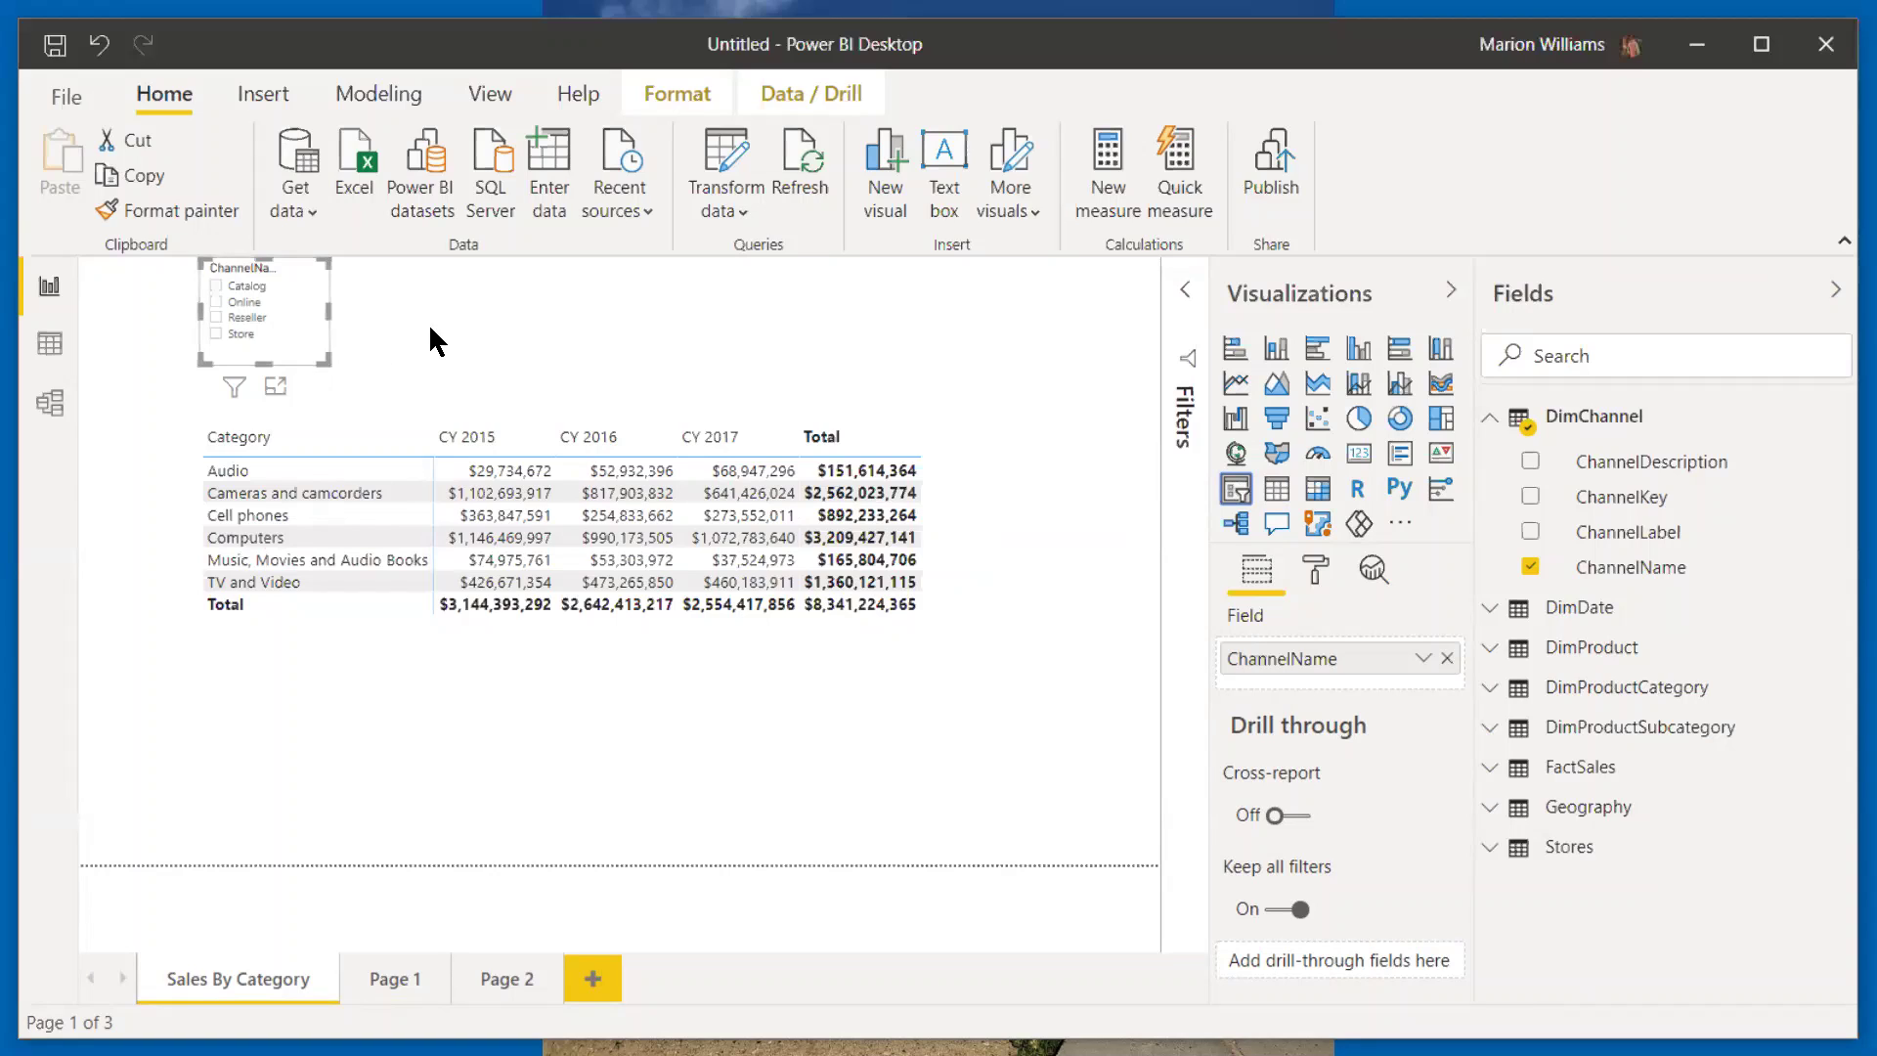
Step: Filter the category sales matrix by the Online channel, the Store channel, and finally the Reseller channel
left_click(217, 302)
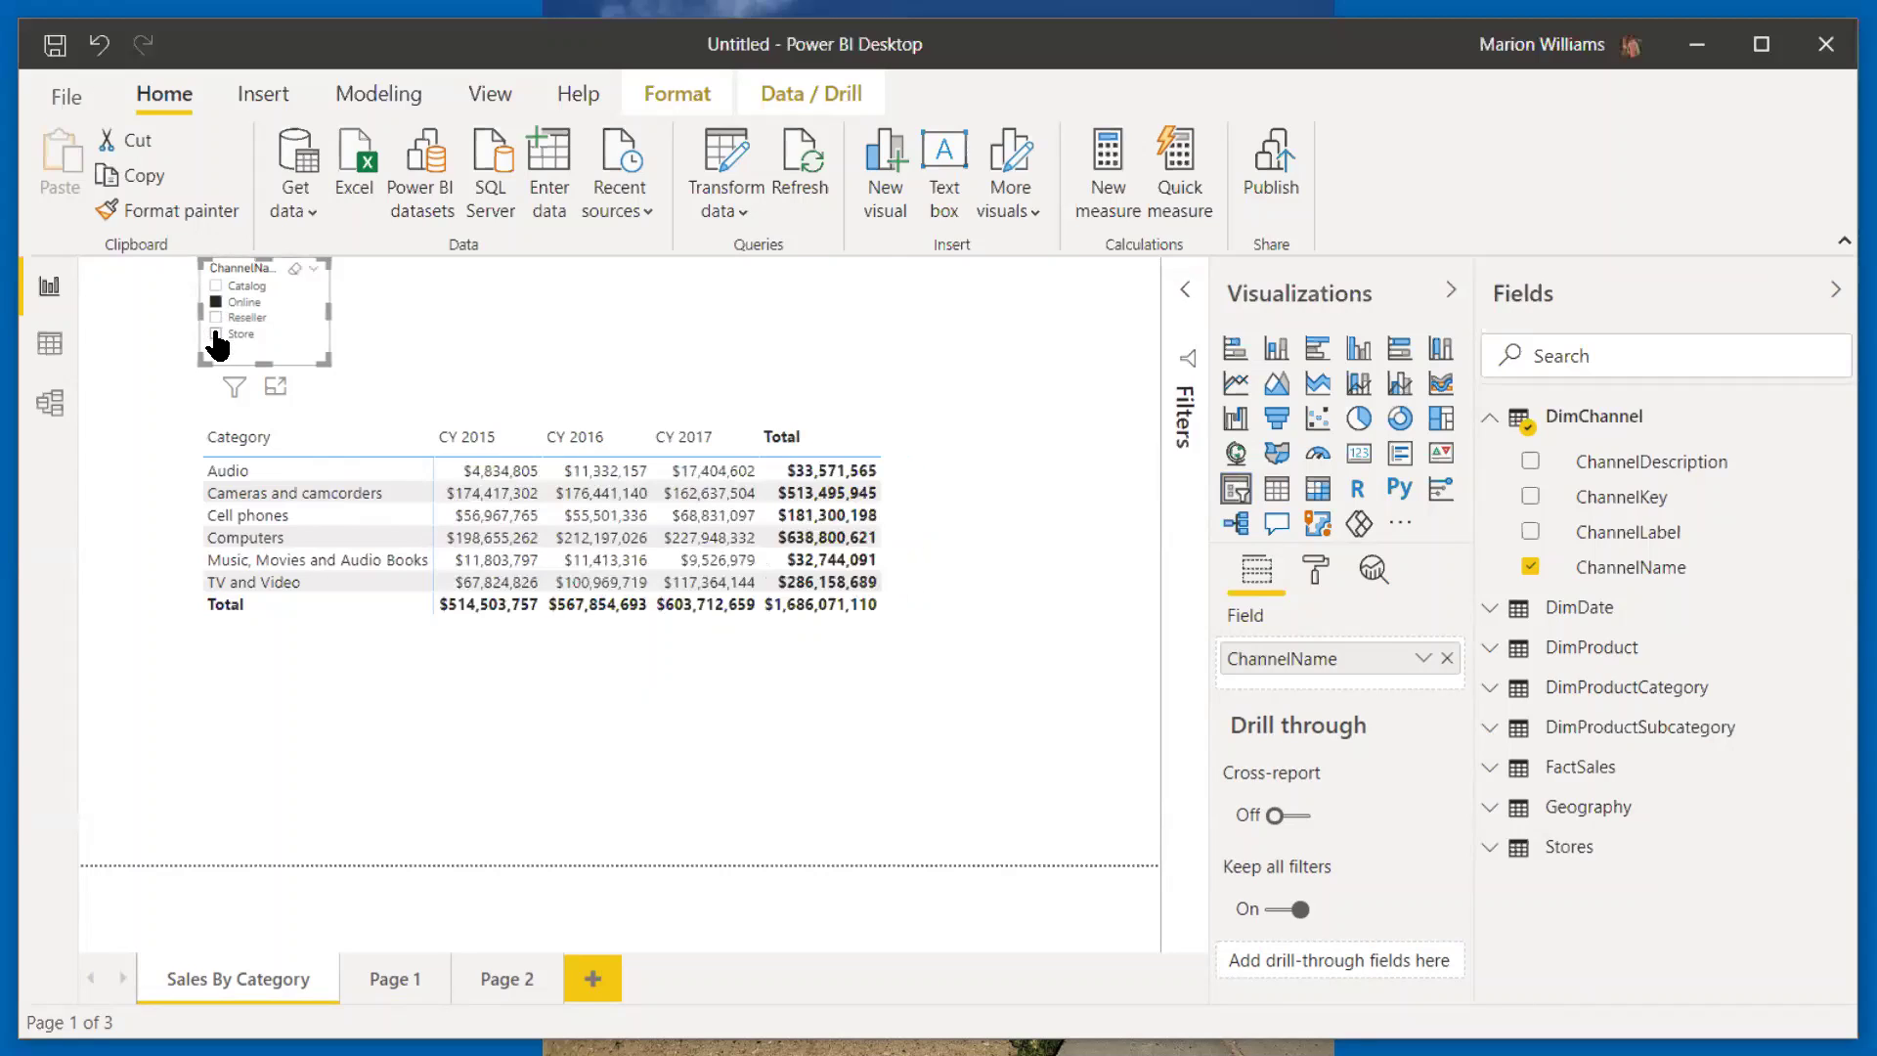
left_click(216, 335)
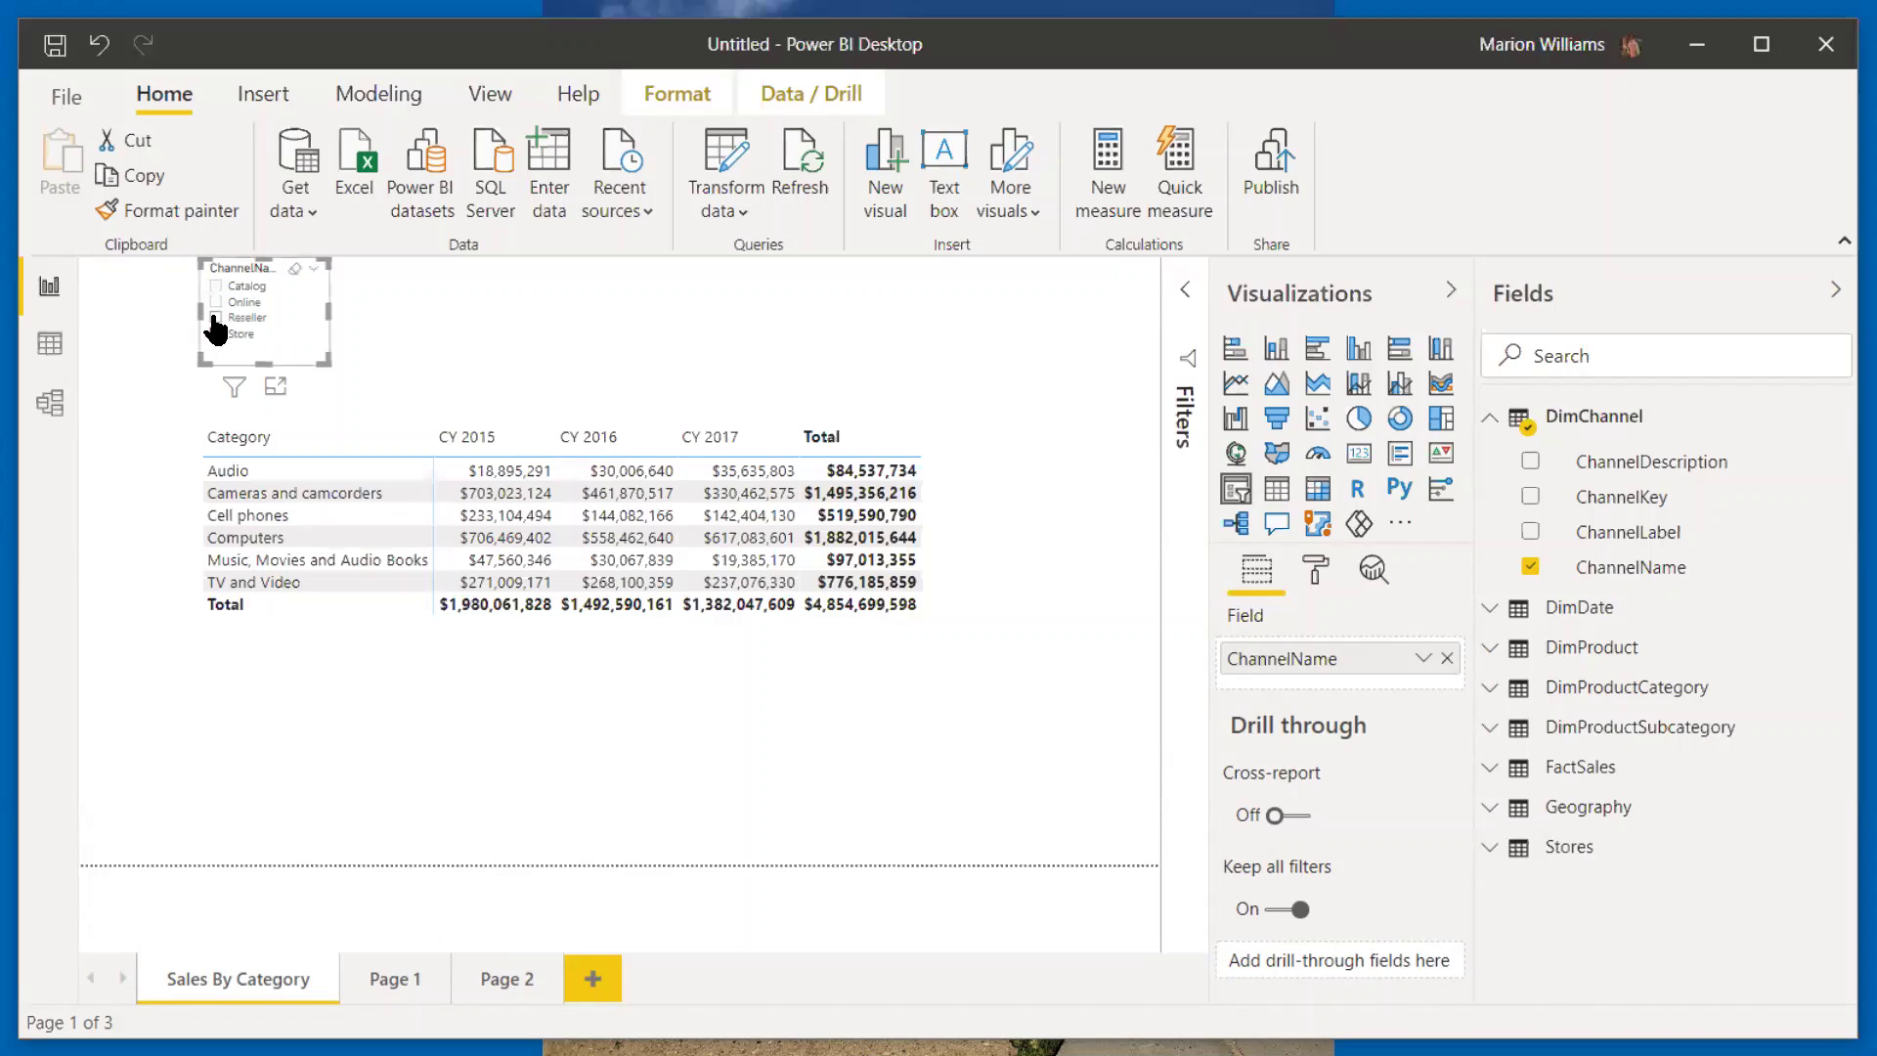
left_click(215, 318)
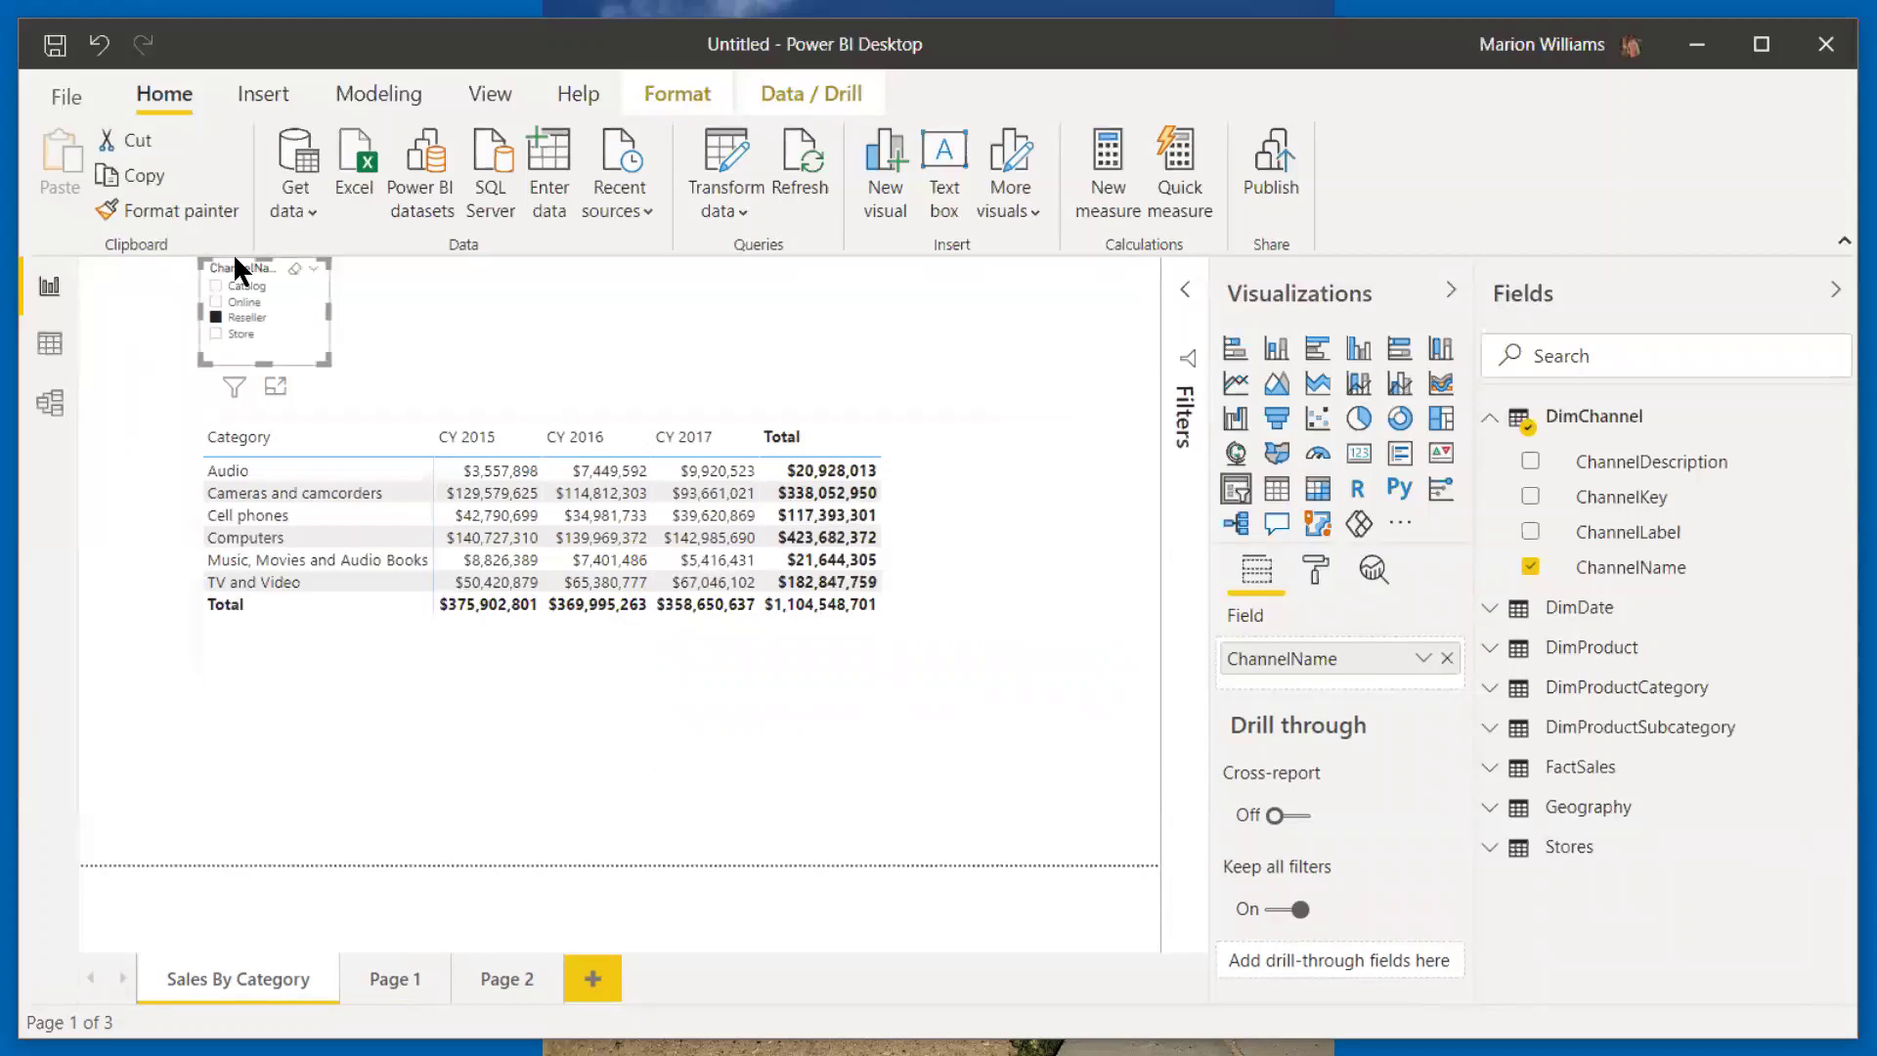
Step: Save the report as a Power BI file named Demo in the PBI Webinar folder on the Desktop
left_click(56, 45)
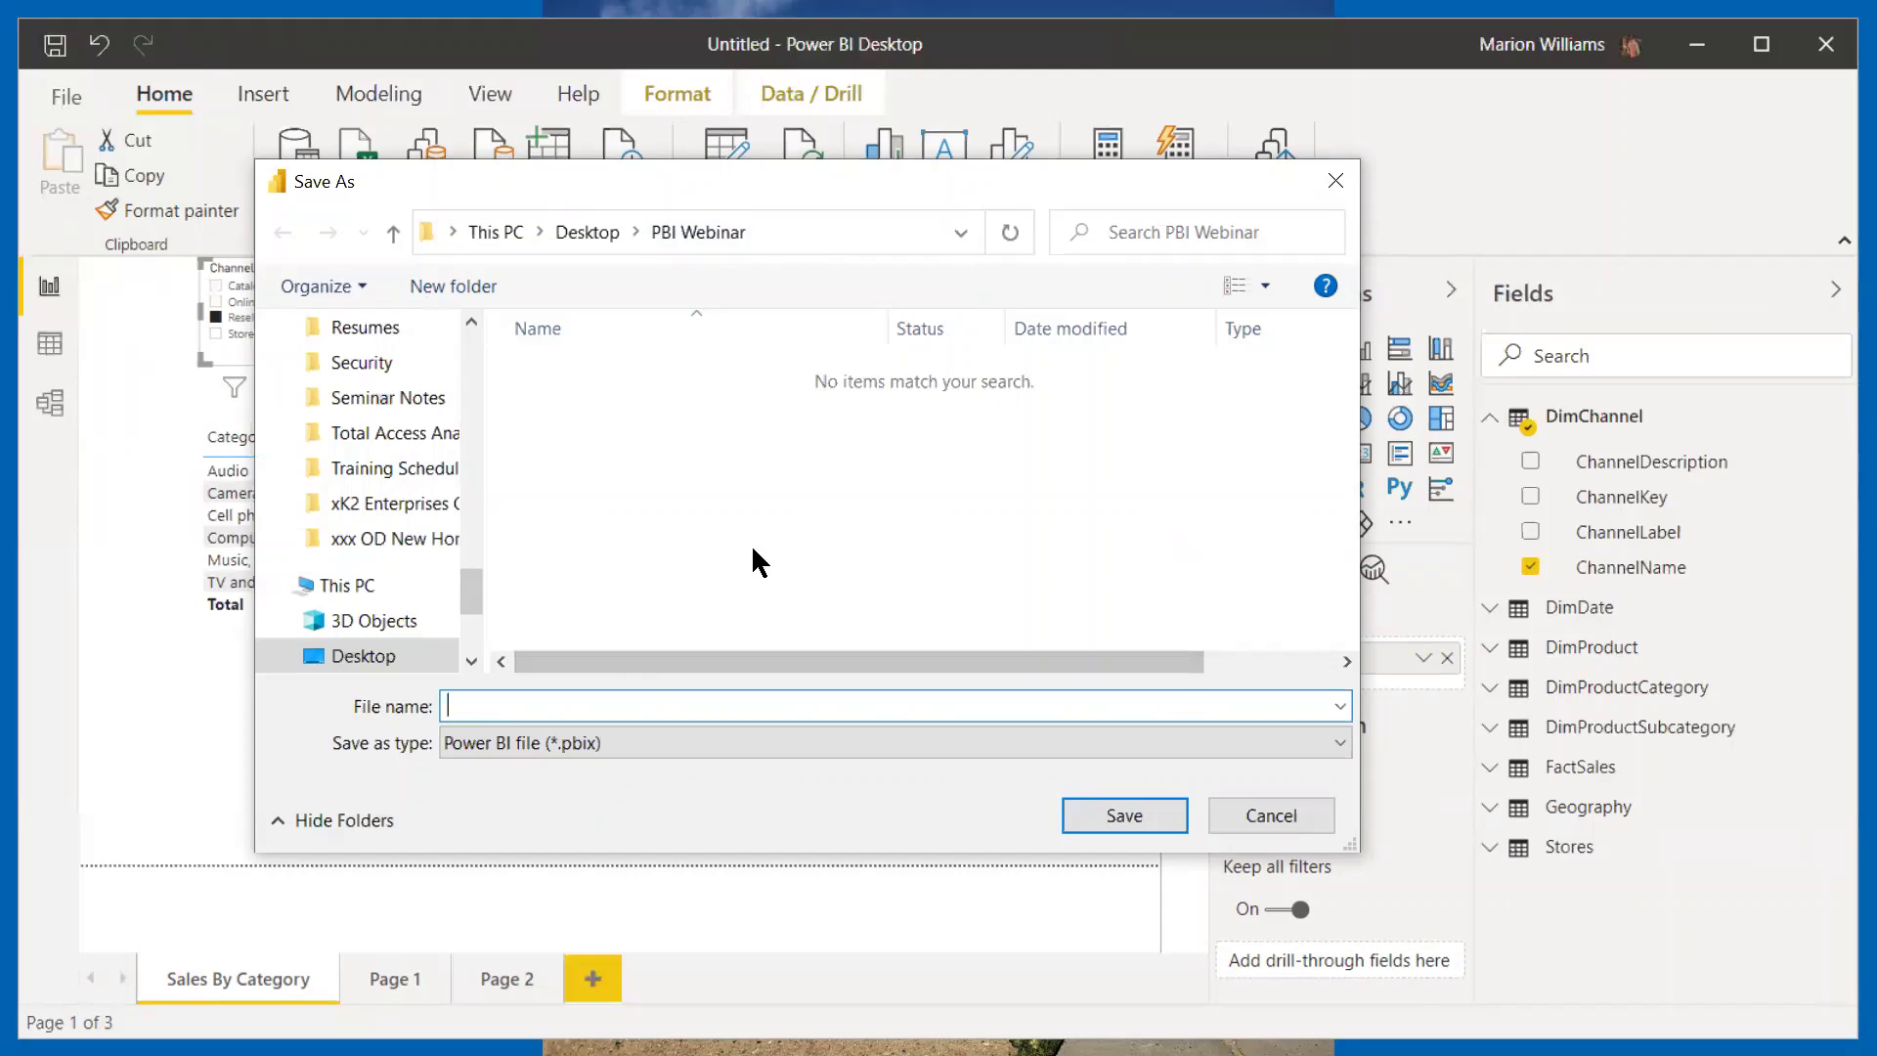
type("Demo")
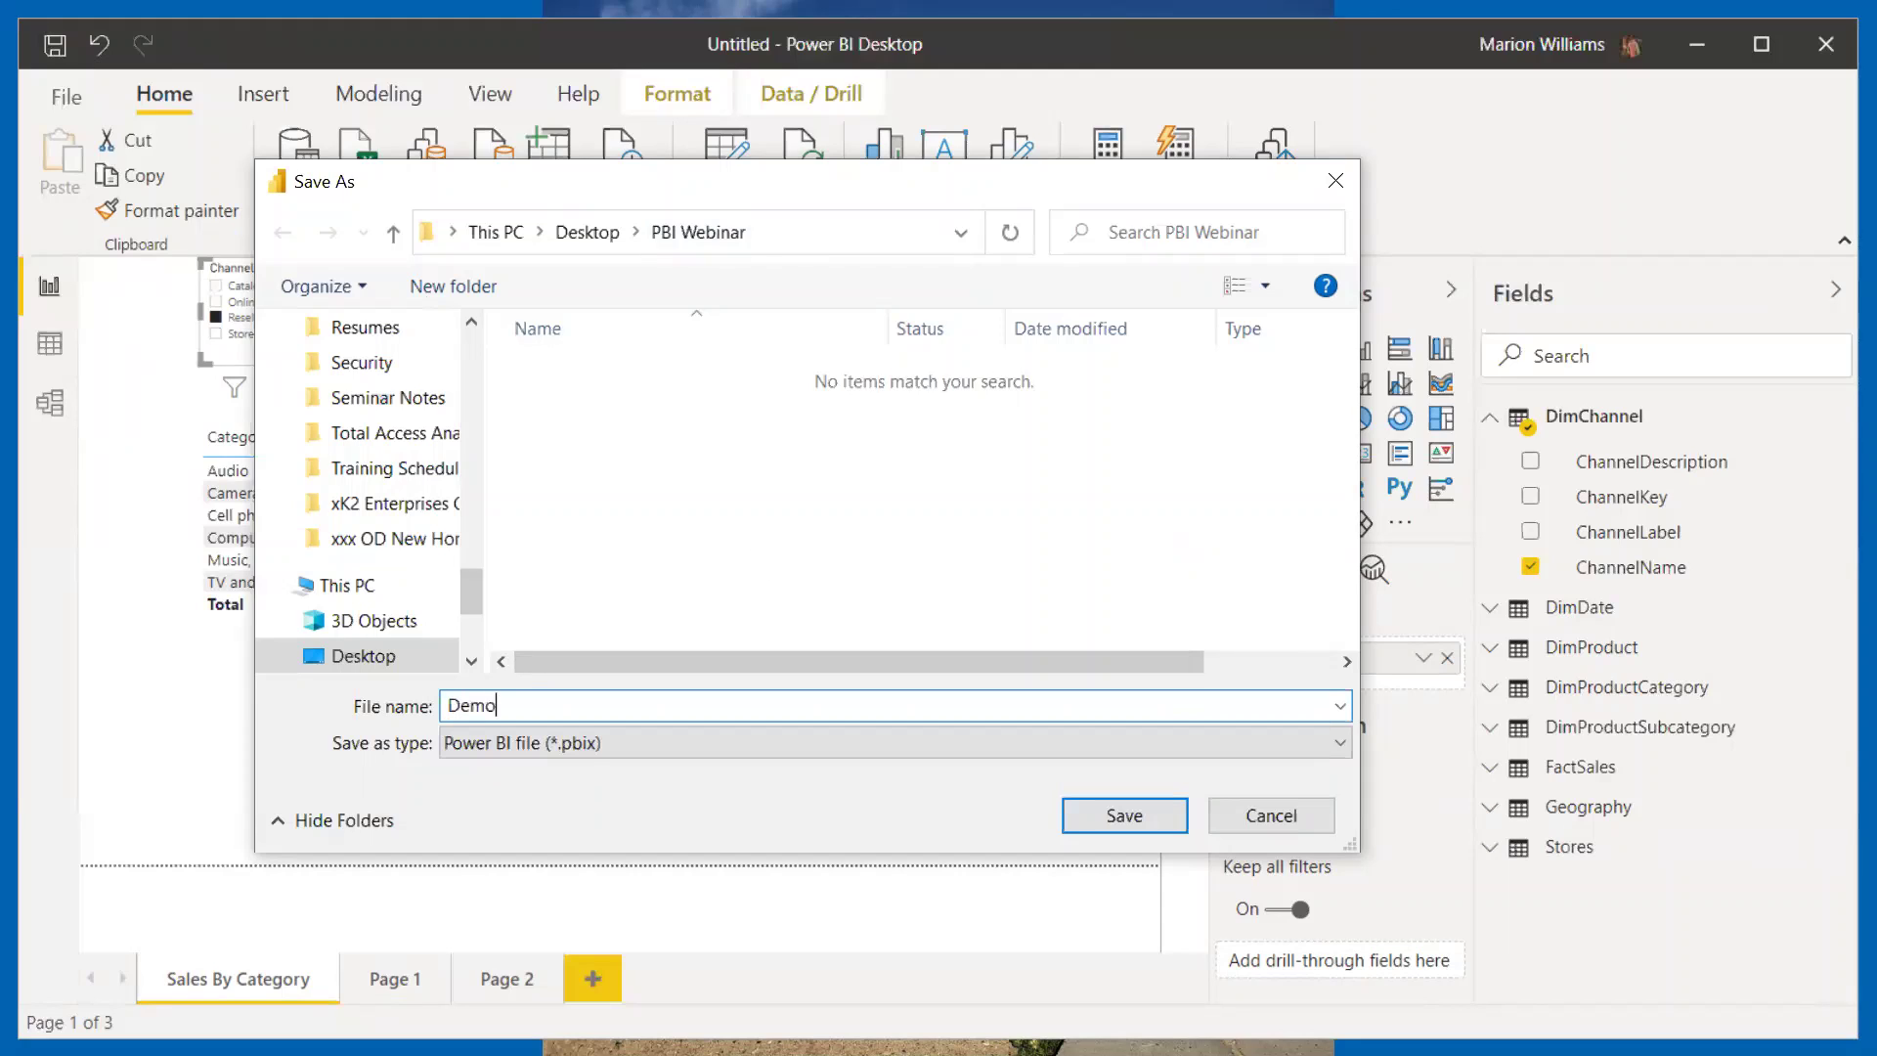
left_click(1113, 814)
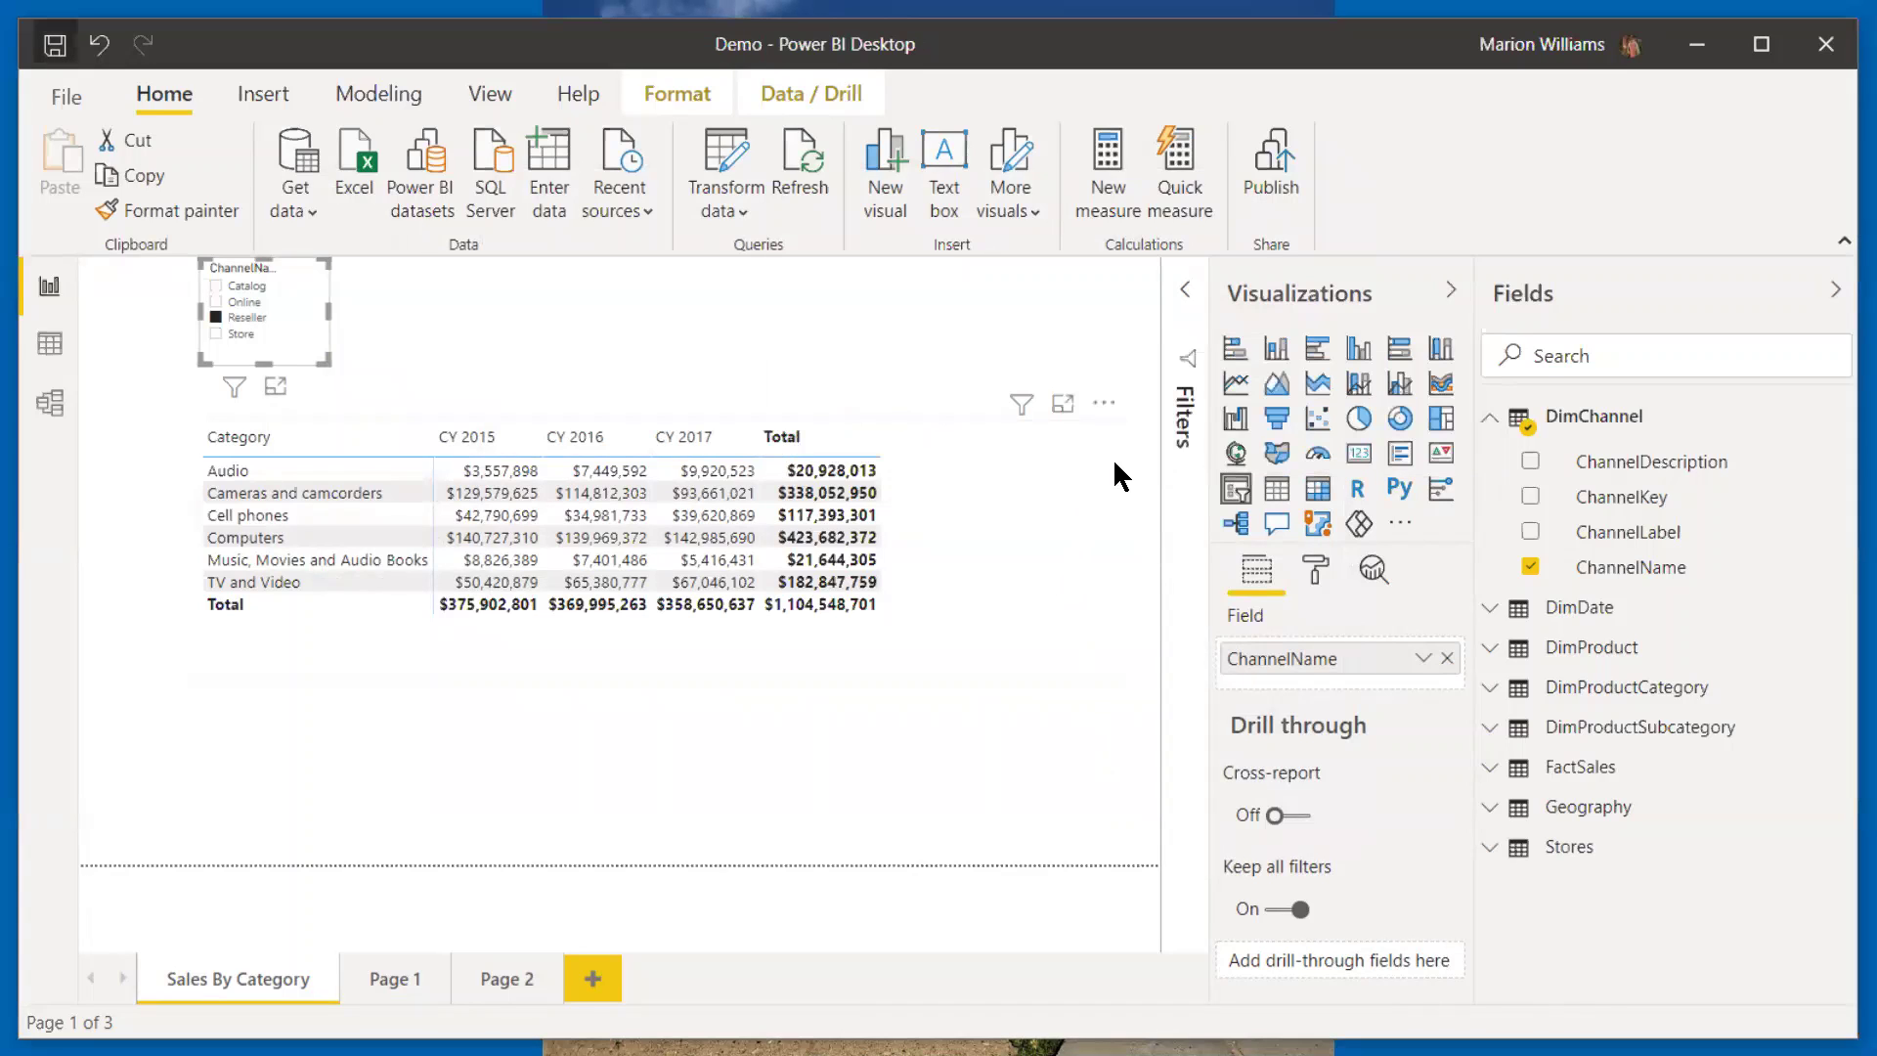
Step: Switch to the PBI Webinar folder, view its files as extra large icons and as details, and compare Demo's size with Contoso Sales
left_click(1697, 44)
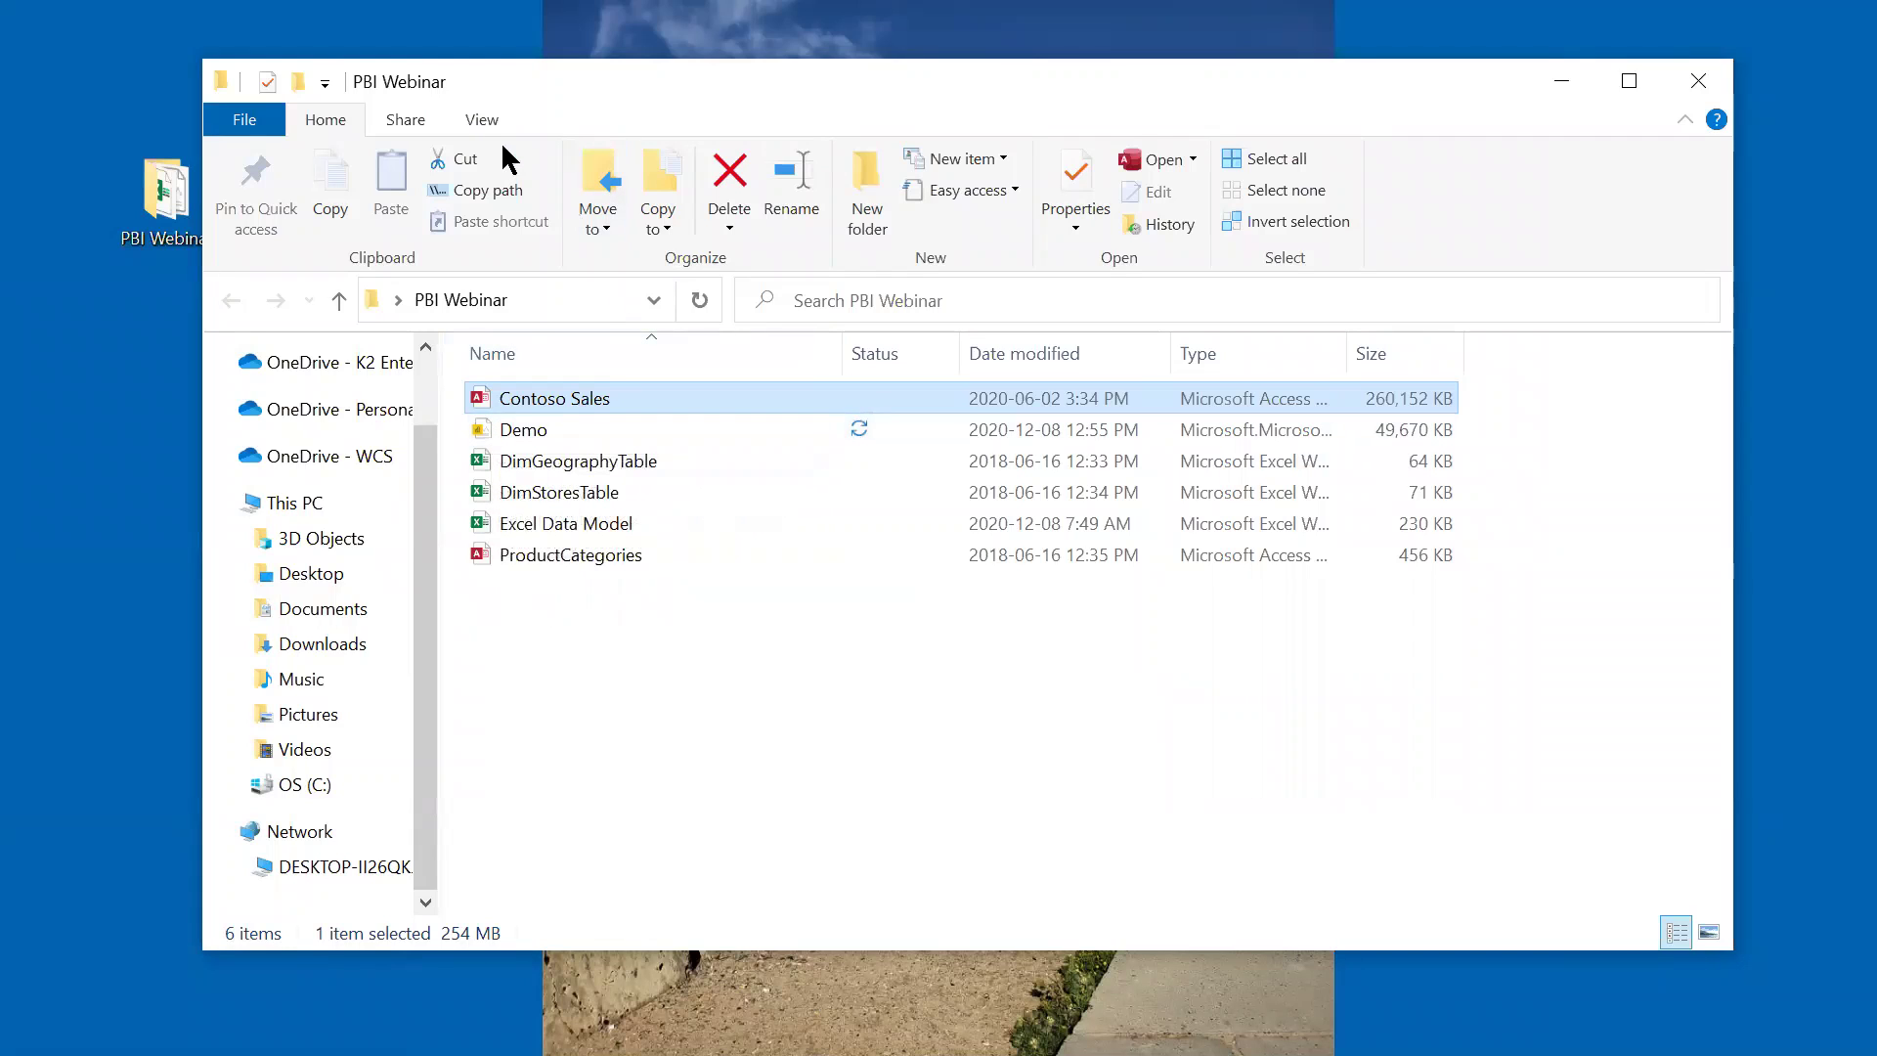
left_click(475, 119)
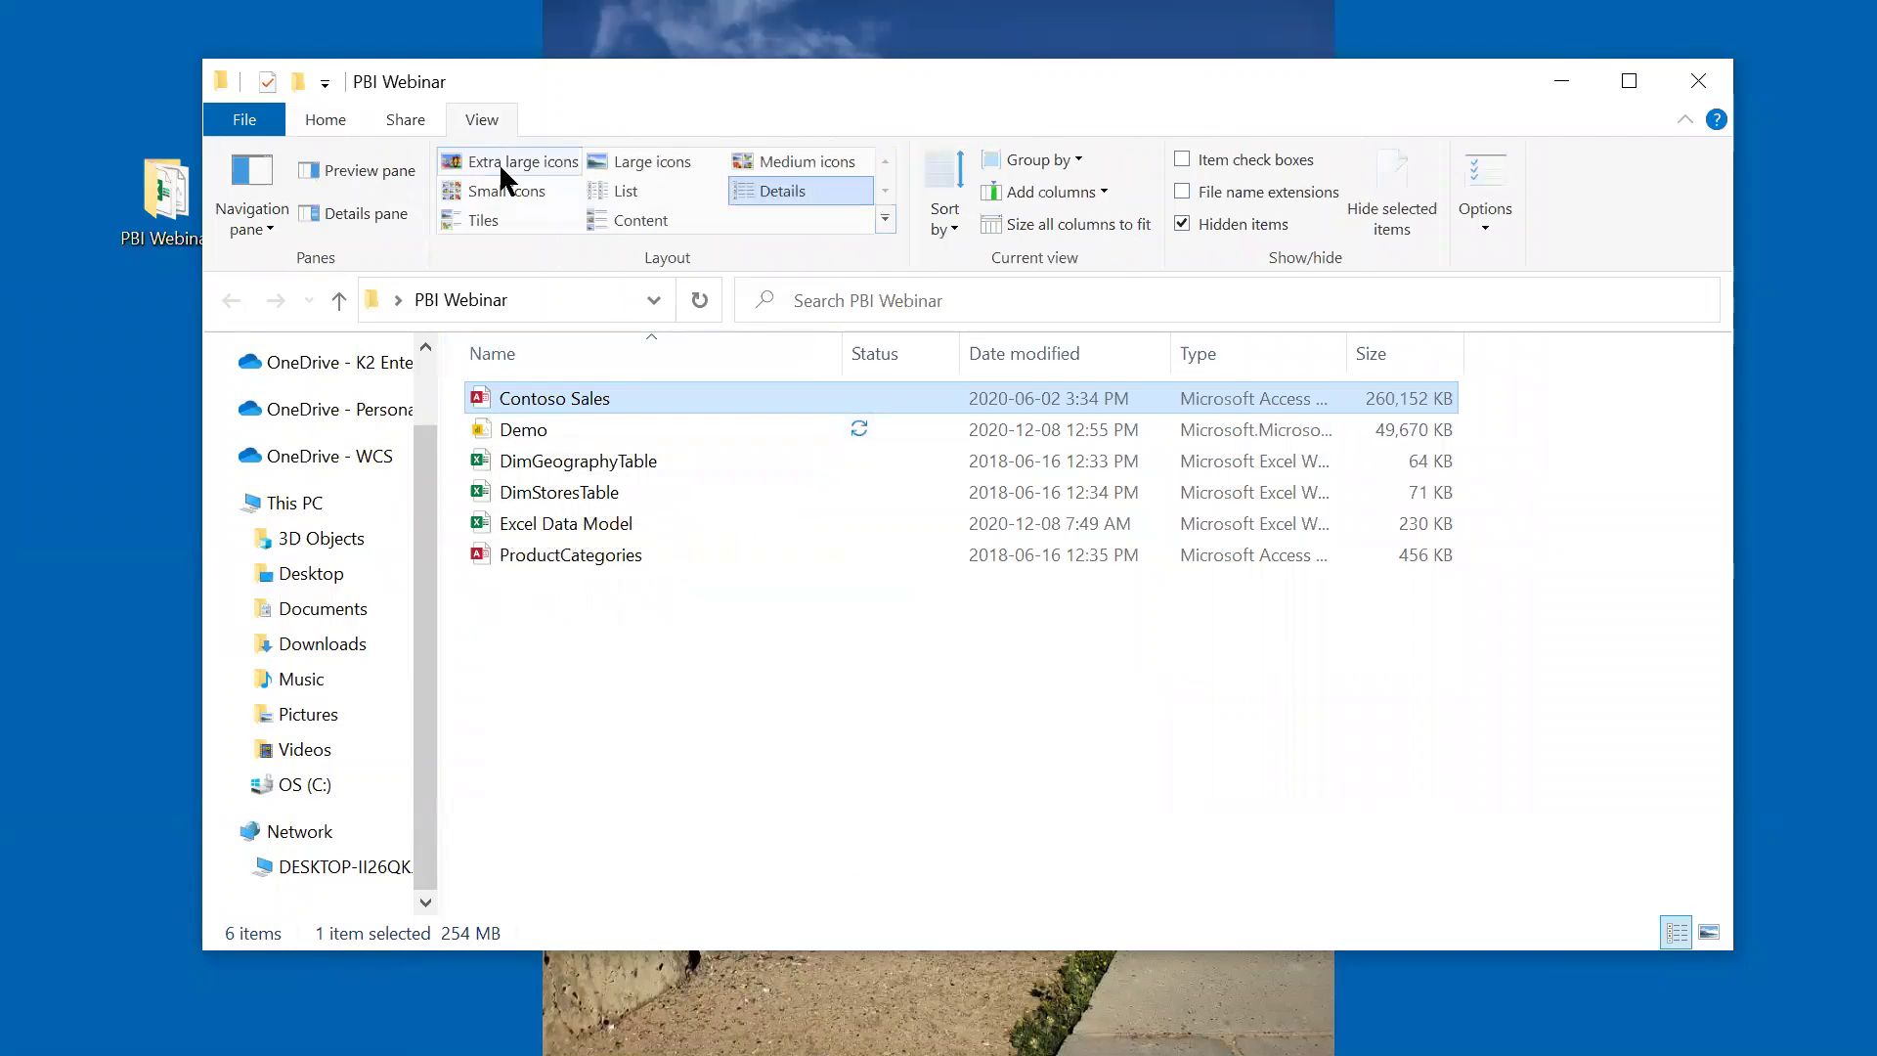
left_click(501, 166)
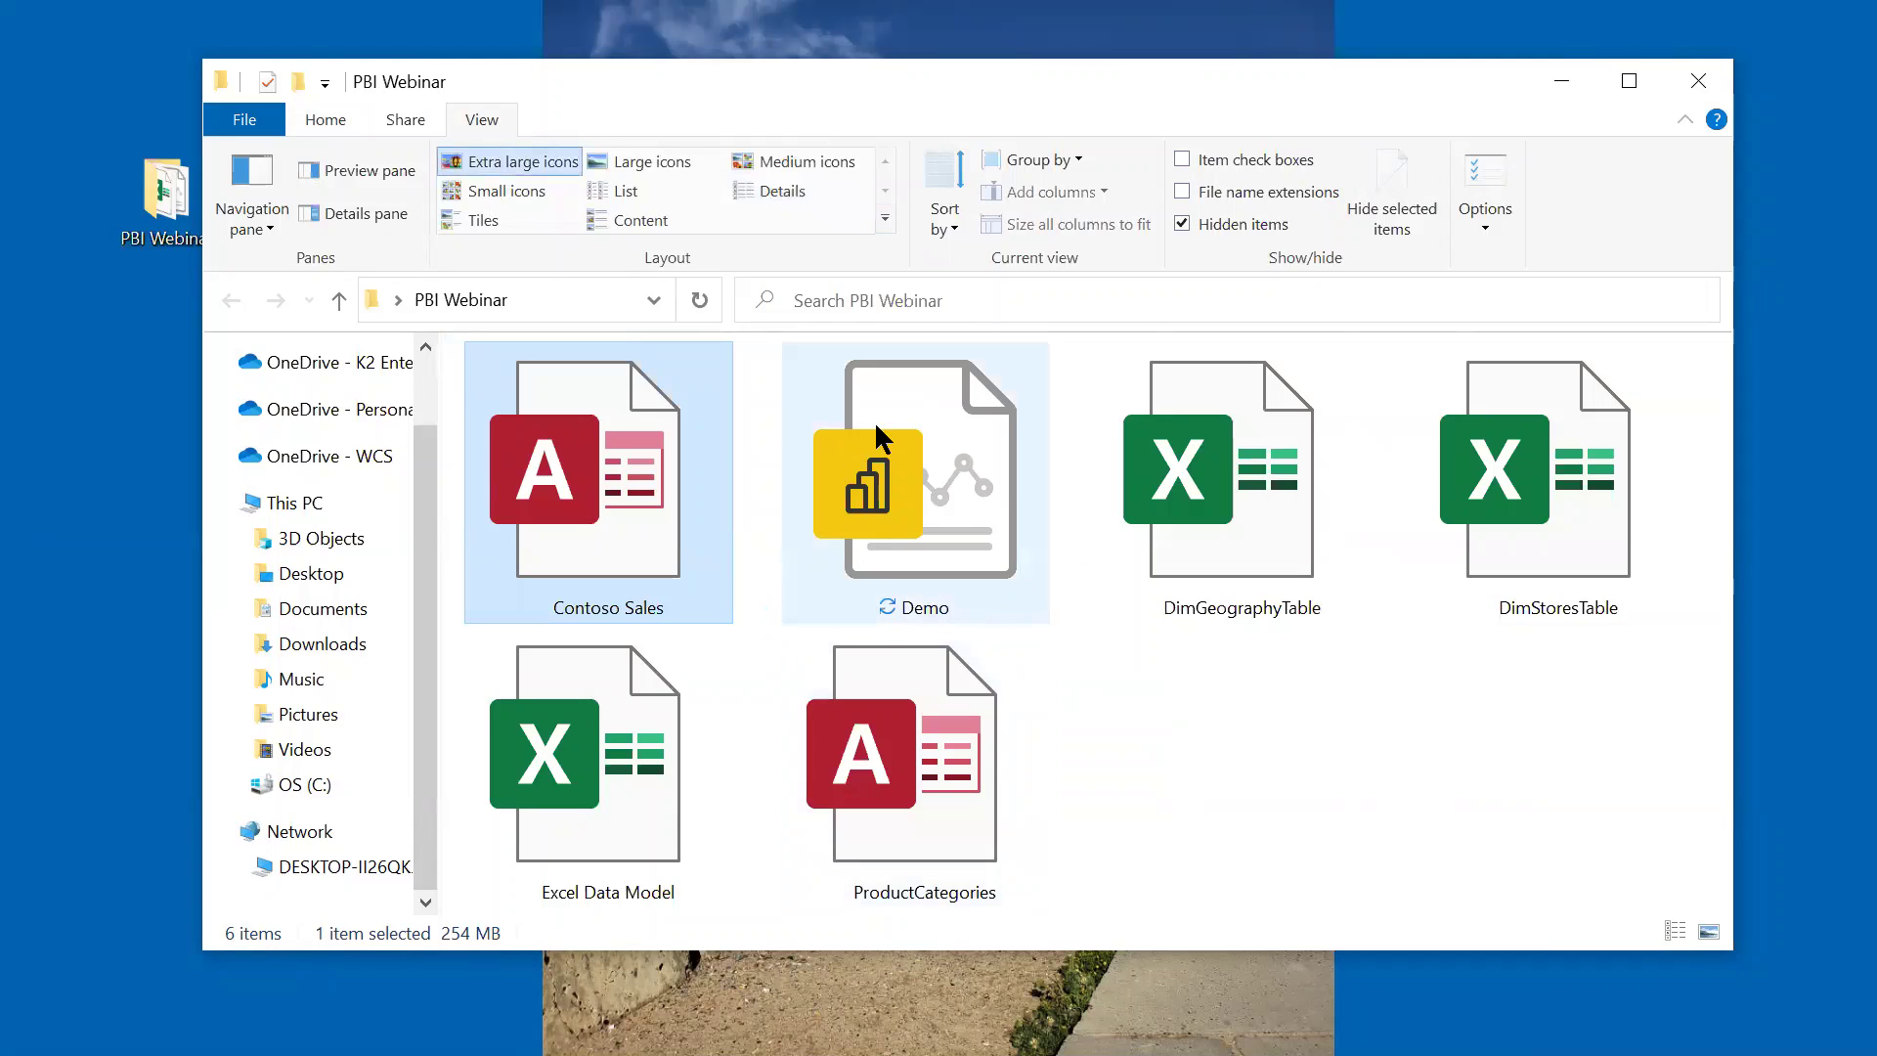
mouse_move(956, 497)
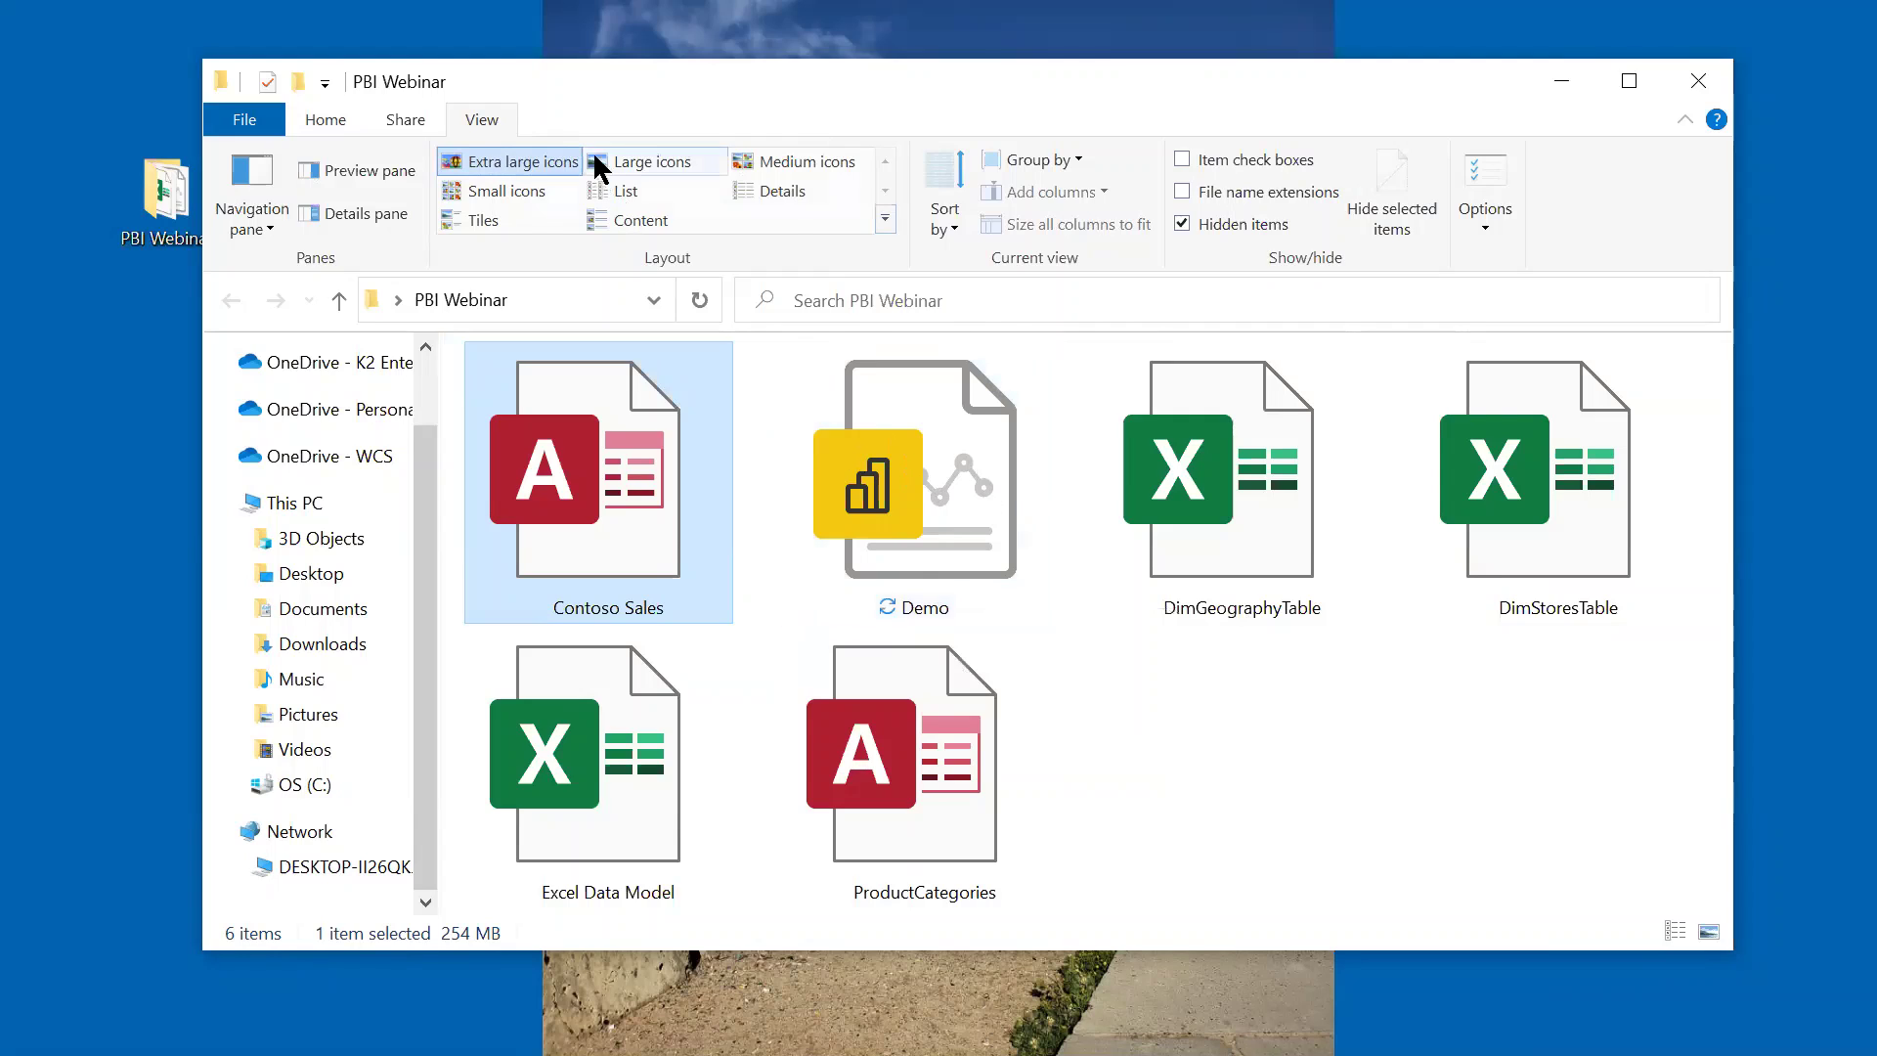
left_click(780, 191)
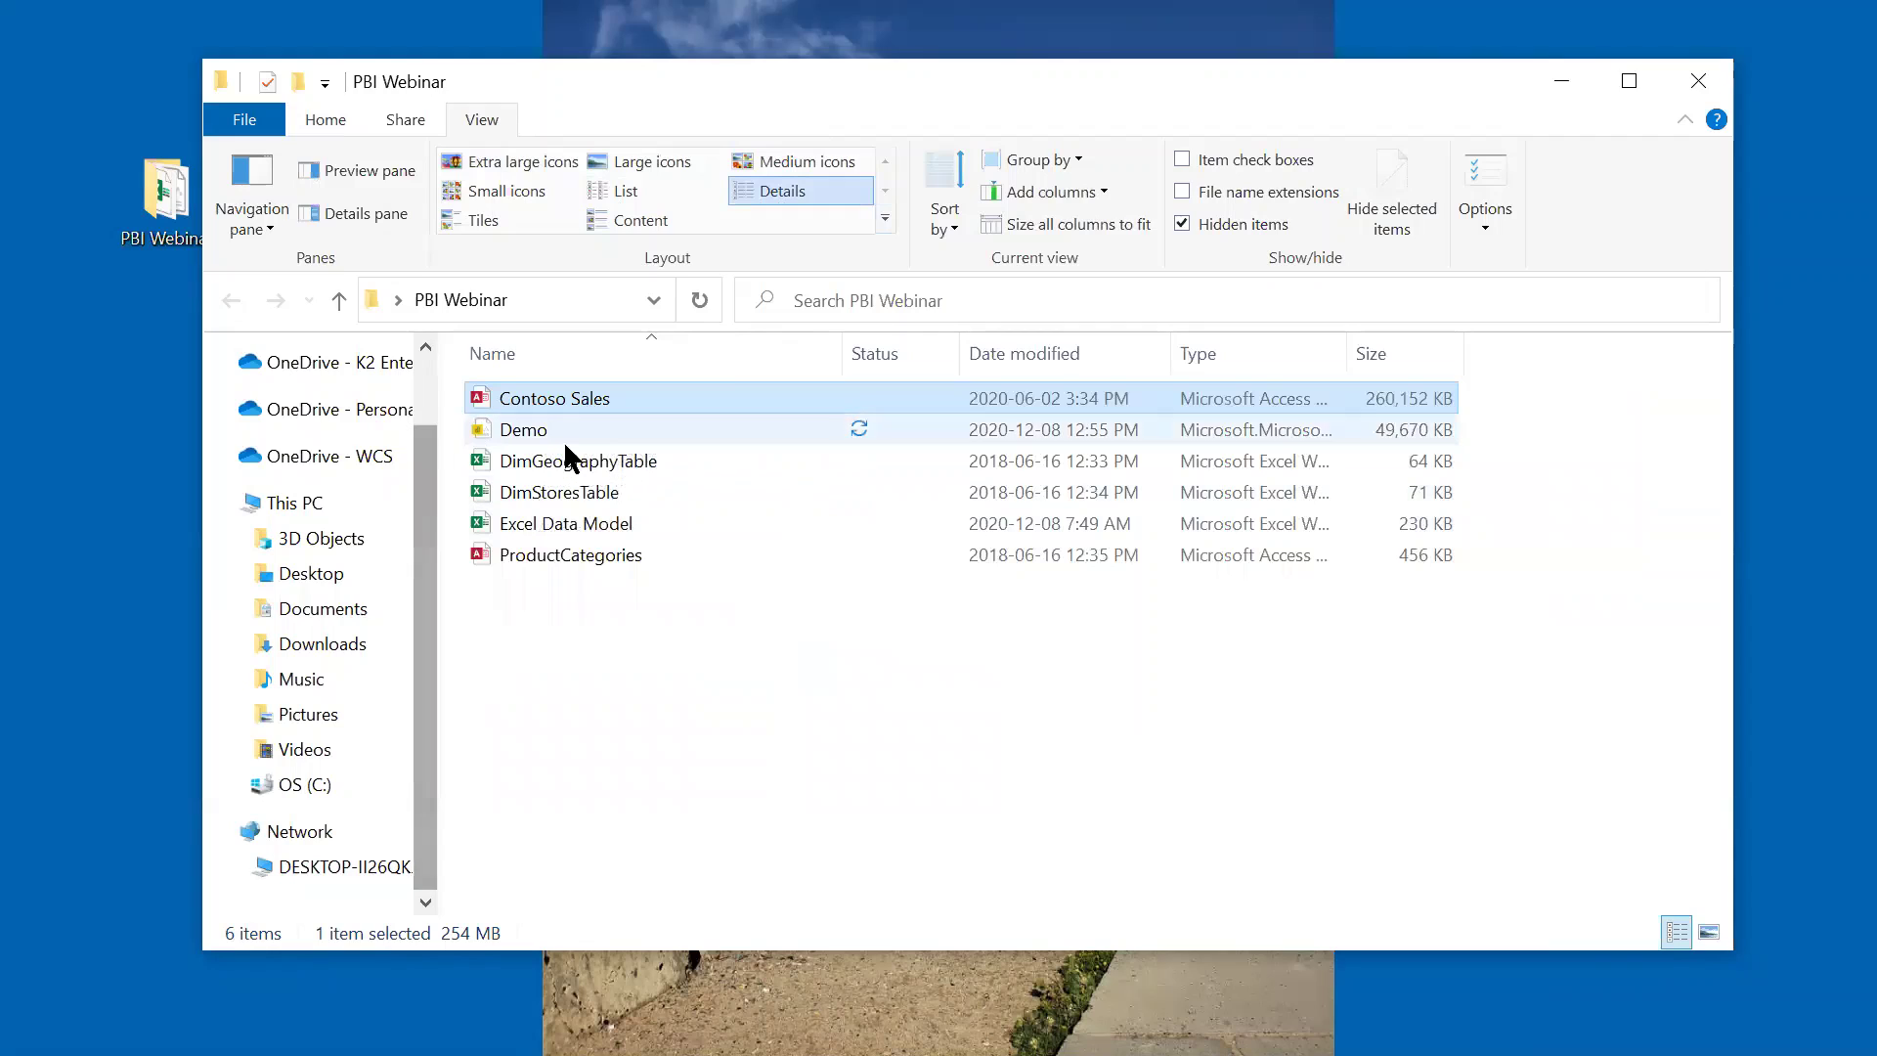
mouse_move(577, 403)
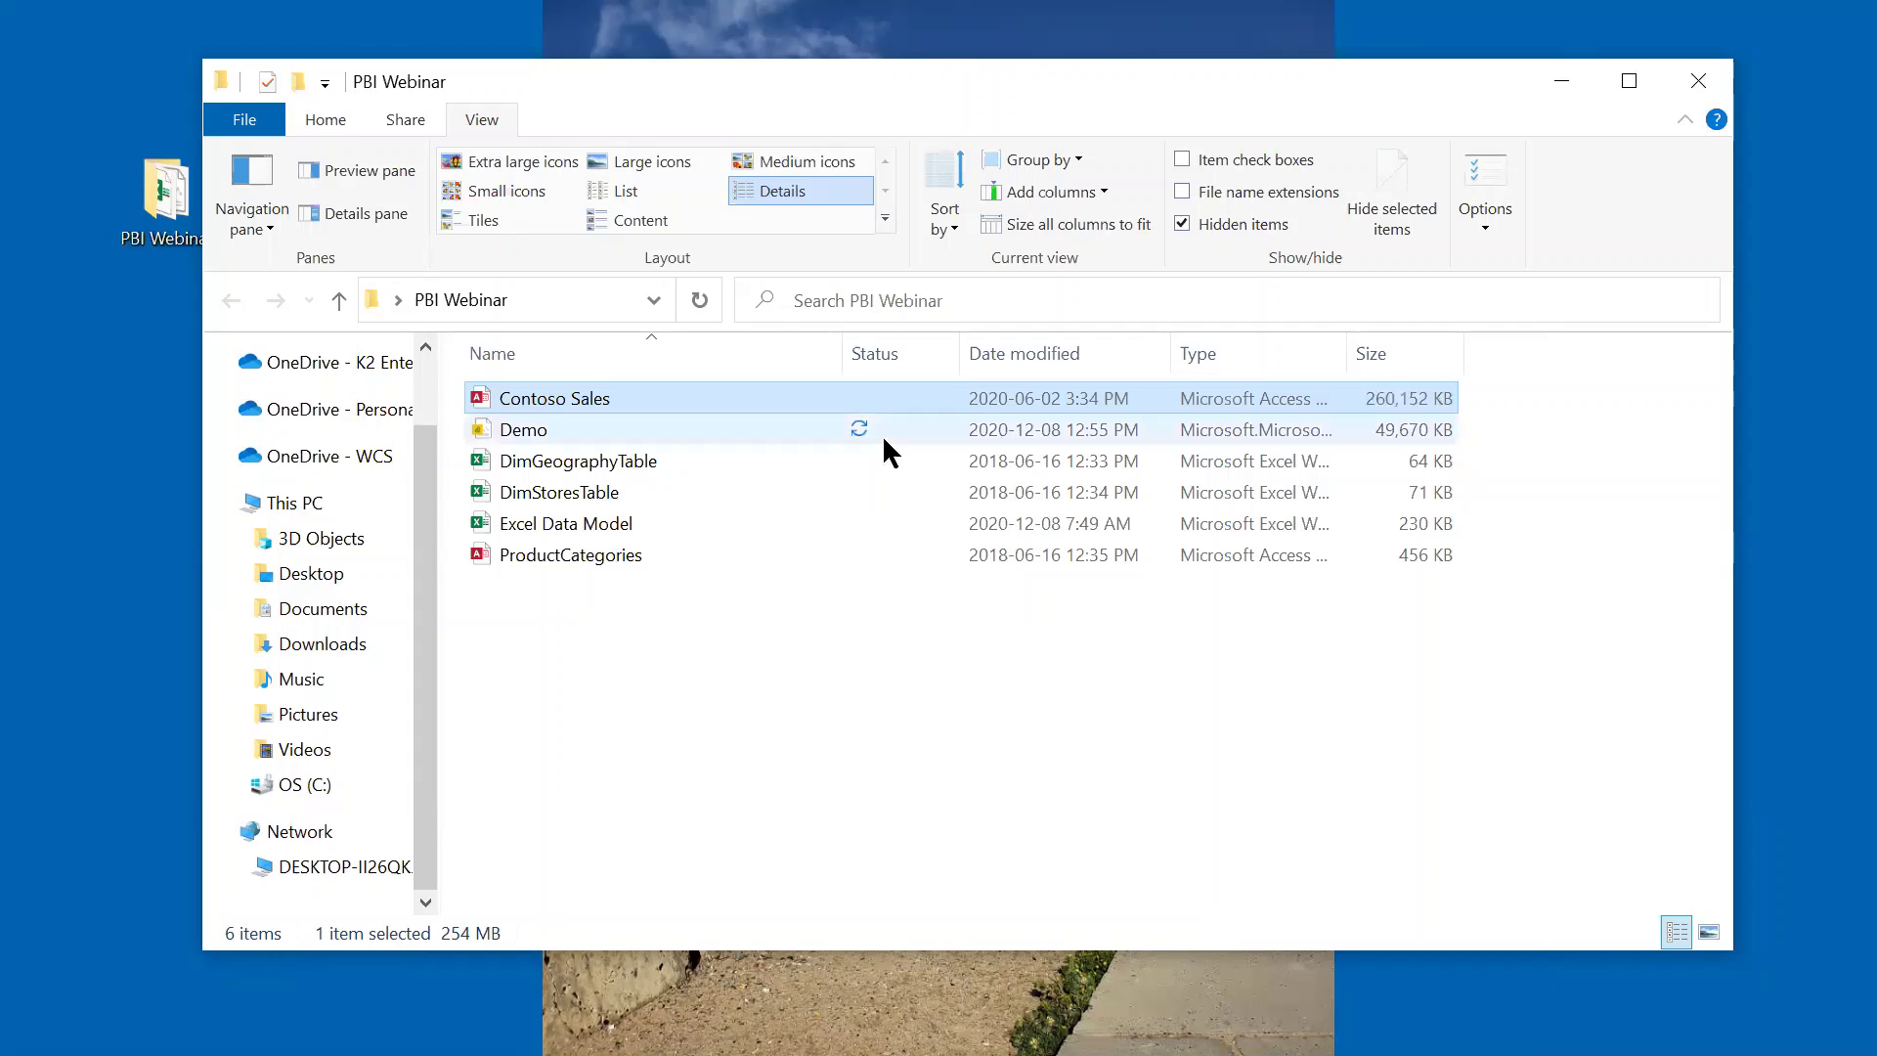
mouse_move(577, 438)
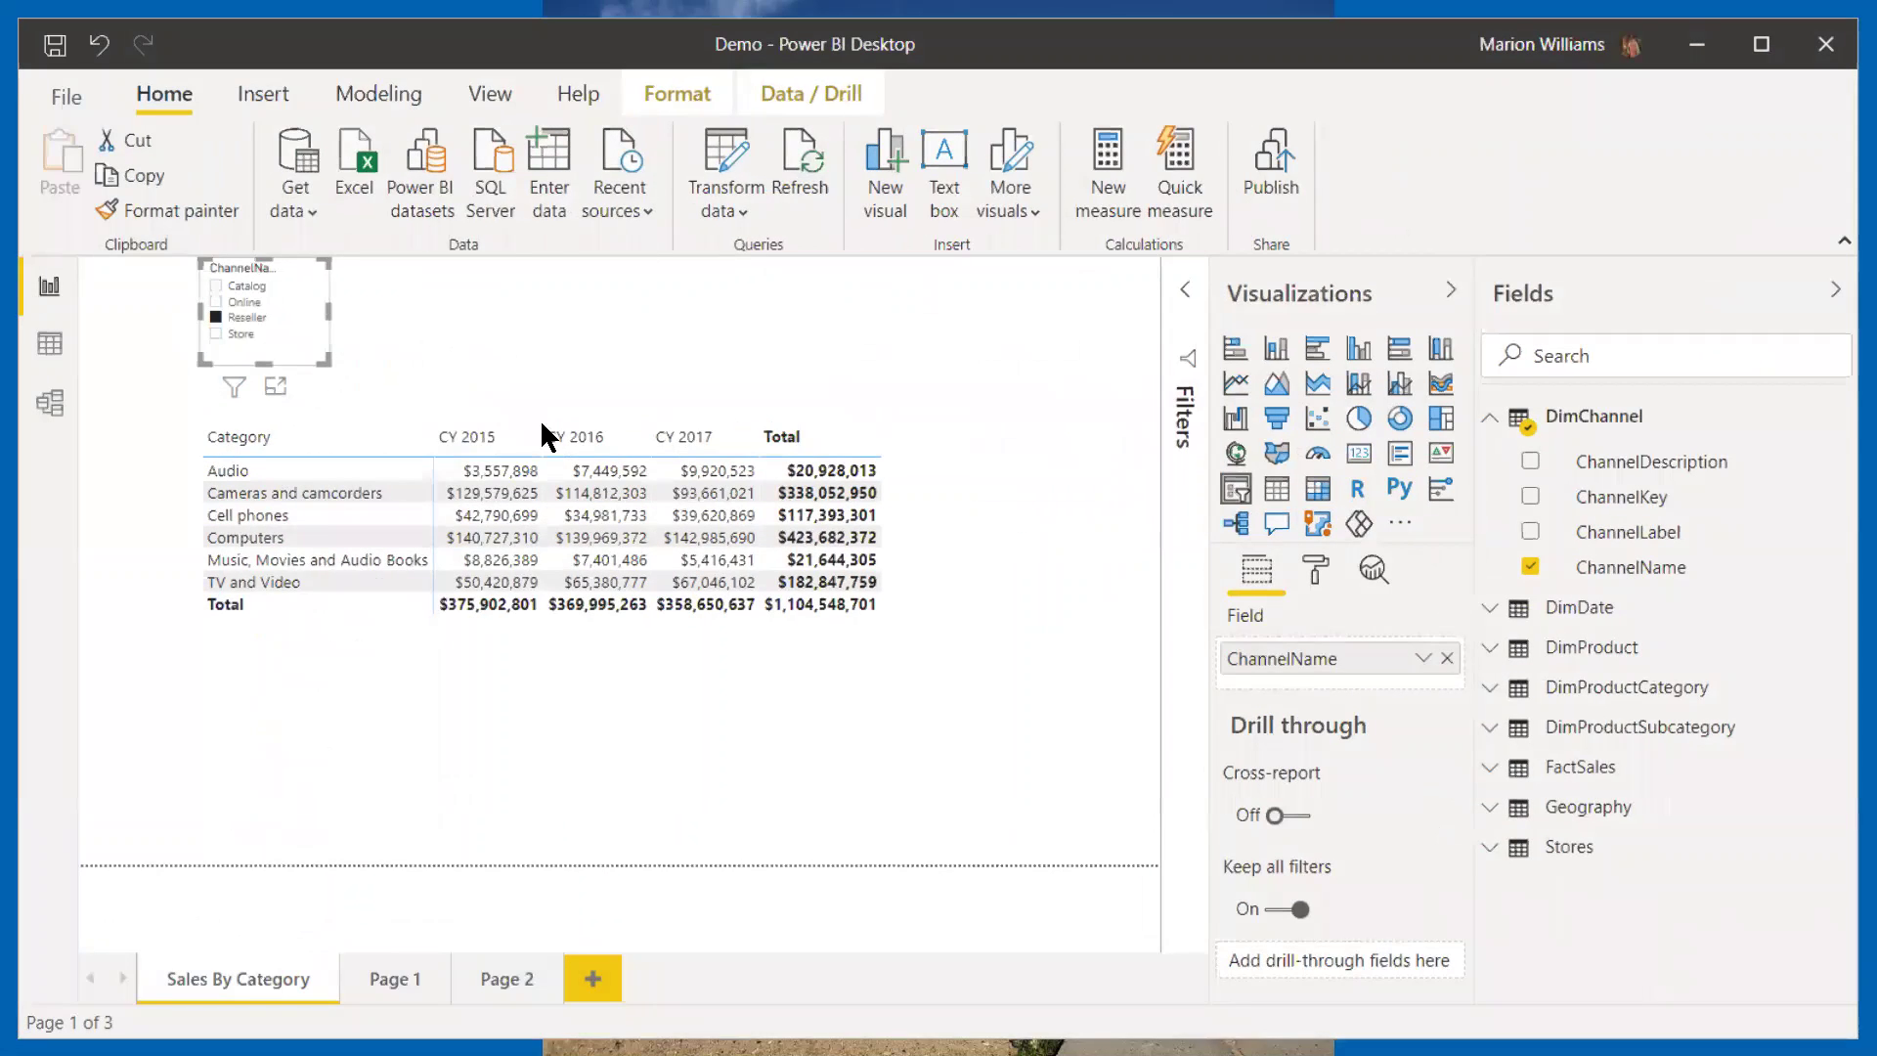
Step: Return to the Demo report in Power BI Desktop, deselect the ChannelName slicer, and refresh the data
left_click(515, 340)
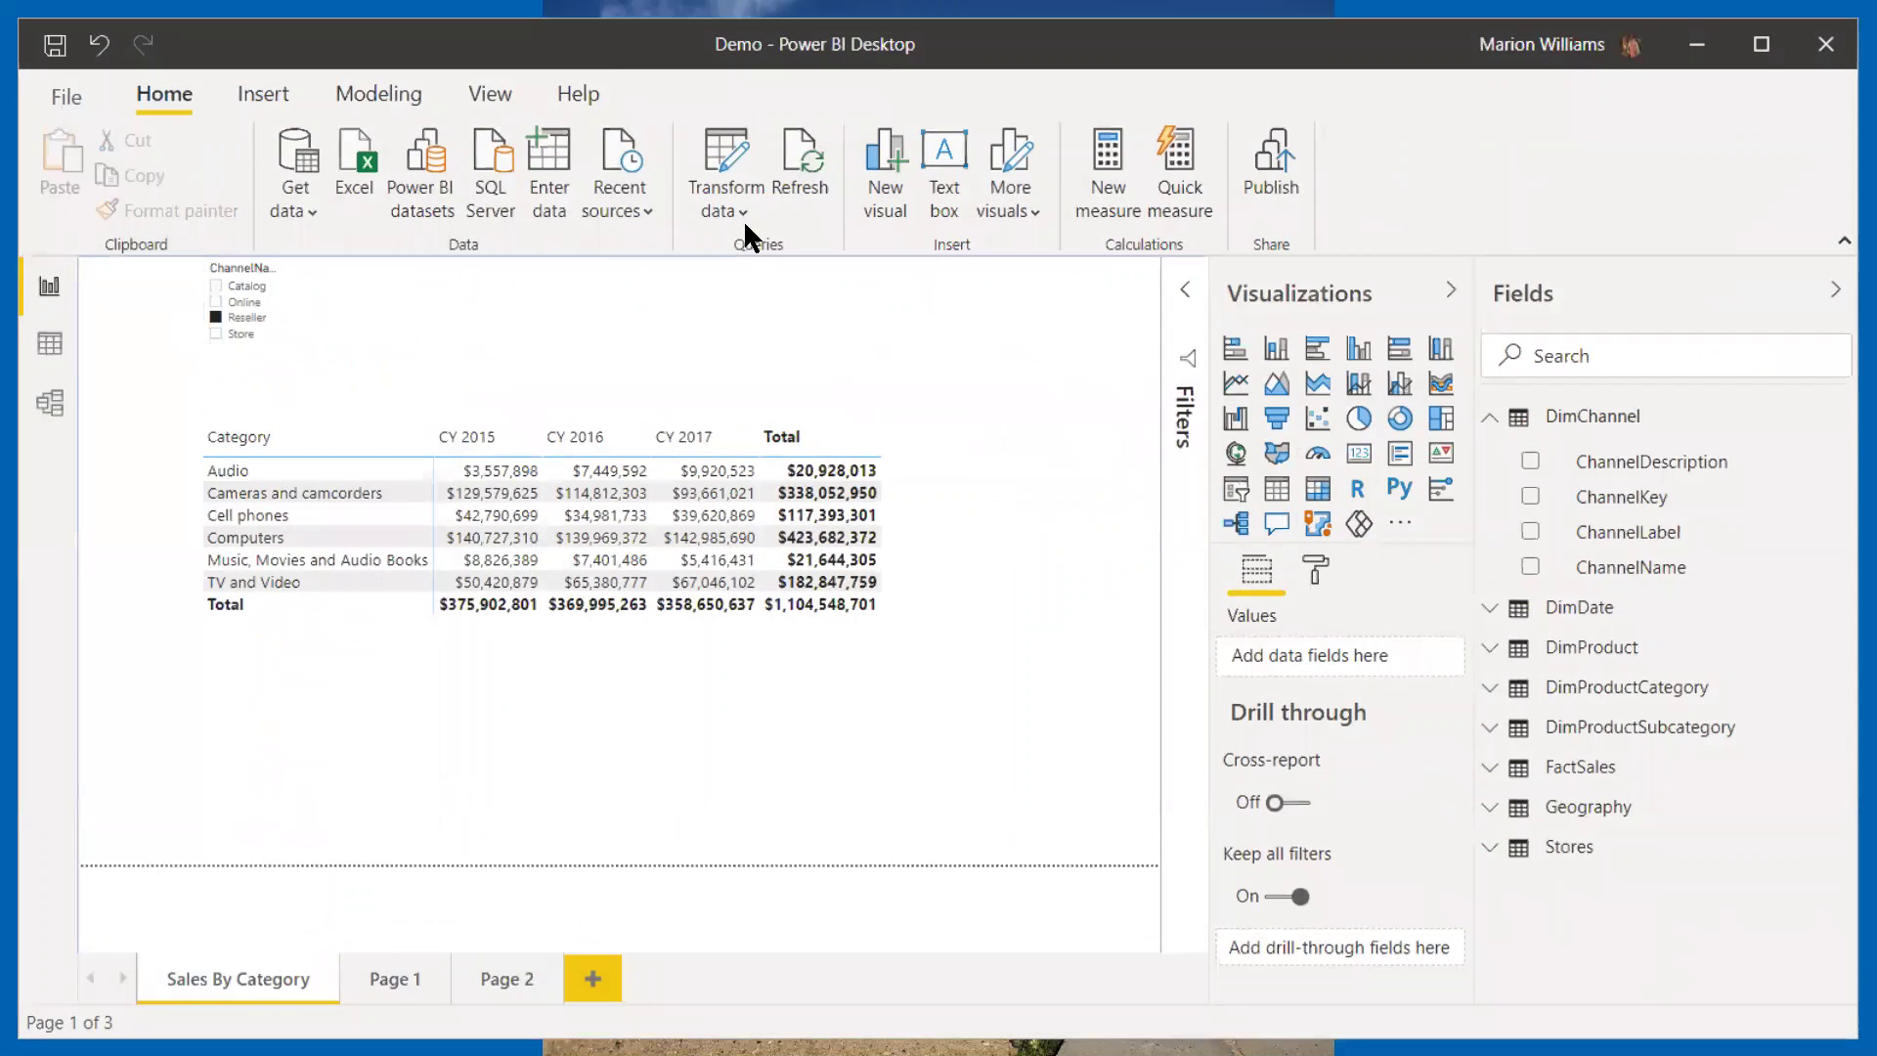
left_click(814, 171)
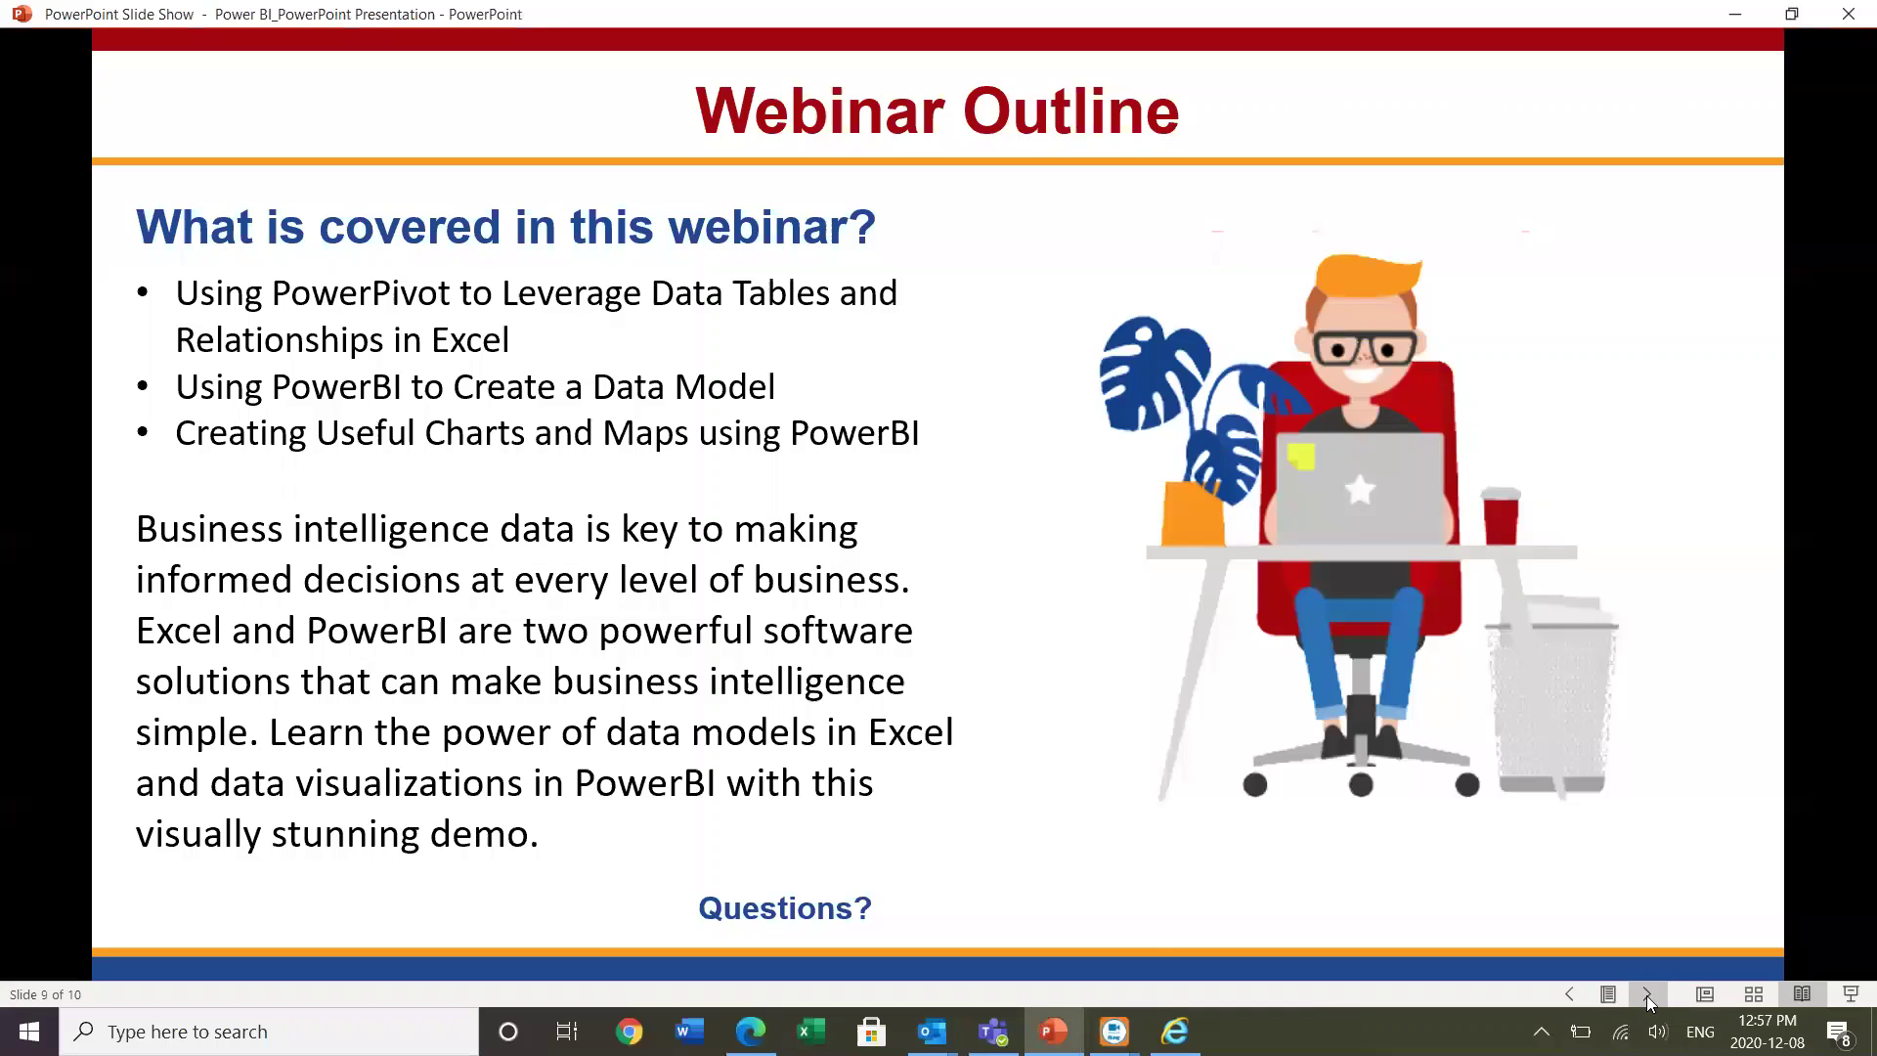
left_click(1646, 996)
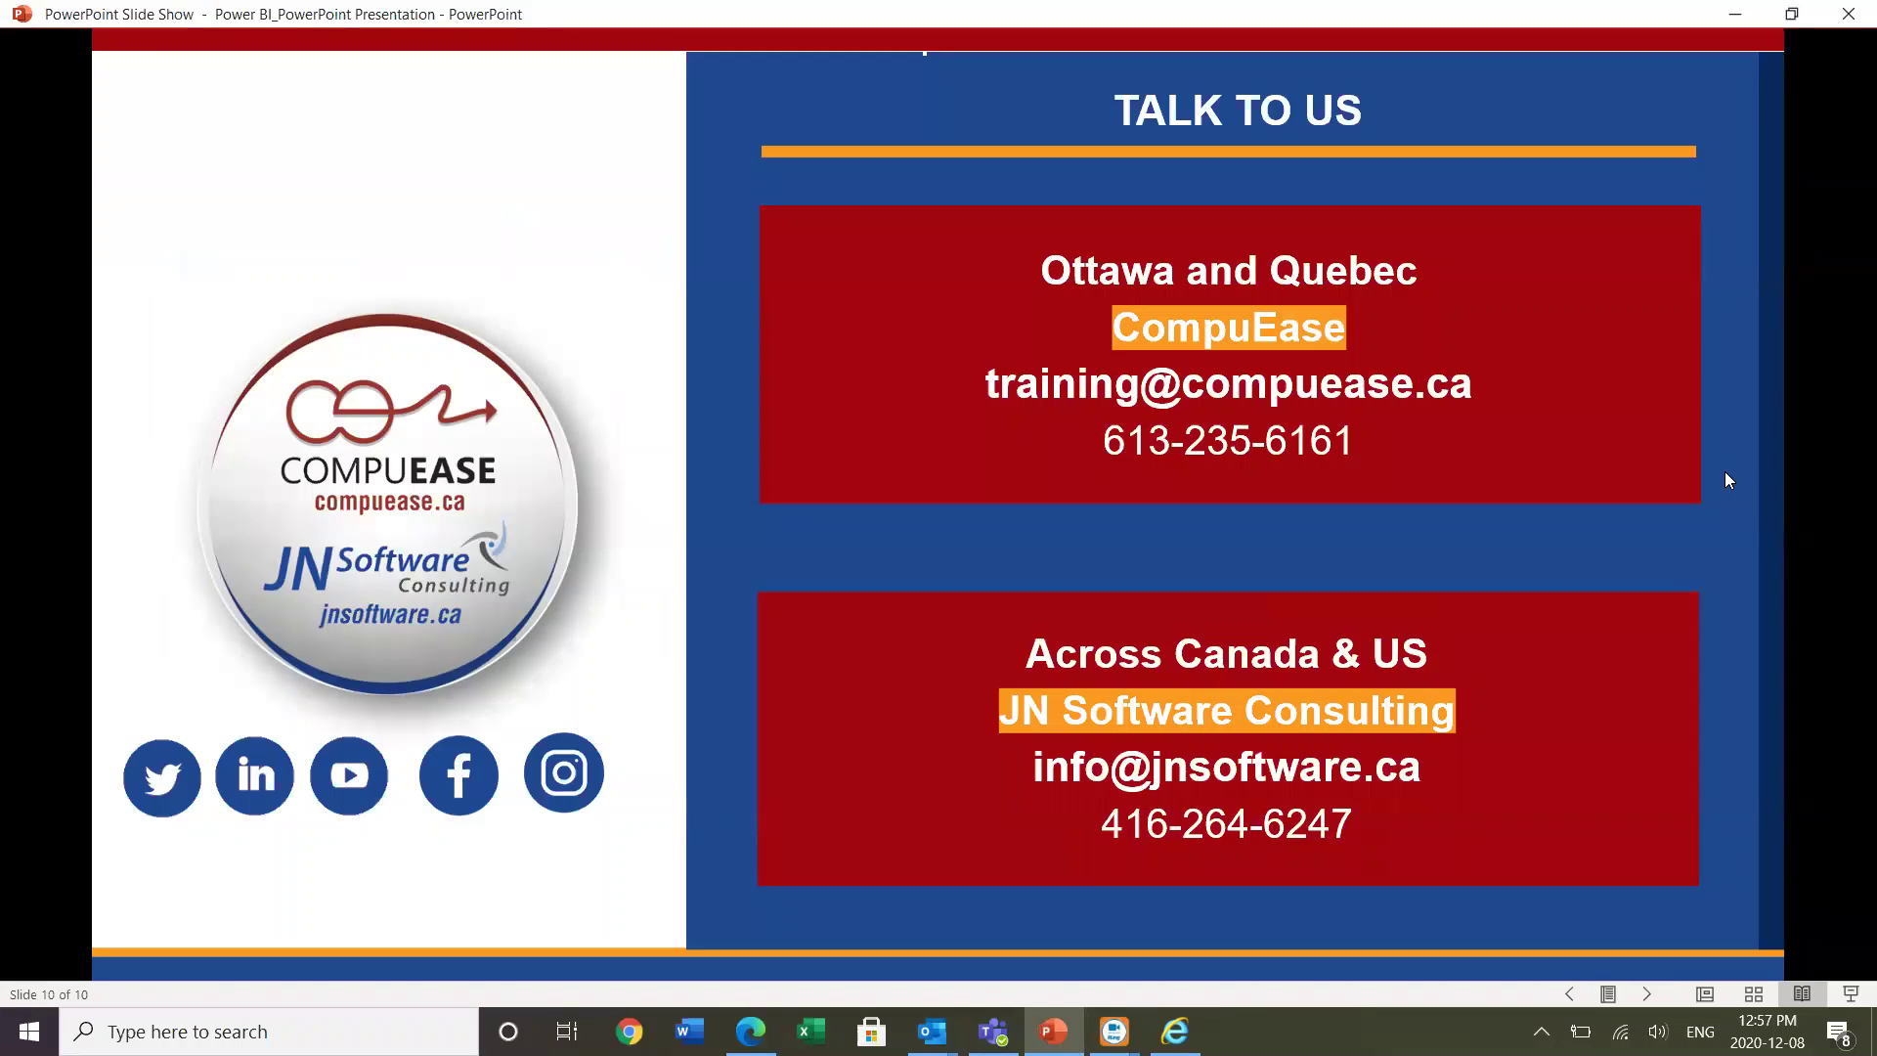
key("XF86AudioRaiseVolume")
key("XF86AudioRaiseVolume")
key("XF86AudioRaiseVolume")
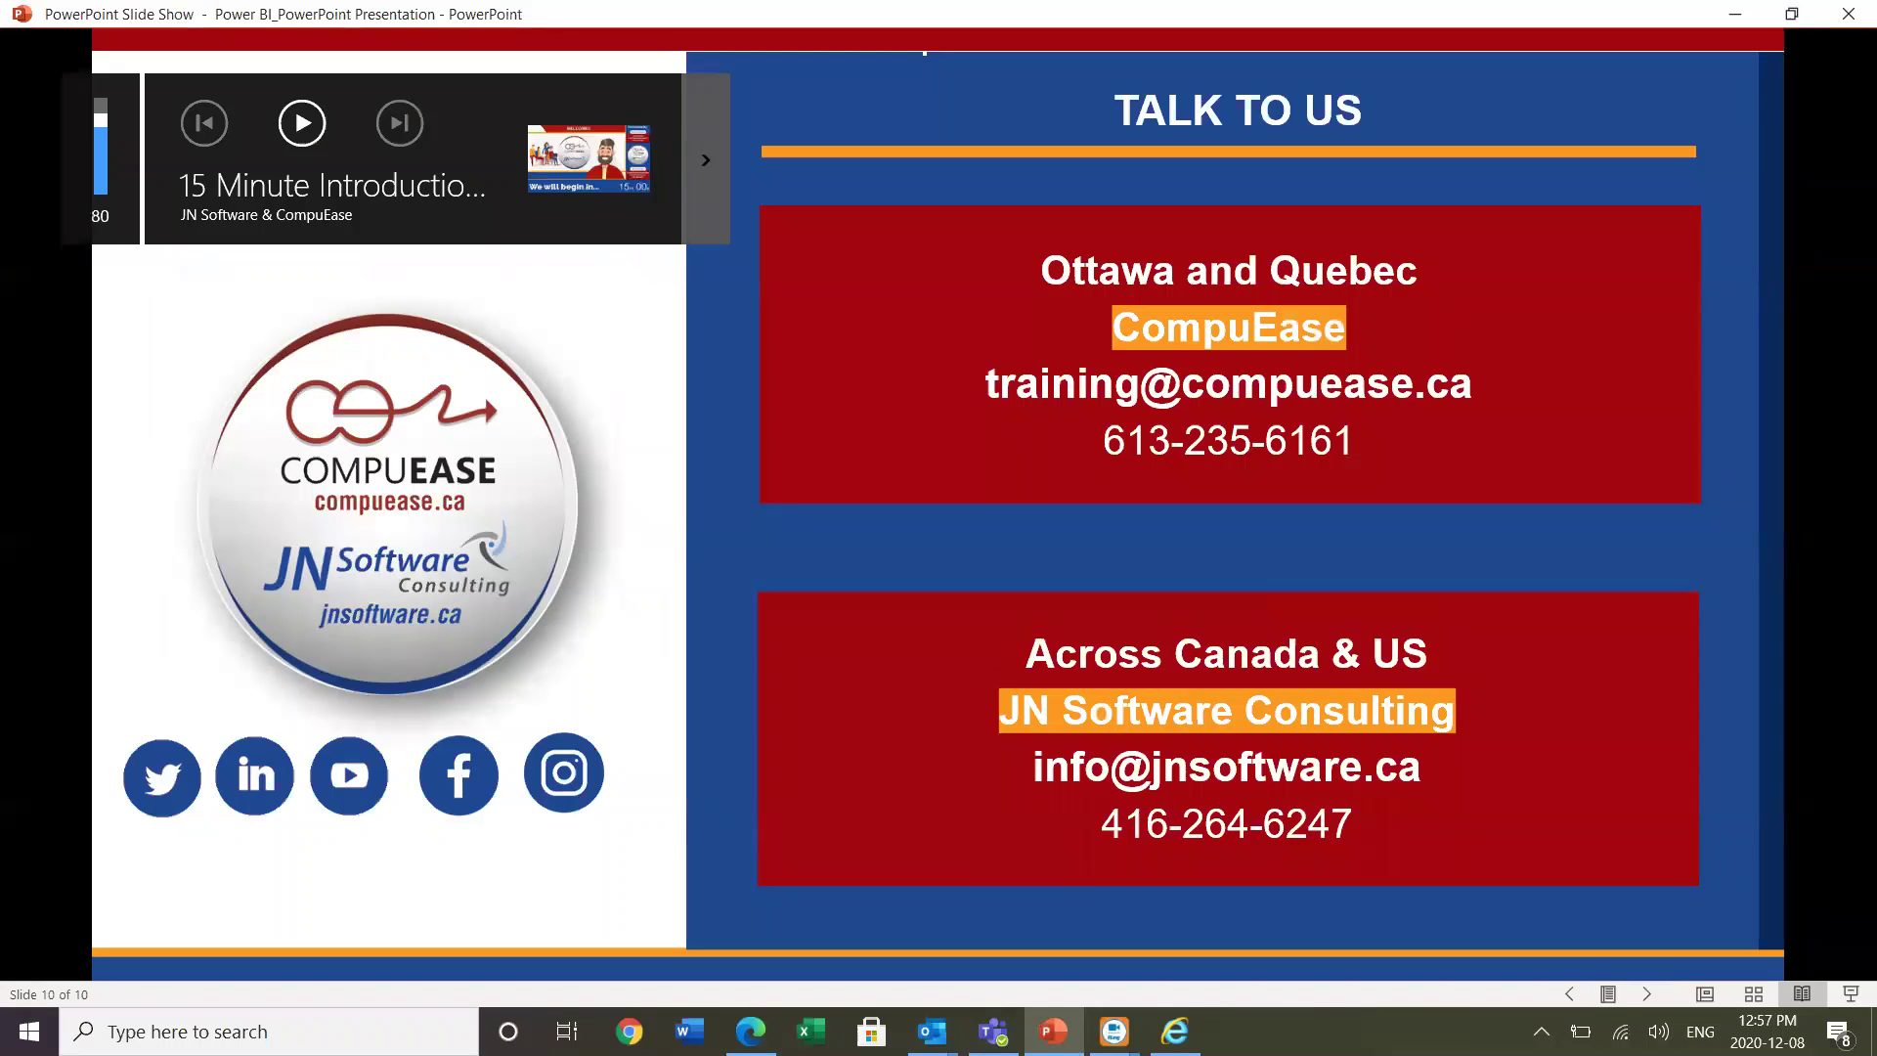